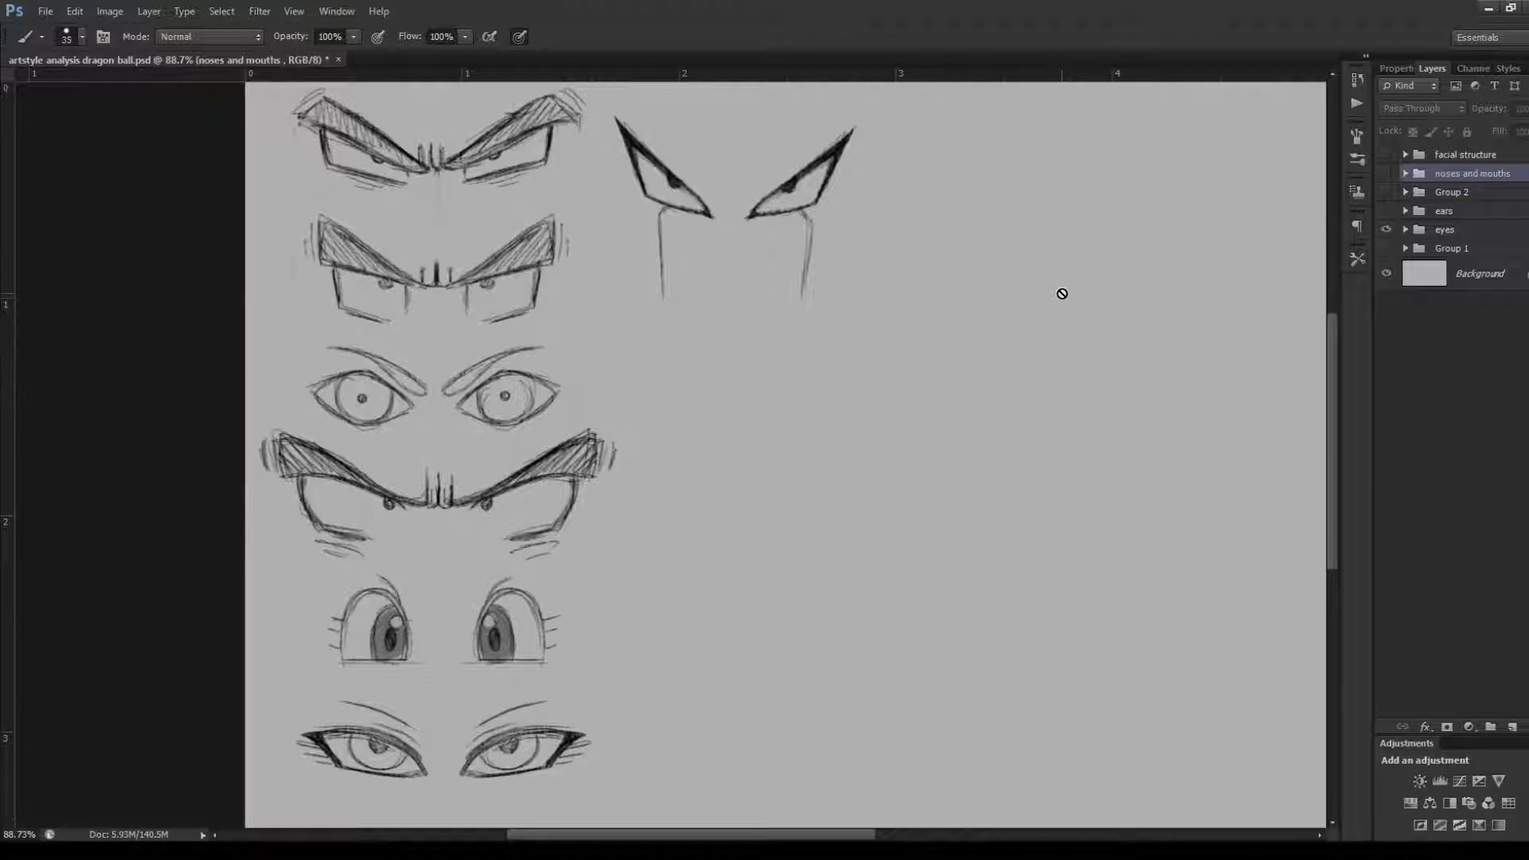
Add a new empty layer above the facial structure group and set the brush size to 14
scroll(399, 137, "up", 3)
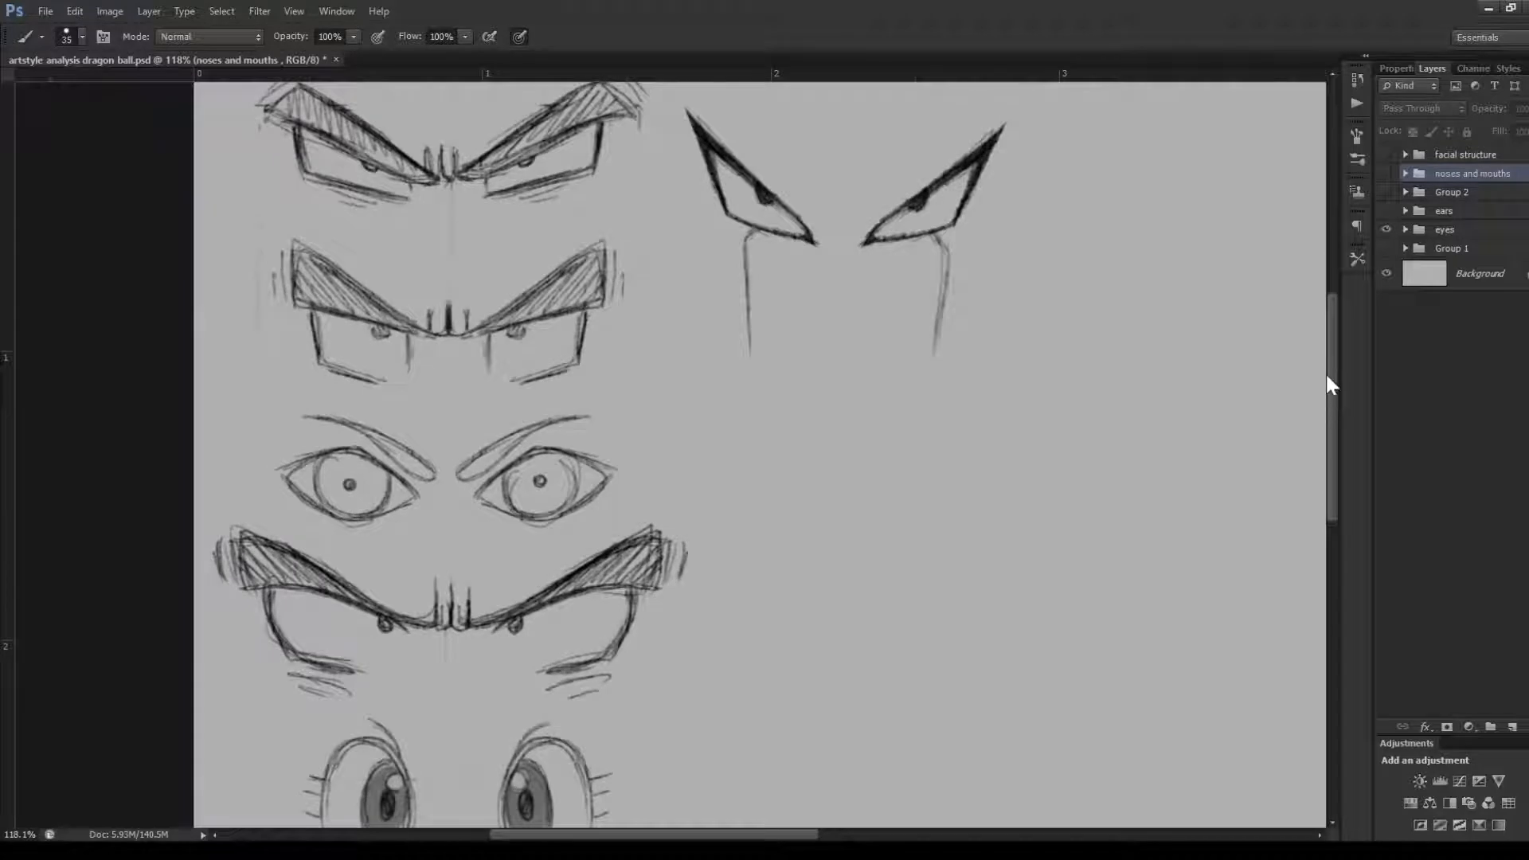
left_click_drag(1327, 379, 1329, 359)
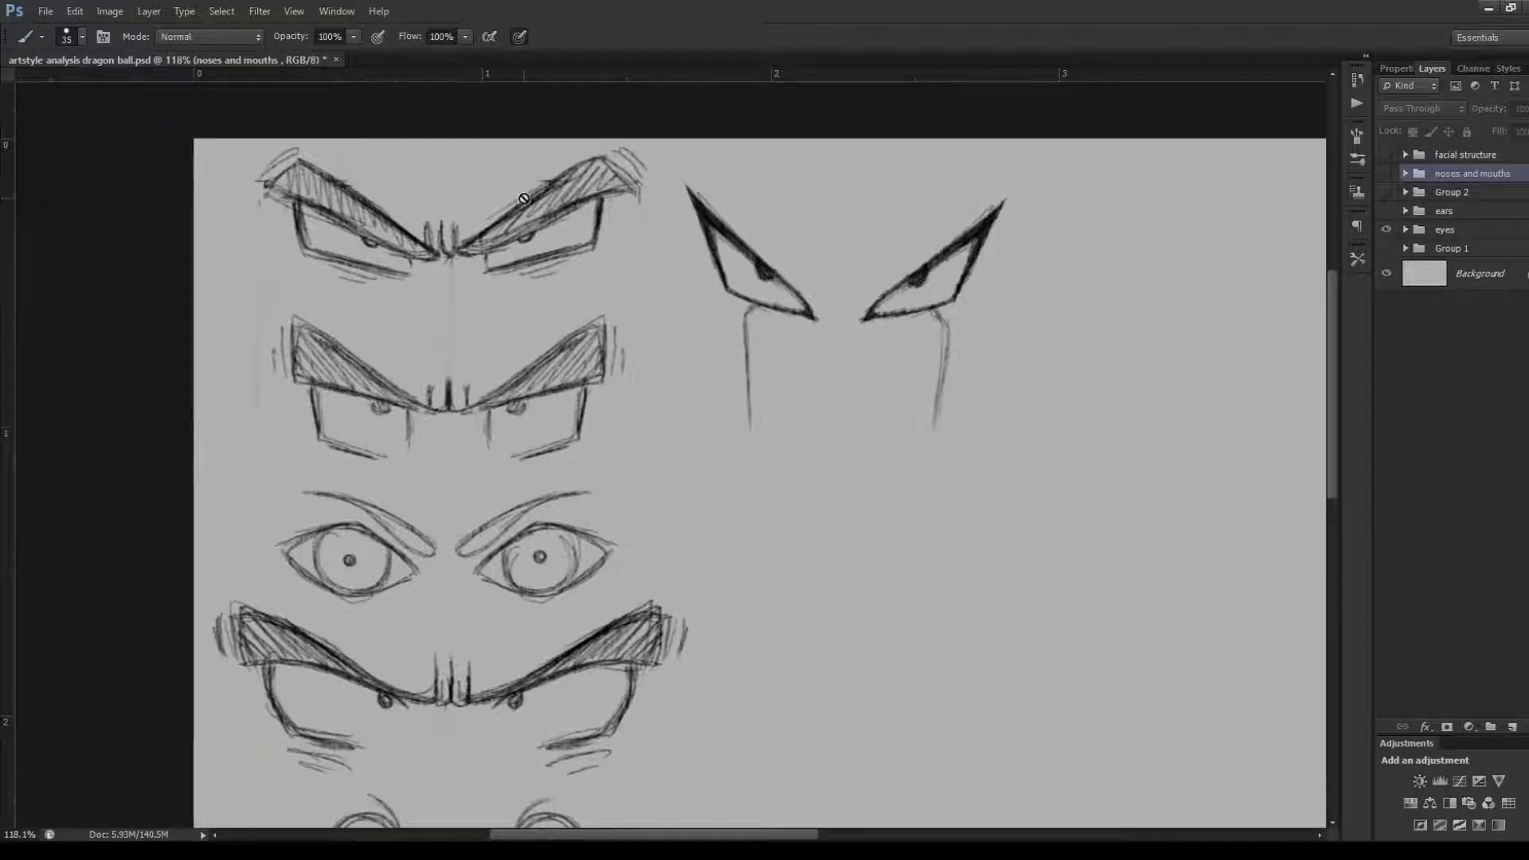
scroll(457, 230, "up", 2)
scroll(456, 230, "up", 1)
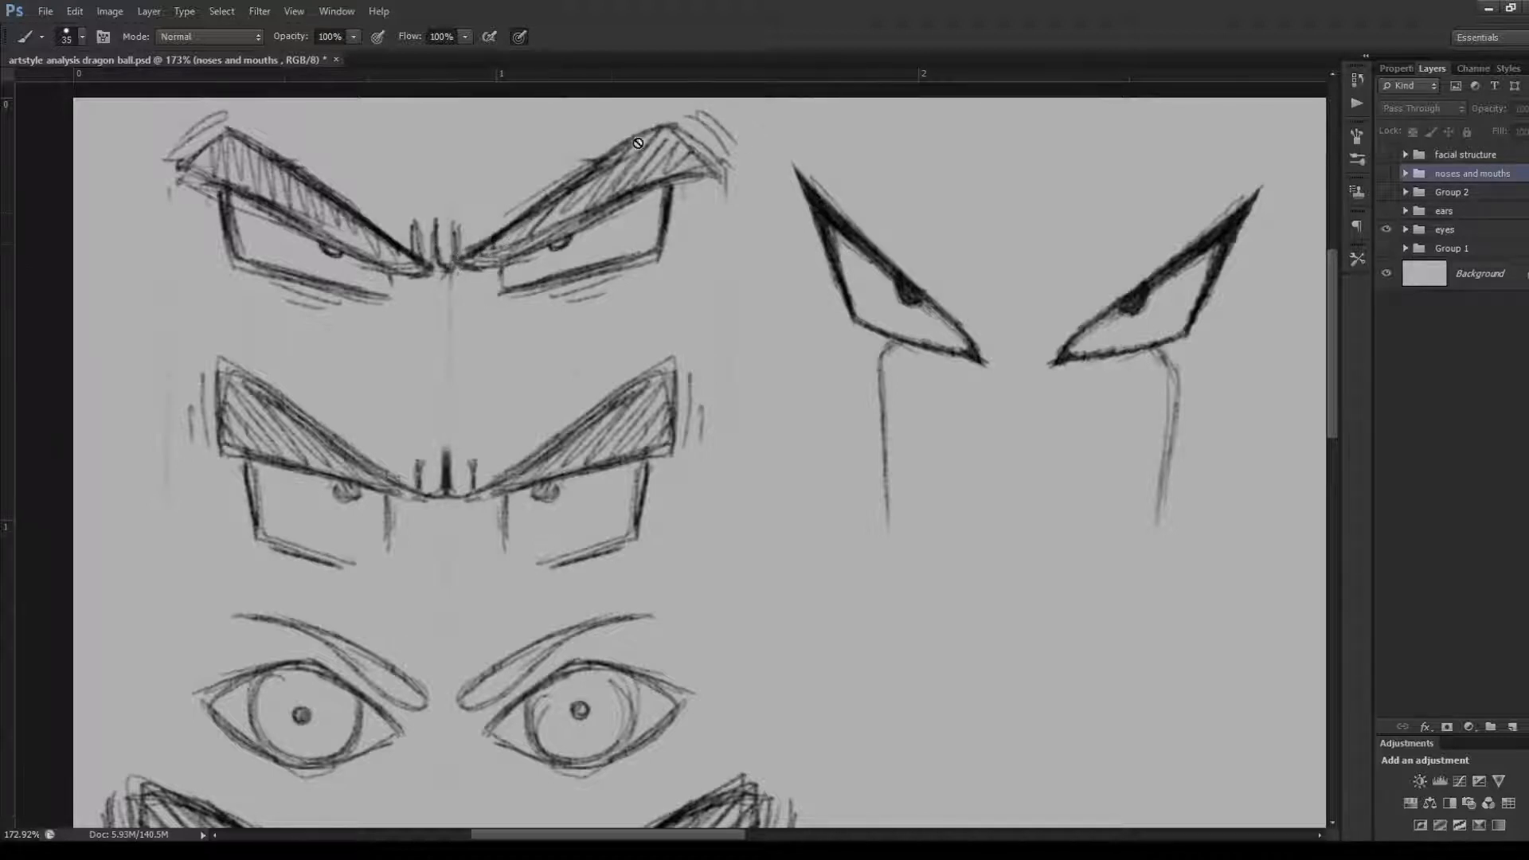
left_click(1486, 154)
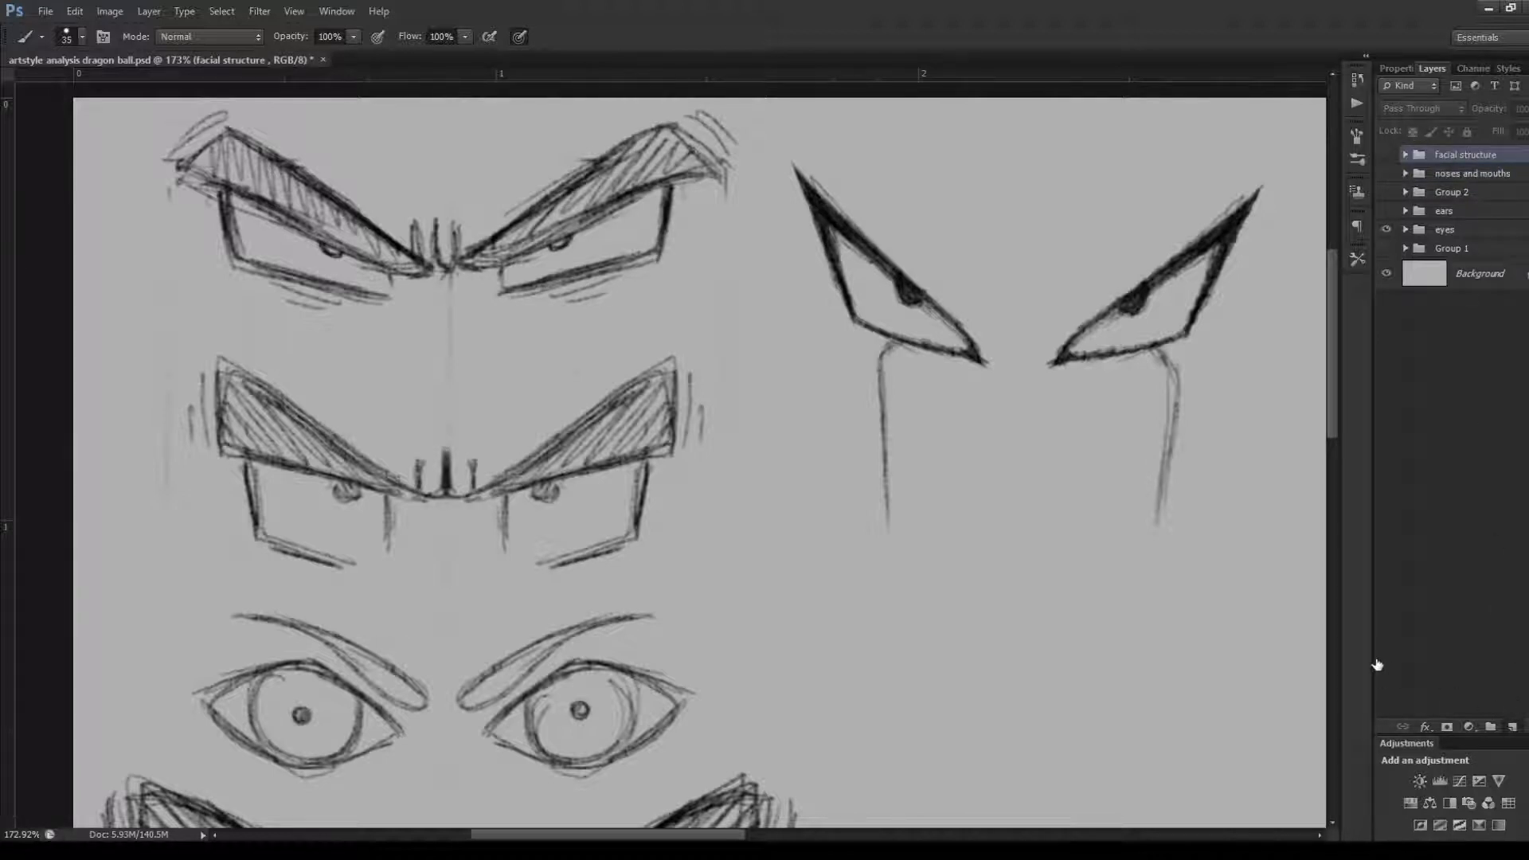
left_click(1513, 727)
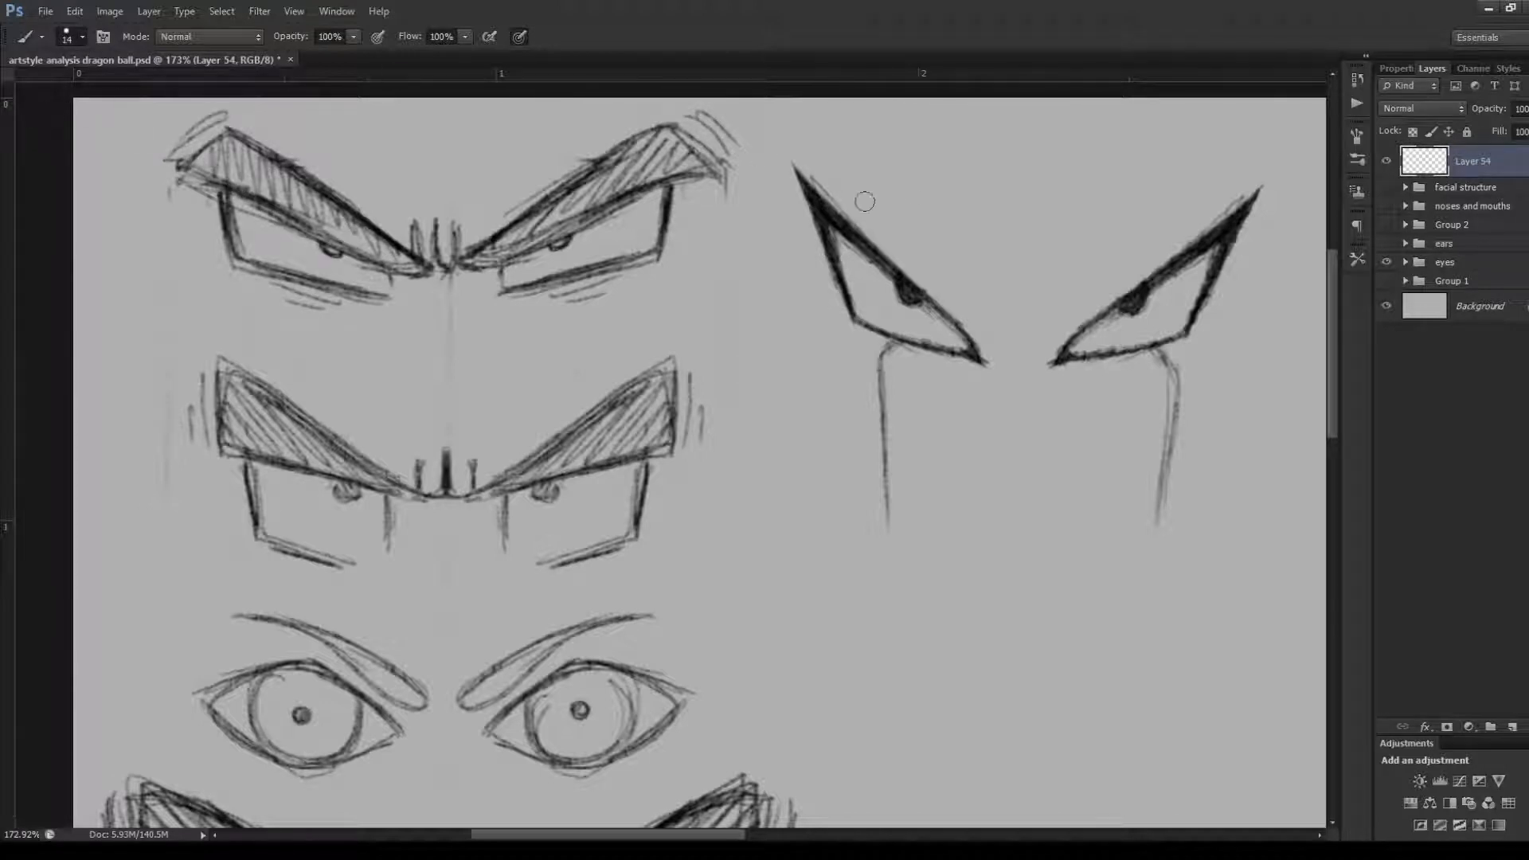
left_click(1384, 399)
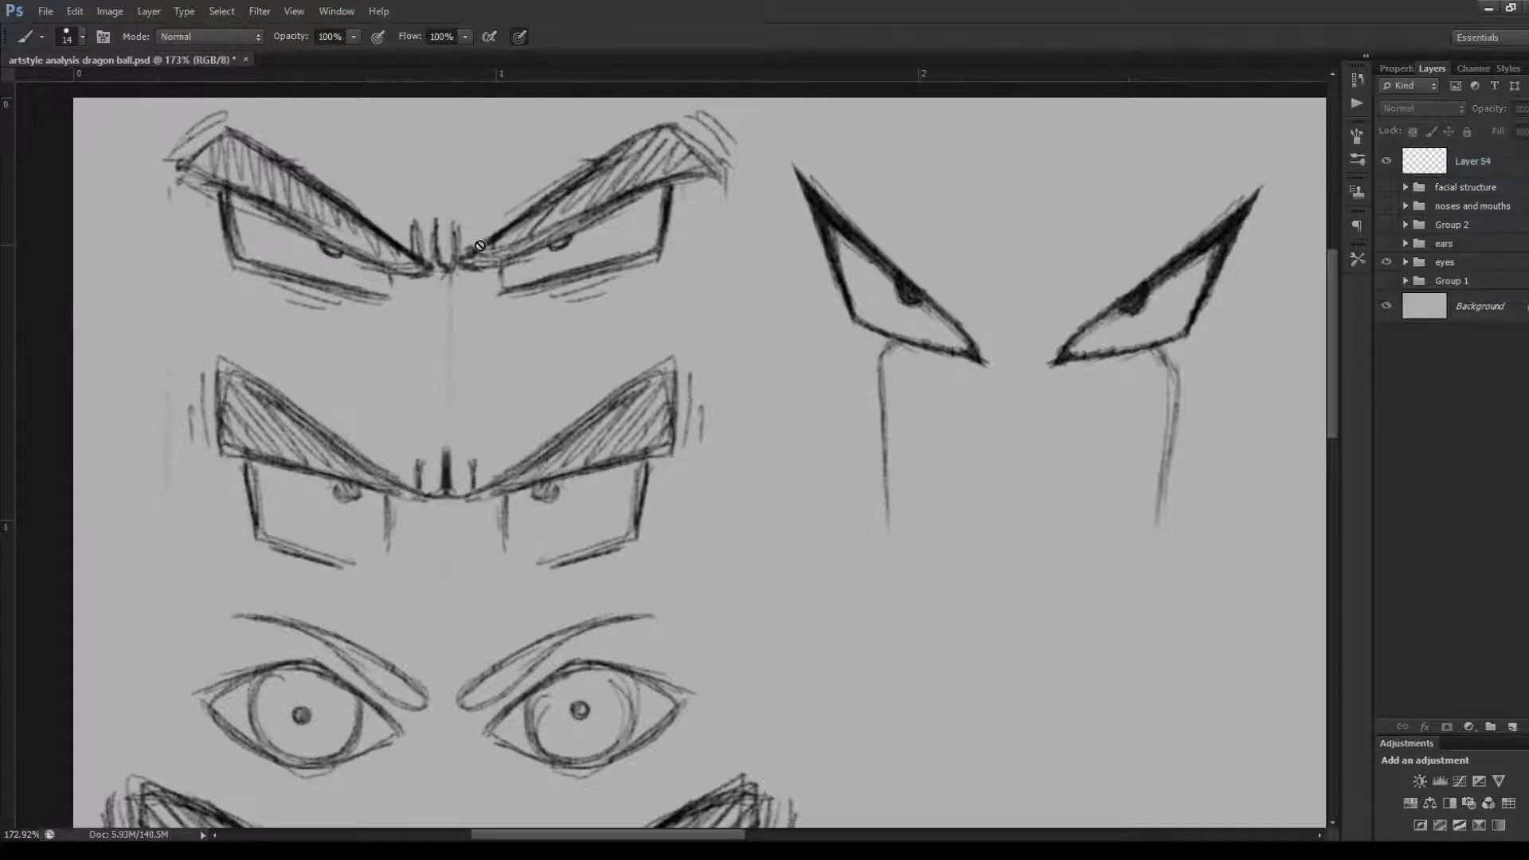
left_click(1457, 167)
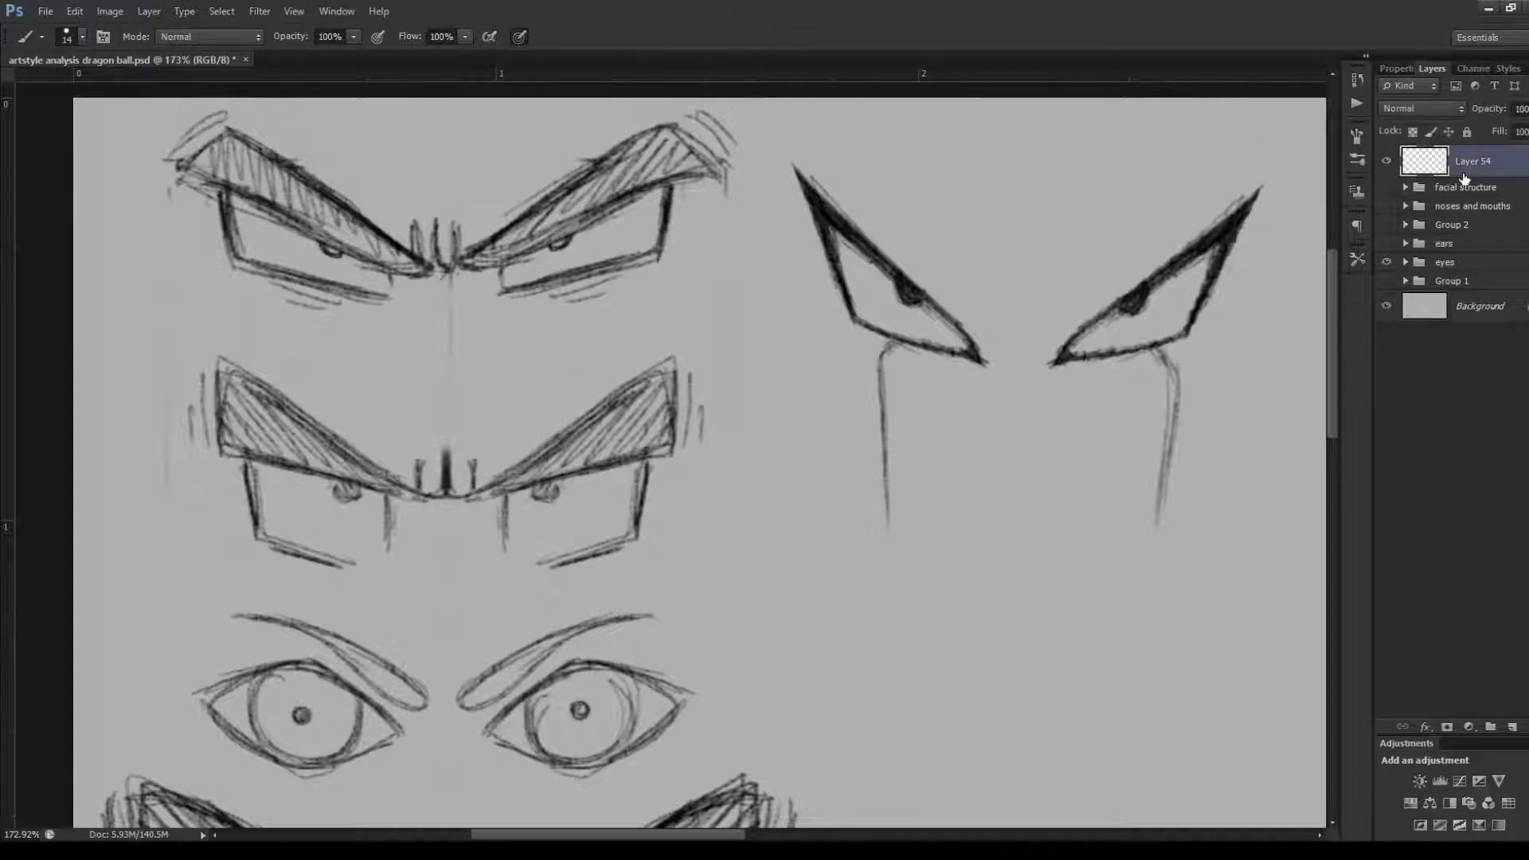
Trace the brow and outline of the top row's right-hand eye with thick black strokes, and delete that layer
left_click(470, 229)
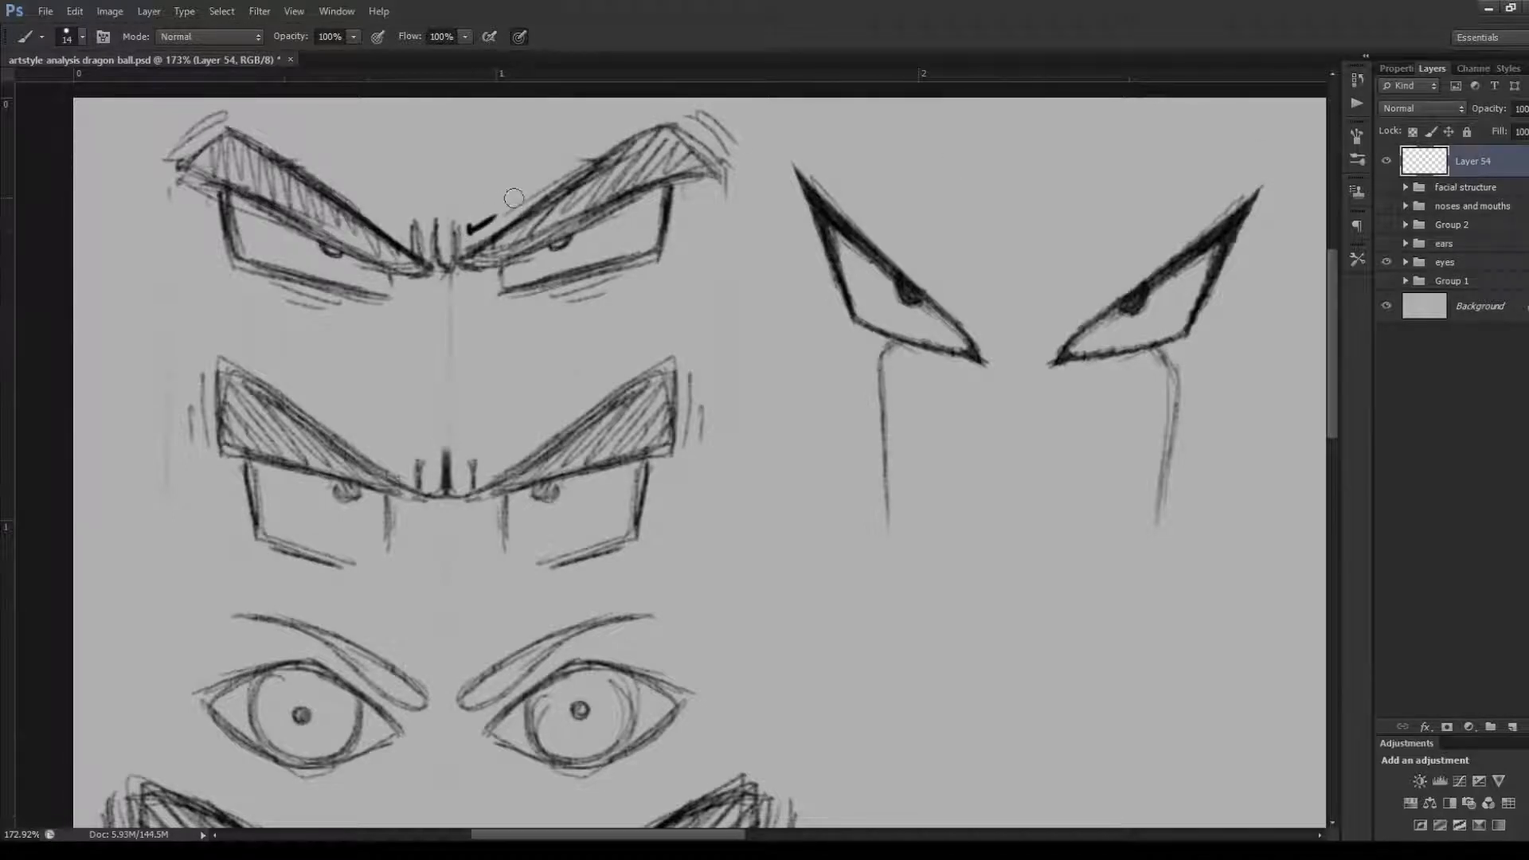
left_click_drag(468, 231, 661, 111)
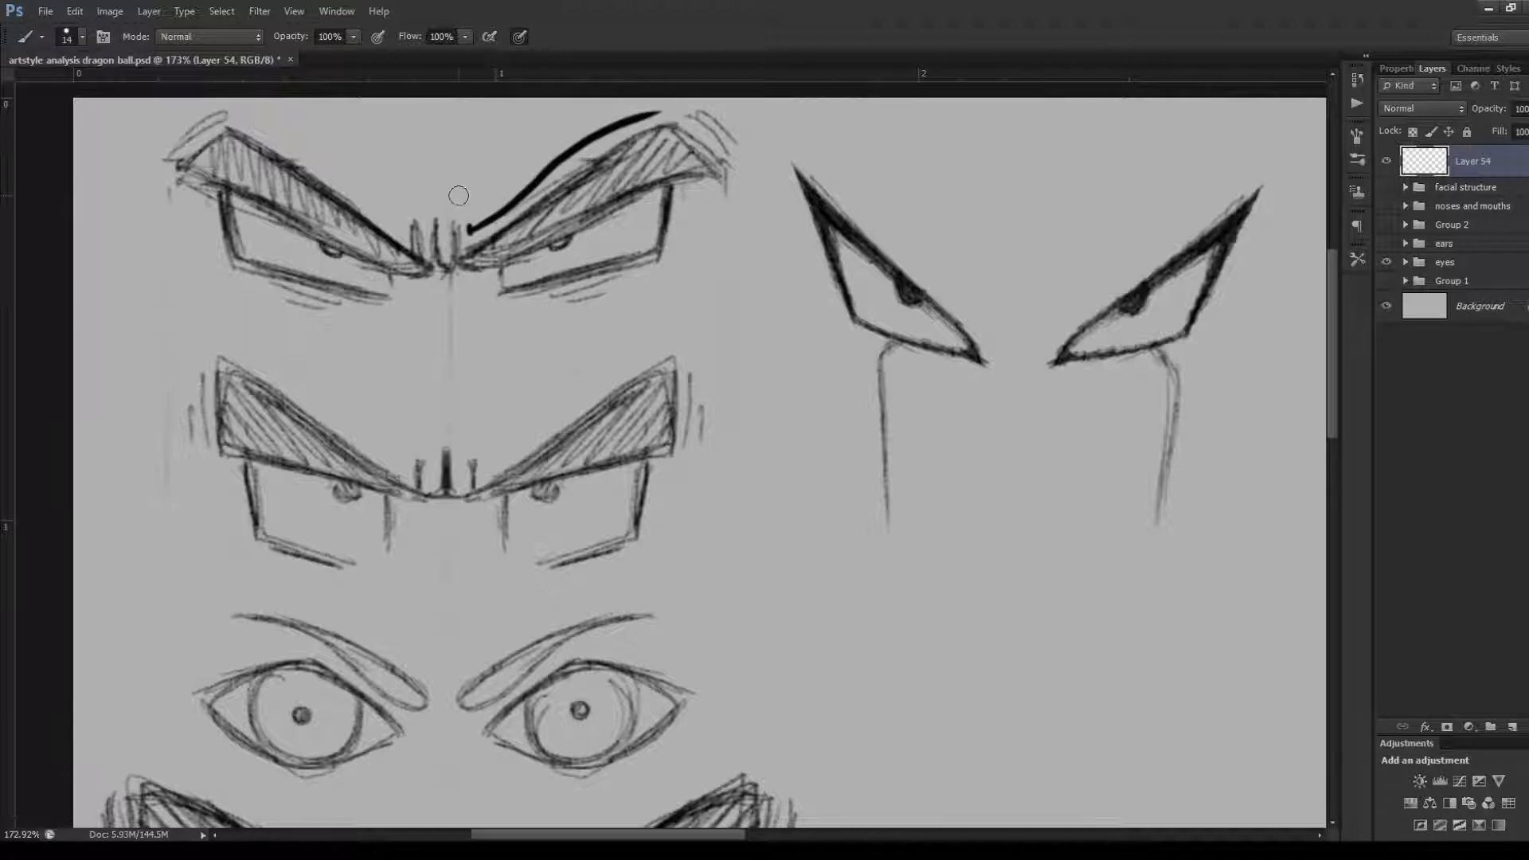
left_click_drag(460, 195, 610, 115)
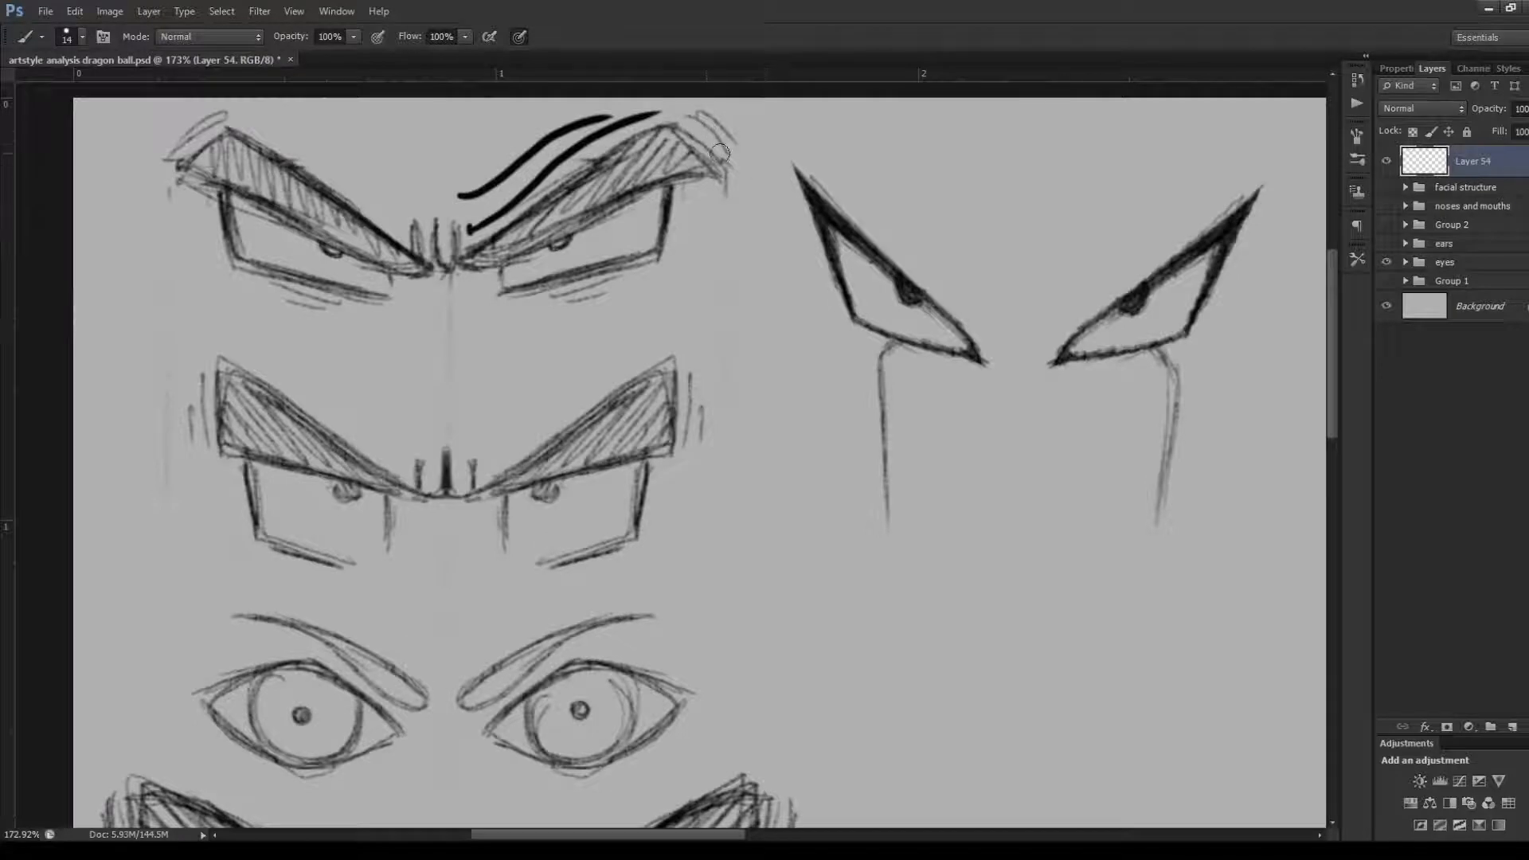
mouse_move(681, 114)
left_mouse_down()
mouse_move(735, 166)
mouse_move(488, 286)
left_mouse_up()
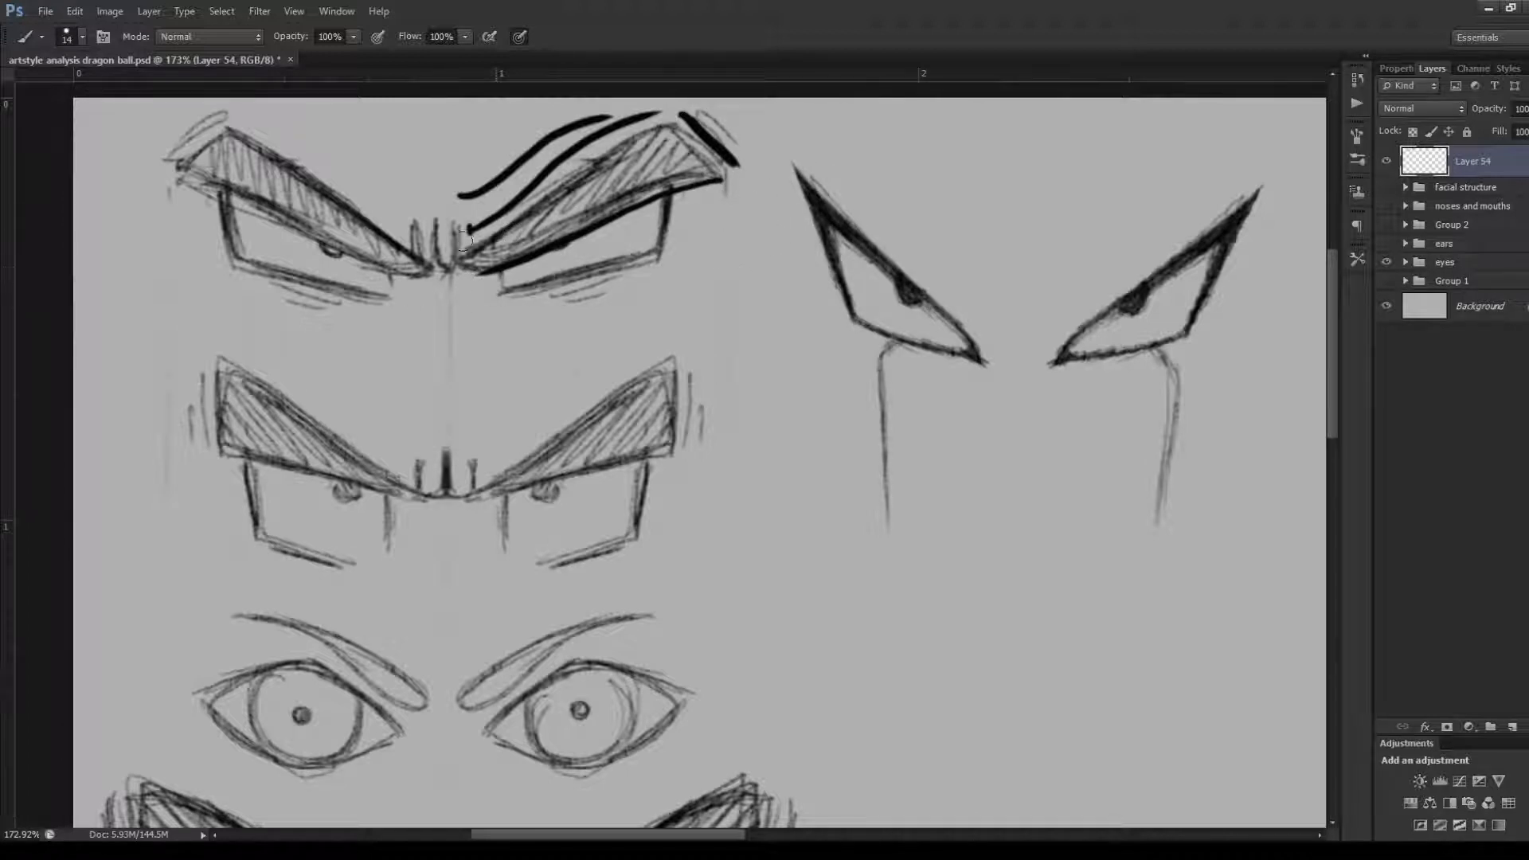
left_click_drag(683, 190, 674, 250)
left_click_drag(518, 302, 673, 261)
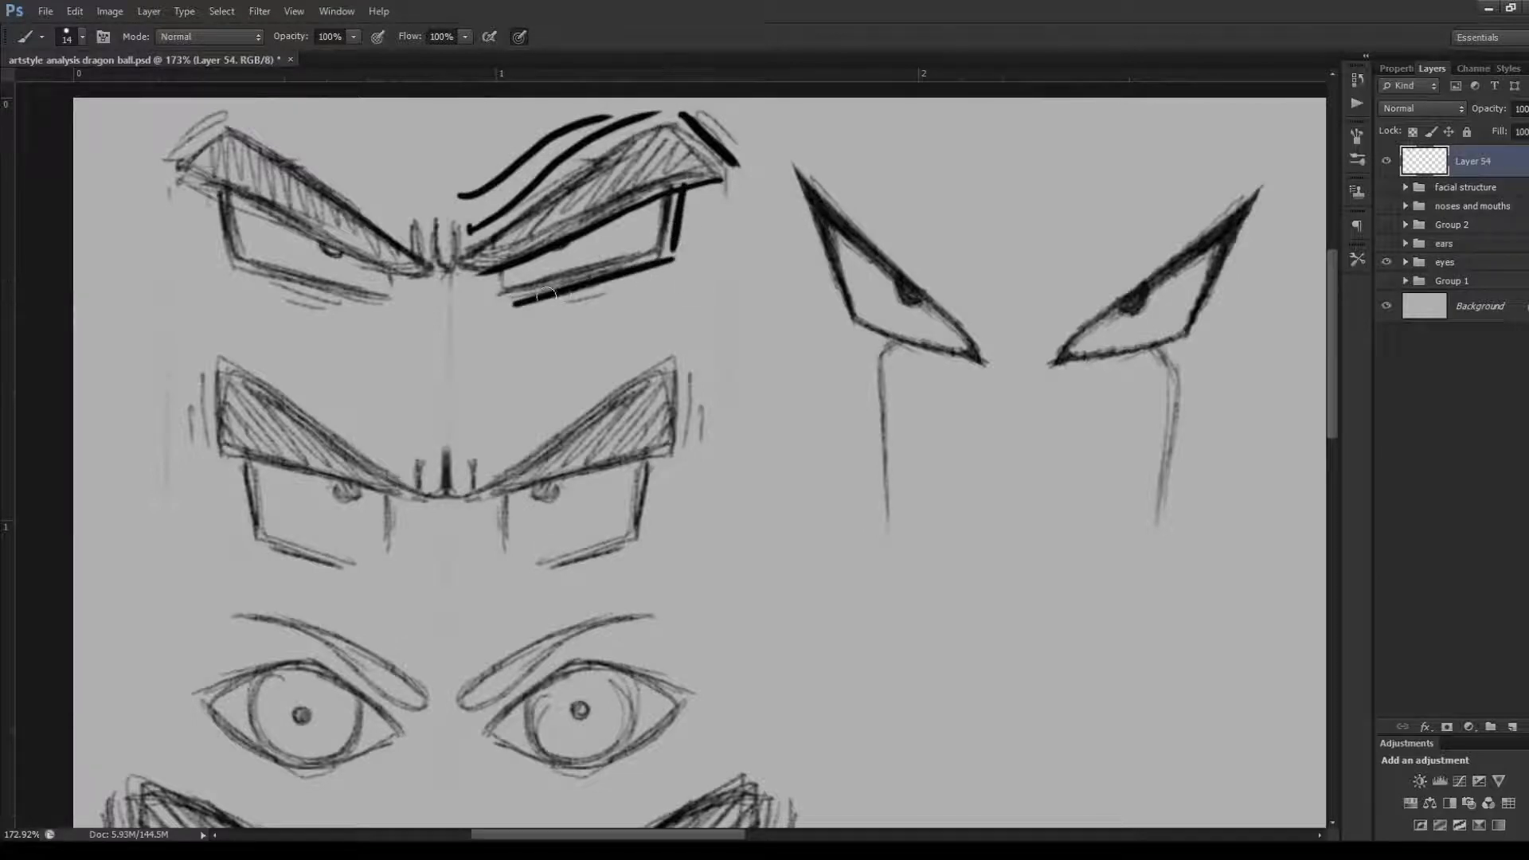
left_click_drag(497, 276, 498, 300)
key("Delete")
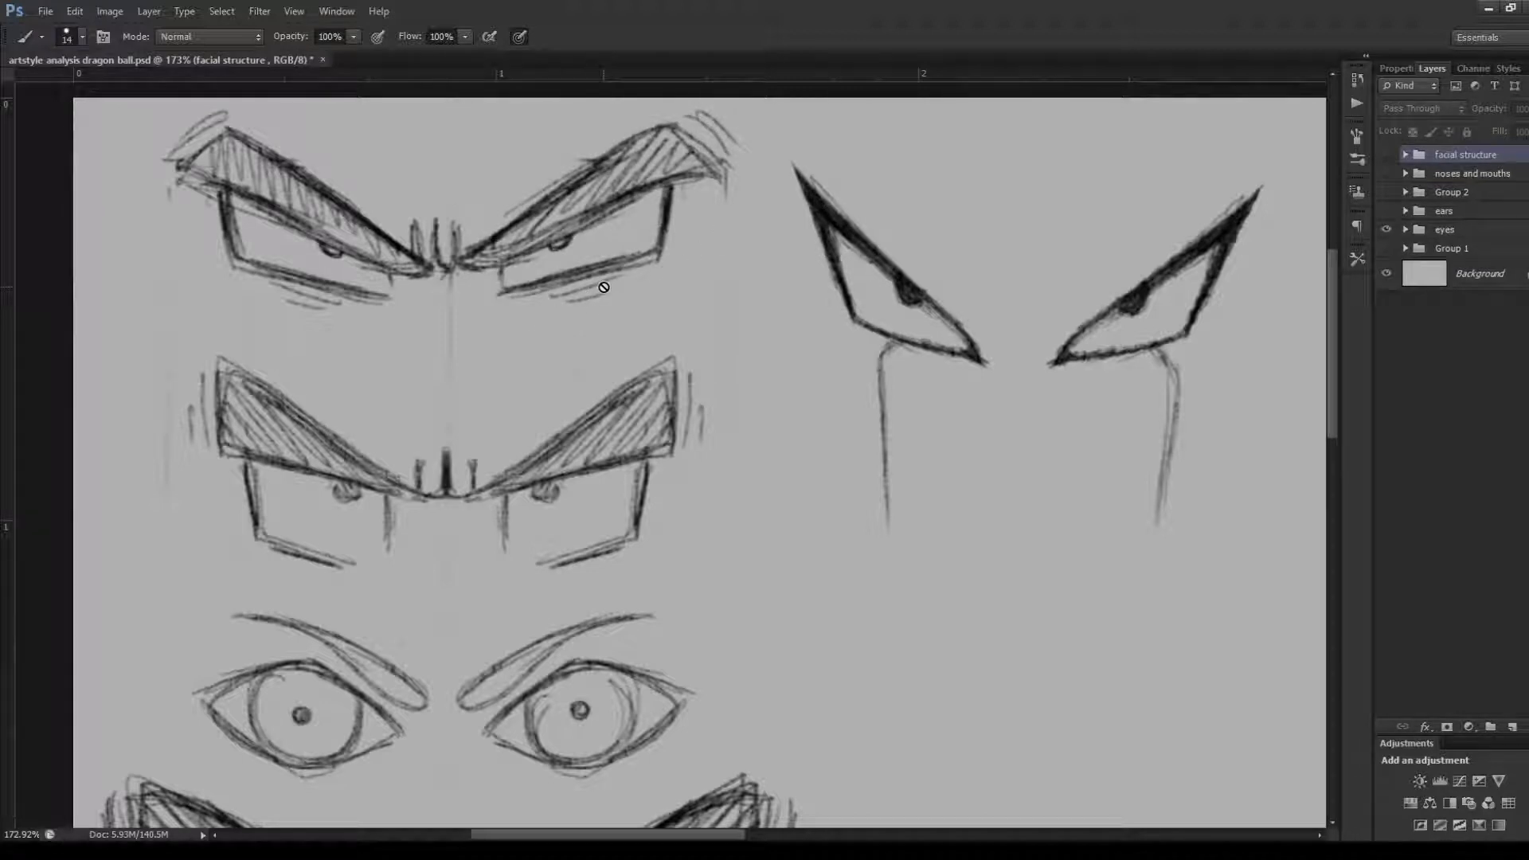
Examine the brows, pupils and brow creases of the first and second rows of eyes up close
scroll(604, 287, "down", 2)
scroll(434, 483, "up", 3)
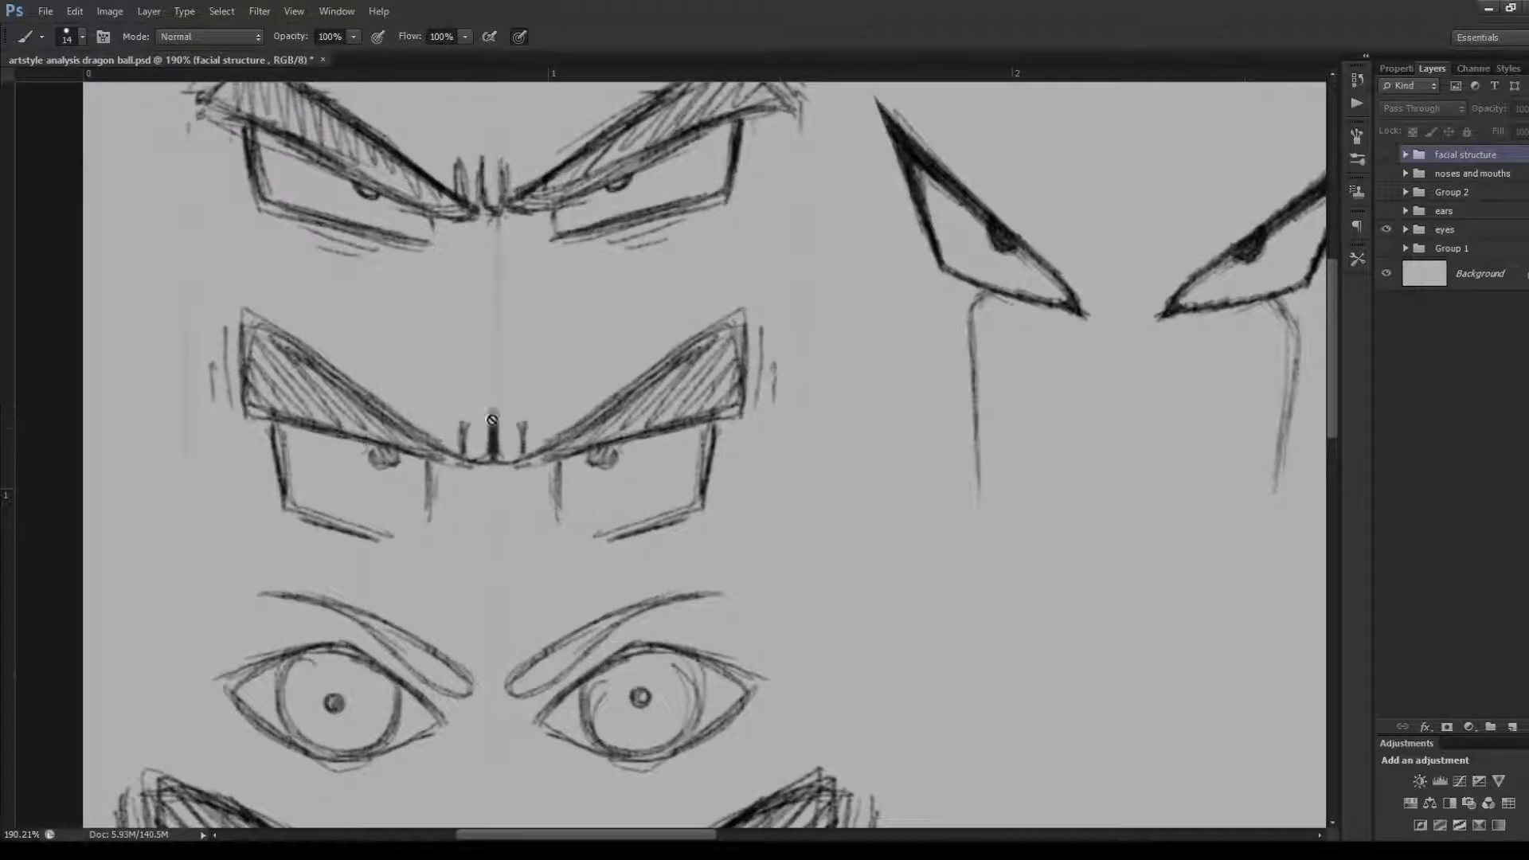
scroll(721, 358, "down", 2)
scroll(721, 358, "up", 1)
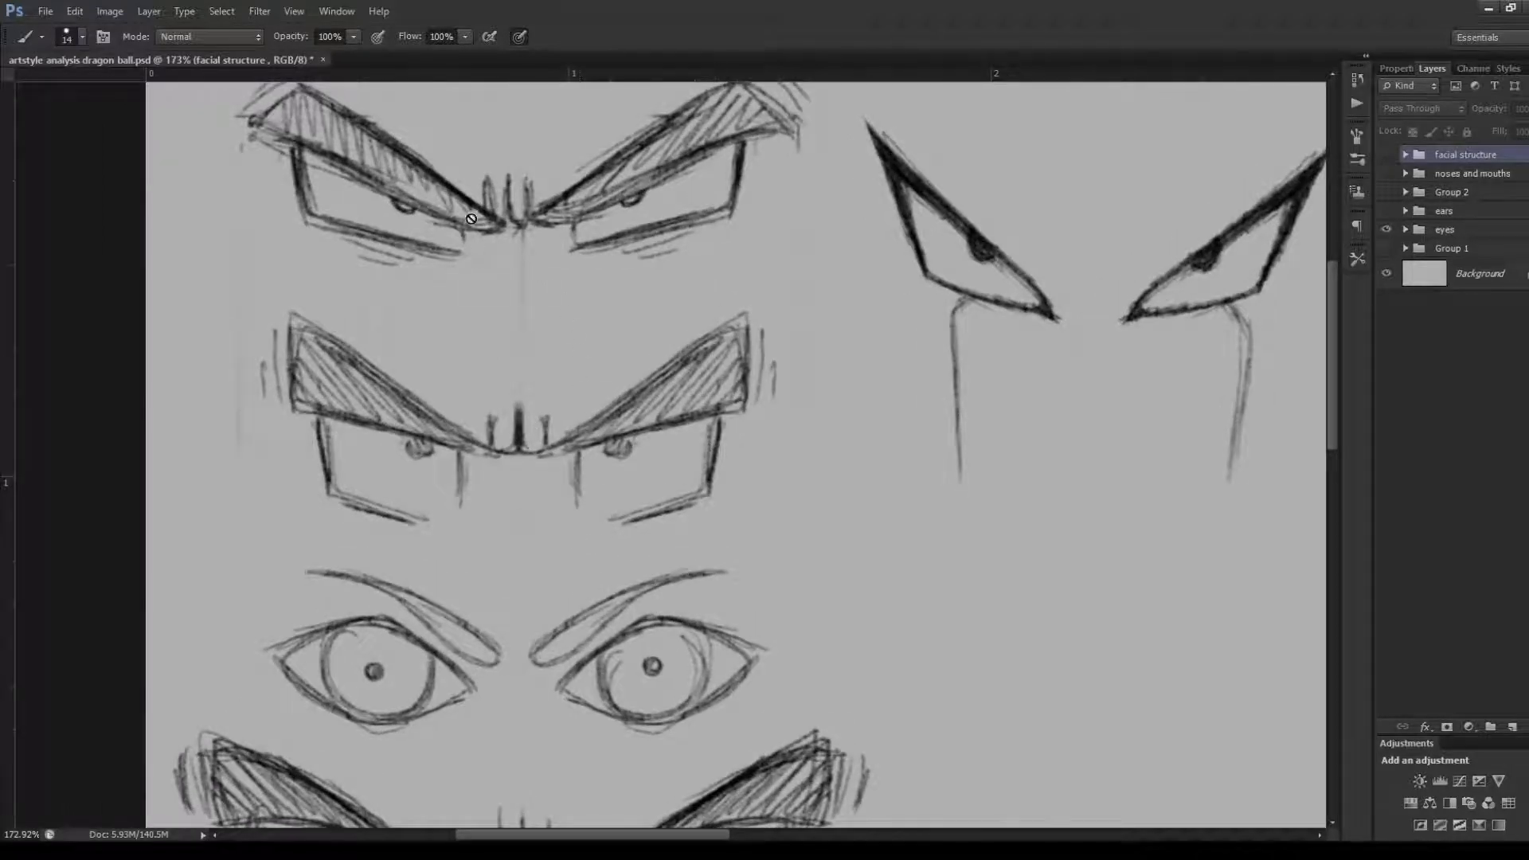
scroll(584, 206, "up", 1)
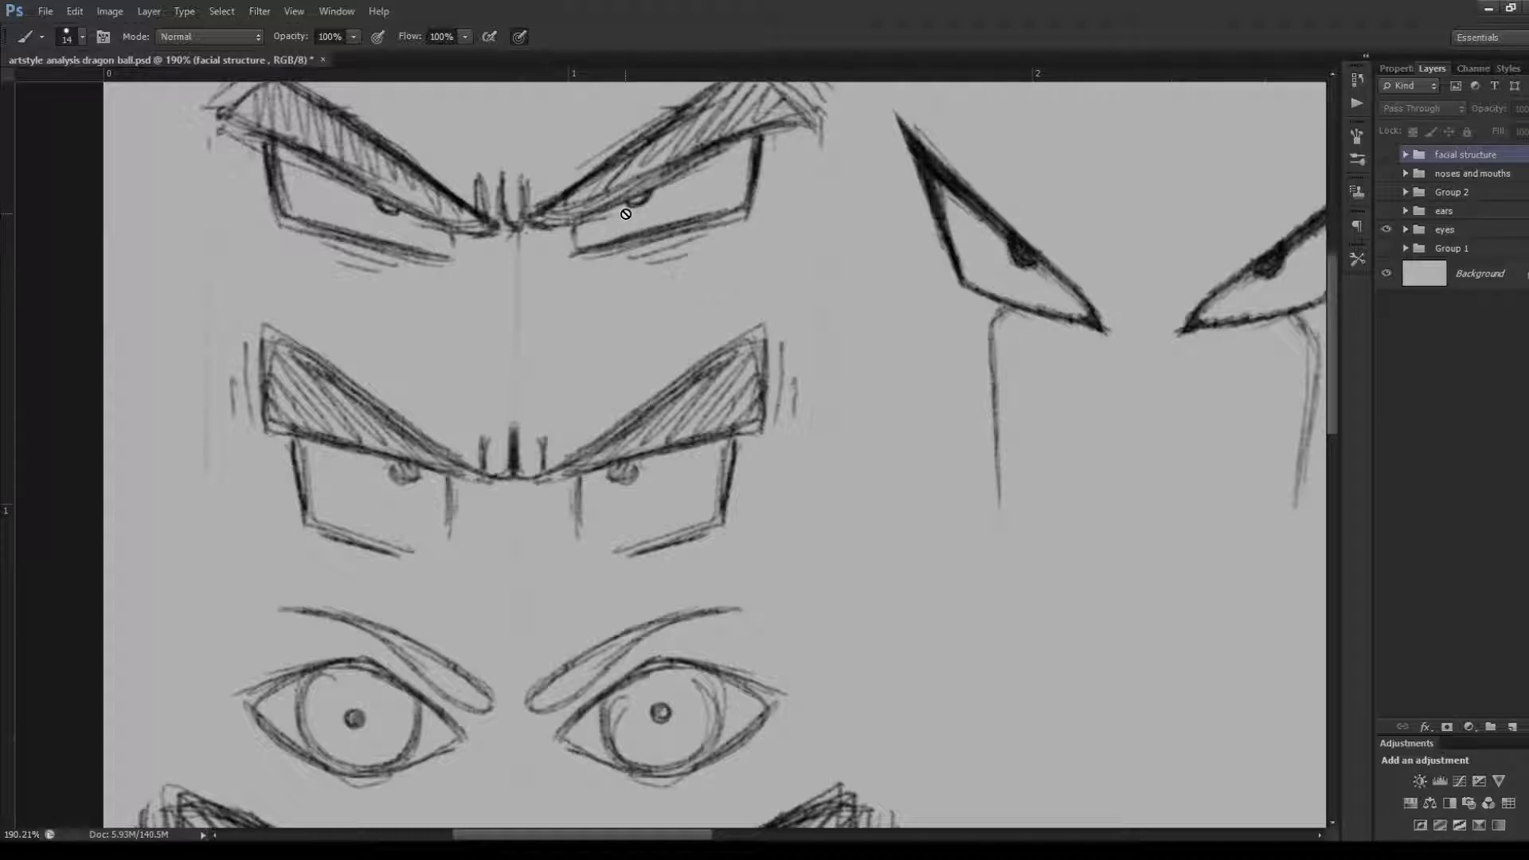
scroll(715, 296, "down", 1)
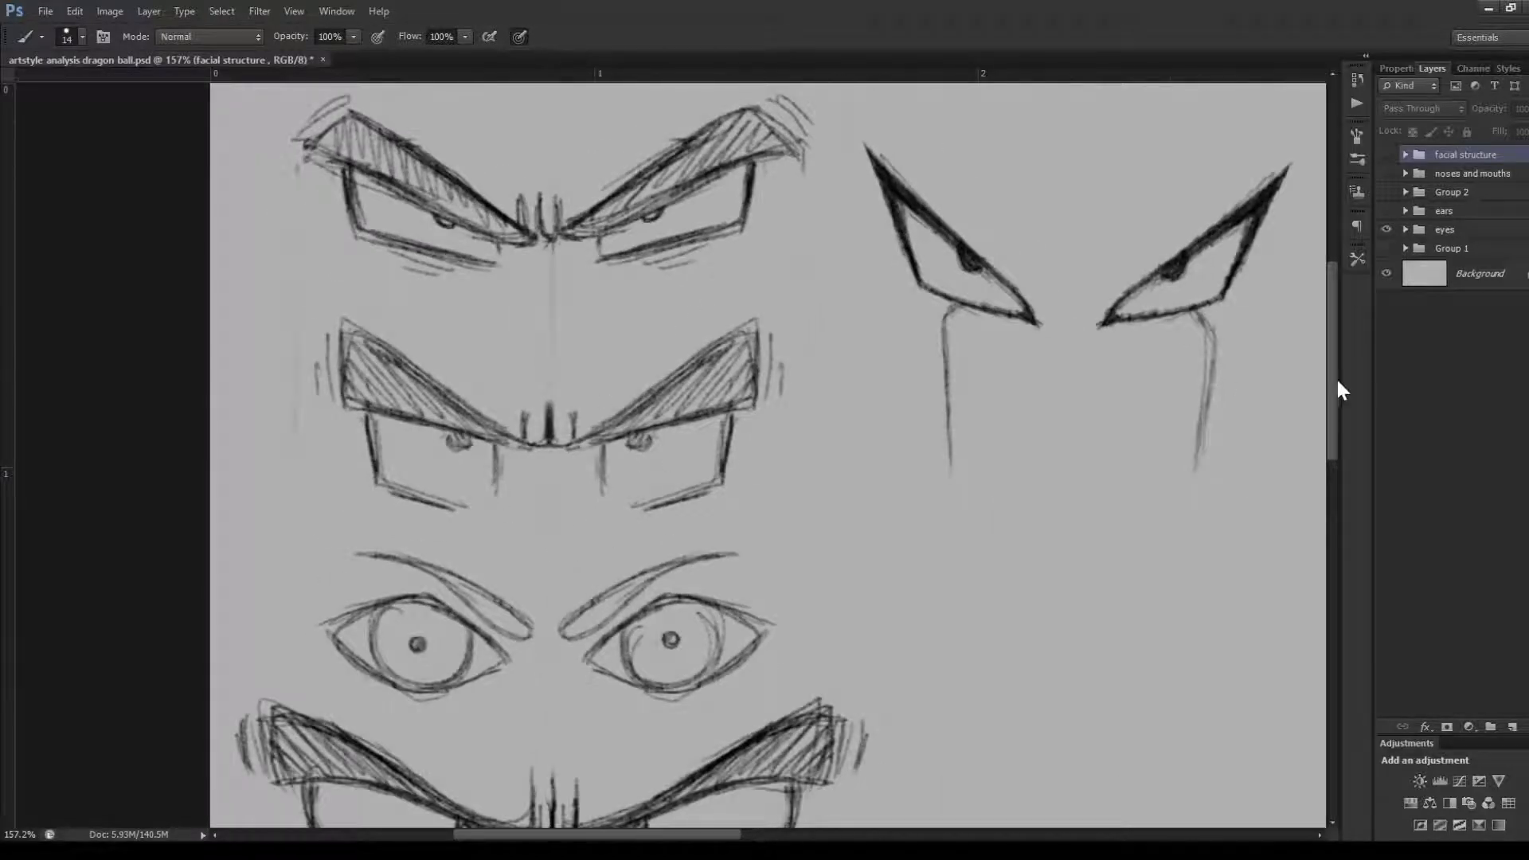
left_click_drag(1336, 382, 1336, 386)
scroll(1337, 394, "down", 1)
scroll(549, 344, "up", 2)
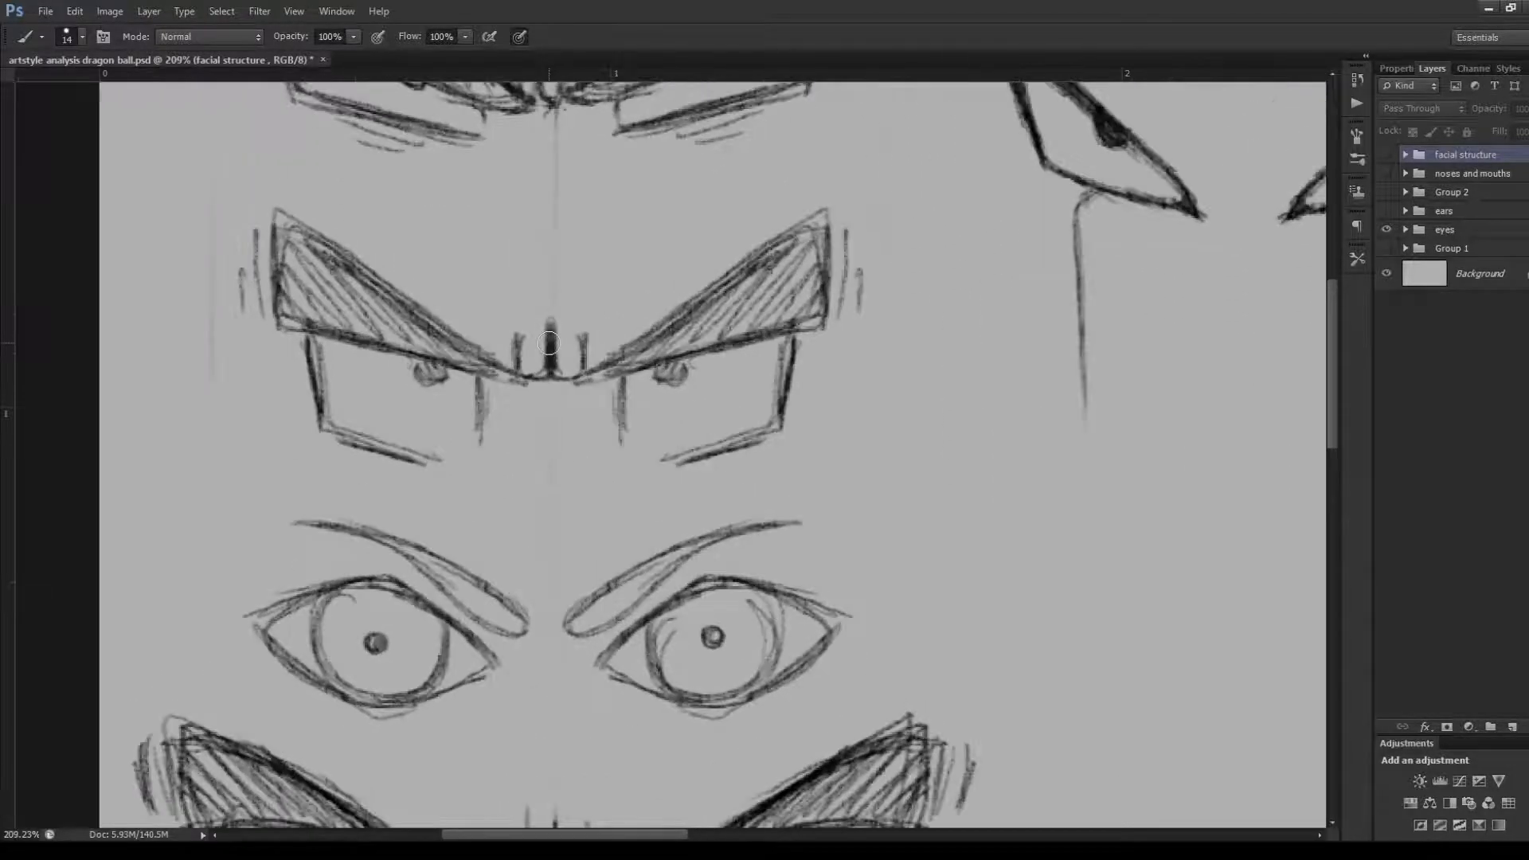
scroll(548, 343, "up", 1)
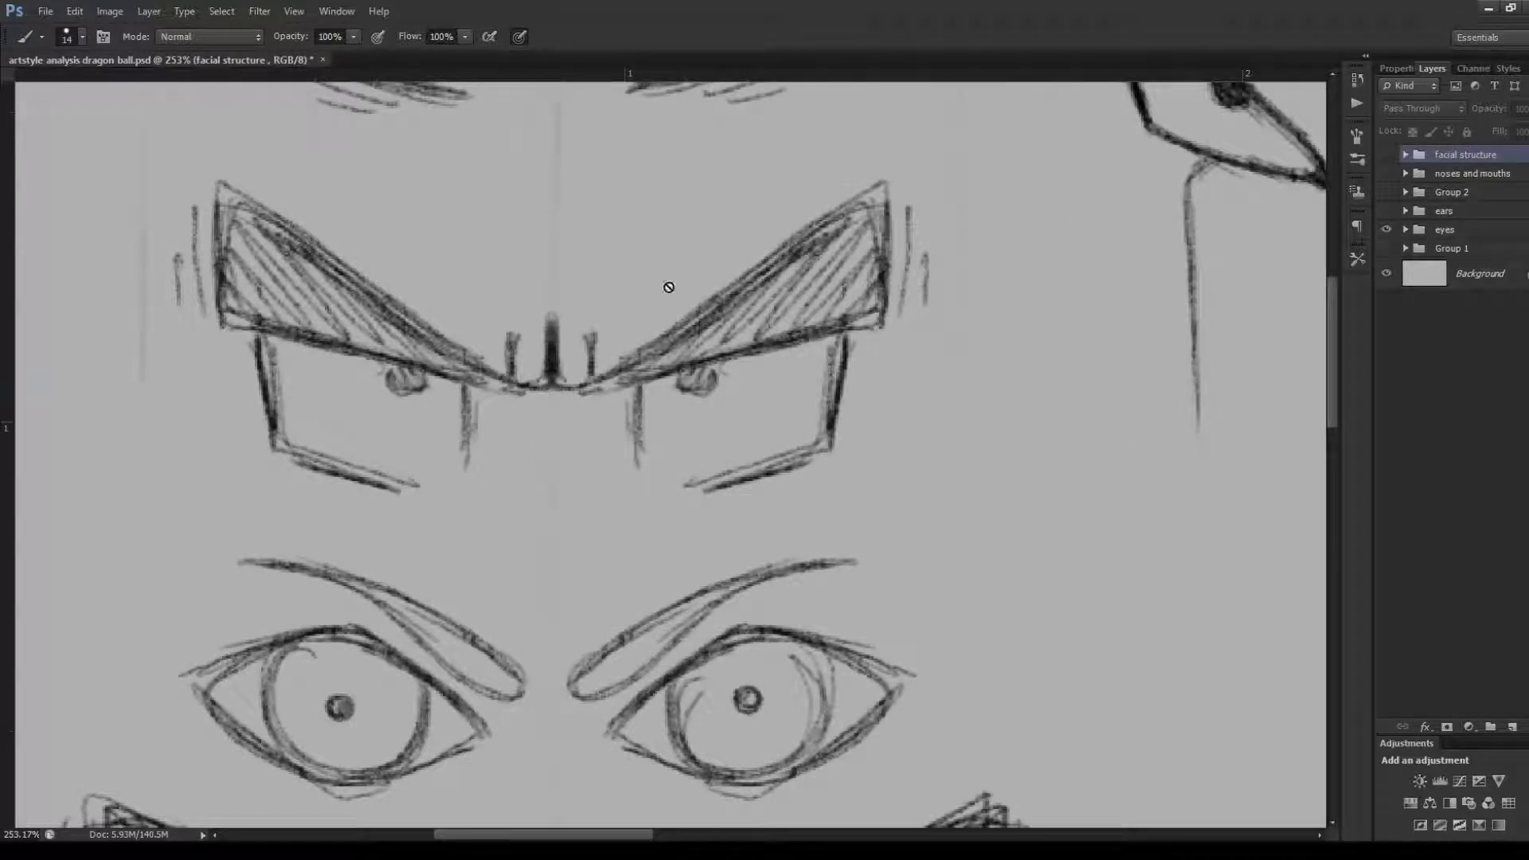
Add a new layer above the facial structure group, draw a W-shaped crease beneath the second row's brows, and undo its strokes
left_click(1513, 728)
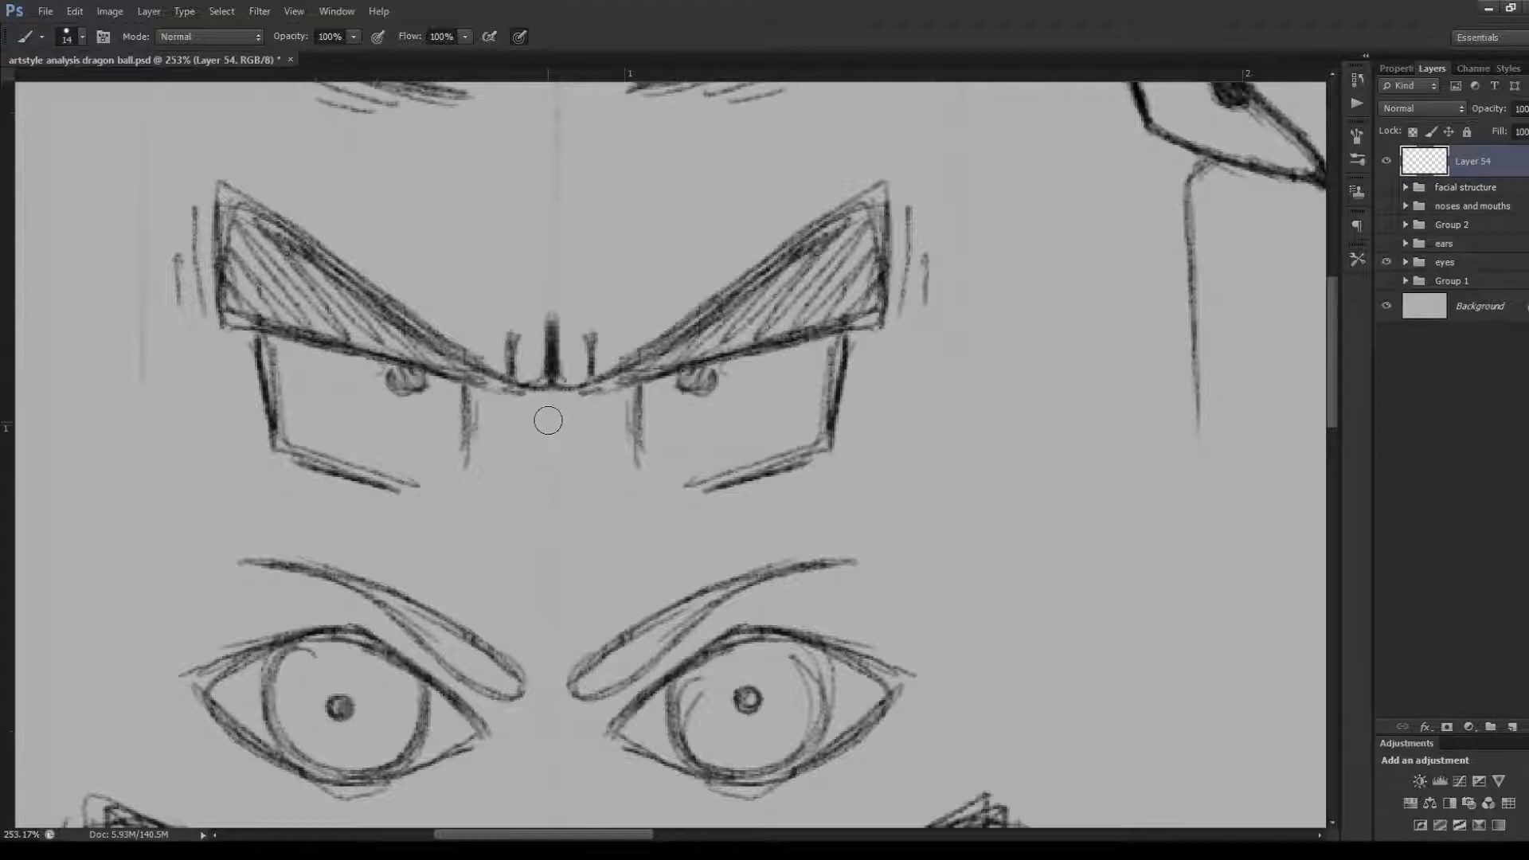
mouse_move(547, 418)
left_mouse_down()
mouse_move(548, 464)
mouse_move(593, 458)
mouse_move(511, 462)
mouse_move(529, 416)
mouse_move(544, 472)
mouse_move(513, 427)
mouse_move(517, 475)
left_mouse_up()
left_click_drag(587, 428, 591, 473)
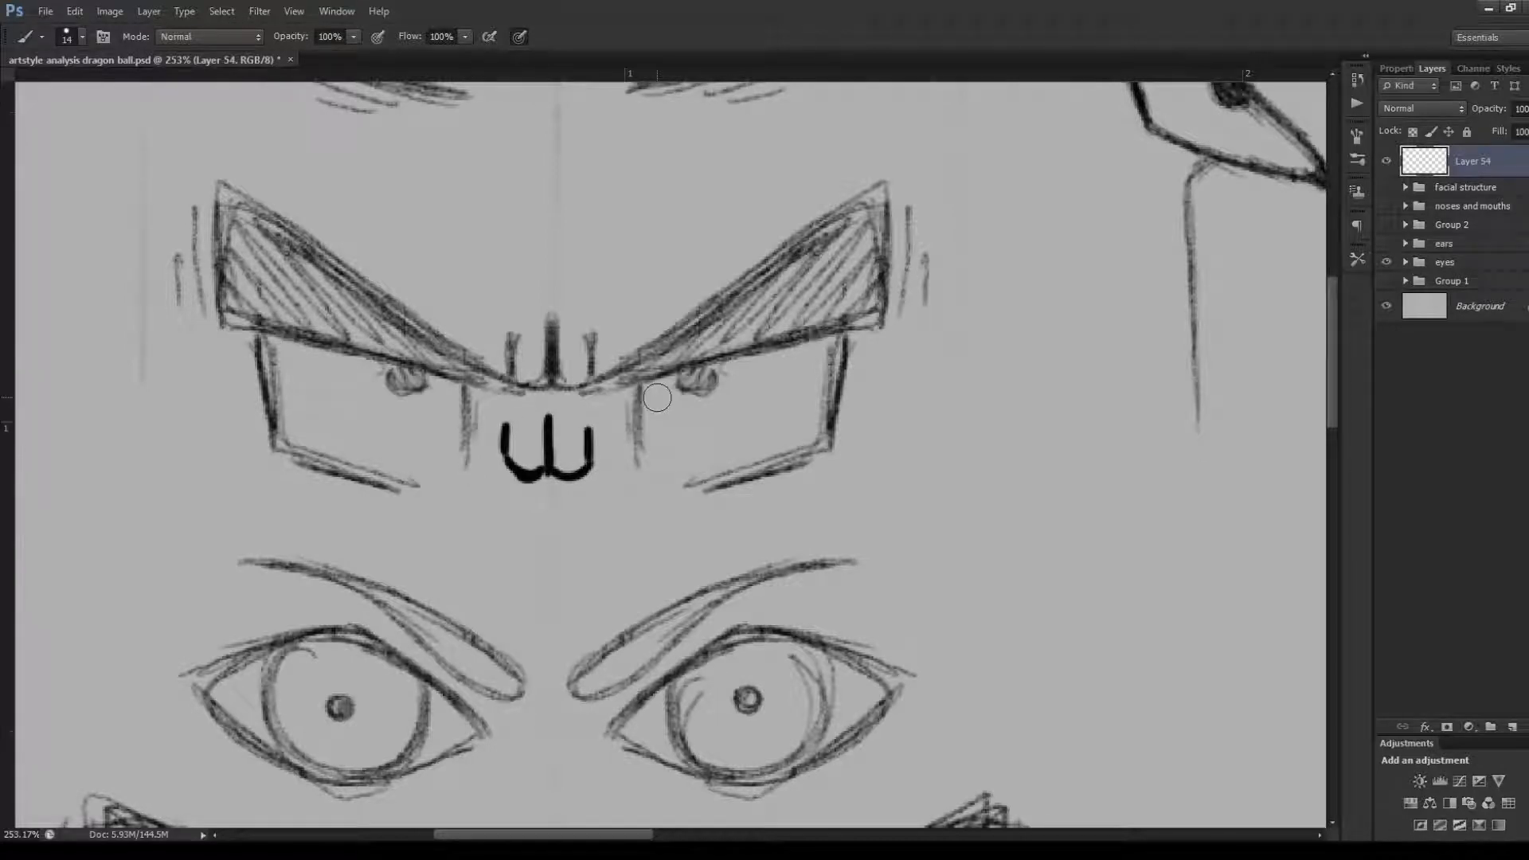
key("ctrl+alt+z")
key("ctrl+alt+z")
key("ctrl+alt+z")
key("ctrl+alt+z")
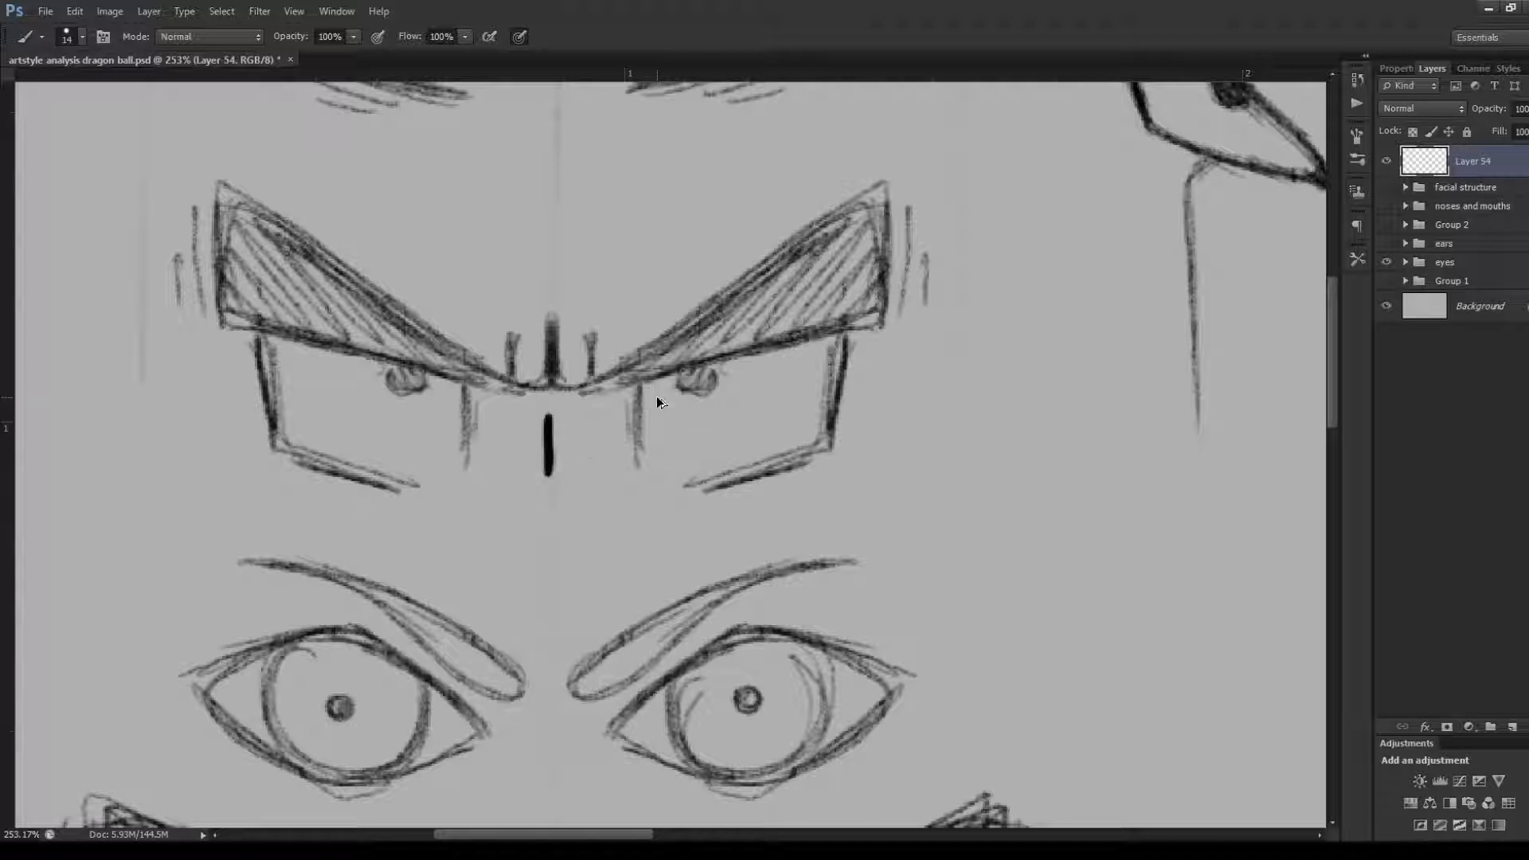
key("ctrl+alt+z")
Try tracing the outer edge and curved underside of the second row's right-hand brow, and undo the strokes
mouse_move(603, 356)
left_mouse_down()
mouse_move(859, 171)
mouse_move(911, 164)
mouse_move(904, 327)
mouse_move(749, 362)
mouse_move(608, 439)
left_mouse_up()
key("ctrl+alt+z")
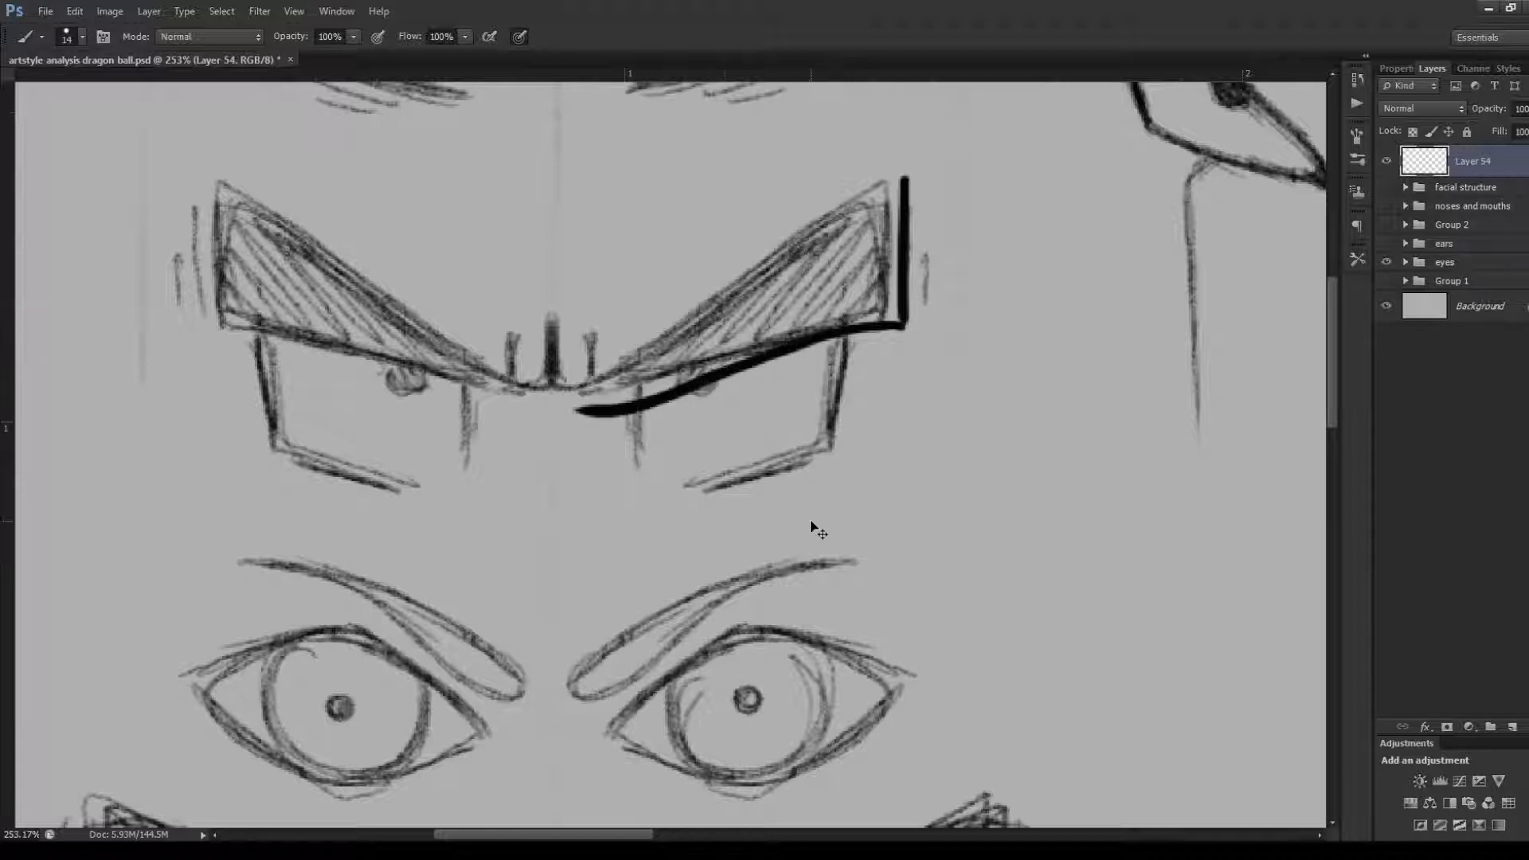
key("ctrl+z")
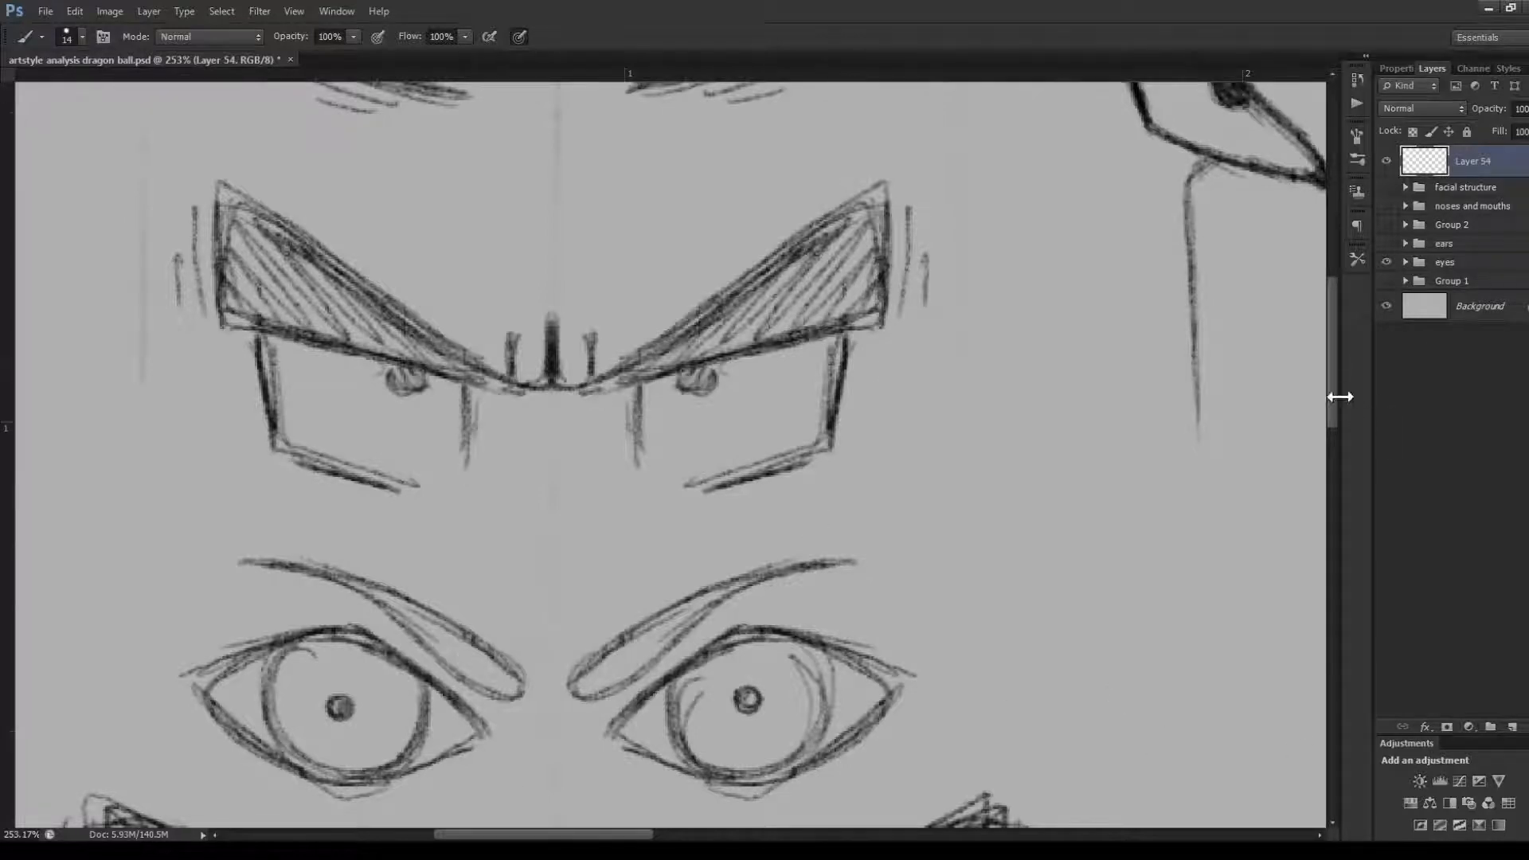
Compare the eye shapes and brows across the sketched rows, both up close and on the whole sheet
left_click_drag(1334, 387, 1335, 342)
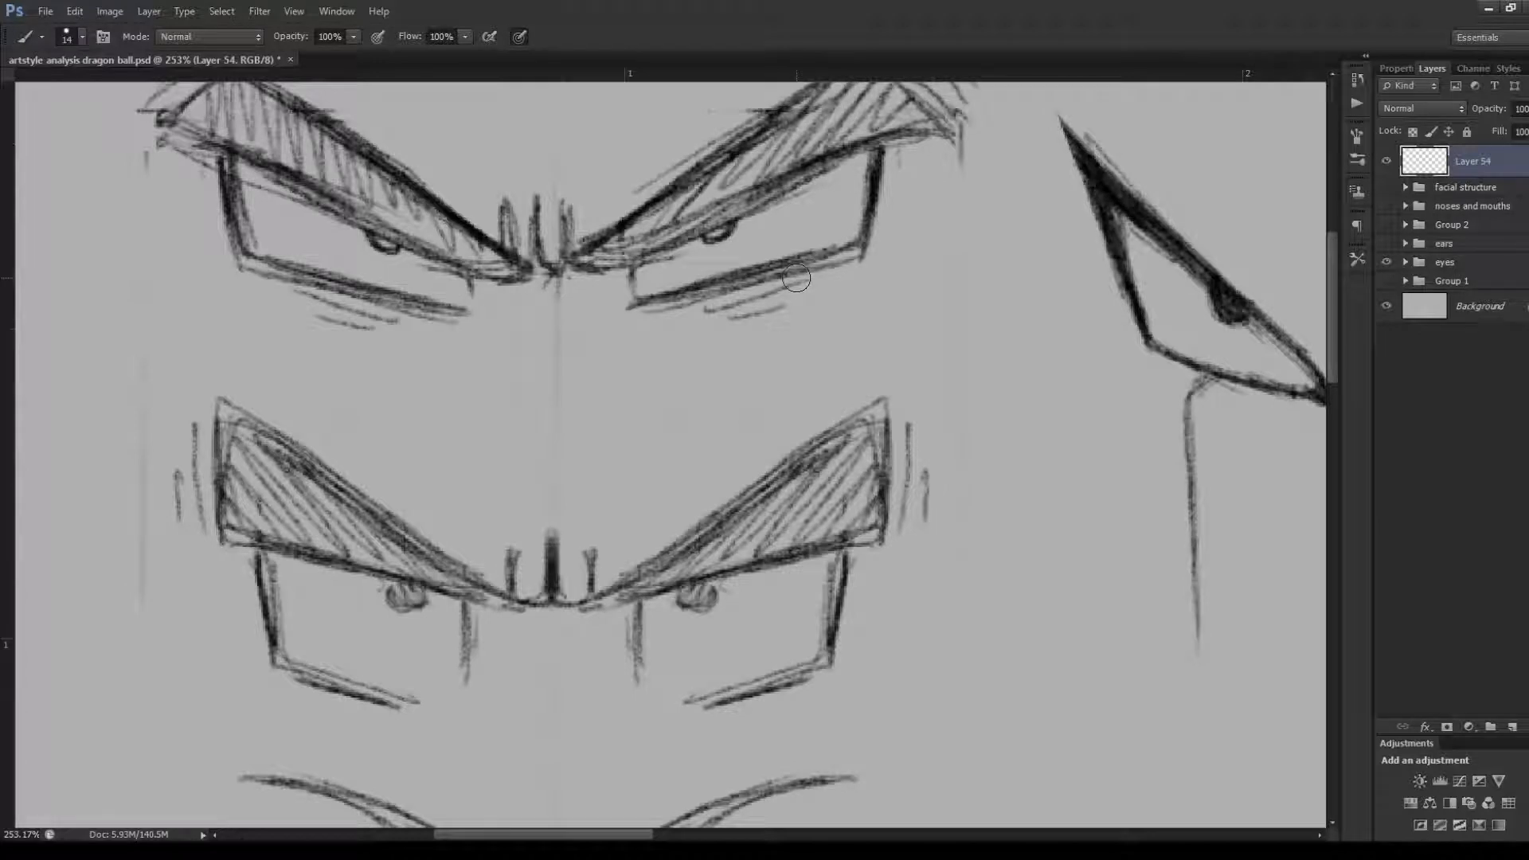
scroll(929, 283, "down", 3)
scroll(880, 375, "up", 2)
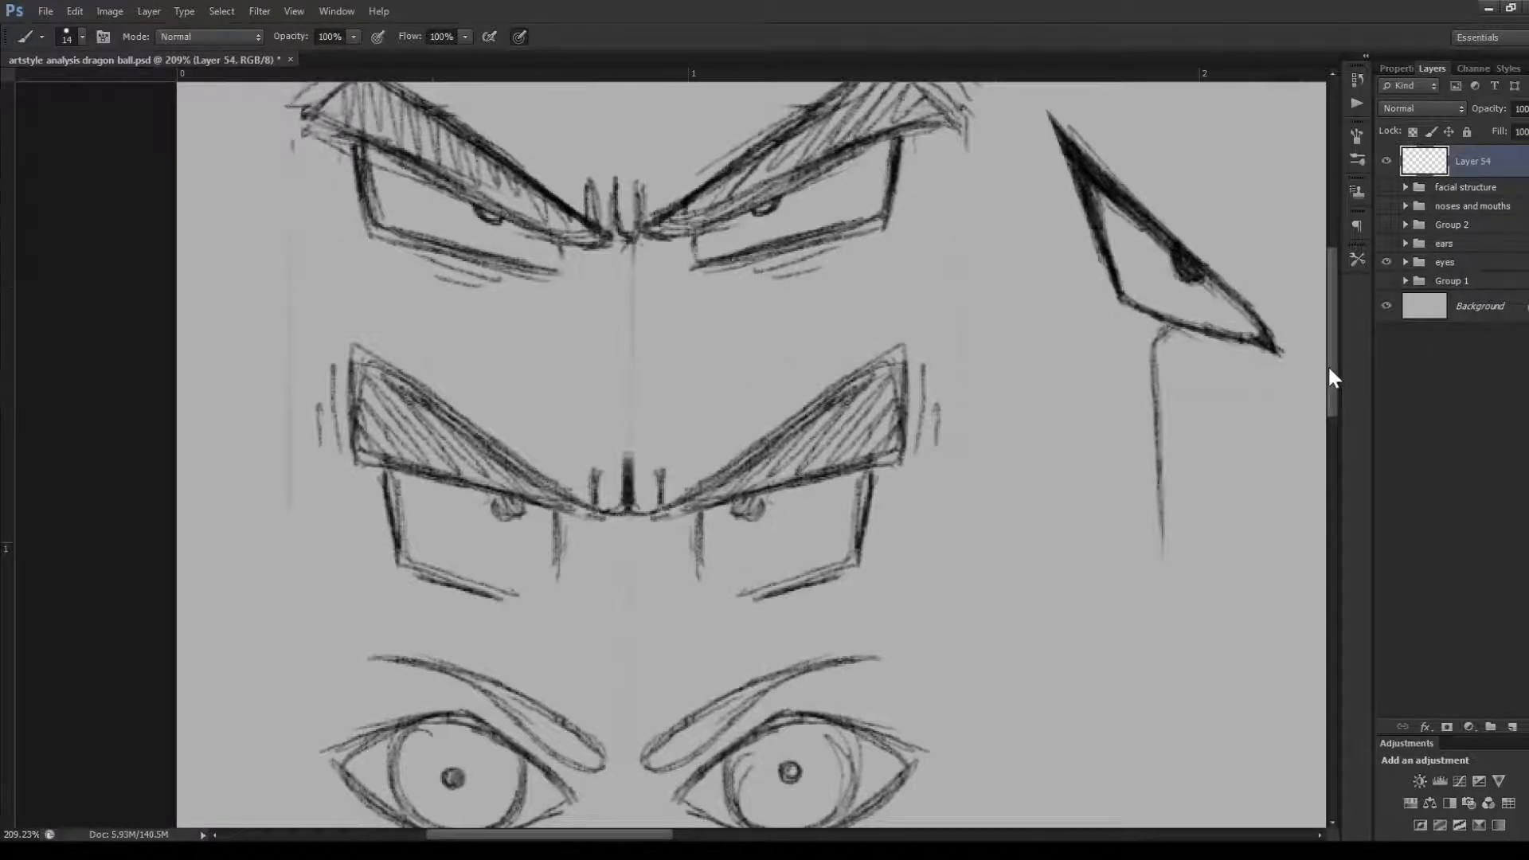
left_click_drag(1330, 375, 1331, 408)
scroll(817, 414, "down", 1)
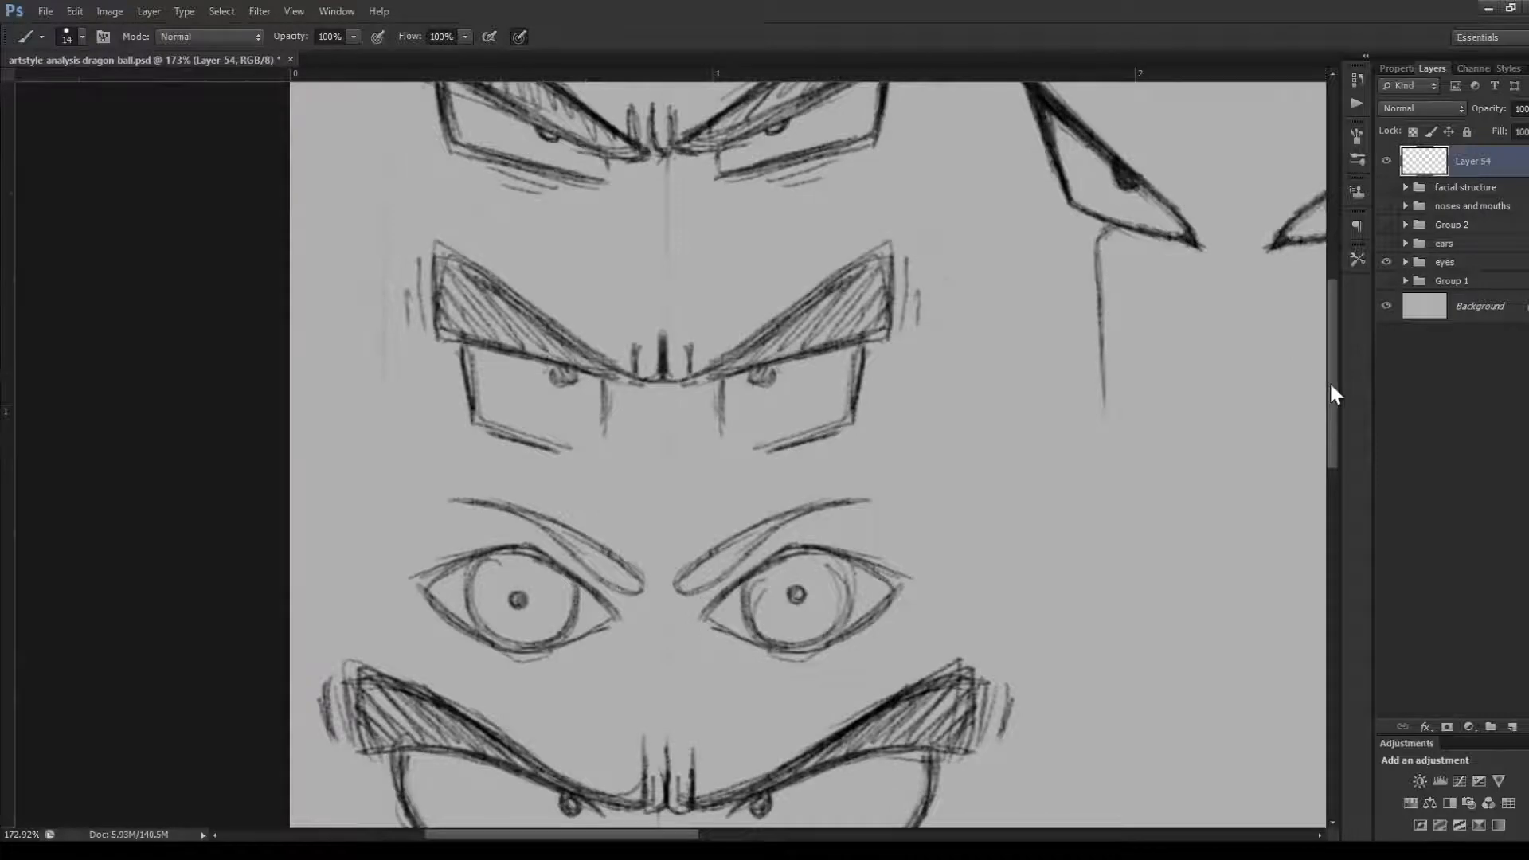
left_click_drag(1330, 384, 1334, 424)
scroll(796, 507, "down", 2)
scroll(724, 567, "up", 3)
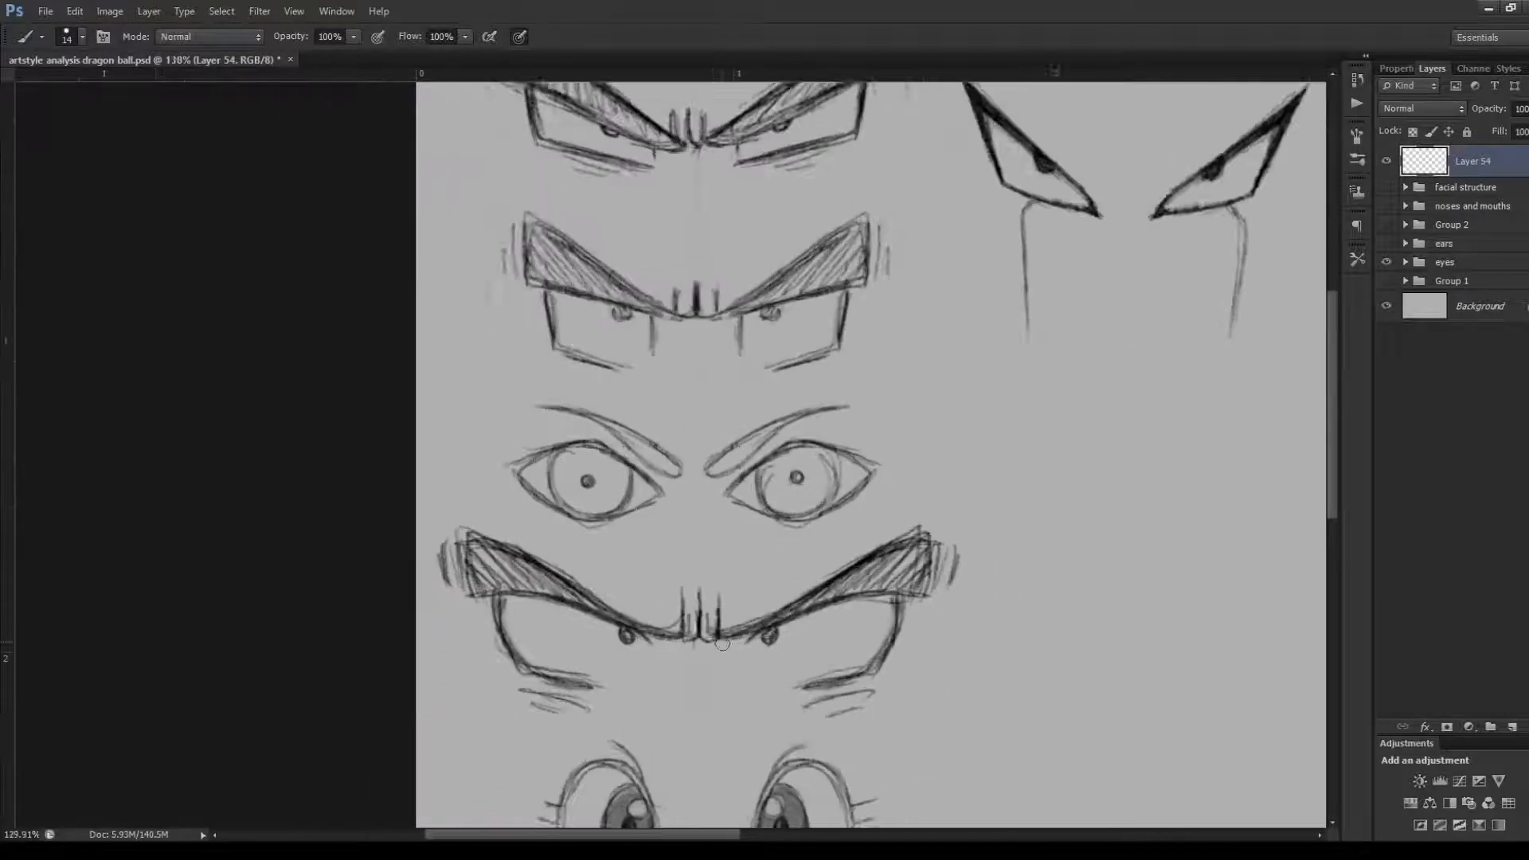
scroll(749, 554, "up", 1)
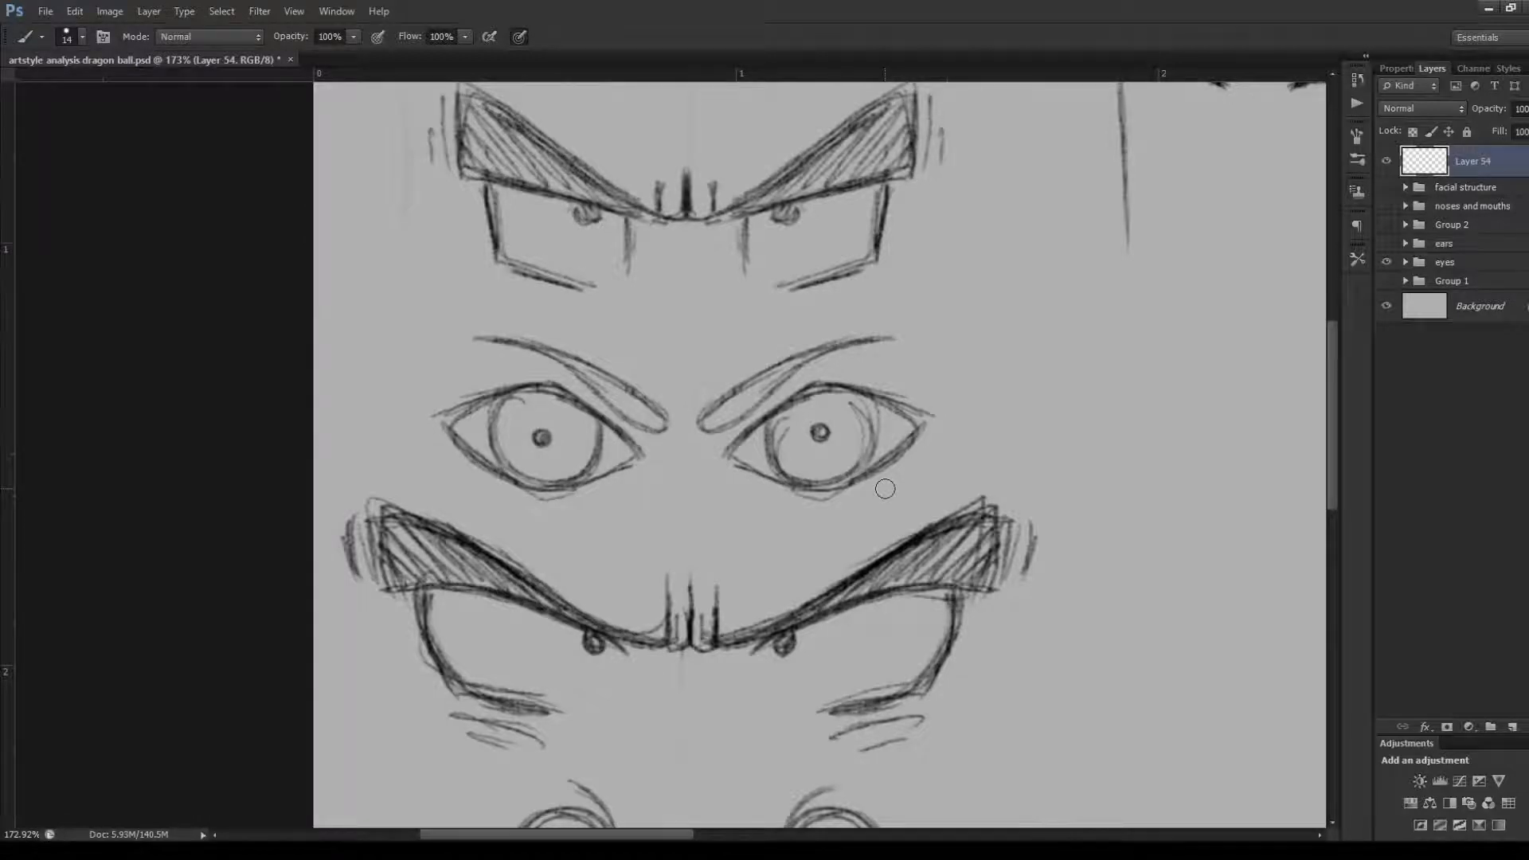
scroll(885, 488, "down", 4)
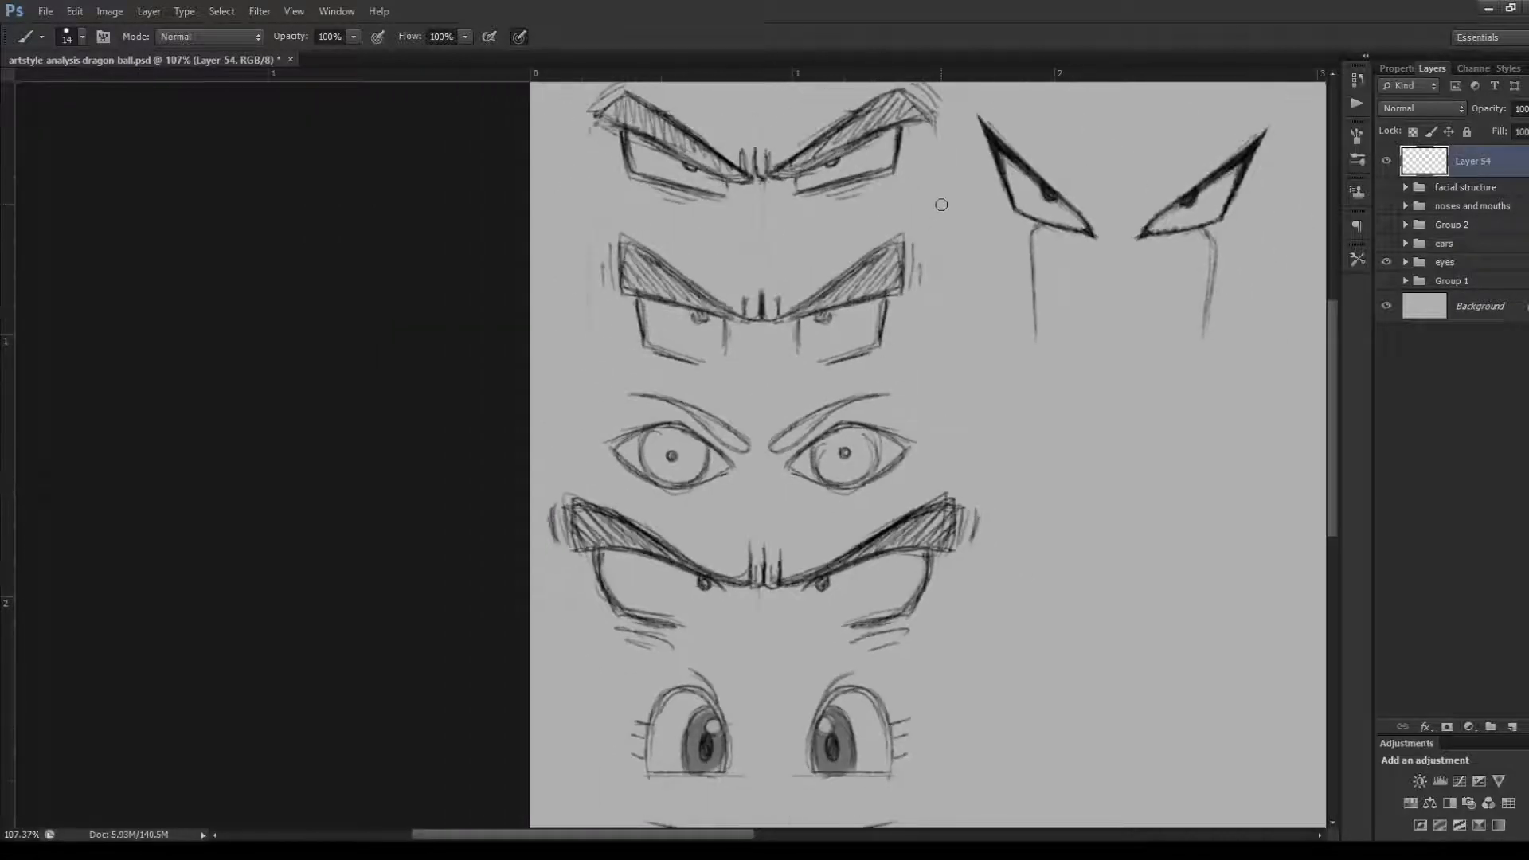
scroll(936, 191, "up", 2)
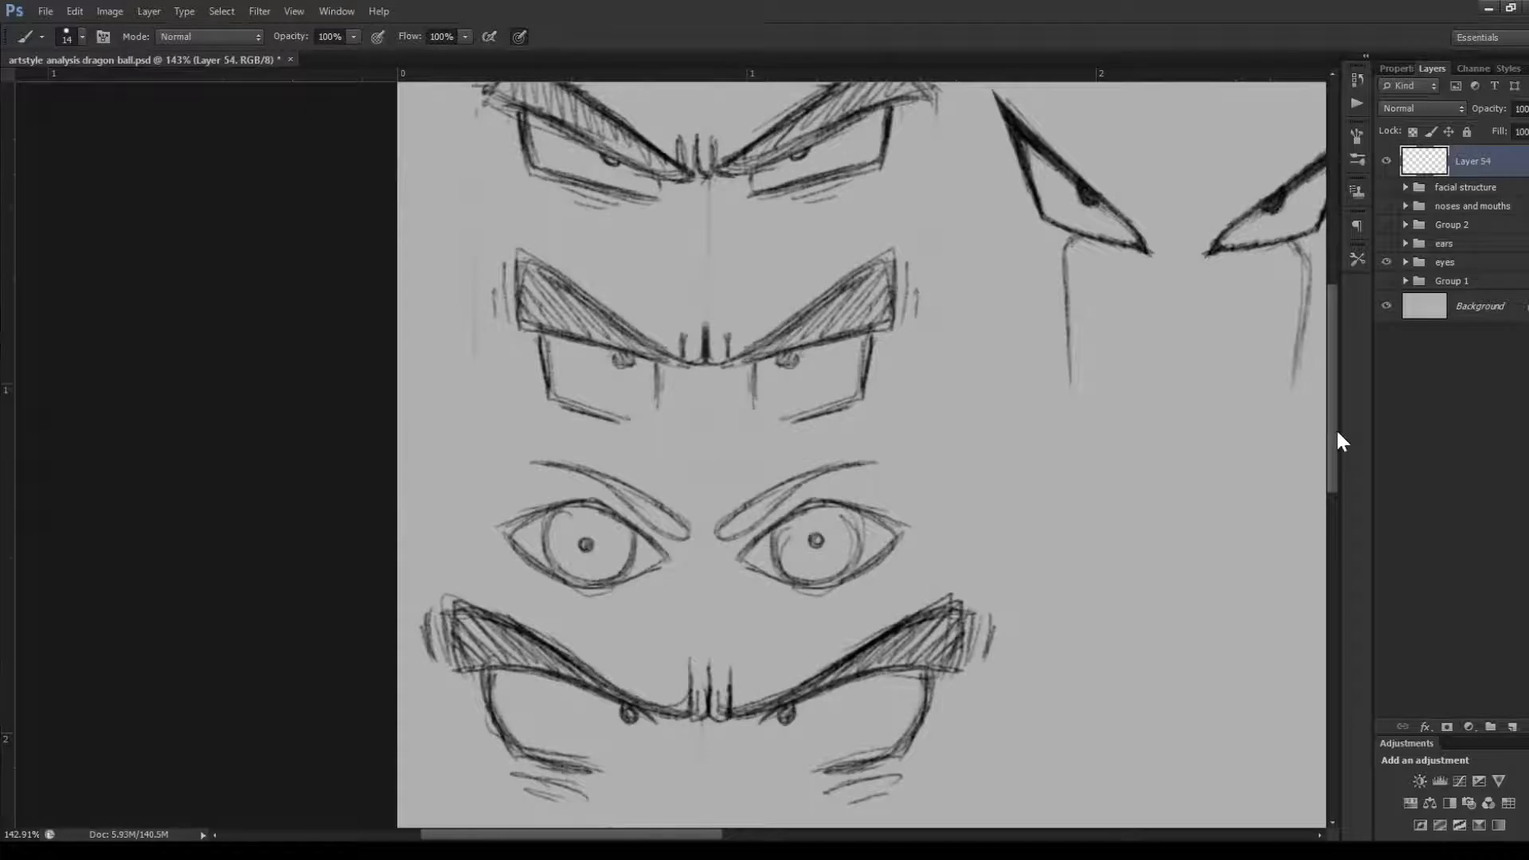
mouse_move(1336, 428)
left_mouse_down()
mouse_move(1333, 413)
mouse_move(1330, 430)
left_mouse_up()
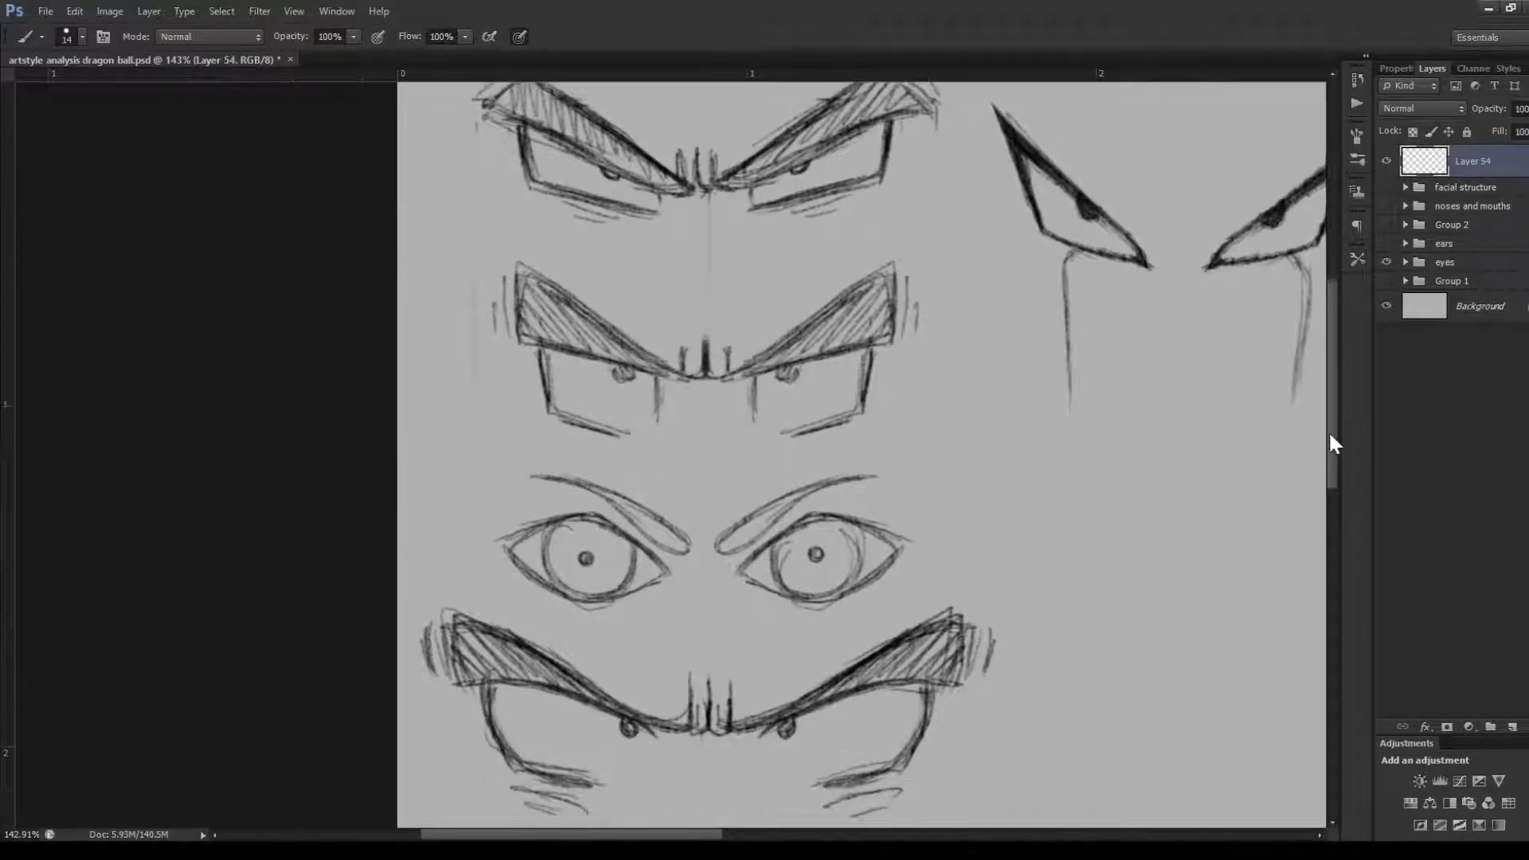
scroll(919, 510, "down", 4)
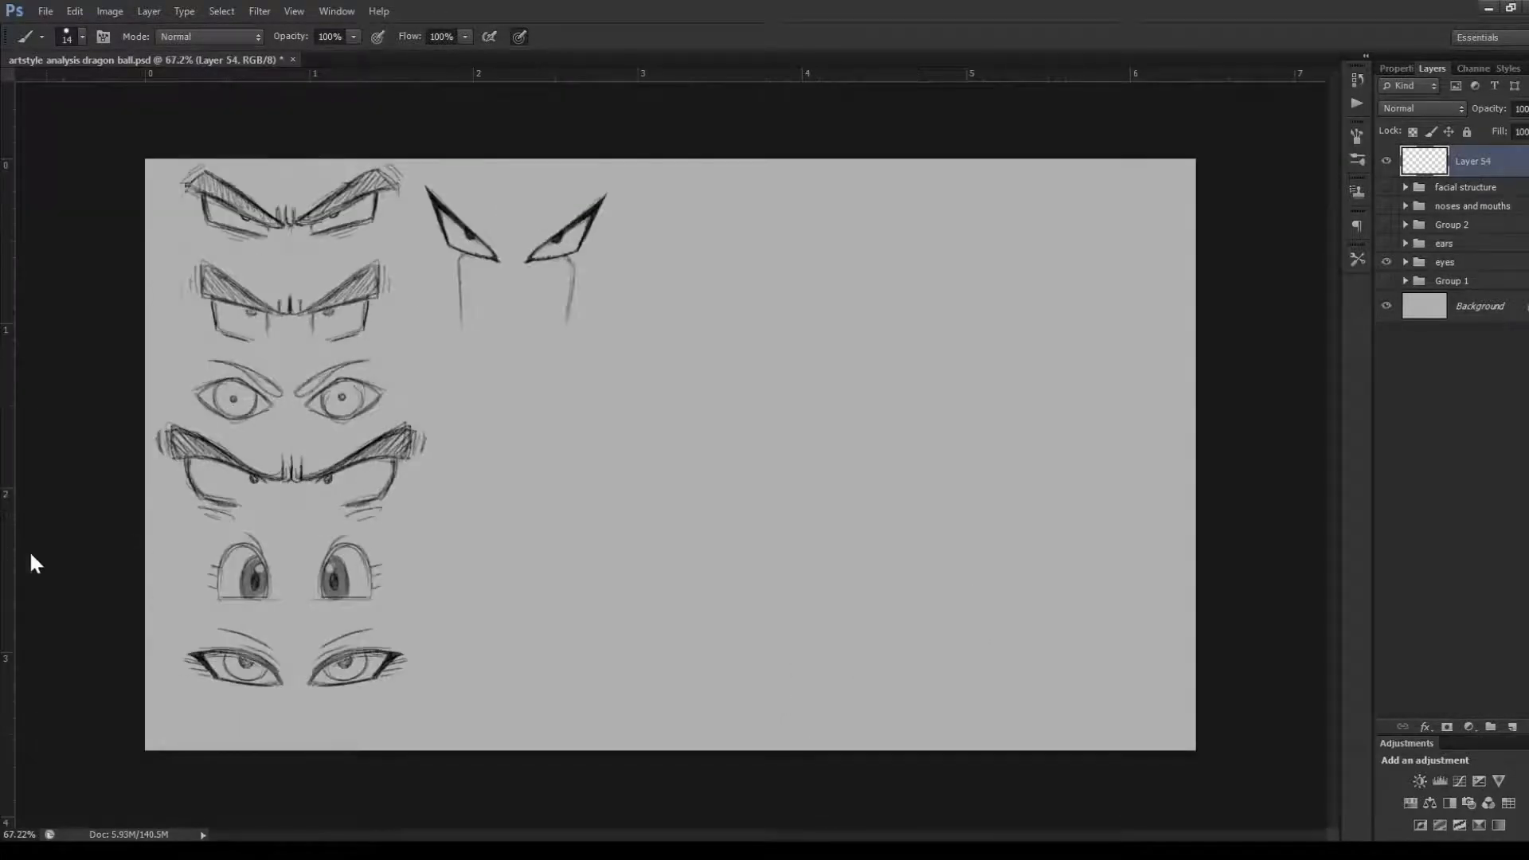
Draw a diamond outline from four straight black strokes beside the third row's round eyes to simplify their shape
scroll(86, 344, "up", 6)
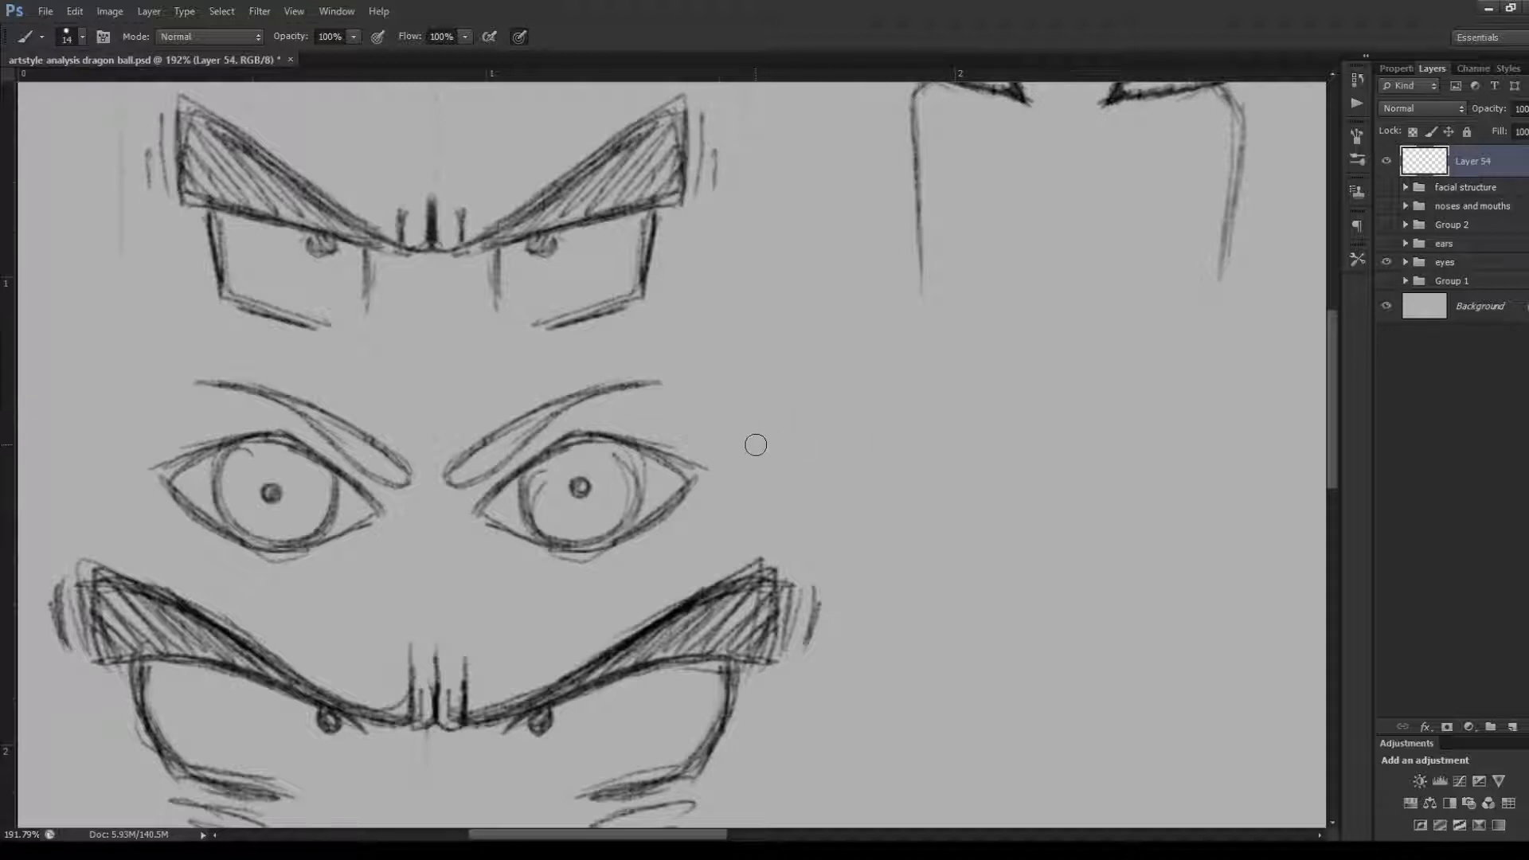
mouse_move(757, 444)
left_mouse_down()
mouse_move(845, 393)
mouse_move(906, 436)
mouse_move(774, 475)
mouse_move(812, 505)
left_mouse_up()
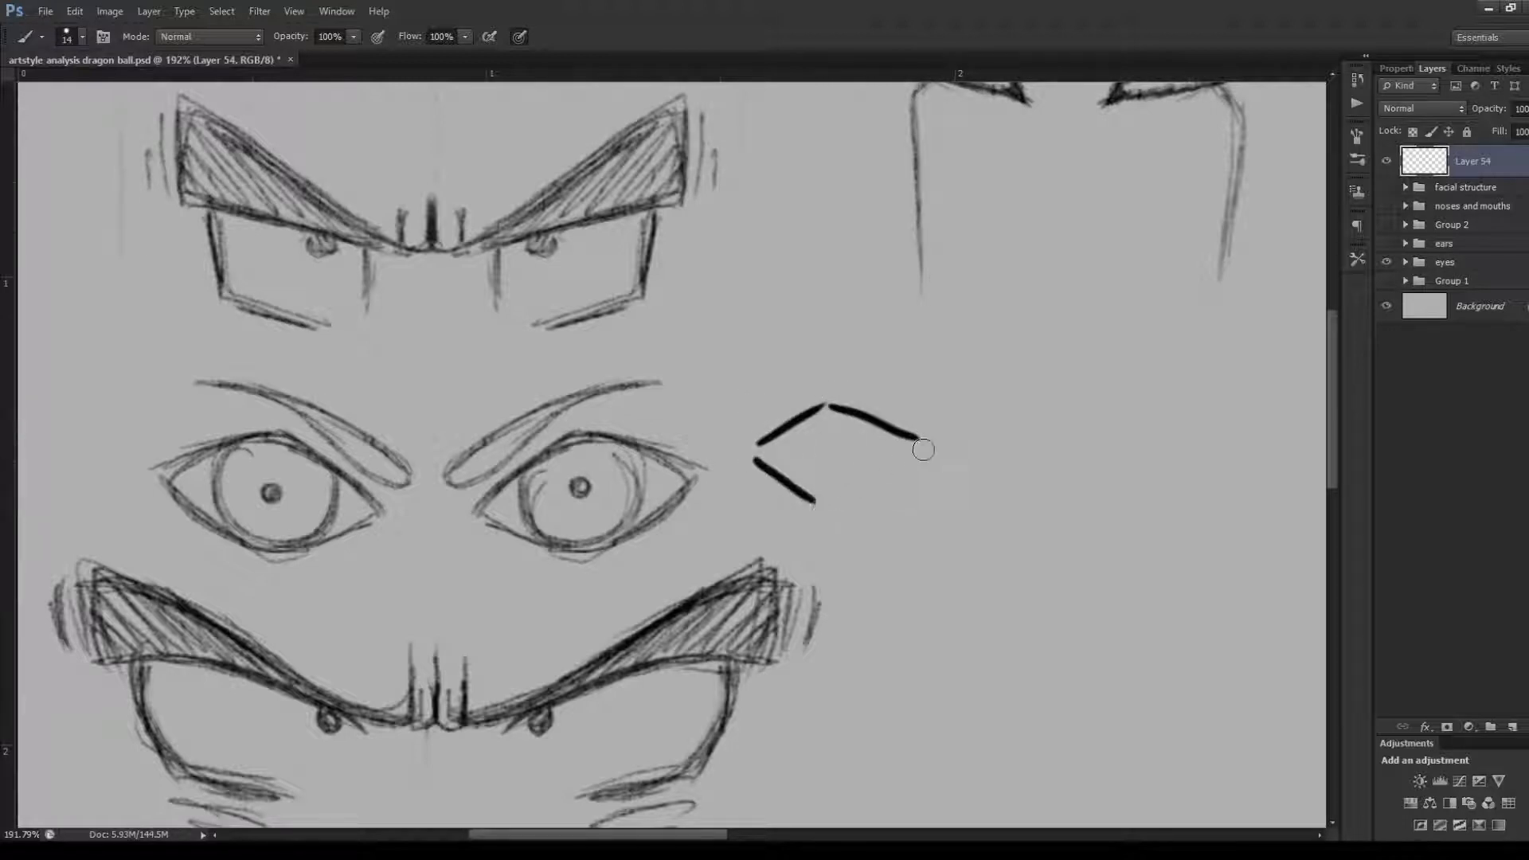
left_click_drag(926, 448, 814, 507)
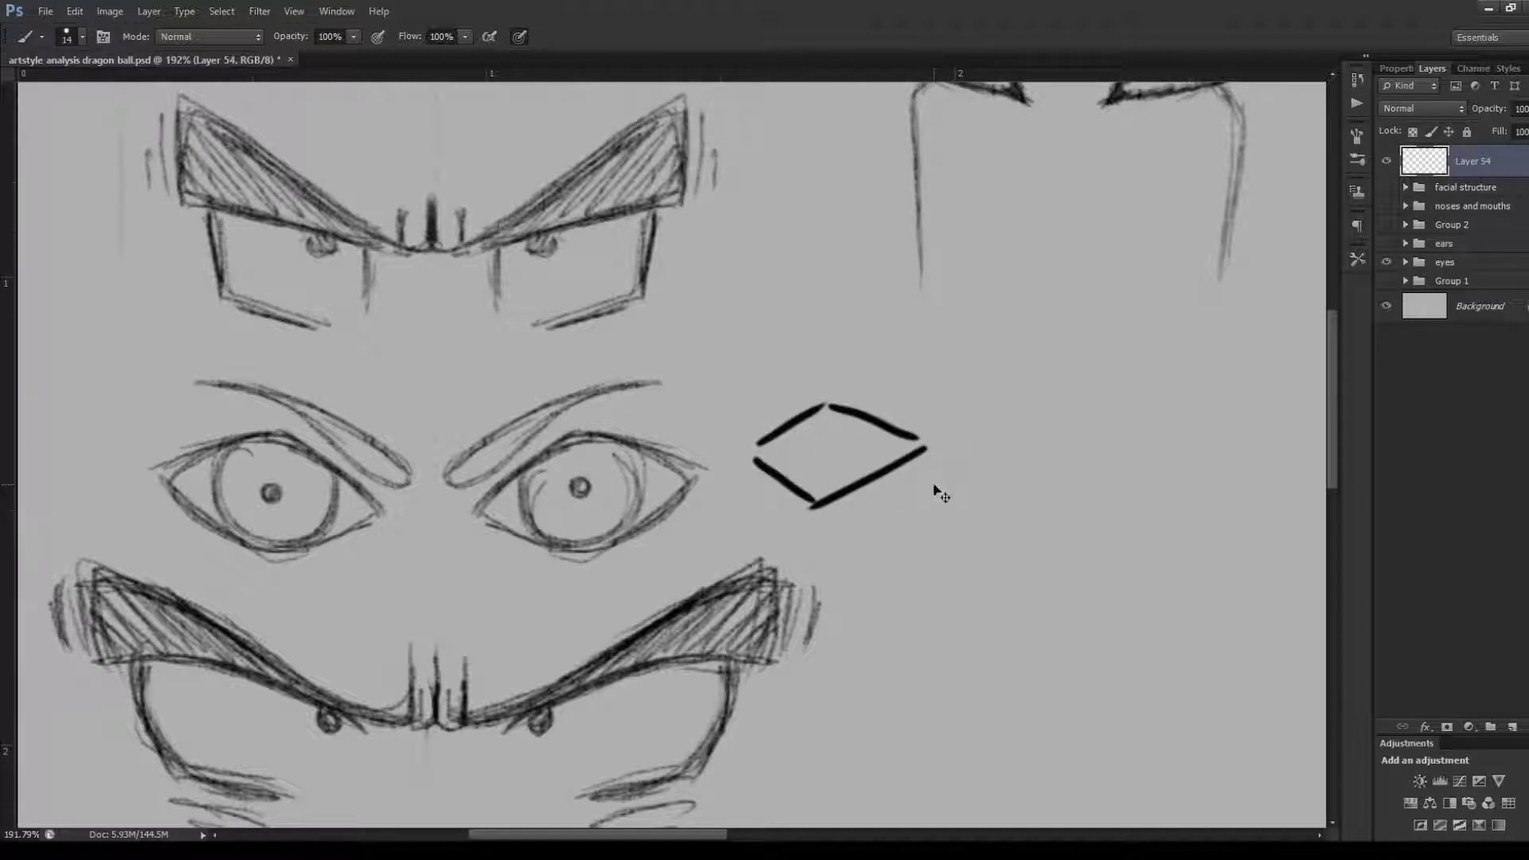
Undo the strokes of the diamond outline beside the third row's round eyes
key("ctrl+alt+z")
key("ctrl+alt+z")
key("ctrl+alt+z")
key("ctrl+alt+z")
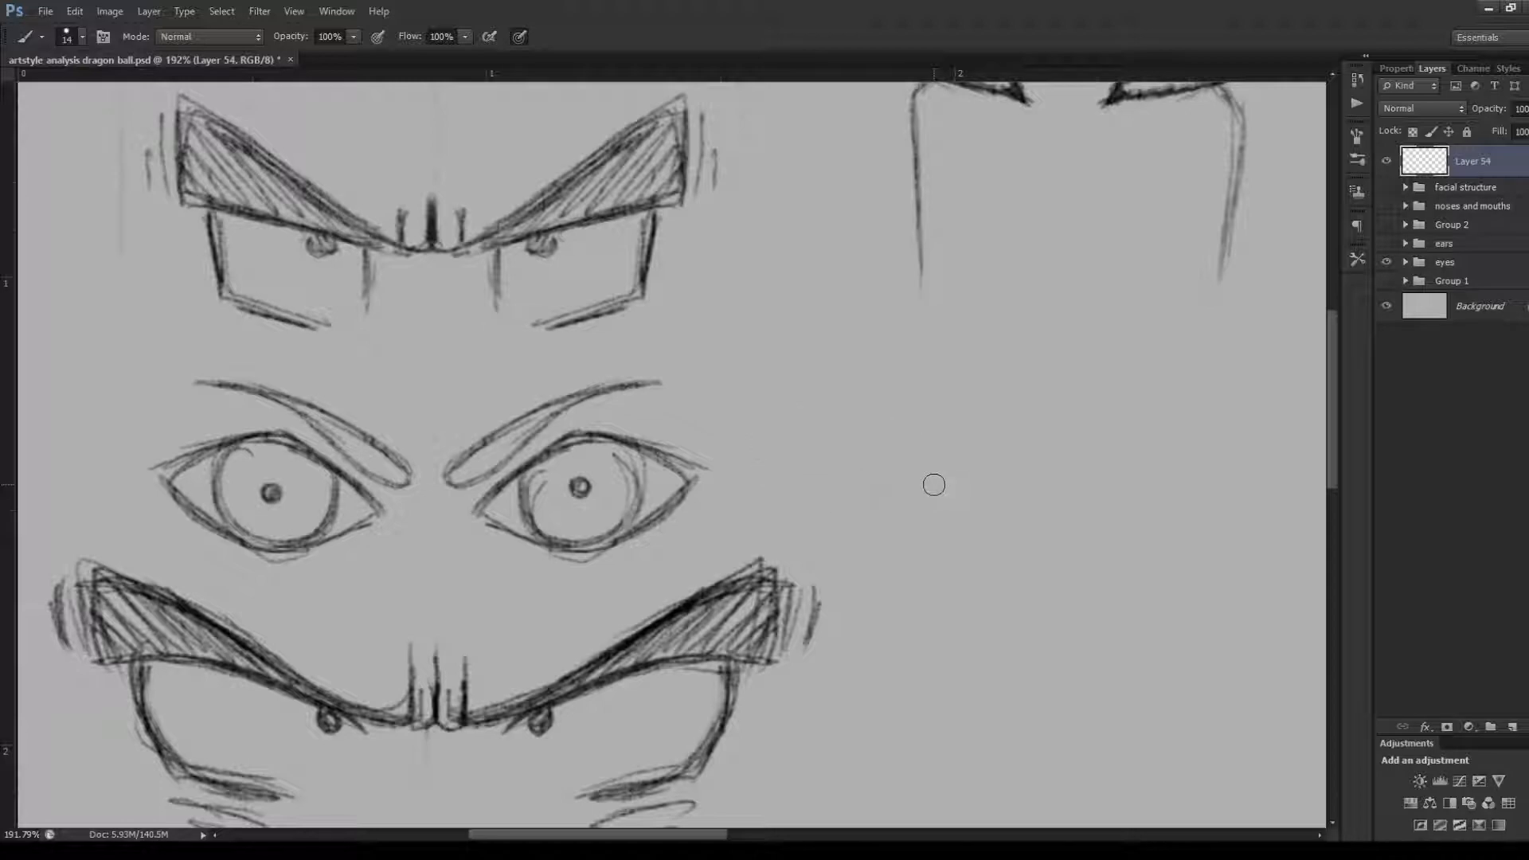
Trace a four-sided diamond outline directly over the third row's right-hand eye, and undo its strokes
mouse_move(474, 494)
left_mouse_down()
mouse_move(572, 429)
mouse_move(714, 454)
left_mouse_up()
mouse_move(709, 464)
left_mouse_down()
mouse_move(594, 552)
mouse_move(465, 511)
left_mouse_up()
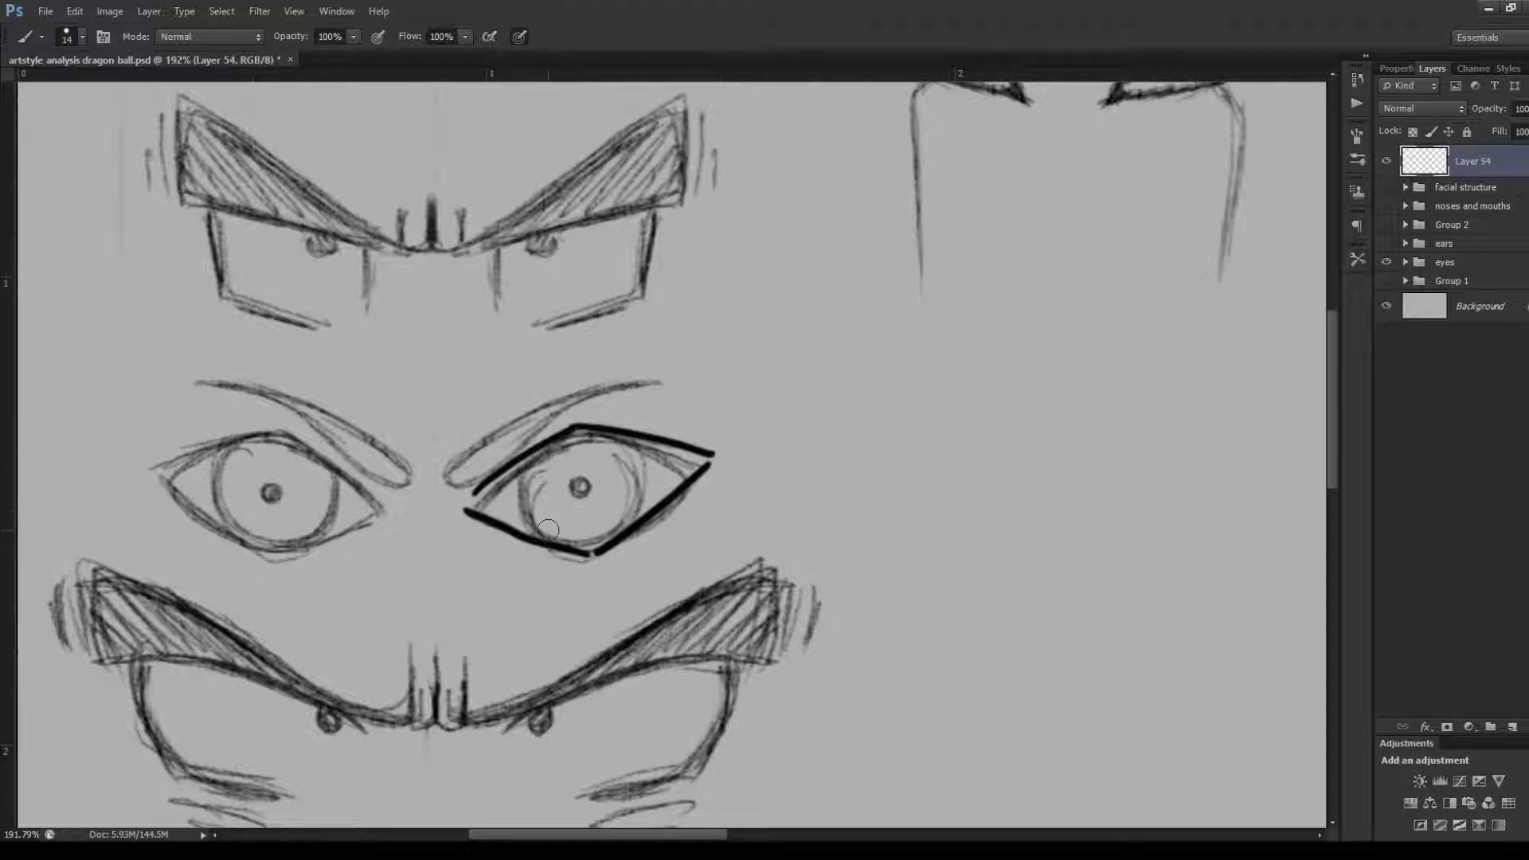
key("ctrl+alt+z")
key("ctrl+alt+z")
key("ctrl+alt+z")
key("ctrl+alt+z")
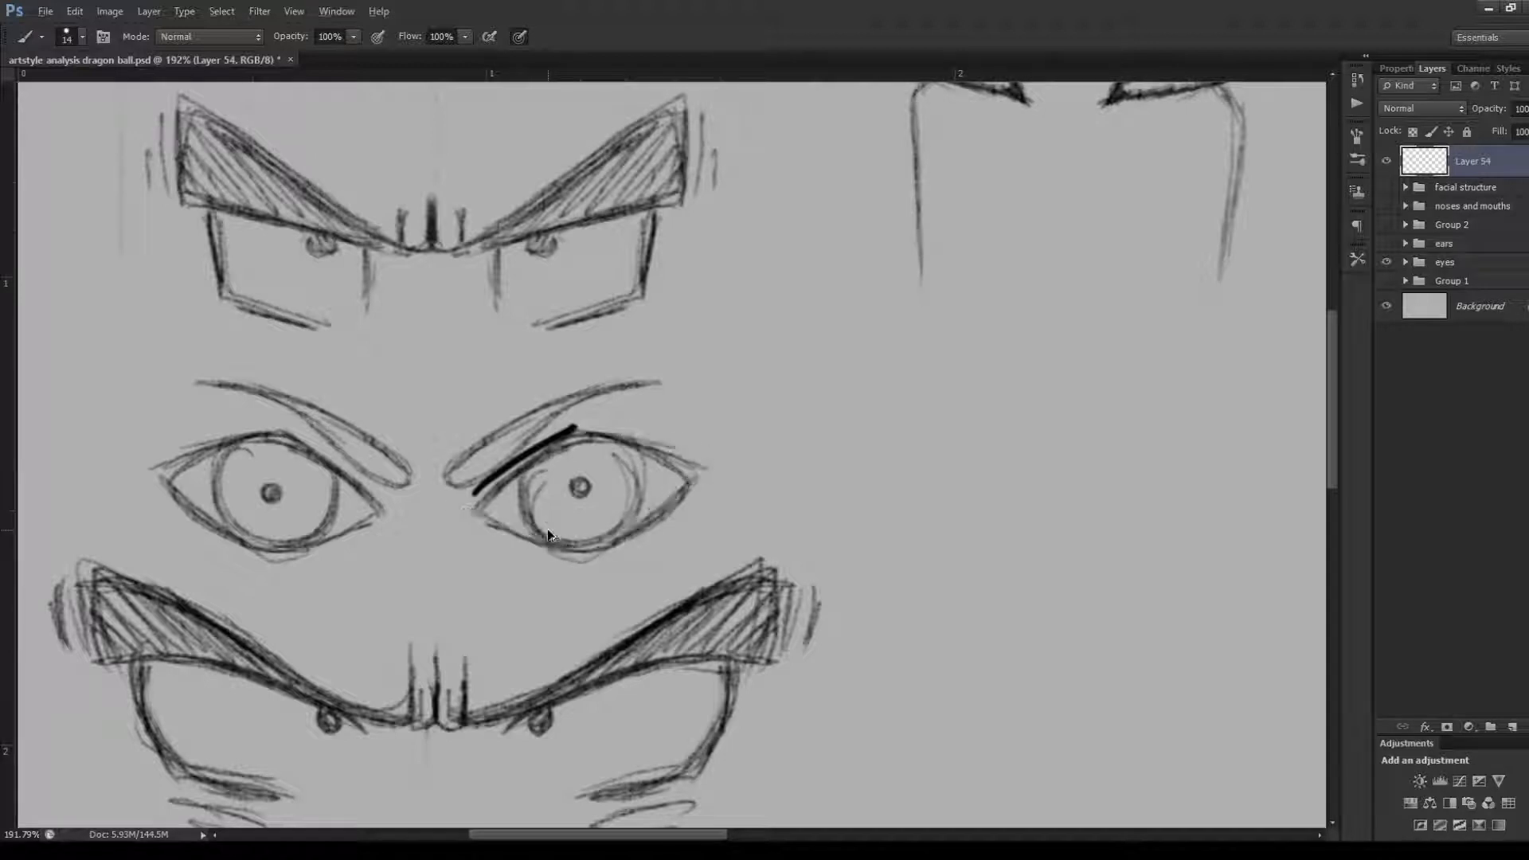
Trace both curved sides of the iris and dot the pupil in the third row's right-hand eye, and undo the strokes
mouse_move(549, 464)
left_mouse_down()
mouse_move(516, 484)
mouse_move(563, 549)
left_mouse_up()
mouse_move(630, 448)
left_mouse_down()
mouse_move(649, 508)
mouse_move(592, 550)
left_mouse_up()
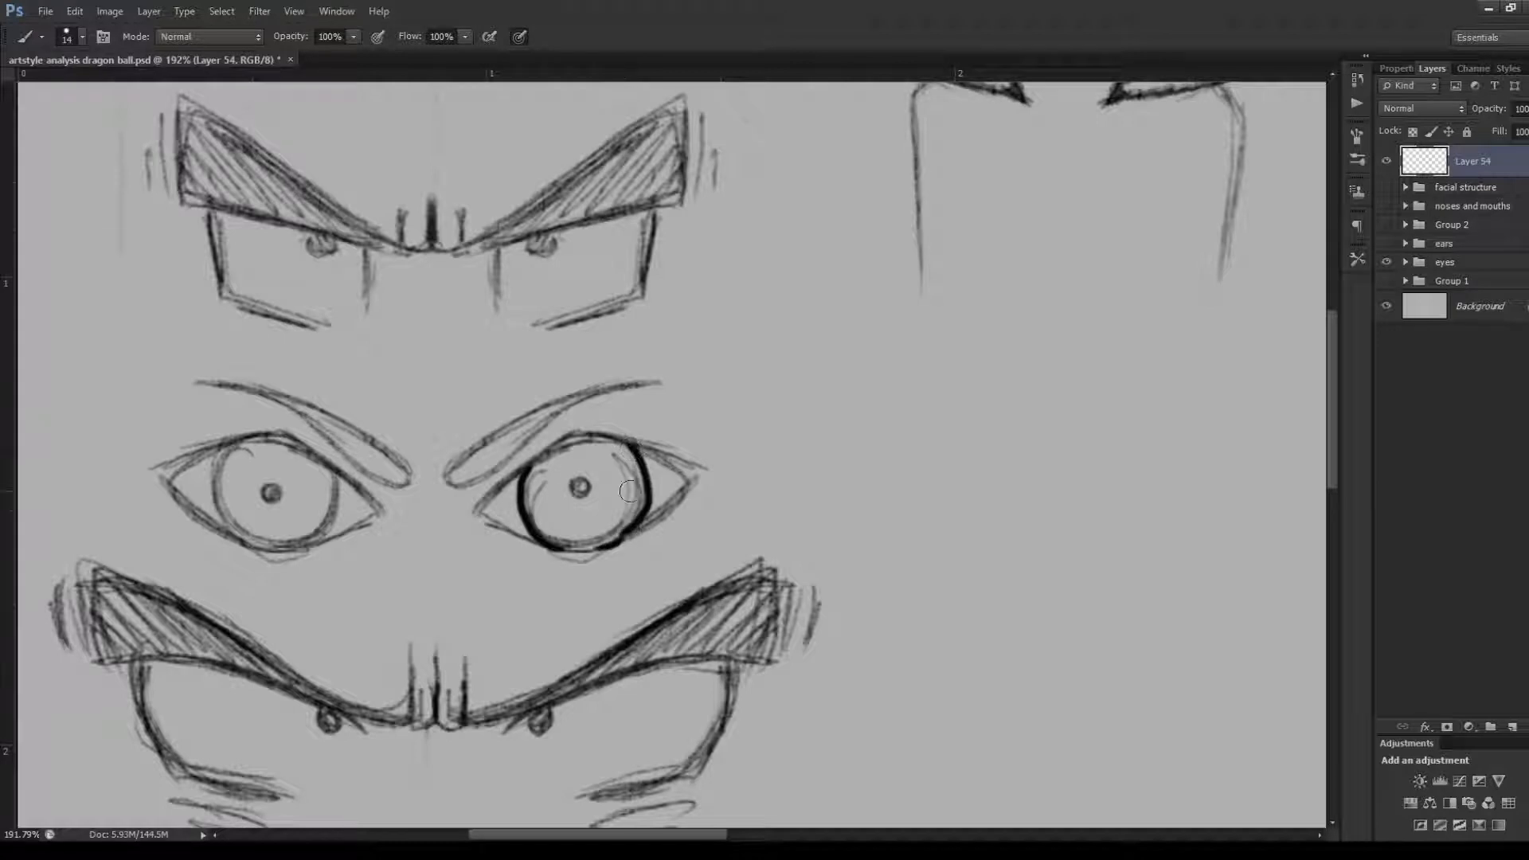
left_click_drag(579, 481, 580, 483)
key("ctrl+alt+z")
key("ctrl+alt+z")
key("ctrl+alt+z")
key("ctrl+alt+z")
key("ctrl+alt+z")
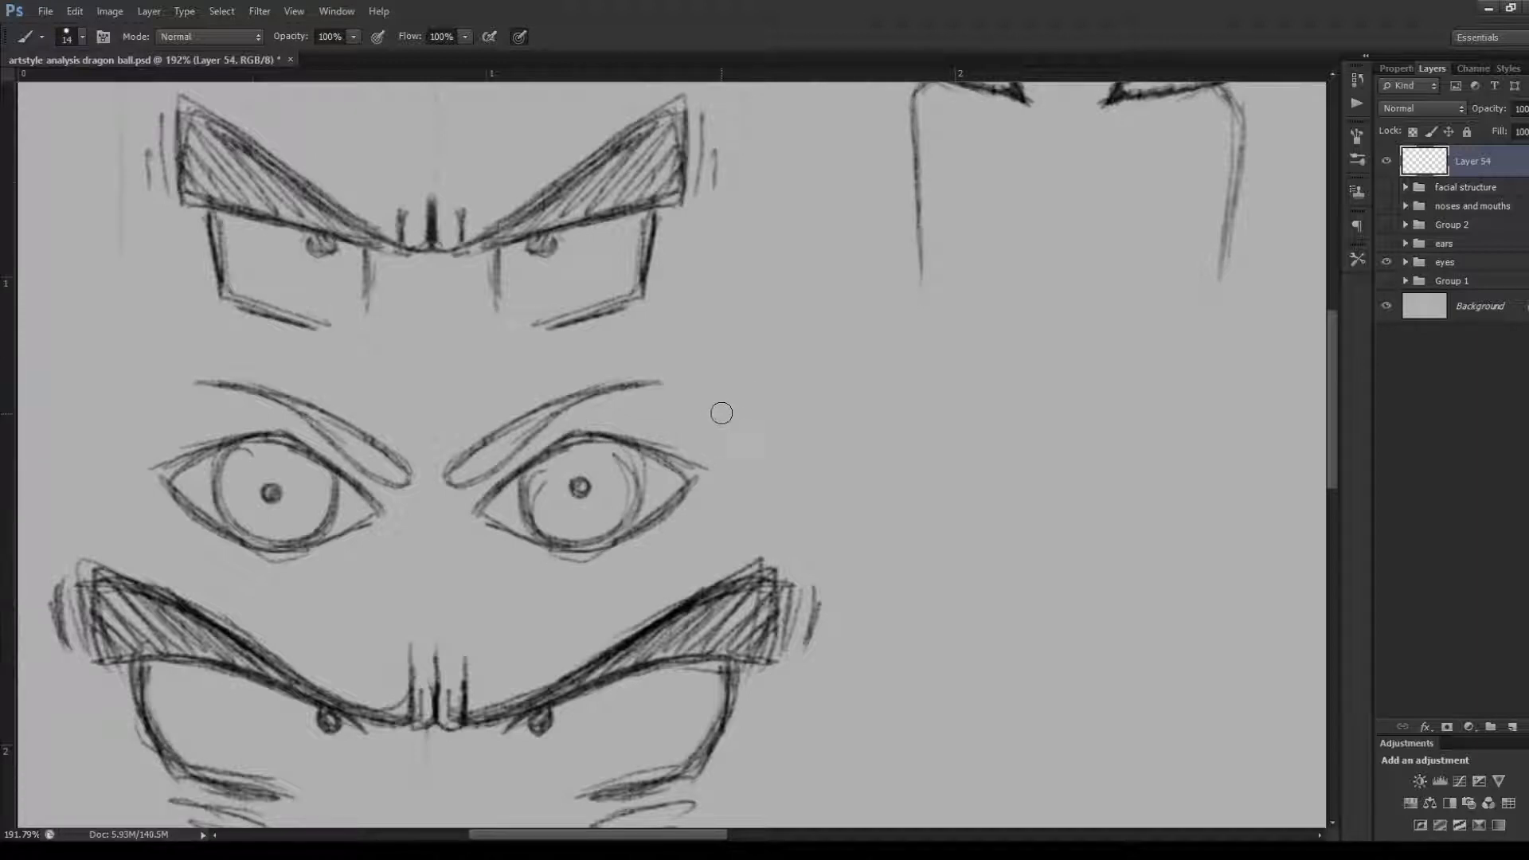
Draw a brow shape with a rounded inner end and a tapered outer tip beside the third row, and undo it
mouse_move(717, 409)
left_mouse_down()
mouse_move(737, 439)
mouse_move(944, 359)
left_mouse_up()
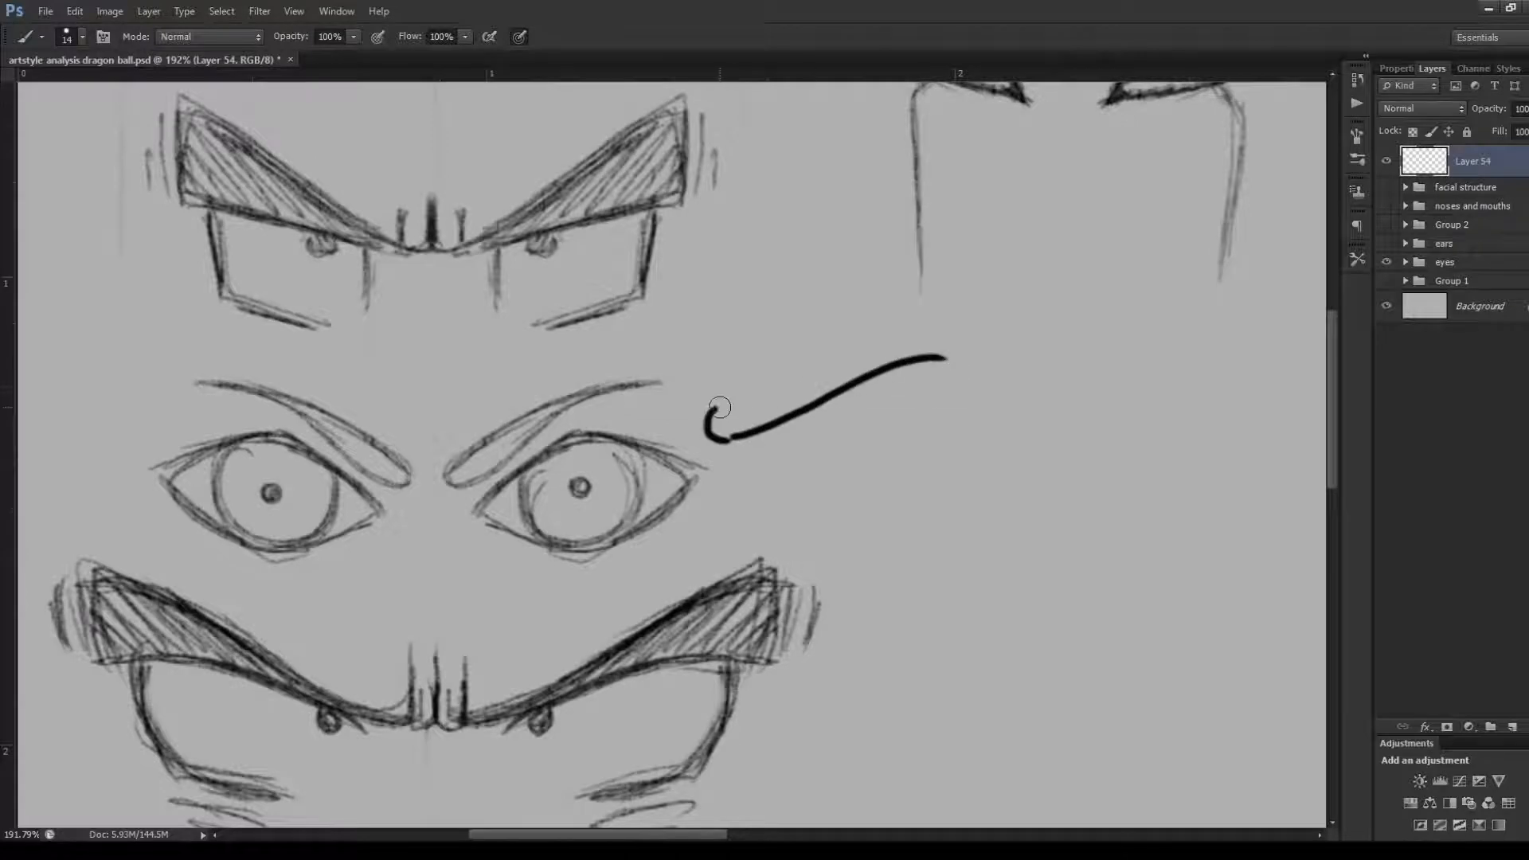
left_click_drag(725, 407, 942, 359)
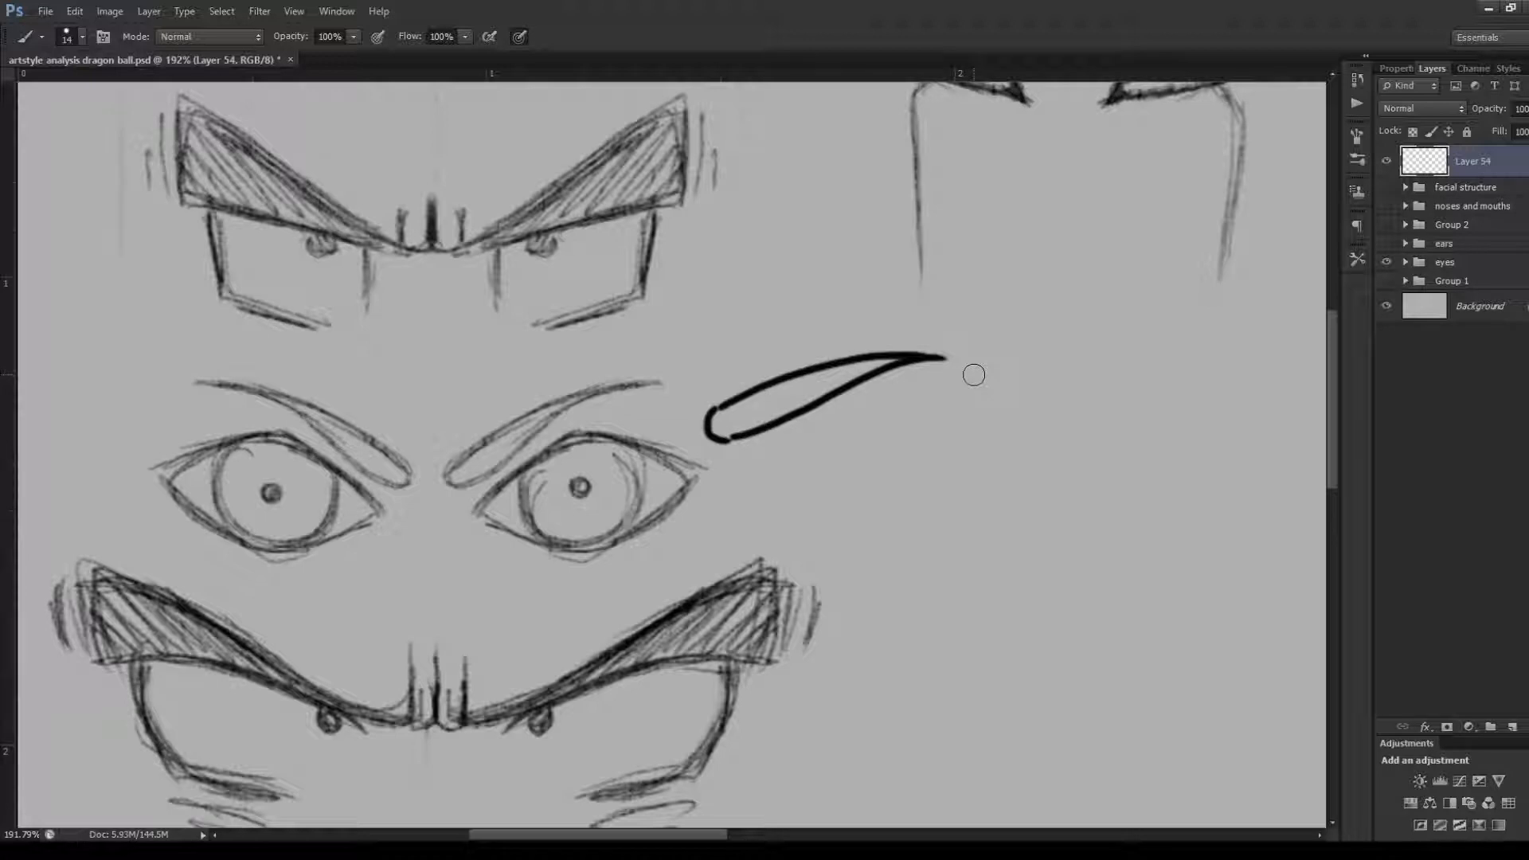
key("ctrl+alt+z")
key("ctrl+alt+z")
key("ctrl+alt+z")
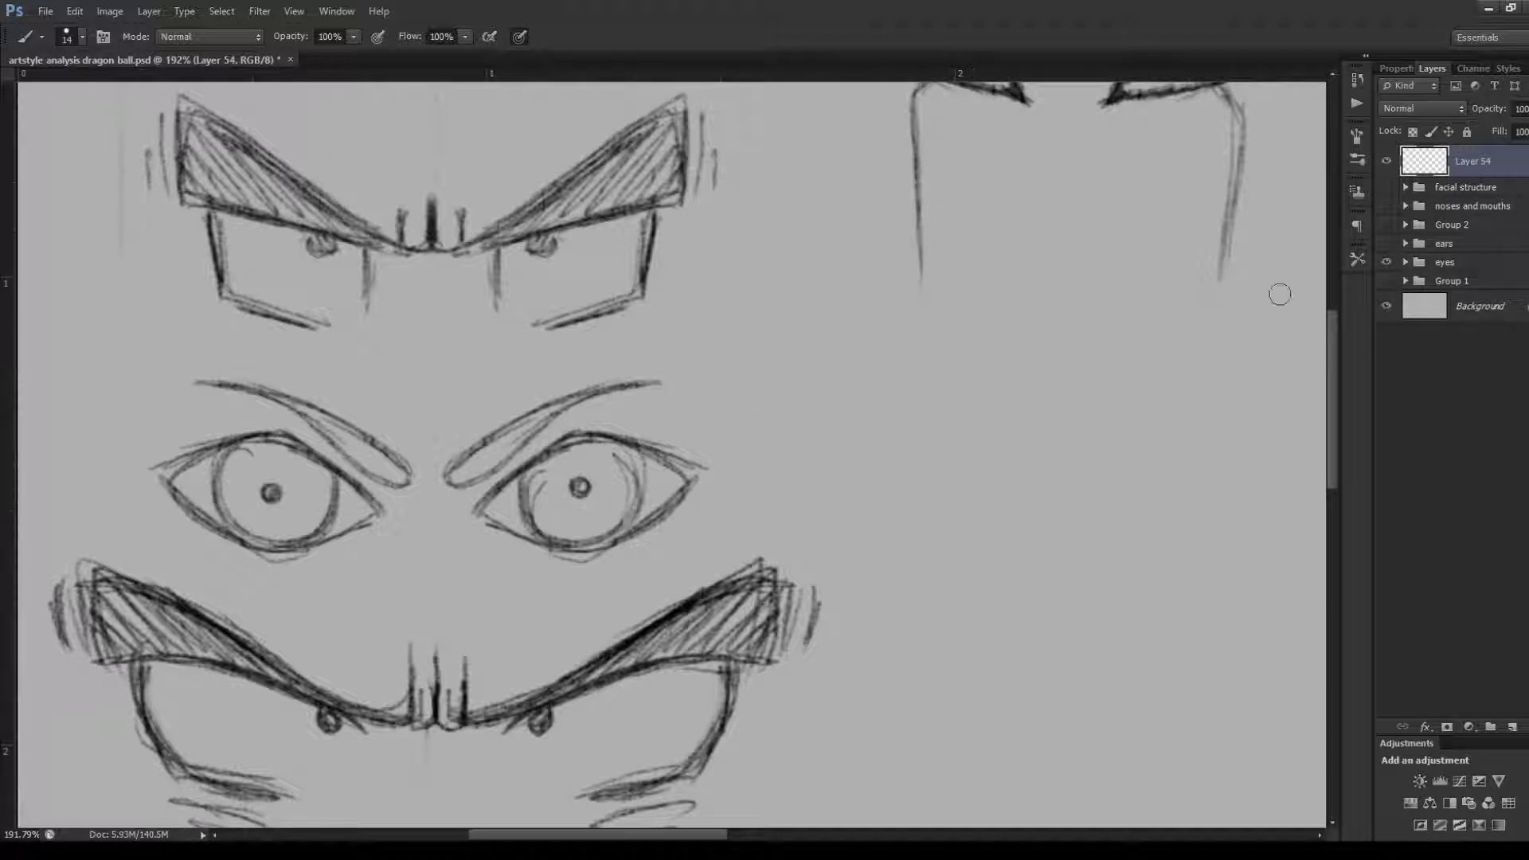
Draw a W-shaped crease with vertical lines beneath the fourth row's joined brows, and undo its strokes
left_click_drag(1326, 360, 1335, 478)
key("ctrl+z")
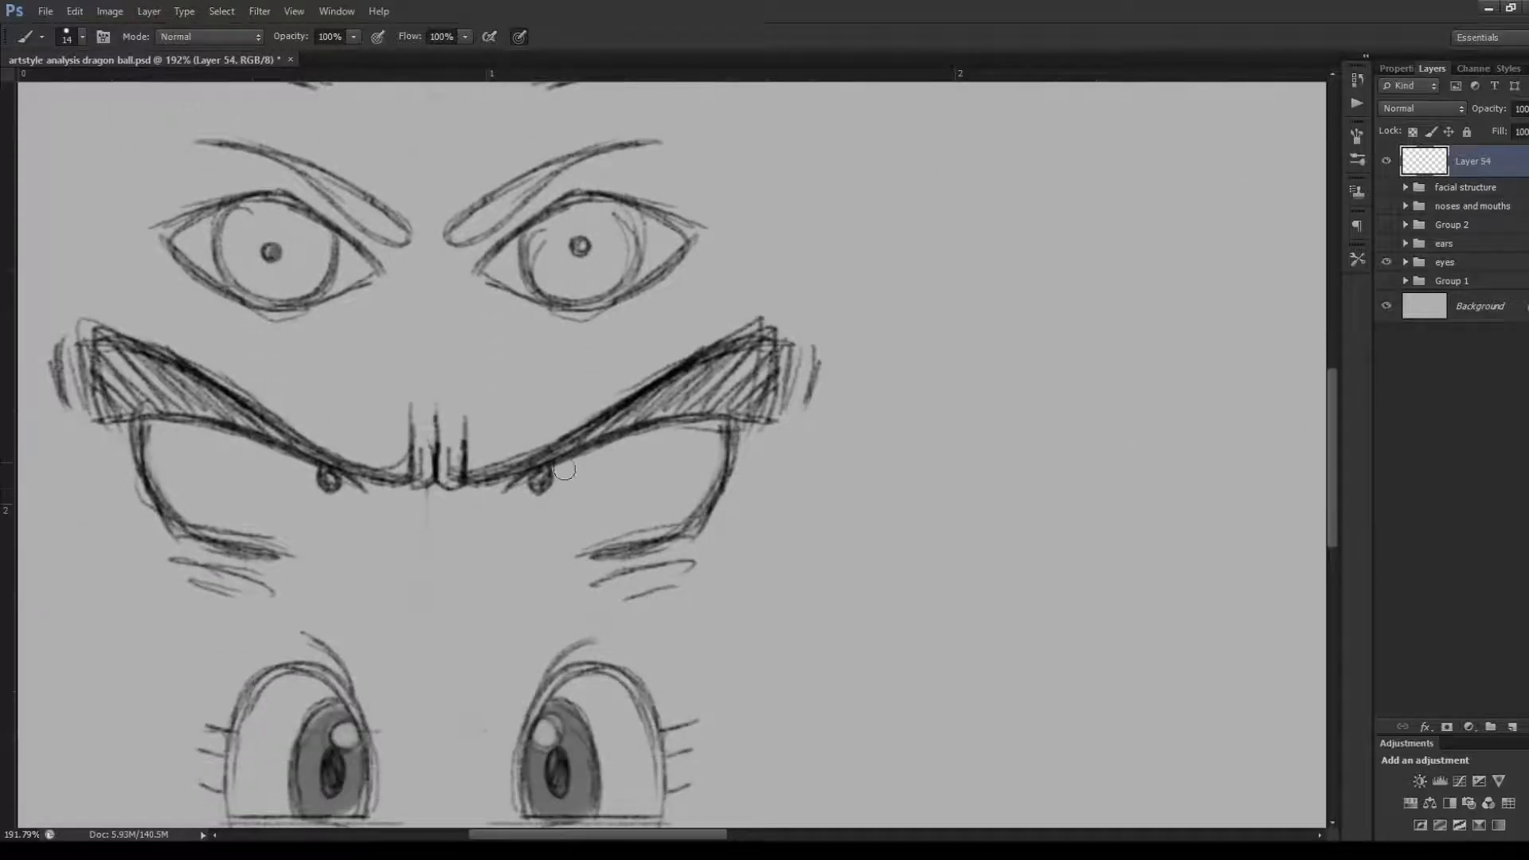
scroll(565, 470, "left", 2)
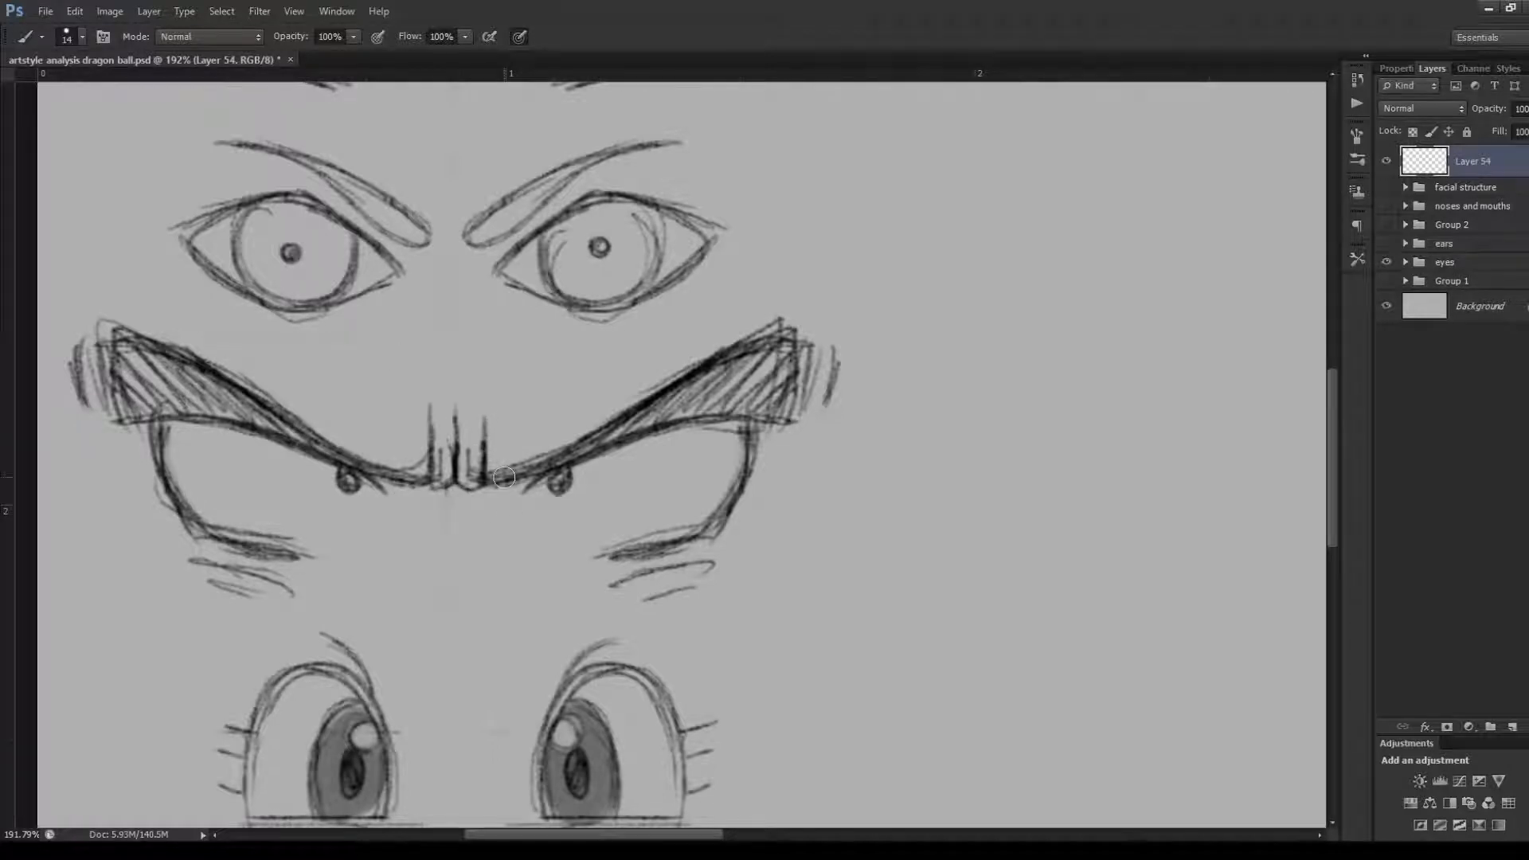
mouse_move(452, 505)
left_mouse_down()
mouse_move(458, 544)
mouse_move(479, 536)
mouse_move(480, 511)
mouse_move(434, 564)
left_mouse_up()
left_click_drag(431, 513, 428, 559)
left_click_drag(430, 510, 429, 558)
left_click_drag(480, 516, 480, 541)
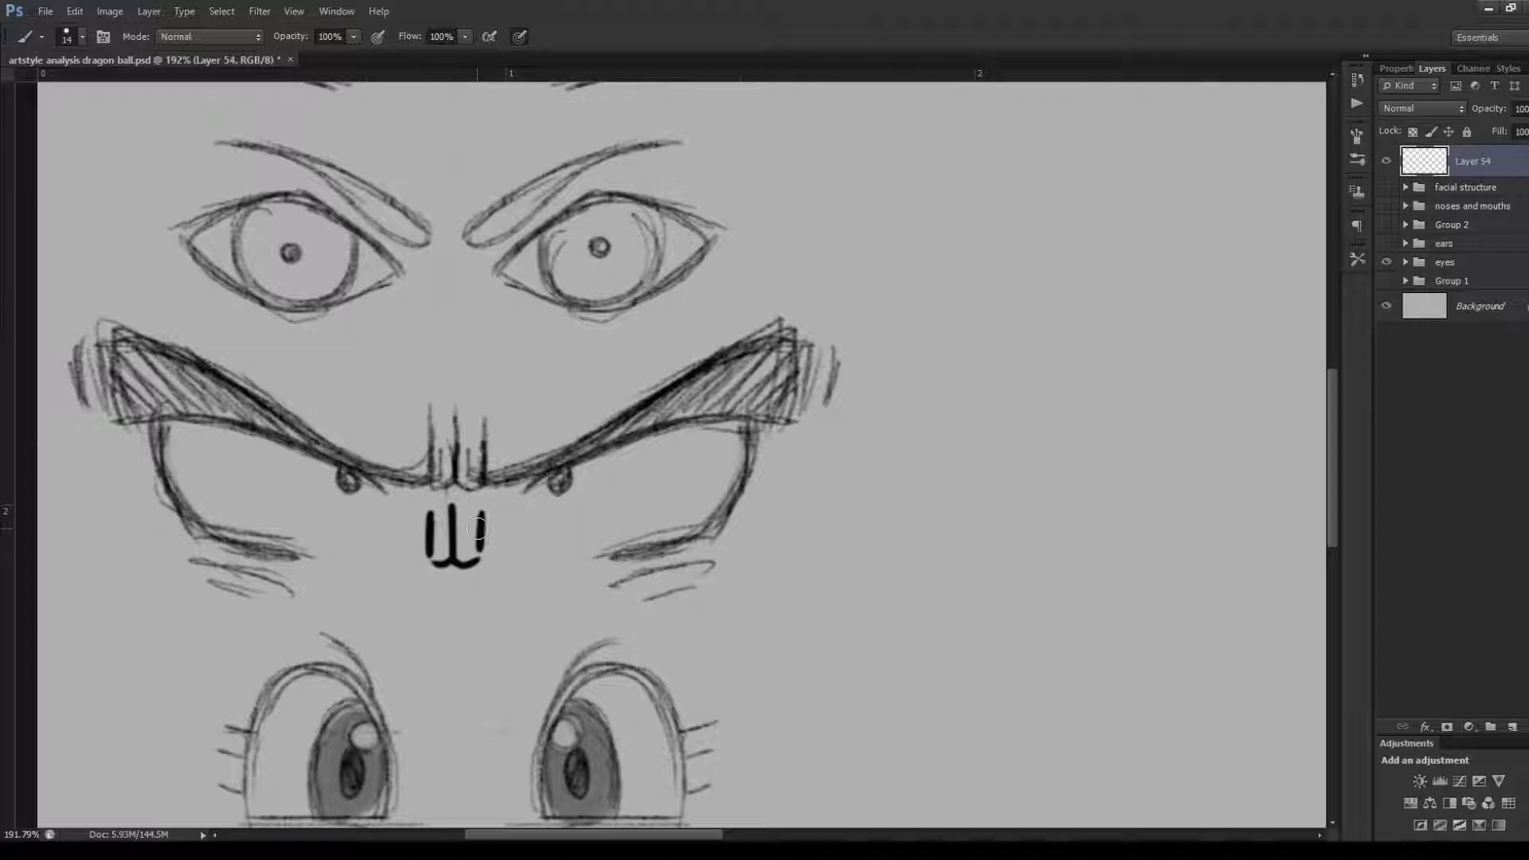
key("ctrl+alt+z")
key("ctrl+alt+z")
key("ctrl+alt+z")
key("ctrl+alt+z")
key("ctrl+alt+z")
key("ctrl+alt+z")
key("ctrl+alt+z")
key("ctrl+alt+z")
key("ctrl+alt+z")
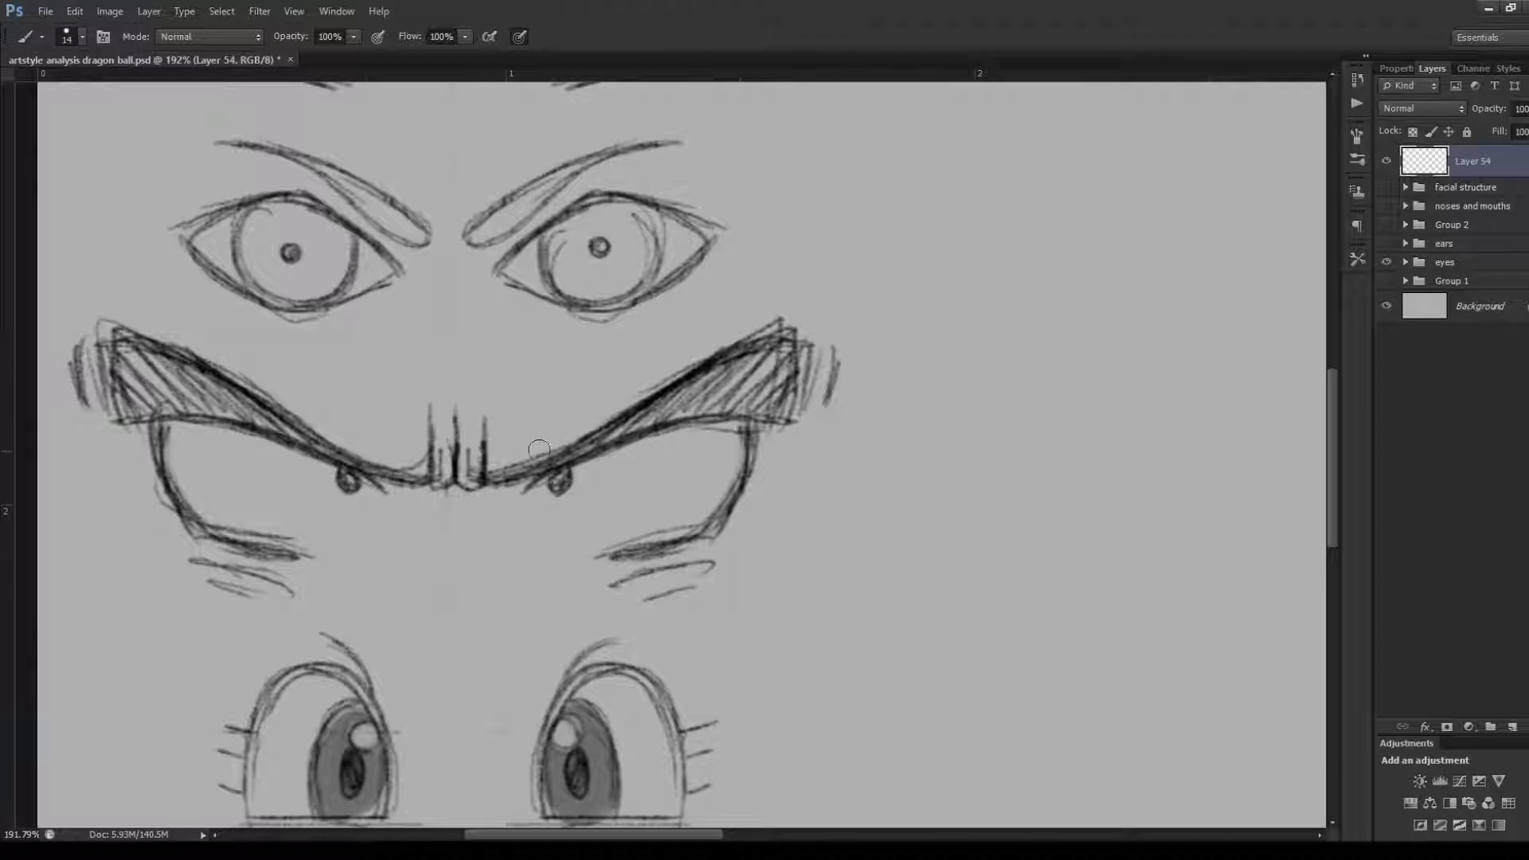
Try several curved strokes along the upper edge of the fourth row's right-hand brow, undoing each one
mouse_move(488, 464)
left_mouse_down()
mouse_move(650, 377)
mouse_move(849, 308)
left_mouse_up()
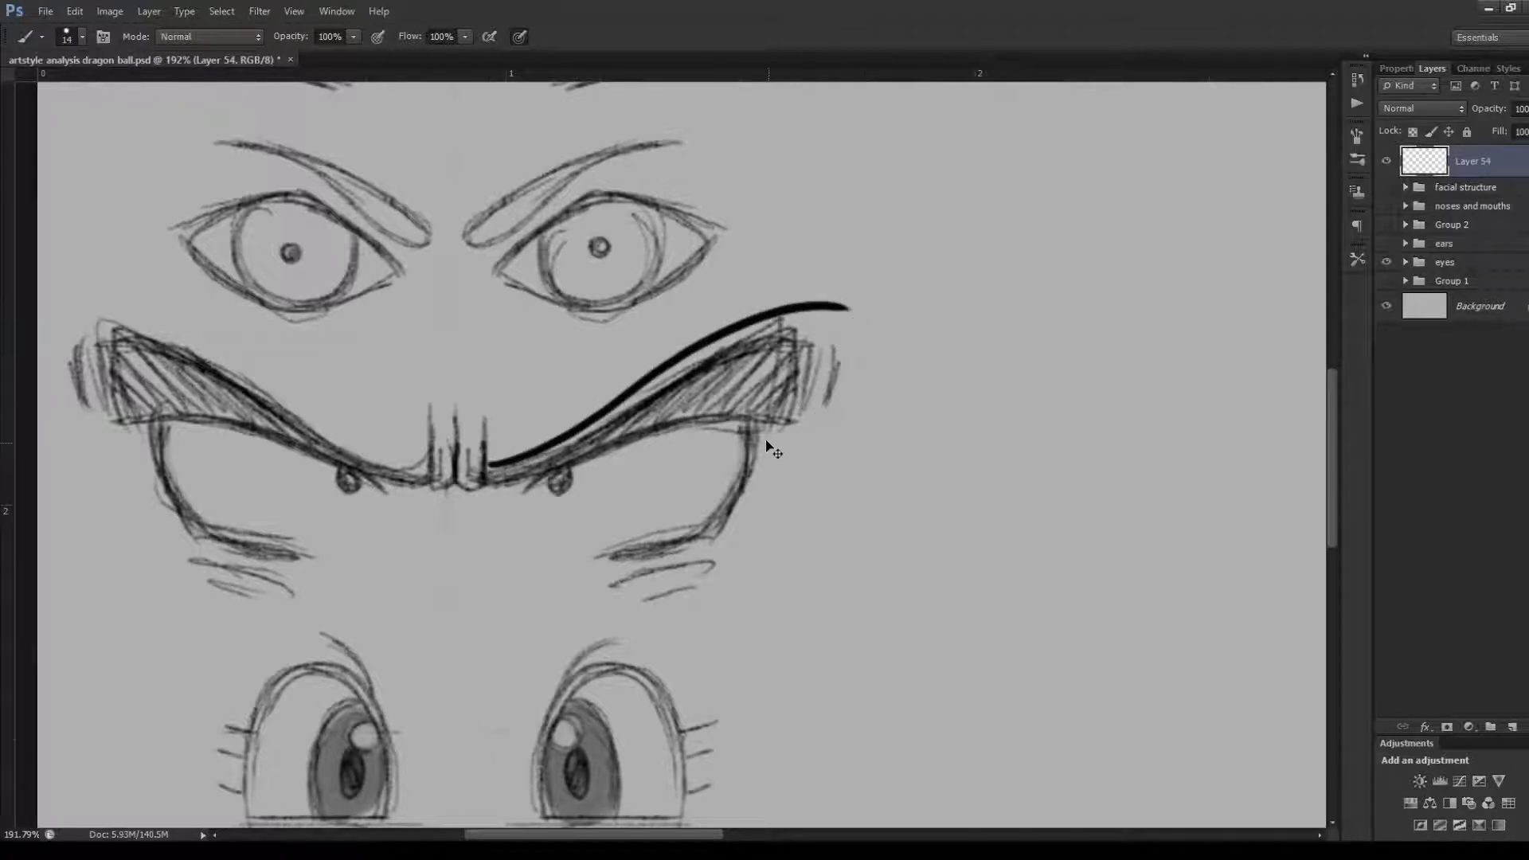
key("ctrl+z")
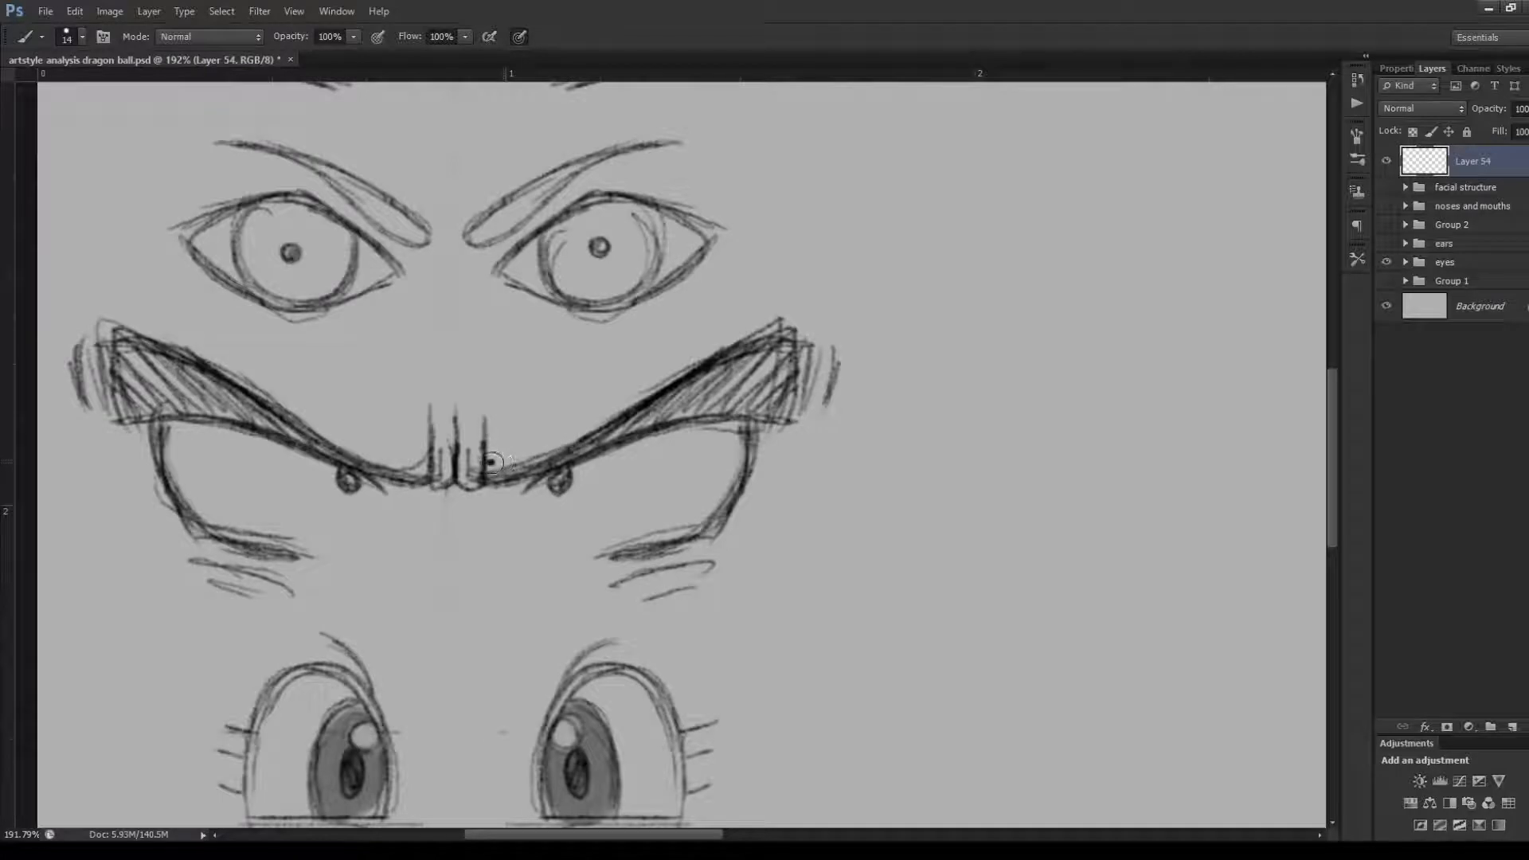
mouse_move(498, 459)
left_mouse_down()
mouse_move(758, 323)
mouse_move(789, 319)
left_mouse_up()
key("ctrl+z")
left_click_drag(495, 462, 797, 327)
key("ctrl+z")
left_click_drag(486, 461, 838, 317)
key("ctrl+z")
left_click_drag(488, 460, 806, 306)
key("ctrl+z")
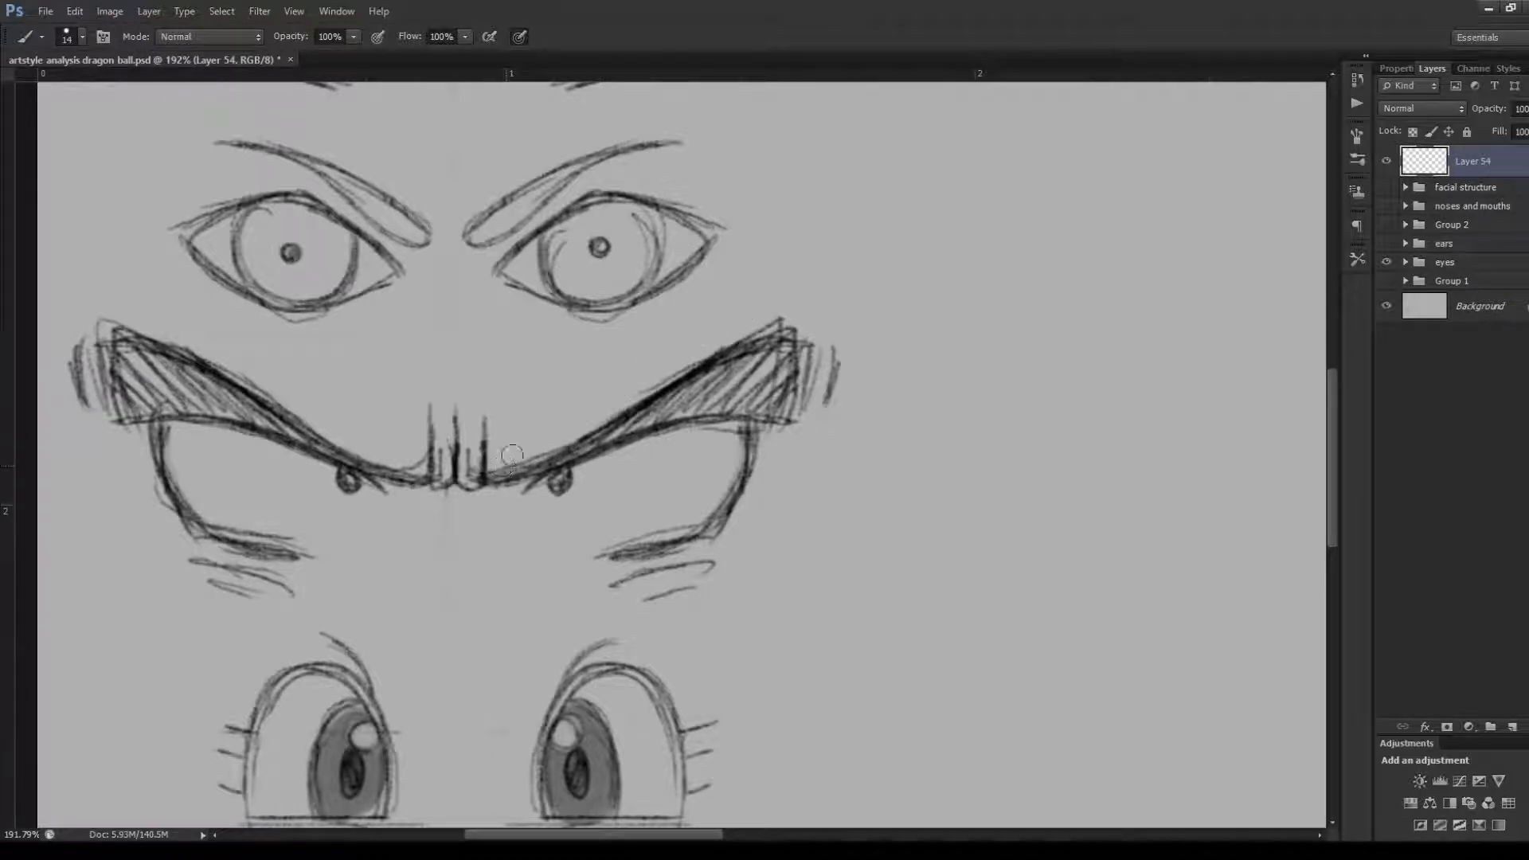
left_click_drag(488, 460, 797, 310)
key("ctrl+z")
mouse_move(488, 460)
left_mouse_down()
mouse_move(569, 436)
mouse_move(796, 311)
mouse_move(518, 452)
mouse_move(801, 309)
left_mouse_up()
key("ctrl+z")
key("ctrl+z")
Draw progressively shorter hatch lines beyond the outer end of the fourth row's right-hand brow, and undo them
left_click_drag(813, 341, 804, 418)
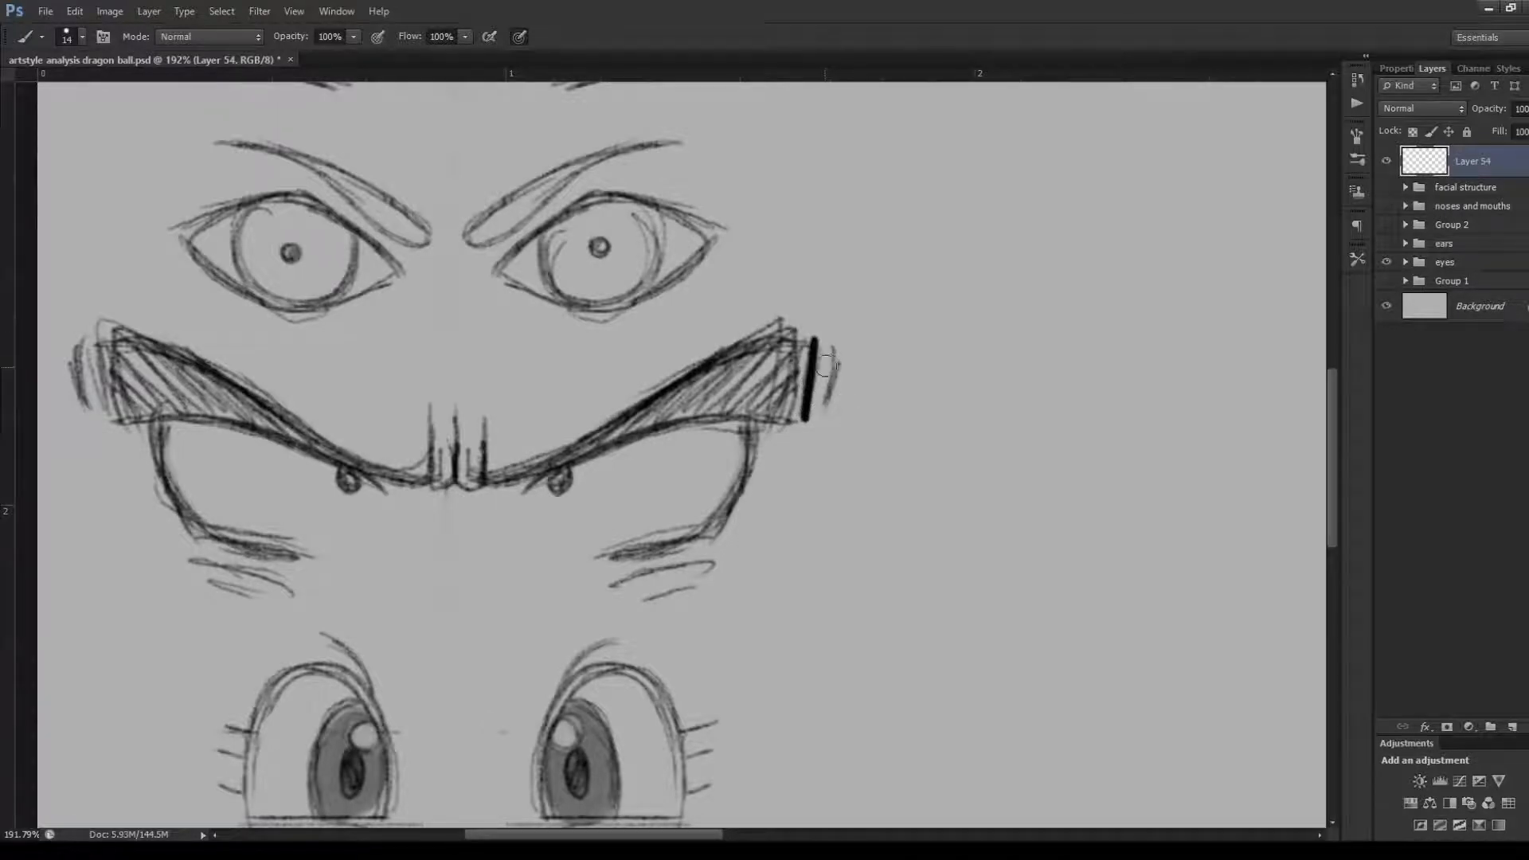
mouse_move(826, 345)
left_mouse_down()
mouse_move(818, 406)
mouse_move(829, 396)
left_mouse_up()
left_click_drag(849, 364, 847, 386)
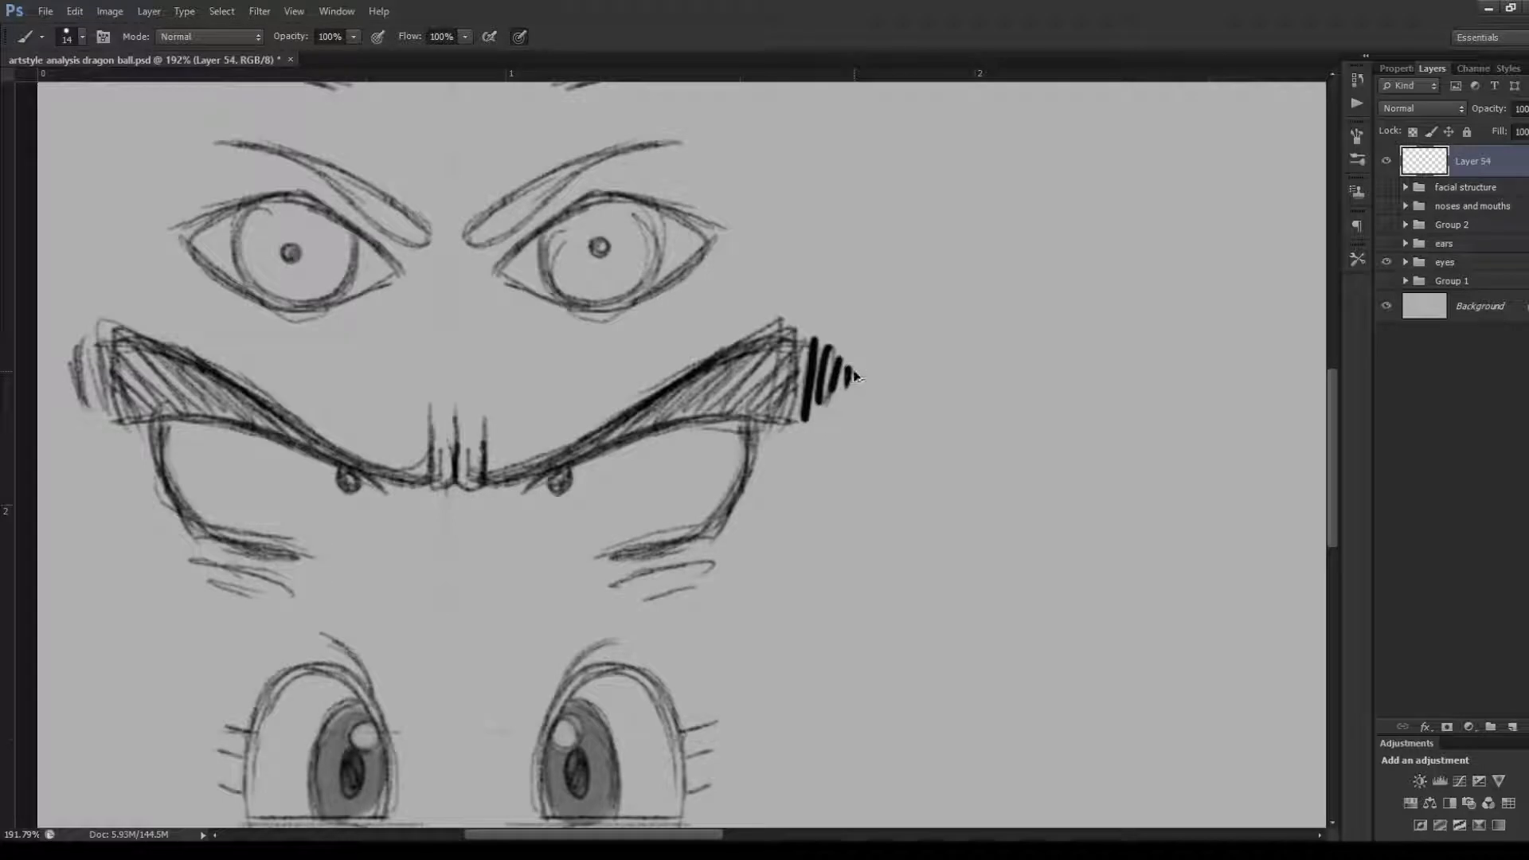
key("ctrl+alt+z")
key("ctrl+alt+z")
key("ctrl+alt+z")
key("ctrl+alt+z")
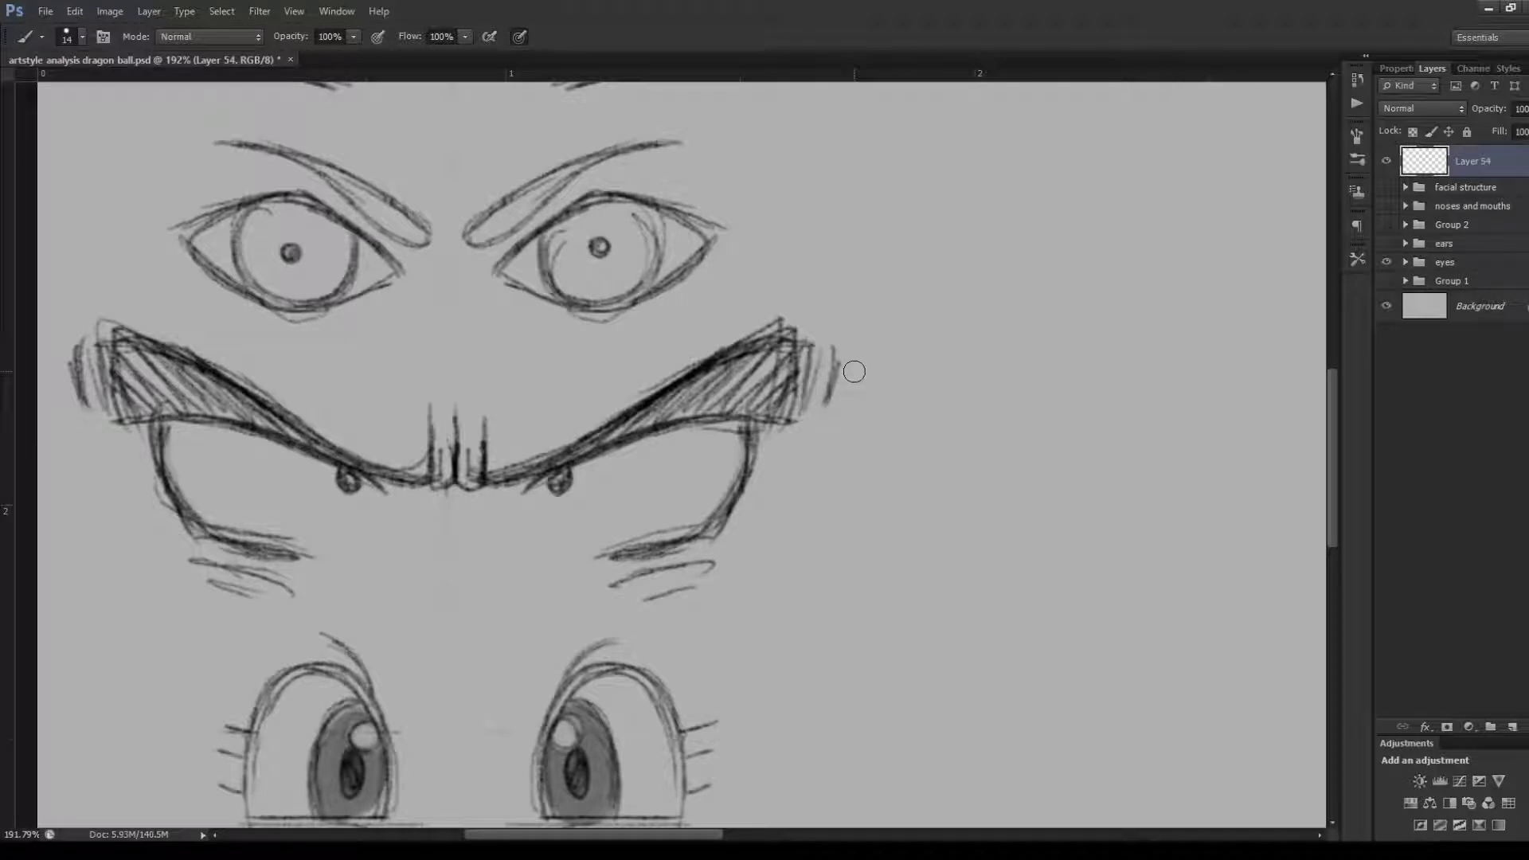
Try tracing the outer edge and curved underside of the fourth row's right-hand brow, and undo the strokes
mouse_move(809, 335)
left_mouse_down()
mouse_move(800, 419)
mouse_move(691, 414)
mouse_move(490, 480)
left_mouse_up()
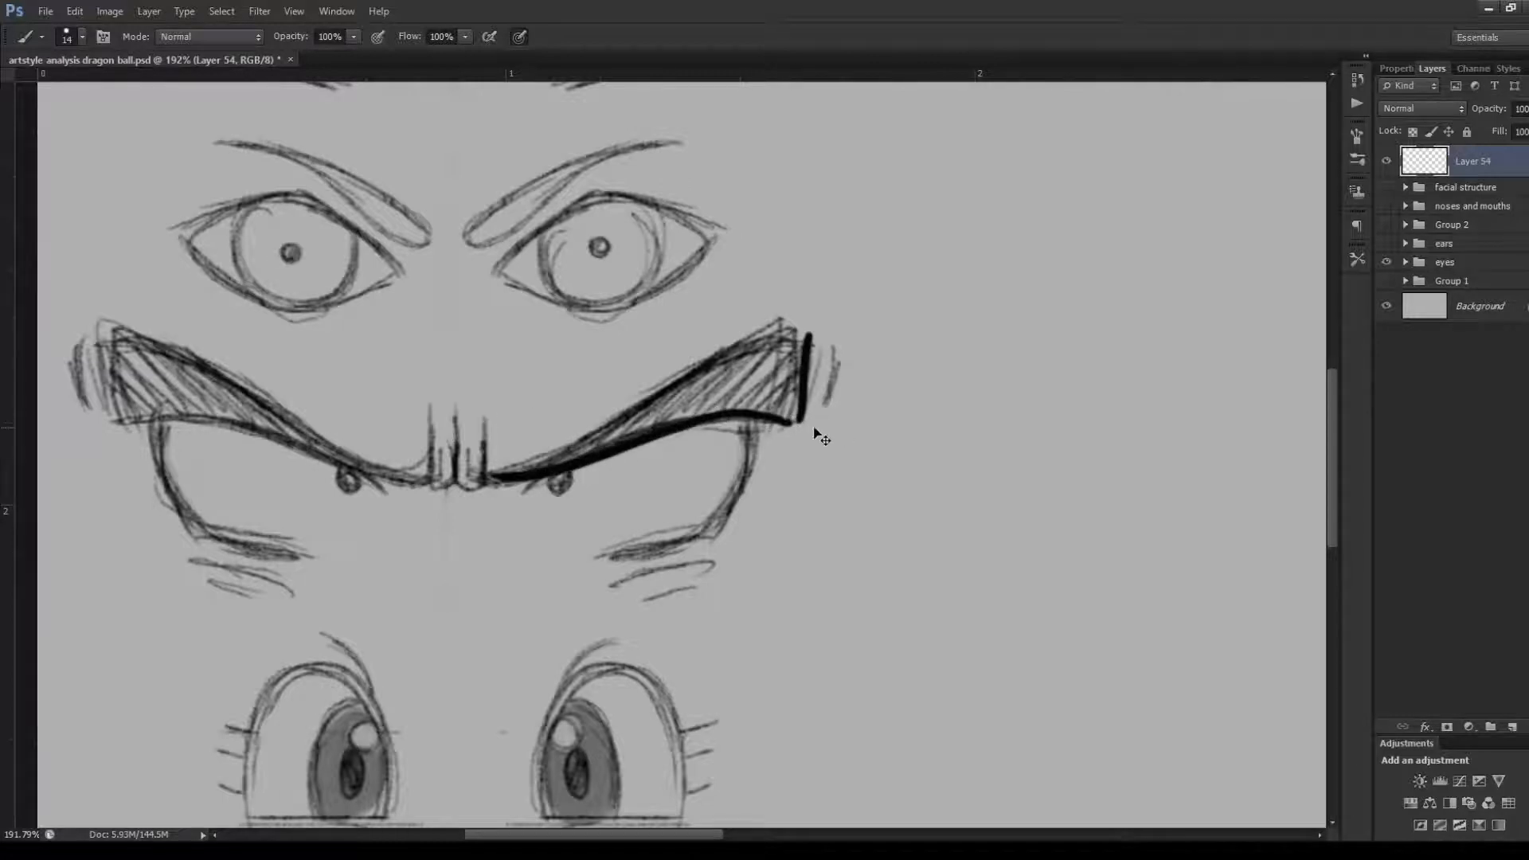
key("ctrl+z")
mouse_move(788, 418)
left_mouse_down()
mouse_move(748, 410)
mouse_move(483, 478)
left_mouse_up()
key("ctrl+z")
mouse_move(796, 418)
left_mouse_down()
mouse_move(604, 443)
mouse_move(492, 493)
left_mouse_up()
key("ctrl+z")
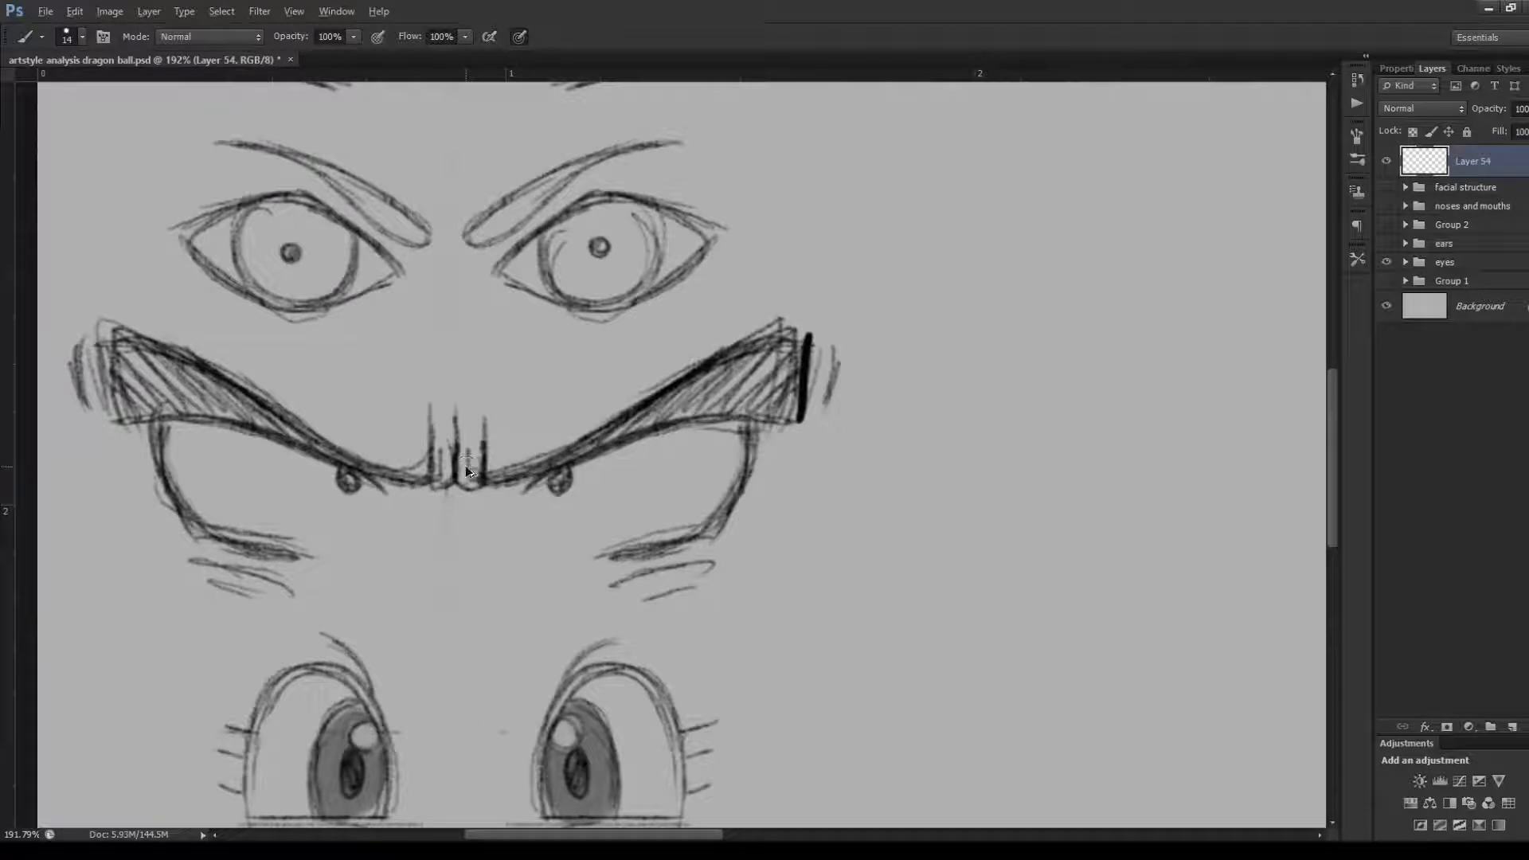
key("ctrl+alt+z")
key("ctrl+alt+z")
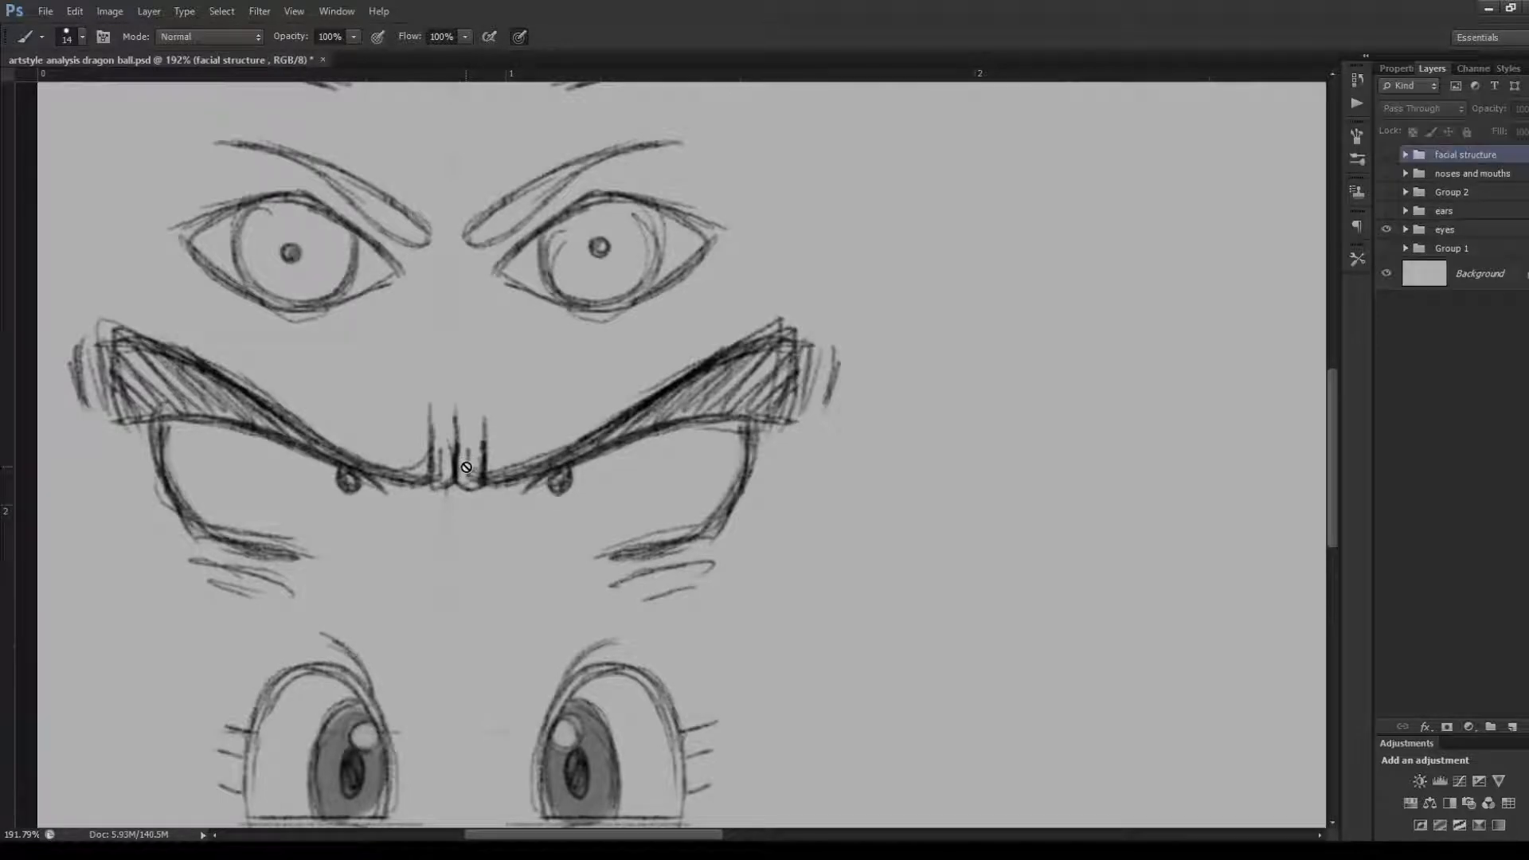
Add a new layer above the facial structure group, circle the inner end of the fourth row's right-hand brow, and undo the circle
left_click(1511, 727)
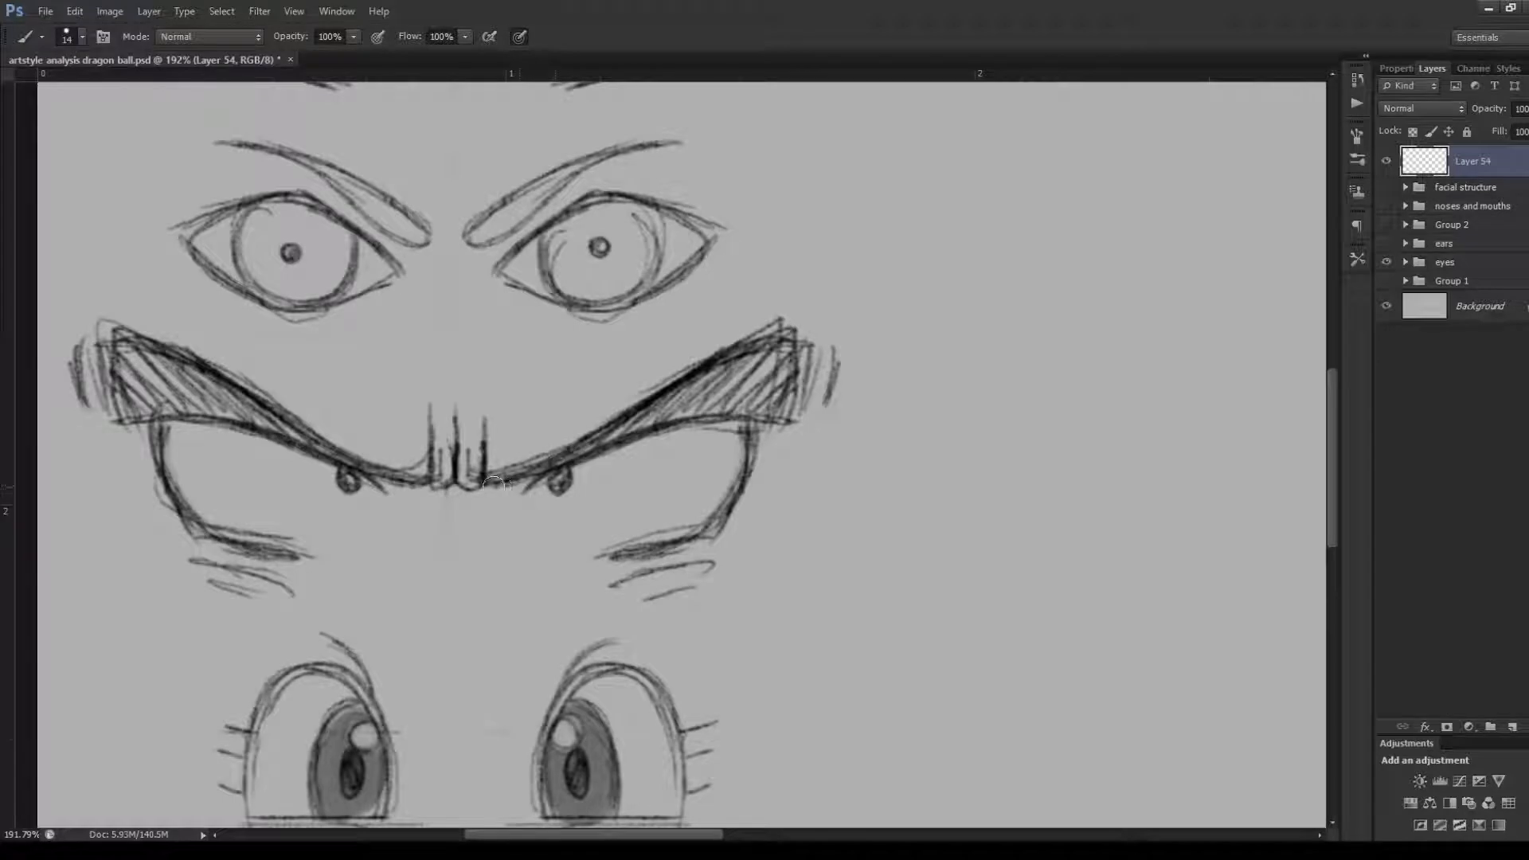
left_click_drag(483, 483, 488, 510)
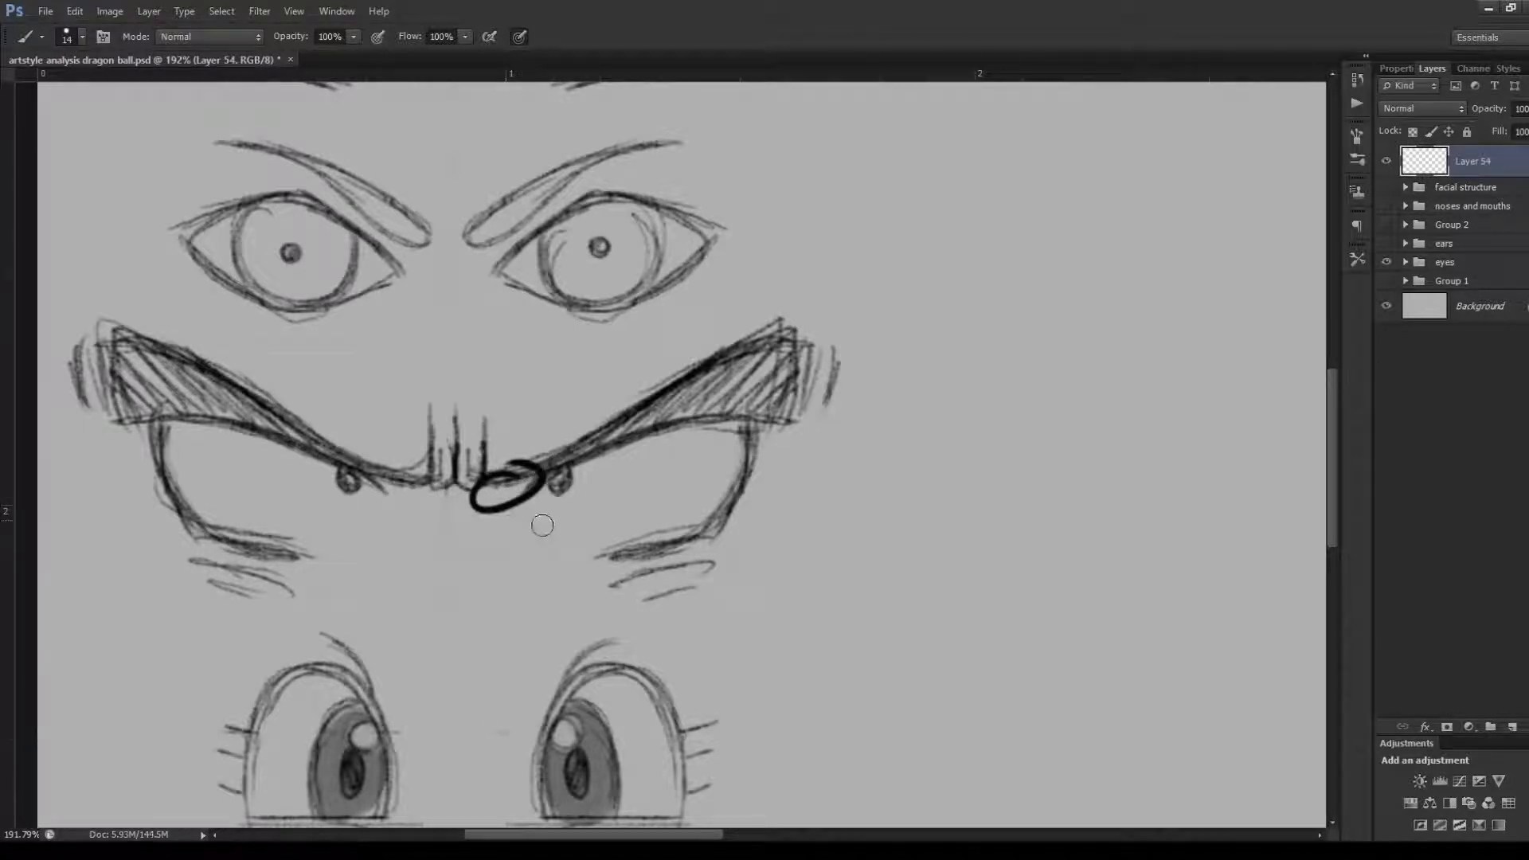
key("ctrl+z")
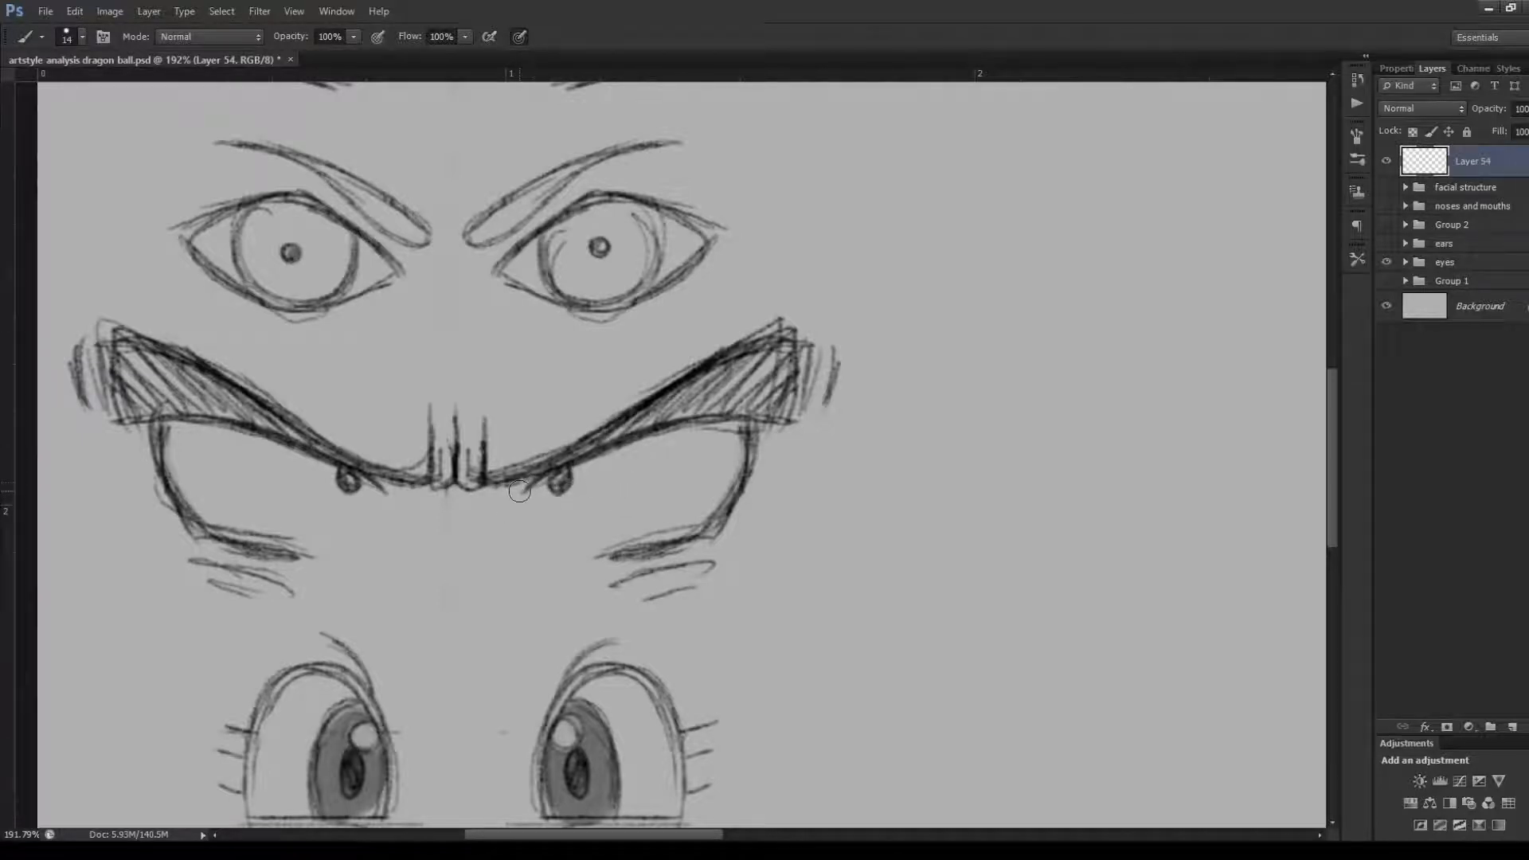
Trace the fourth row's right-hand eye, lower lid and wrinkles and fill its pupil, undoing everything except the short inner-corner stroke
left_click_drag(518, 489, 562, 467)
left_click_drag(750, 422, 711, 531)
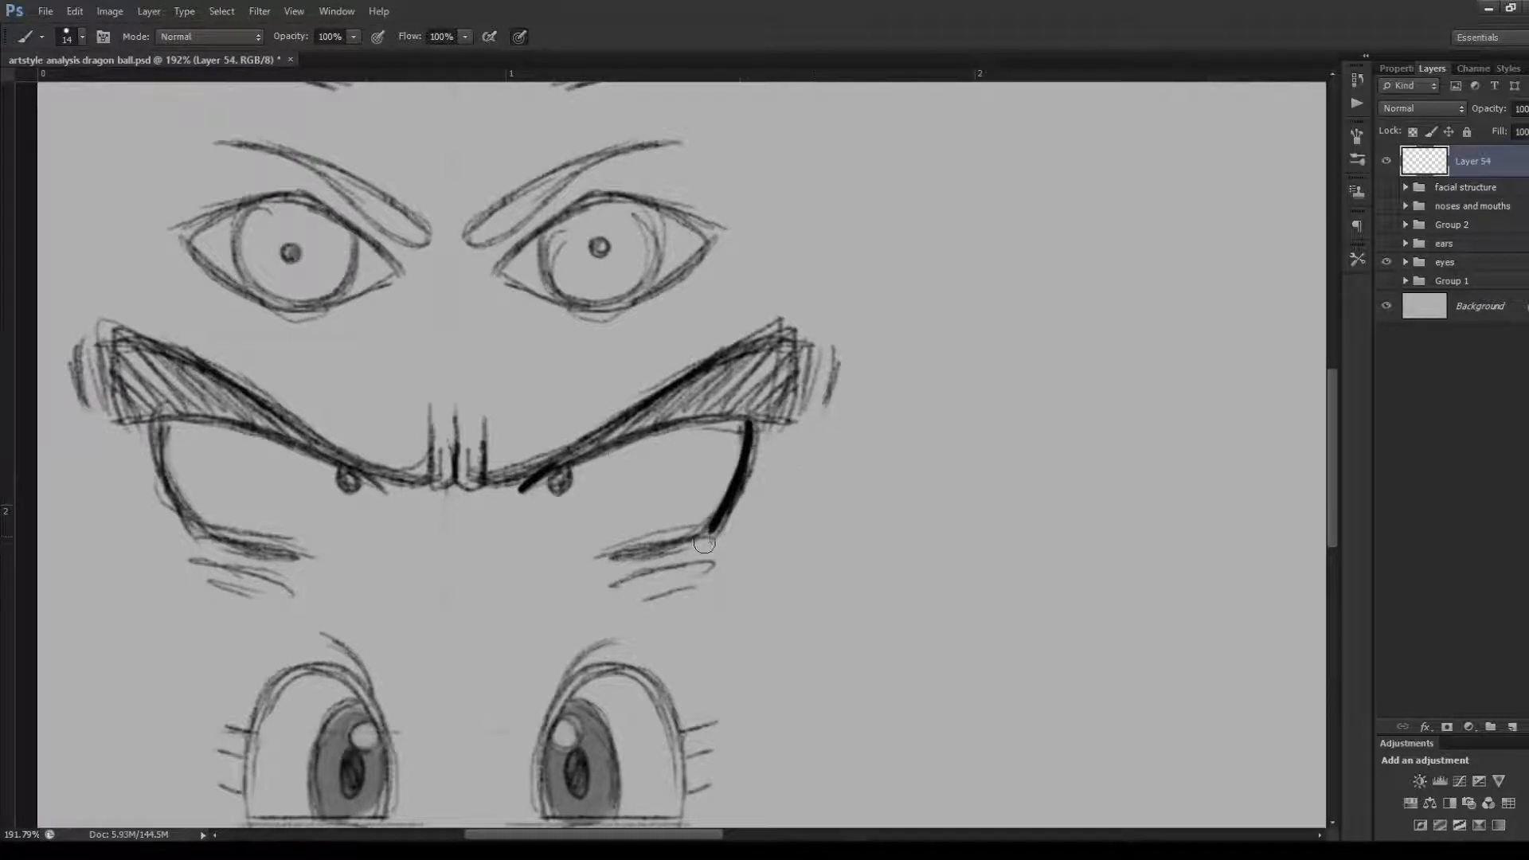
mouse_move(708, 529)
left_mouse_down()
mouse_move(602, 561)
mouse_move(712, 529)
mouse_move(614, 552)
mouse_move(704, 559)
left_mouse_up()
left_click_drag(648, 587, 690, 577)
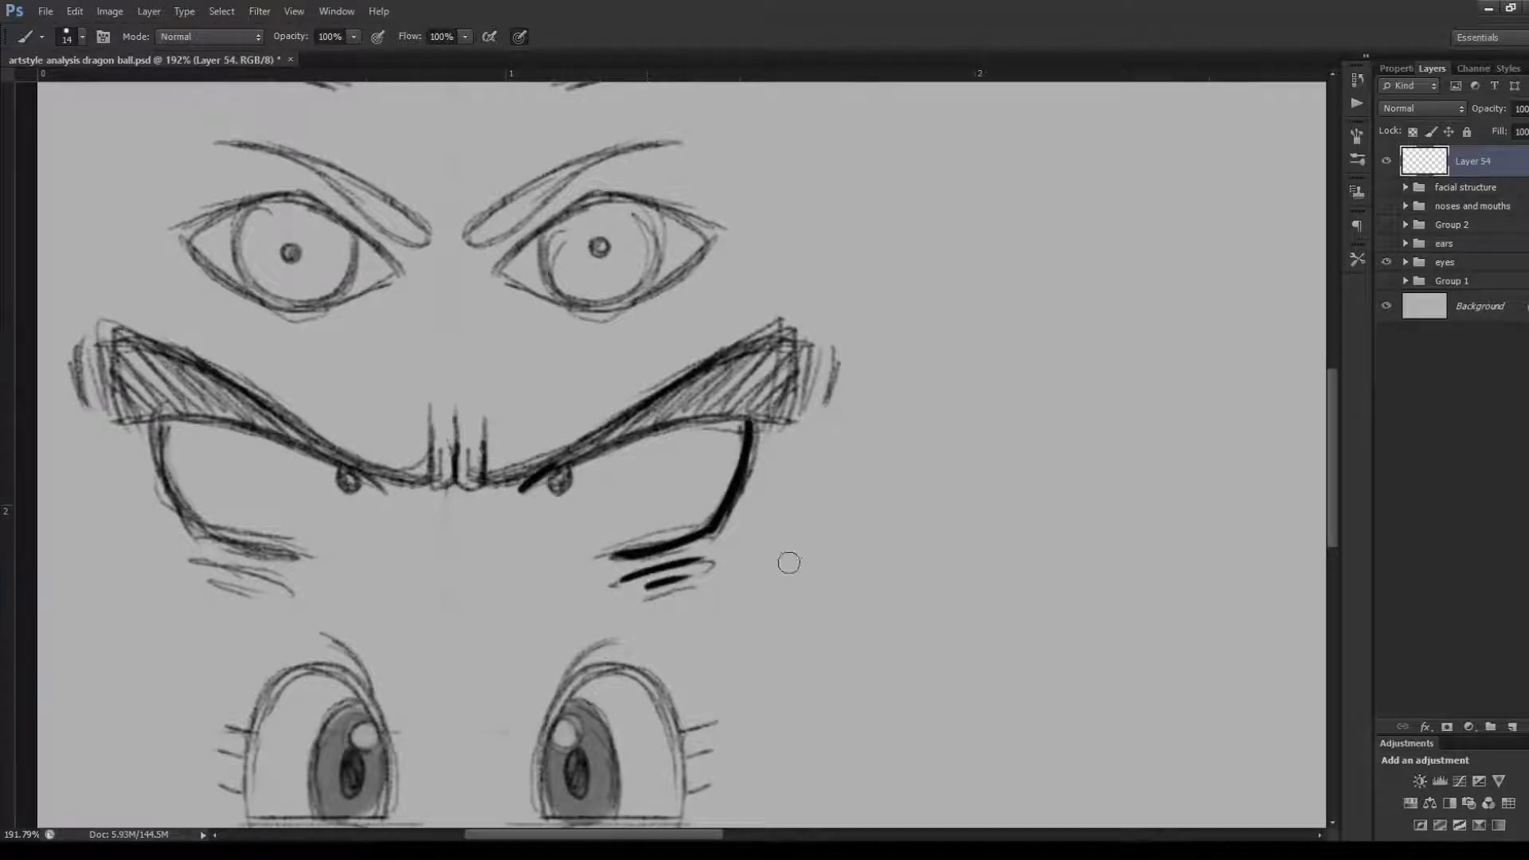
key("ctrl+alt+z")
key("ctrl+alt+z")
key("ctrl+alt+z")
key("ctrl+alt+z")
key("ctrl+alt+z")
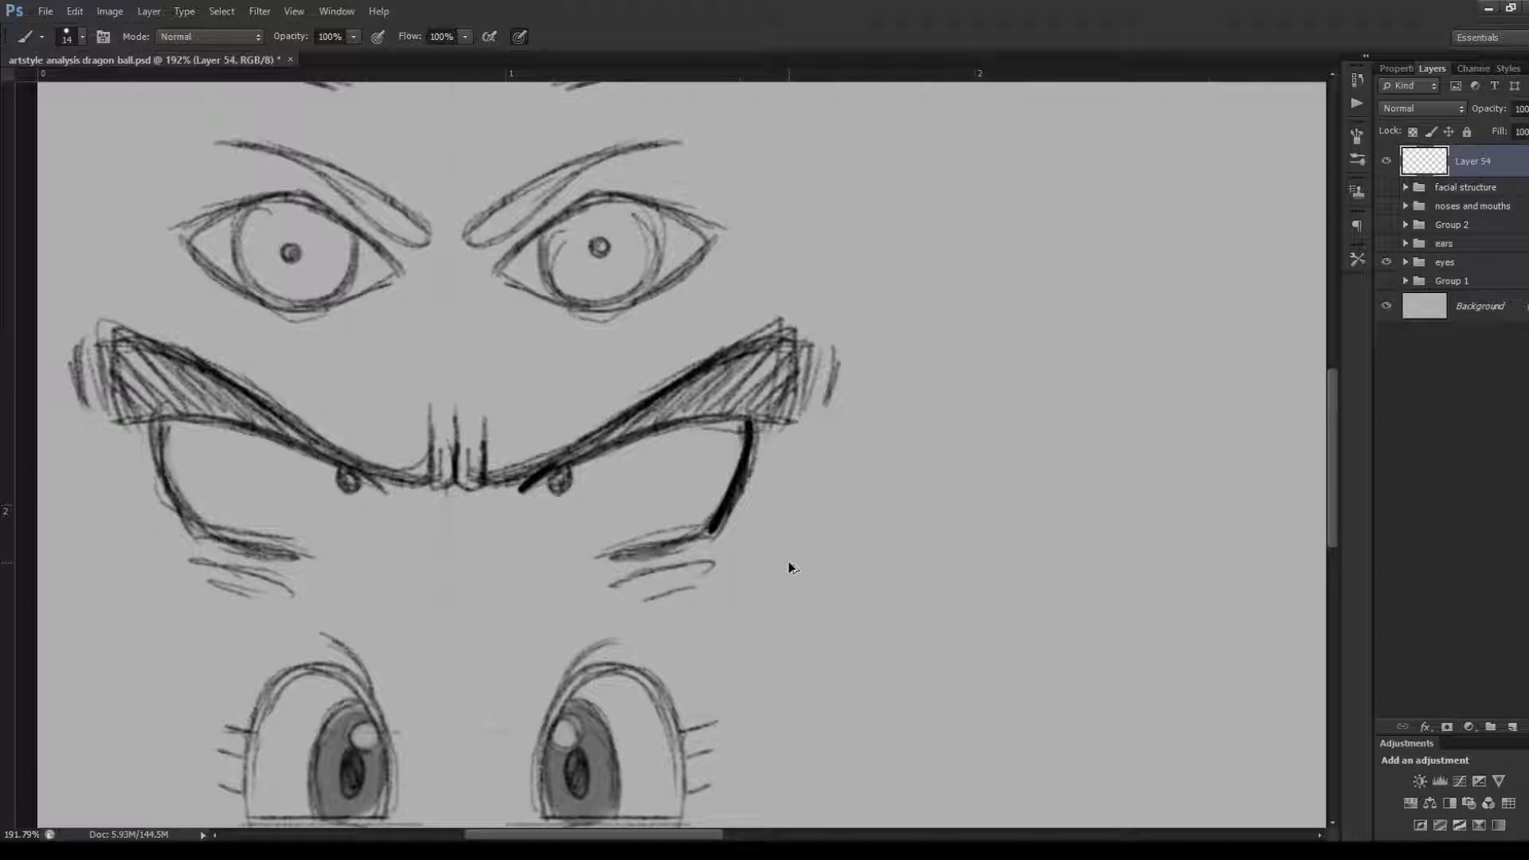
key("ctrl+alt+z")
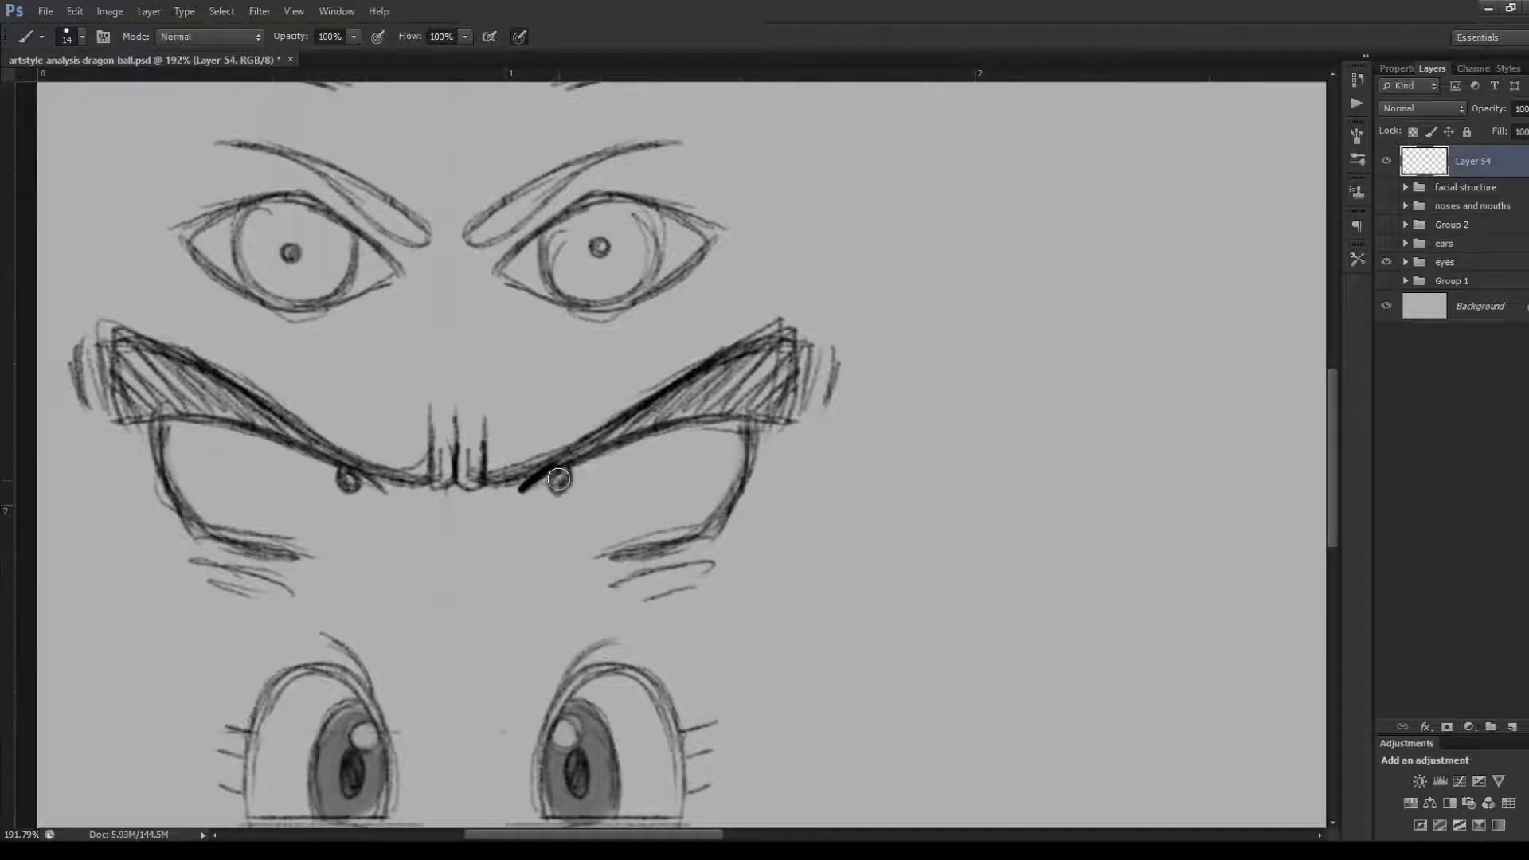
left_click_drag(560, 477, 566, 477)
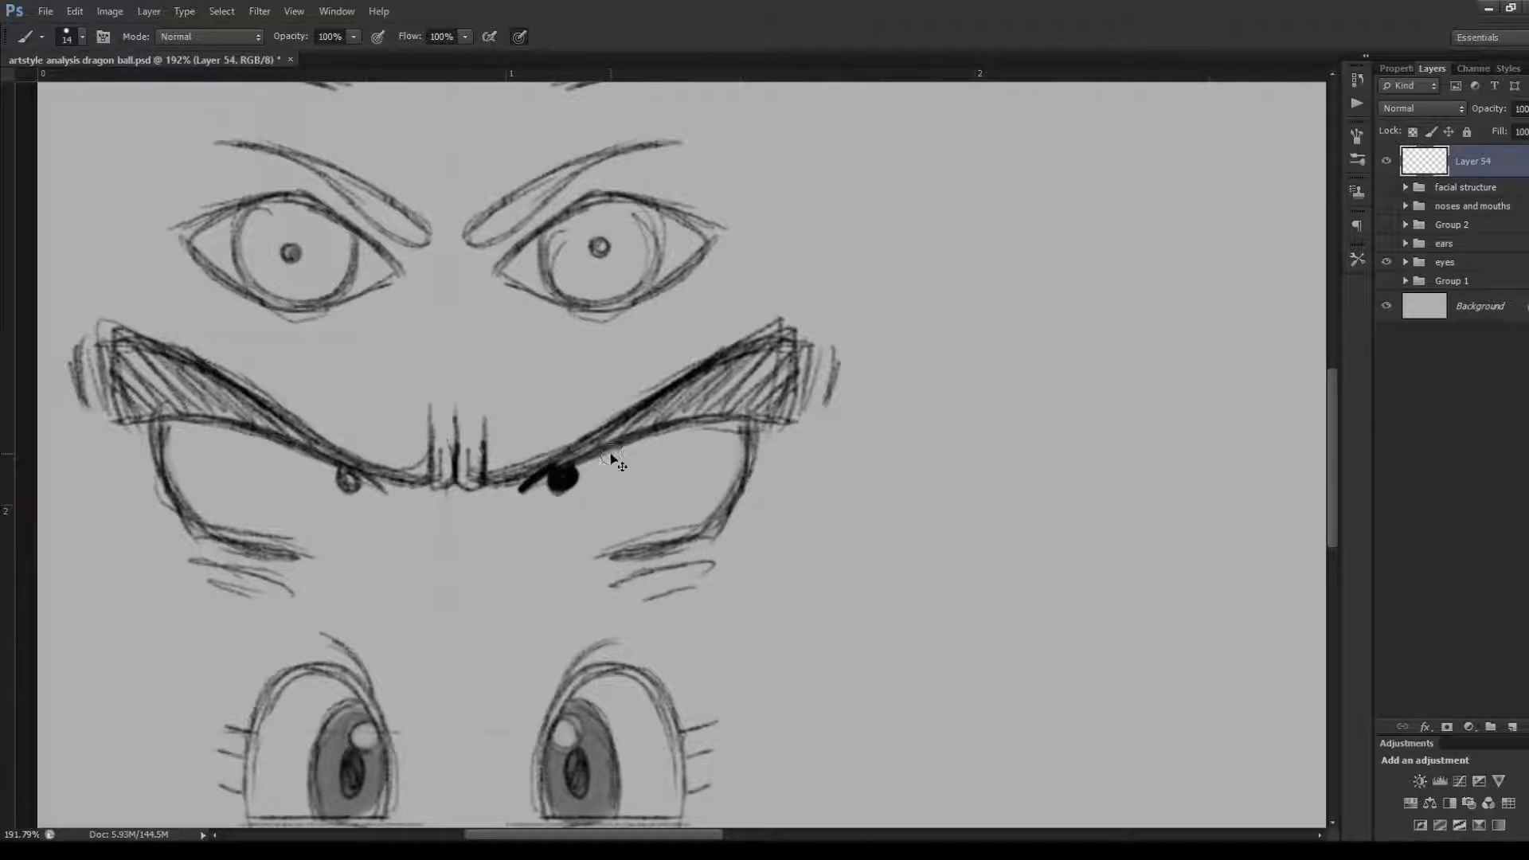
key("ctrl+alt+z")
Draw a rounded arch on a straight base line beside the fifth row's lashed eyes, replacing the first arch with a lower one
left_click_drag(1329, 484, 1340, 566)
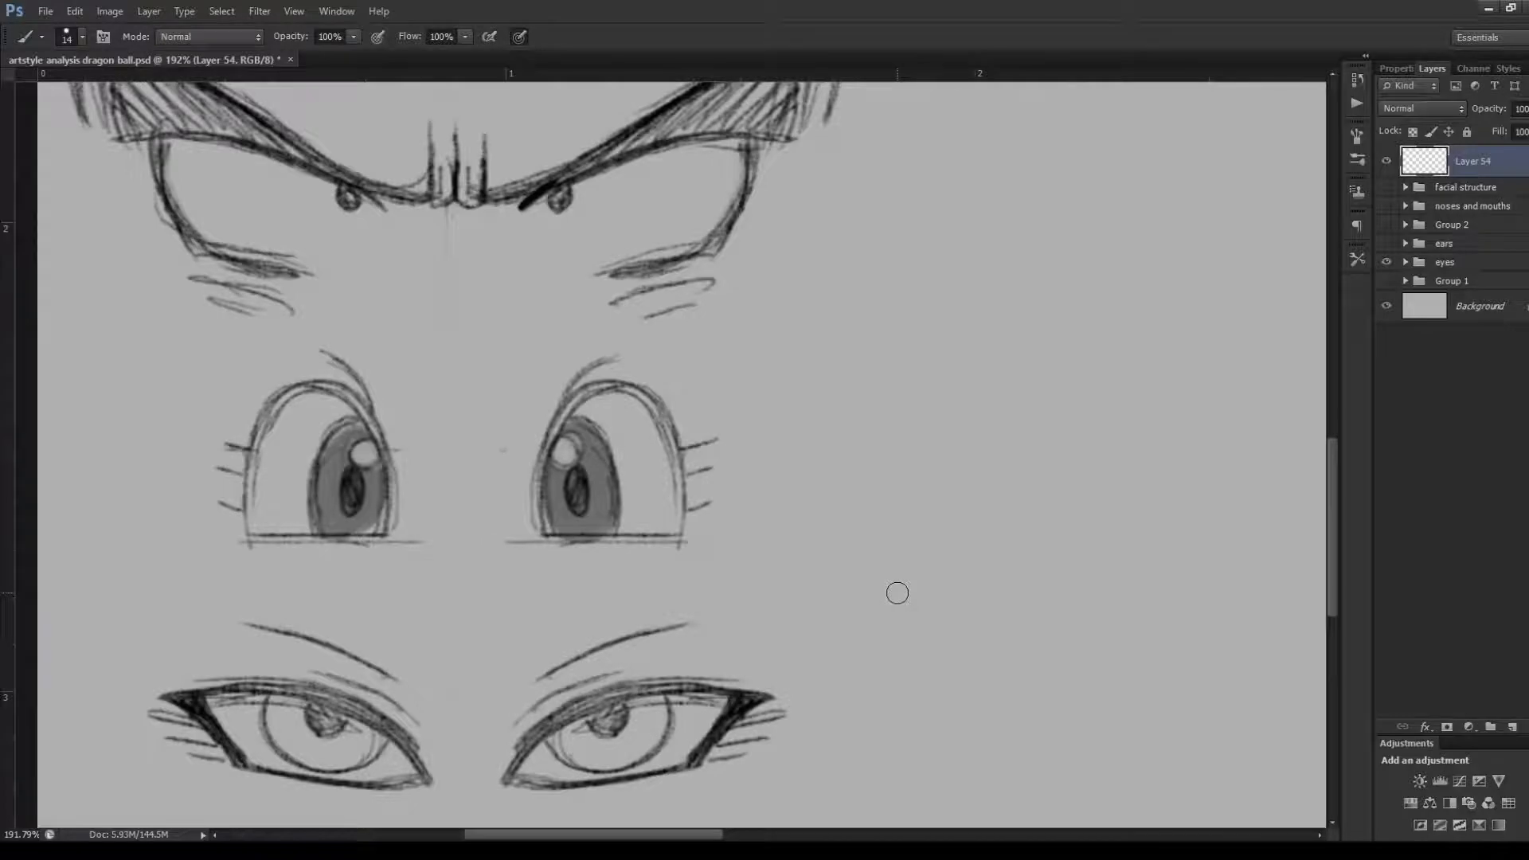
scroll(887, 618, "down", 3)
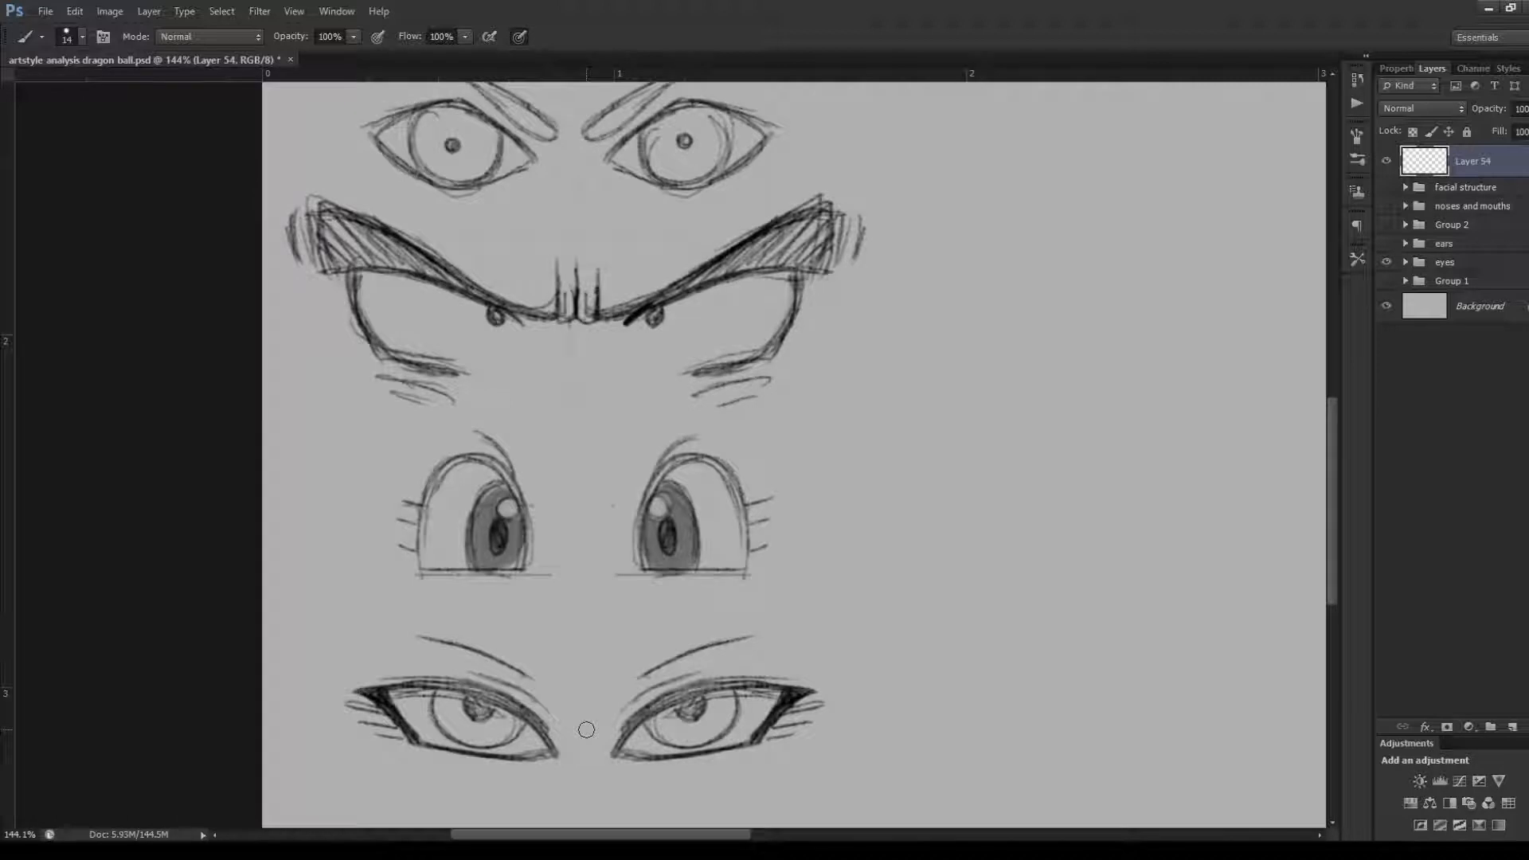
scroll(690, 636, "up", 2)
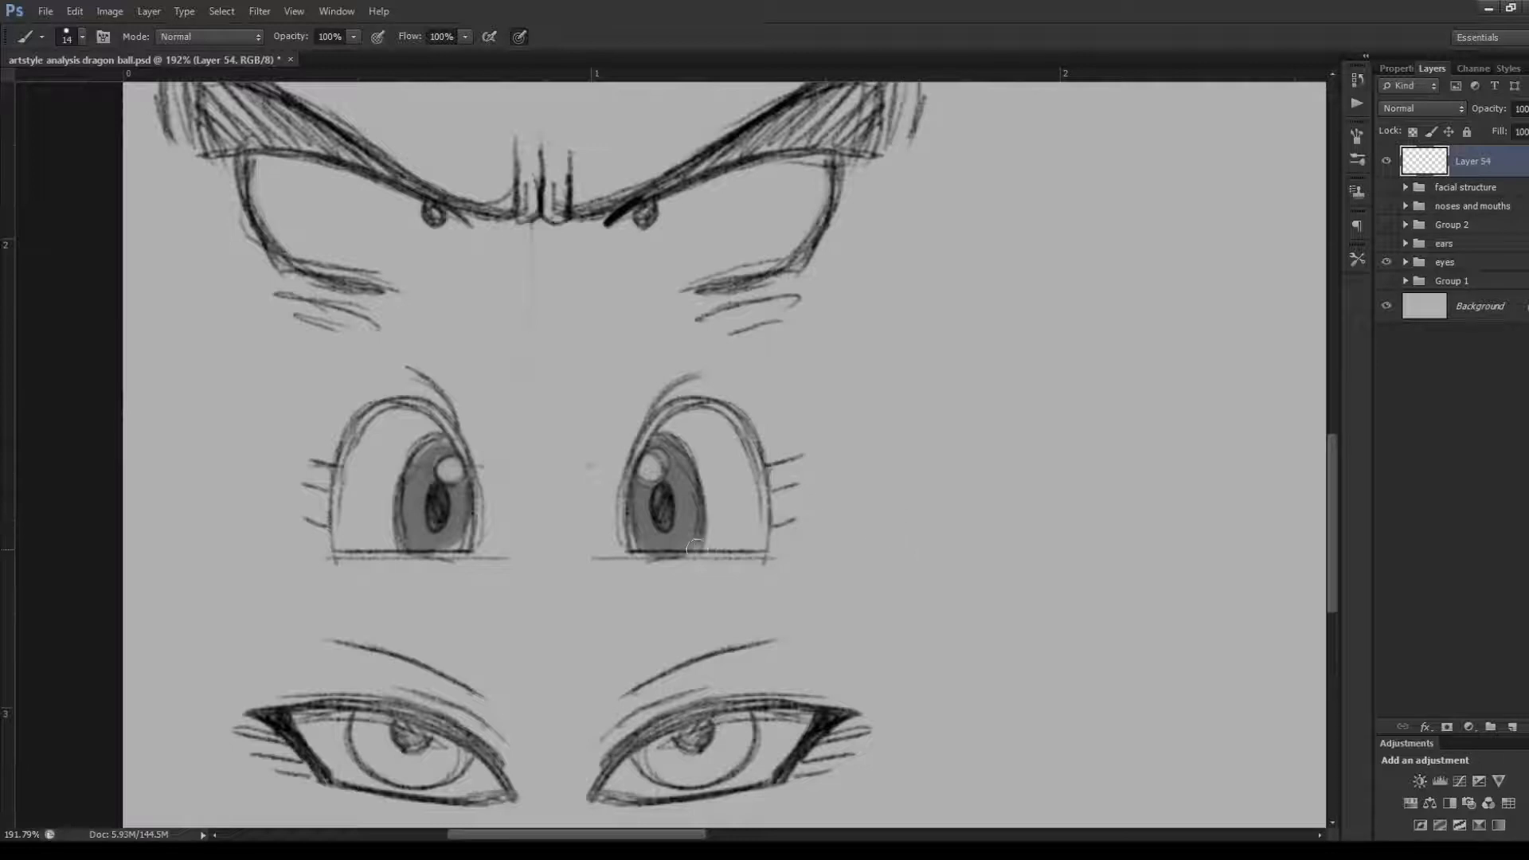
left_click_drag(838, 546, 981, 540)
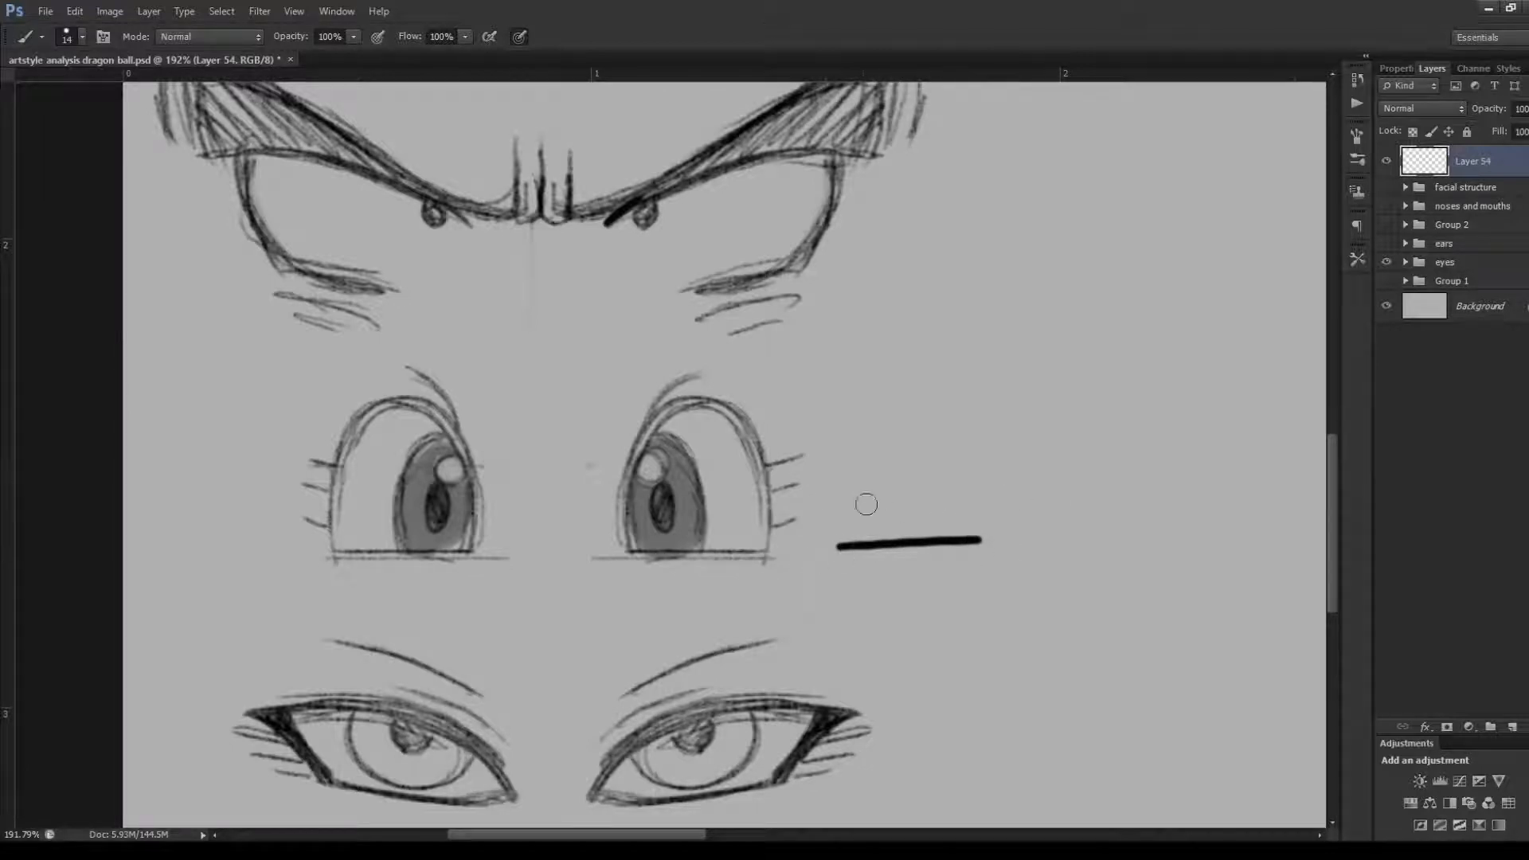
mouse_move(836, 536)
left_mouse_down()
mouse_move(874, 393)
mouse_move(981, 524)
left_mouse_up()
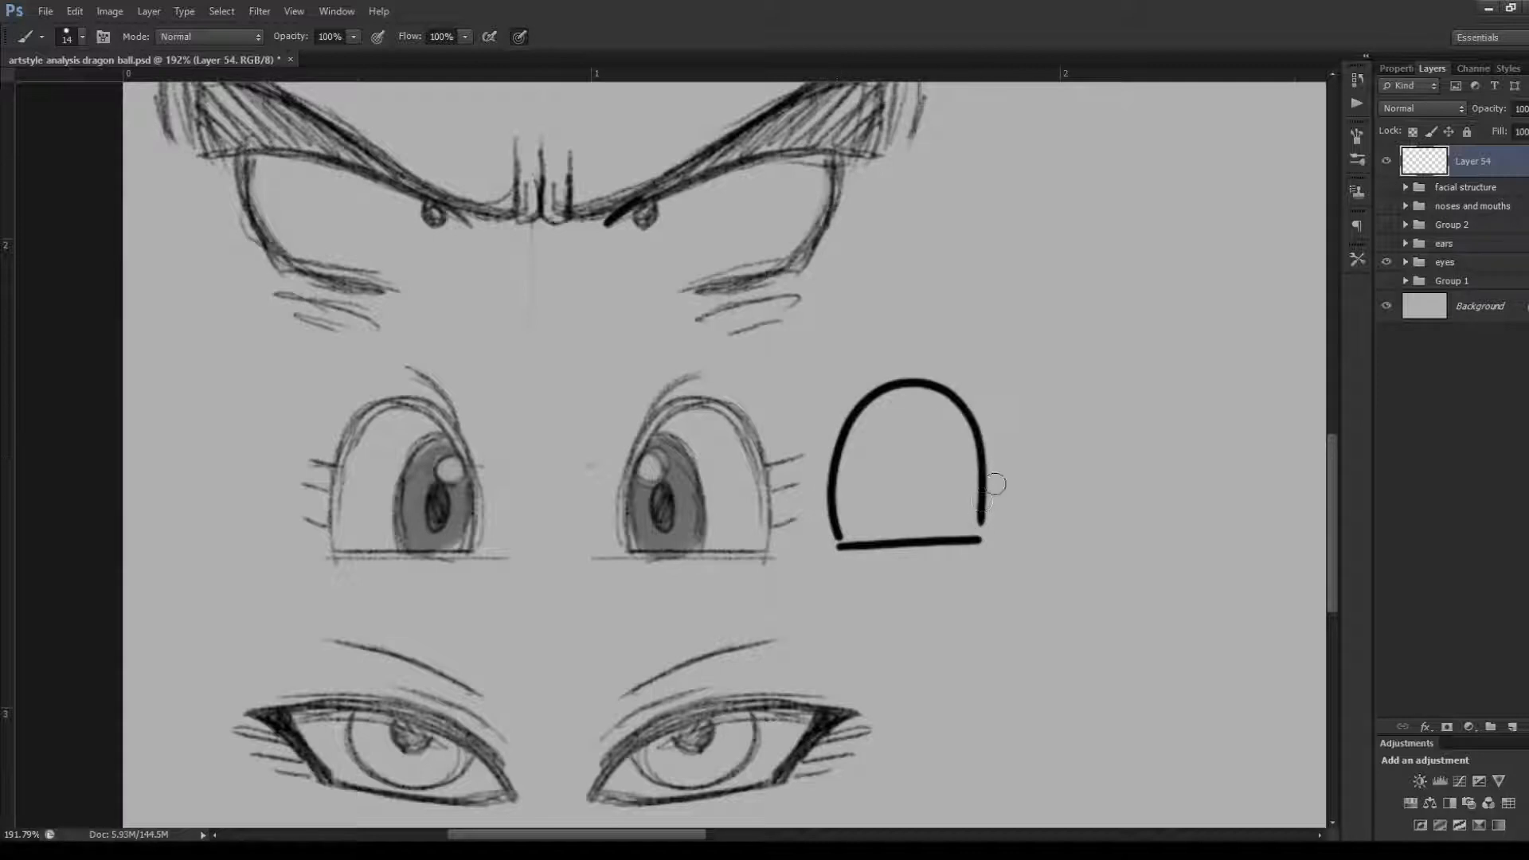
key("ctrl+alt+z")
key("ctrl+alt+z")
mouse_move(842, 535)
left_mouse_down()
mouse_move(978, 456)
mouse_move(992, 529)
left_mouse_up()
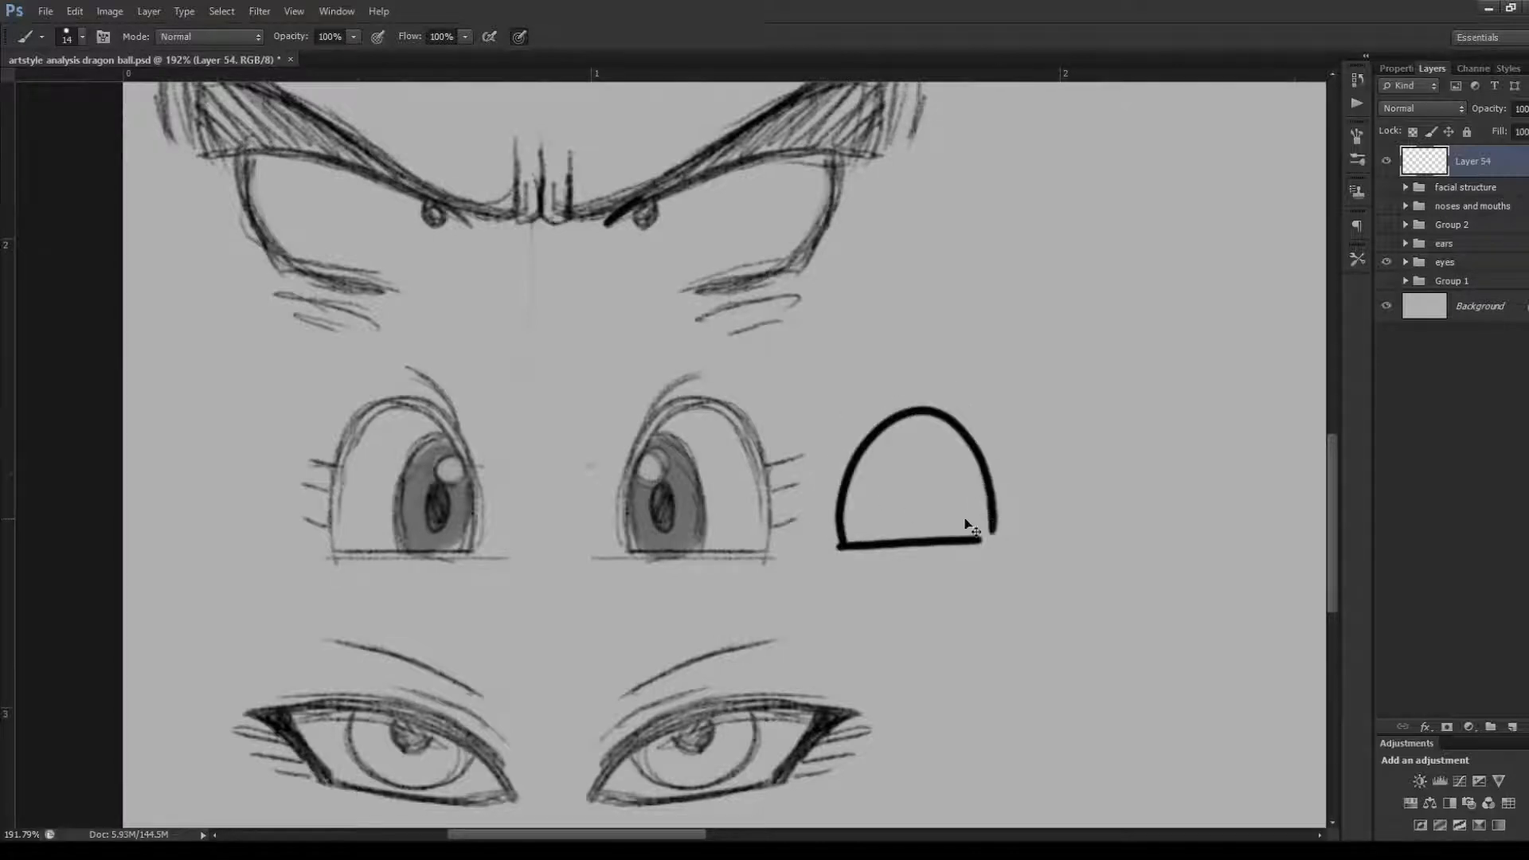
Redraw the arch beside the fifth row as a taller closed eye outline, trying and undoing an iris at its inner edge
key("ctrl+alt+z")
mouse_move(838, 544)
left_mouse_down()
mouse_move(833, 451)
mouse_move(959, 449)
mouse_move(962, 553)
mouse_move(835, 494)
mouse_move(895, 376)
mouse_move(979, 521)
left_mouse_up()
key("ctrl+alt+z")
mouse_move(844, 530)
left_mouse_down()
mouse_move(852, 441)
mouse_move(903, 522)
mouse_move(841, 526)
mouse_move(834, 474)
mouse_move(904, 474)
mouse_move(850, 541)
left_mouse_up()
key("ctrl+alt+z")
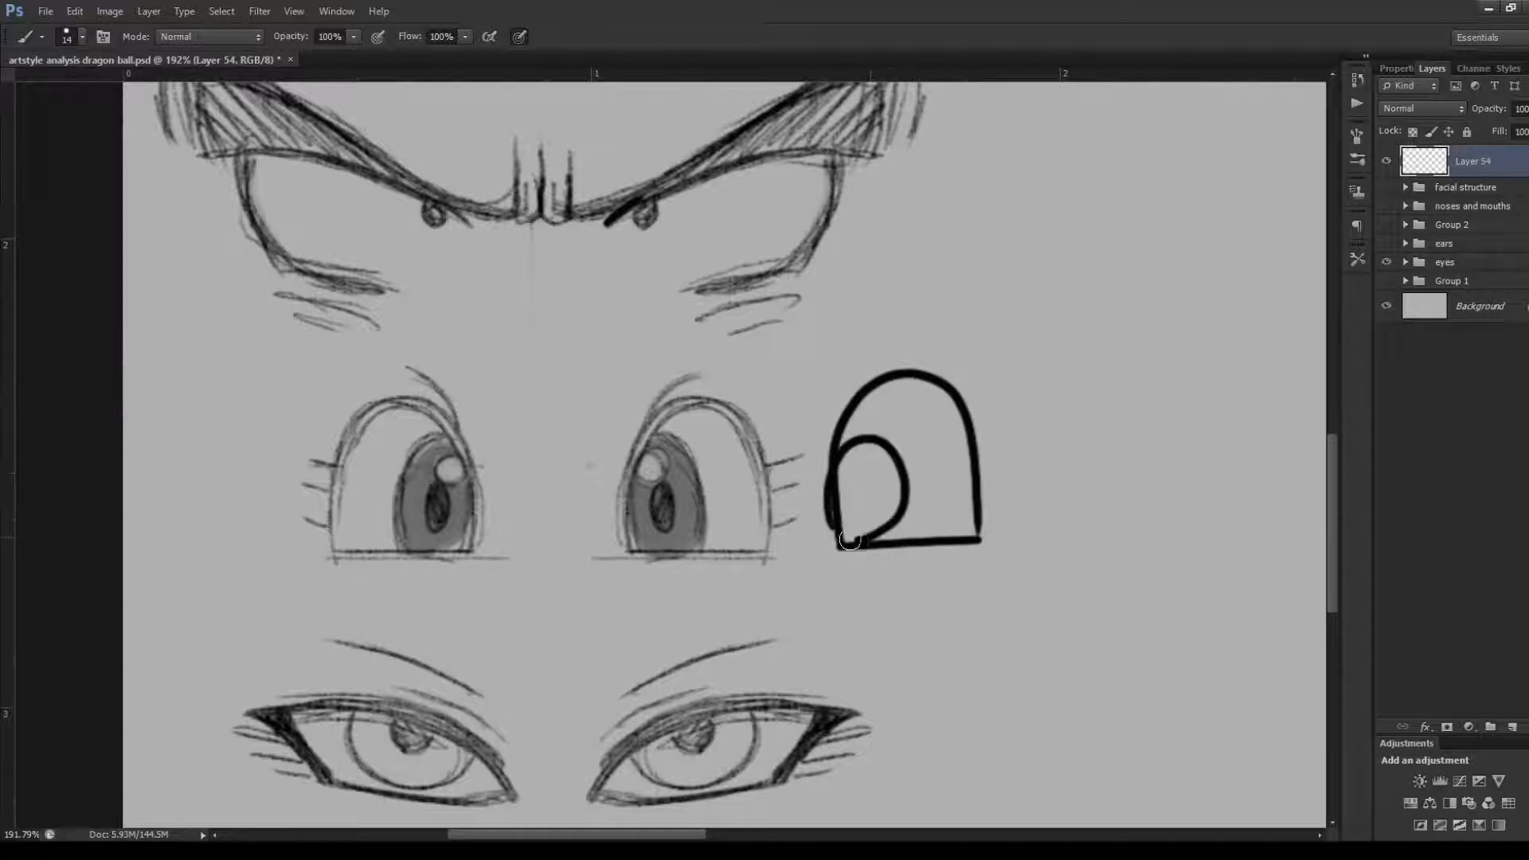
key("ctrl+alt+z")
mouse_move(860, 449)
left_mouse_down()
mouse_move(886, 529)
mouse_move(864, 450)
mouse_move(894, 456)
left_mouse_up()
key("ctrl+alt+z")
key("ctrl+alt+z")
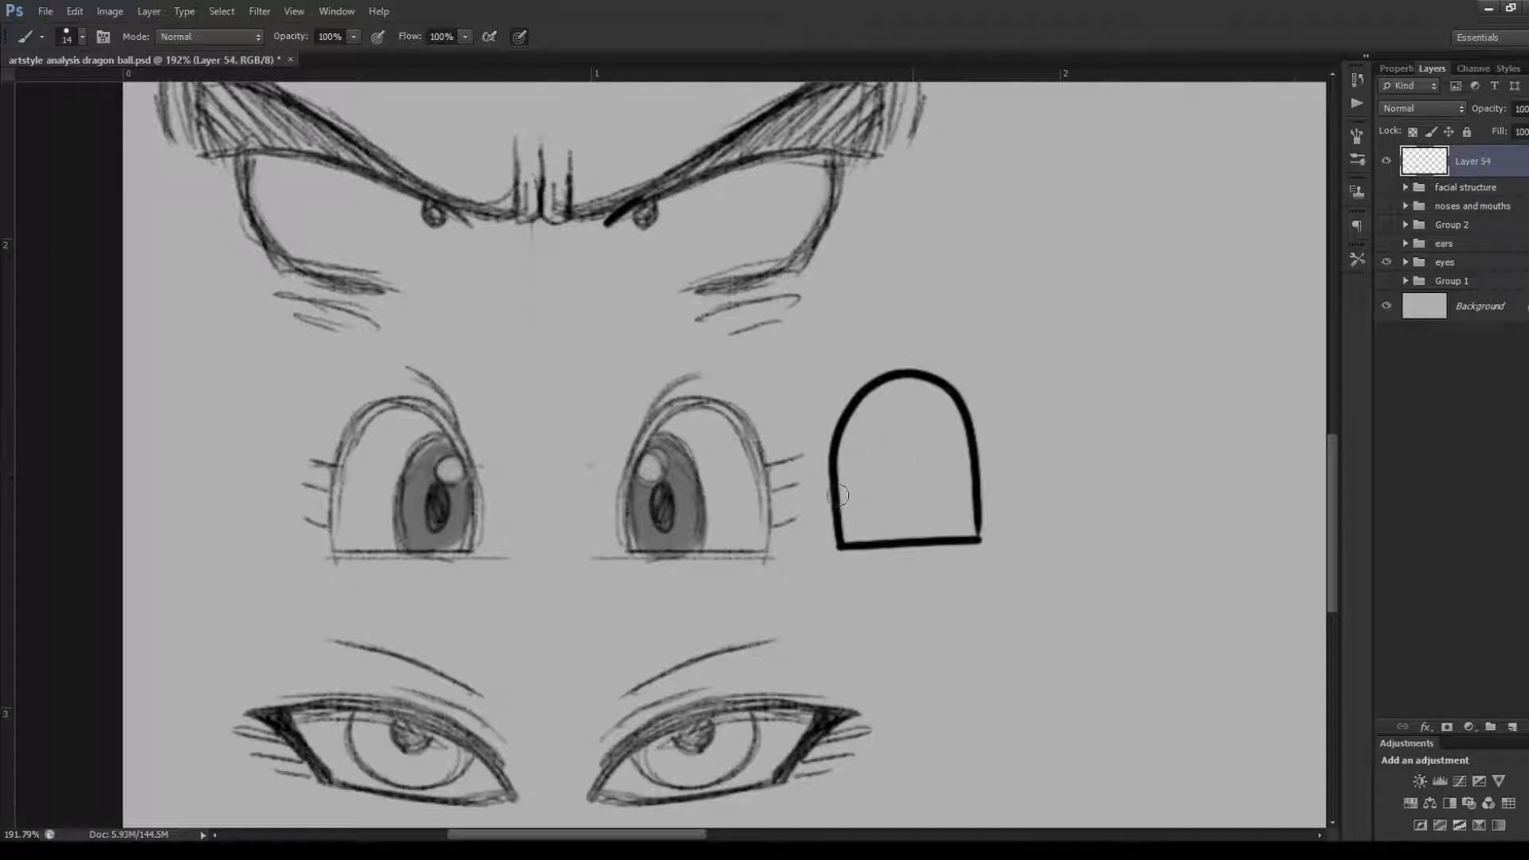
Draw the iris, round highlight, filled pupil, upper crease and outer lashes on the arch-shaped eye
mouse_move(841, 509)
left_mouse_down()
mouse_move(890, 450)
mouse_move(840, 512)
mouse_move(872, 482)
mouse_move(864, 508)
mouse_move(868, 468)
mouse_move(840, 404)
mouse_move(881, 351)
left_mouse_up()
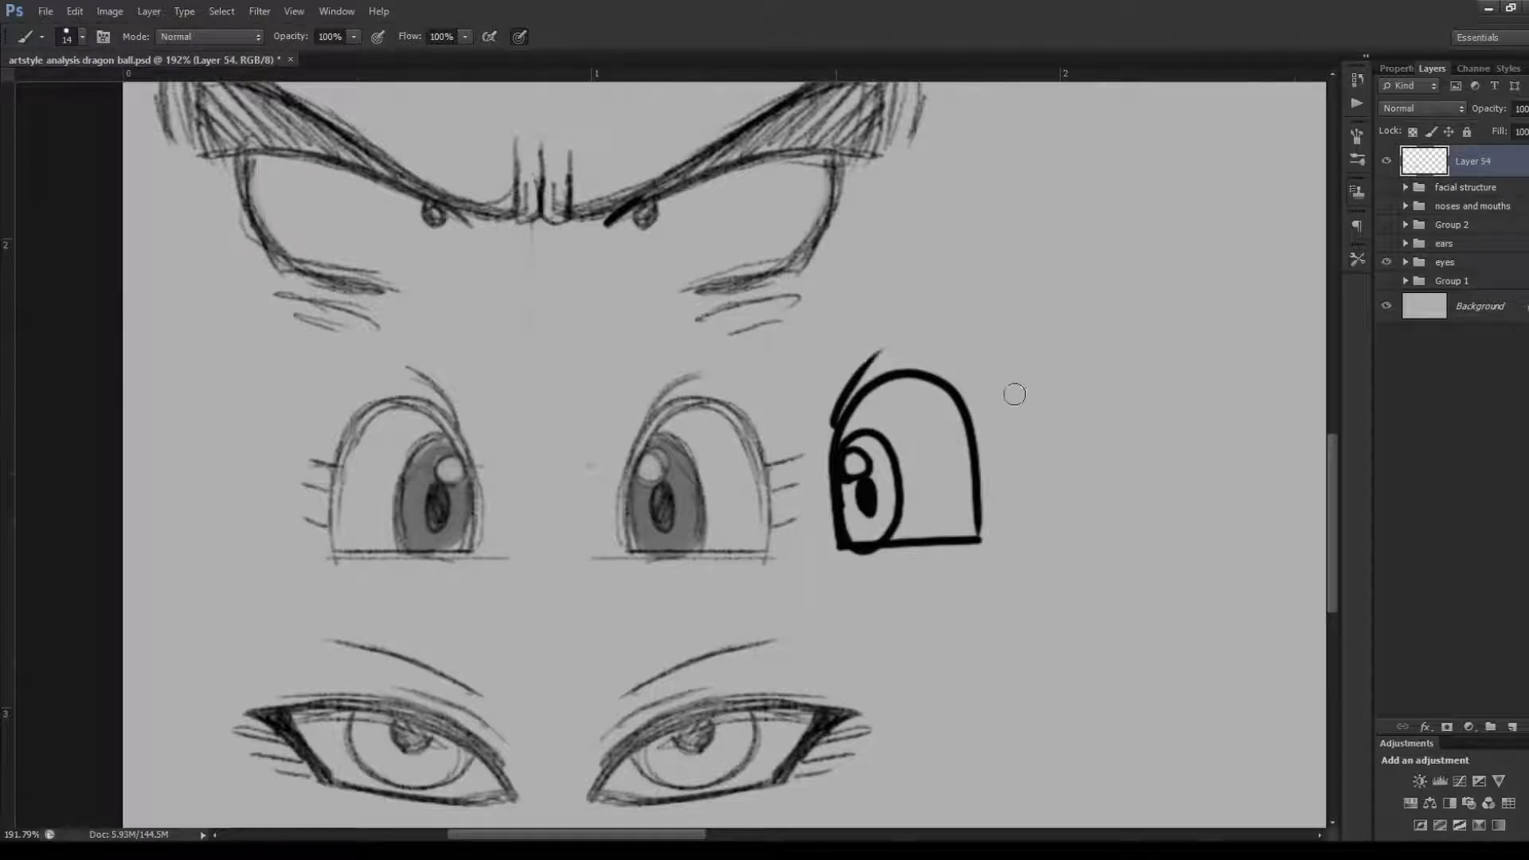
mouse_move(977, 443)
left_mouse_down()
mouse_move(1003, 430)
mouse_move(1000, 457)
left_mouse_up()
left_click_drag(981, 500, 1003, 493)
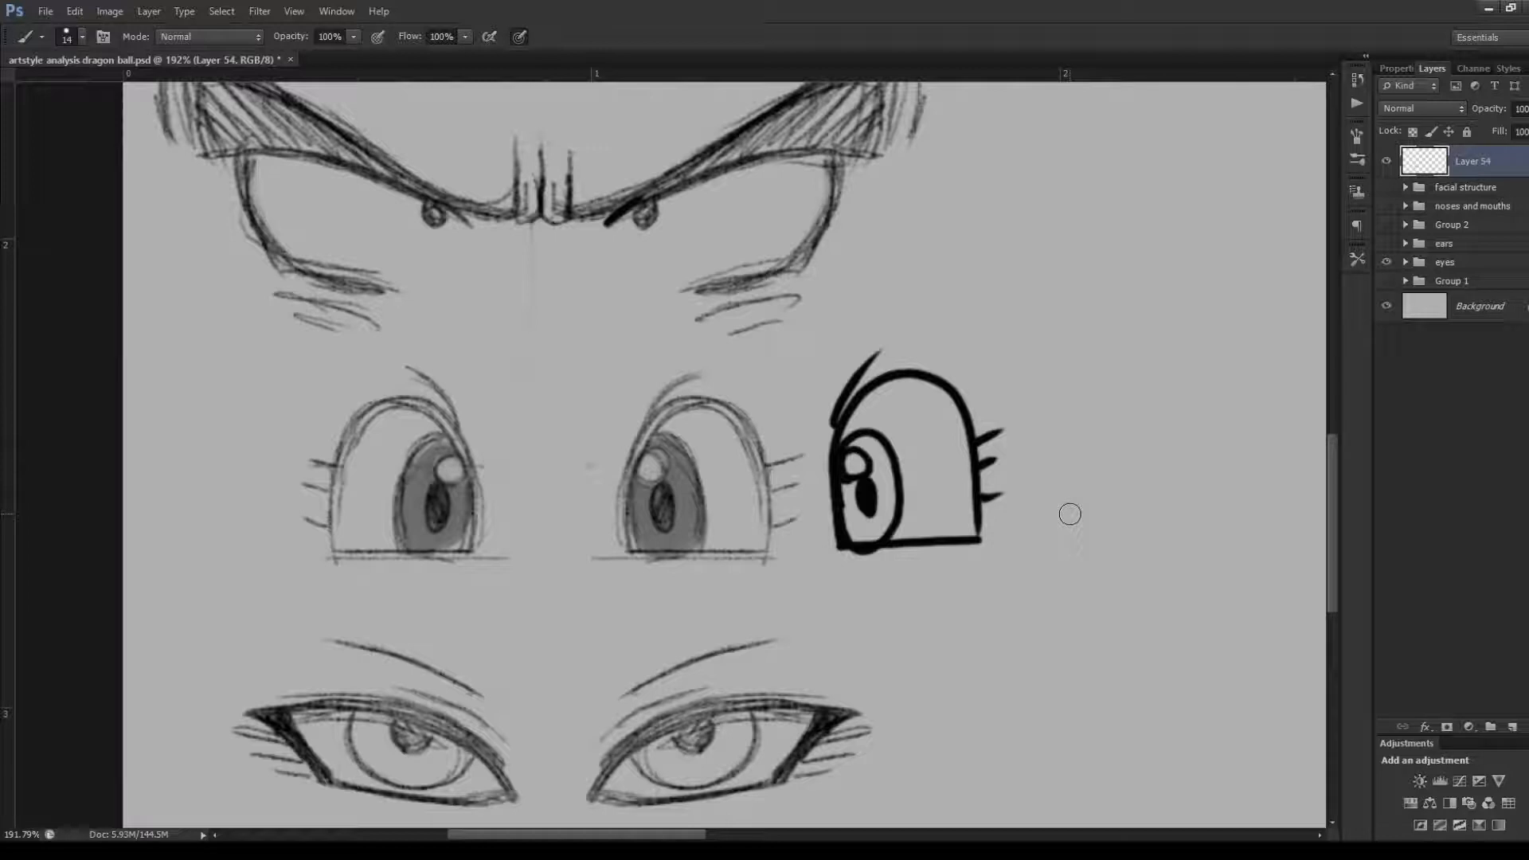
Undo the whole simplified eye beside the fifth row, including its lashes, iris and arch outline
key("ctrl+alt+z")
key("ctrl+alt+z")
key("ctrl+alt+z")
key("ctrl+alt+z")
key("ctrl+alt+z")
key("ctrl+alt+z")
key("ctrl+alt+z")
key("ctrl+alt+z")
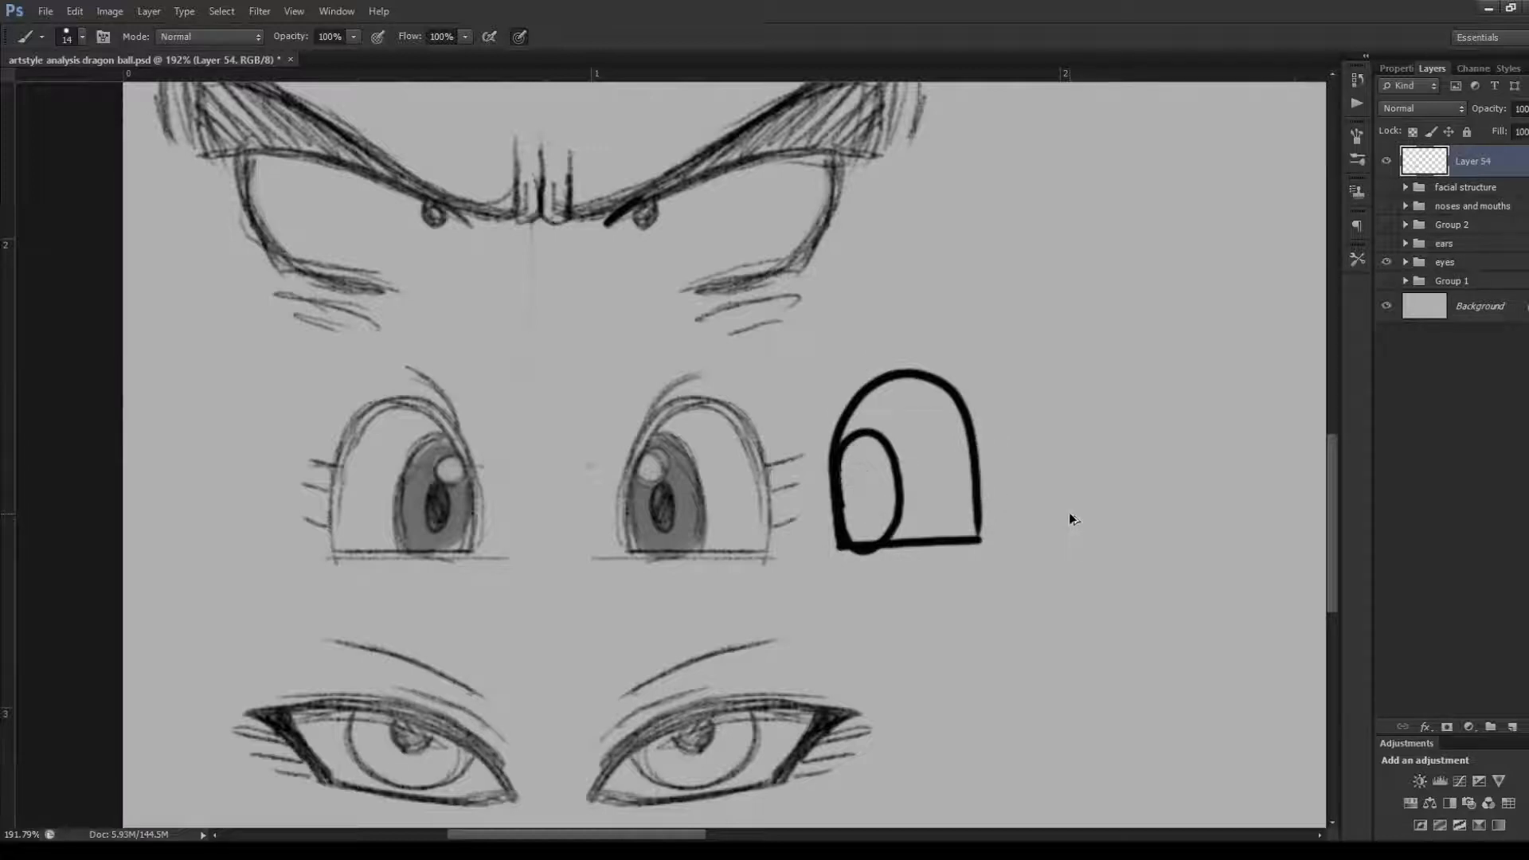
key("ctrl+alt+z")
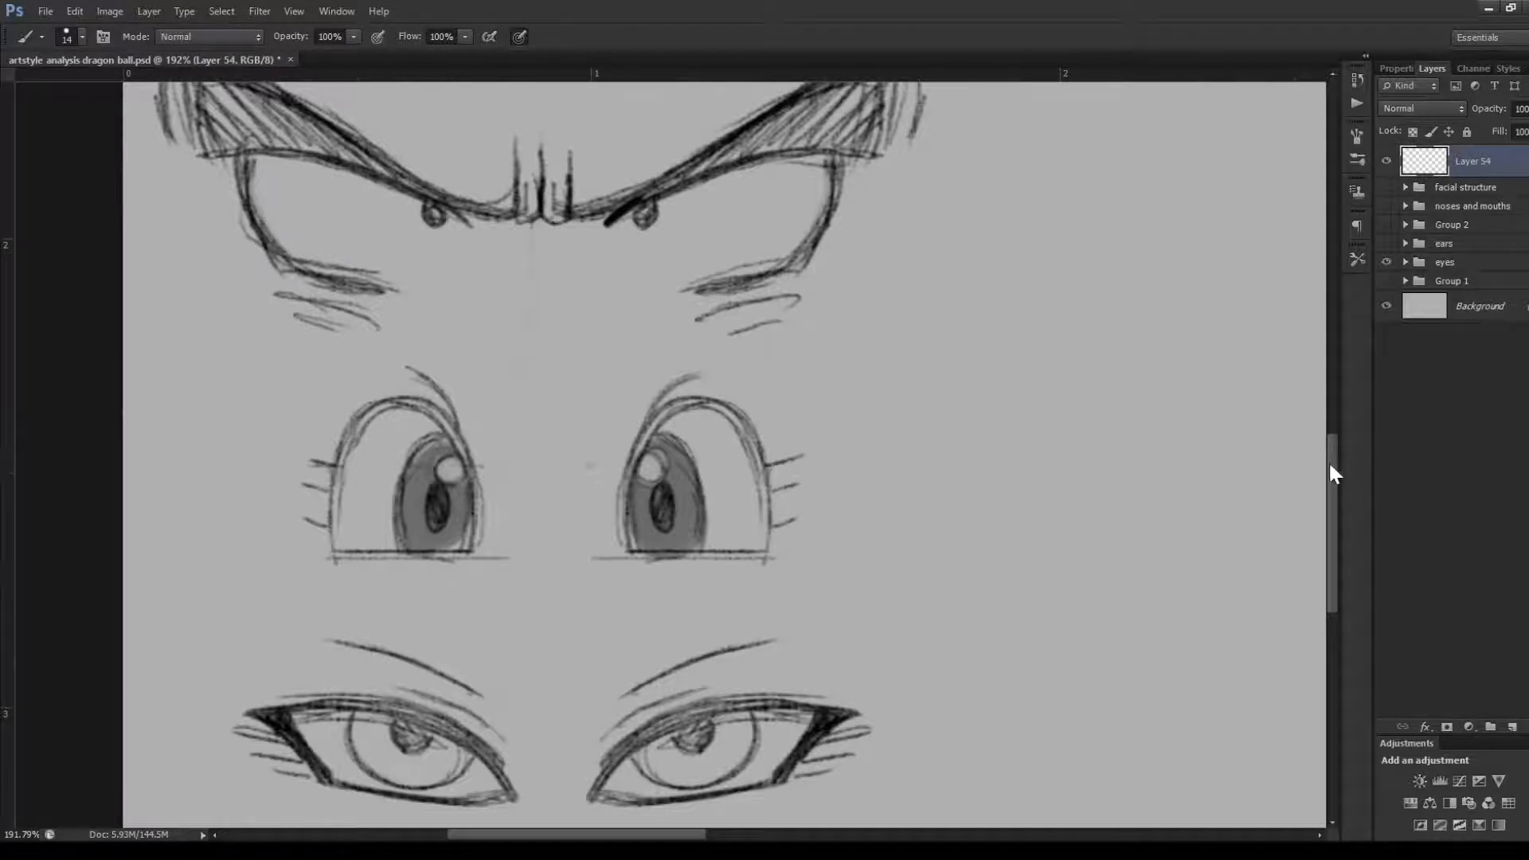
Try tracing the curved upper lid of the sixth row's right-hand eye several times, undoing each stroke
left_click_drag(1333, 465, 1339, 512)
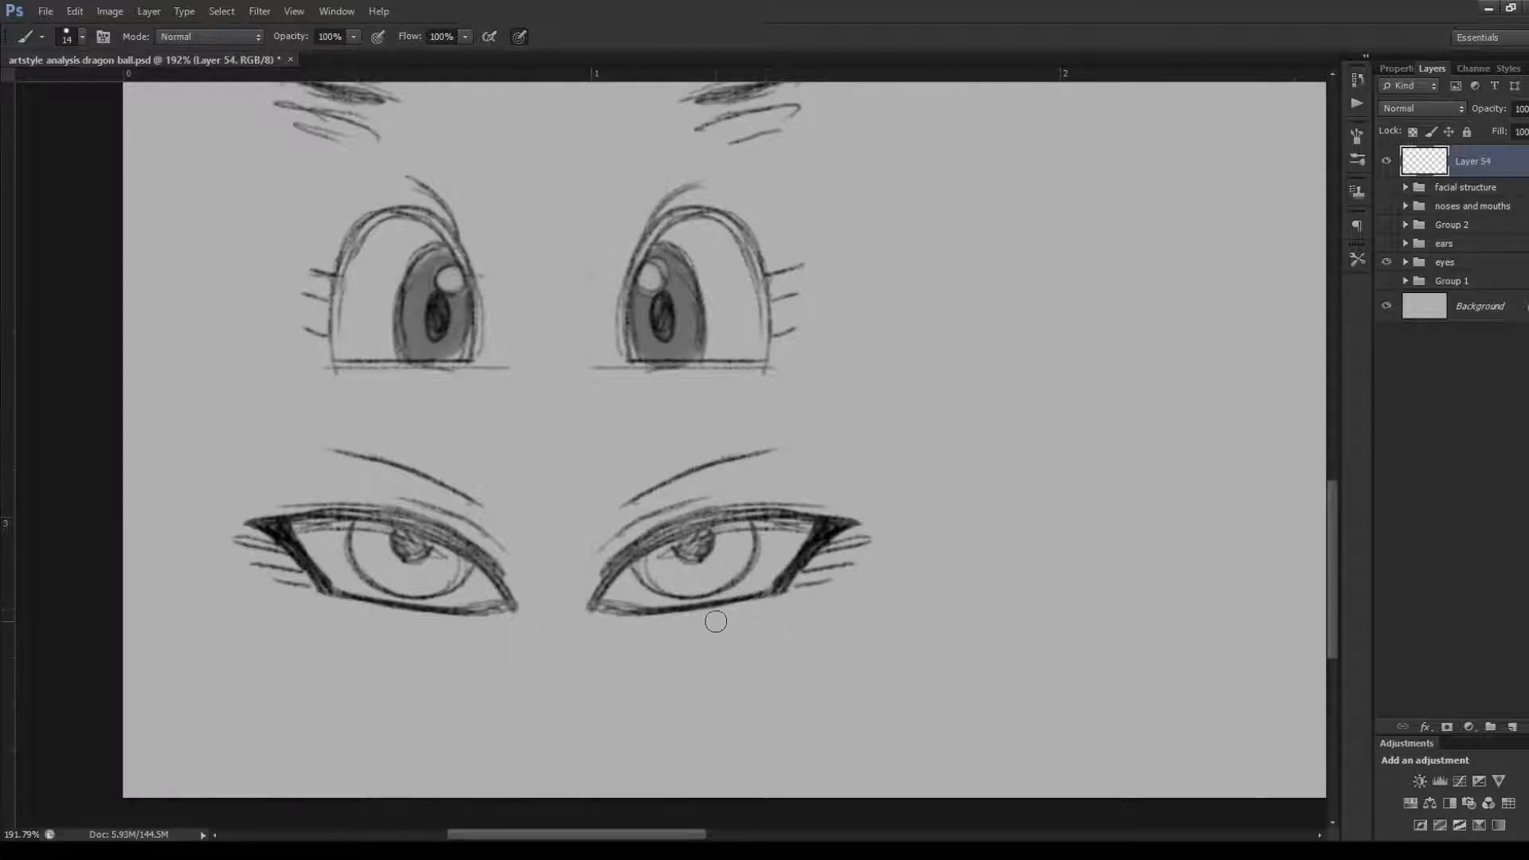
scroll(658, 617, "up", 1)
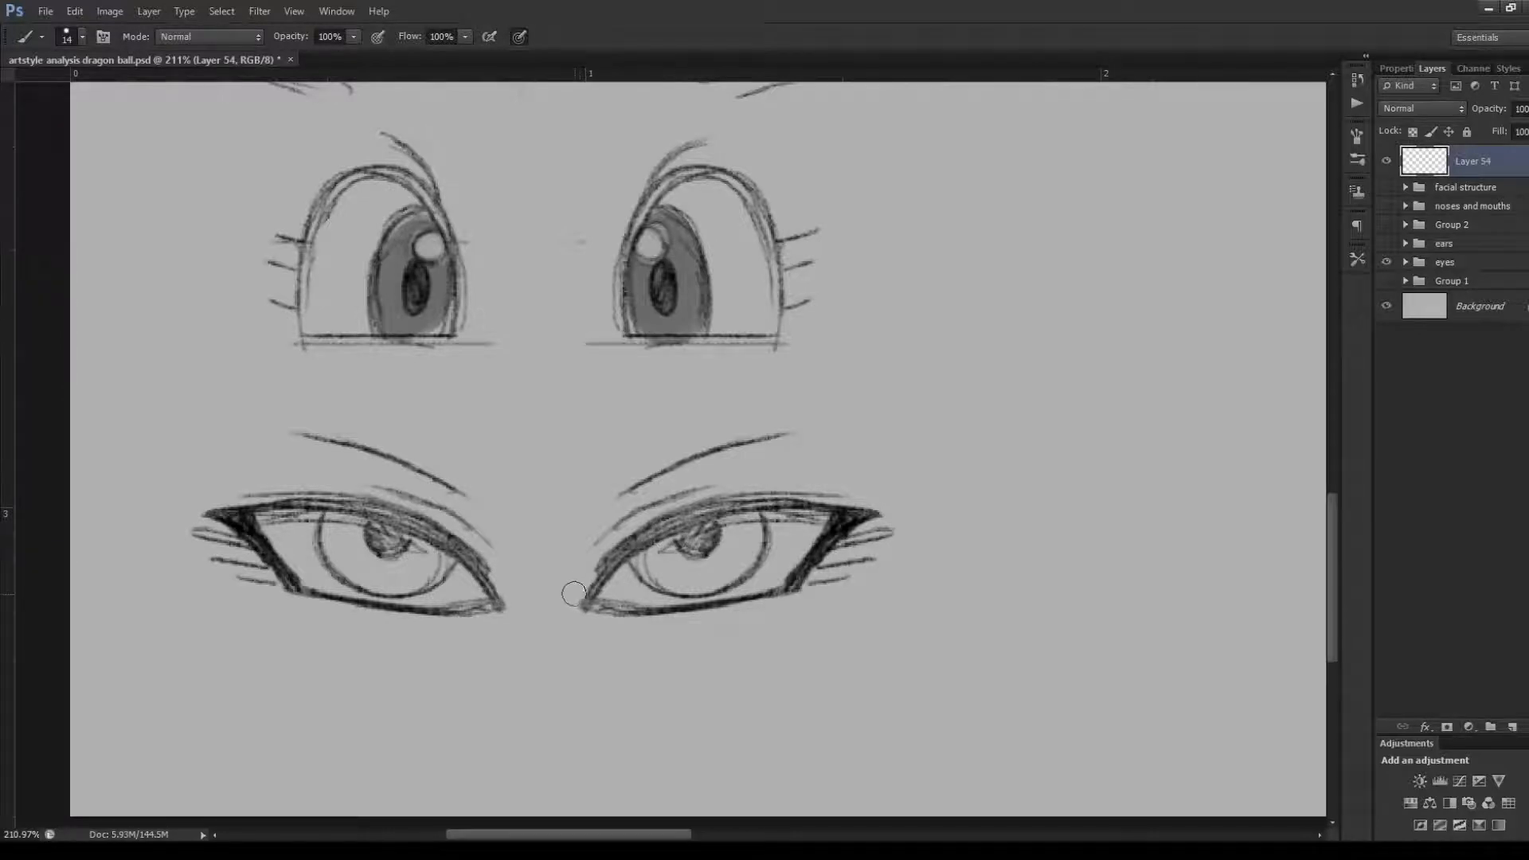
mouse_move(576, 592)
left_mouse_down()
mouse_move(664, 513)
mouse_move(844, 514)
left_mouse_up()
key("ctrl+z")
mouse_move(591, 588)
left_mouse_down()
mouse_move(642, 538)
mouse_move(842, 500)
left_mouse_up()
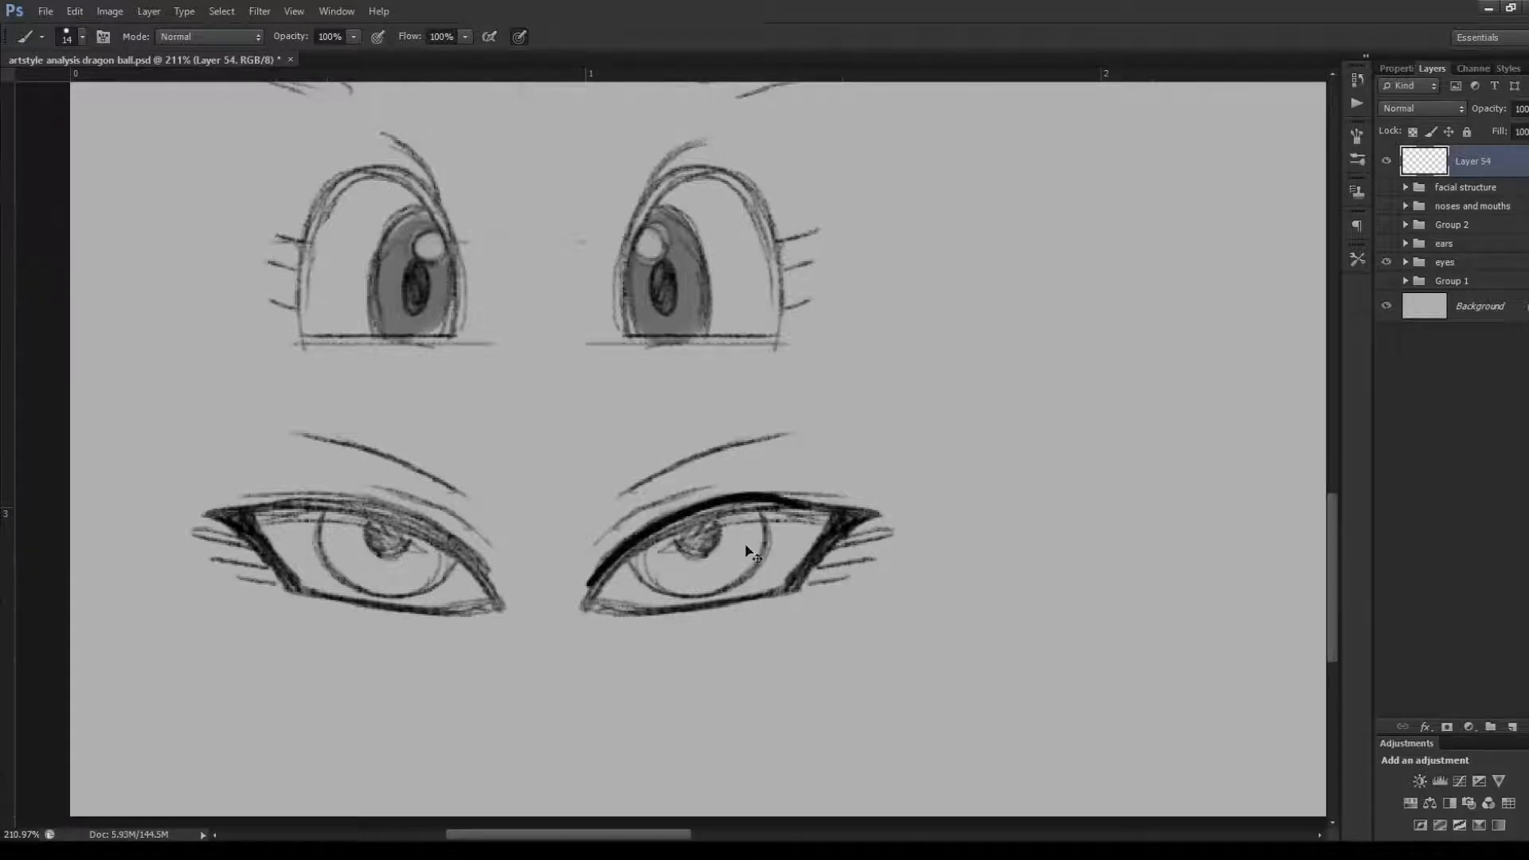
key("ctrl+z")
mouse_move(588, 594)
left_mouse_down()
mouse_move(659, 523)
mouse_move(845, 499)
left_mouse_up()
key("ctrl+z")
mouse_move(586, 593)
left_mouse_down()
mouse_move(807, 505)
mouse_move(879, 536)
mouse_move(901, 503)
mouse_move(886, 532)
left_mouse_up()
key("ctrl+z")
key("ctrl+z")
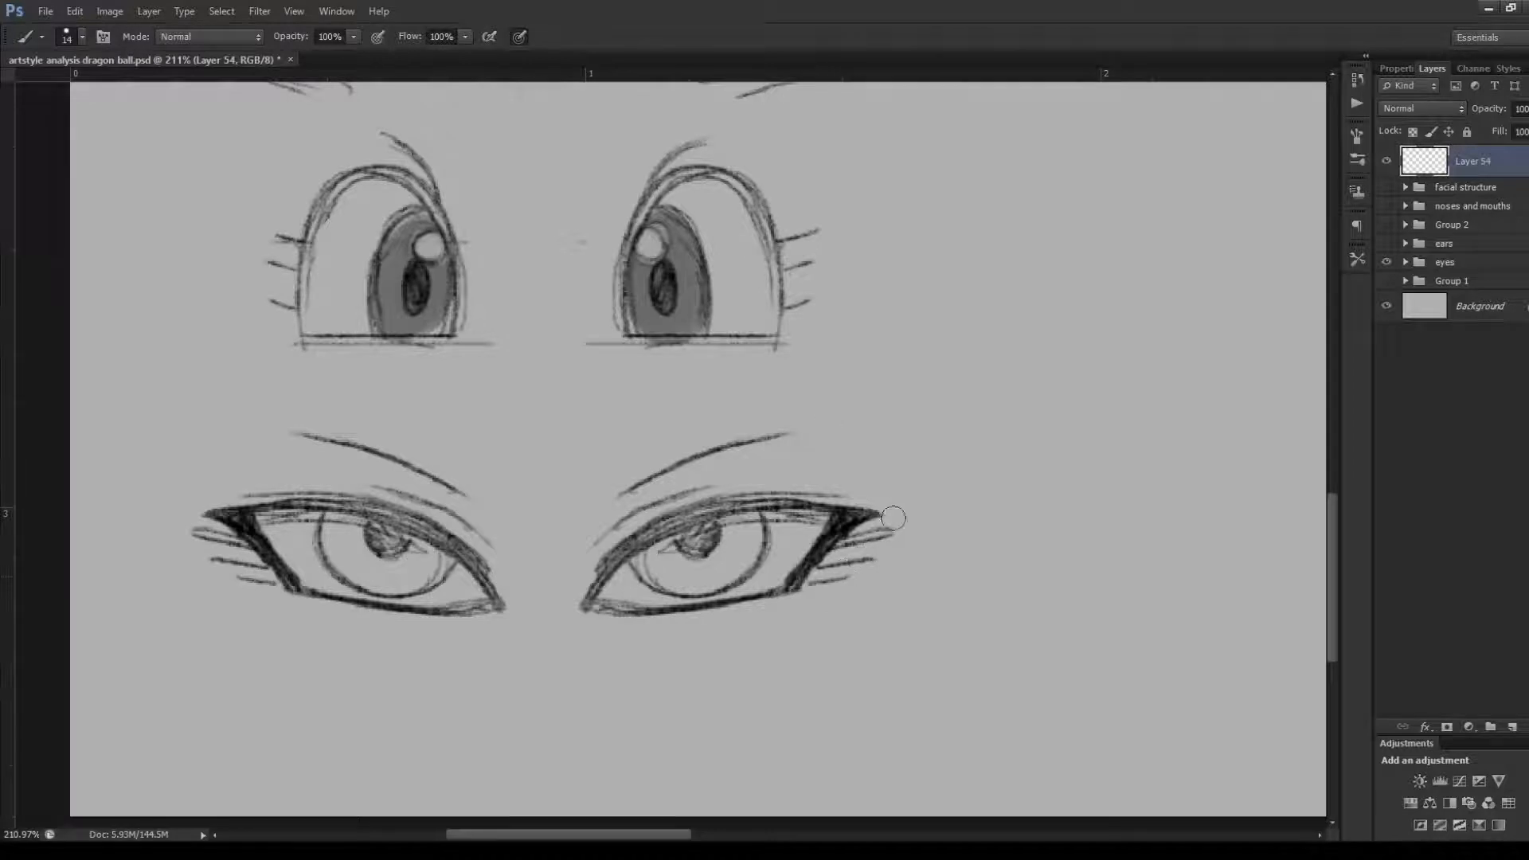
Trace the sixth row's right-hand upper lid out to its pointed tip and fill the thick outer wedge
mouse_move(591, 590)
left_mouse_down()
mouse_move(802, 504)
mouse_move(880, 510)
left_mouse_up()
mouse_move(793, 588)
left_mouse_down()
mouse_move(853, 513)
mouse_move(805, 580)
left_mouse_up()
left_click_drag(841, 532, 813, 577)
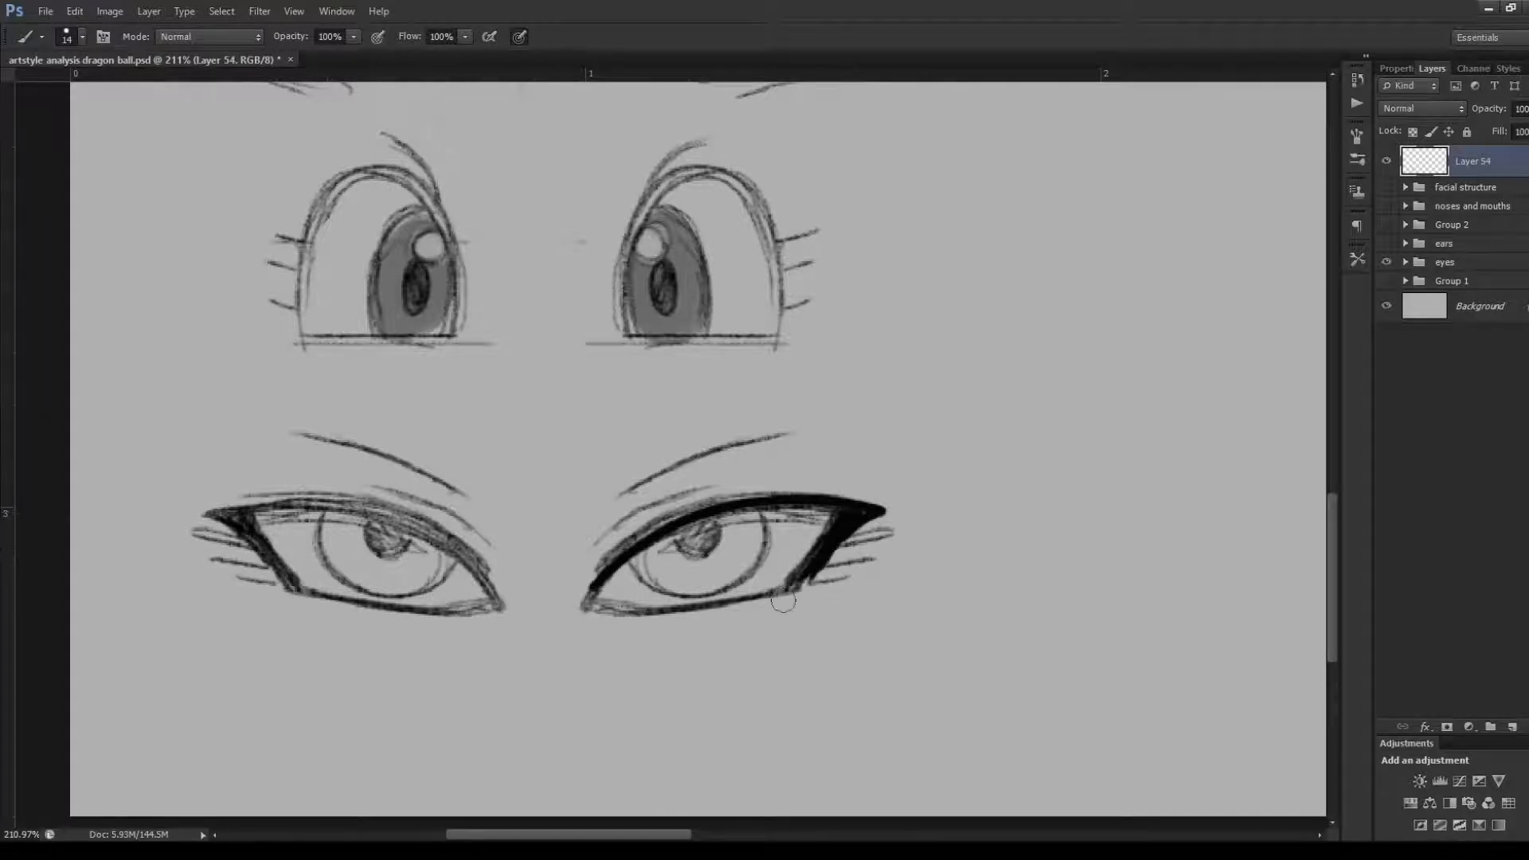
left_click_drag(804, 583, 782, 591)
Trace the lower lid, inner corner and iris of the sixth row's right-hand eye, and fill its pupil
left_click_drag(1333, 552, 1290, 547)
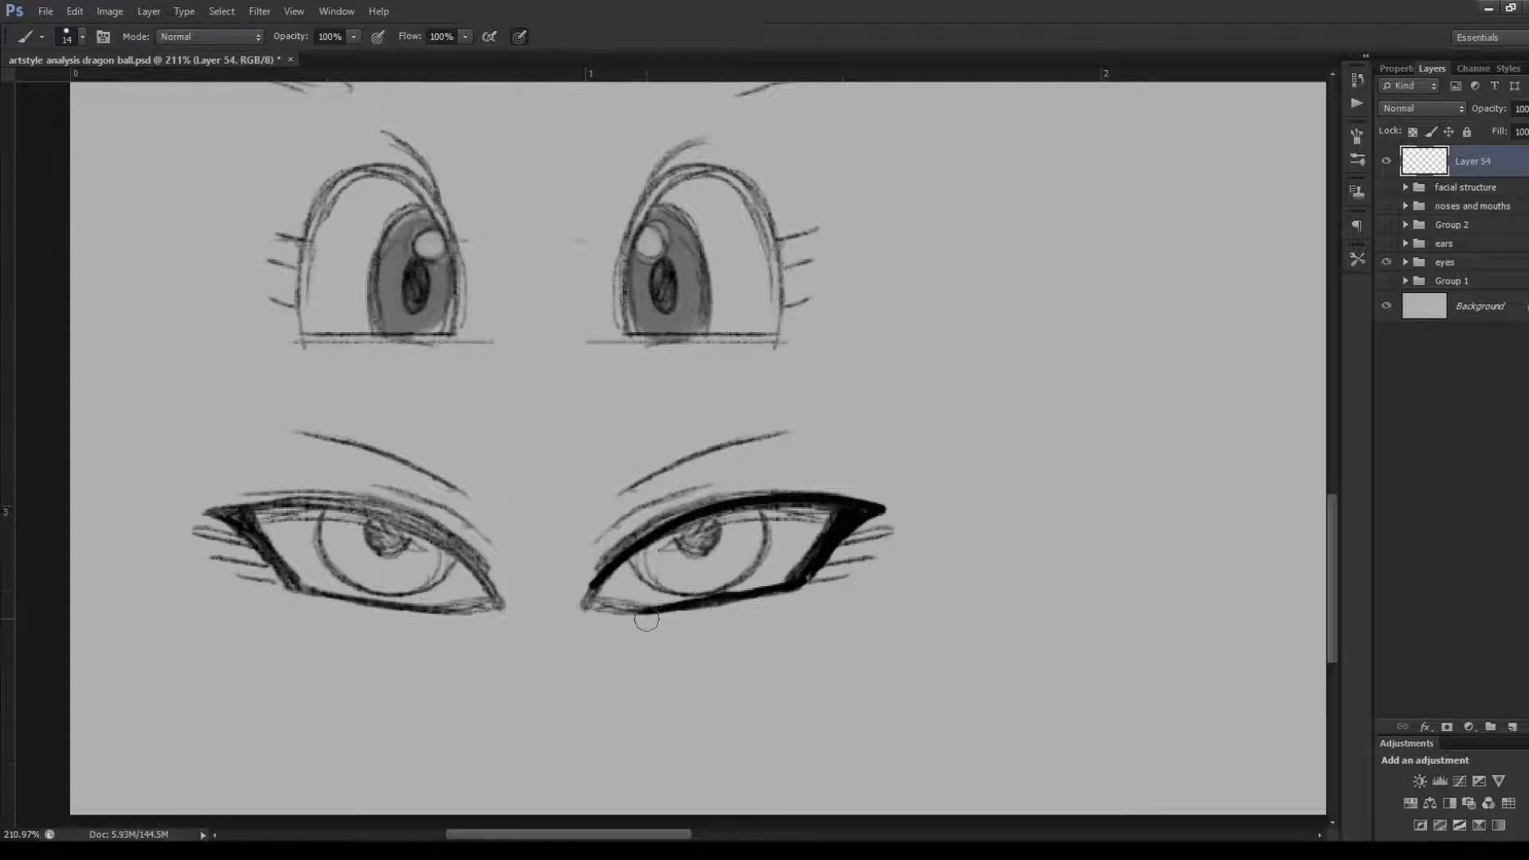
left_click_drag(647, 620, 593, 611)
left_click_drag(605, 575, 589, 603)
mouse_move(637, 562)
left_mouse_down()
mouse_move(672, 595)
mouse_move(636, 576)
mouse_move(760, 576)
mouse_move(729, 595)
mouse_move(754, 513)
mouse_move(760, 536)
mouse_move(740, 587)
left_mouse_up()
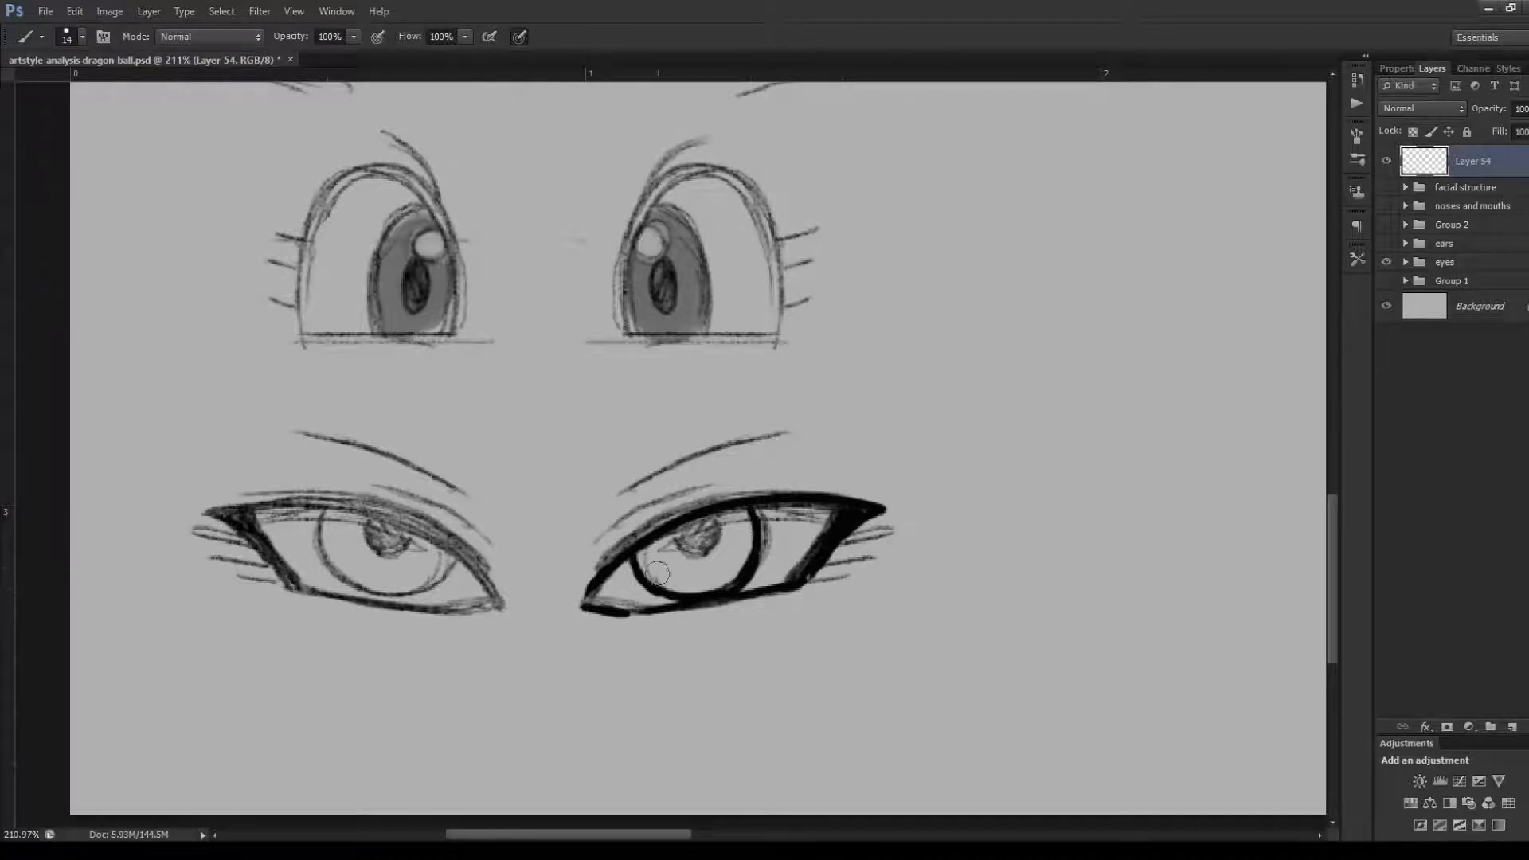
mouse_move(679, 532)
left_mouse_down()
mouse_move(699, 549)
mouse_move(709, 519)
left_mouse_up()
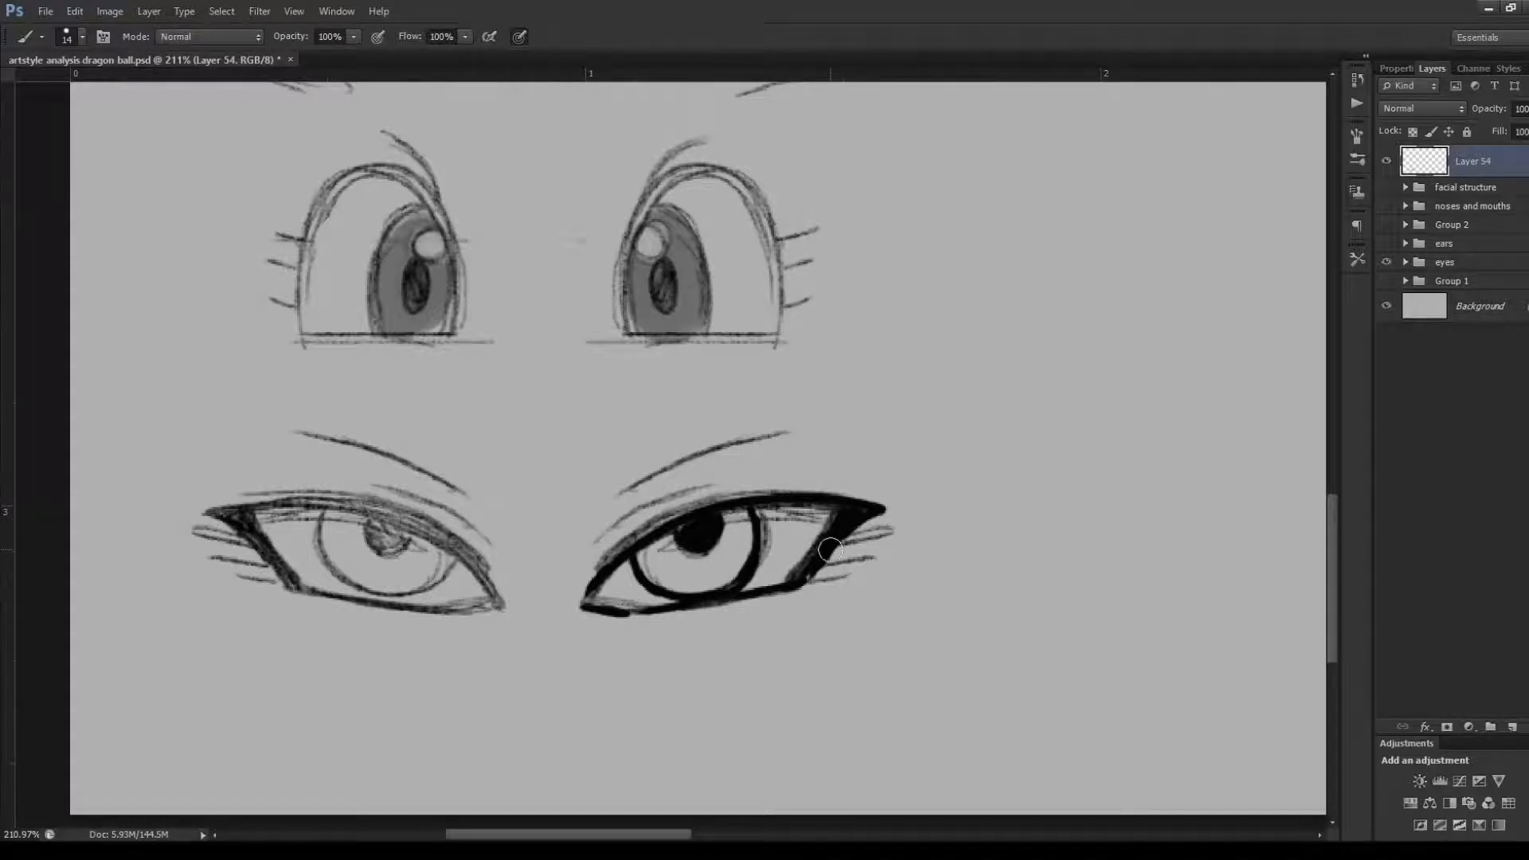
Trace the outer lashes, eyelid crease and thin brow of the sixth row's right-hand eye
left_click_drag(888, 534, 806, 581)
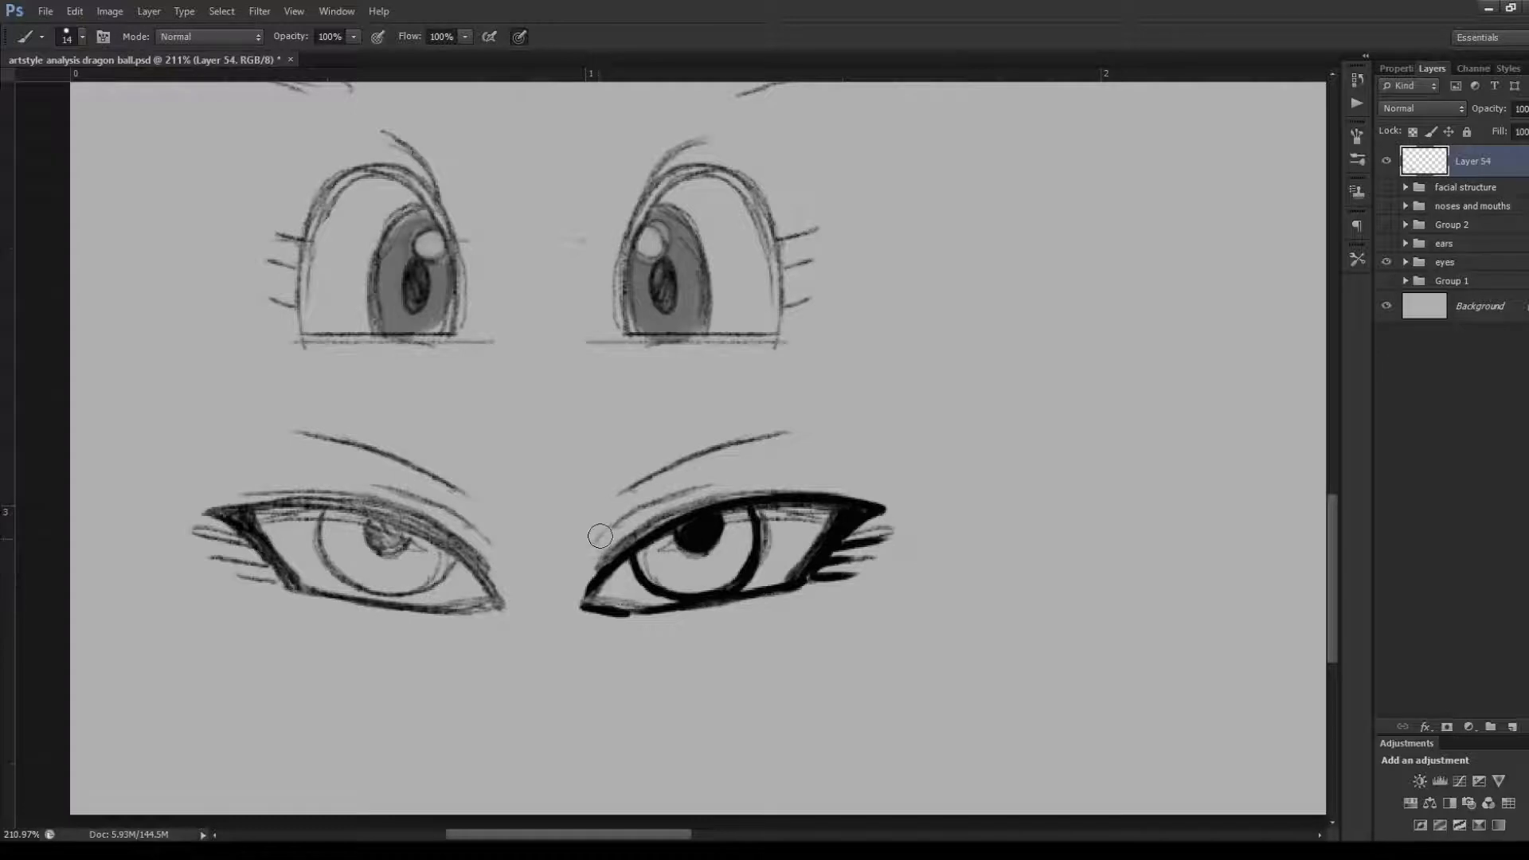
left_click_drag(599, 539, 711, 481)
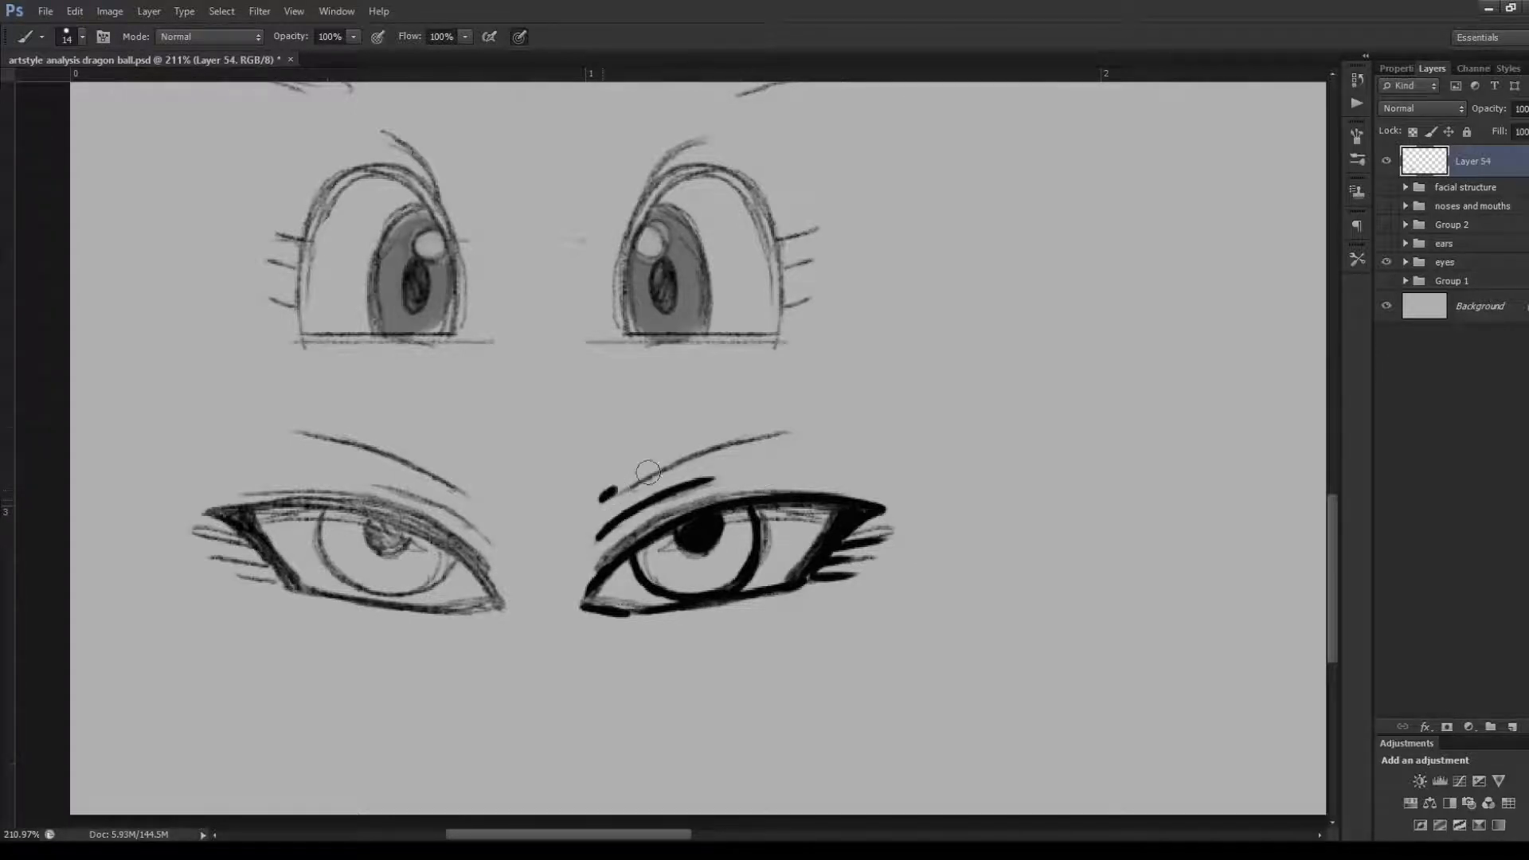
left_click_drag(602, 500, 790, 428)
Undo all the tracing on the sixth row's right-hand eye and brow
key("ctrl+alt+z")
key("ctrl+alt+z")
key("ctrl+alt+z")
key("ctrl+alt+z")
key("ctrl+alt+z")
key("ctrl+alt+z")
key("ctrl+alt+z")
key("ctrl+alt+z")
key("ctrl+alt+z")
key("ctrl+alt+z")
key("ctrl+alt+z")
key("ctrl+alt+z")
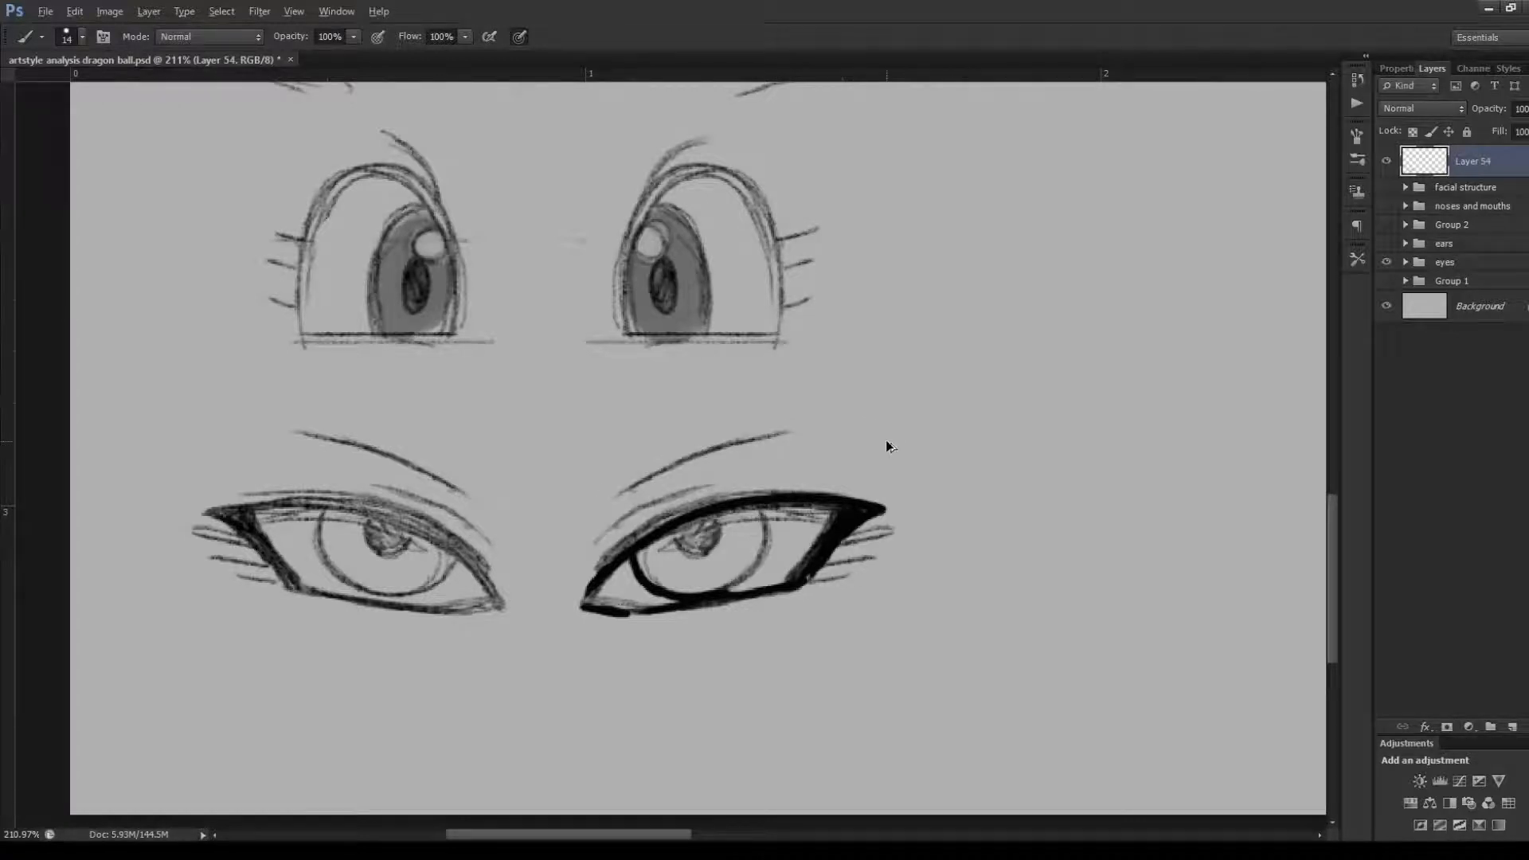
key("ctrl+alt+z")
key("ctrl+alt+z")
key("ctrl+alt+z")
key("ctrl+alt+z")
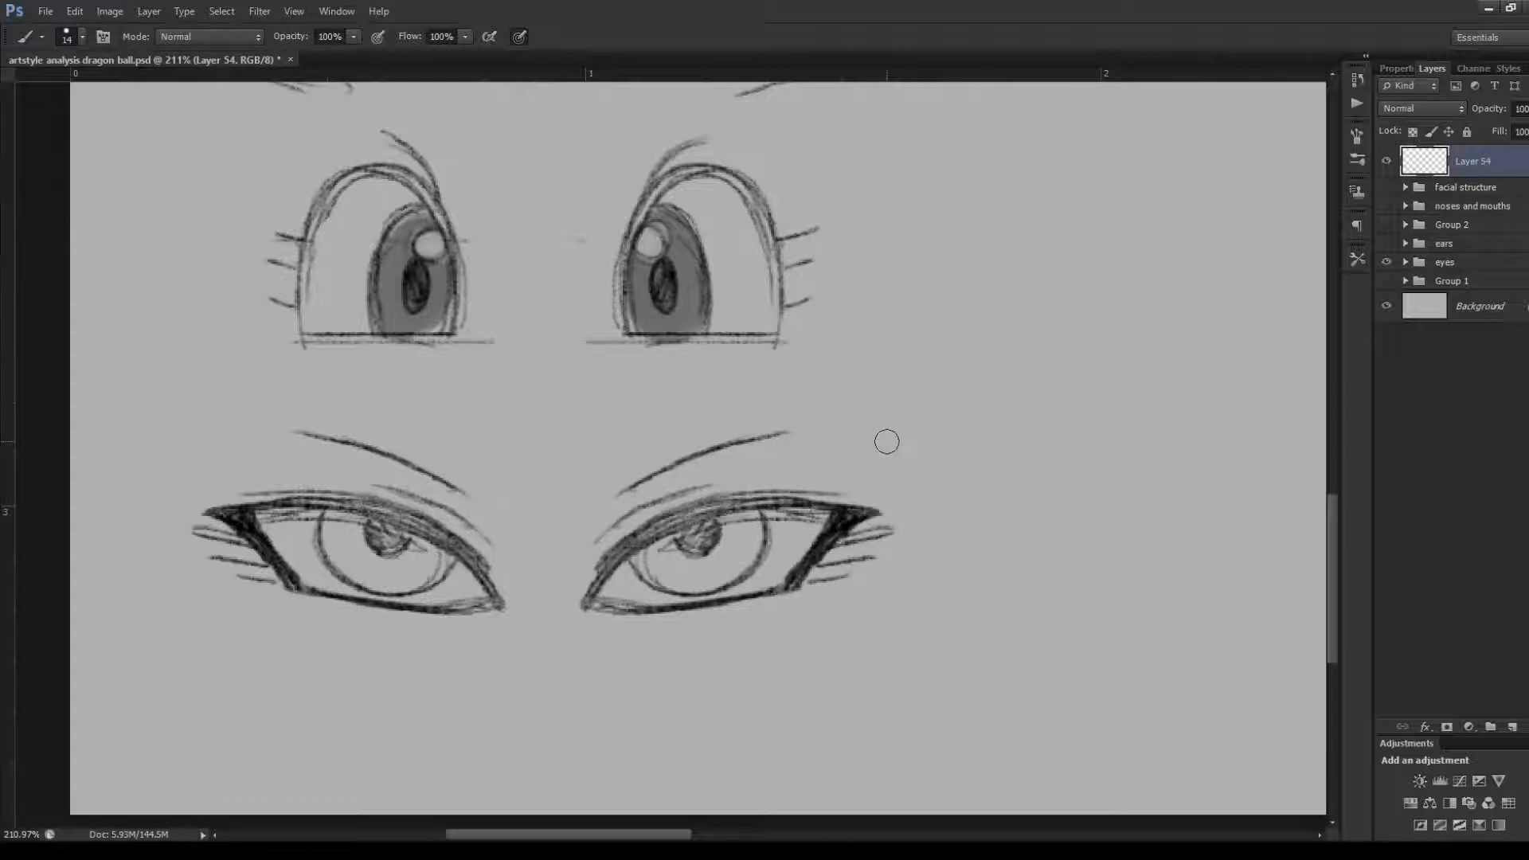
Draw a simplified eye outline beside the sixth row with a curved top, flat base and filled slanted outer wedge
mouse_move(934, 532)
left_mouse_down()
mouse_move(1158, 466)
mouse_move(1092, 554)
mouse_move(1108, 552)
mouse_move(942, 564)
left_mouse_up()
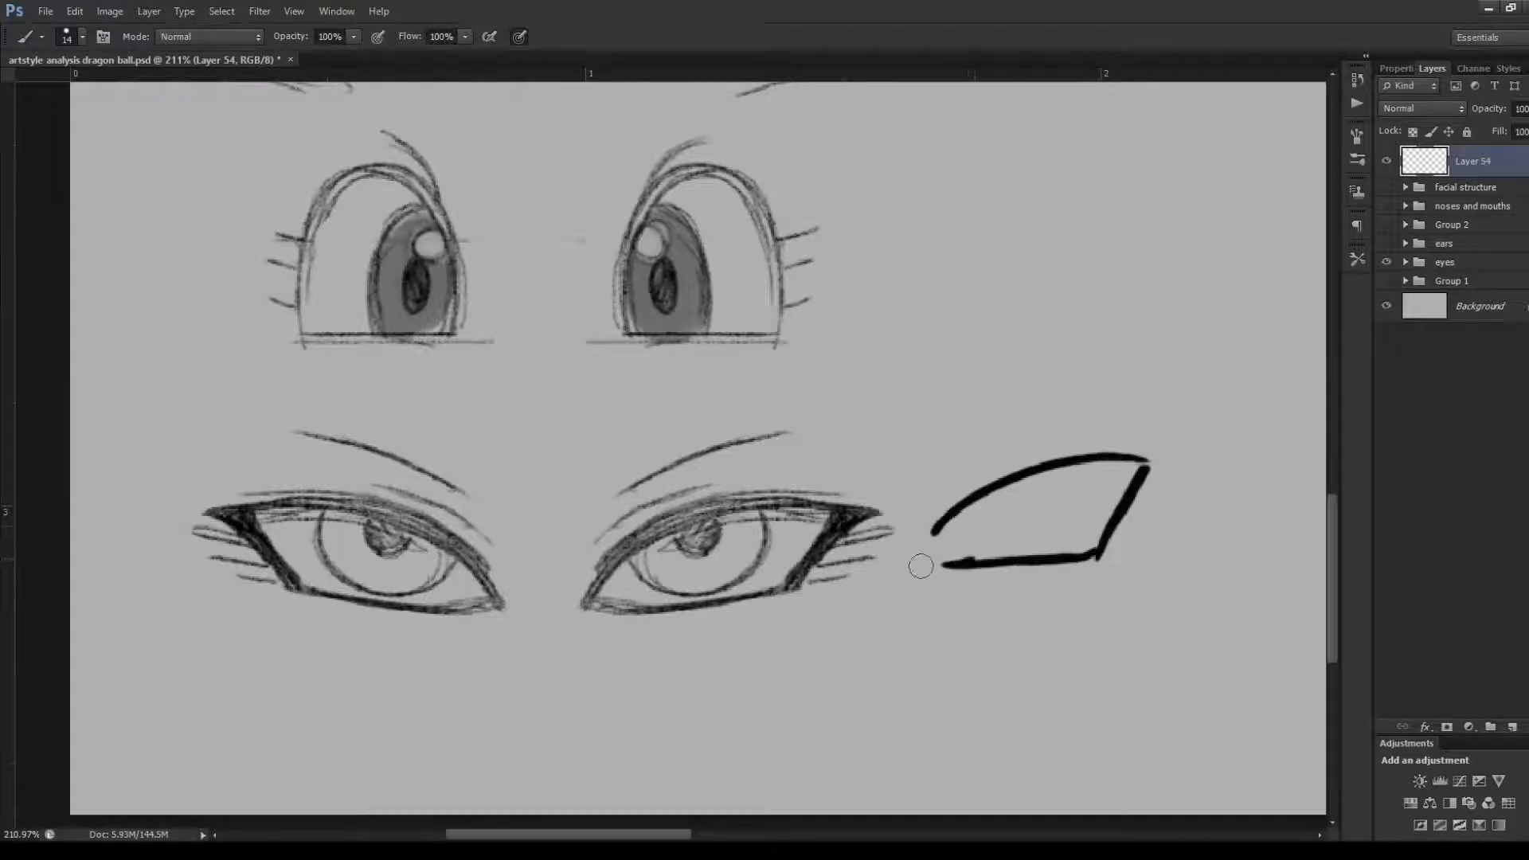
mouse_move(965, 503)
left_mouse_down()
mouse_move(917, 567)
mouse_move(995, 562)
left_mouse_up()
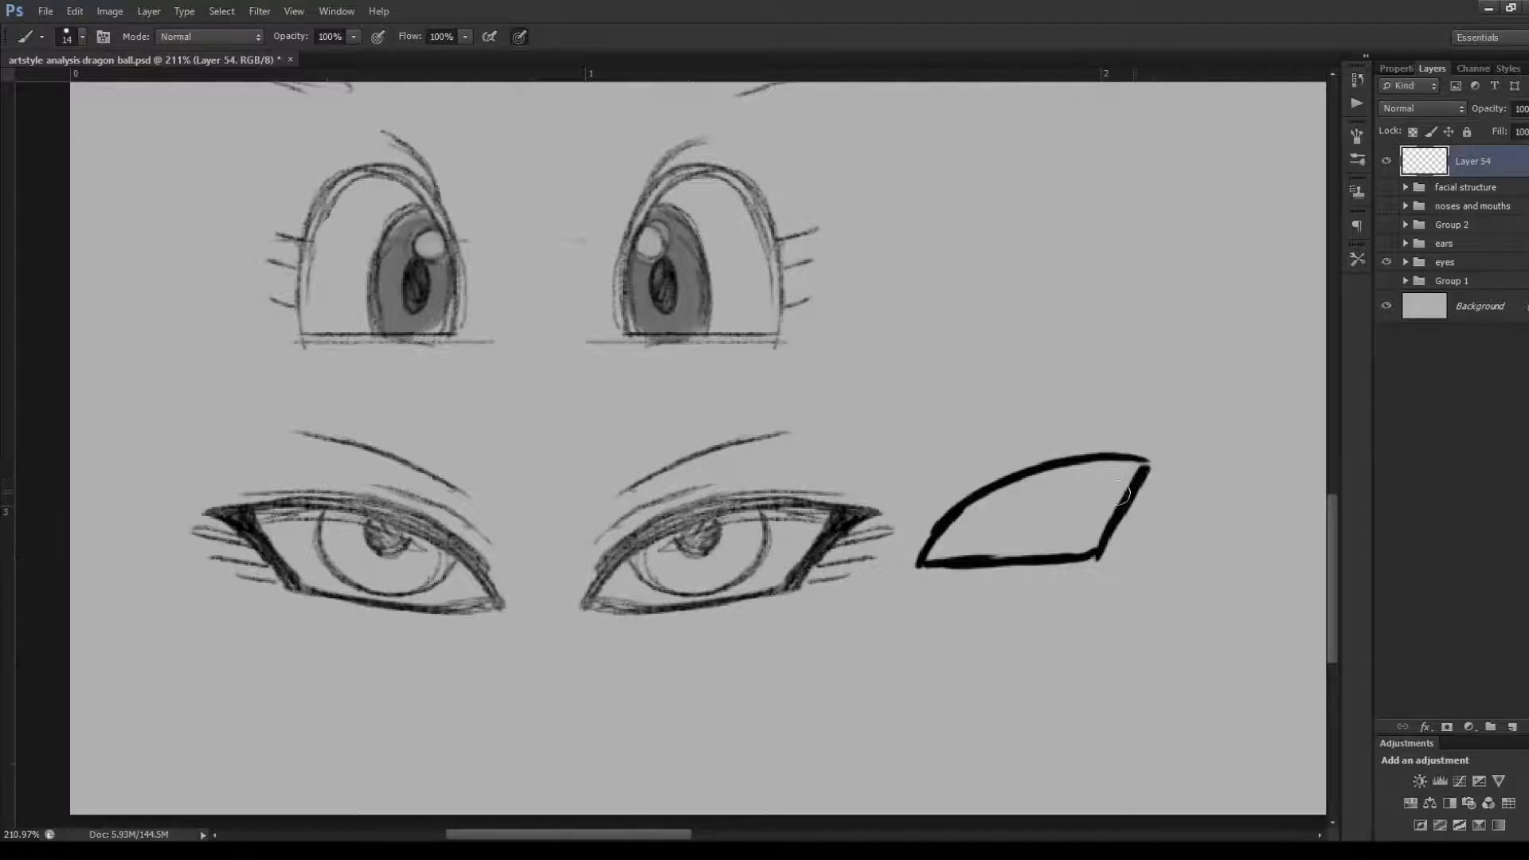
mouse_move(1102, 461)
left_mouse_down()
mouse_move(1180, 470)
mouse_move(1160, 470)
mouse_move(1099, 559)
left_mouse_up()
left_click_drag(1152, 473, 1122, 516)
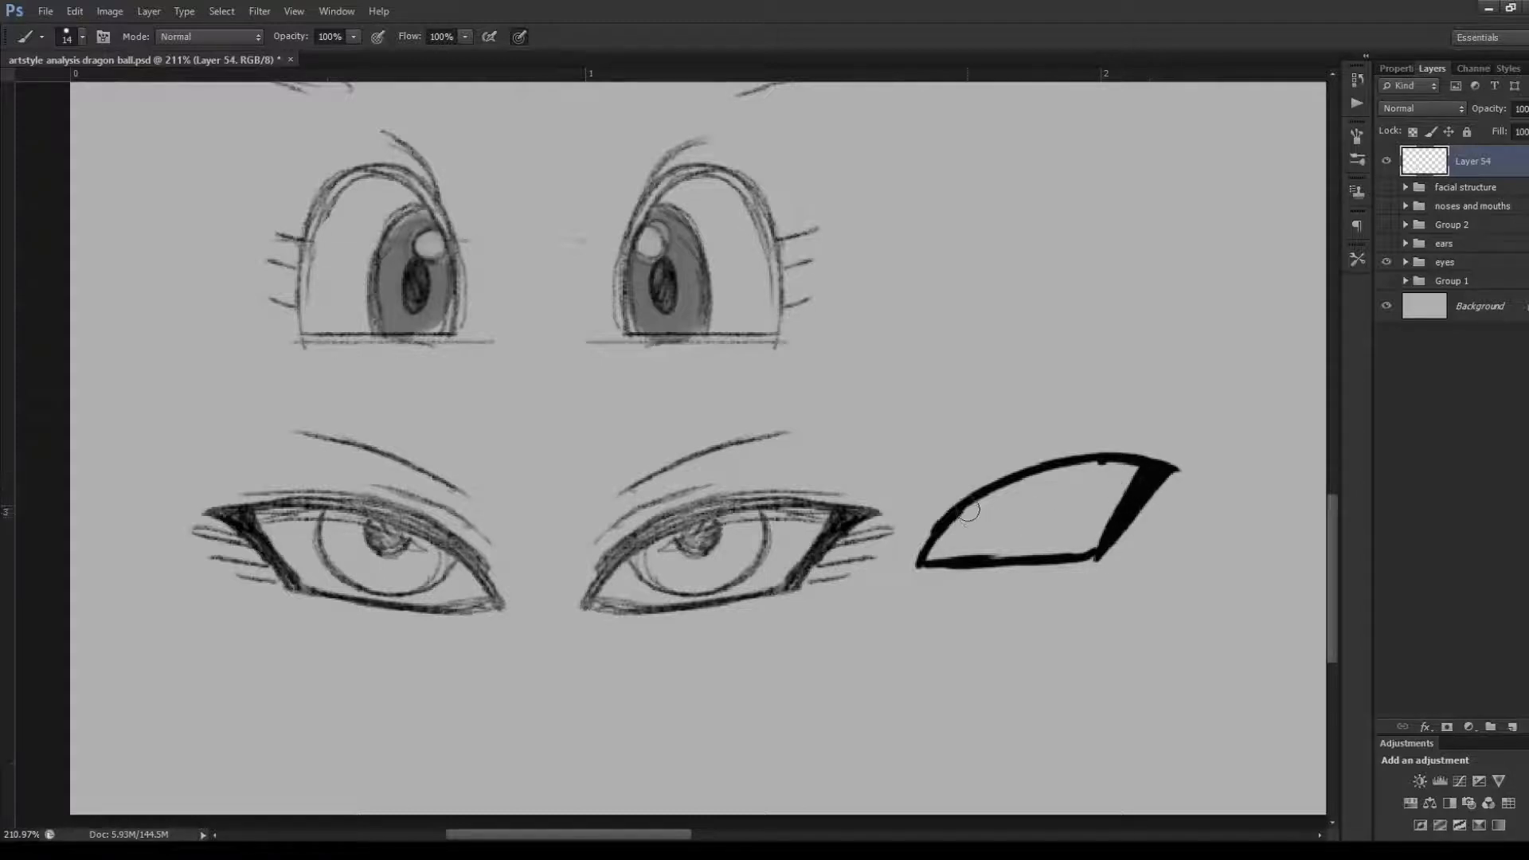
Add the partly hidden iris, a filled pupil and an eyelid crease to the simplified sixth-row eye
mouse_move(962, 514)
left_mouse_down()
mouse_move(1026, 552)
mouse_move(997, 540)
mouse_move(1072, 530)
left_mouse_up()
mouse_move(1096, 464)
left_mouse_down()
mouse_move(1088, 513)
mouse_move(987, 547)
left_mouse_up()
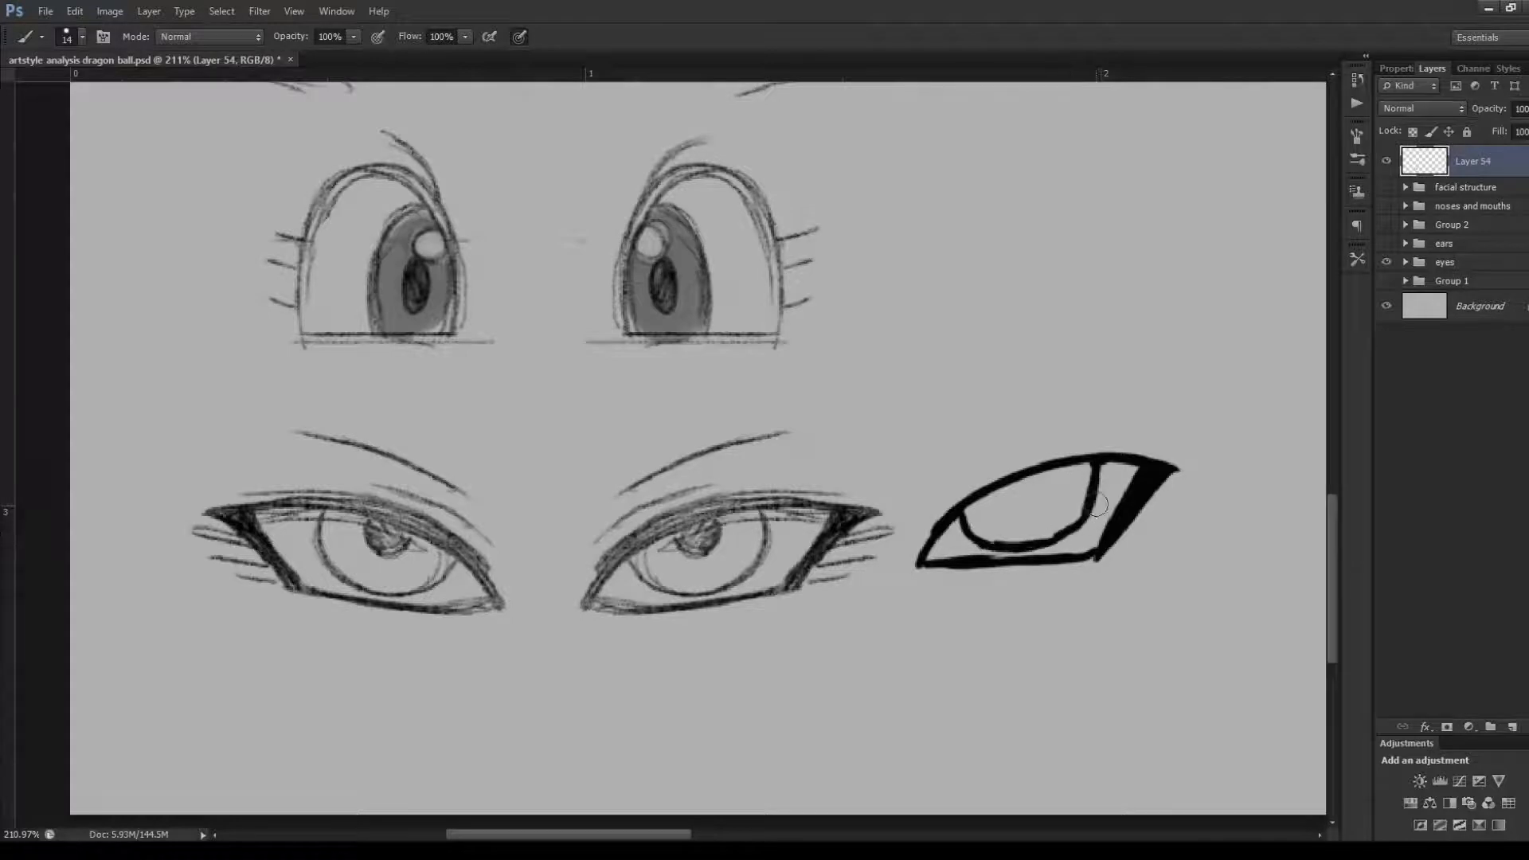
mouse_move(1009, 484)
left_mouse_down()
mouse_move(1053, 491)
mouse_move(1028, 487)
mouse_move(1080, 439)
left_mouse_up()
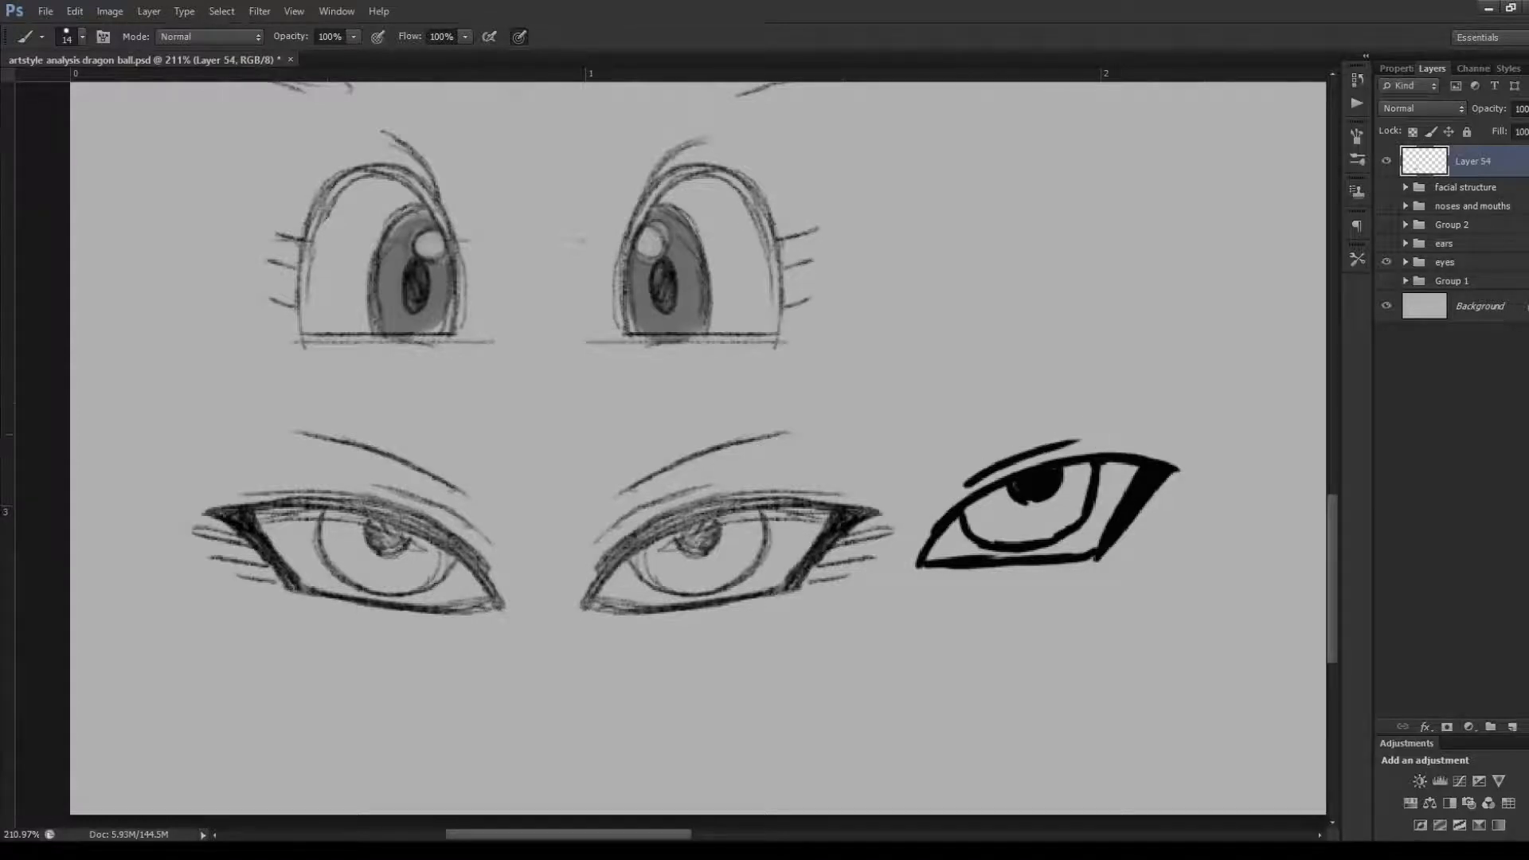
Draw a long thin brow above the simplified sixth-row eye, replacing the shorter one, and add outer lashes
left_click_drag(944, 470, 1055, 412)
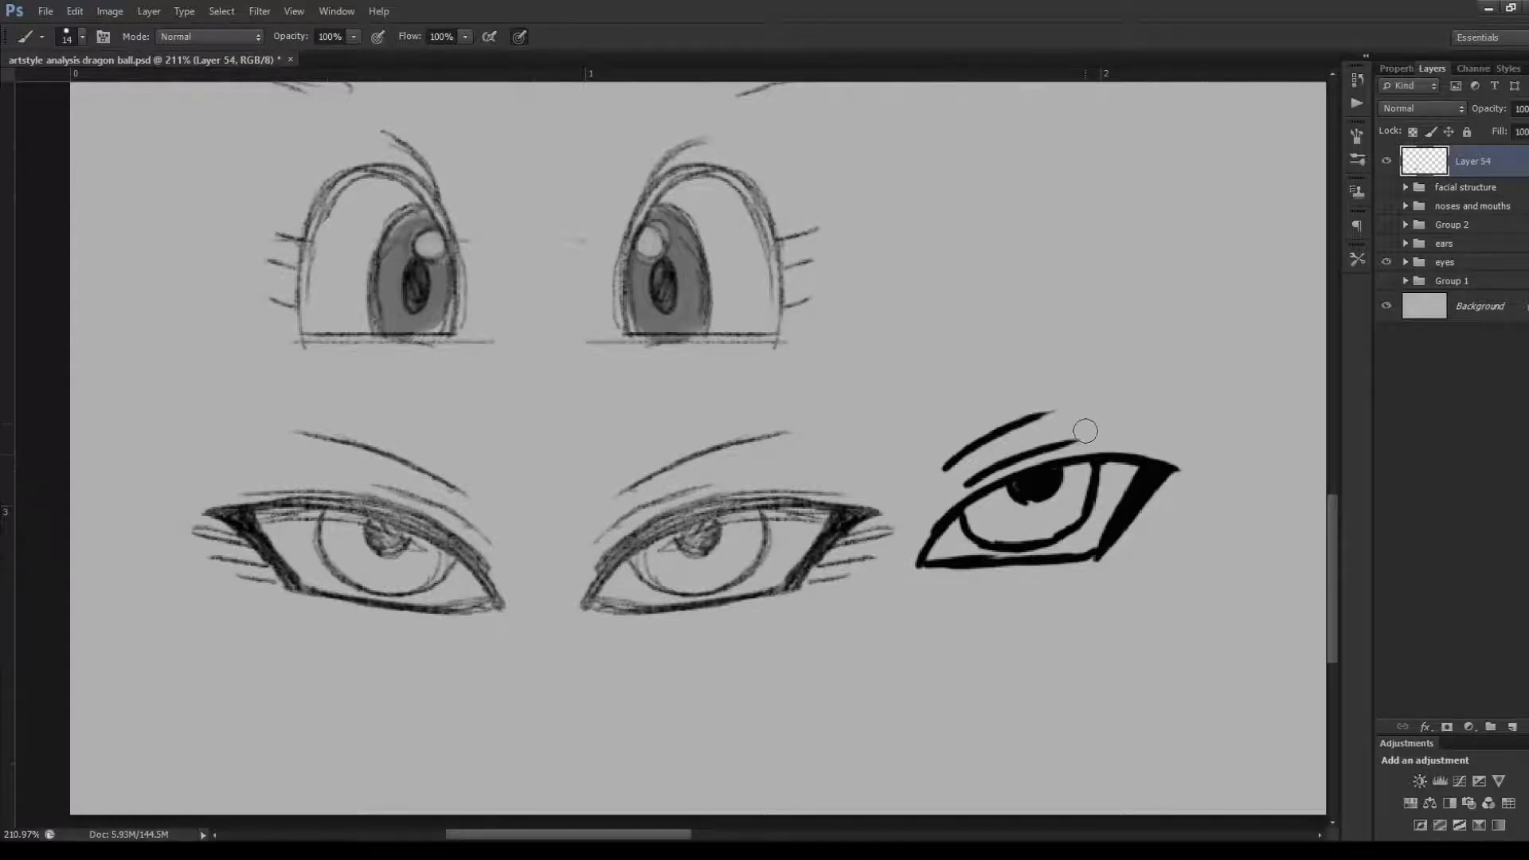
key("ctrl+z")
left_click_drag(946, 469, 1115, 399)
left_click_drag(1187, 489, 1135, 516)
left_click_drag(1171, 509, 1129, 531)
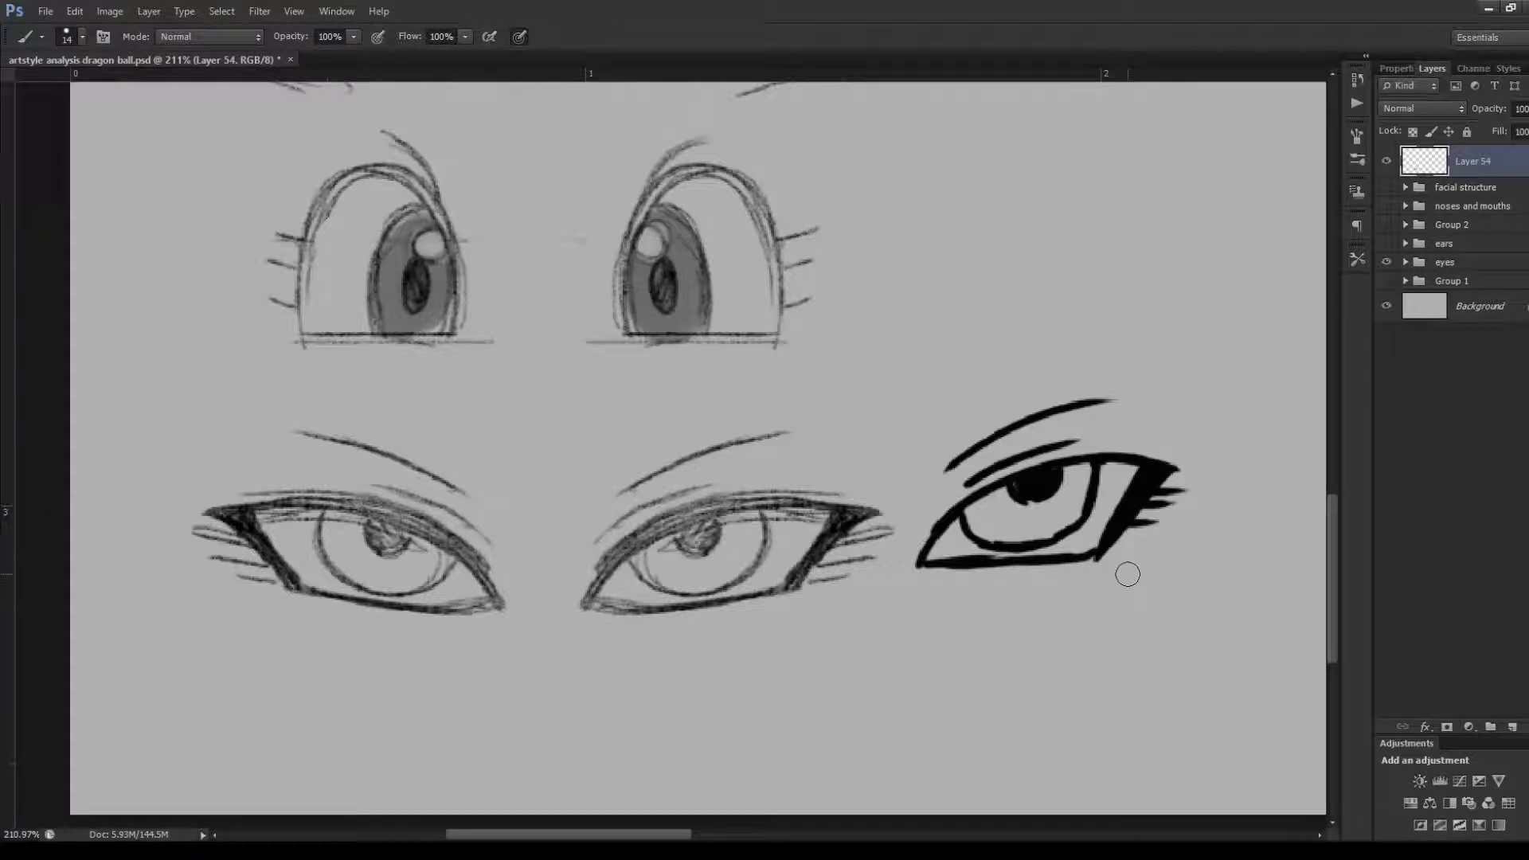
Try extra strokes around the outer corner, and undo the entire simplified eye beside the sixth row
mouse_move(1083, 567)
left_mouse_down()
mouse_move(1097, 510)
mouse_move(1168, 428)
left_mouse_up()
left_click_drag(1172, 442, 1118, 471)
key("ctrl+z")
key("ctrl+z")
key("ctrl+alt+z")
key("ctrl+alt+z")
key("ctrl+alt+z")
key("ctrl+alt+z")
key("ctrl+alt+z")
key("ctrl+alt+z")
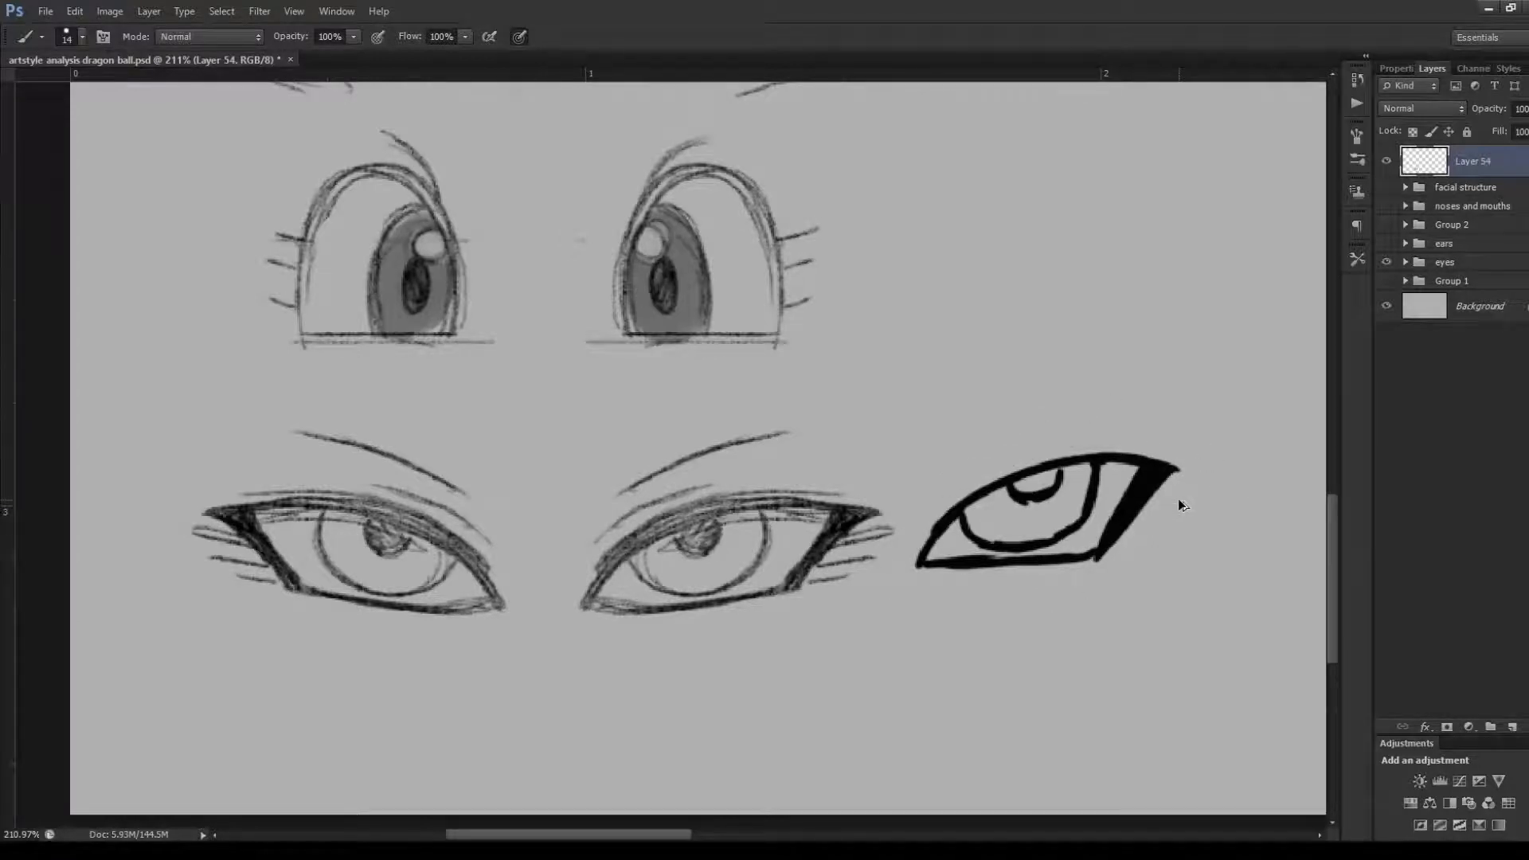
key("ctrl+alt+z")
key("ctrl+alt+z")
key("ctrl+alt+z")
key("ctrl+alt+z")
key("ctrl+alt+z")
key("ctrl+alt+z")
key("ctrl+alt+z")
key("ctrl+alt+z")
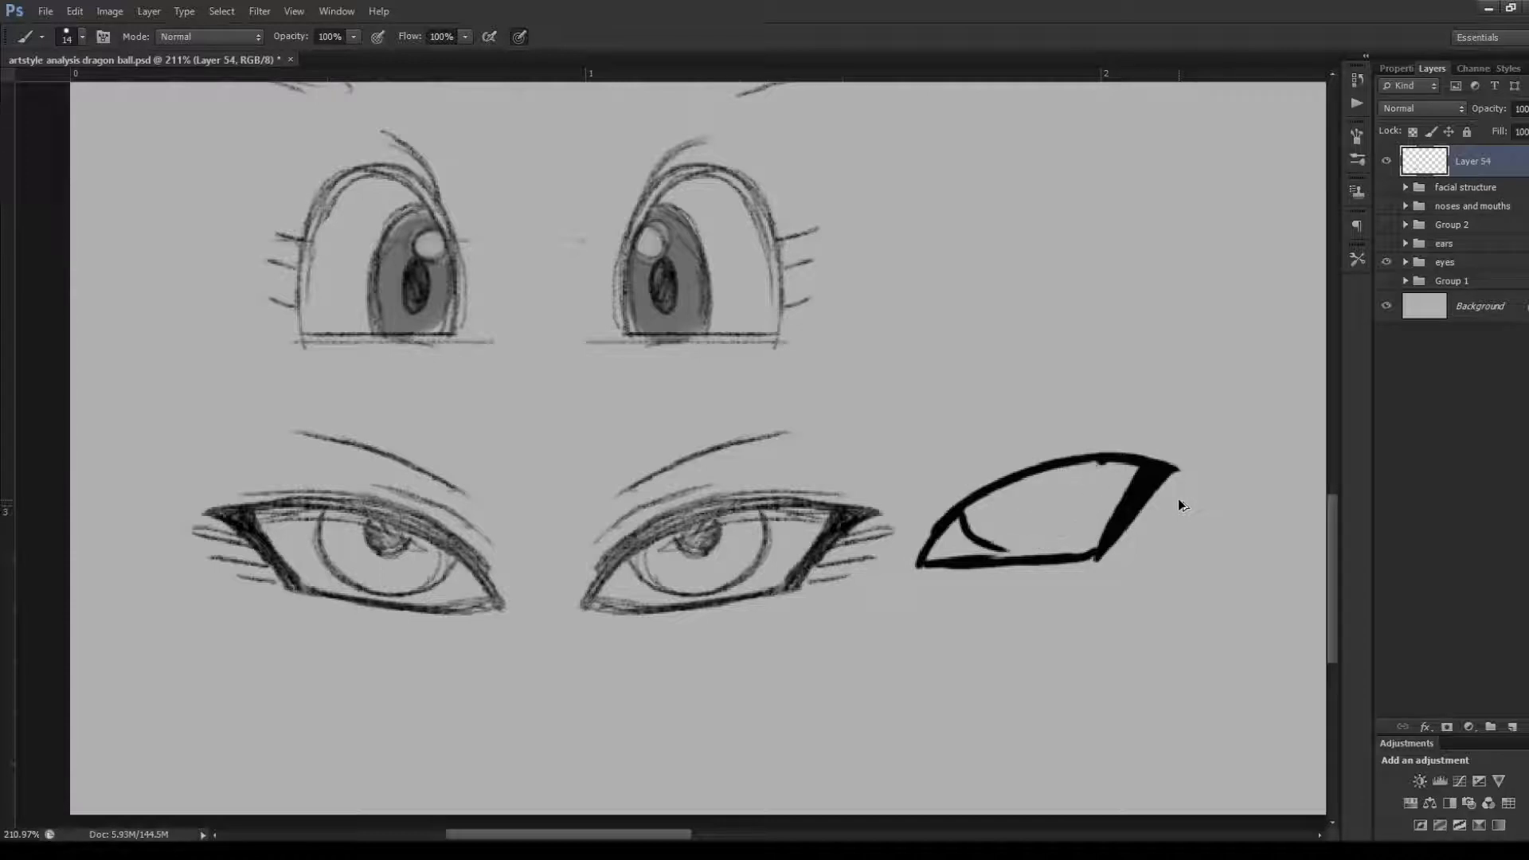
key("ctrl+alt+z")
key("ctrl+alt+z")
key("ctrl+alt+z")
key("ctrl+alt+z")
key("ctrl+alt+z")
key("ctrl+alt+z")
key("ctrl+alt+z")
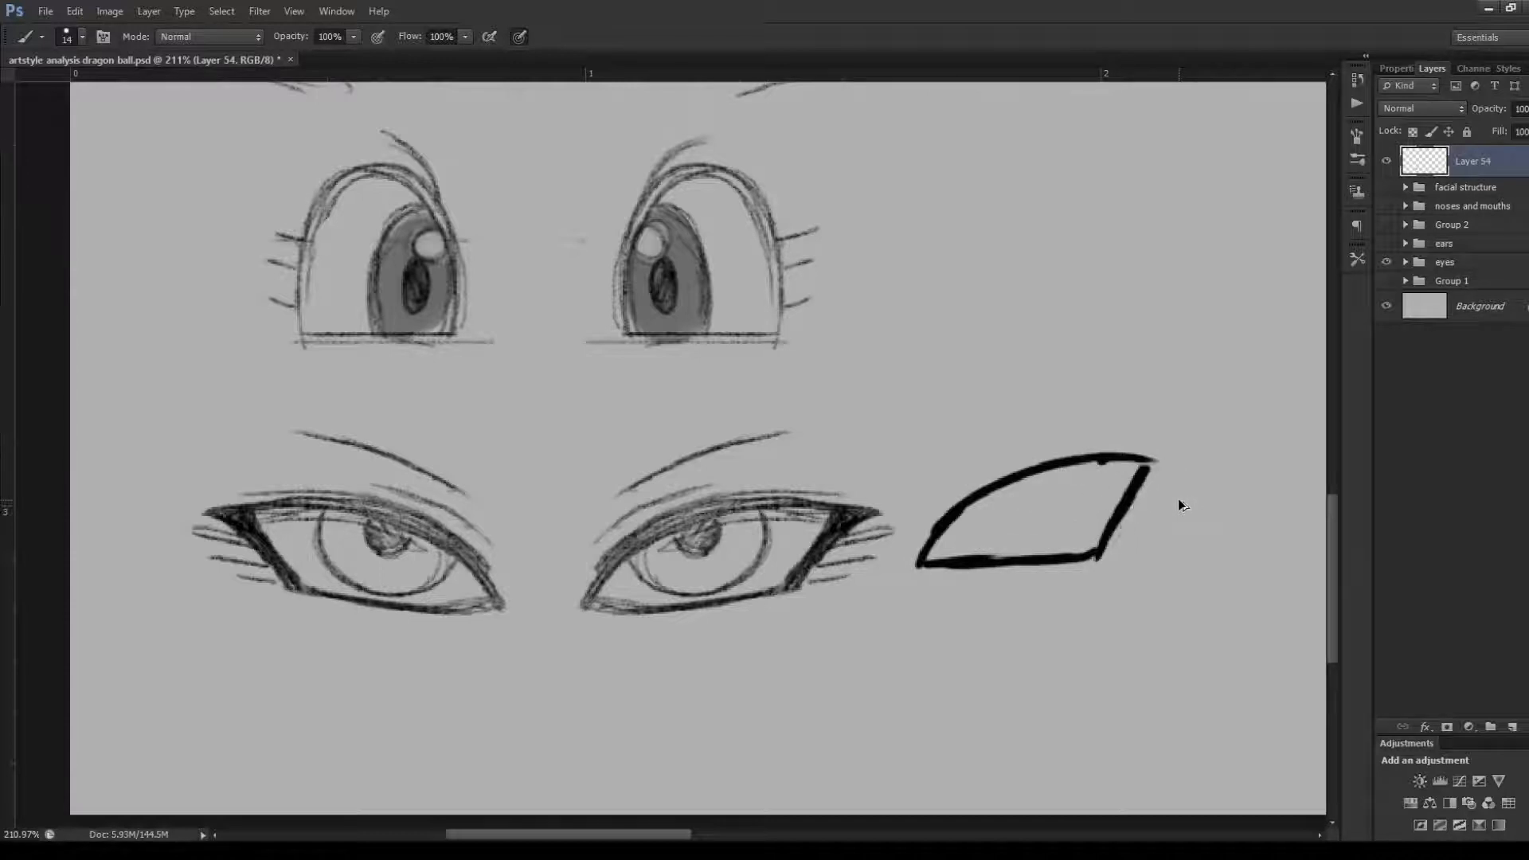
key("ctrl+alt+z")
key("ctrl+alt+z")
key("ctrl+alt+z")
key("ctrl+alt+z")
key("ctrl+alt+z")
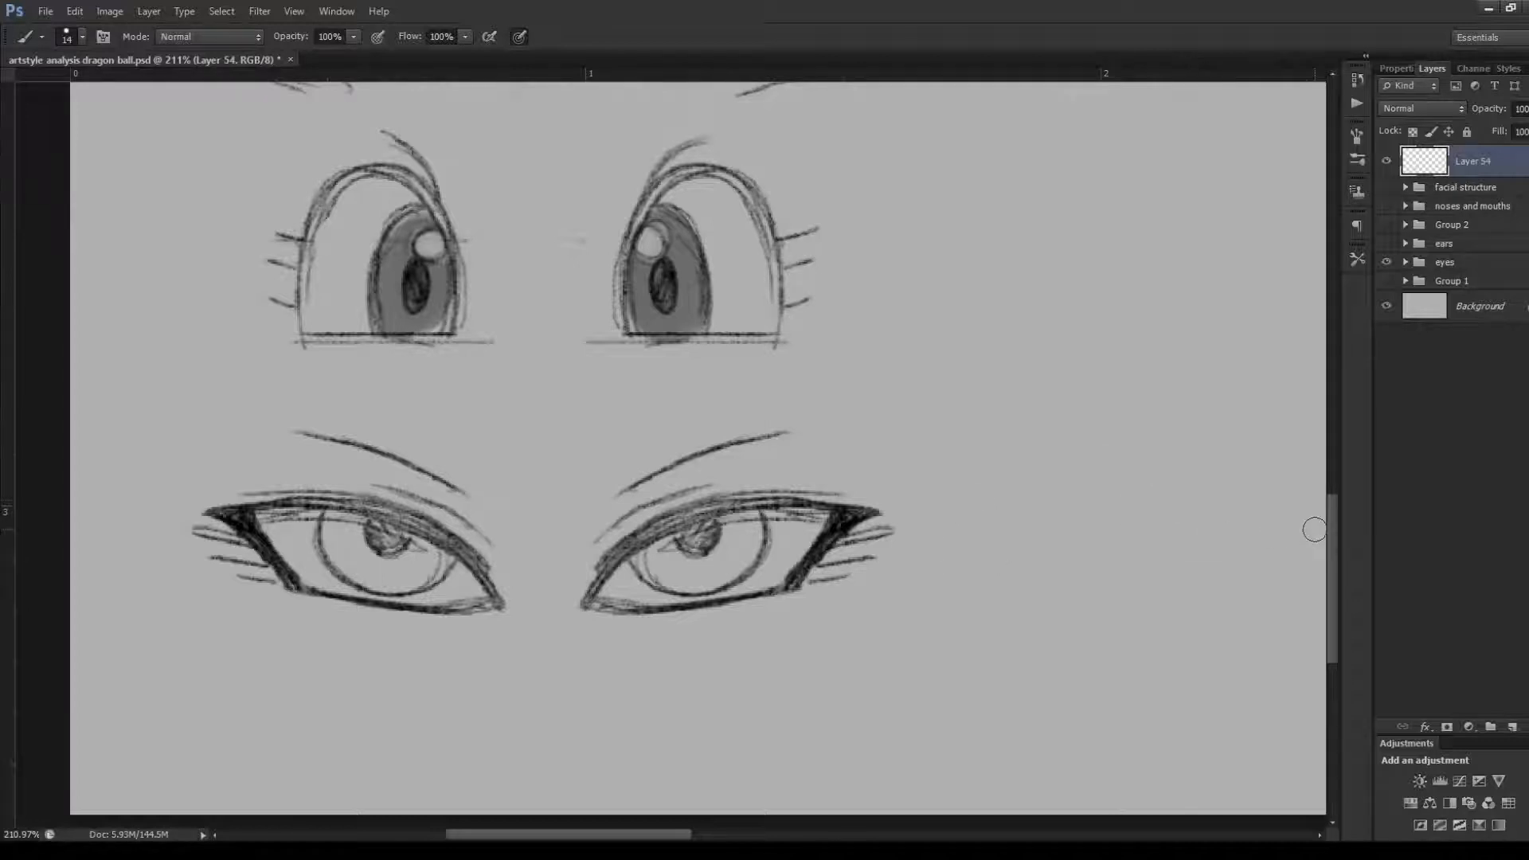
Reduce the brush size to 8 px for marking the pointed eyes at the top of the second column
scroll(1194, 554, "down", 7)
scroll(750, 350, "down", 2)
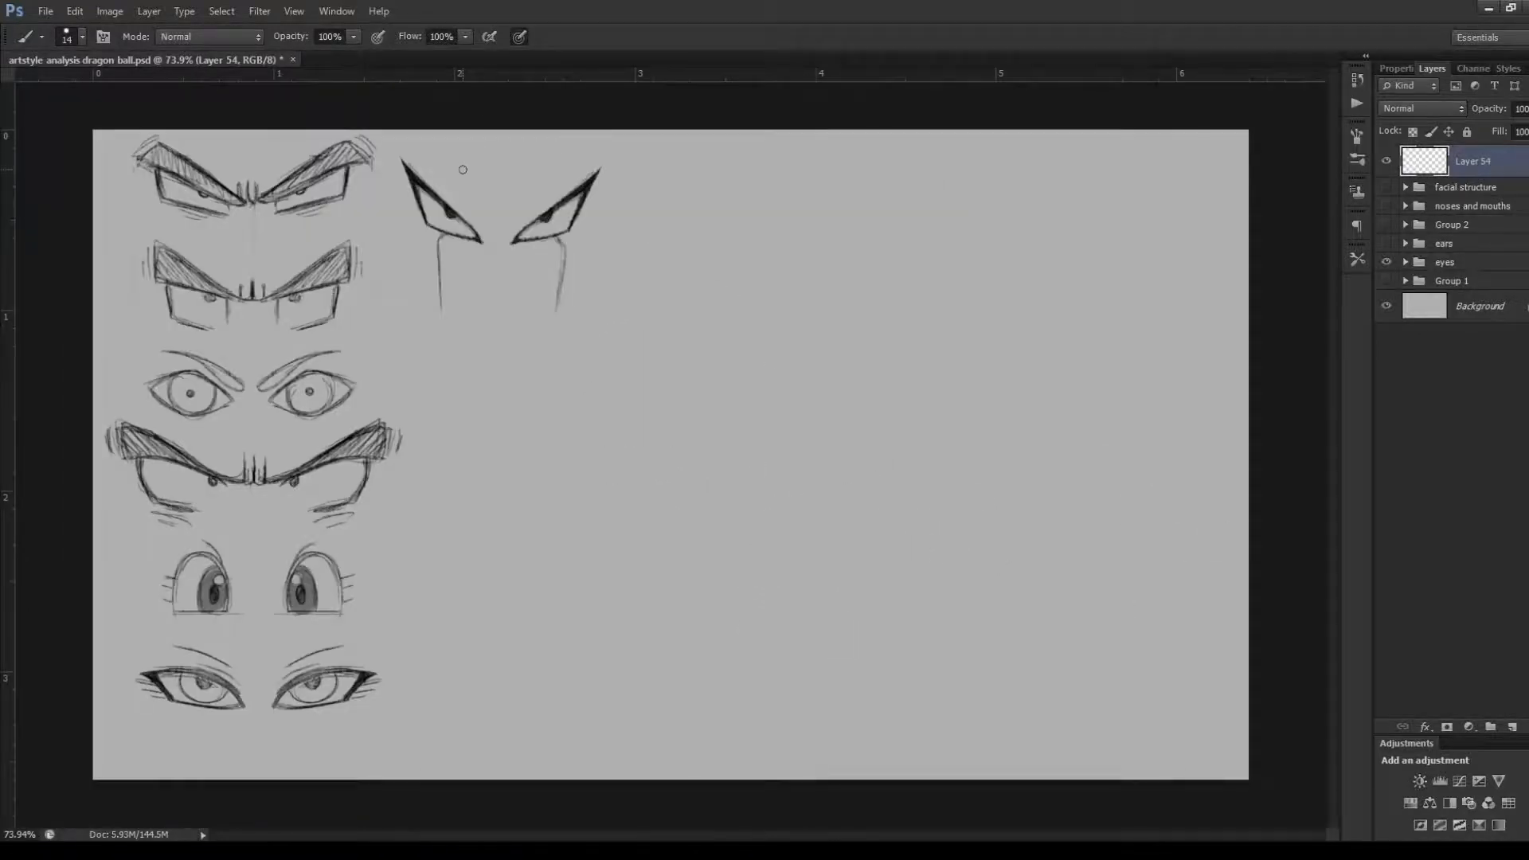
scroll(463, 170, "up", 3)
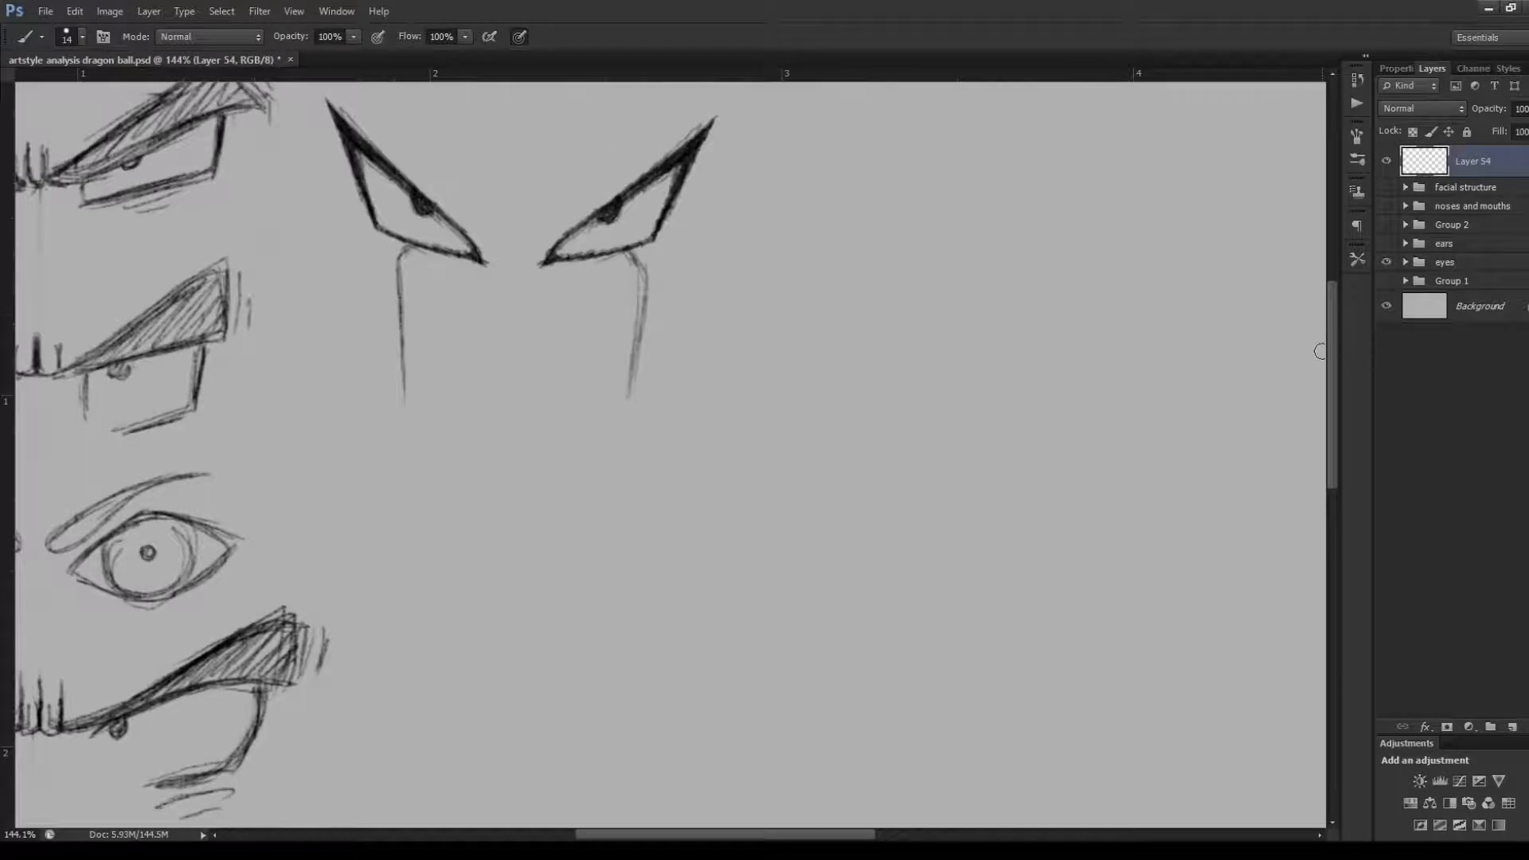
left_click_drag(1330, 341, 1328, 307)
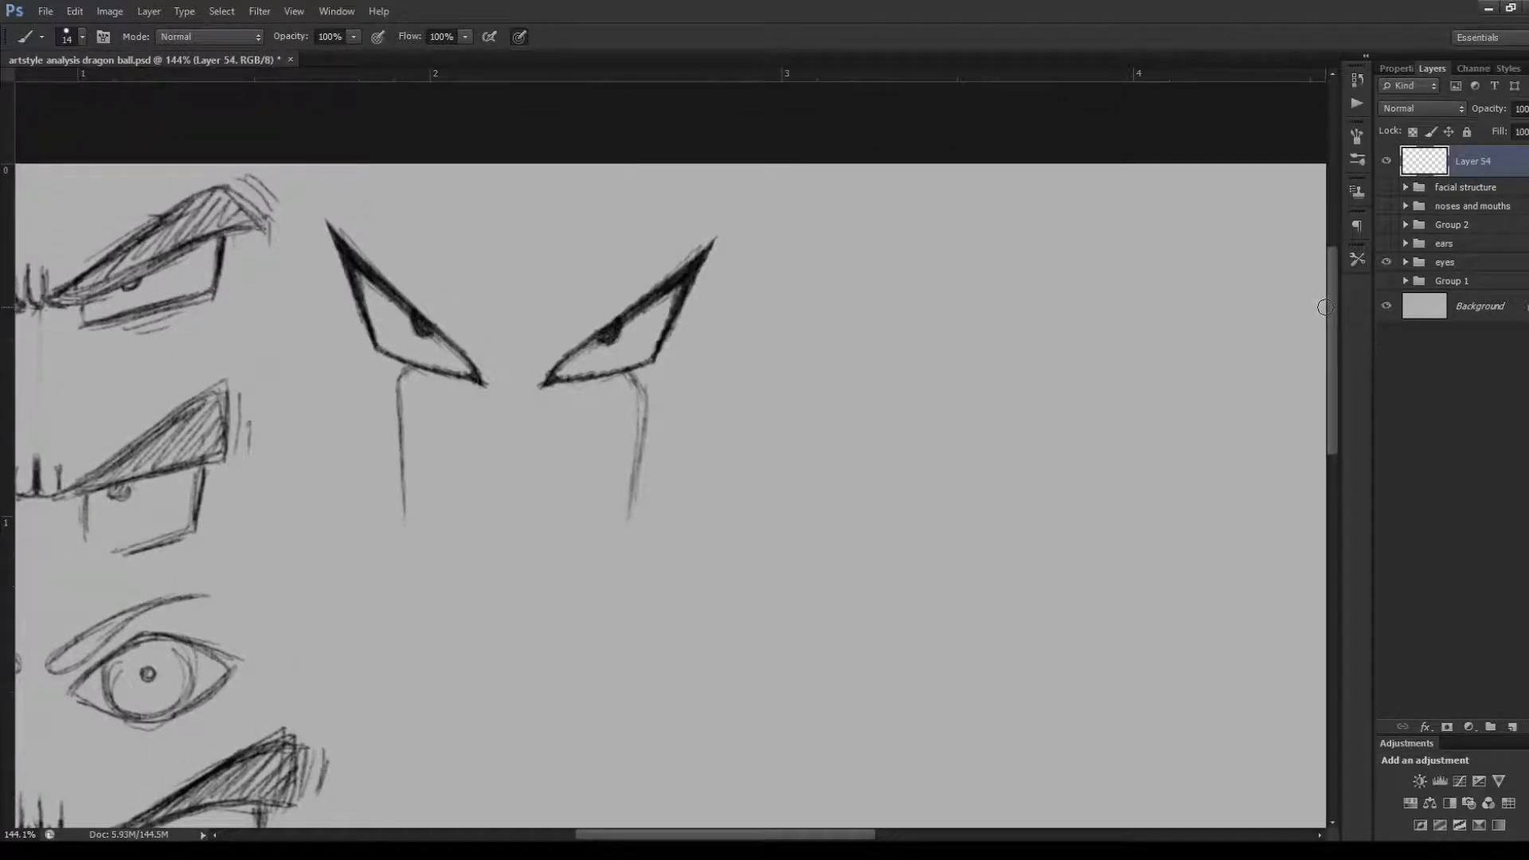
key("bracketleft")
key("bracketleft")
key("bracketleft")
Mark the outer and upper edges and circle the outer tip of the second column's right-hand eye, and undo the marks
left_click_drag(721, 244, 671, 362)
mouse_move(545, 361)
left_mouse_down()
mouse_move(704, 239)
mouse_move(661, 287)
mouse_move(736, 237)
left_mouse_up()
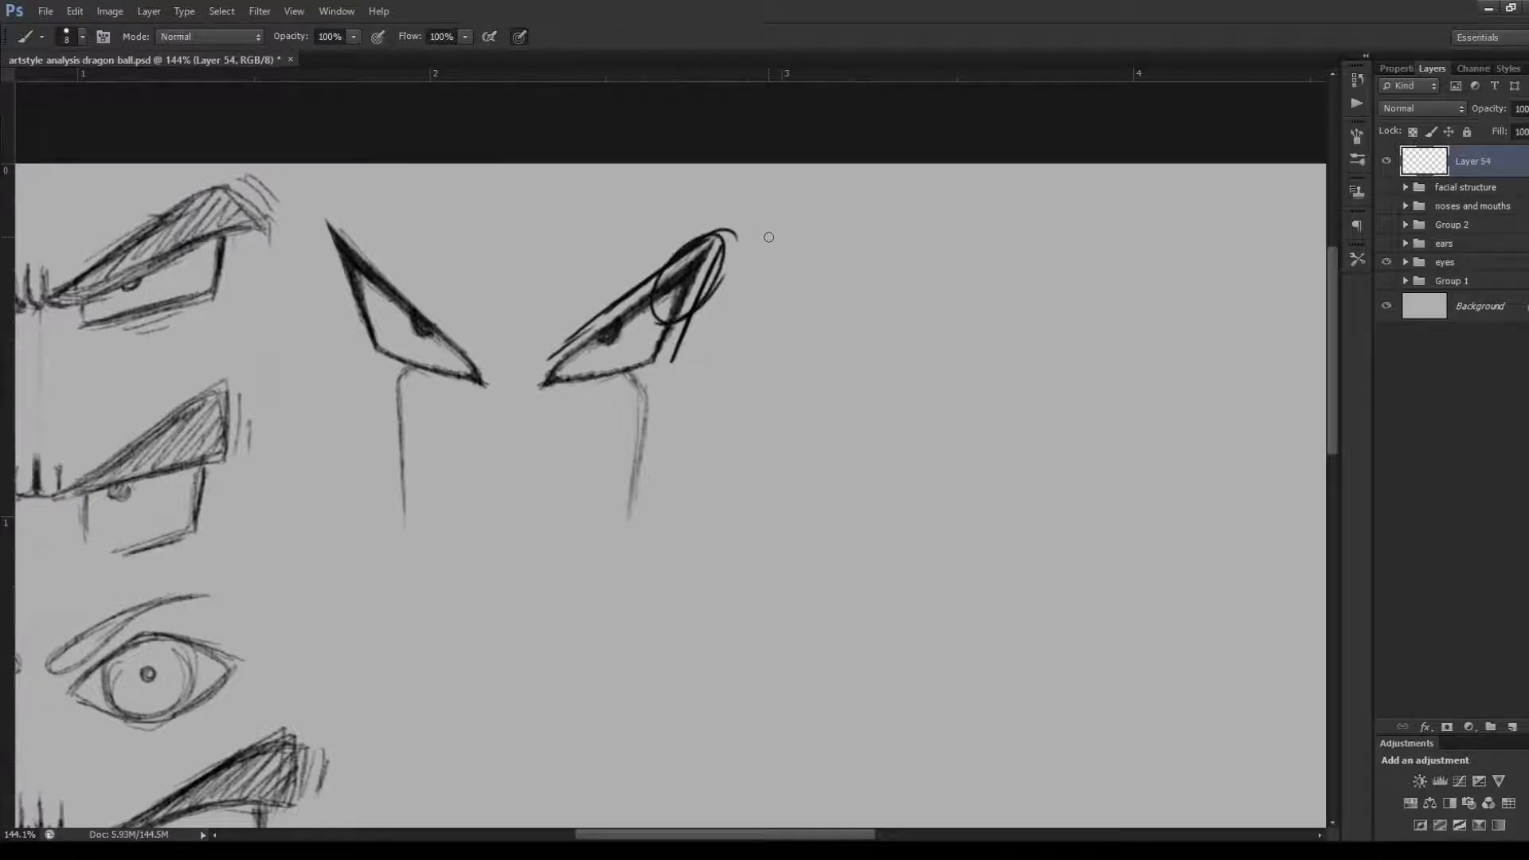
key("ctrl+alt+z")
key("ctrl+alt+z")
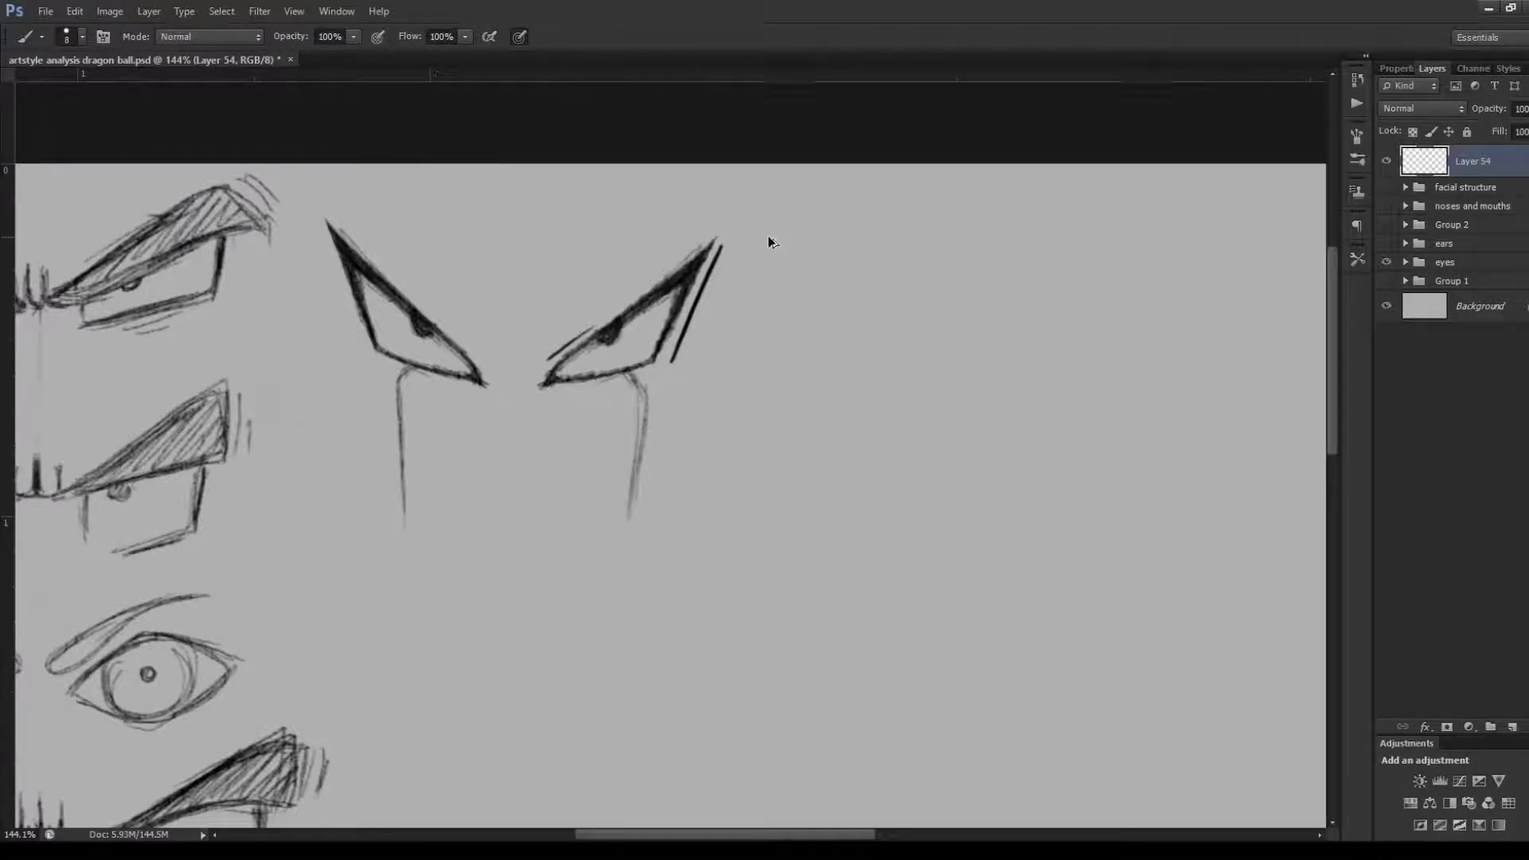
key("ctrl+alt+z")
key("ctrl+alt+z")
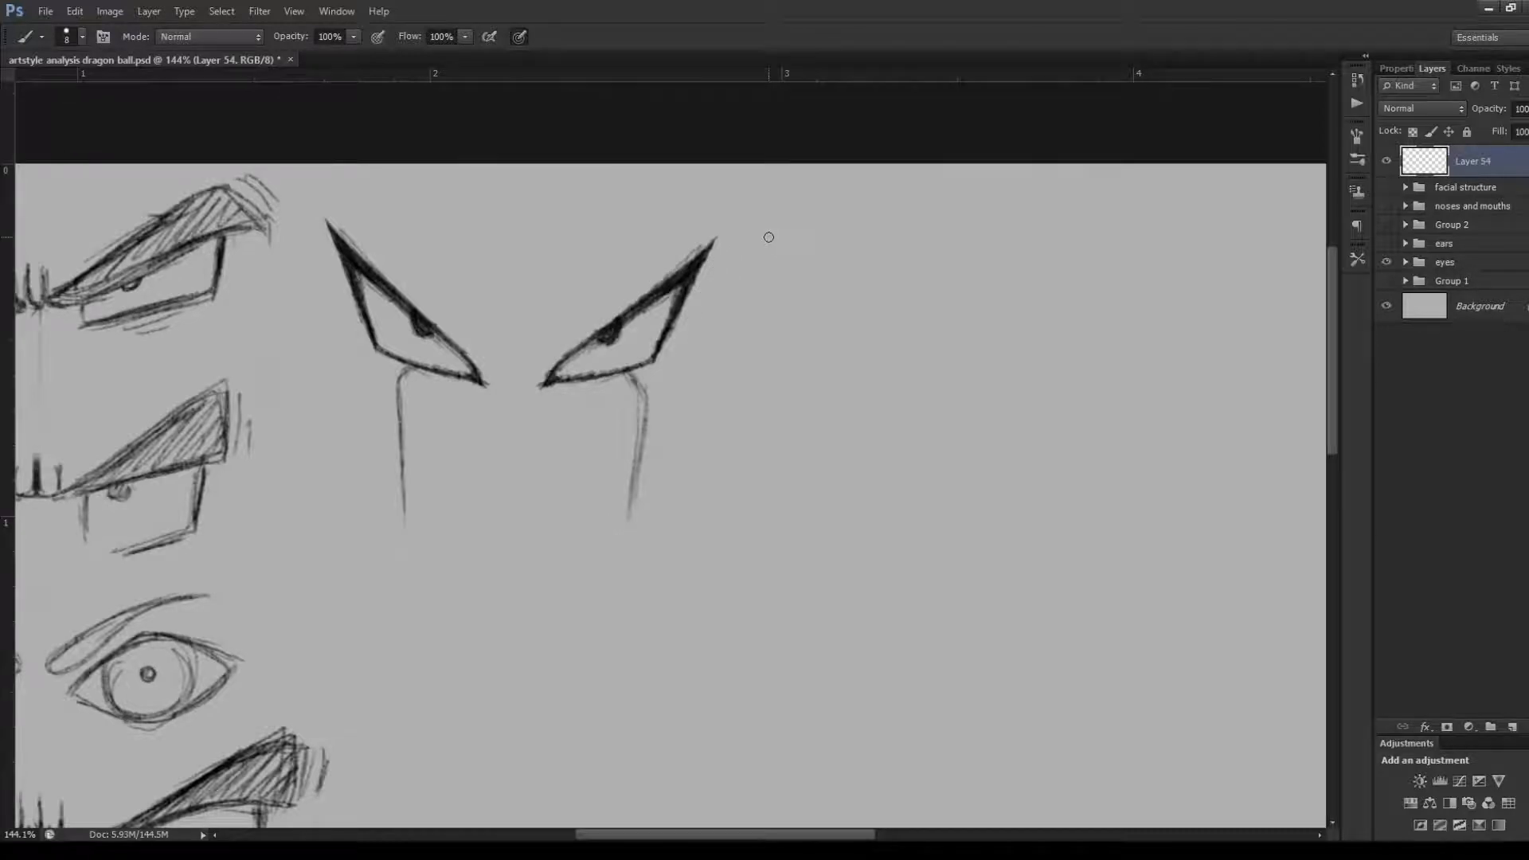
Trace the upper, outer and lower edges of the second column's right-hand pointed eye, and undo the marks
mouse_move(723, 245)
left_mouse_down()
mouse_move(669, 368)
mouse_move(557, 398)
mouse_move(710, 237)
left_mouse_up()
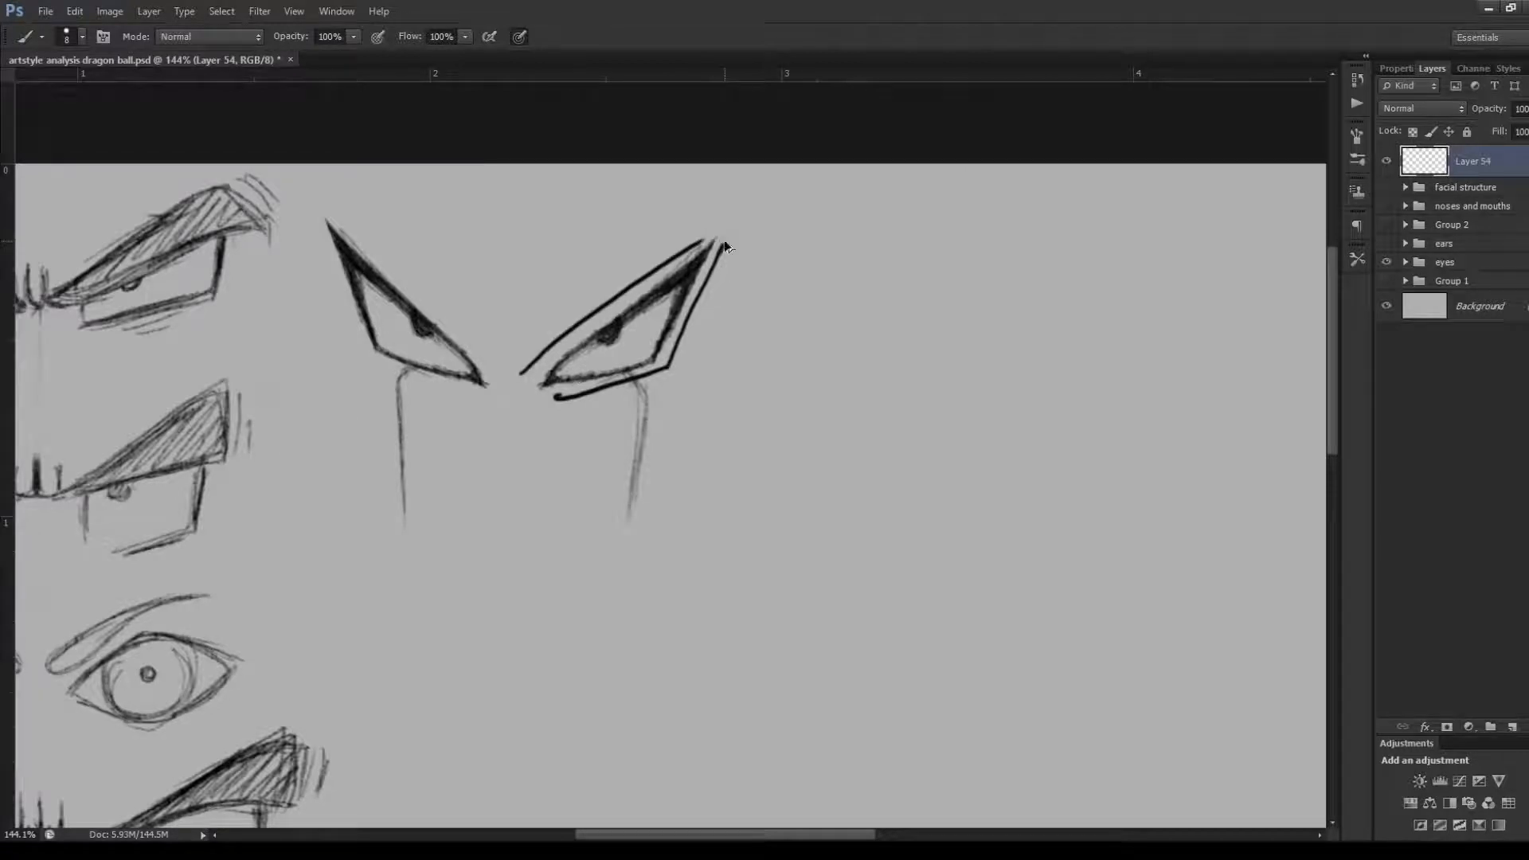
key("ctrl+alt+z")
key("ctrl+alt+z")
key("ctrl+alt+z")
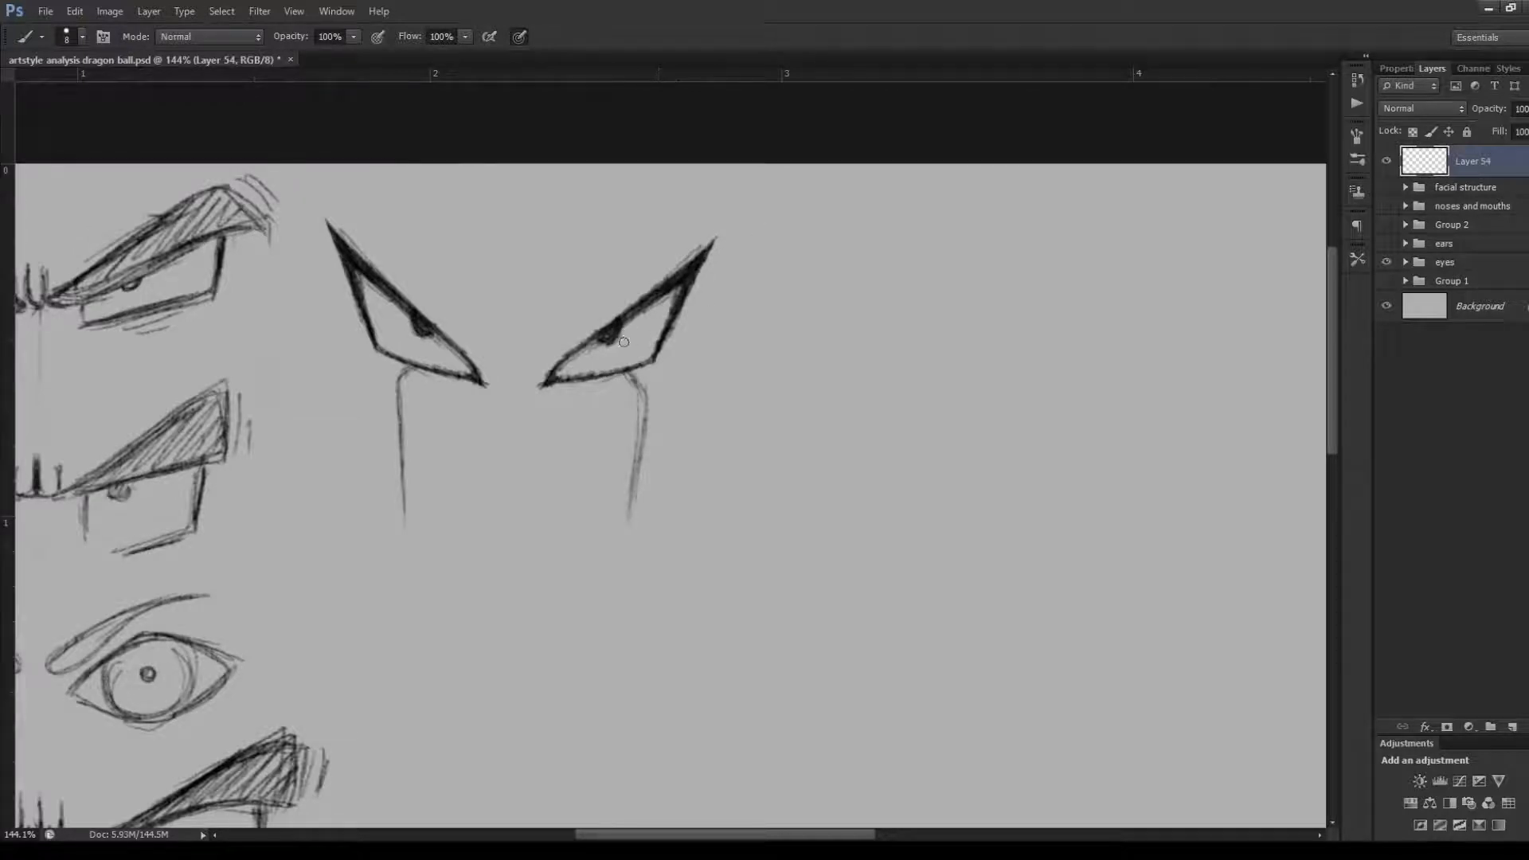
Mark the pupil and the cheek line beneath the right-hand pointed eye, and undo both marks
left_click_drag(615, 339, 607, 339)
key("ctrl+z")
mouse_move(641, 369)
left_mouse_down()
mouse_move(661, 387)
mouse_move(635, 548)
left_mouse_up()
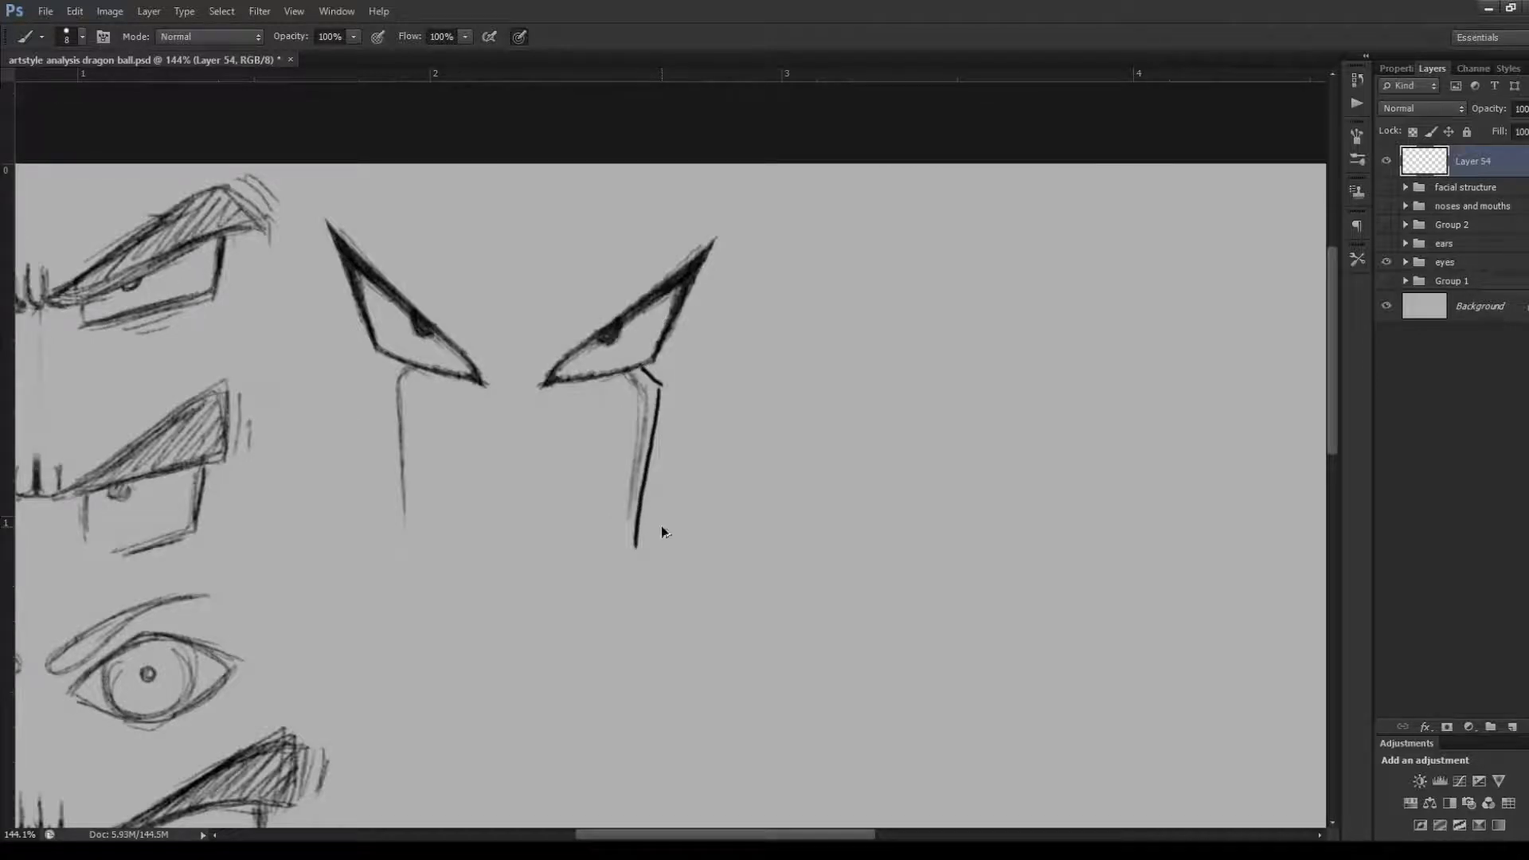
key("ctrl+alt+z")
key("ctrl+alt+z")
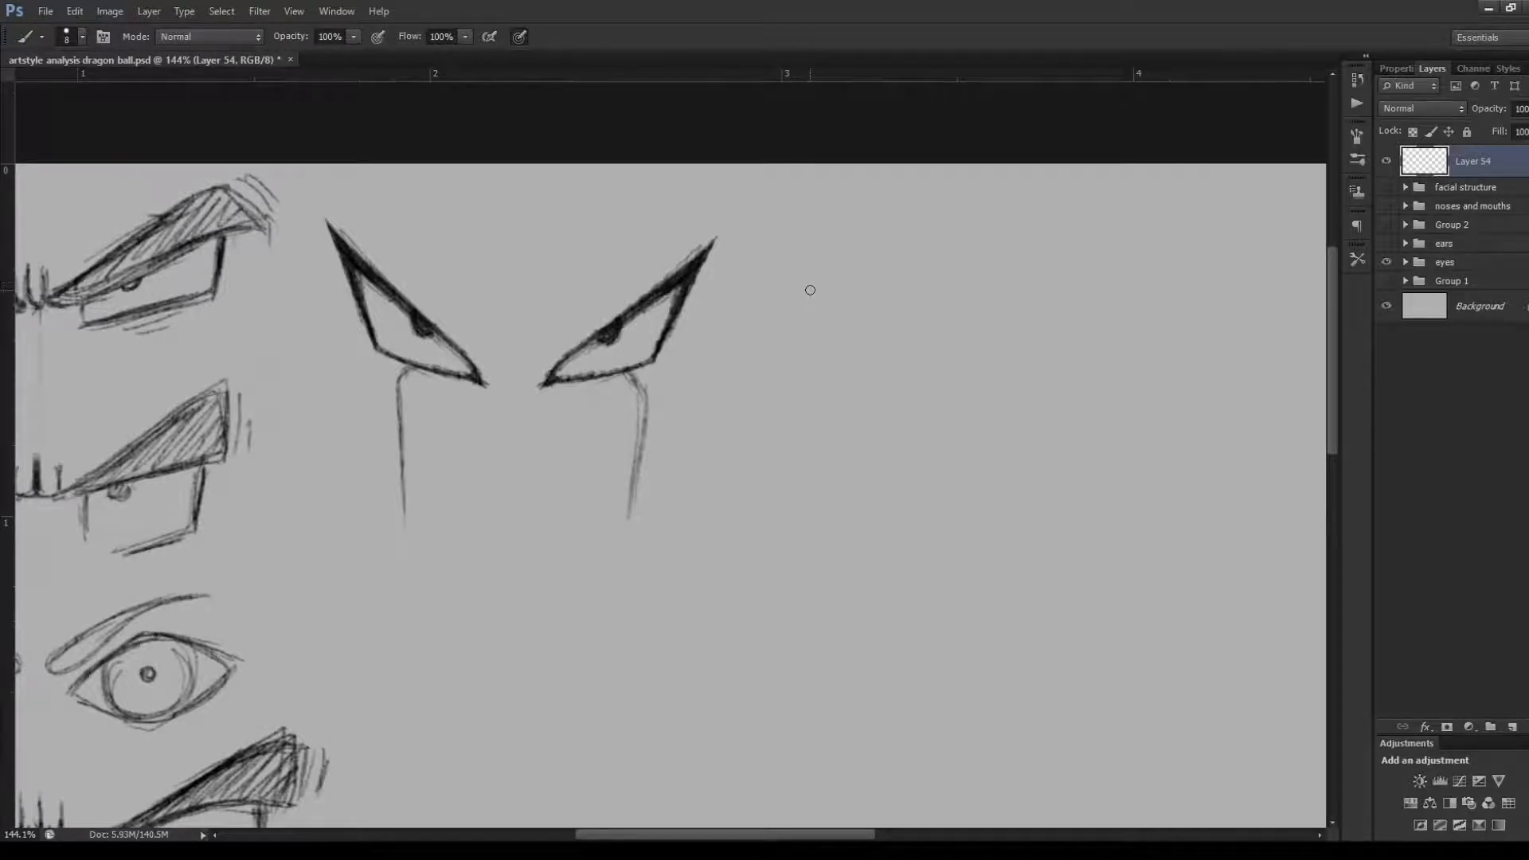
Draw a simplified pointed eye beside the original, with thickened upper and outer edges, a small pupil and a cheek line
left_click_drag(833, 256, 808, 356)
mouse_move(825, 282)
left_mouse_down()
mouse_move(798, 377)
mouse_move(712, 391)
left_mouse_up()
mouse_move(797, 371)
left_mouse_down()
mouse_move(673, 402)
mouse_move(798, 370)
left_mouse_up()
left_click_drag(829, 303, 841, 265)
left_click_drag(836, 254, 803, 358)
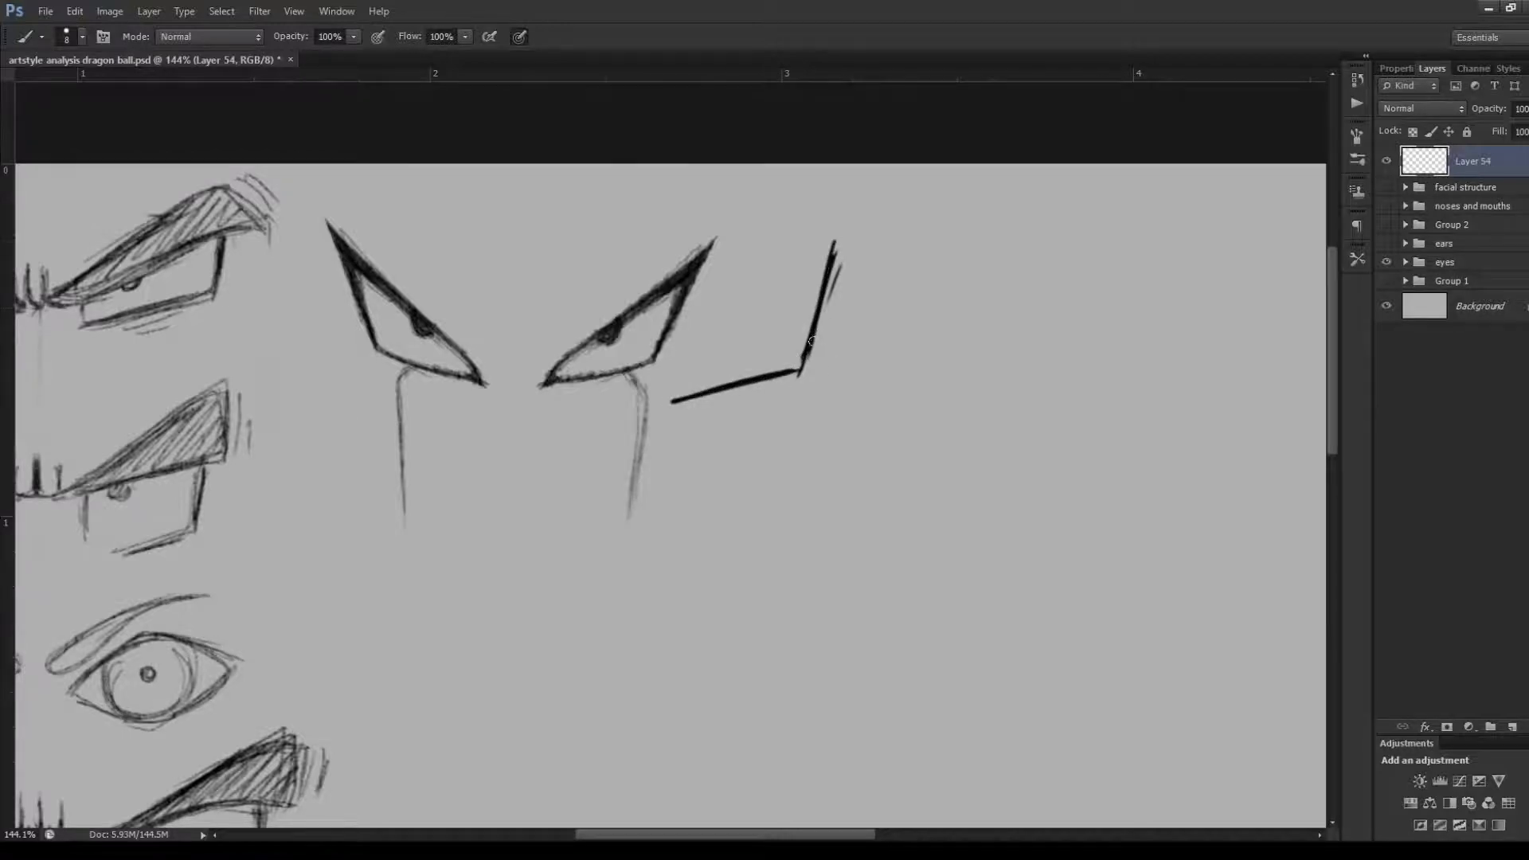
mouse_move(833, 243)
left_mouse_down()
mouse_move(675, 399)
mouse_move(731, 344)
left_mouse_up()
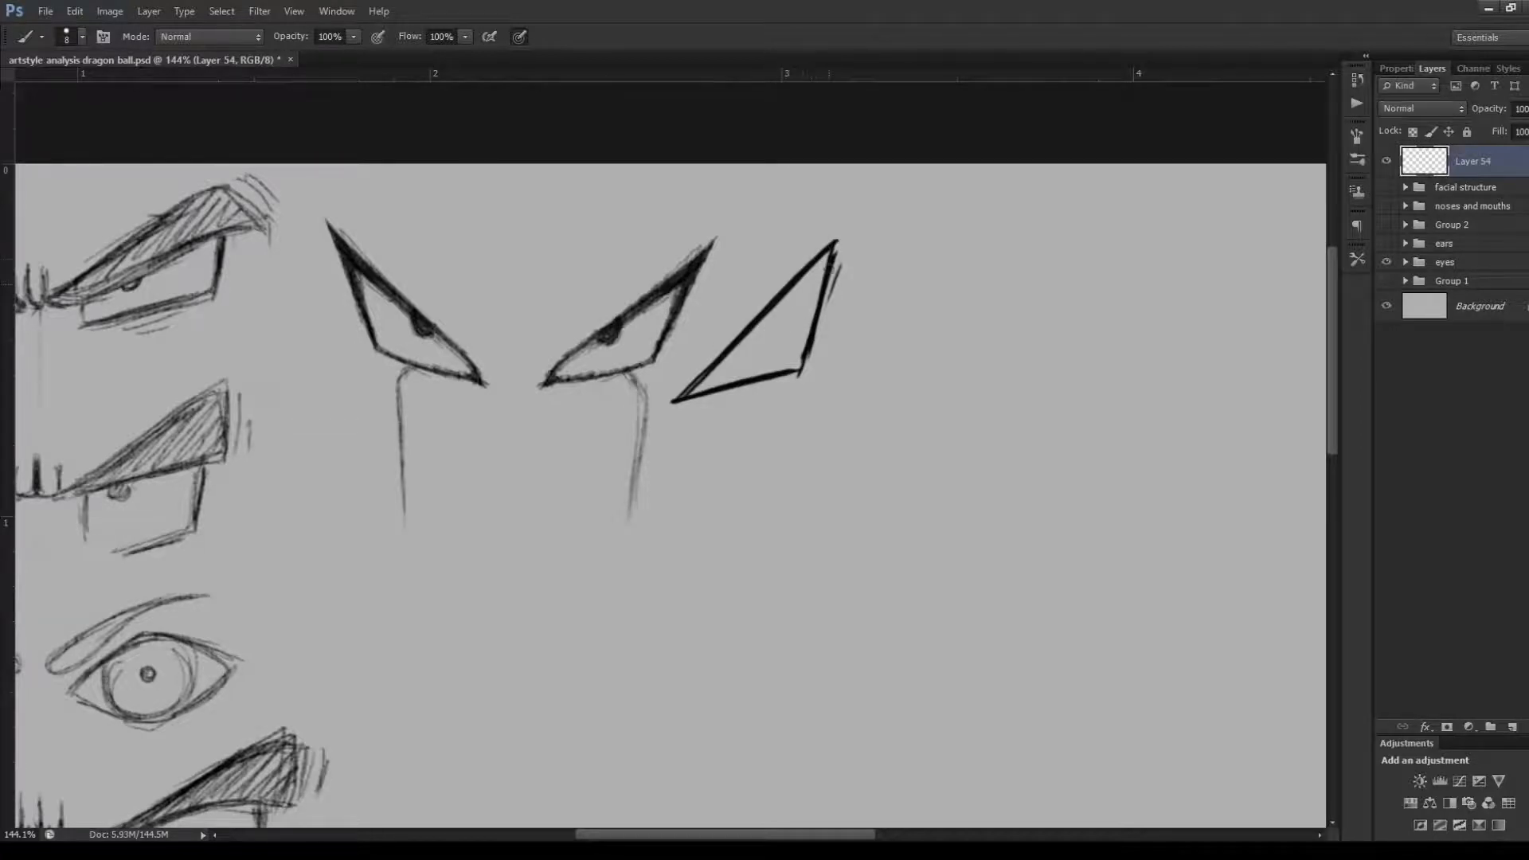
mouse_move(785, 294)
left_mouse_down()
mouse_move(826, 257)
mouse_move(821, 284)
mouse_move(799, 278)
mouse_move(832, 261)
mouse_move(817, 323)
mouse_move(830, 269)
mouse_move(817, 315)
left_mouse_up()
mouse_move(829, 259)
left_mouse_down()
mouse_move(808, 346)
mouse_move(818, 328)
mouse_move(751, 335)
mouse_move(762, 324)
mouse_move(752, 337)
mouse_move(791, 413)
mouse_move(787, 558)
left_mouse_up()
Undo the entire simplified pointed eye beside the original
key("ctrl+alt+z")
key("ctrl+alt+z")
key("ctrl+alt+z")
key("ctrl+alt+z")
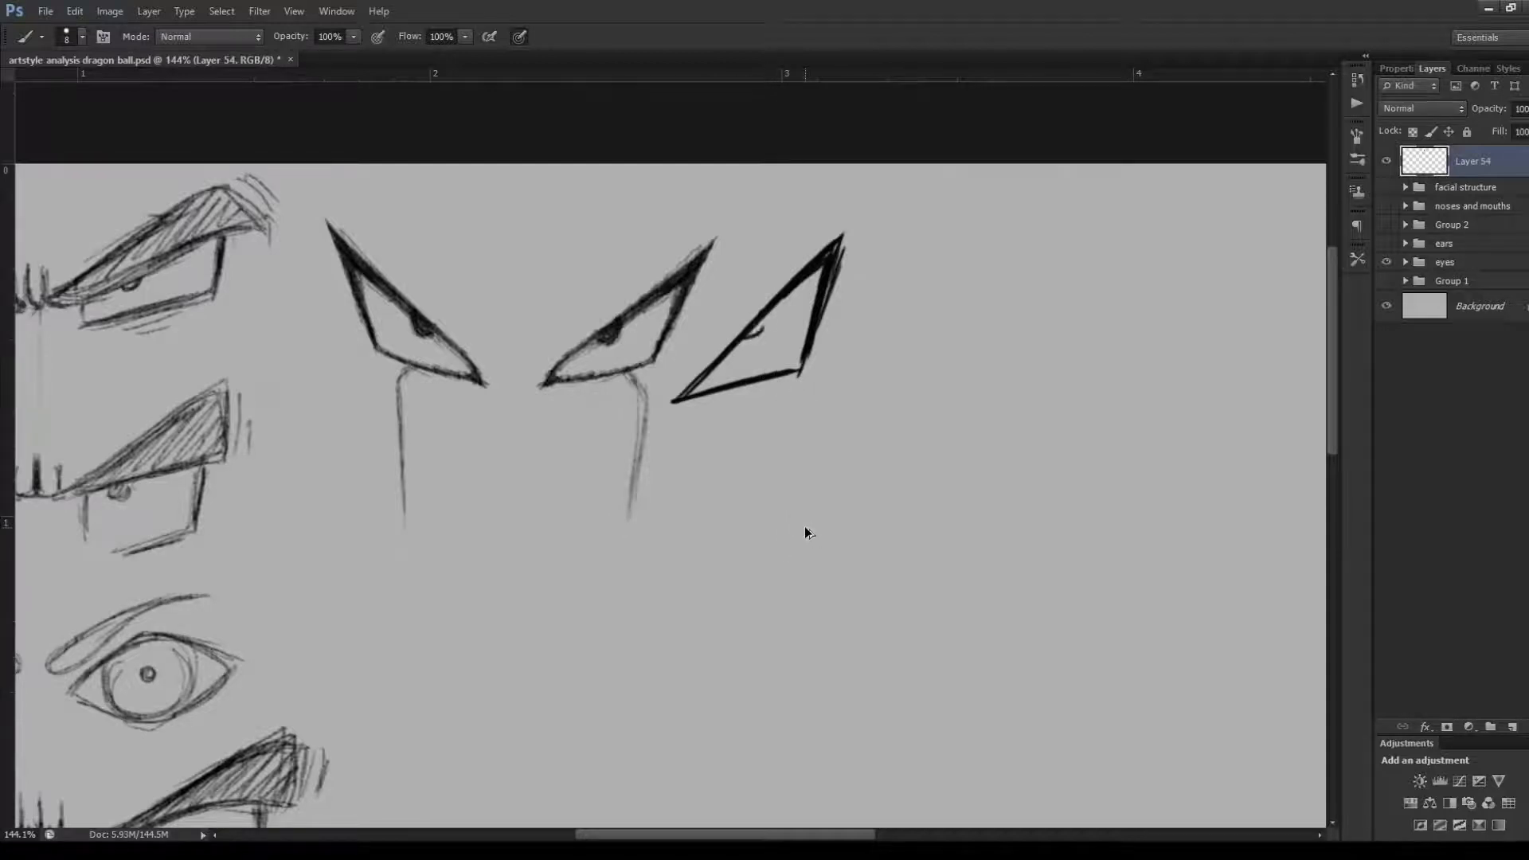
key("ctrl+alt+z")
key("ctrl+alt+z")
key("ctrl+alt+z")
key("ctrl+alt+z")
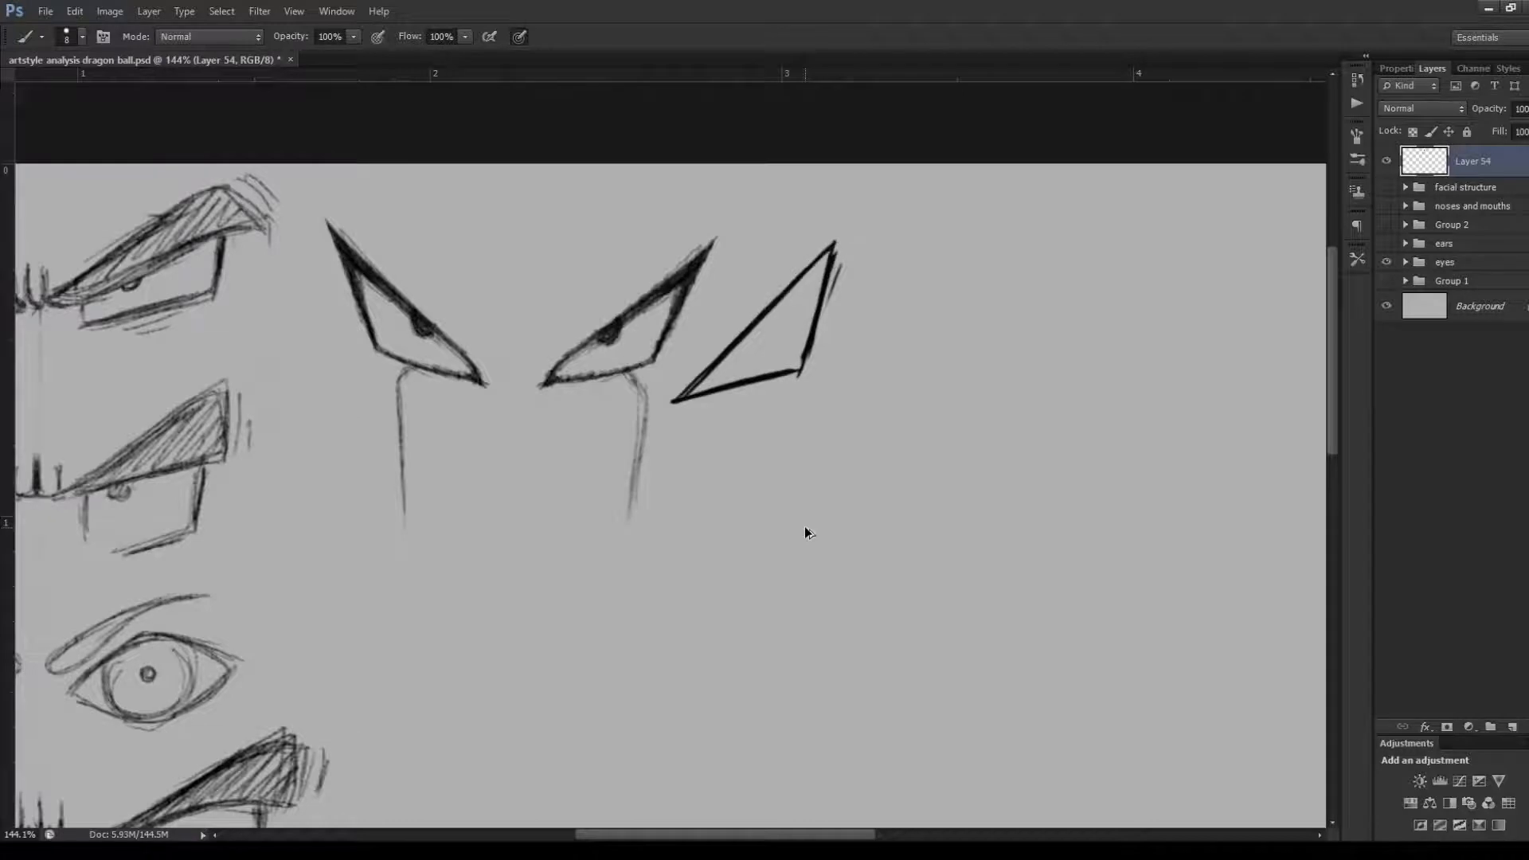
key("ctrl+alt+z")
key("ctrl+alt+z")
key("ctrl+alt+z")
key("ctrl+alt+z")
key("ctrl+alt+z")
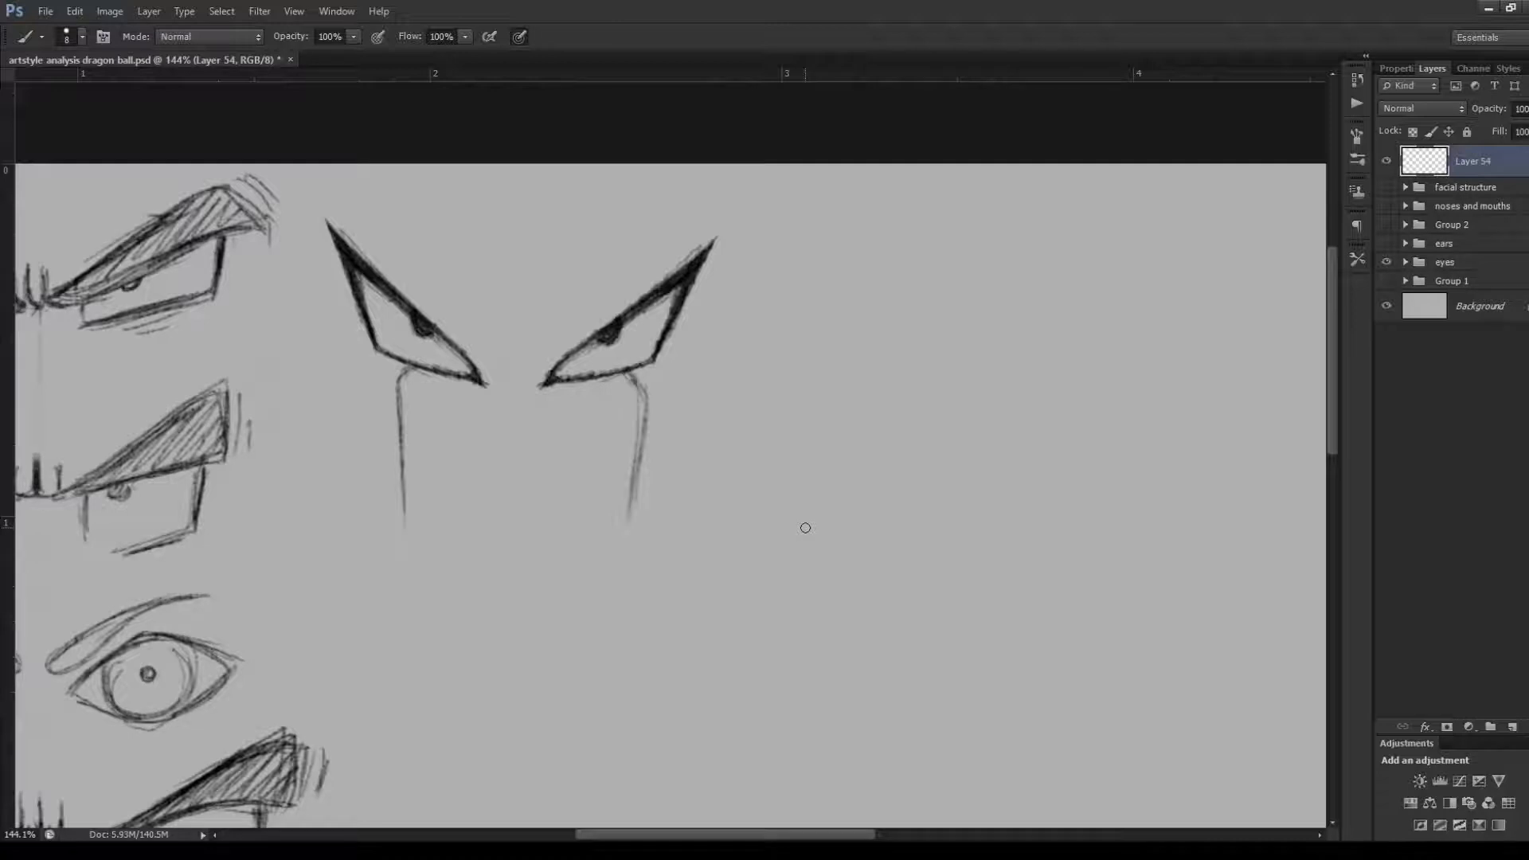
Display the ears group in place of the eyes, and select Layer 54 for brush marks over the ears
key("ctrl+0")
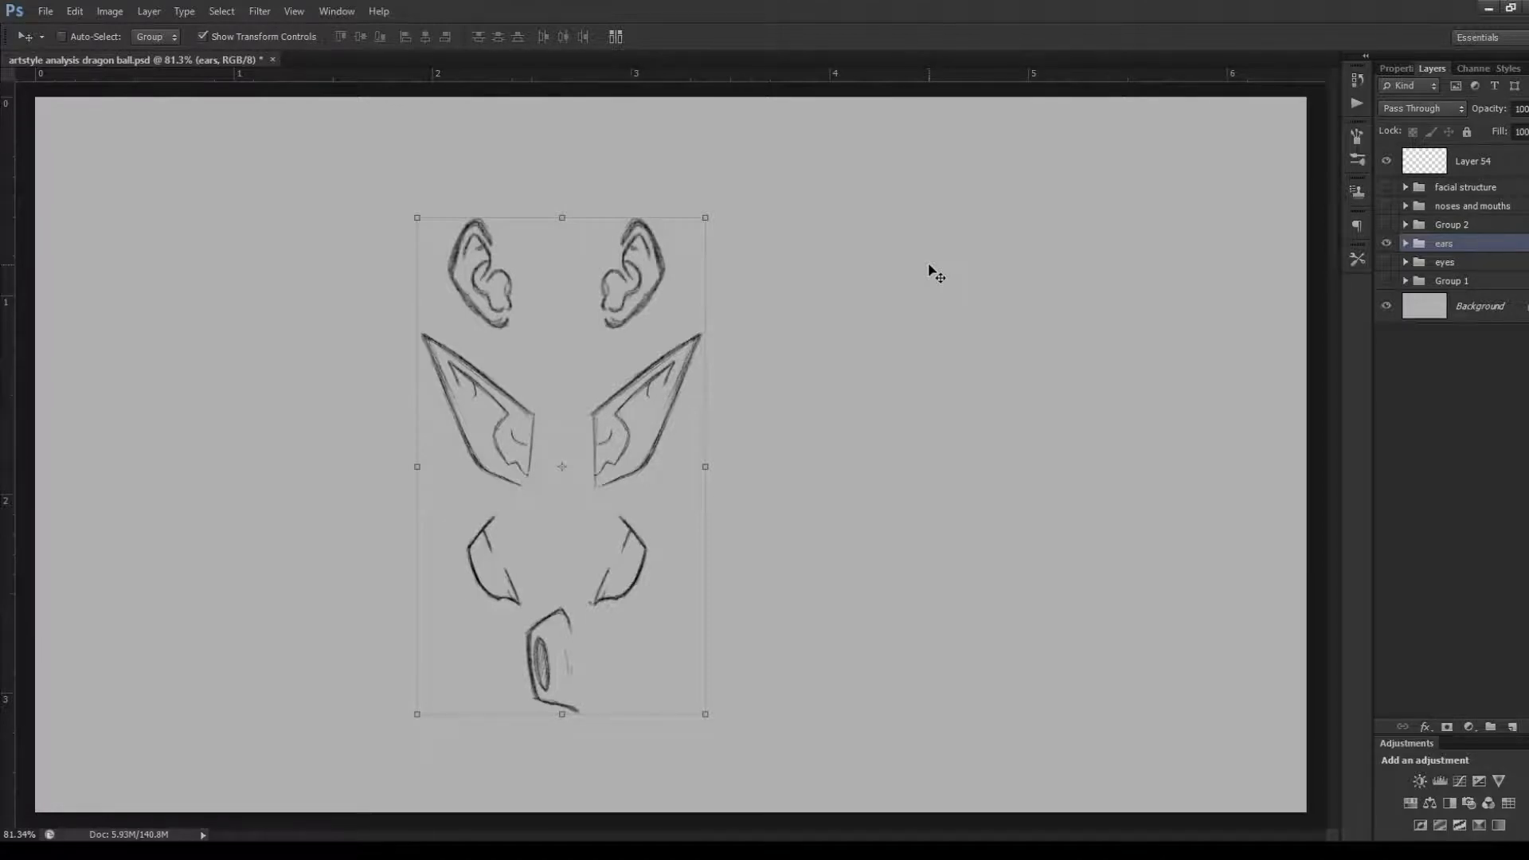
scroll(593, 253, "up", 3)
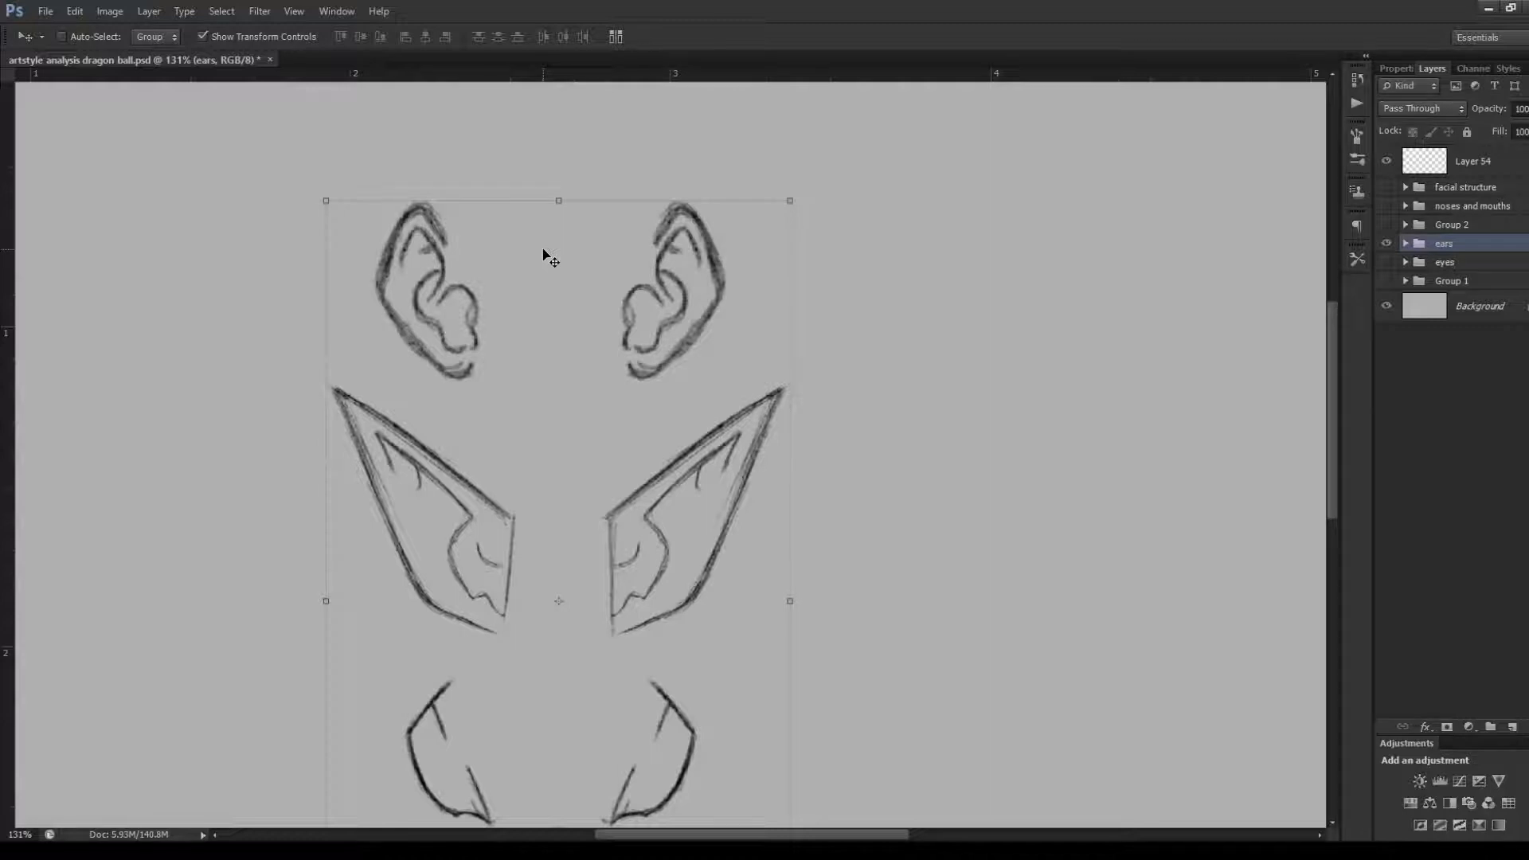
key("b")
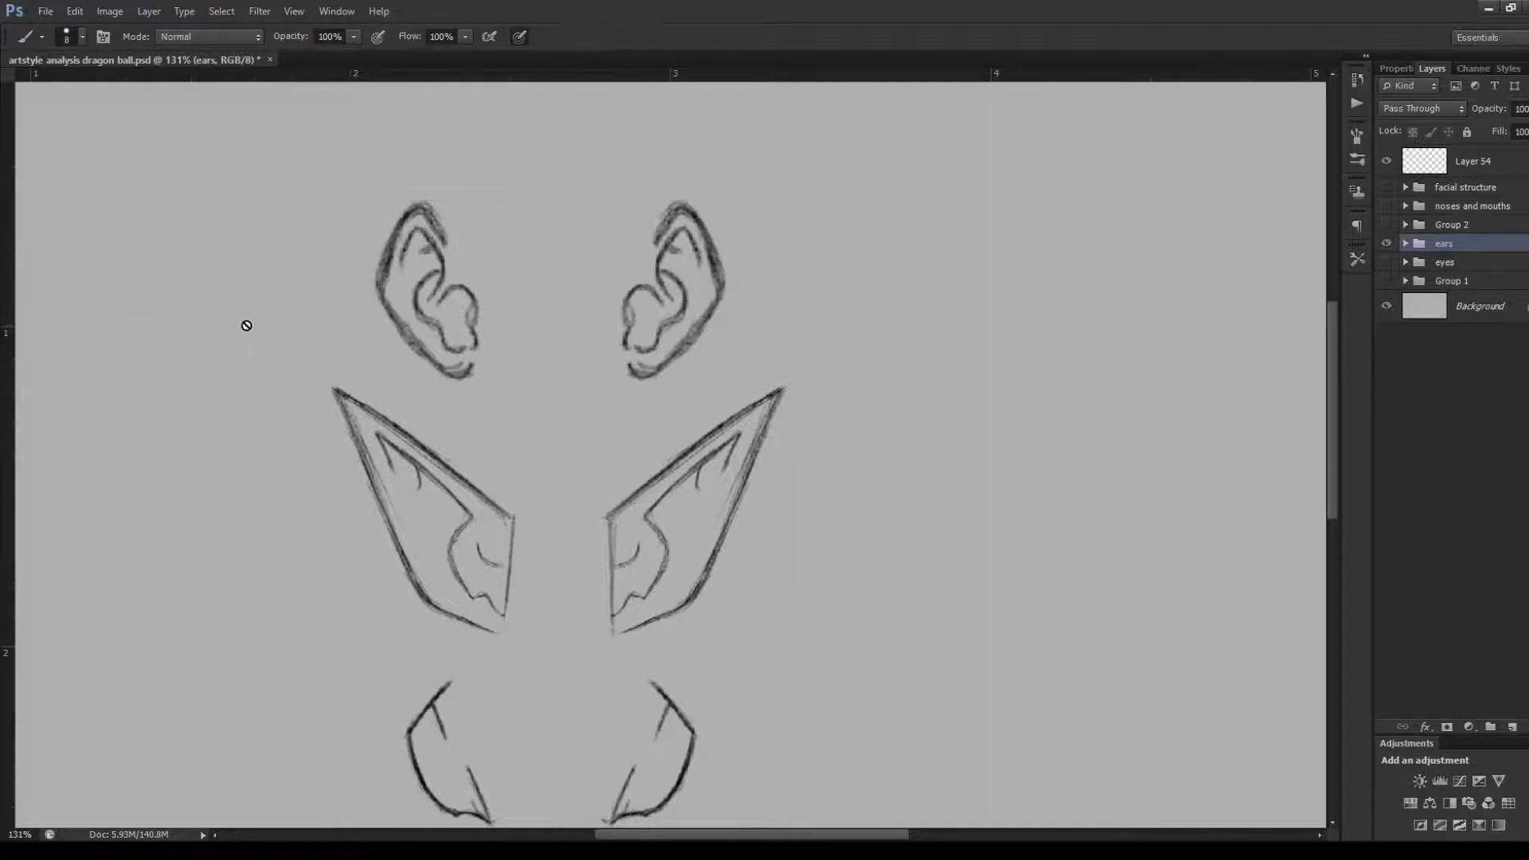
left_click(1457, 163)
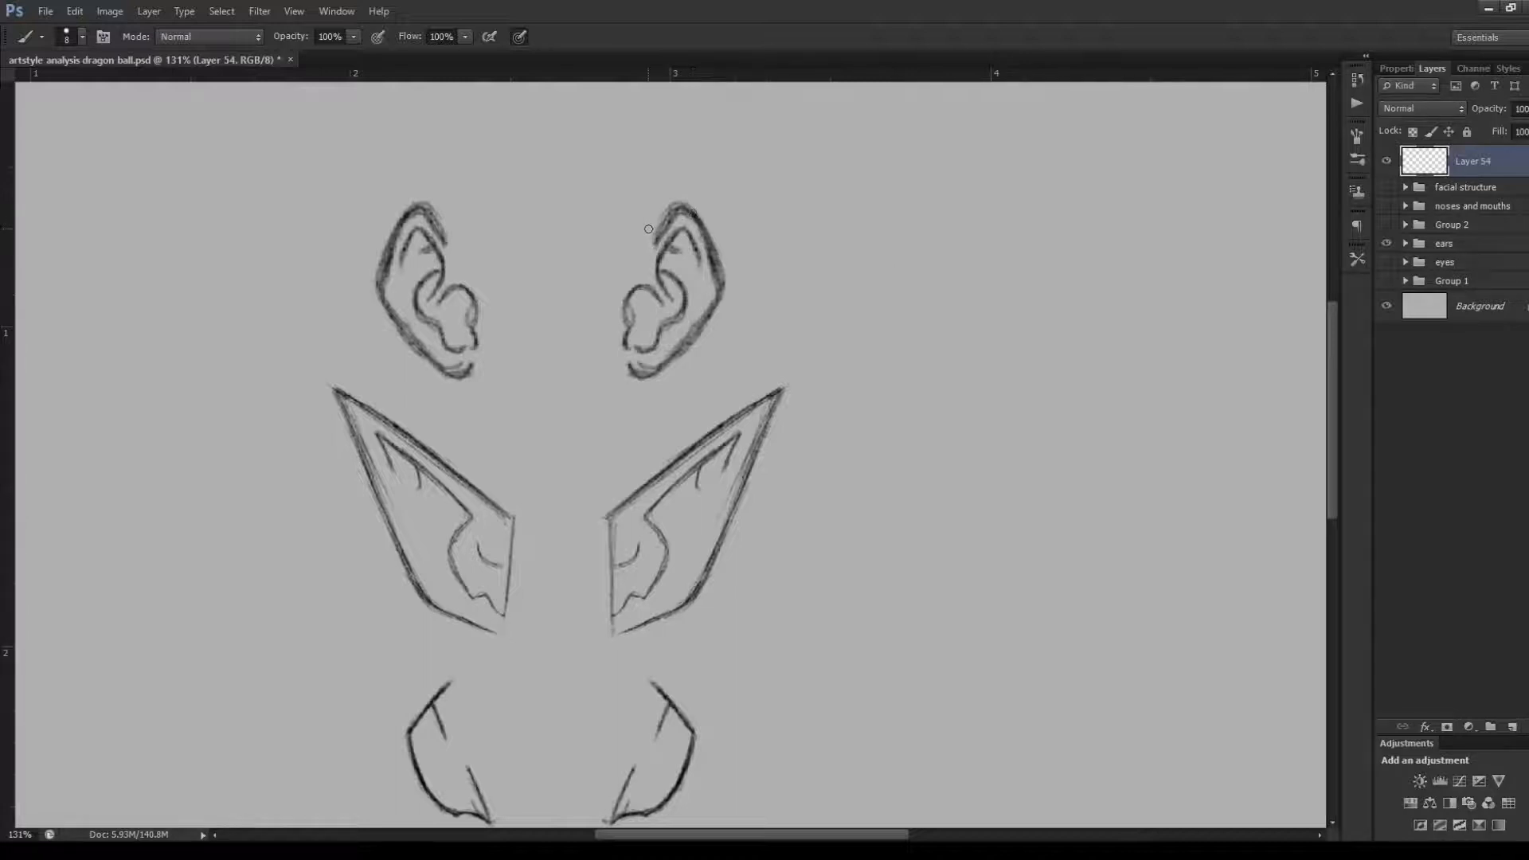
Trace the outer contour of the top row's right-hand ear and sketch a tilted oval beside it
mouse_move(645, 230)
left_mouse_down()
mouse_move(658, 200)
mouse_move(688, 189)
mouse_move(722, 218)
mouse_move(741, 285)
left_mouse_up()
mouse_move(717, 218)
left_mouse_down()
mouse_move(738, 277)
mouse_move(717, 328)
mouse_move(647, 396)
mouse_move(659, 388)
left_mouse_up()
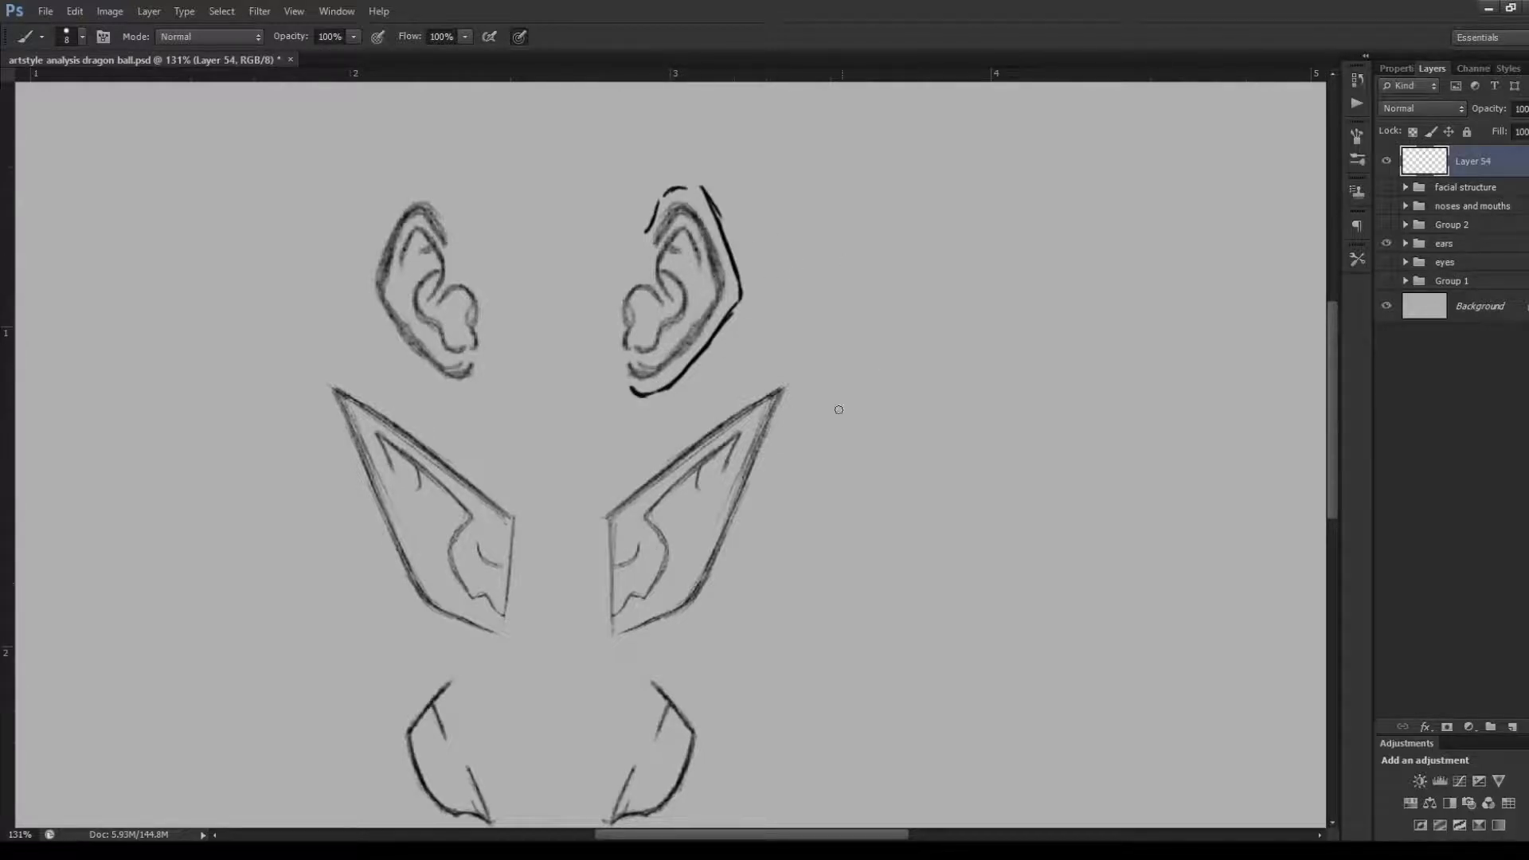
mouse_move(869, 341)
left_mouse_down()
mouse_move(979, 291)
mouse_move(953, 338)
mouse_move(894, 278)
mouse_move(924, 358)
left_mouse_up()
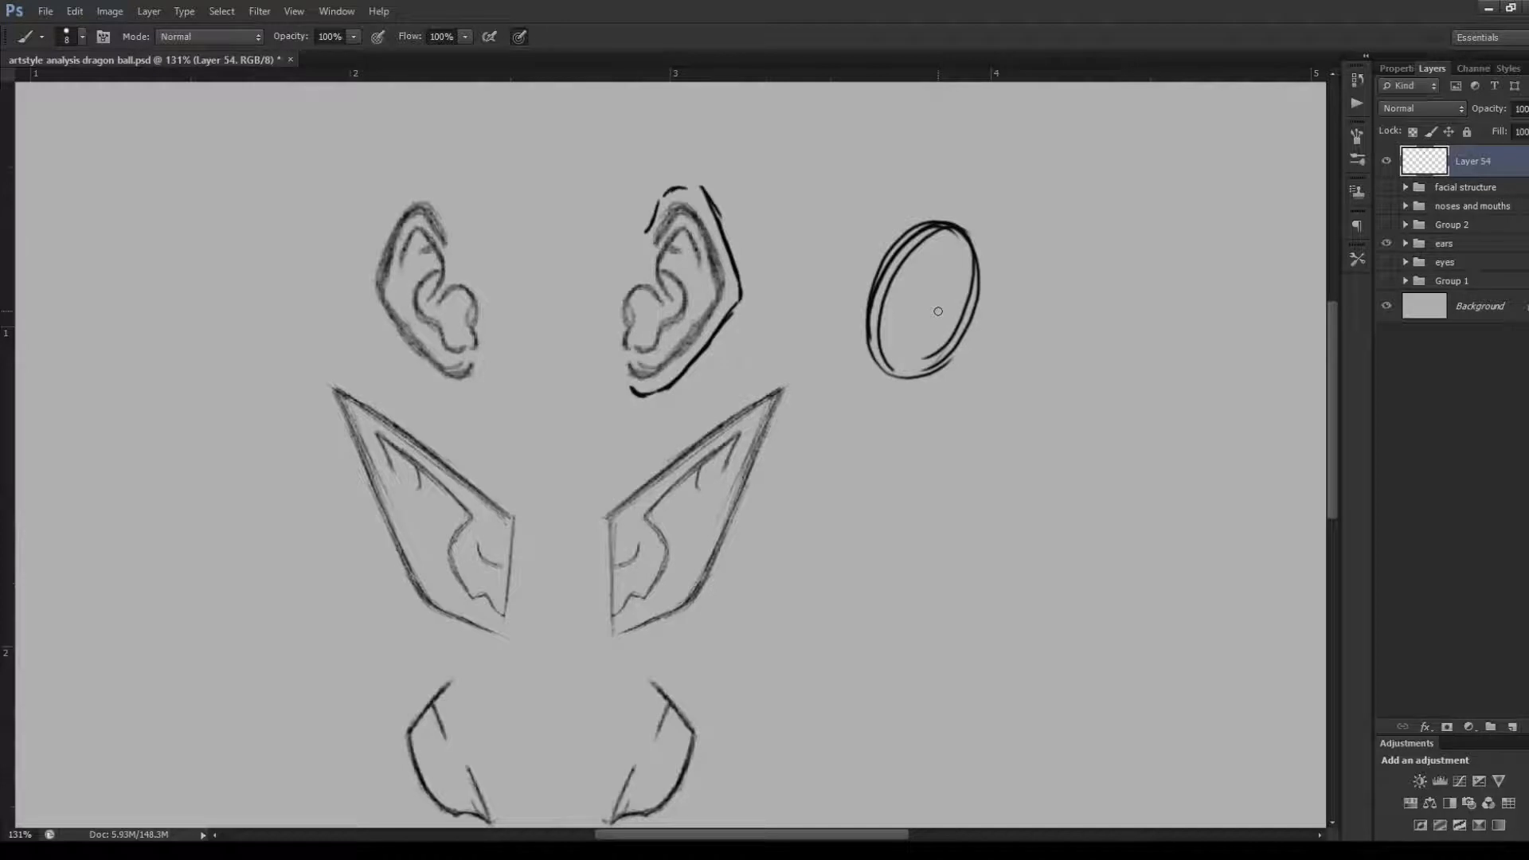
Undo the tilted oval and the contour traced around the top row's right-hand ear
key("ctrl+alt+z")
key("ctrl+alt+z")
key("ctrl+alt+z")
key("ctrl+alt+z")
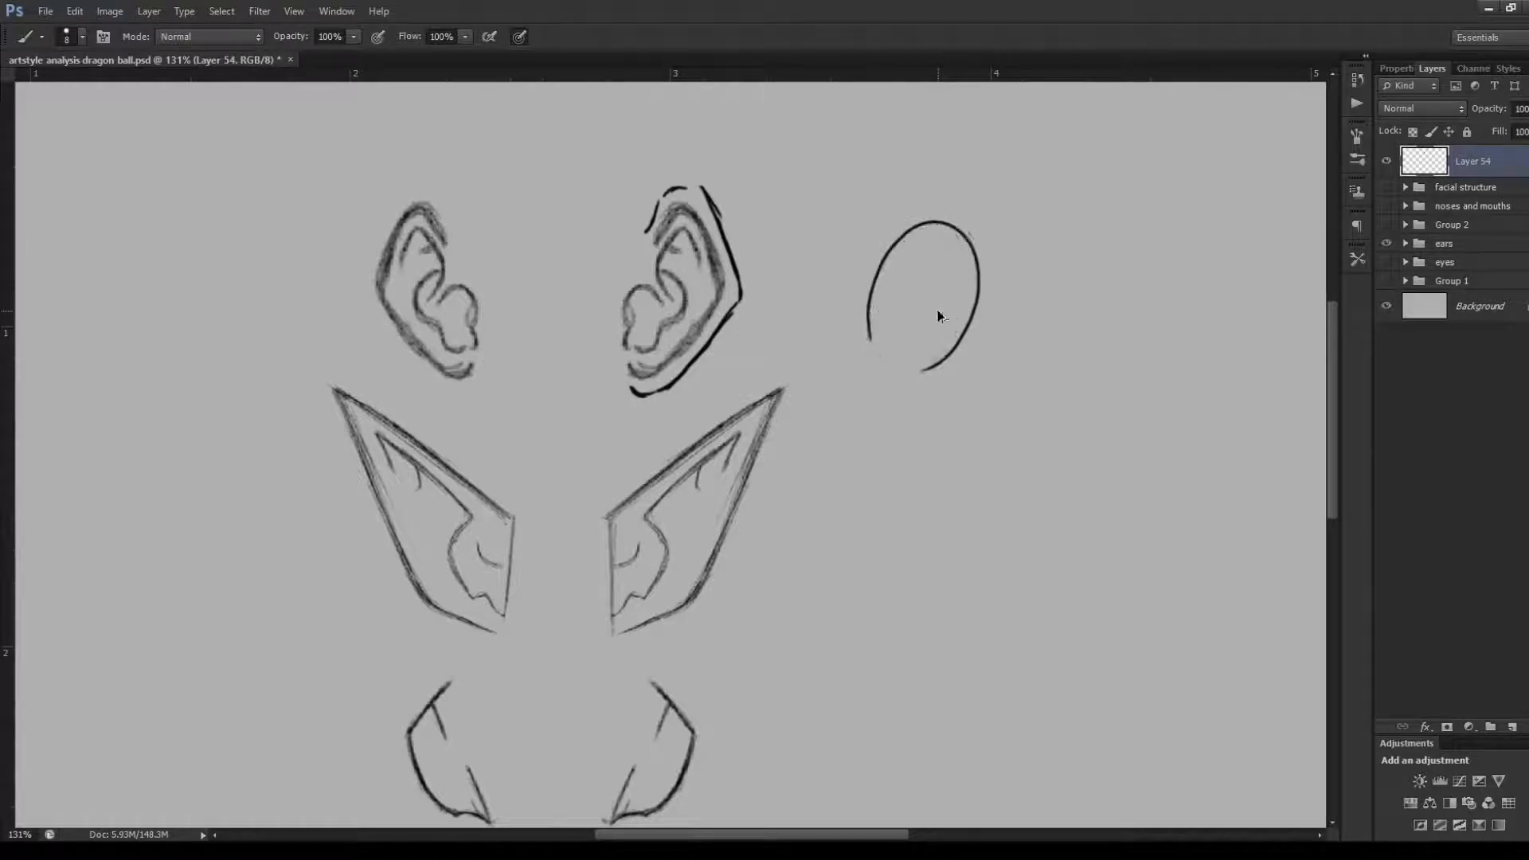
key("ctrl+alt+z")
key("ctrl+alt+z")
key("ctrl+alt+z")
key("ctrl+alt+z")
key("ctrl+alt+z")
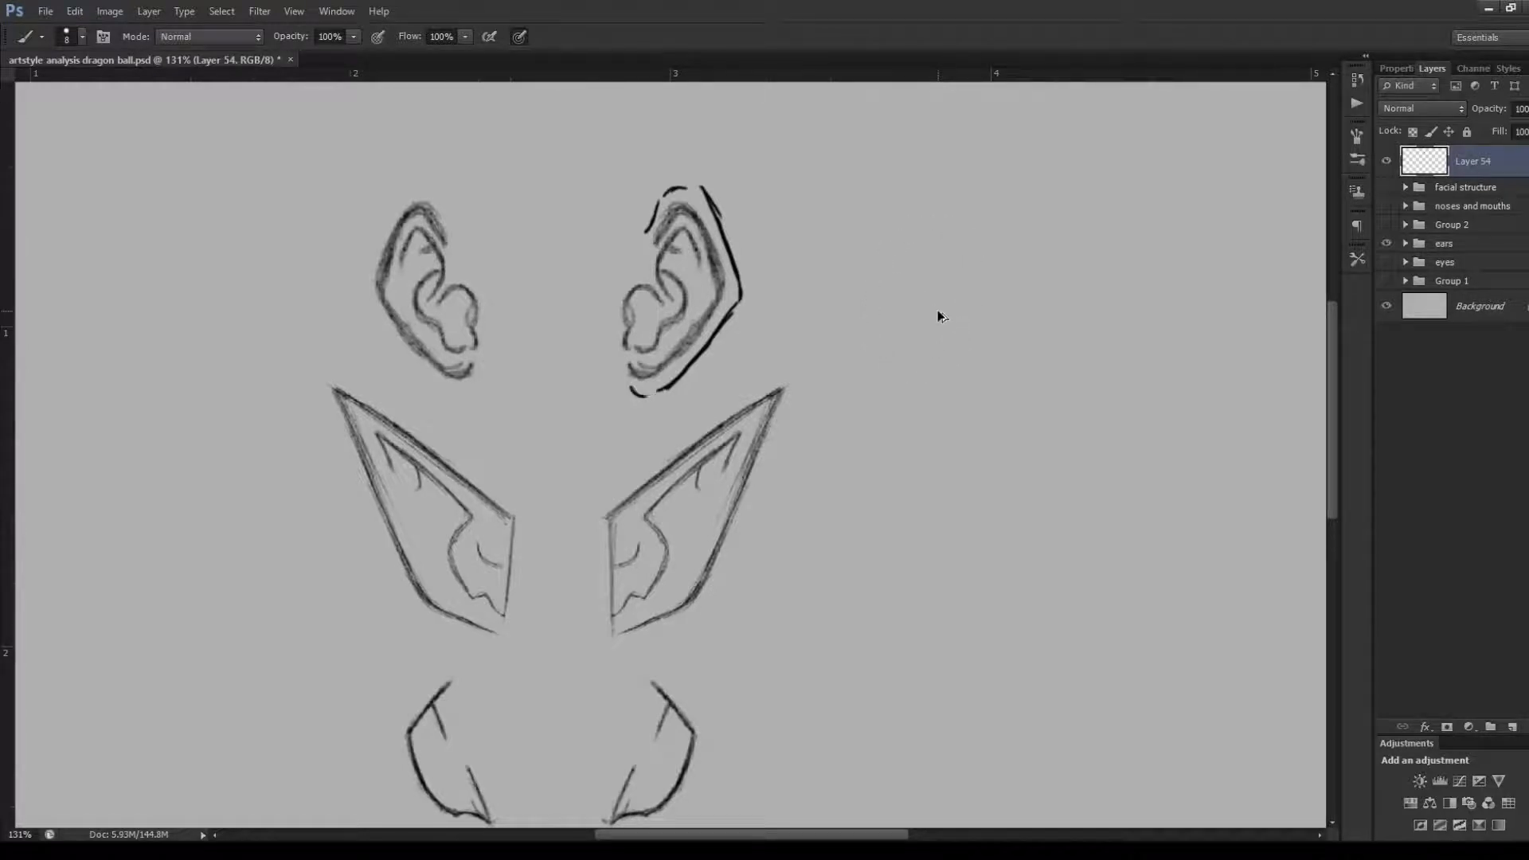
key("ctrl+alt+z")
key("ctrl+alt+z")
key("ctrl+alt+z")
key("ctrl+alt+z")
key("ctrl+alt+z")
key("ctrl+alt+z")
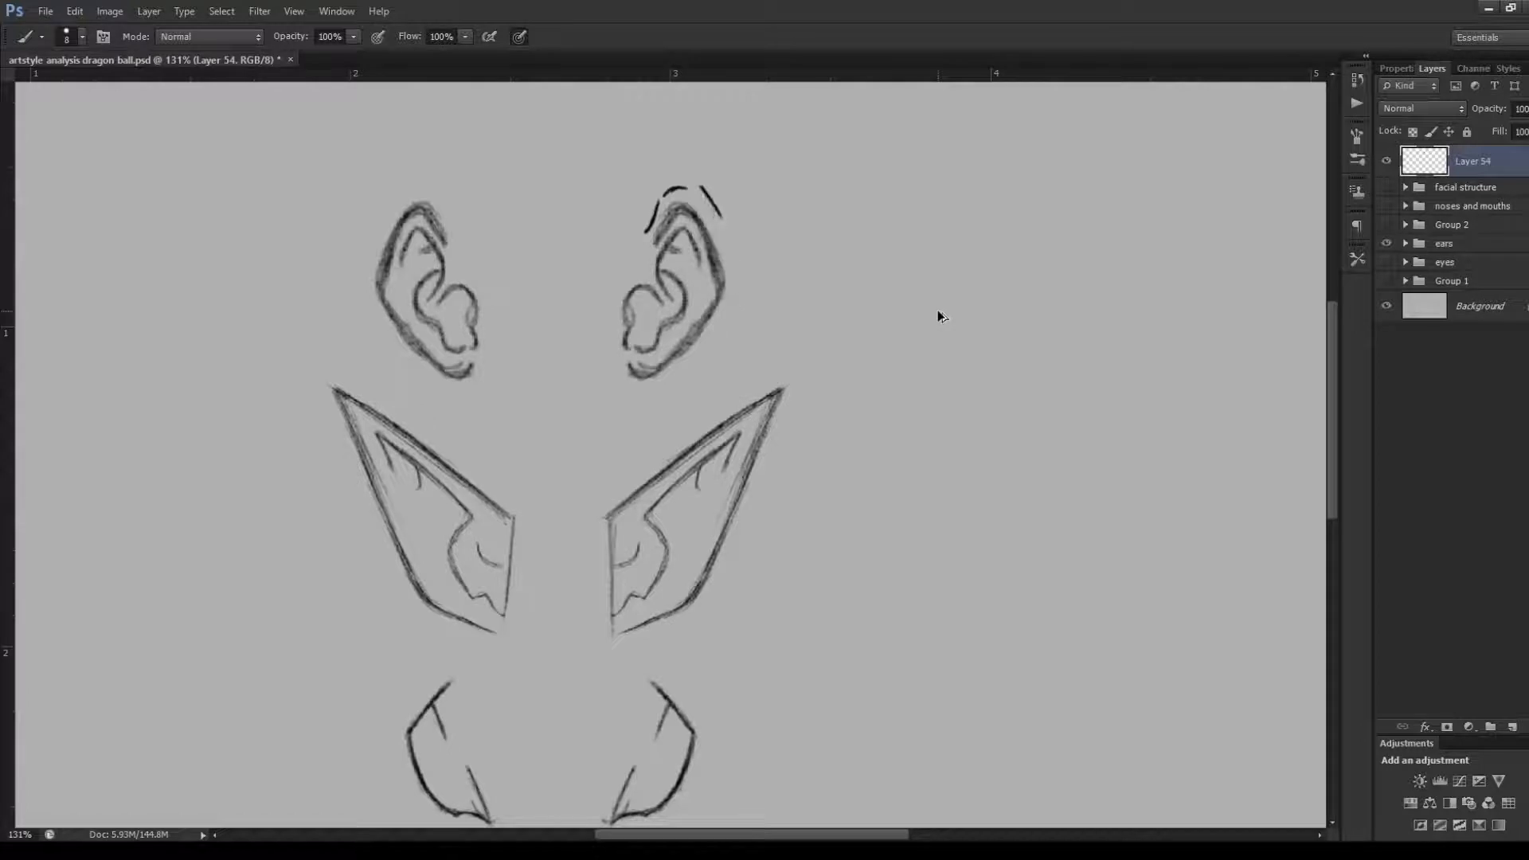
key("ctrl+alt+z")
key("ctrl+alt+z")
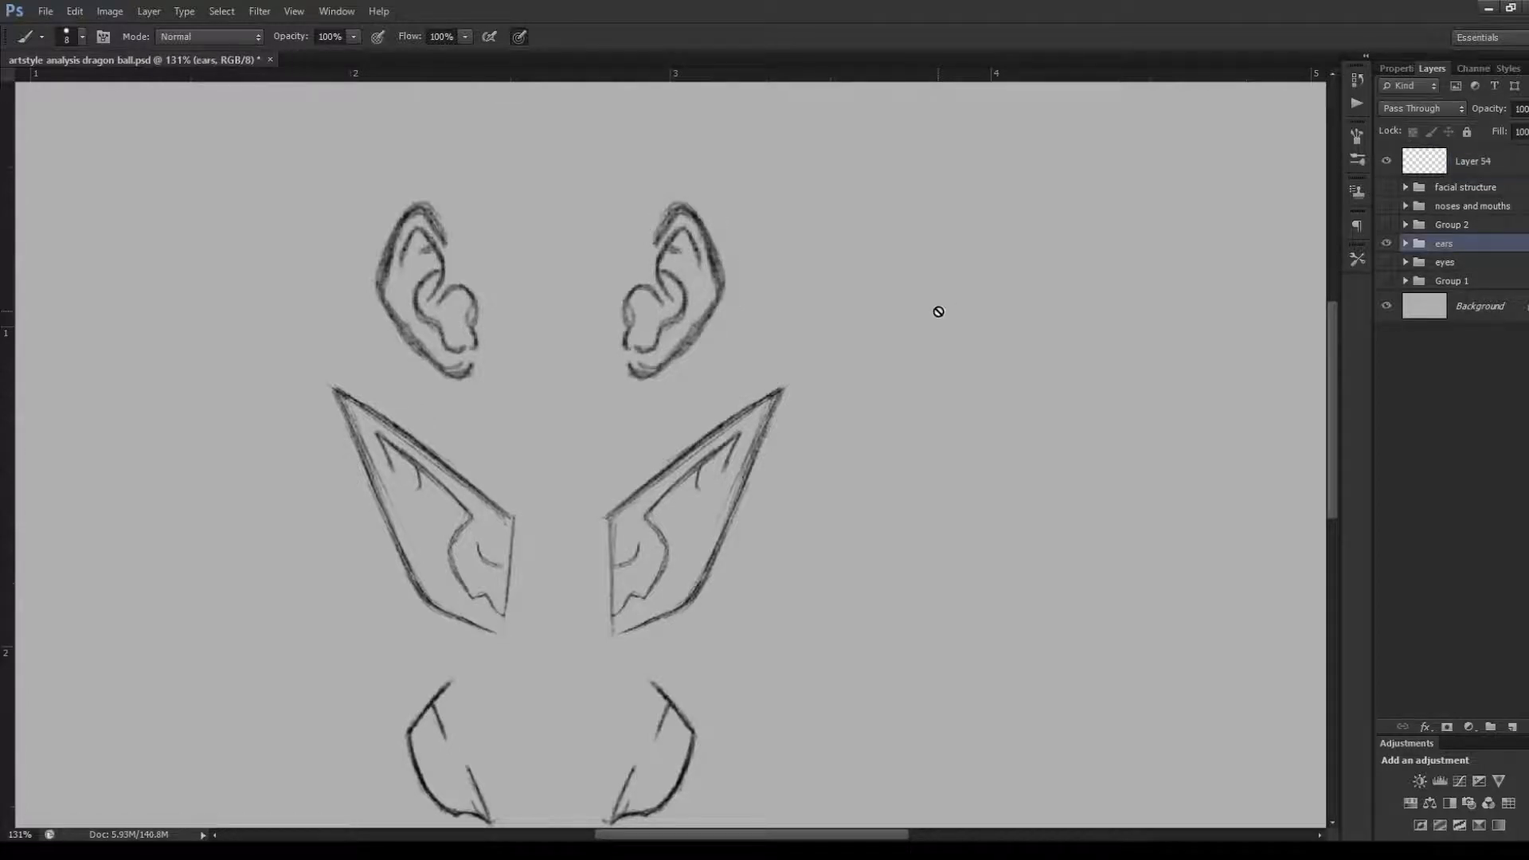
On Layer 54, trace the inner folds of the top row's right-hand ear, redrawing the lobe-side curve outside its inner edge
left_click(1441, 163)
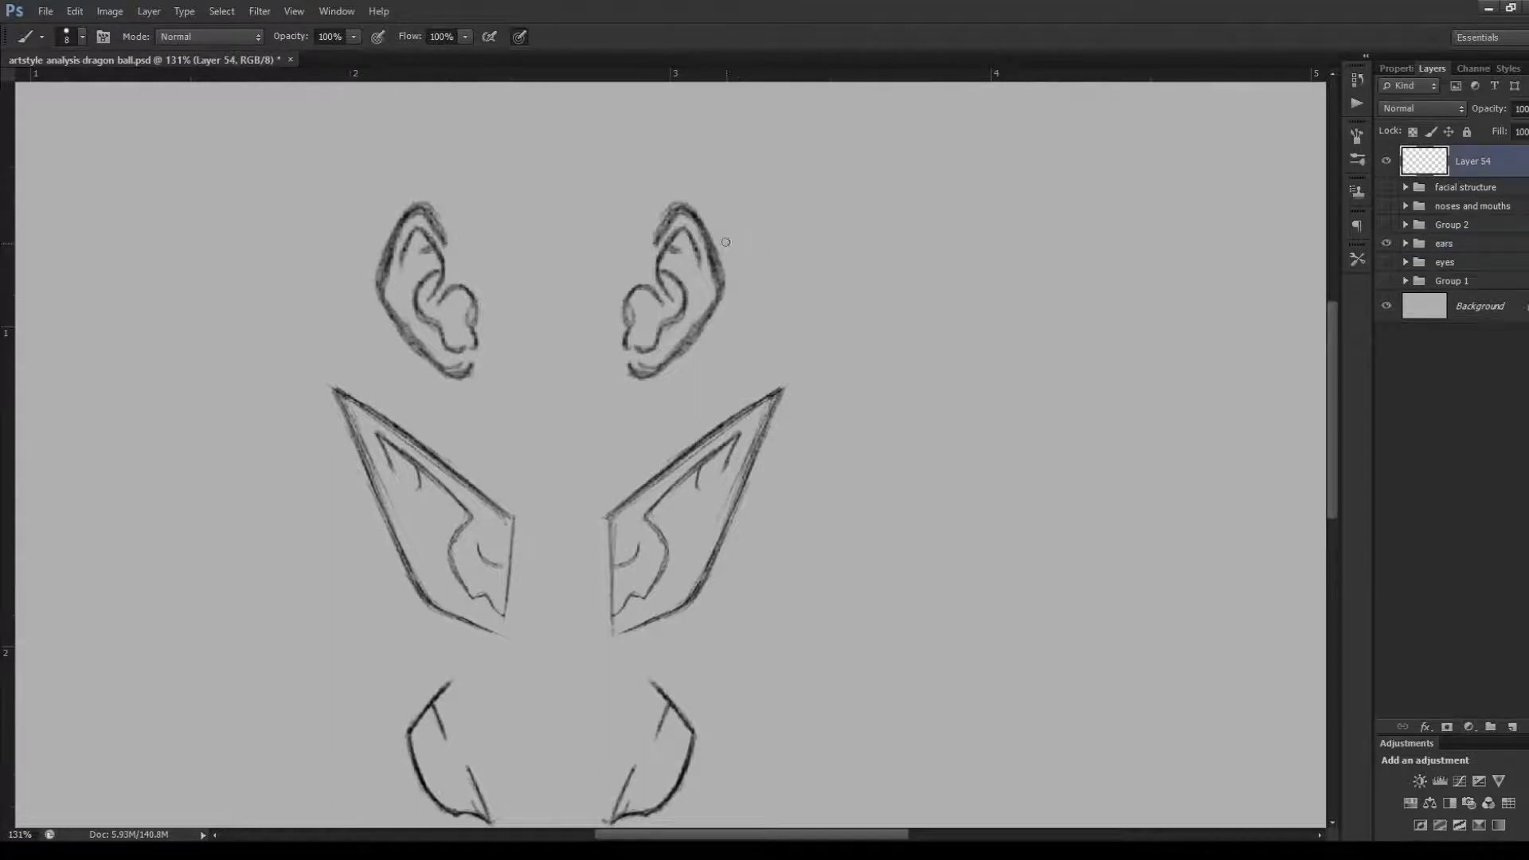
mouse_move(690, 226)
left_mouse_down()
mouse_move(704, 269)
mouse_move(692, 230)
mouse_move(654, 259)
mouse_move(662, 287)
mouse_move(677, 254)
mouse_move(693, 319)
mouse_move(639, 350)
left_mouse_up()
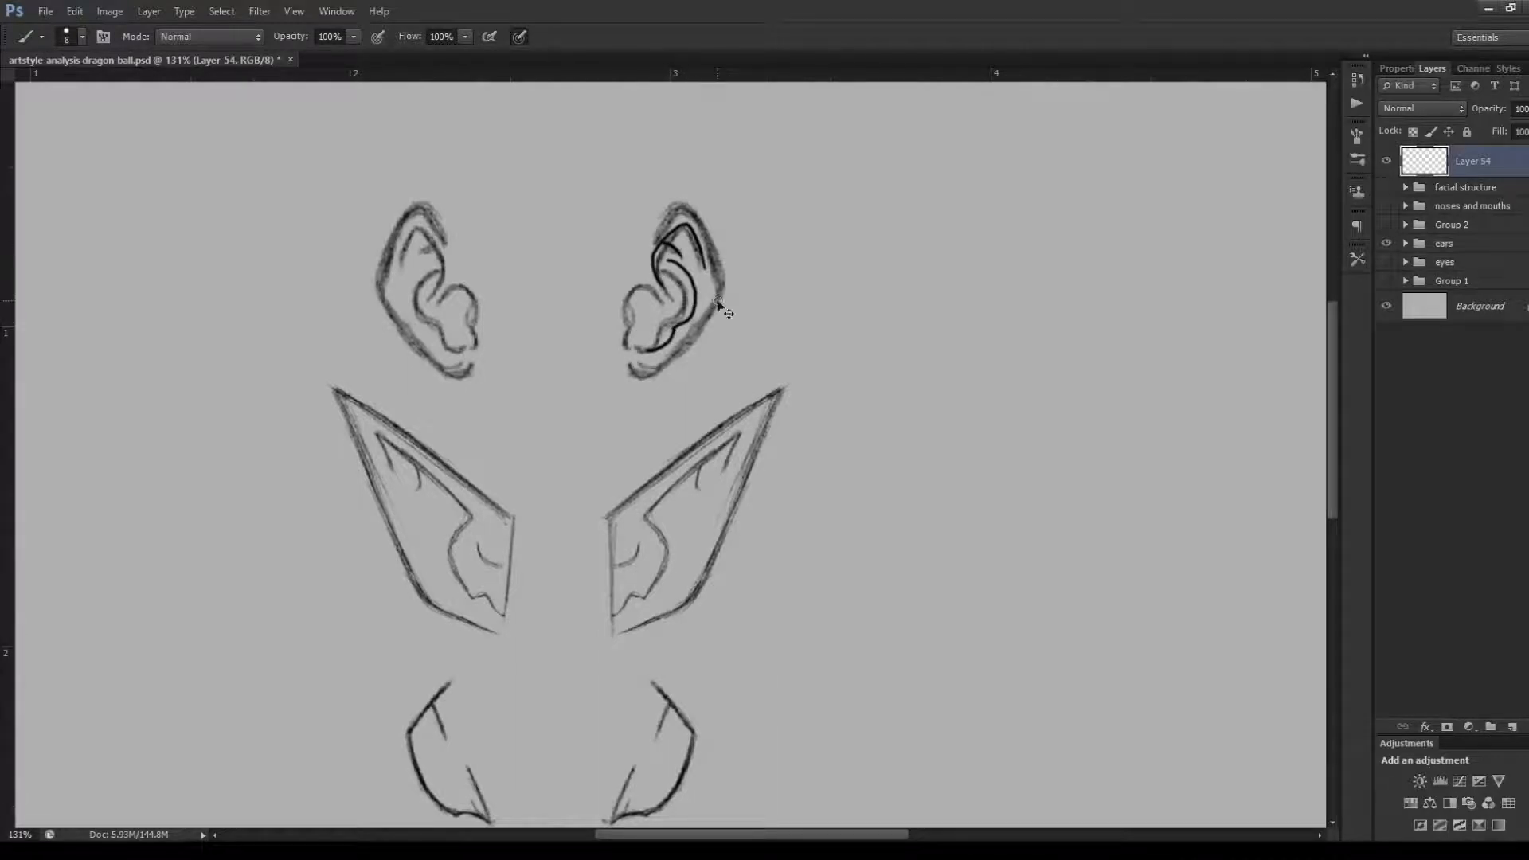
key("ctrl+z")
mouse_move(664, 268)
left_mouse_down()
mouse_move(686, 279)
mouse_move(696, 315)
mouse_move(649, 356)
mouse_move(630, 341)
left_mouse_up()
key("ctrl+alt+z")
key("ctrl+alt+z")
mouse_move(645, 274)
left_mouse_down()
mouse_move(622, 268)
mouse_move(606, 299)
mouse_move(618, 351)
left_mouse_up()
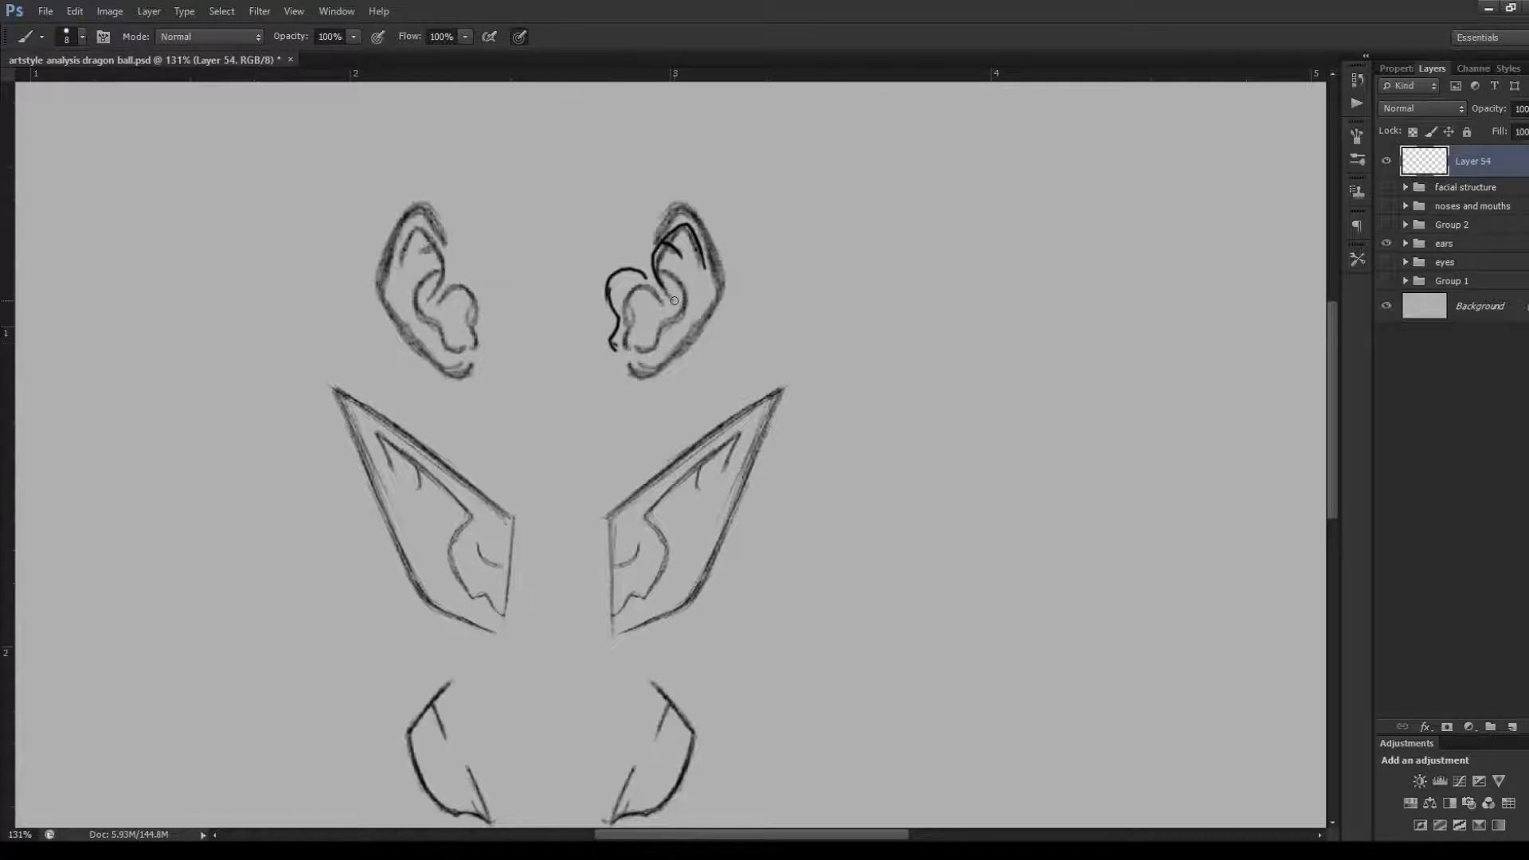
Undo all the inner-fold marks on the top row's right-hand ear
key("ctrl+alt+z")
key("ctrl+alt+z")
key("ctrl+alt+z")
key("ctrl+alt+z")
key("ctrl+alt+z")
key("ctrl+alt+z")
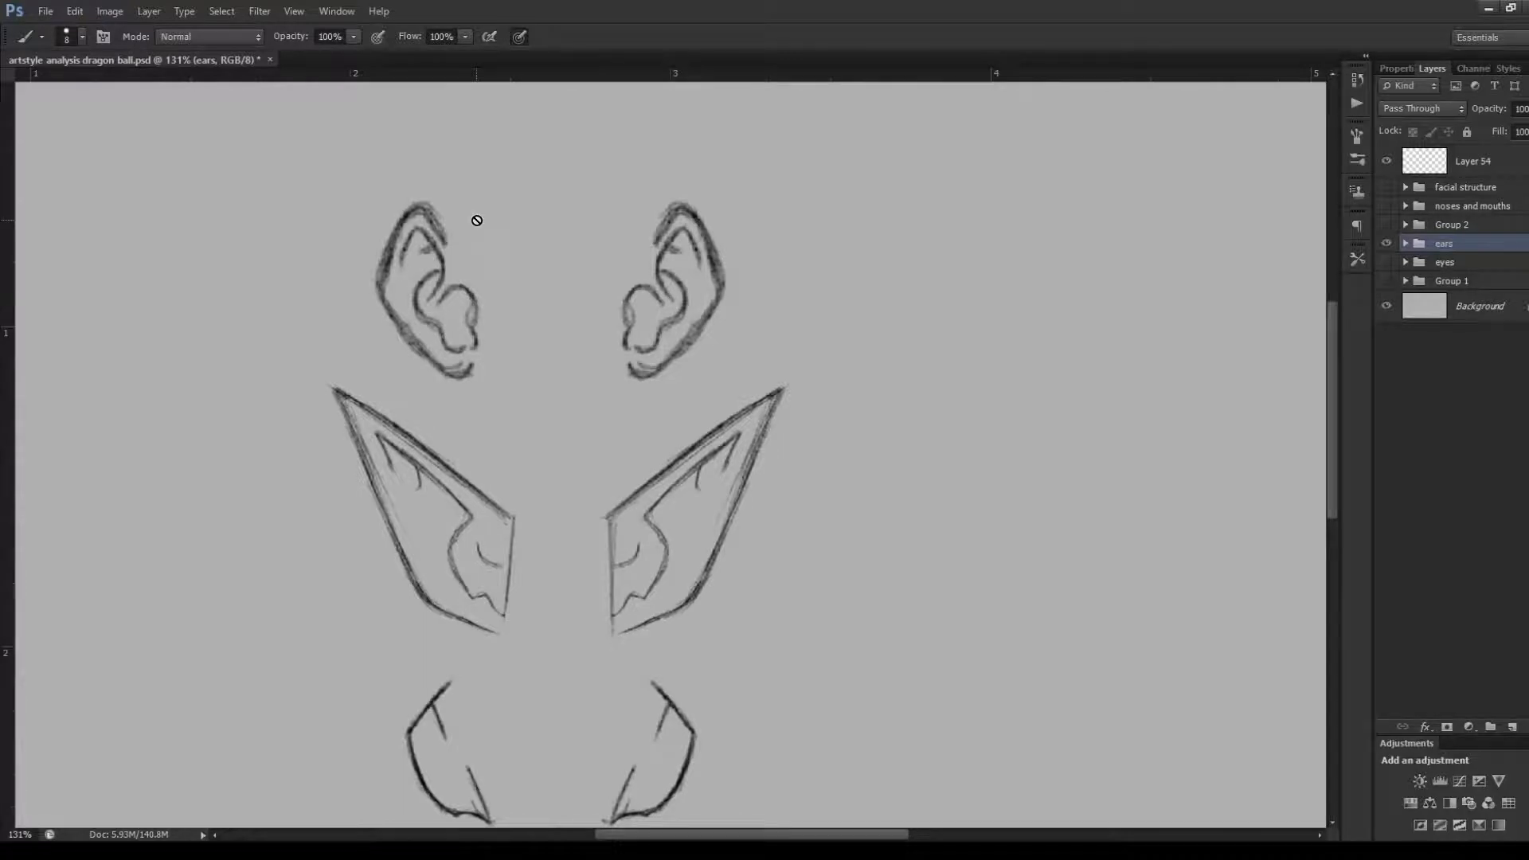
On Layer 54, trace the upper, outer and lower edges of the second row's right-hand pointed ear
left_click(1437, 167)
left_click_drag(1334, 388, 1304, 422)
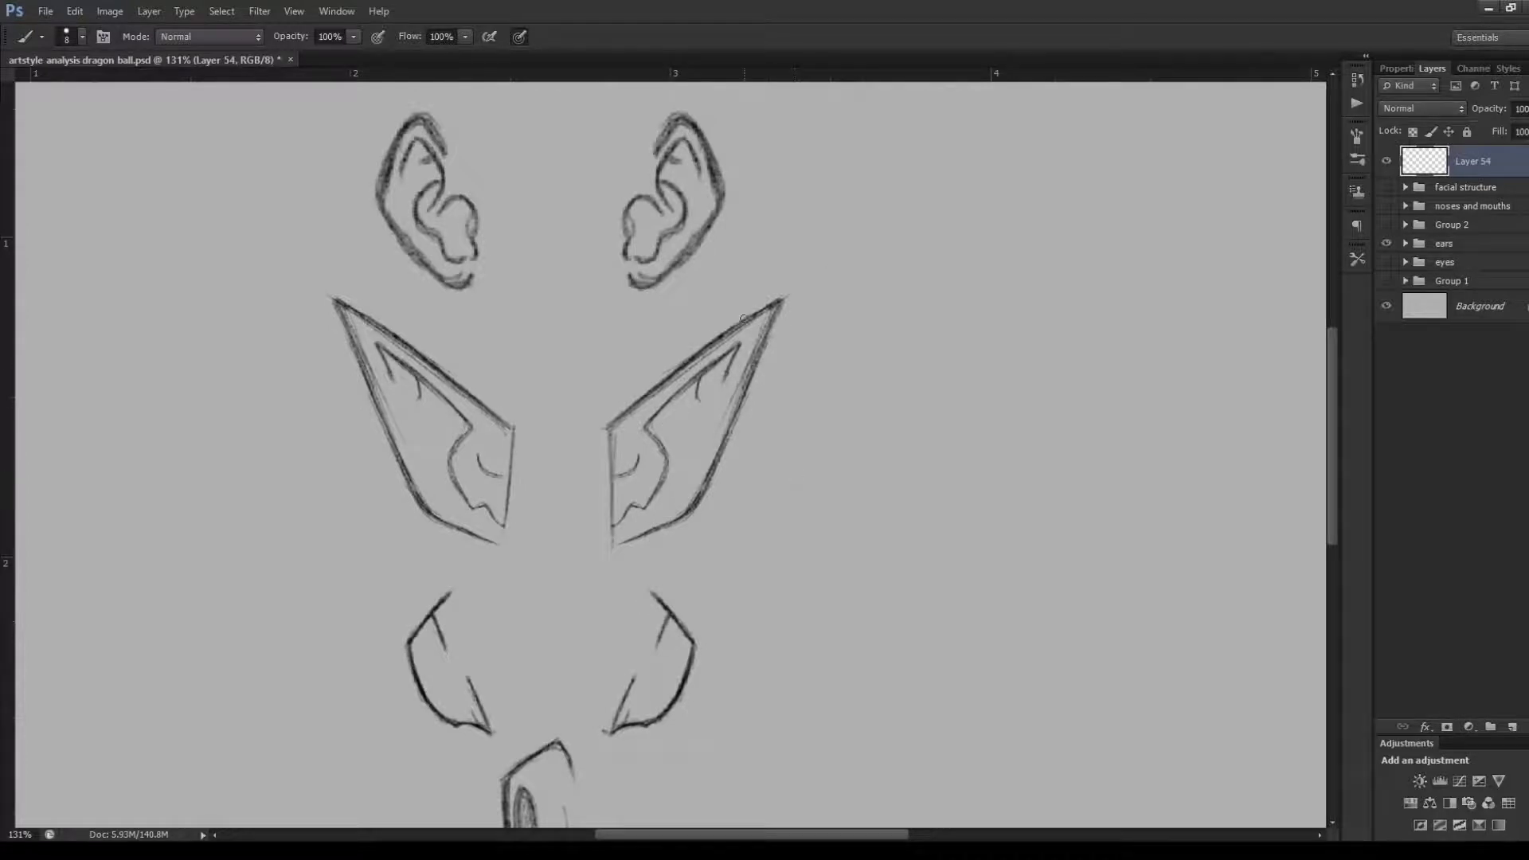
left_click_drag(605, 412, 730, 317)
mouse_move(633, 385)
left_mouse_down()
mouse_move(804, 277)
mouse_move(778, 338)
left_mouse_up()
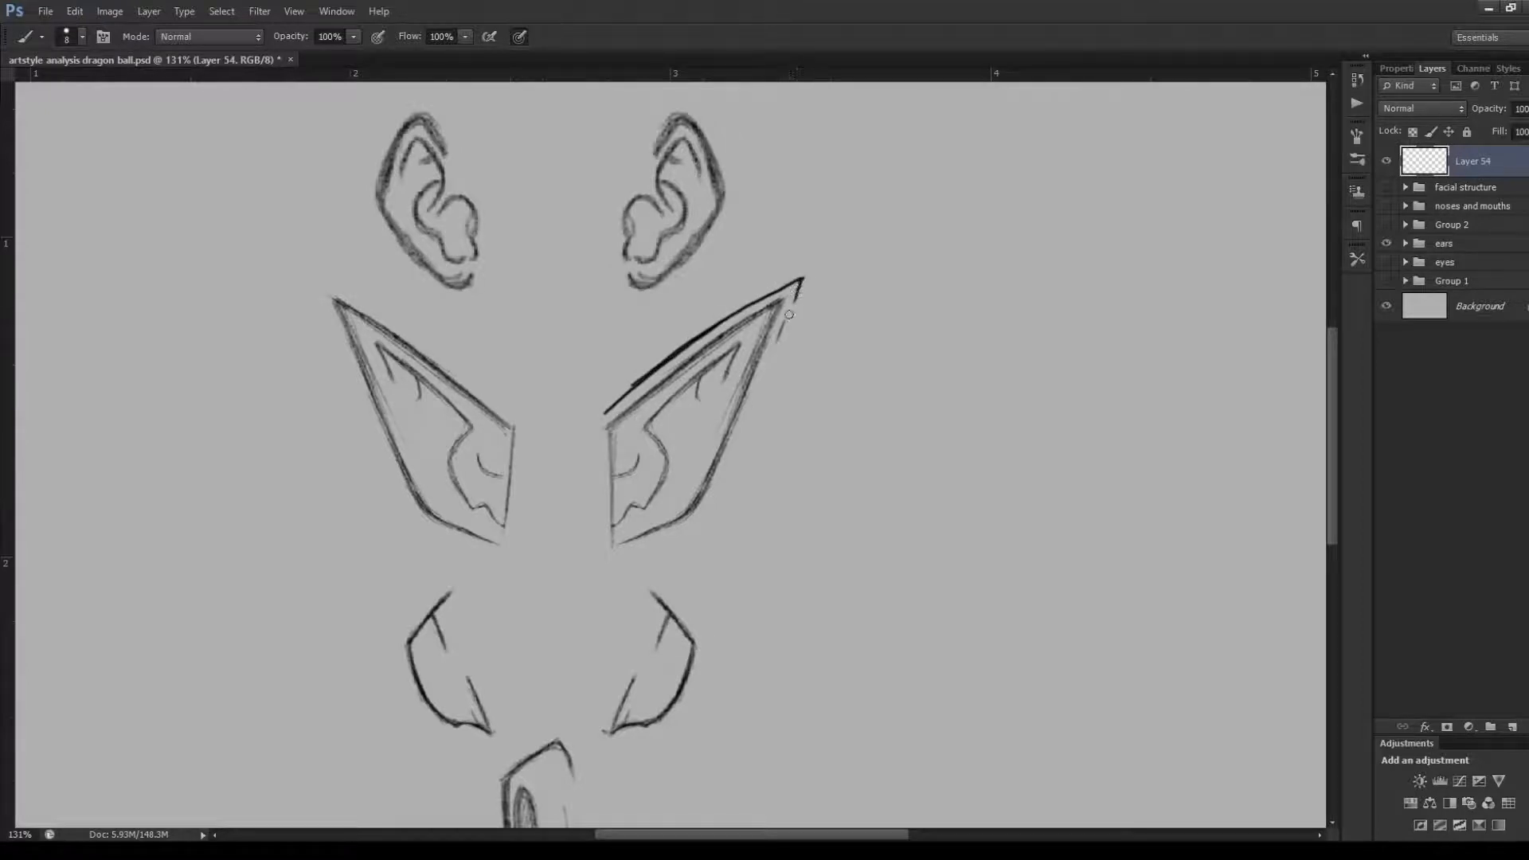
mouse_move(802, 280)
left_mouse_down()
mouse_move(717, 502)
mouse_move(627, 555)
mouse_move(687, 529)
mouse_move(630, 549)
mouse_move(652, 547)
left_mouse_up()
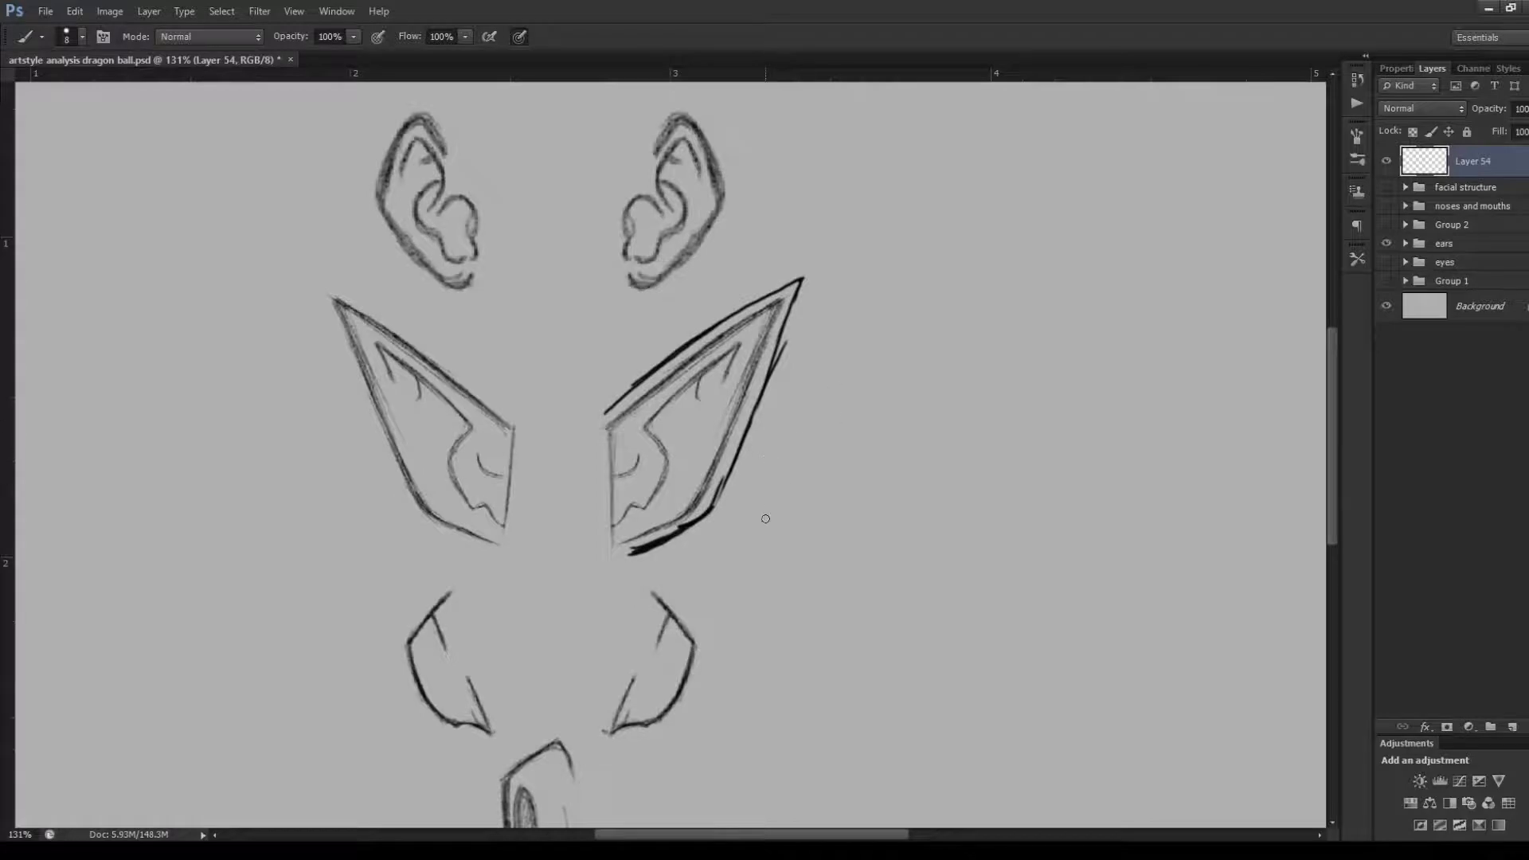
Draw a simplified curved outline of the pointed ear beside the second row, and undo it
mouse_move(772, 498)
left_mouse_down()
mouse_move(948, 346)
mouse_move(866, 526)
left_mouse_up()
mouse_move(890, 469)
left_mouse_down()
mouse_move(840, 573)
mouse_move(850, 555)
mouse_move(826, 575)
mouse_move(837, 567)
mouse_move(761, 583)
left_mouse_up()
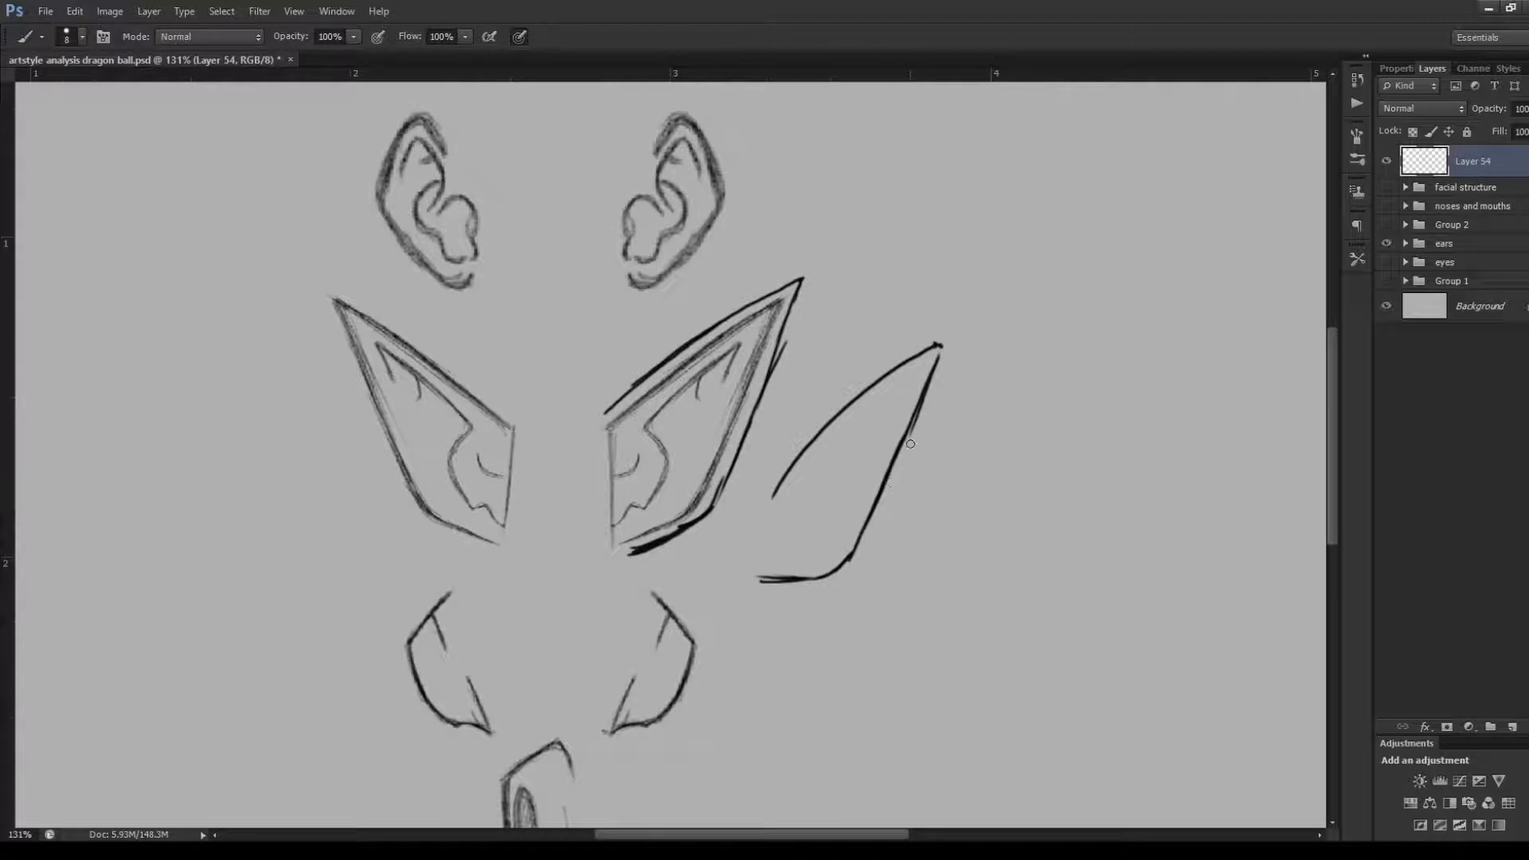
key("ctrl+alt+z")
key("ctrl+alt+z")
key("ctrl+alt+z")
key("ctrl+alt+z")
key("ctrl+alt+z")
key("ctrl+alt+z")
Undo the outline traced around the second row's right-hand pointed ear
key("ctrl+alt+z")
key("ctrl+alt+z")
key("ctrl+alt+z")
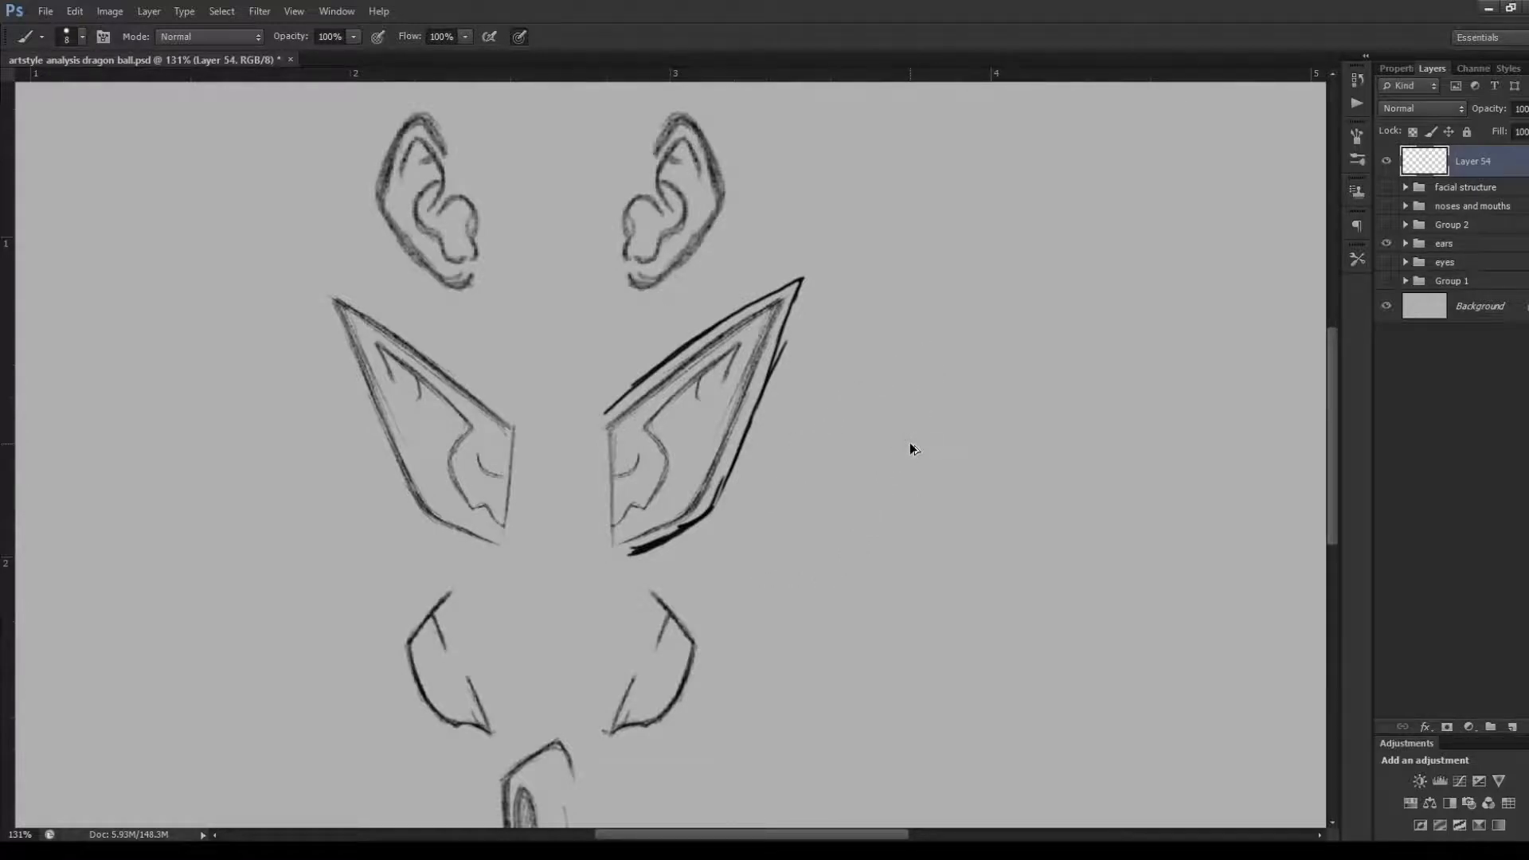
key("ctrl+alt+z")
key("ctrl+alt+z")
key("ctrl+alt+z")
key("ctrl+alt+z")
key("ctrl+alt+z")
key("ctrl+alt+z")
key("ctrl+z")
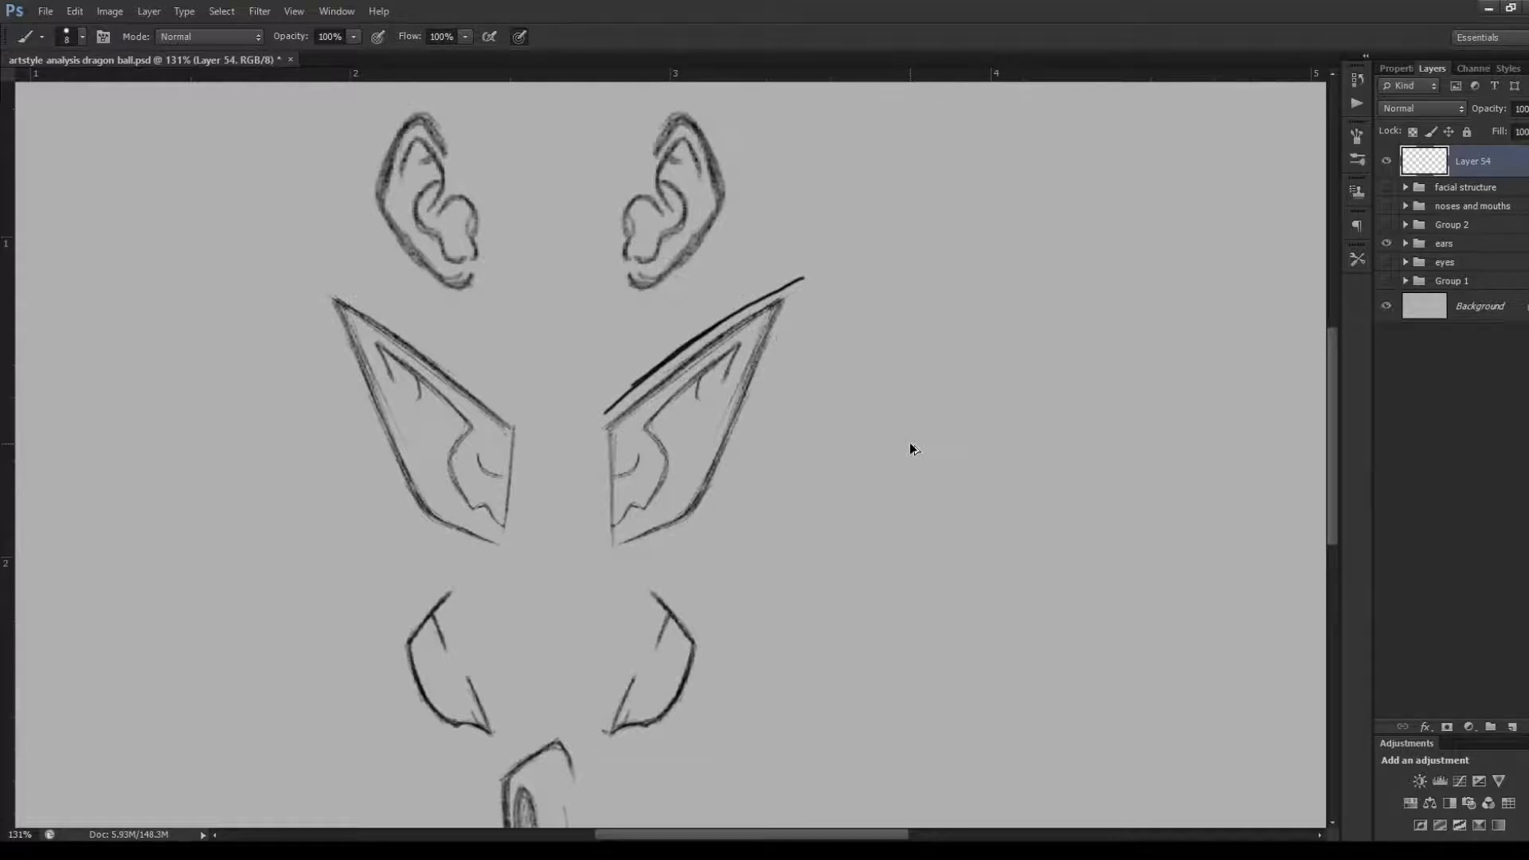
key("ctrl+z")
key("alt+bracketleft")
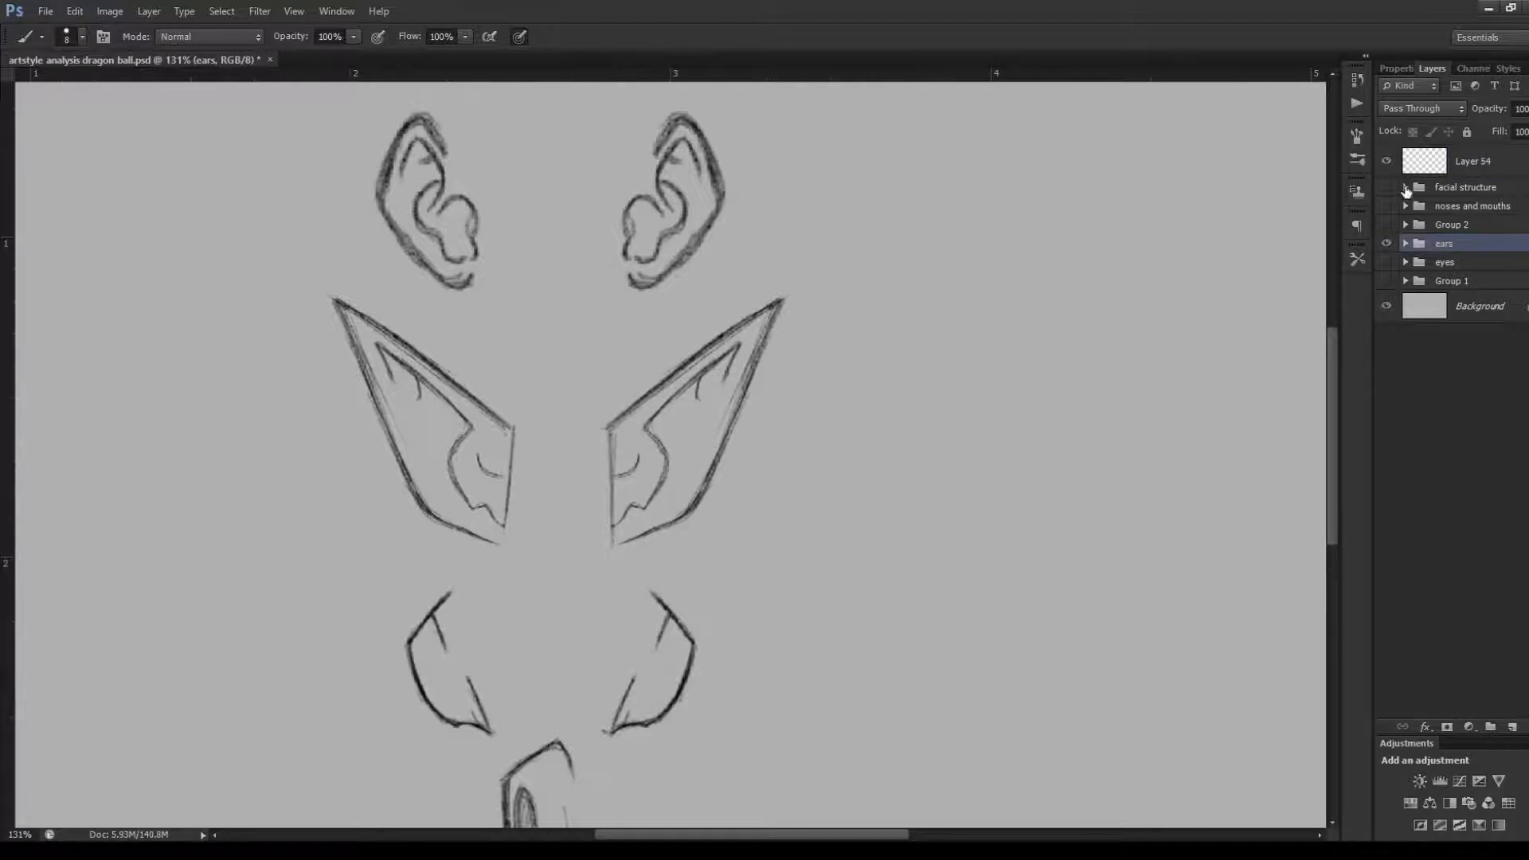
Trace the inner fold lines of the right-hand pointed ear on Layer 54, undo them, and reselect Layer 54
left_click(1430, 165)
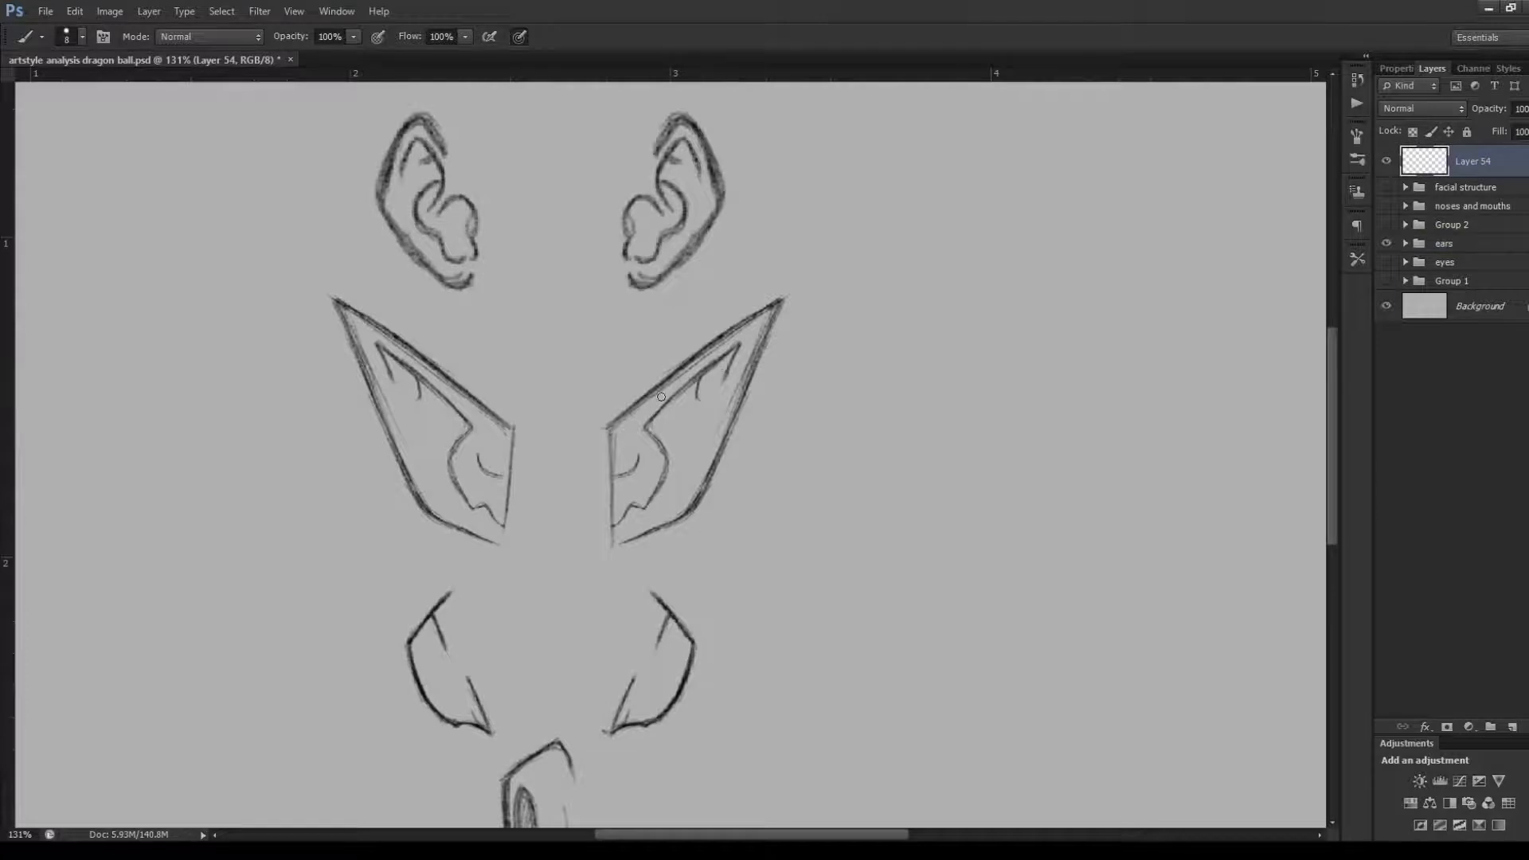
mouse_move(639, 420)
left_mouse_down()
mouse_move(740, 343)
mouse_move(736, 363)
mouse_move(742, 341)
mouse_move(683, 368)
mouse_move(651, 486)
mouse_move(604, 520)
left_mouse_up()
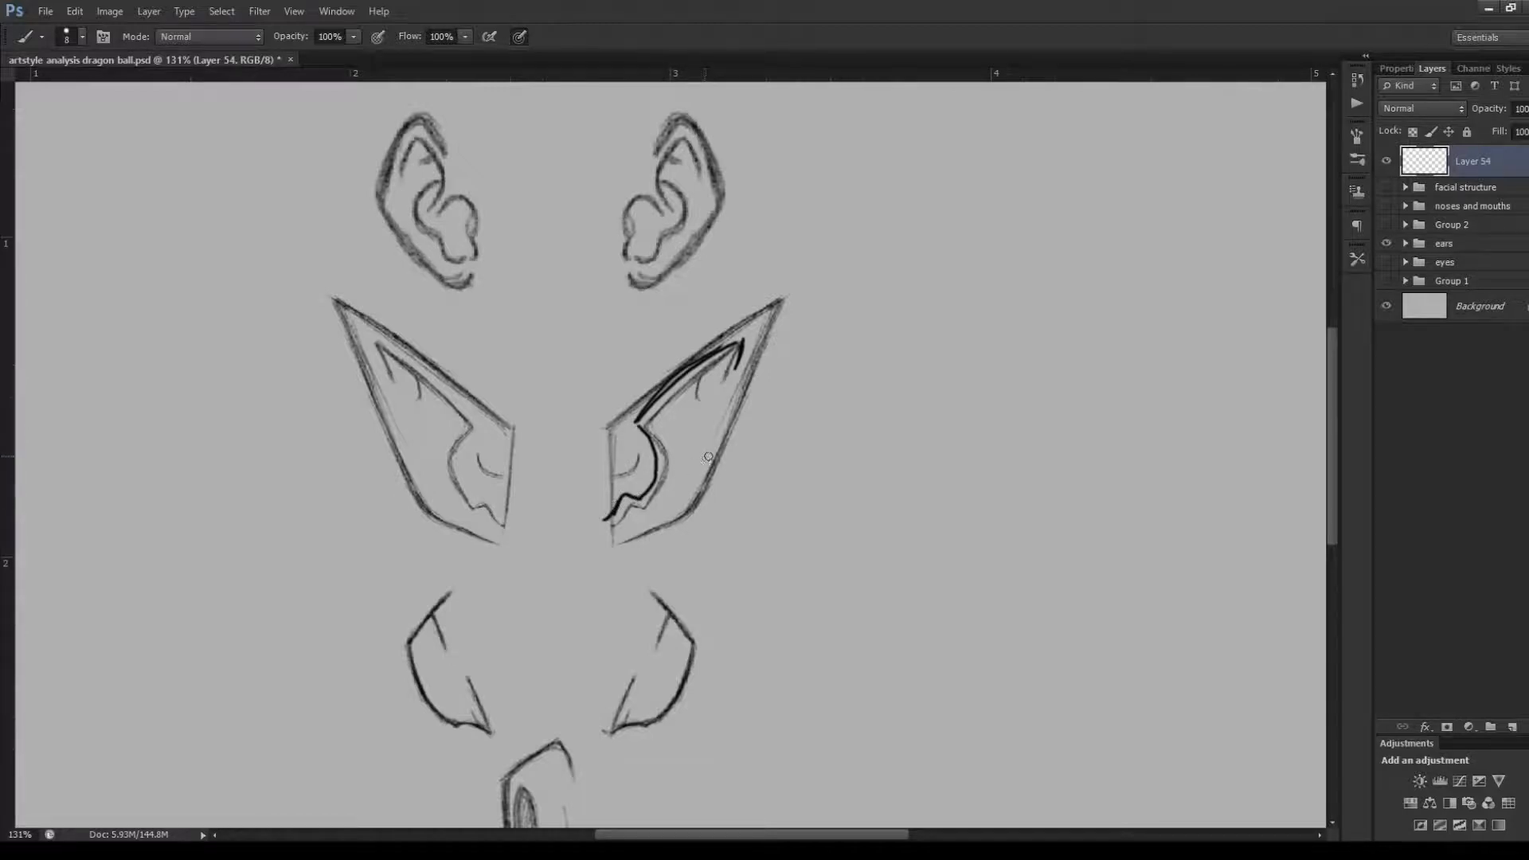
key("ctrl+alt+z")
key("ctrl+alt+z")
key("ctrl+alt+z")
key("ctrl+alt+z")
key("ctrl+alt+z")
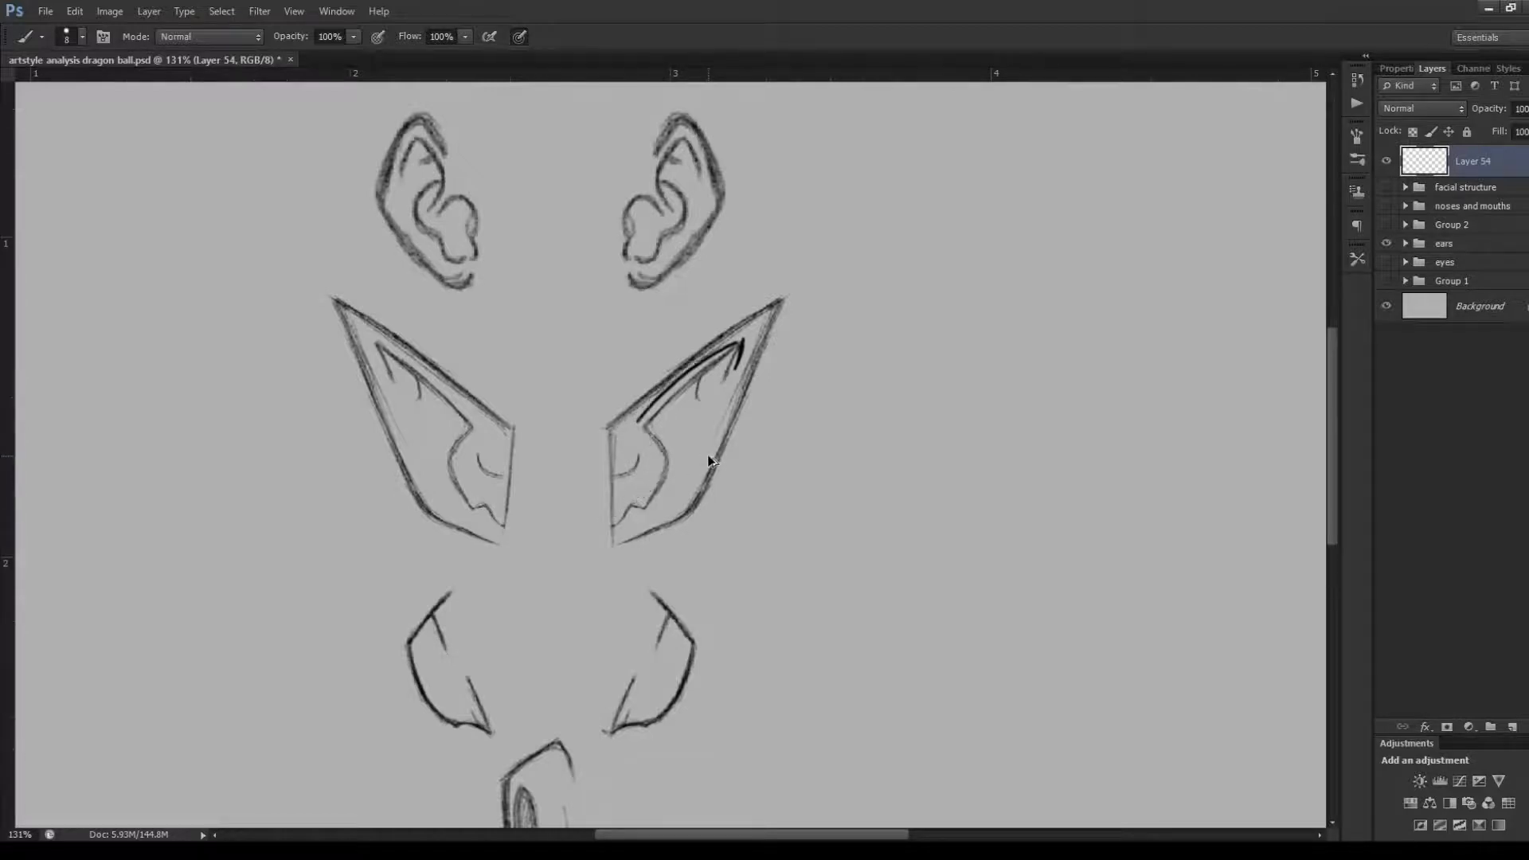
key("ctrl+alt+z")
key("ctrl+alt+z")
key("ctrl+alt+z")
key("ctrl+alt+z")
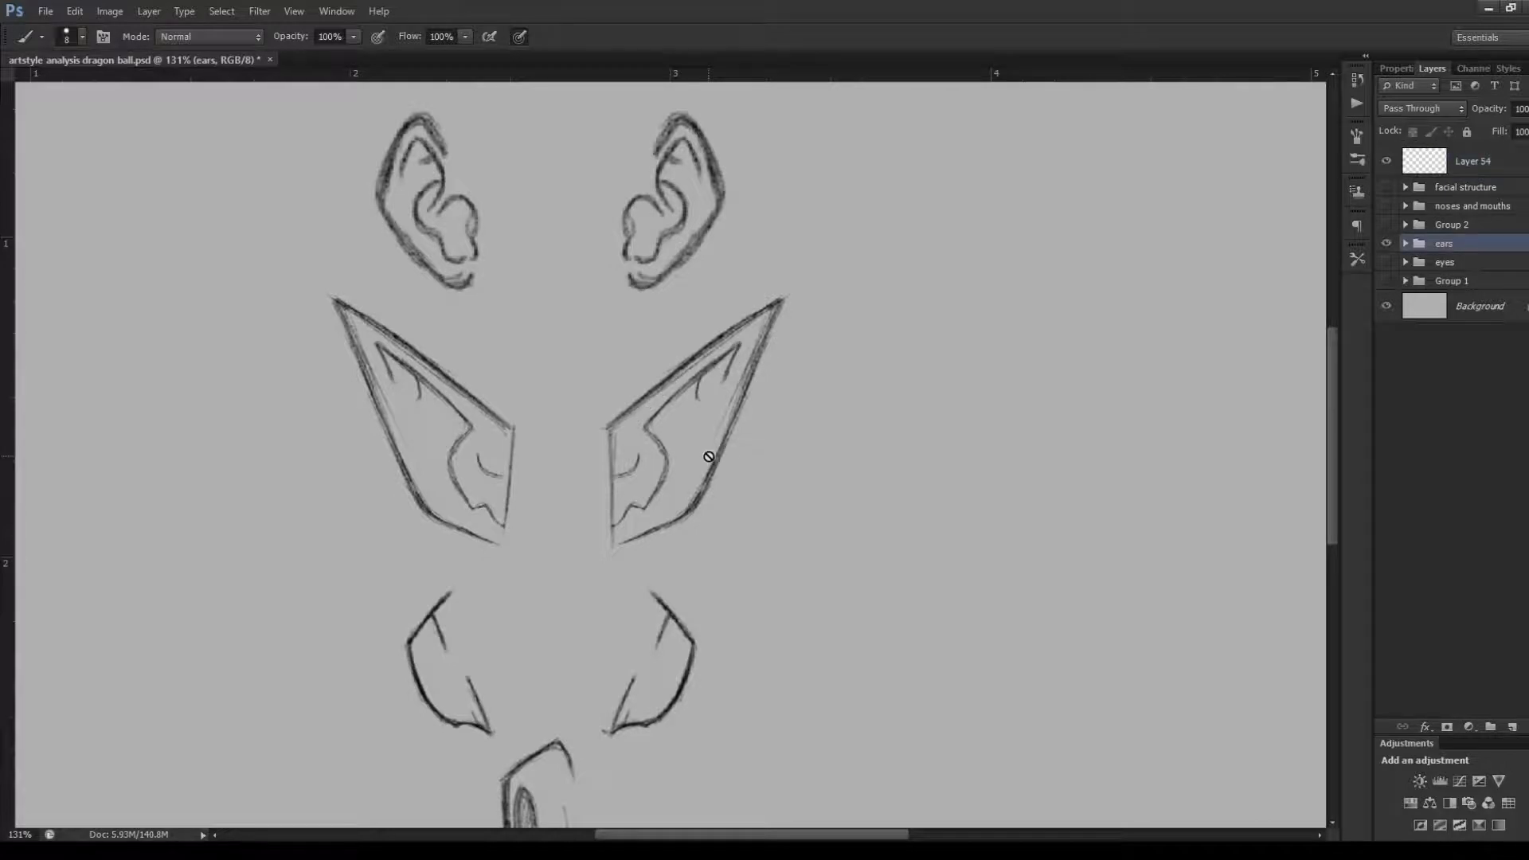
left_click(1437, 168)
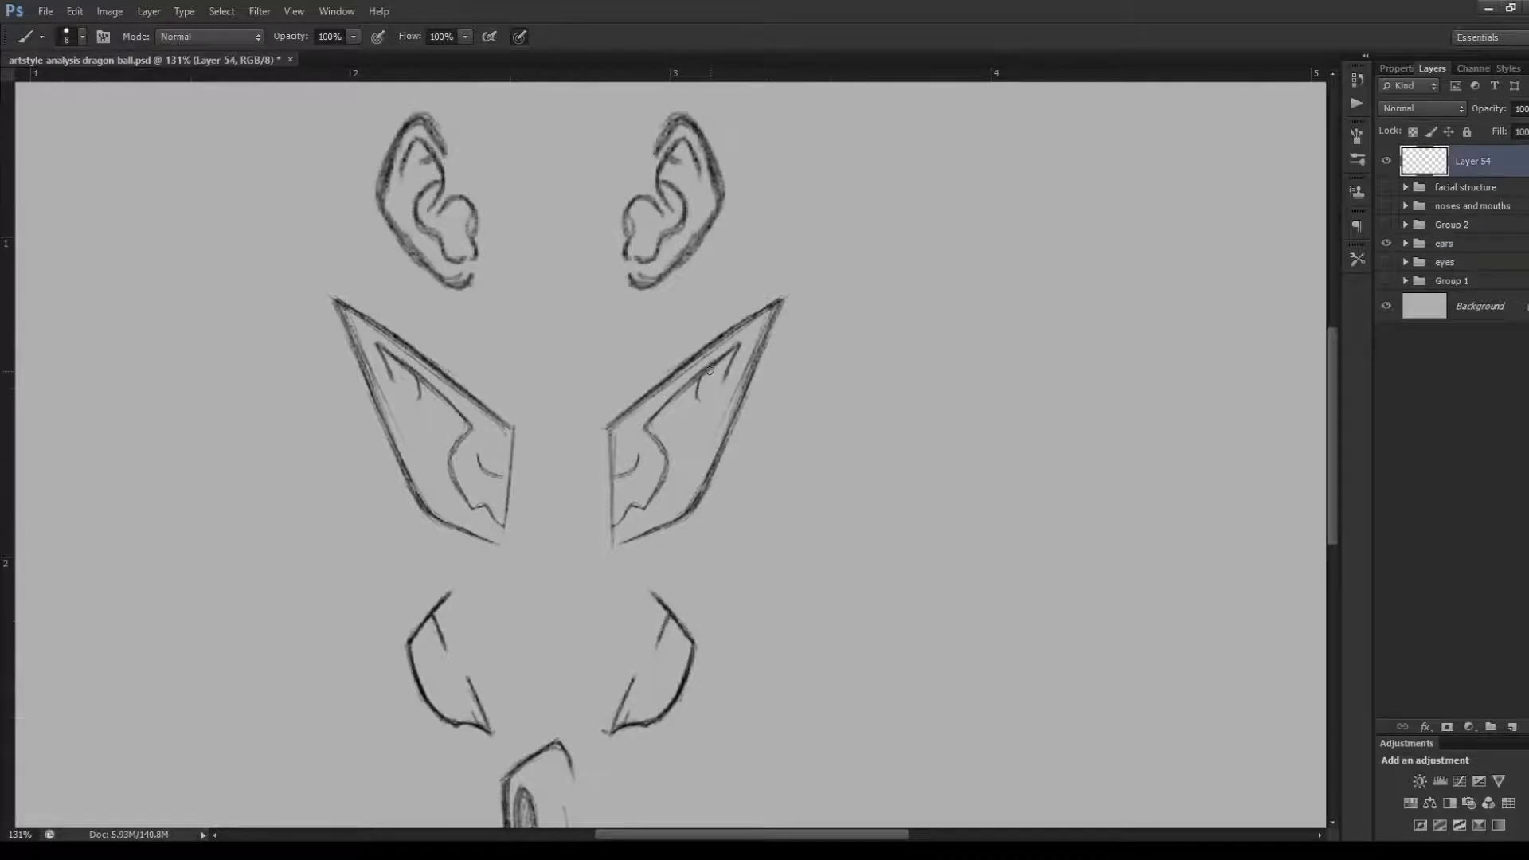
Trace the small crease marks inside the second row's right-hand pointed ear, undo them, and return to Layer 54
left_click_drag(708, 371, 702, 398)
left_click_drag(714, 369, 707, 395)
left_click_drag(641, 462, 616, 482)
key("ctrl+alt+z")
key("ctrl+alt+z")
key("ctrl+alt+z")
key("ctrl+alt+z")
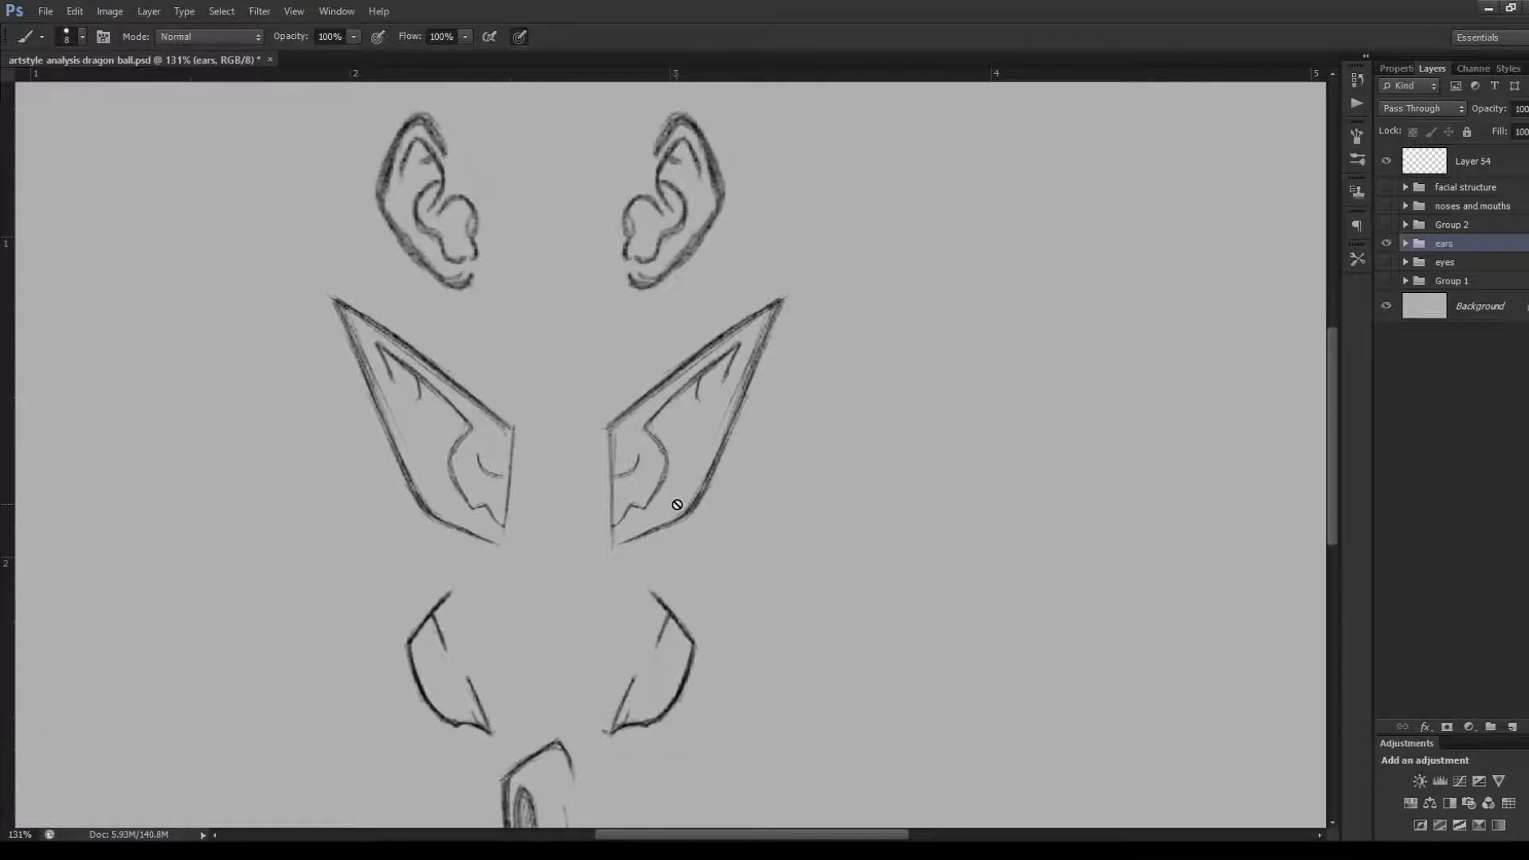
key("alt+shift+bracketright")
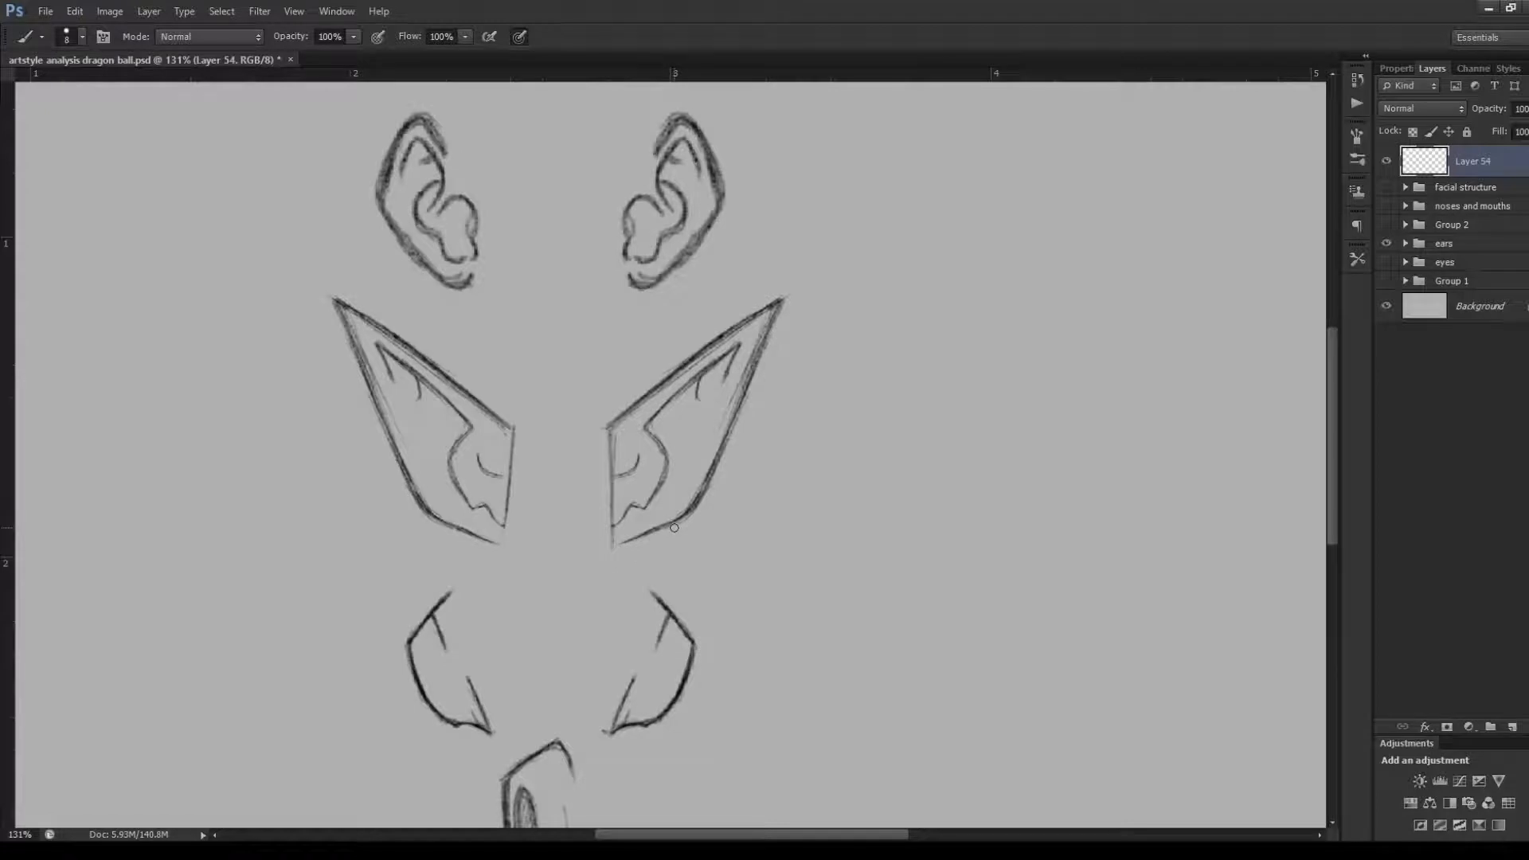
Trace the outer and lower edges of the third row's right-hand rounded ear on Layer 54
scroll(1332, 486, "down", 3)
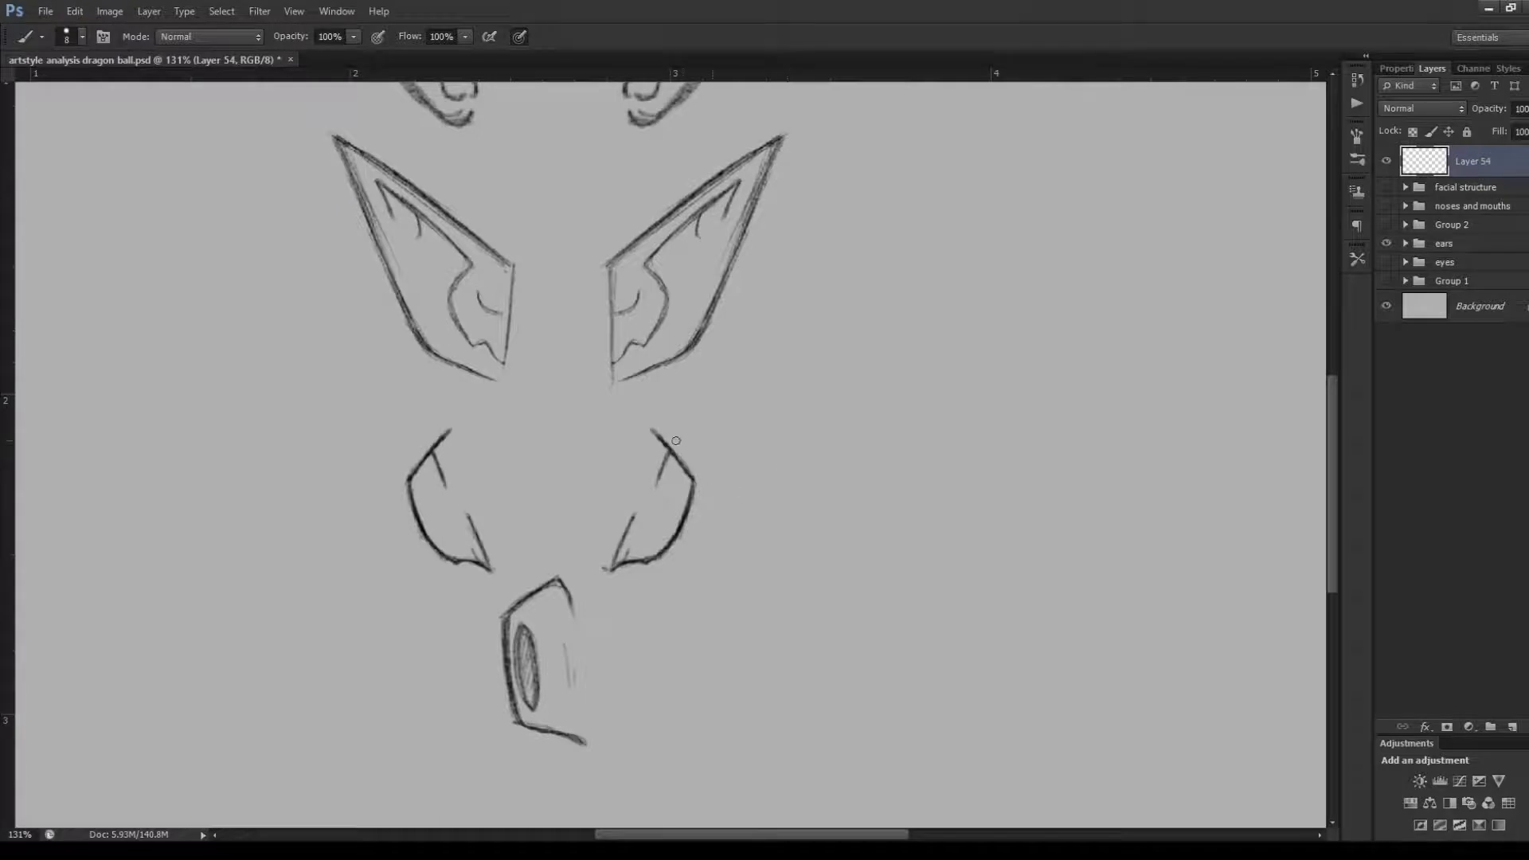
mouse_move(664, 423)
left_mouse_down()
mouse_move(702, 473)
mouse_move(673, 566)
left_mouse_up()
mouse_move(703, 485)
left_mouse_down()
mouse_move(668, 557)
mouse_move(681, 550)
mouse_move(653, 575)
left_mouse_up()
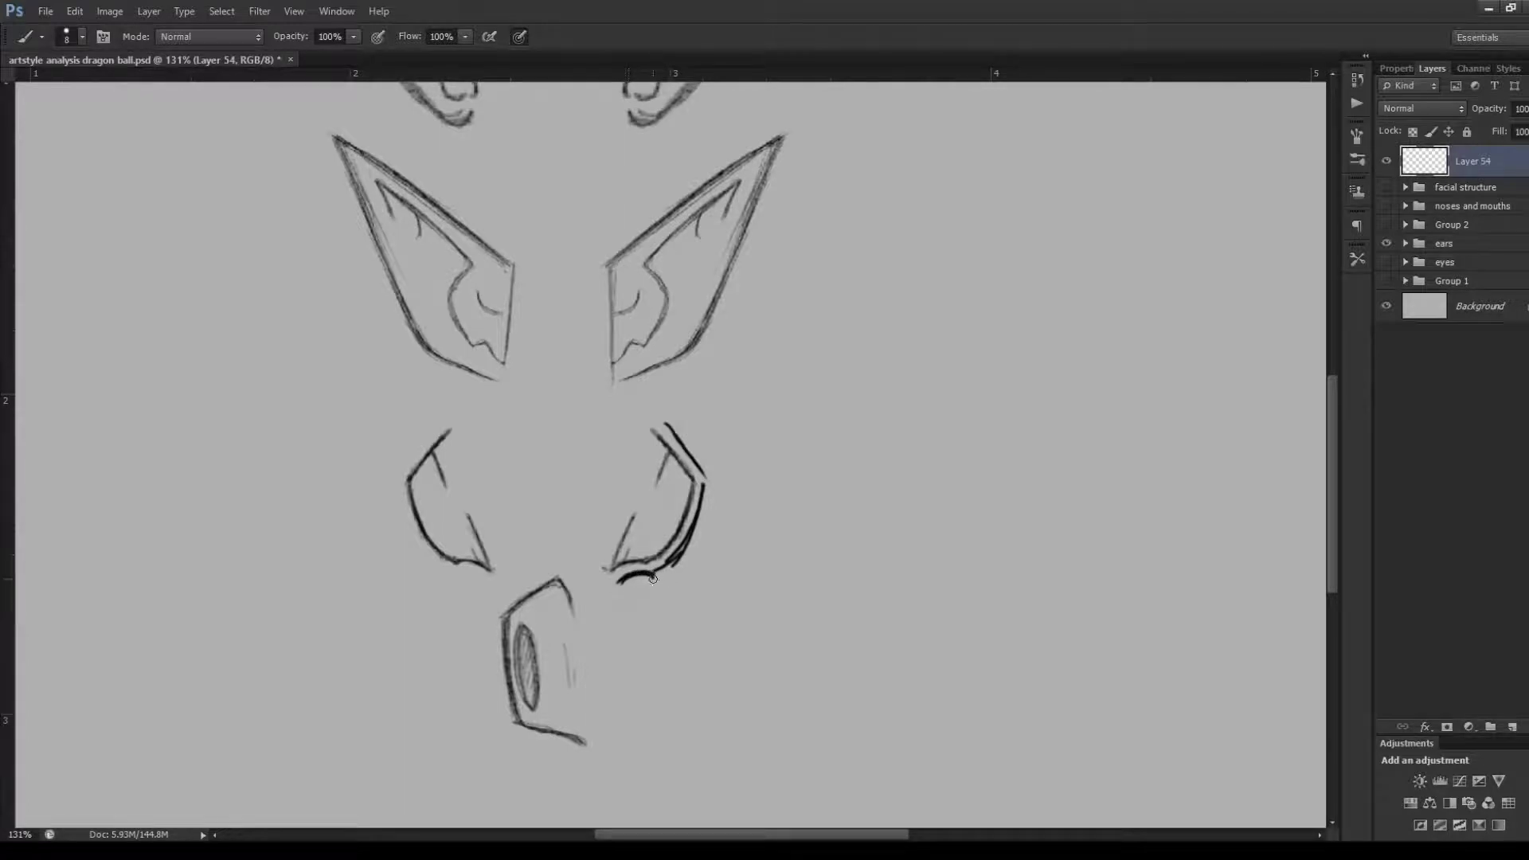
Draw a simplified ear outline with short inner lines beside the third row's right-hand ear, and undo it
mouse_move(771, 430)
left_mouse_down()
mouse_move(811, 509)
mouse_move(734, 608)
mouse_move(741, 591)
left_mouse_up()
key("ctrl+z")
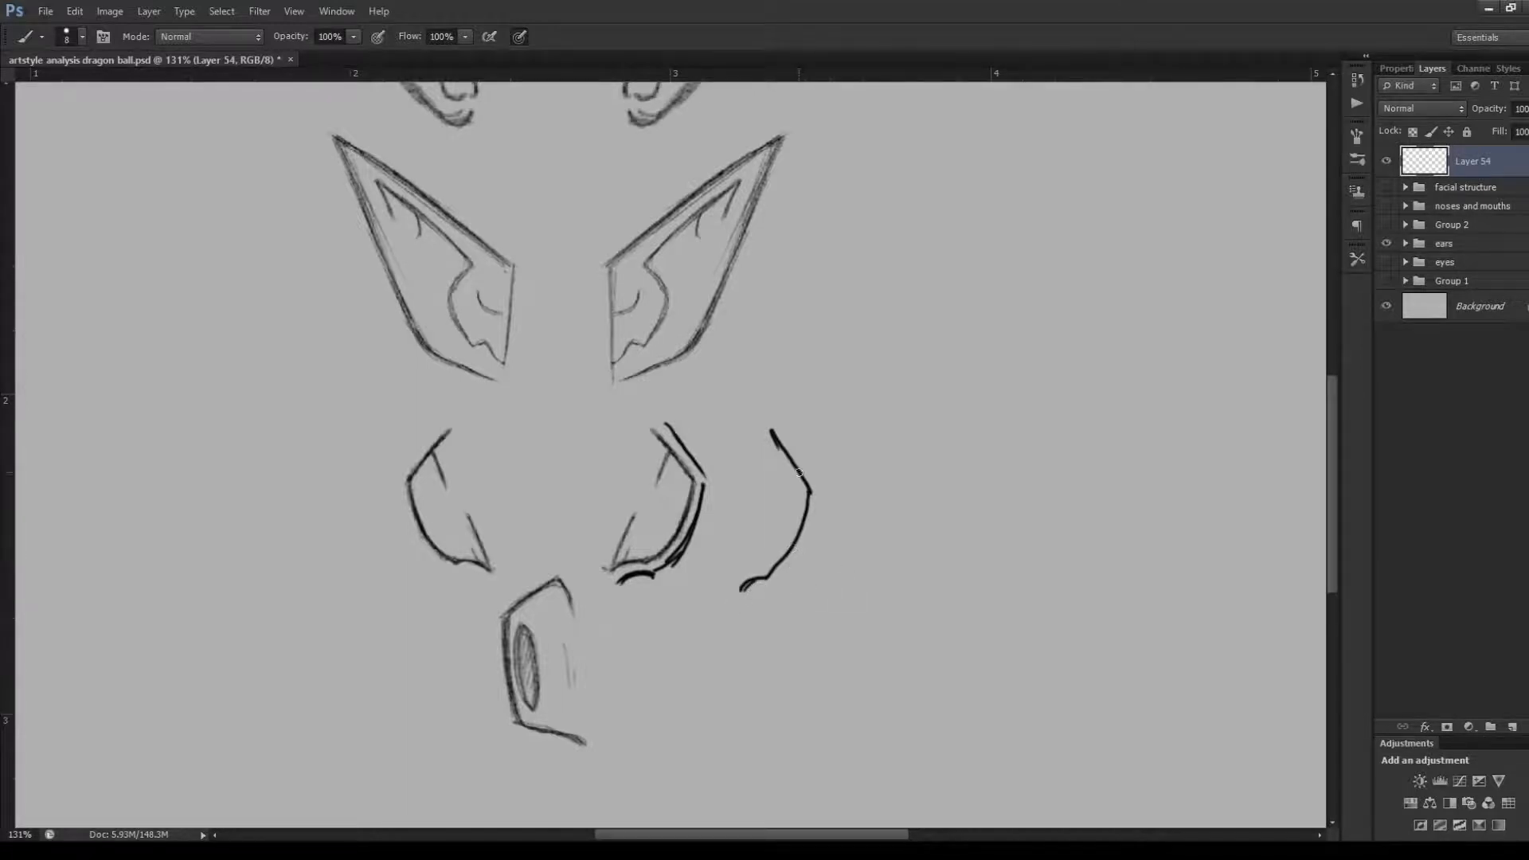
left_click_drag(782, 451, 777, 481)
left_click_drag(745, 582, 755, 531)
left_click_drag(771, 532, 768, 550)
key("ctrl+alt+z")
key("ctrl+alt+z")
key("ctrl+alt+z")
key("ctrl+alt+z")
key("ctrl+alt+z")
key("ctrl+alt+z")
key("ctrl+alt+z")
Undo the outline traced around the third row's right-hand ear
left_click_drag(1332, 458, 1327, 518)
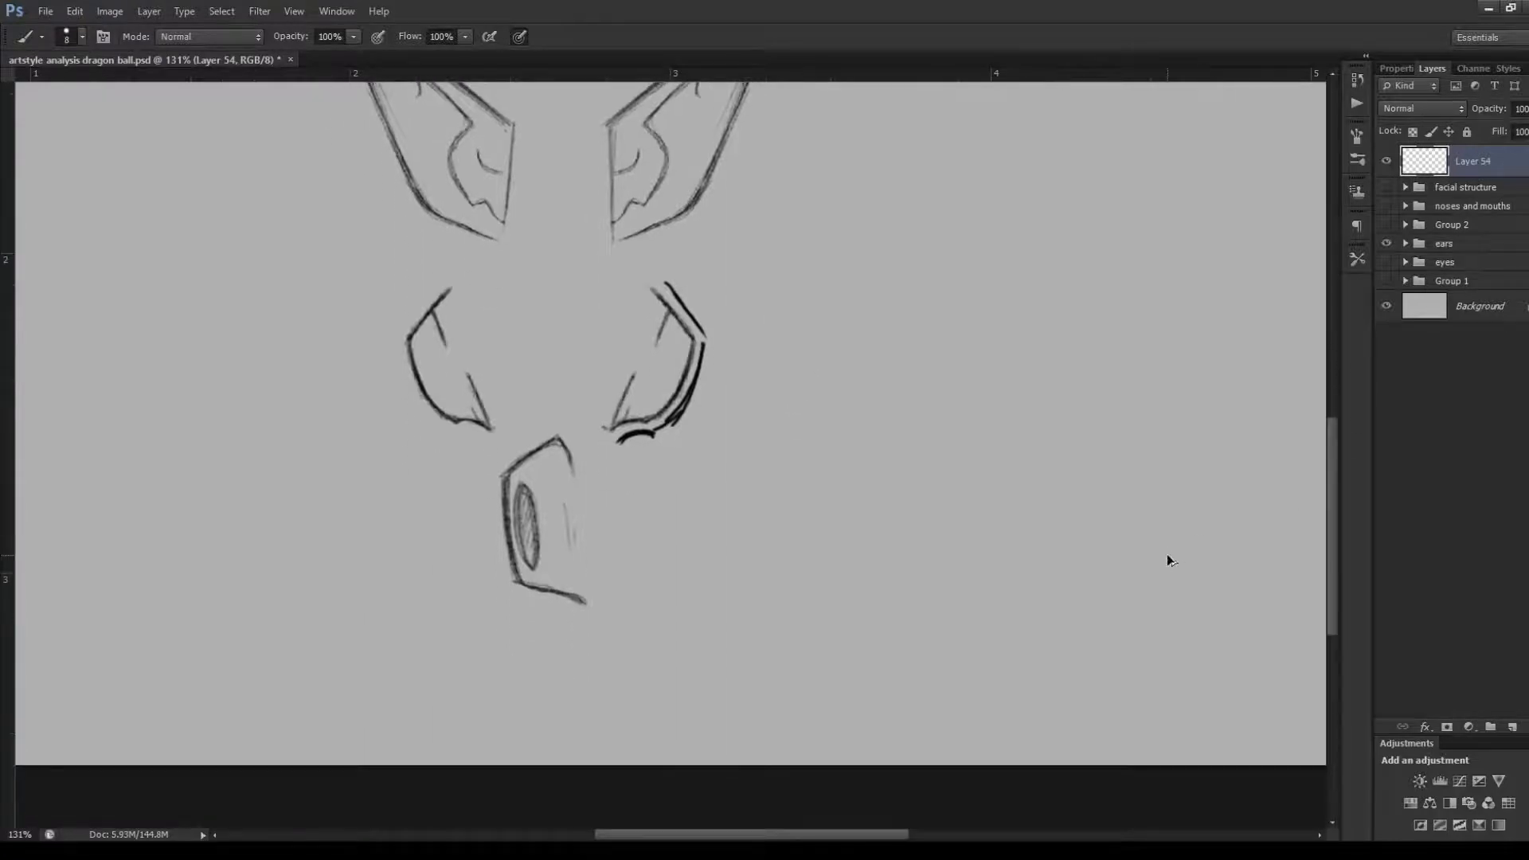
key("ctrl+alt+z")
key("ctrl+alt+z")
key("ctrl+alt+z")
key("ctrl+alt+z")
key("ctrl+alt+z")
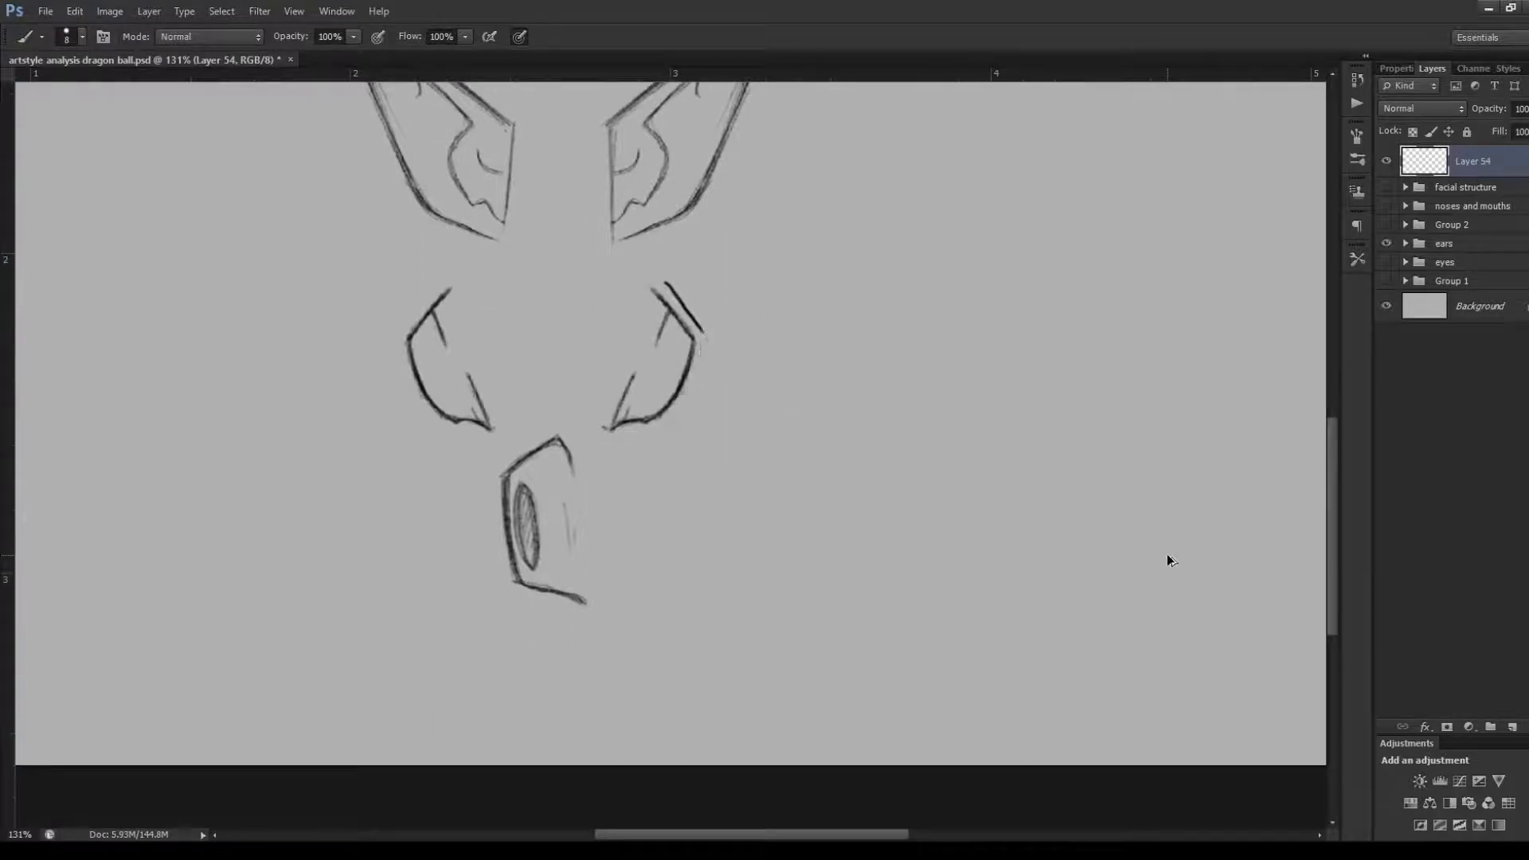
On Layer 54, draw a simplified angular outline, oval opening and short inner line beside the lowest ear
left_click(1433, 168)
left_click_drag(741, 448, 752, 482)
left_click_drag(731, 451, 674, 497)
mouse_move(670, 508)
left_mouse_down()
mouse_move(686, 605)
mouse_move(757, 632)
left_mouse_up()
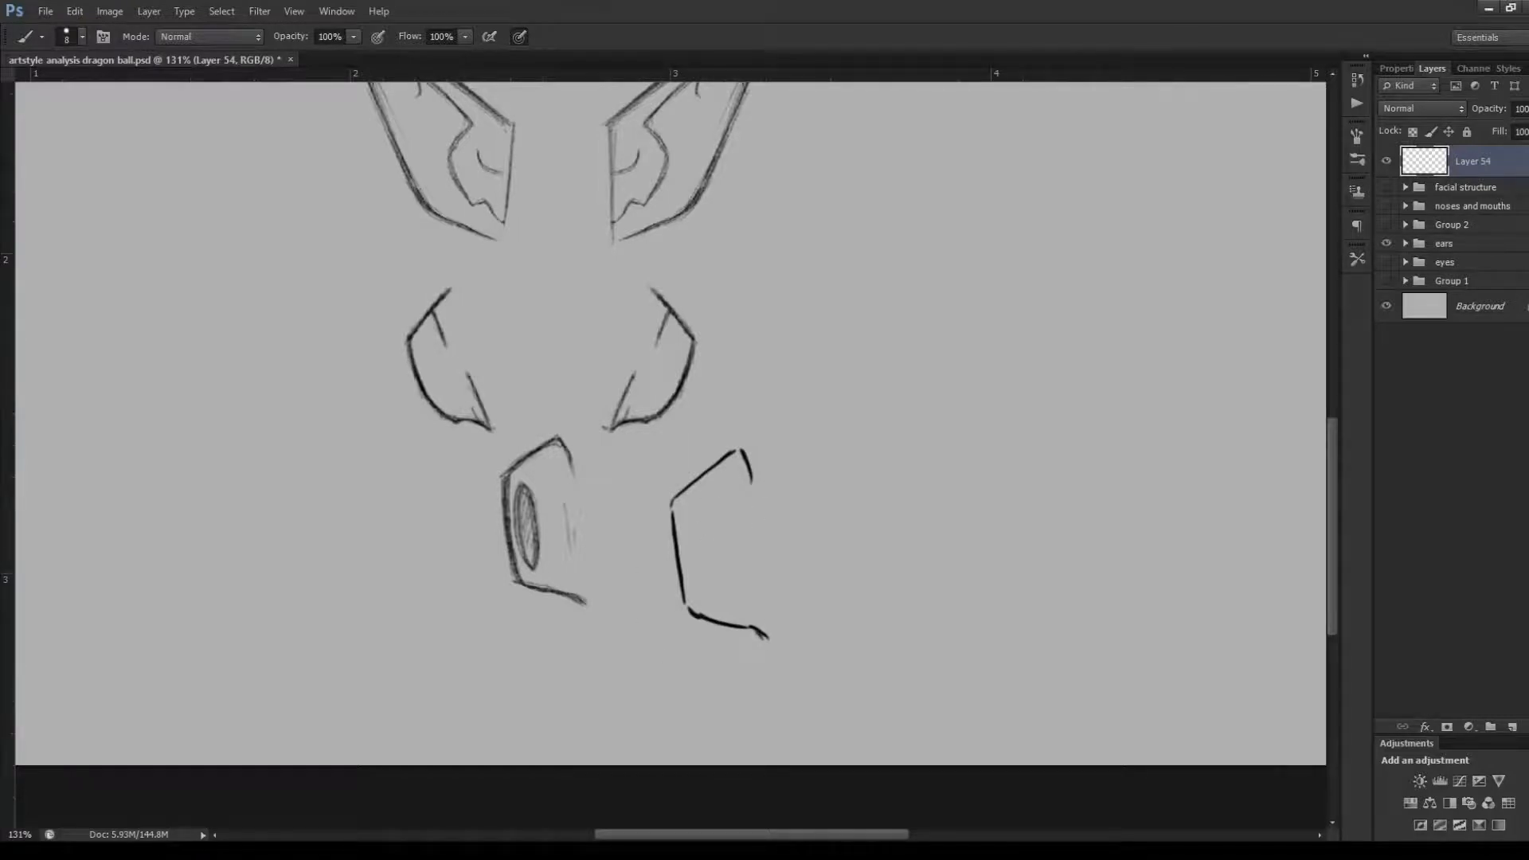
mouse_move(692, 522)
left_mouse_down()
mouse_move(714, 582)
mouse_move(690, 529)
left_mouse_up()
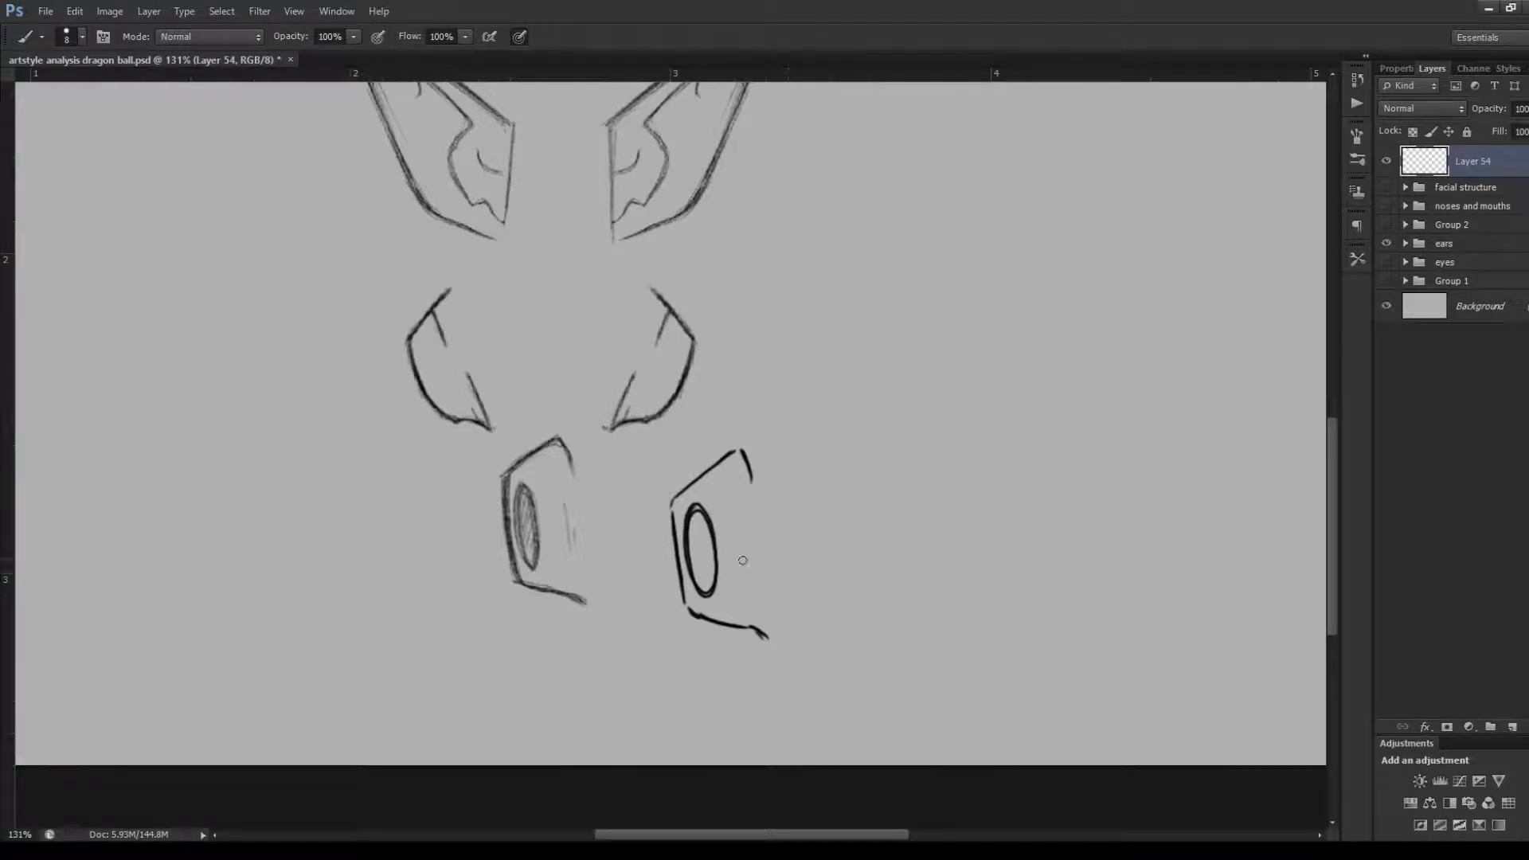
left_click_drag(735, 532, 745, 564)
Undo the simplified outline, oval and inner line drawn beside the lowest ear
key("ctrl+alt+z")
key("ctrl+alt+z")
key("ctrl+alt+z")
key("ctrl+alt+z")
key("ctrl+alt+z")
key("ctrl+alt+z")
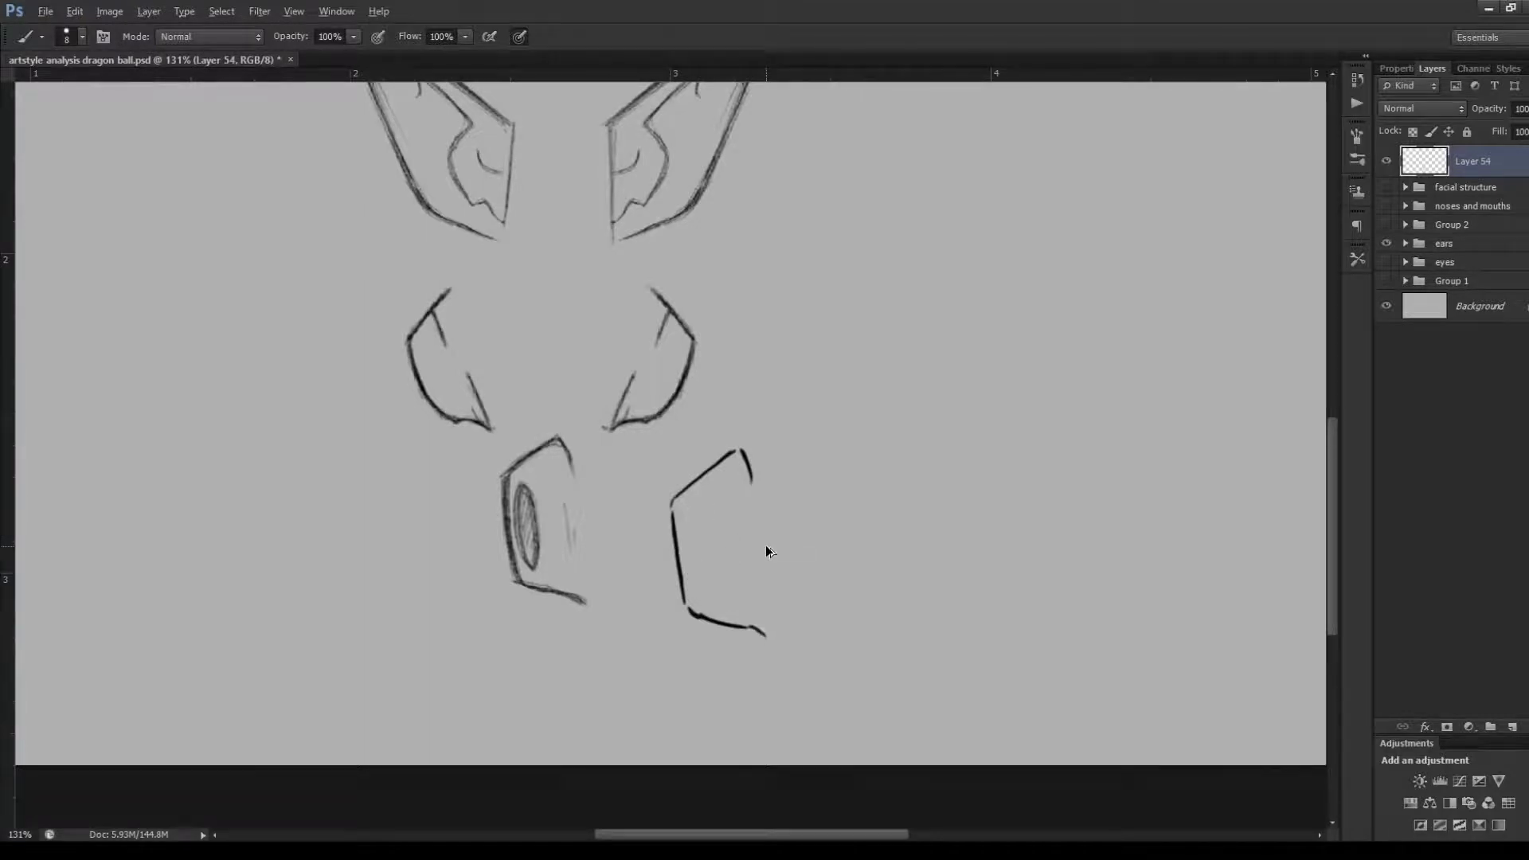
key("ctrl+alt+z")
key("ctrl+alt+z")
key("ctrl+alt+z")
key("ctrl+alt+z")
key("ctrl+alt+z")
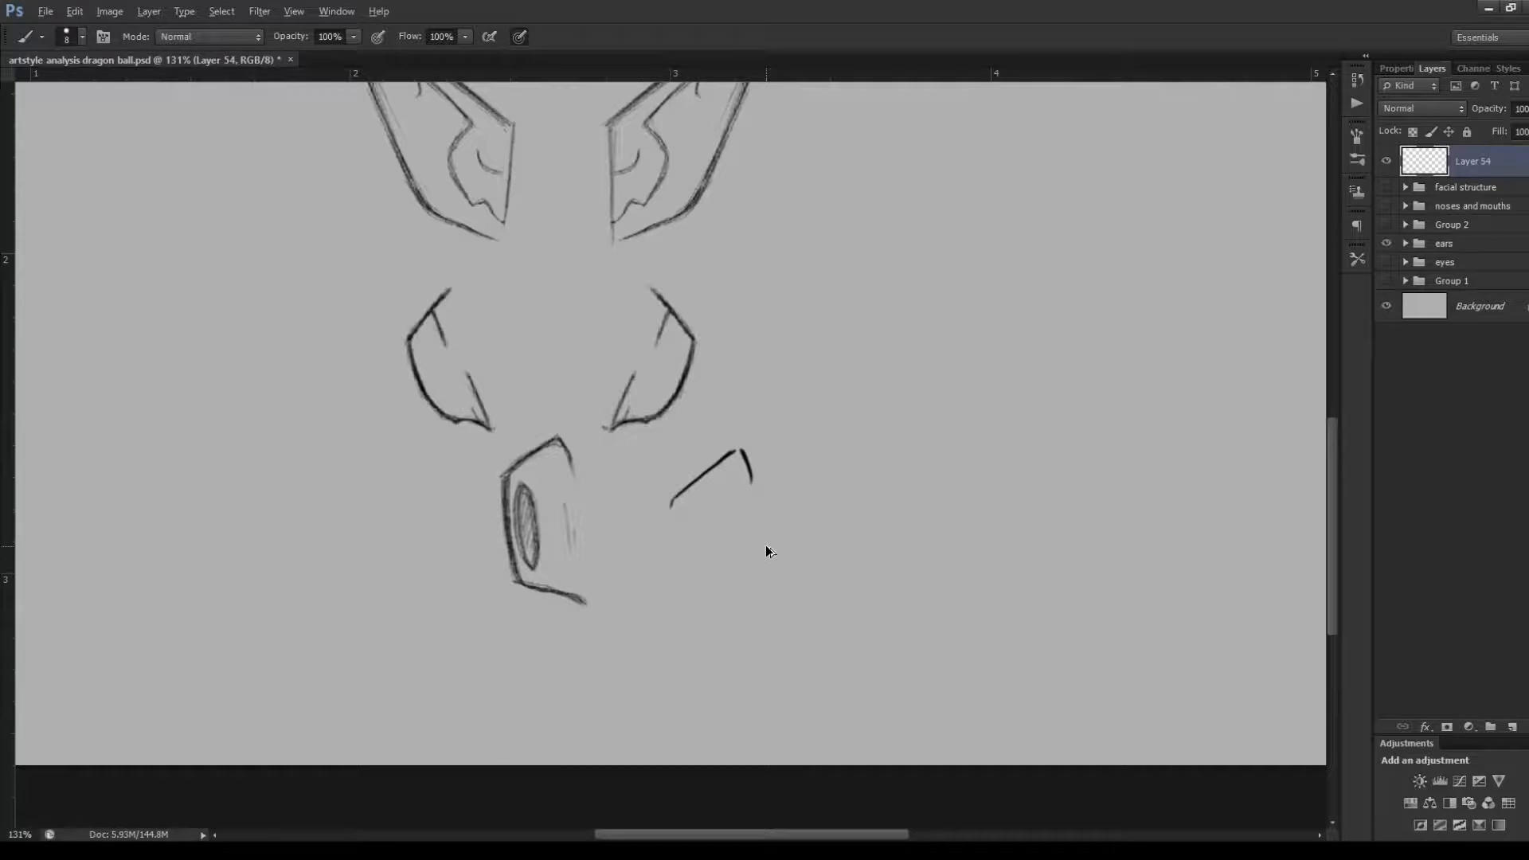
key("ctrl+alt+z")
key("ctrl+alt+z")
key("ctrl+alt+z")
key("ctrl+alt+z")
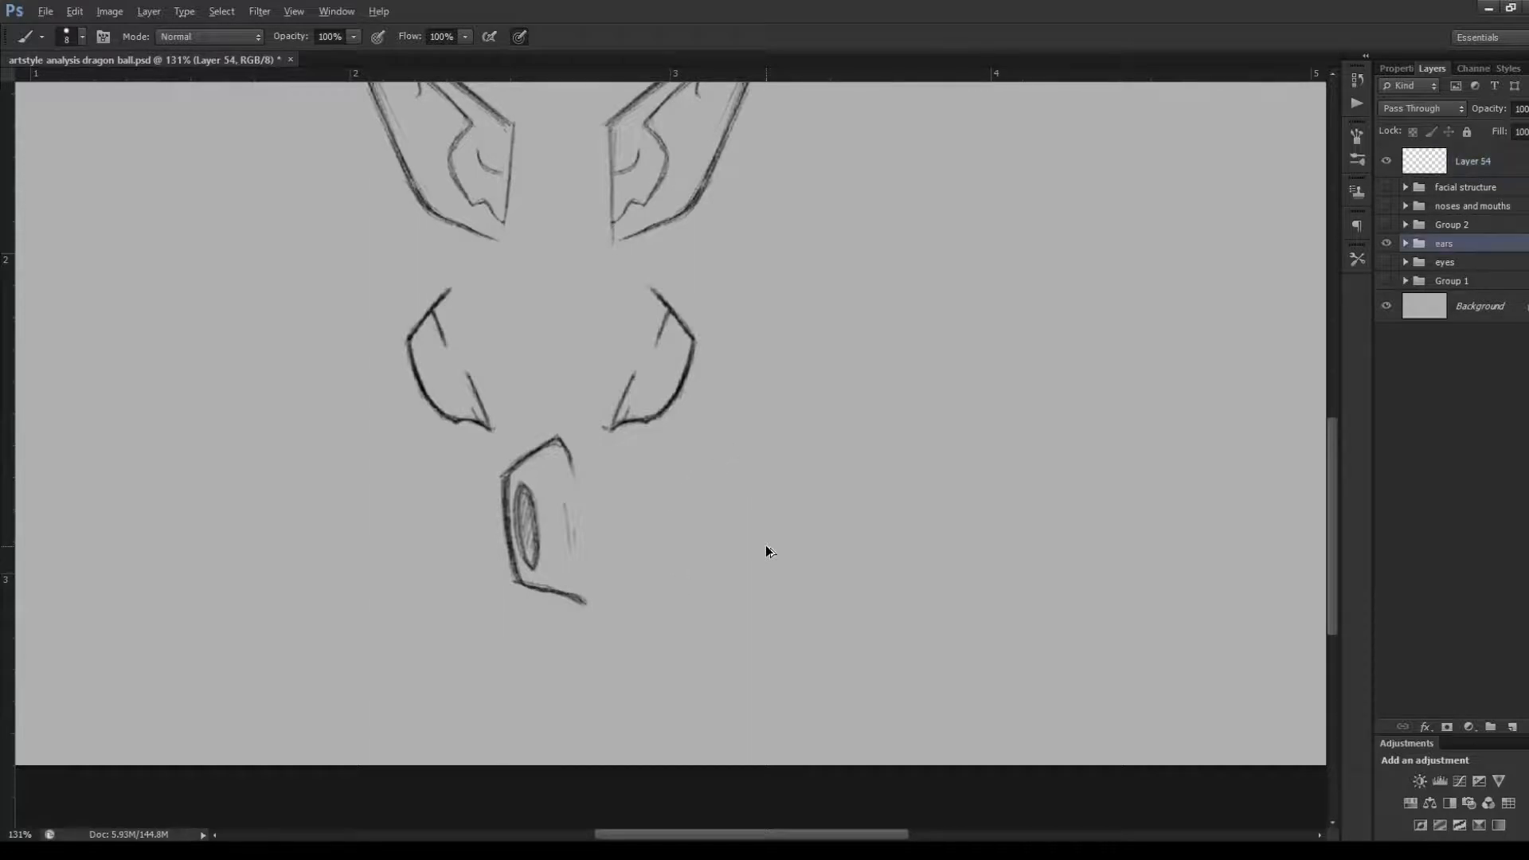
On Layer 54, trace around the solid grey nose shadow above the face profiles in the noses and mouths sketches
scroll(766, 546, "down", 5)
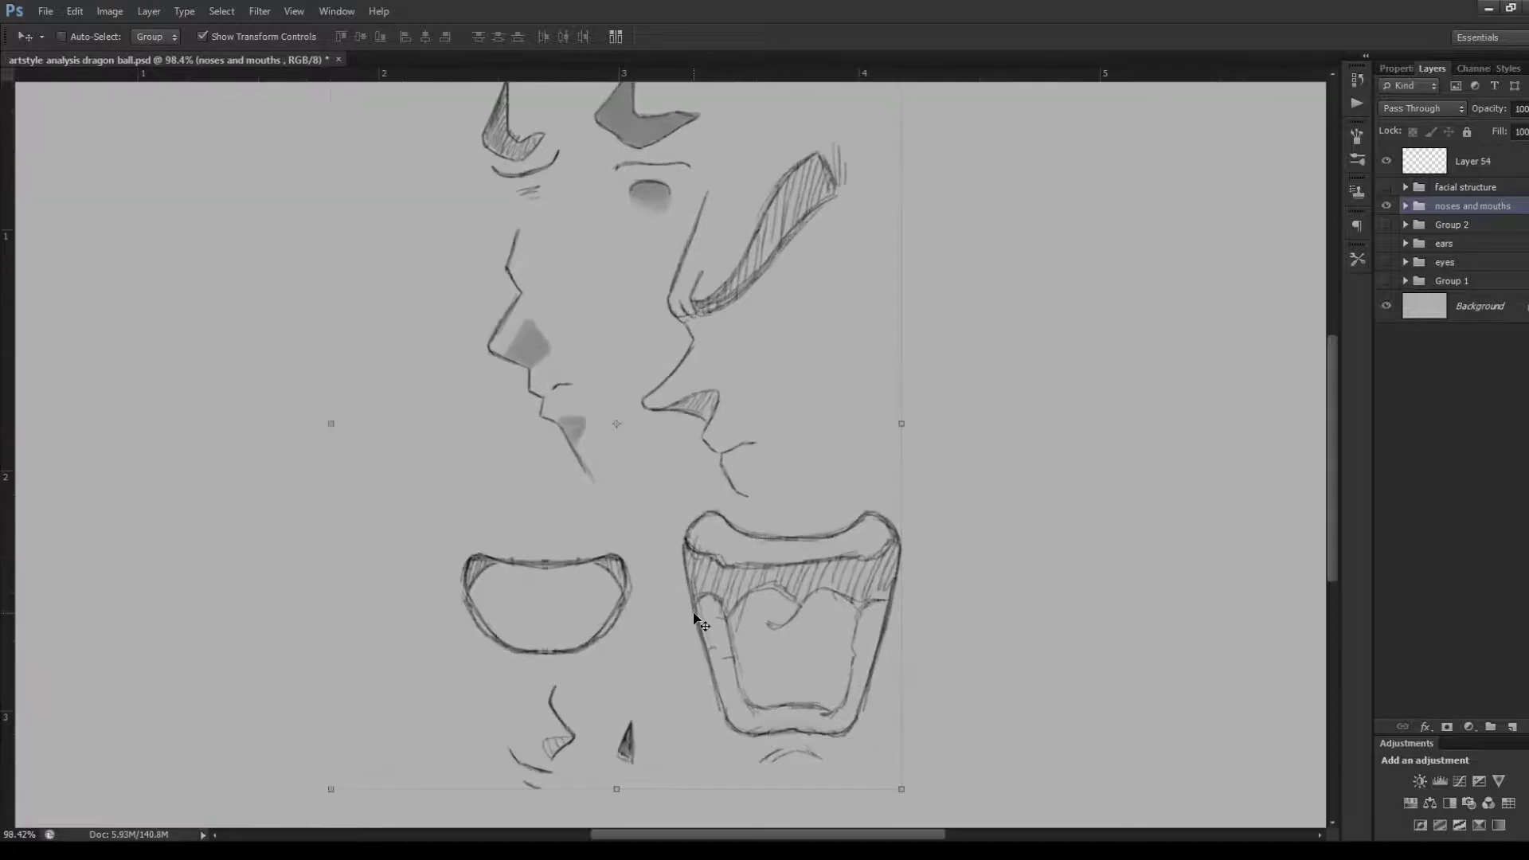
scroll(696, 609, "up", 2)
scroll(695, 609, "down", 2)
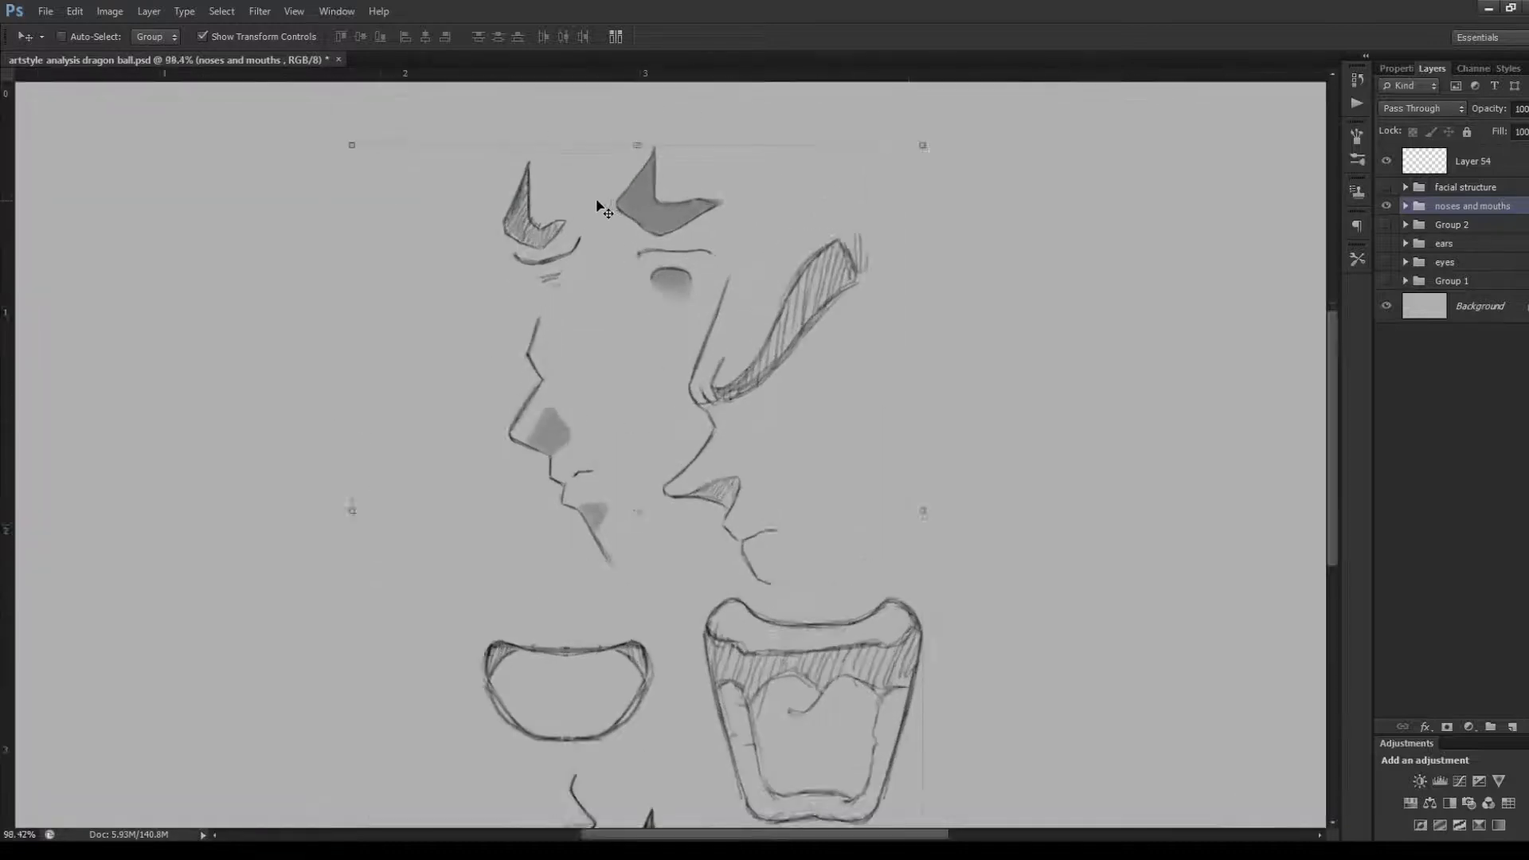
scroll(599, 207, "up", 3)
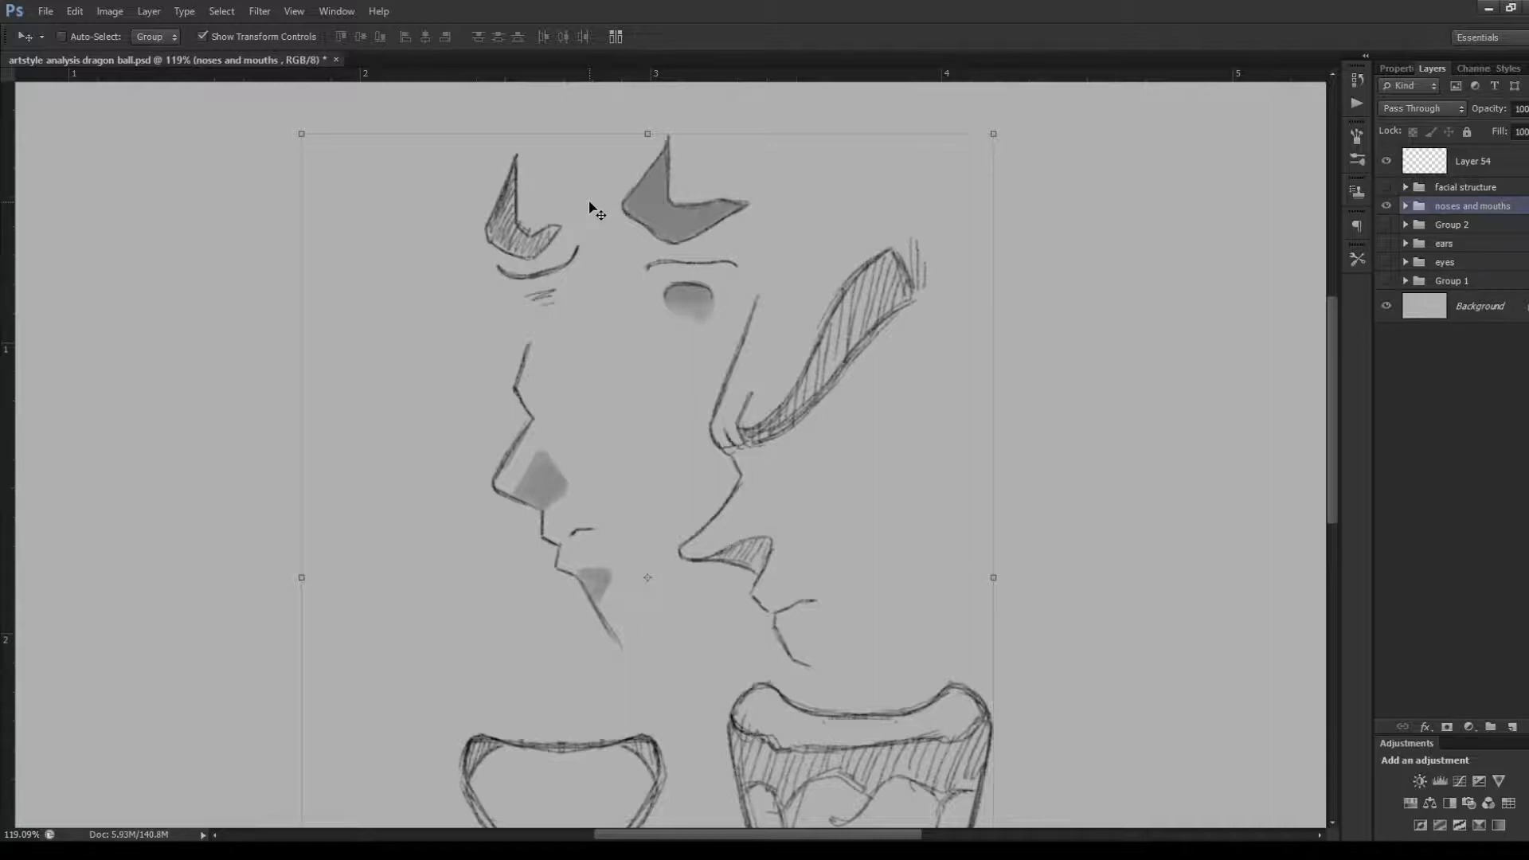
key("b")
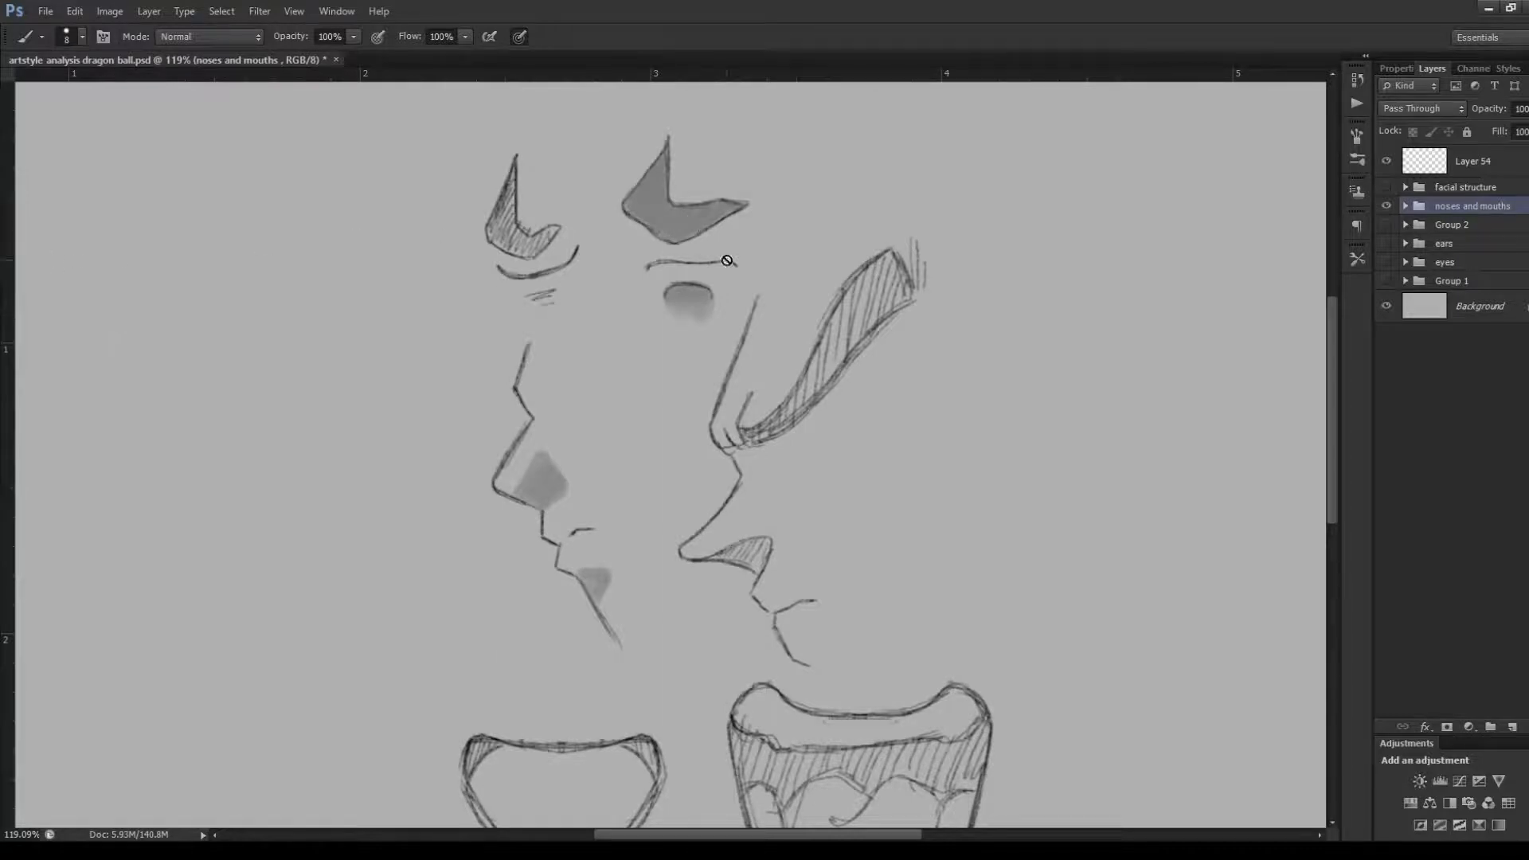
left_click(1424, 167)
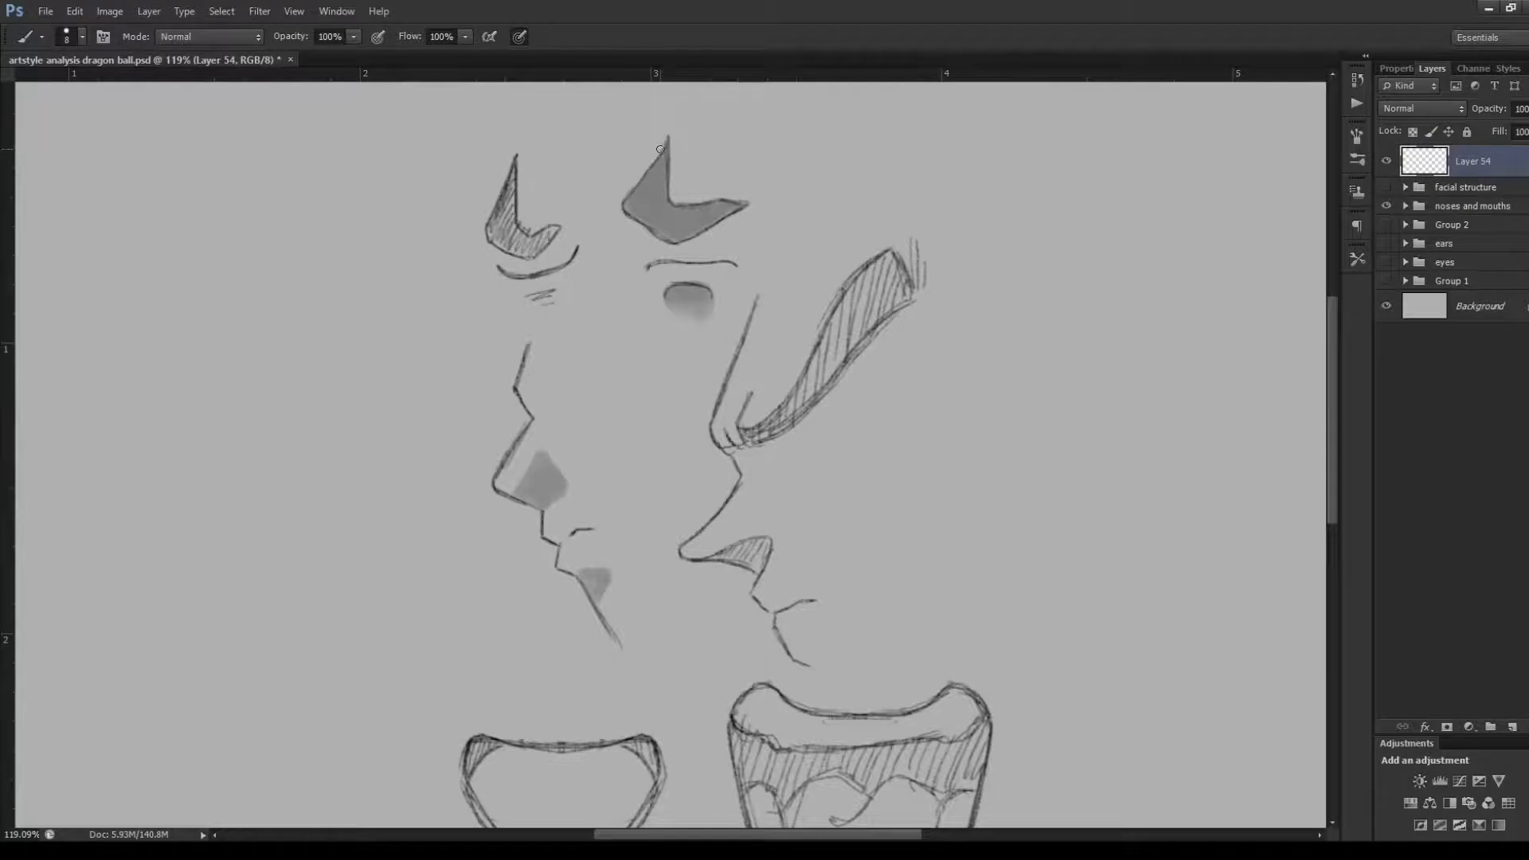
mouse_move(635, 176)
left_mouse_down()
mouse_move(657, 140)
mouse_move(610, 215)
mouse_move(680, 275)
mouse_move(666, 246)
mouse_move(678, 255)
mouse_move(665, 246)
mouse_move(752, 207)
mouse_move(695, 247)
mouse_move(732, 189)
mouse_move(686, 194)
mouse_move(729, 189)
mouse_move(696, 191)
mouse_move(676, 143)
mouse_move(678, 189)
left_mouse_up()
left_click_drag(680, 134, 680, 190)
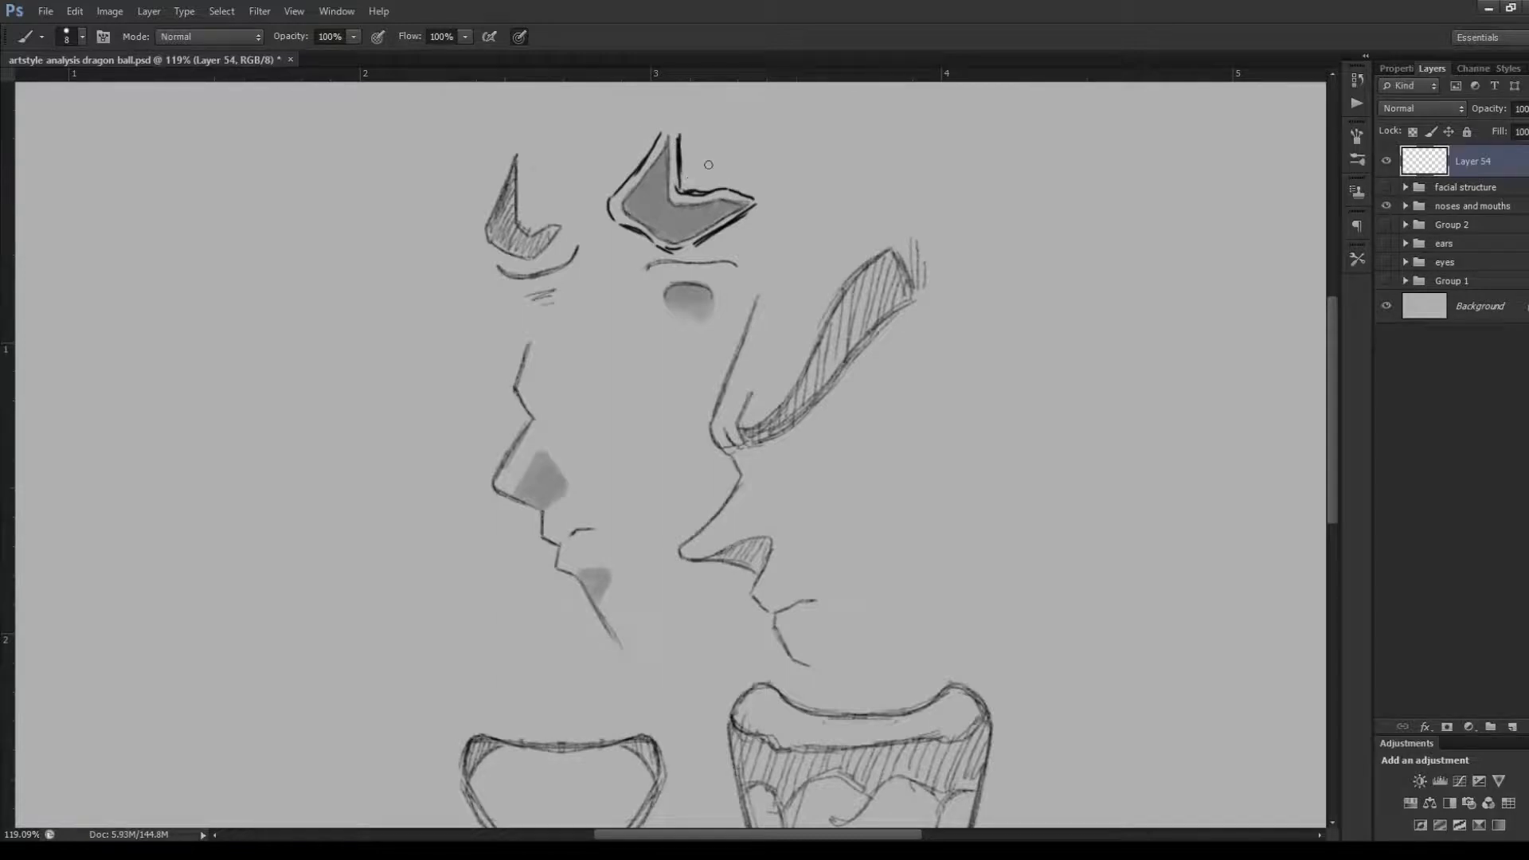
Undo the outline traced around the solid grey nose shadow
key("ctrl+alt+z")
key("ctrl+alt+z")
key("ctrl+alt+z")
key("ctrl+alt+z")
key("ctrl+alt+z")
key("ctrl+alt+z")
key("ctrl+alt+z")
key("ctrl+alt+z")
key("ctrl+alt+z")
key("ctrl+alt+z")
key("ctrl+alt+z")
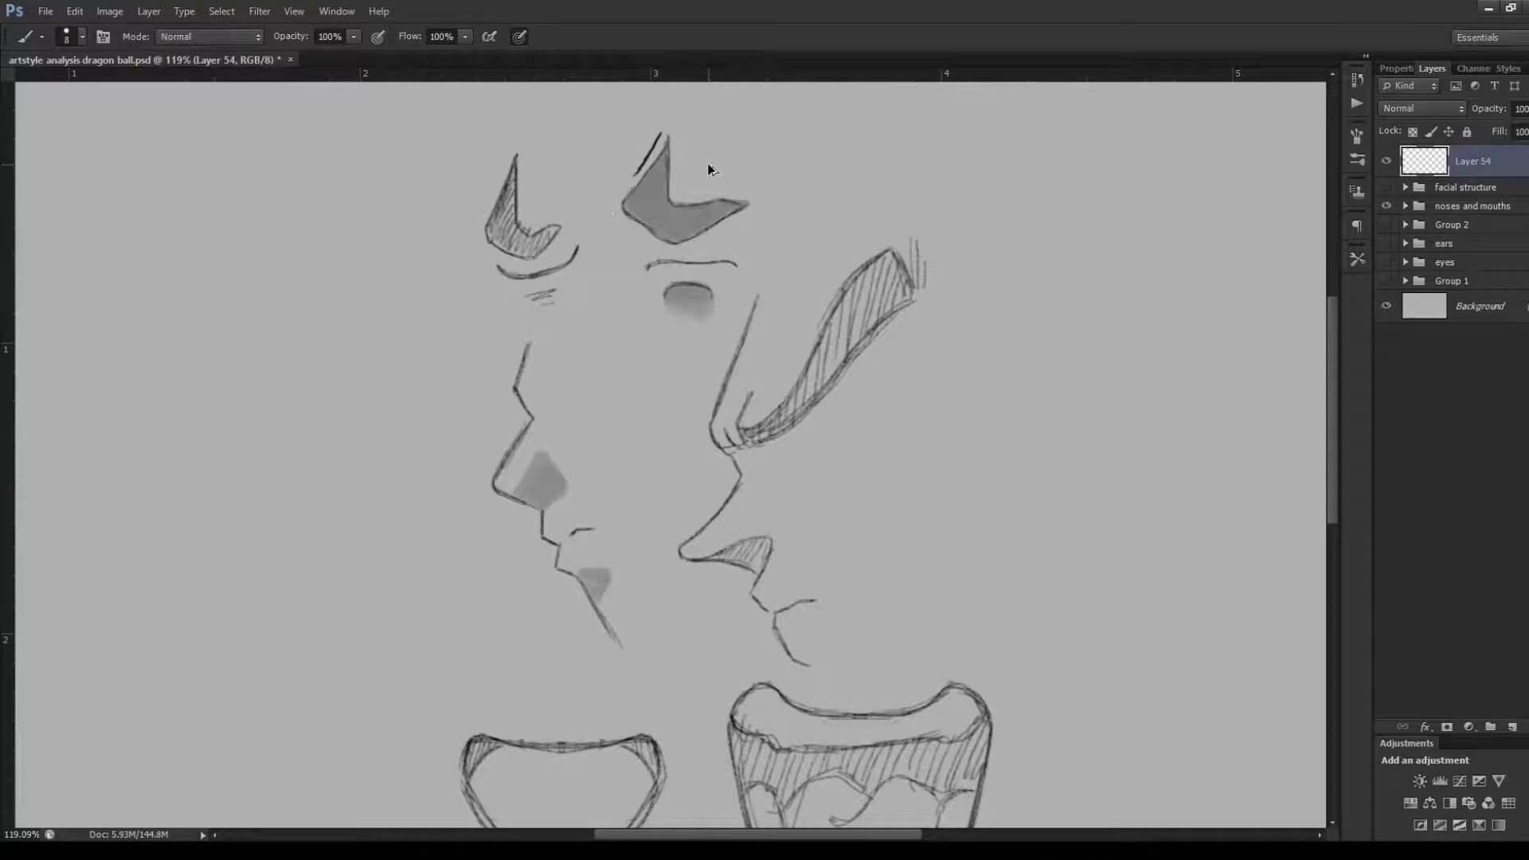
key("ctrl+shift+z")
Trace around the hatched nose shadow above the left-hand face profile, and undo the outline
mouse_move(530, 152)
left_mouse_down()
mouse_move(534, 220)
mouse_move(571, 223)
mouse_move(532, 268)
mouse_move(483, 241)
mouse_move(515, 159)
mouse_move(533, 160)
left_mouse_up()
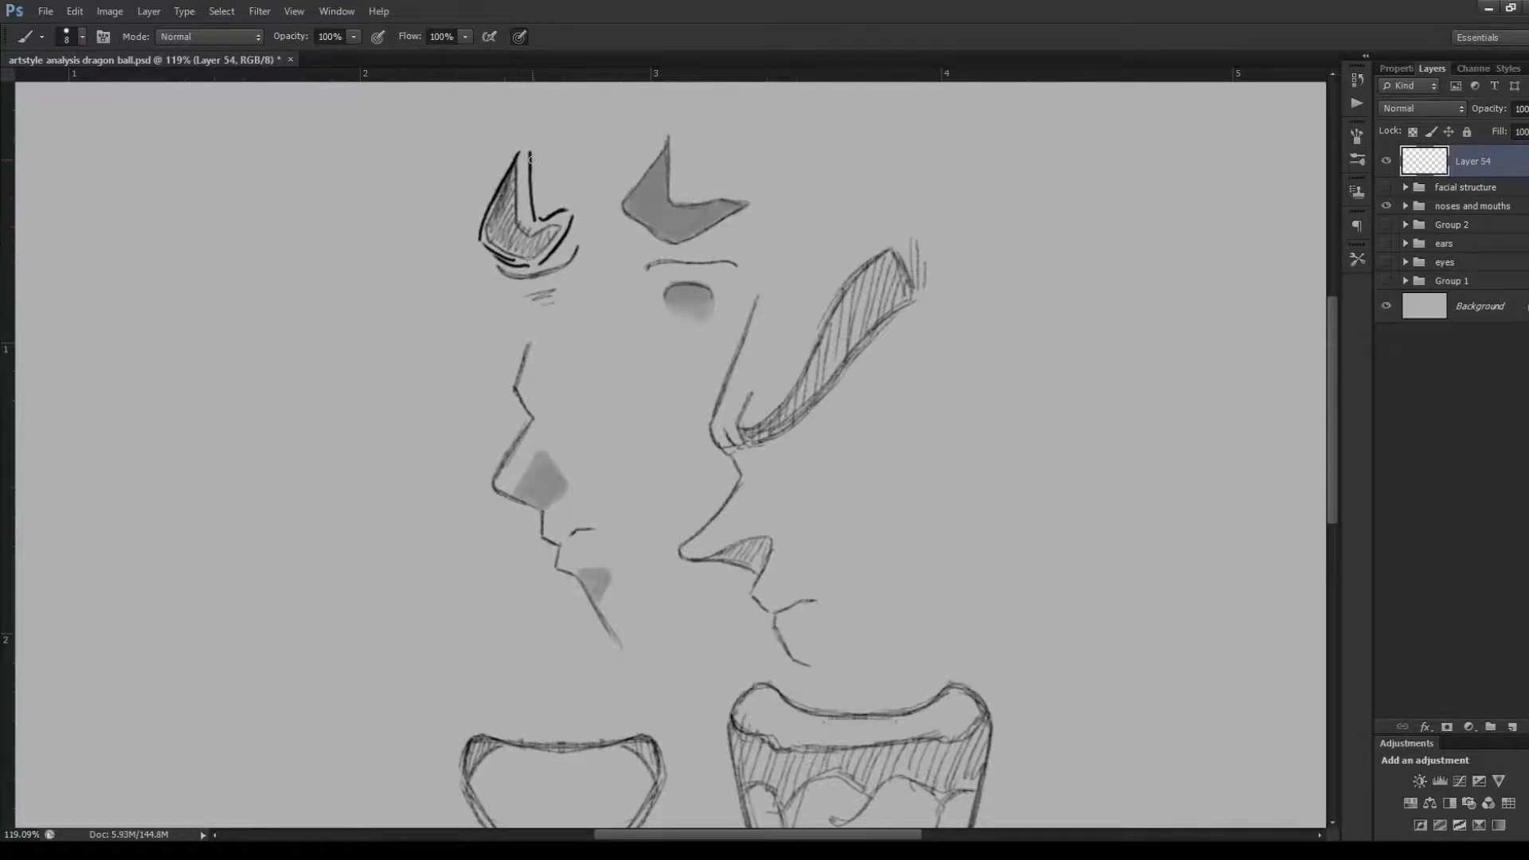
key("ctrl+alt+z")
key("ctrl+alt+z")
key("ctrl+alt+z")
key("ctrl+alt+z")
key("ctrl+alt+z")
key("ctrl+alt+z")
key("ctrl+alt+z")
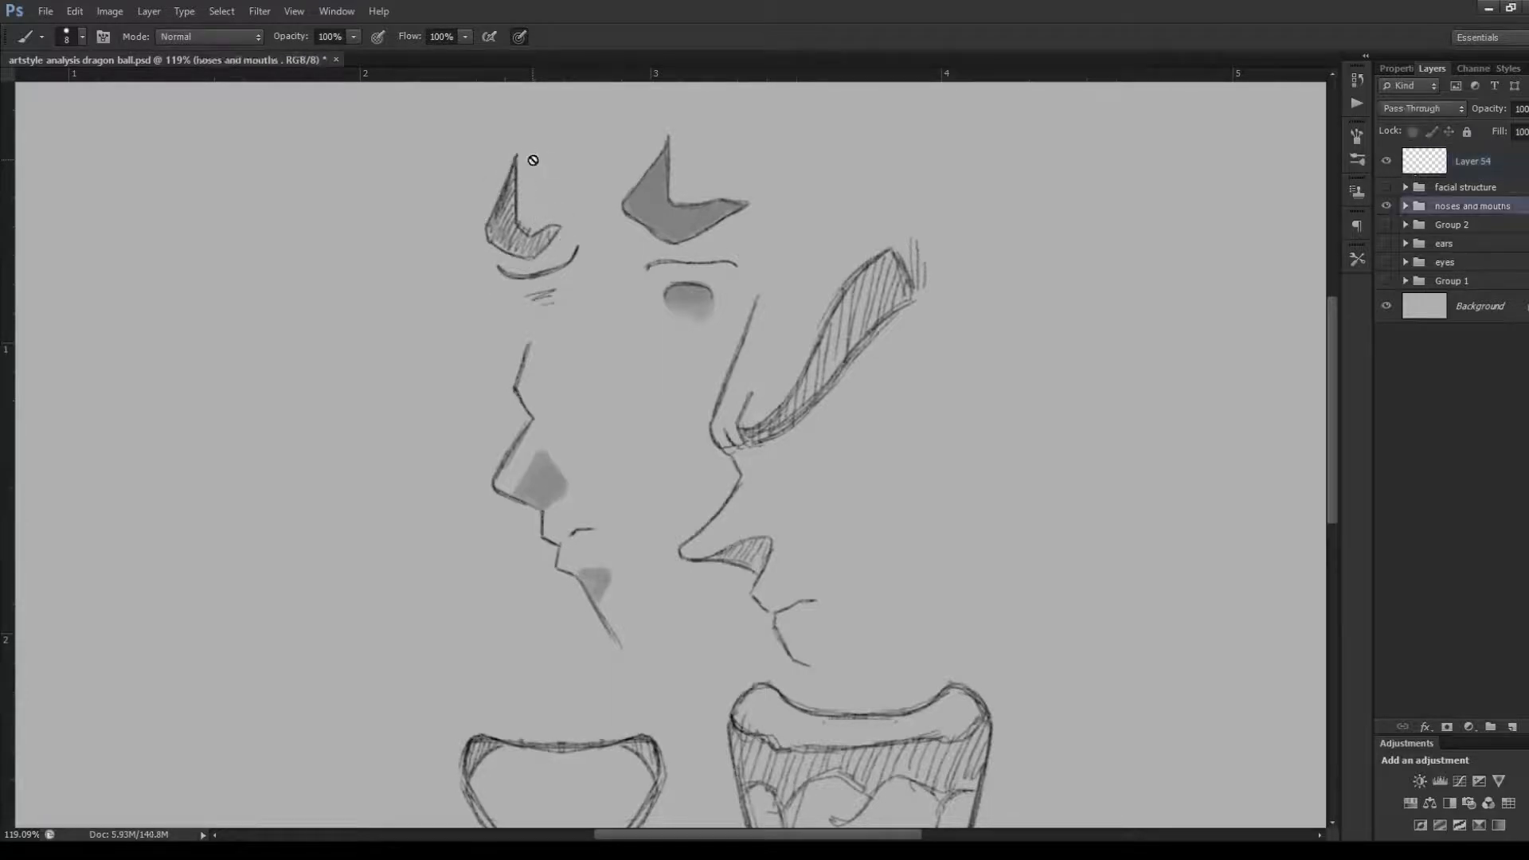
On Layer 54, sketch a short freehand line in the empty area beside the face drawings, and undo it
left_click(1434, 156)
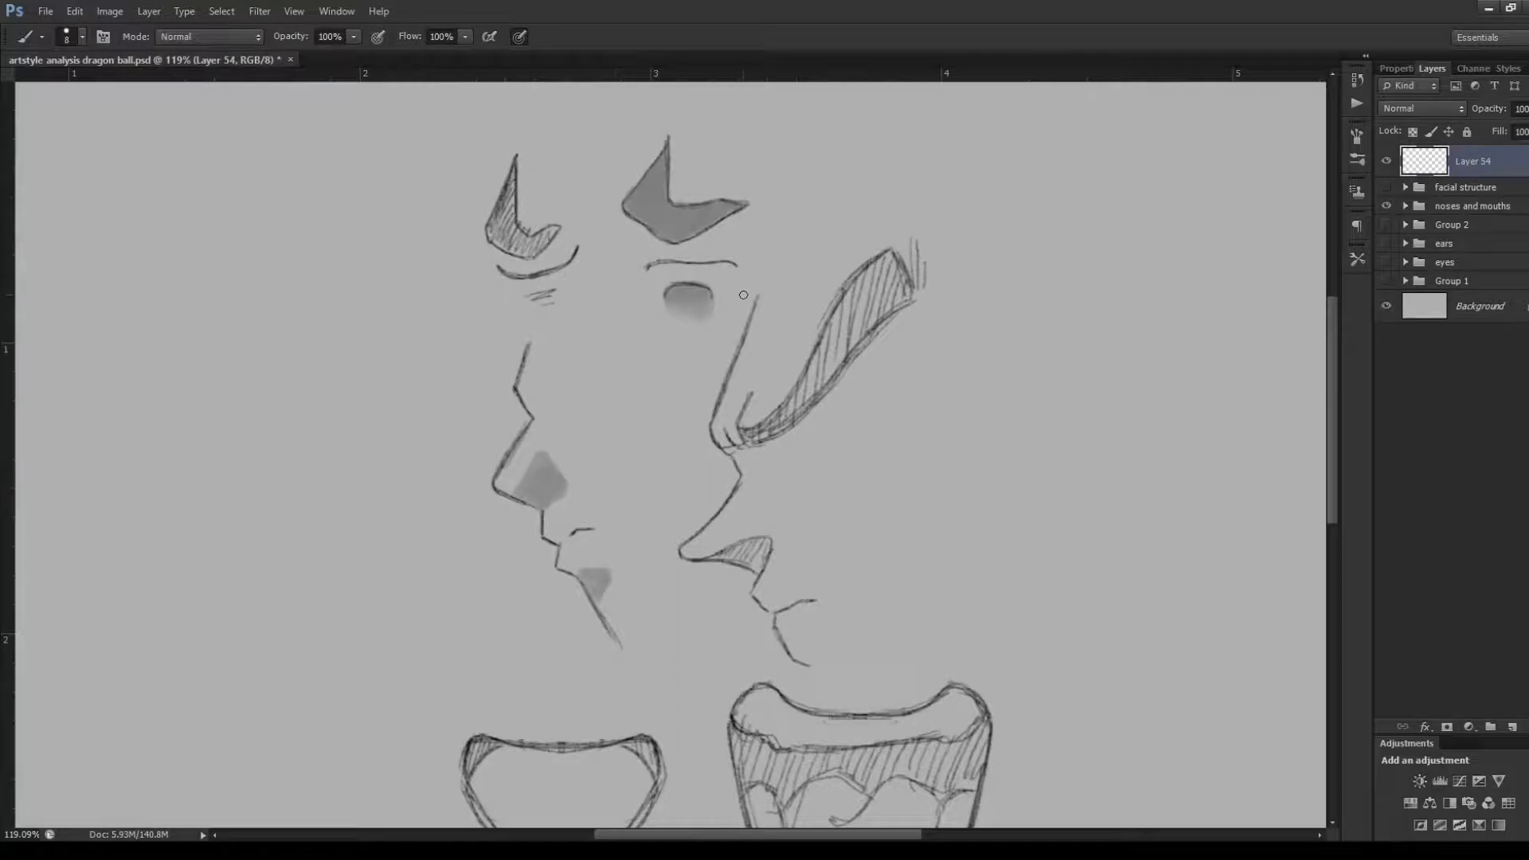
mouse_move(981, 286)
left_mouse_down()
mouse_move(1026, 282)
mouse_move(1004, 289)
mouse_move(1029, 292)
mouse_move(1025, 322)
left_mouse_up()
key("ctrl+z")
key("ctrl+z")
key("ctrl+alt+z")
key("ctrl+alt+z")
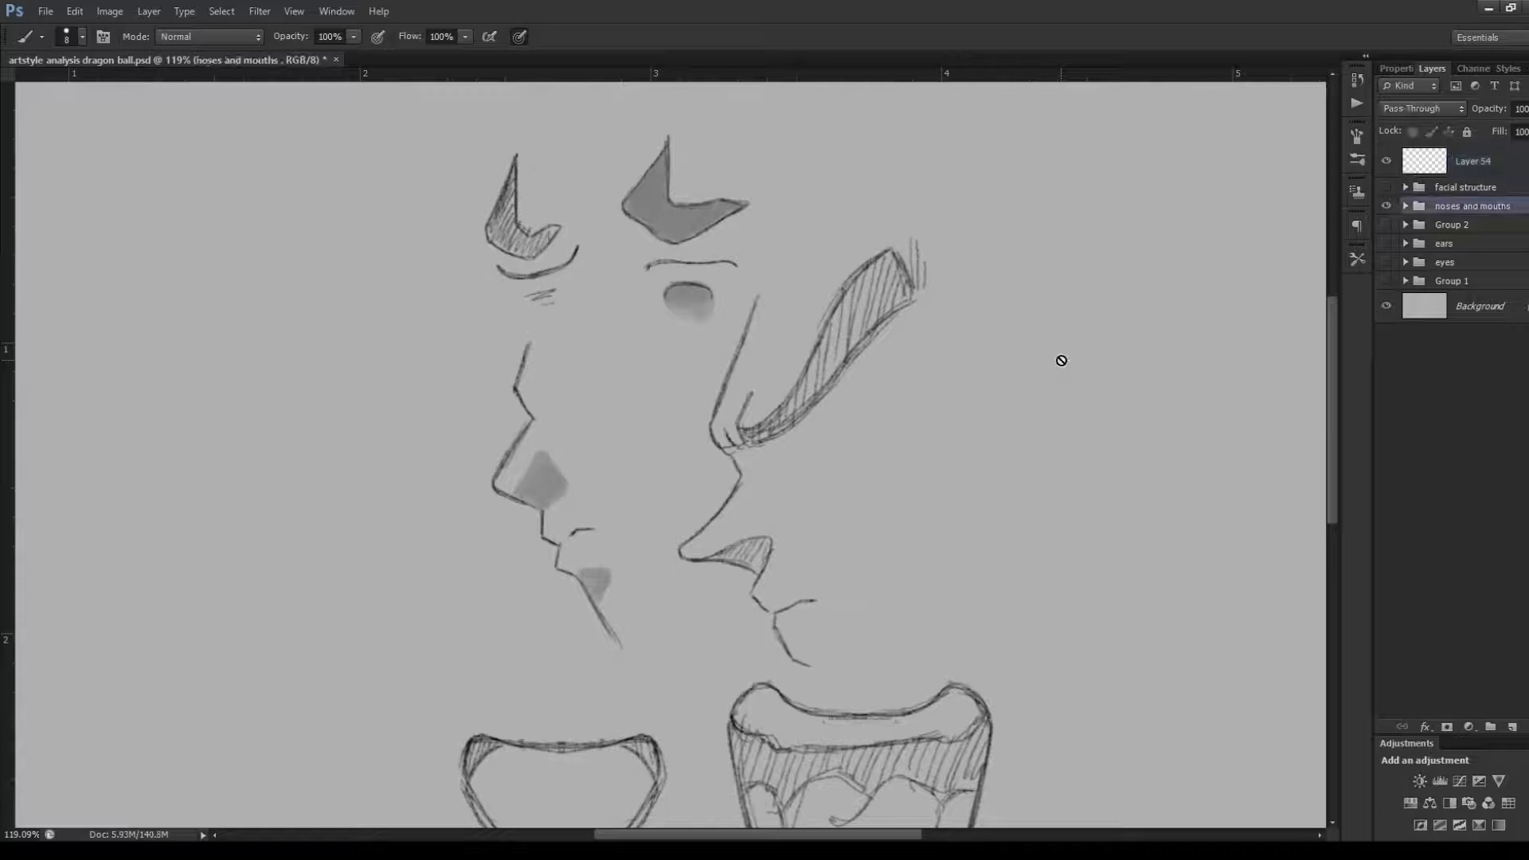
On Layer 54, trace the forehead, nose, lip and chin contour of the right-hand face profile
left_click(1429, 164)
scroll(1330, 344, "up", 2)
scroll(1332, 348, "up", 1)
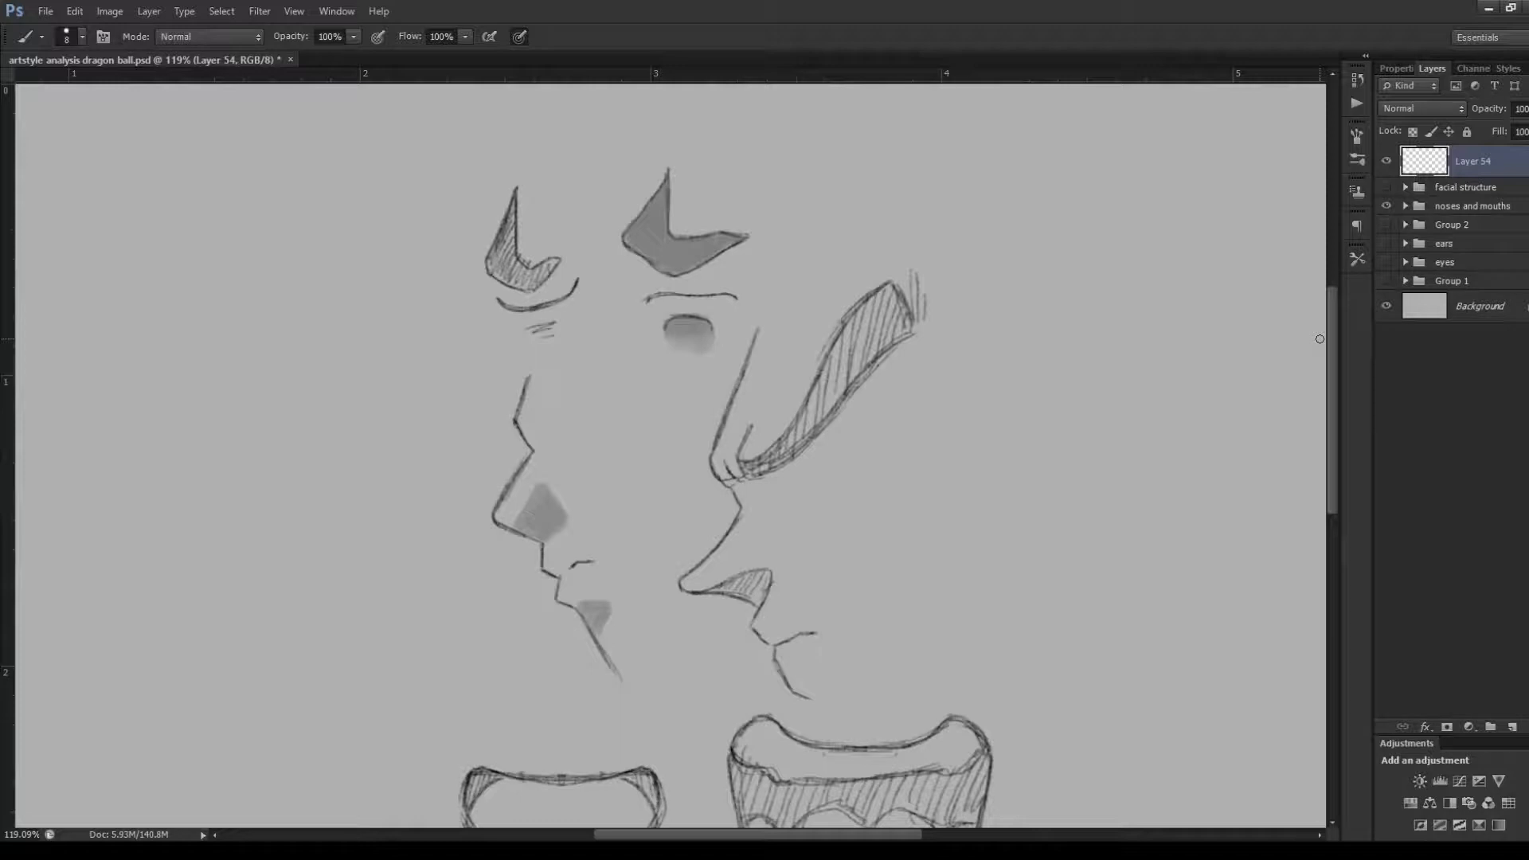
scroll(1337, 394, "down", 5)
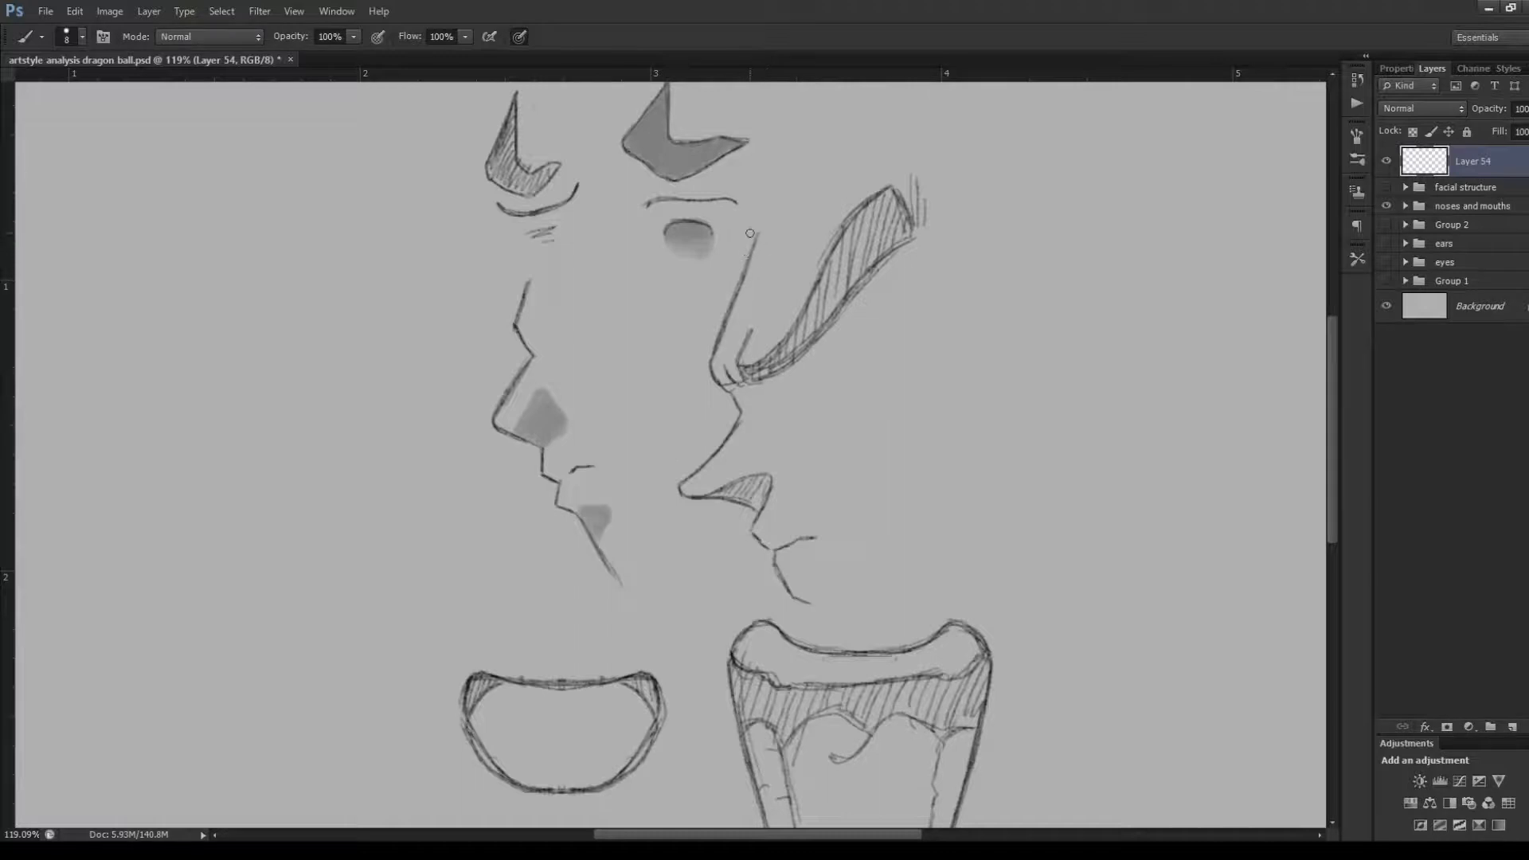
mouse_move(749, 228)
left_mouse_down()
mouse_move(700, 345)
mouse_move(705, 384)
left_mouse_up()
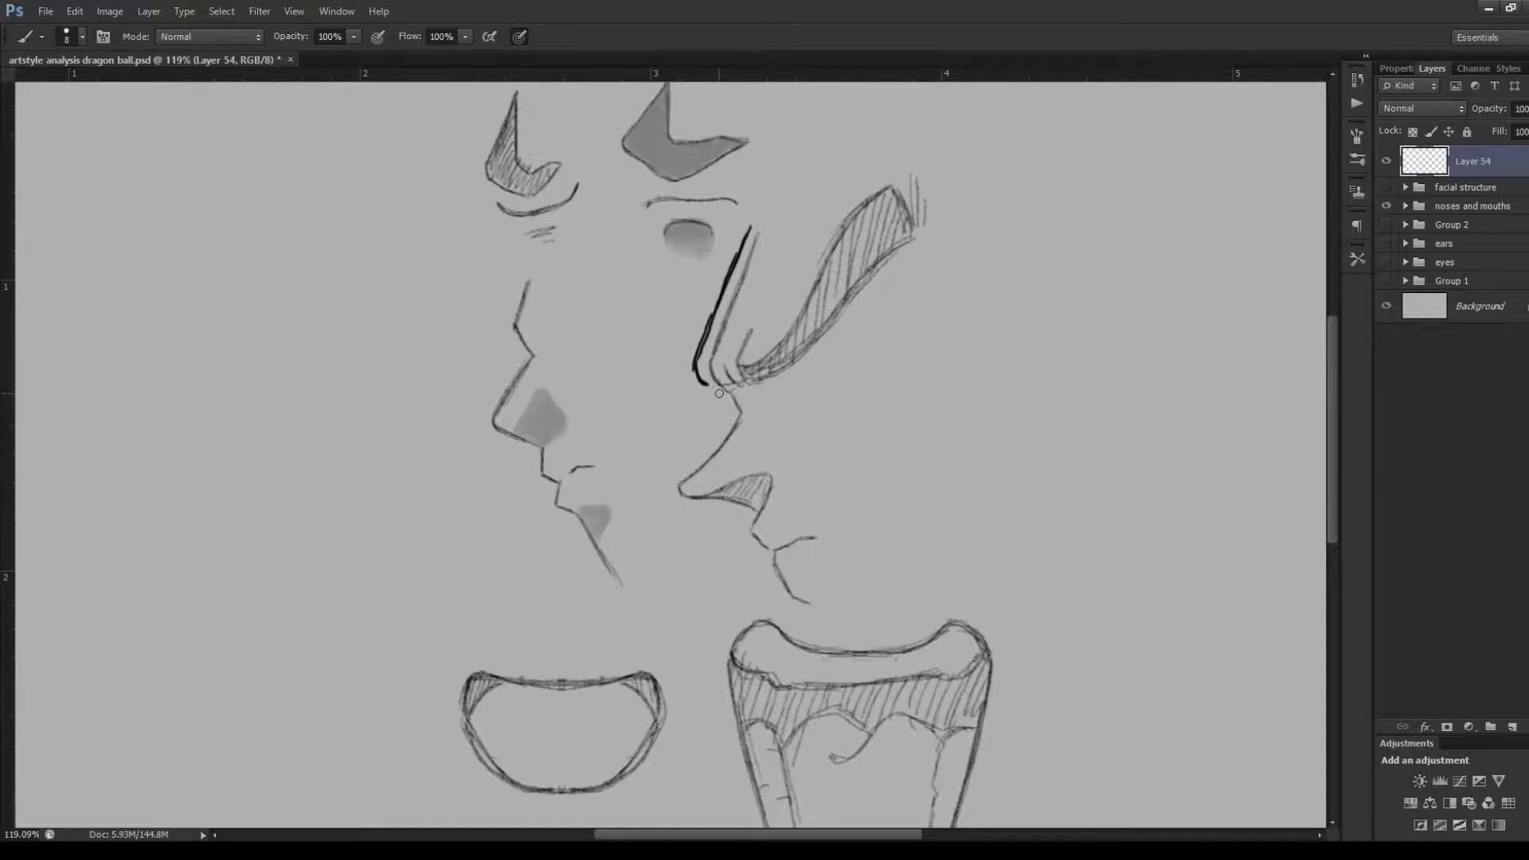
mouse_move(699, 379)
left_mouse_down()
mouse_move(723, 425)
mouse_move(731, 416)
mouse_move(676, 475)
mouse_move(699, 503)
mouse_move(757, 518)
left_mouse_up()
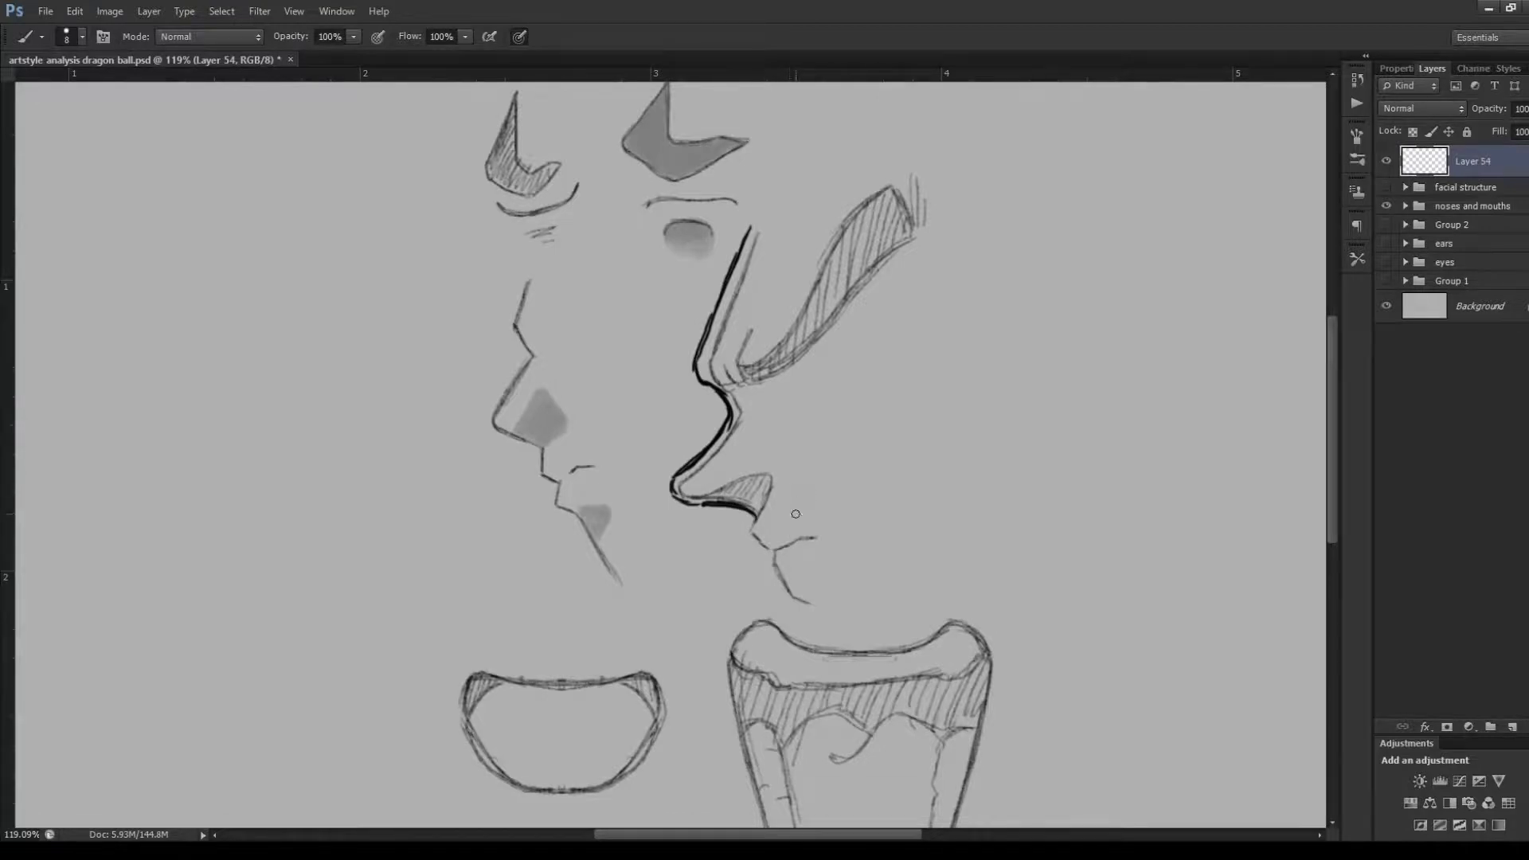
mouse_move(752, 513)
left_mouse_down()
mouse_move(771, 551)
mouse_move(792, 607)
left_mouse_up()
Draw a simplified angular lip contour beside the right-hand profile, and undo it together with the traced lips and chin
mouse_move(981, 441)
left_mouse_down()
mouse_move(969, 468)
mouse_move(993, 554)
left_mouse_up()
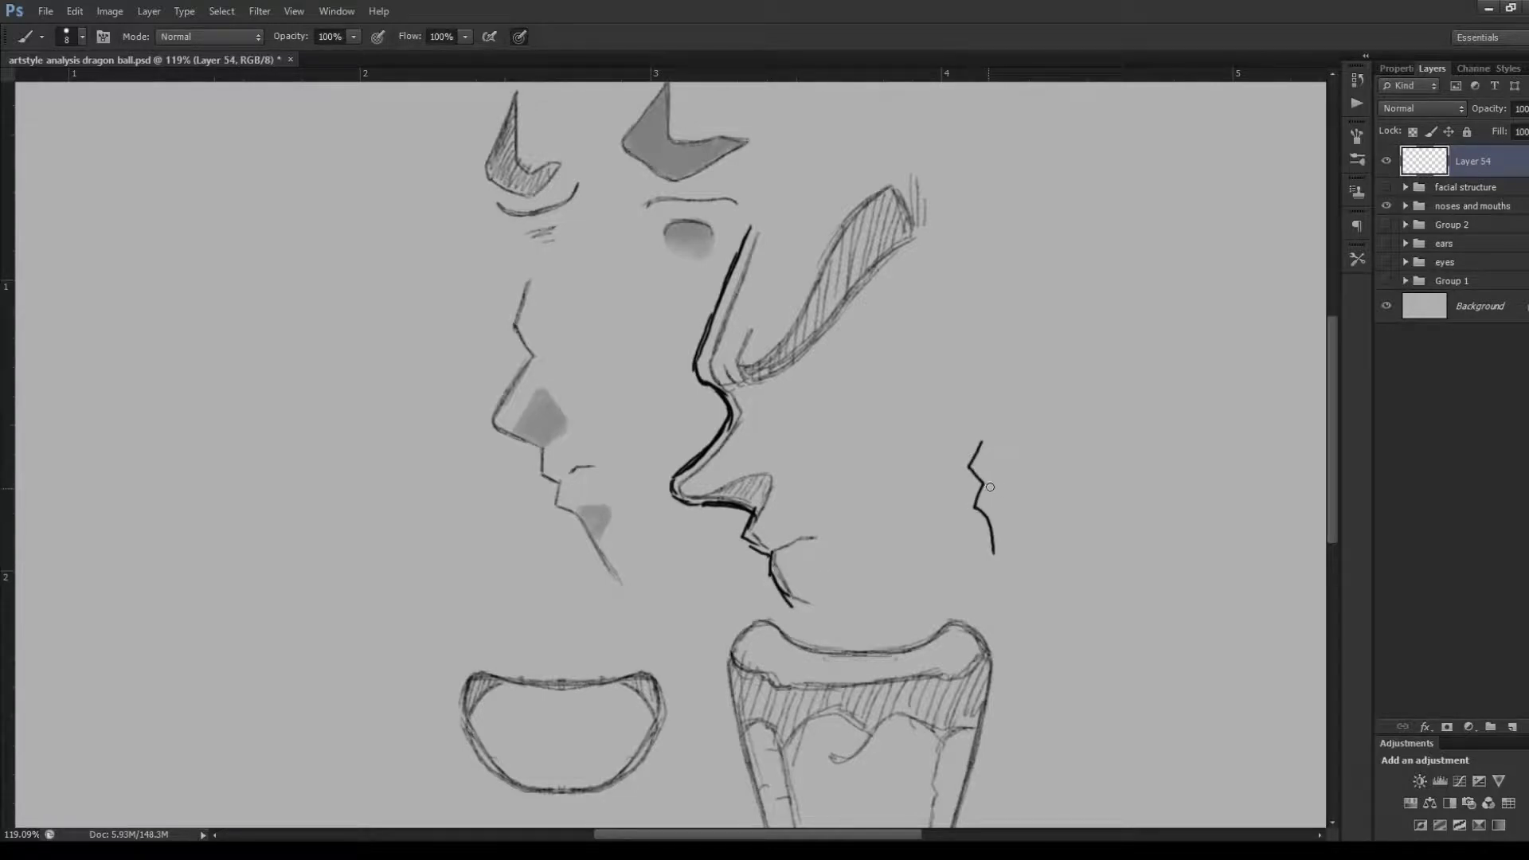
left_click_drag(987, 487, 1018, 485)
key("ctrl+alt+z")
key("ctrl+alt+z")
key("ctrl+alt+z")
key("ctrl+alt+z")
key("ctrl+alt+z")
key("ctrl+alt+z")
key("ctrl+alt+z")
key("ctrl+alt+z")
key("ctrl+alt+z")
Undo the remaining forehead and nose lines traced along the right-hand face profile
key("ctrl+alt+z")
key("ctrl+alt+z")
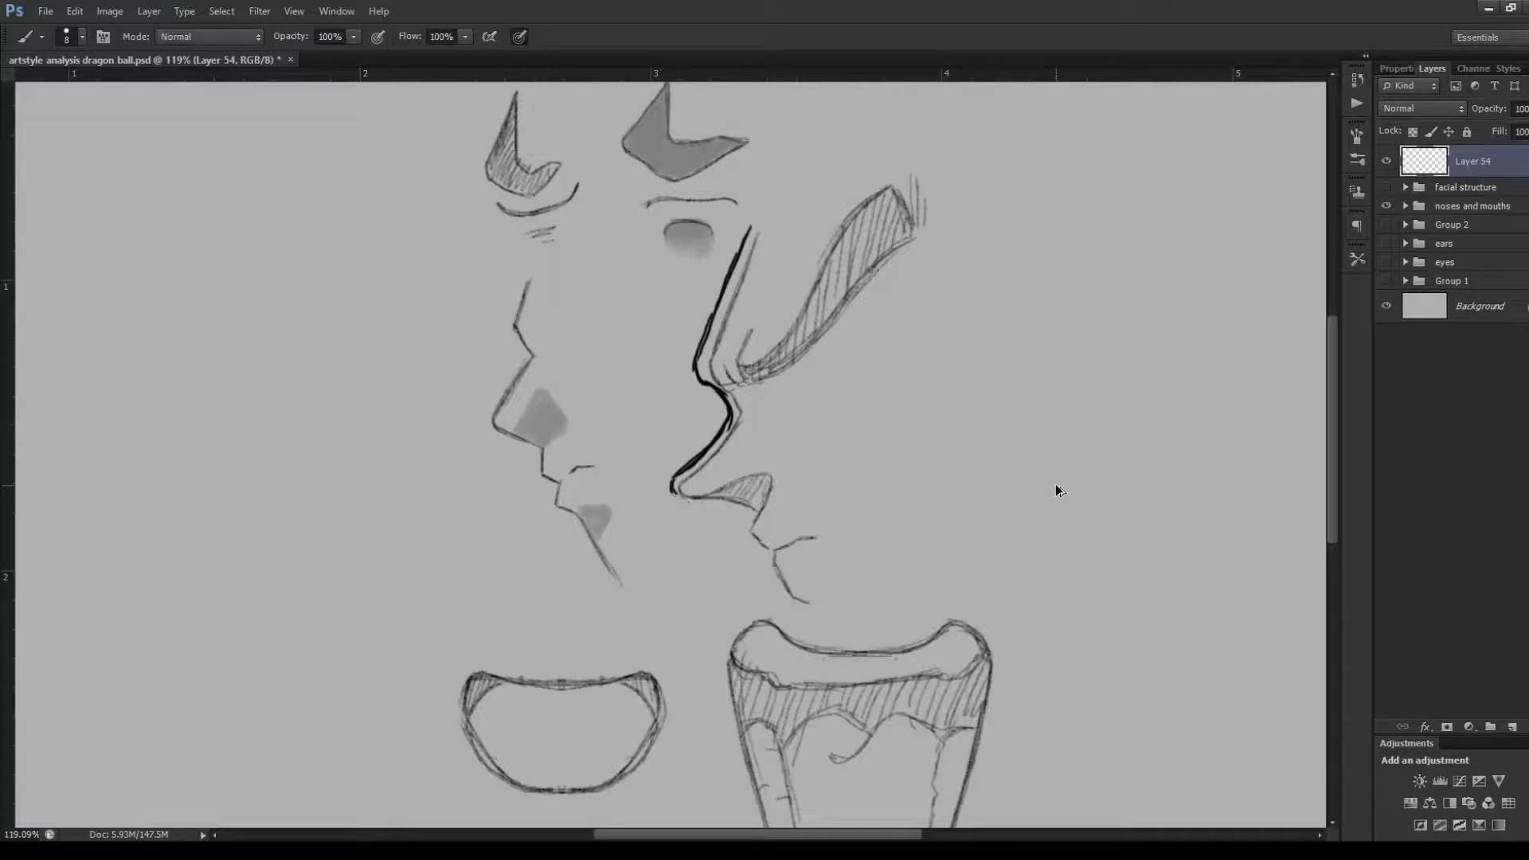
key("ctrl+alt+z")
key("ctrl+alt+z")
key("ctrl+alt+z")
key("ctrl+alt+z")
key("ctrl+alt+z")
key("ctrl+alt+z")
key("ctrl+alt+z")
key("ctrl+alt+z")
key("ctrl+alt+z")
key("ctrl+alt+z")
key("ctrl+alt+z")
key("ctrl+alt+z")
key("ctrl+alt+z")
key("ctrl+alt+z")
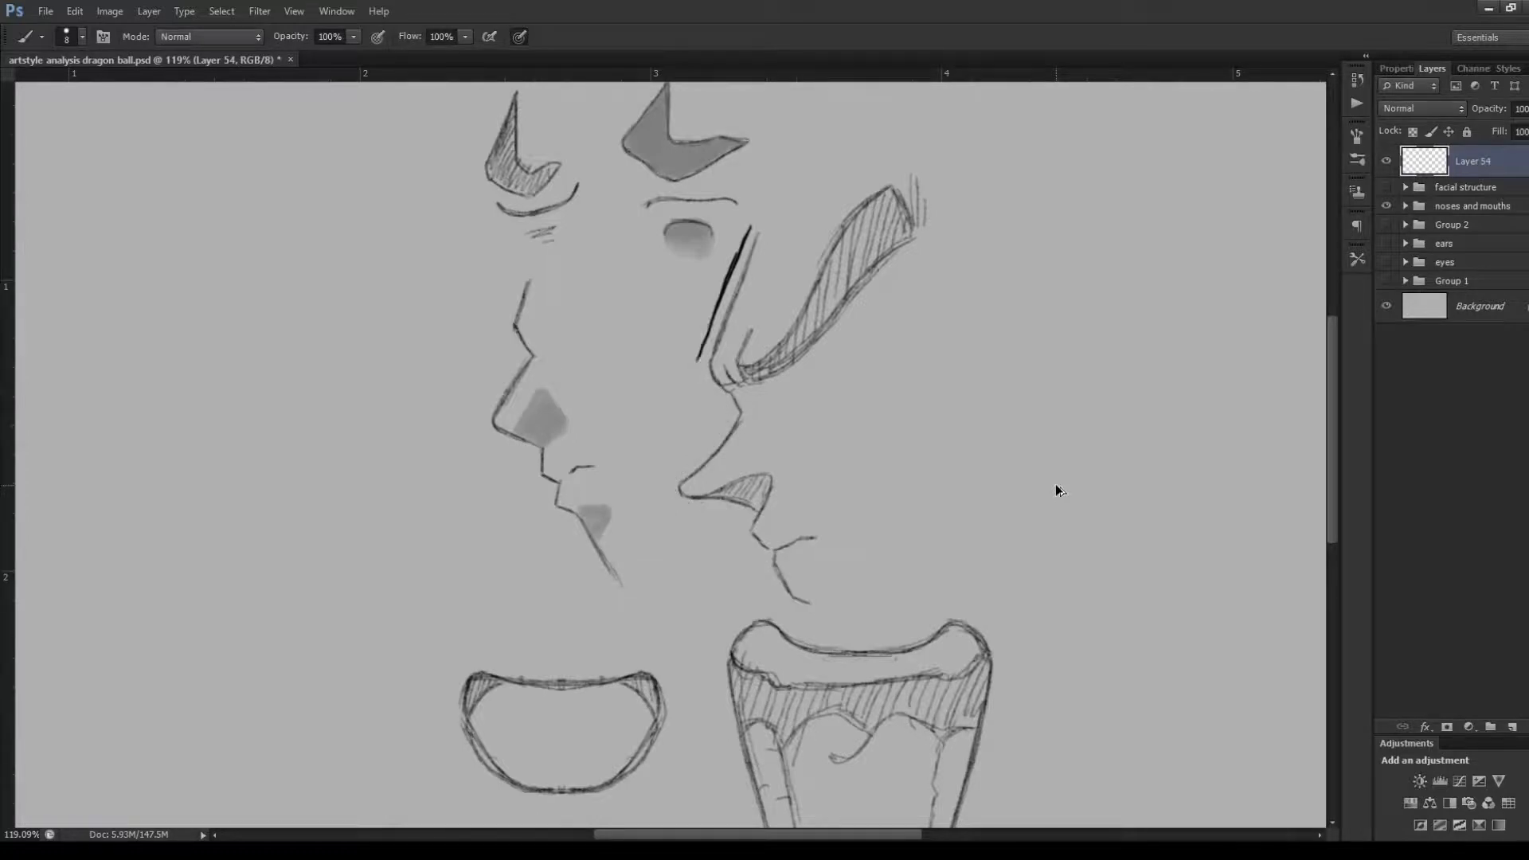
key("ctrl+alt+z")
key("ctrl+alt+z")
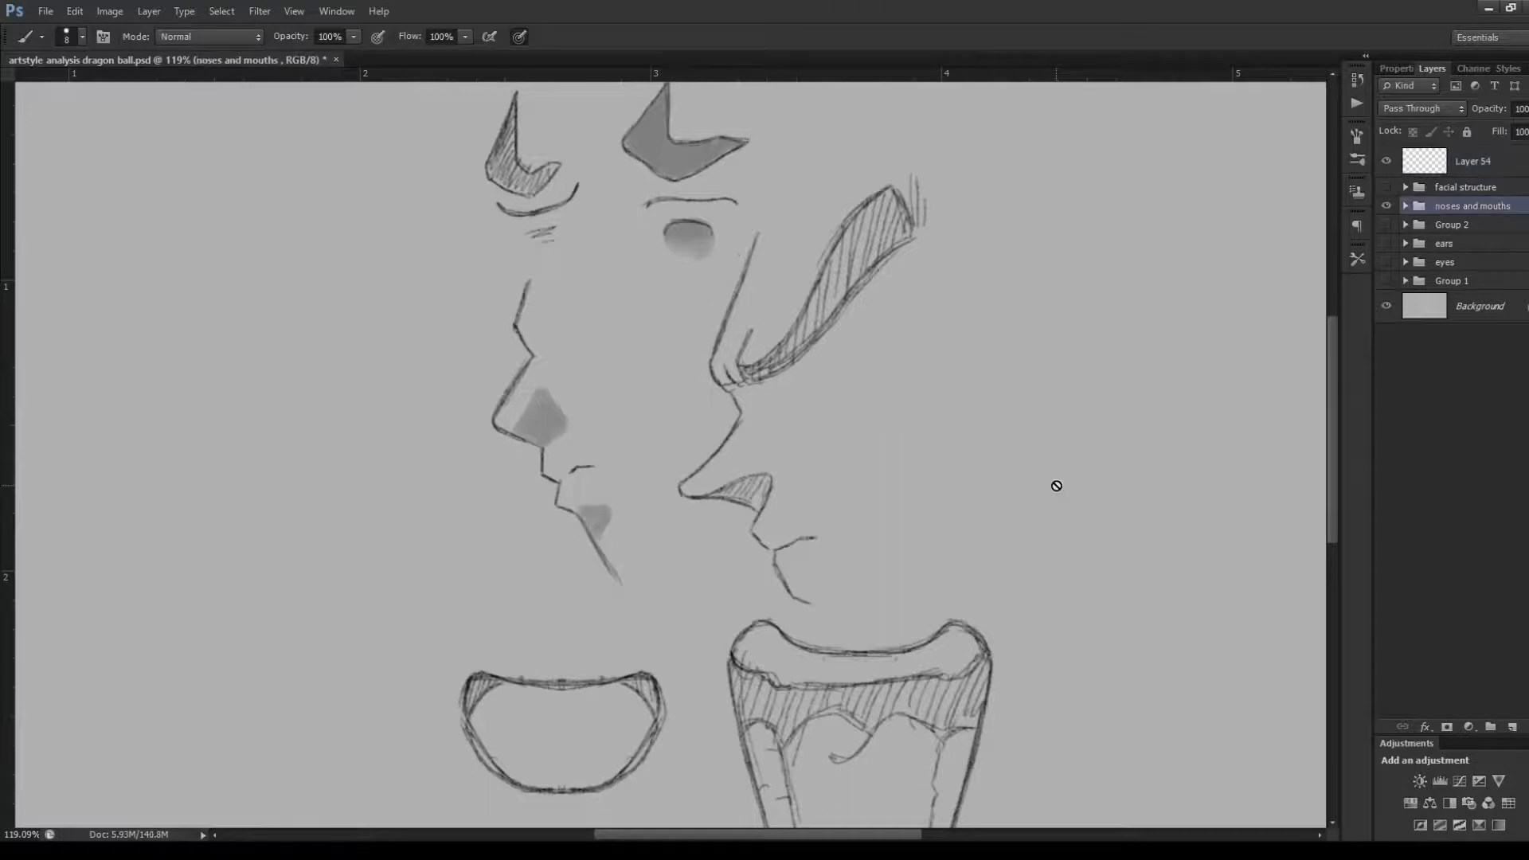
On Layer 54, trace the right-hand profile from forehead to chin with angular strokes, and move the tracing into the empty area beside it
key("ctrl+alt+z")
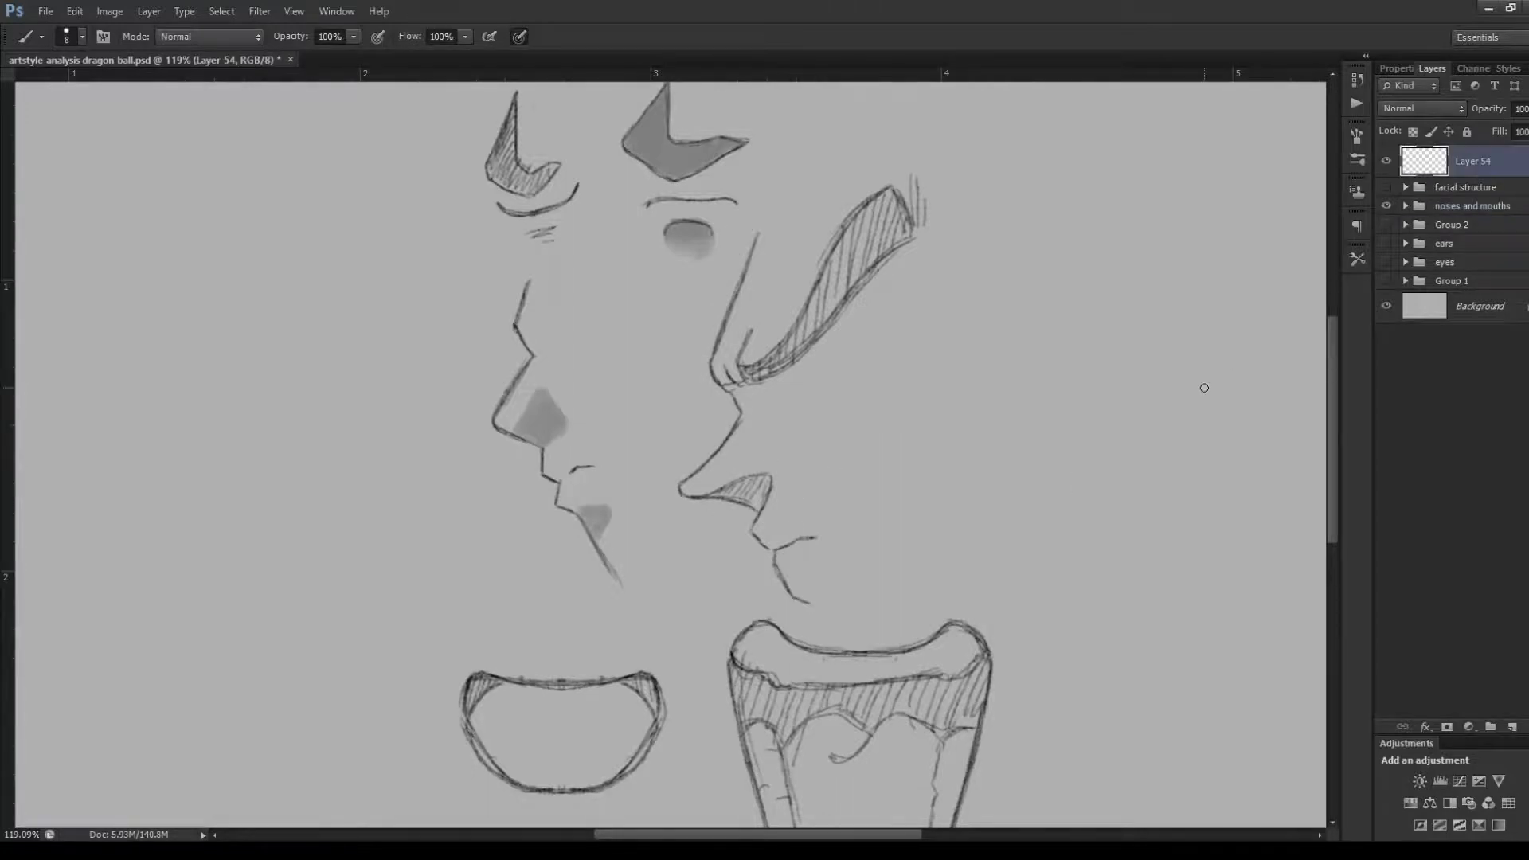
mouse_move(742, 235)
left_mouse_down()
mouse_move(686, 360)
mouse_move(721, 408)
mouse_move(666, 476)
mouse_move(669, 494)
mouse_move(742, 512)
mouse_move(790, 612)
left_mouse_up()
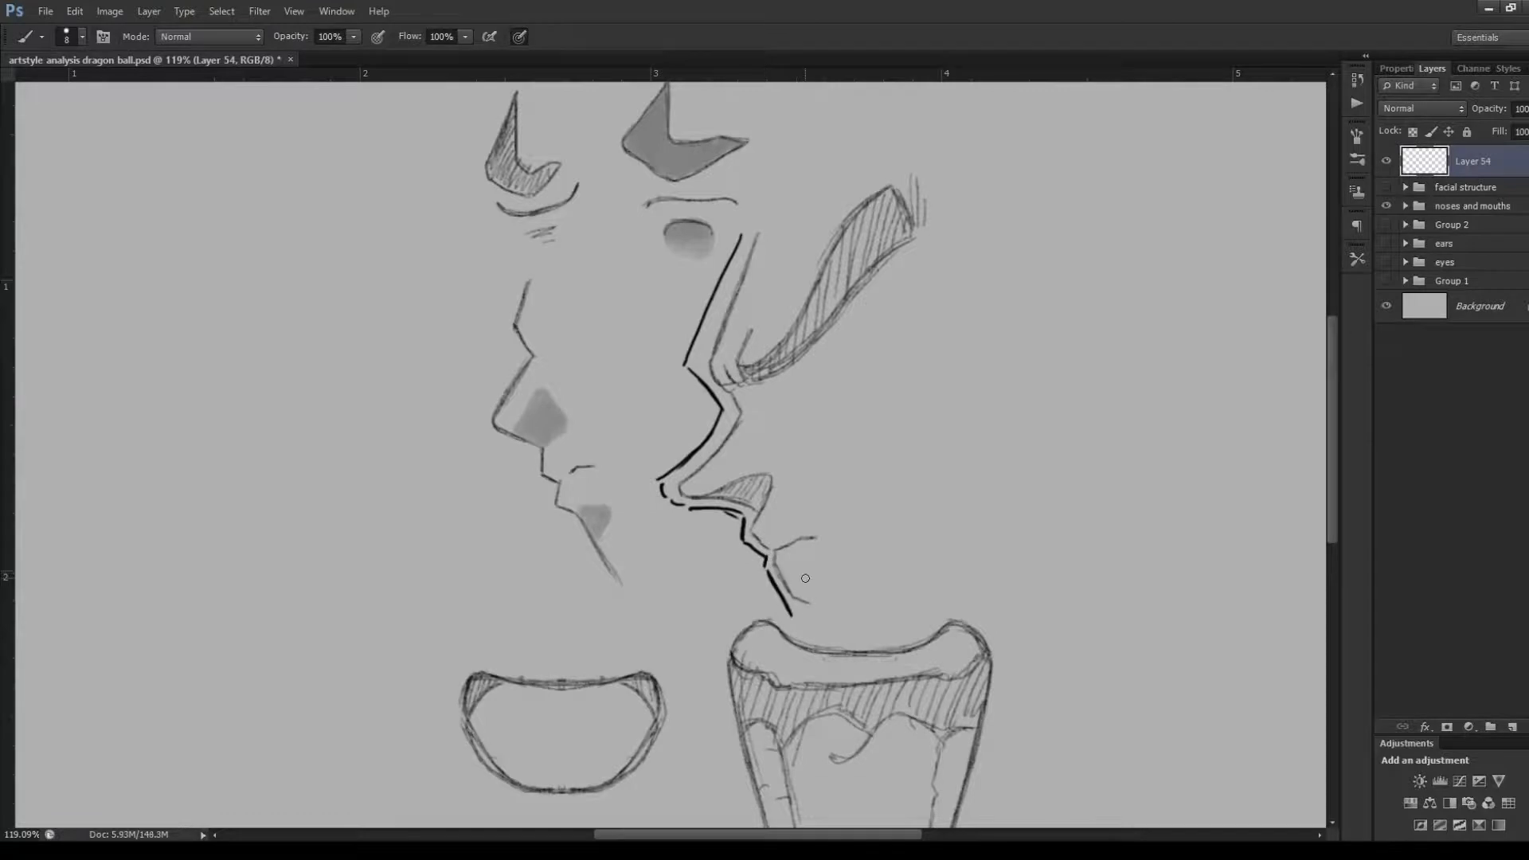
key("v")
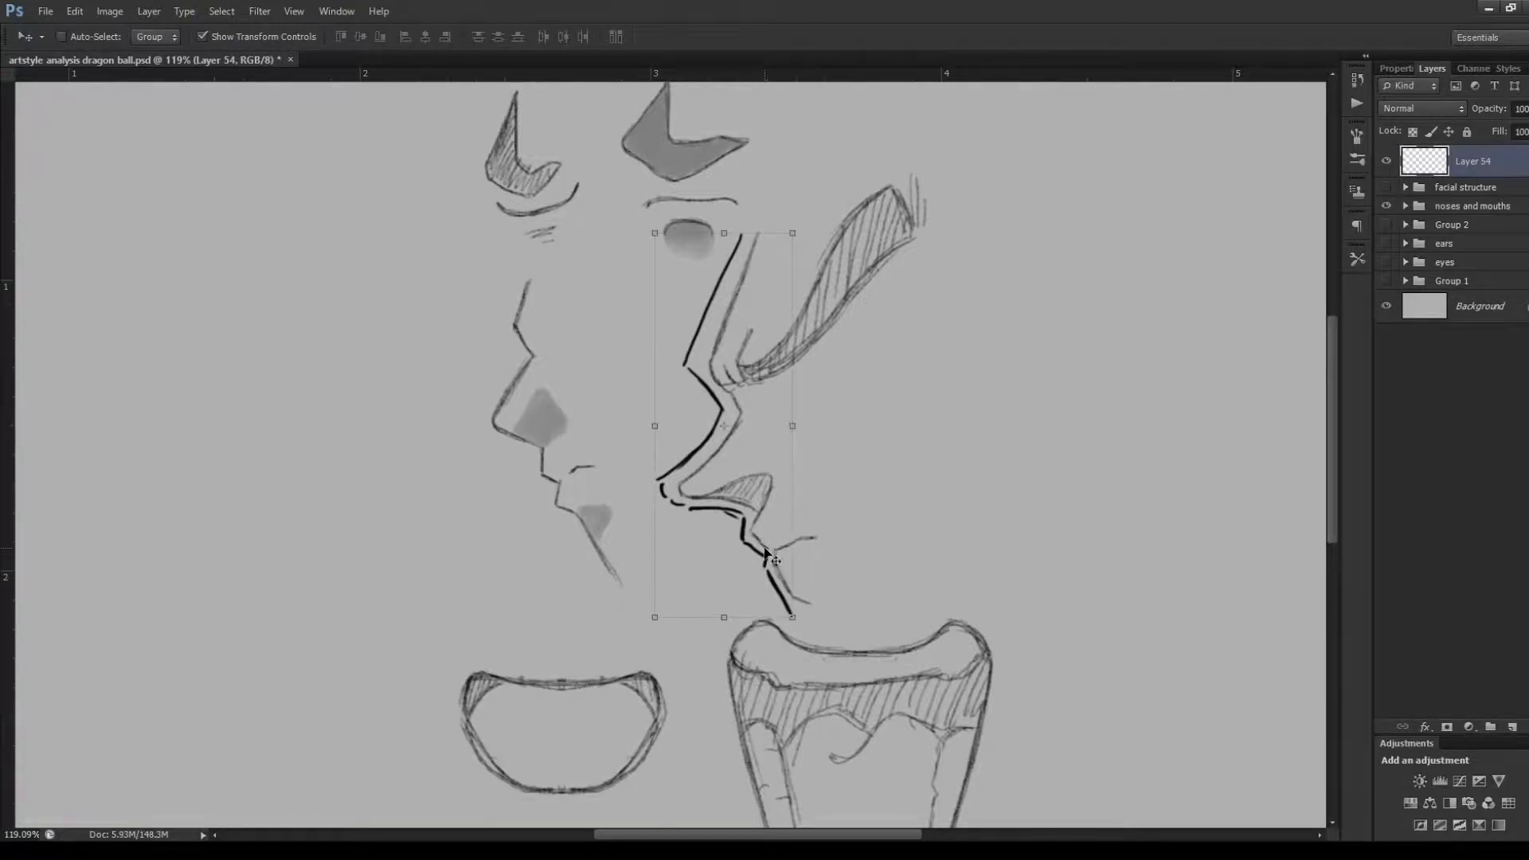
left_click_drag(769, 550, 1074, 516)
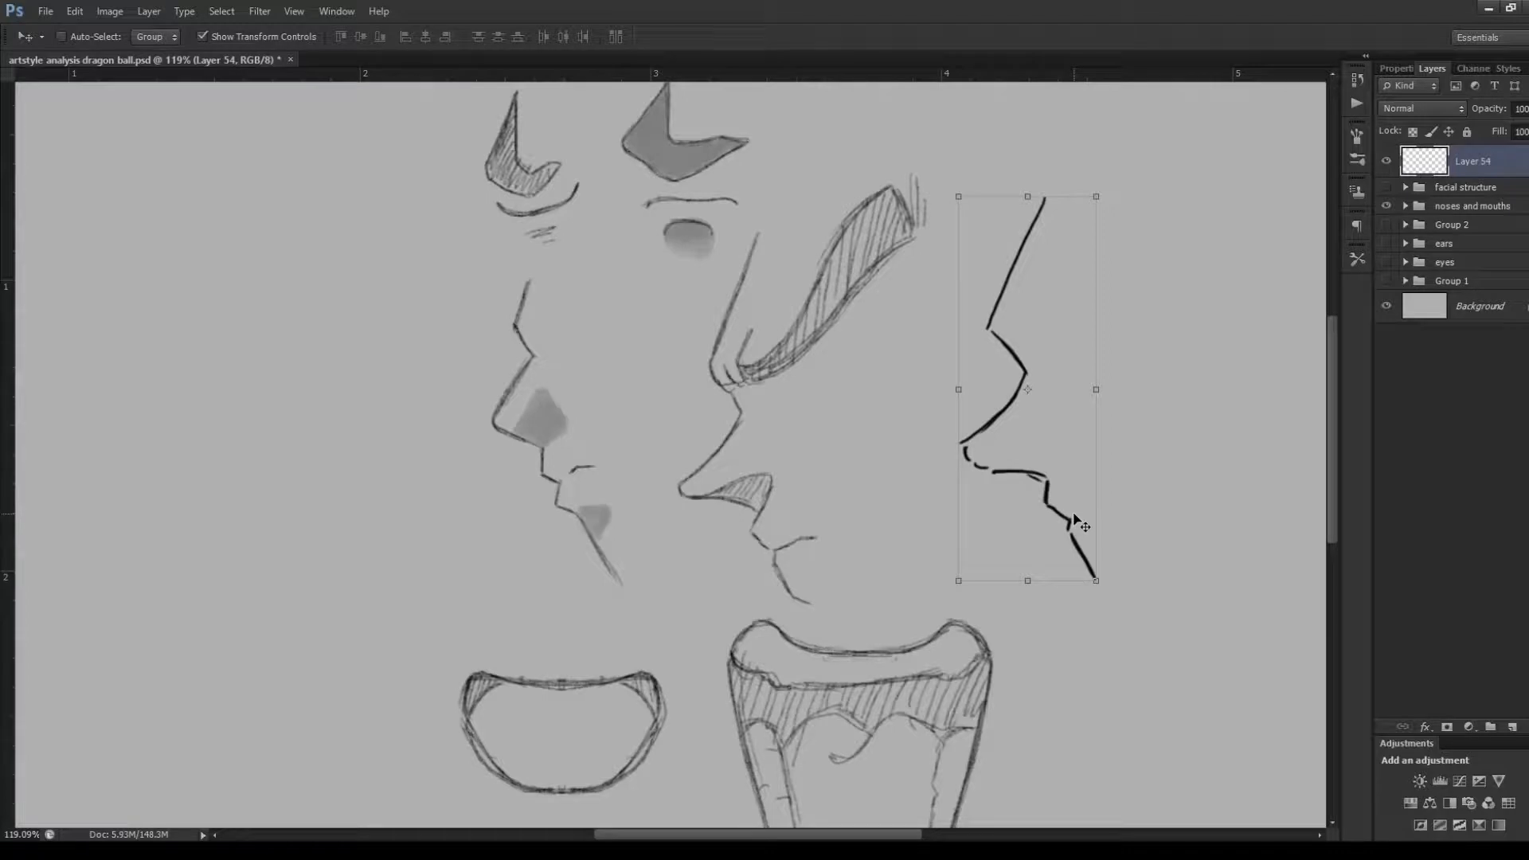
Undo the move and all angular strokes of the right-hand profile tracing, leaving the empty Layer 54 active
key("ctrl+z")
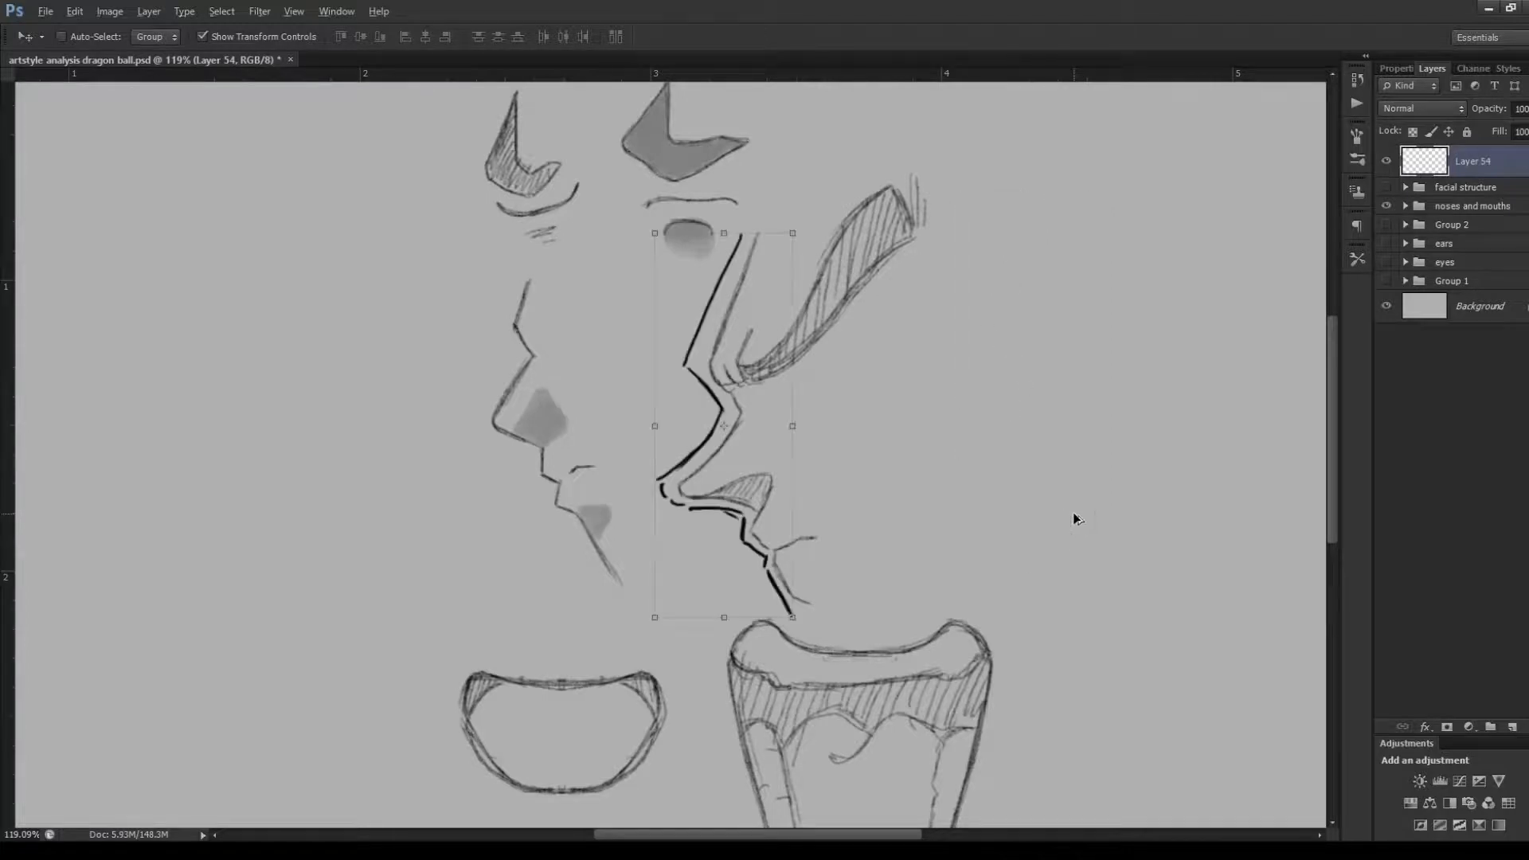
key("ctrl+alt+z")
key("ctrl+alt+z")
key("ctrl+alt+z")
key("ctrl+alt+z")
key("ctrl+alt+z")
key("ctrl+alt+z")
key("ctrl+alt+z")
key("ctrl+alt+z")
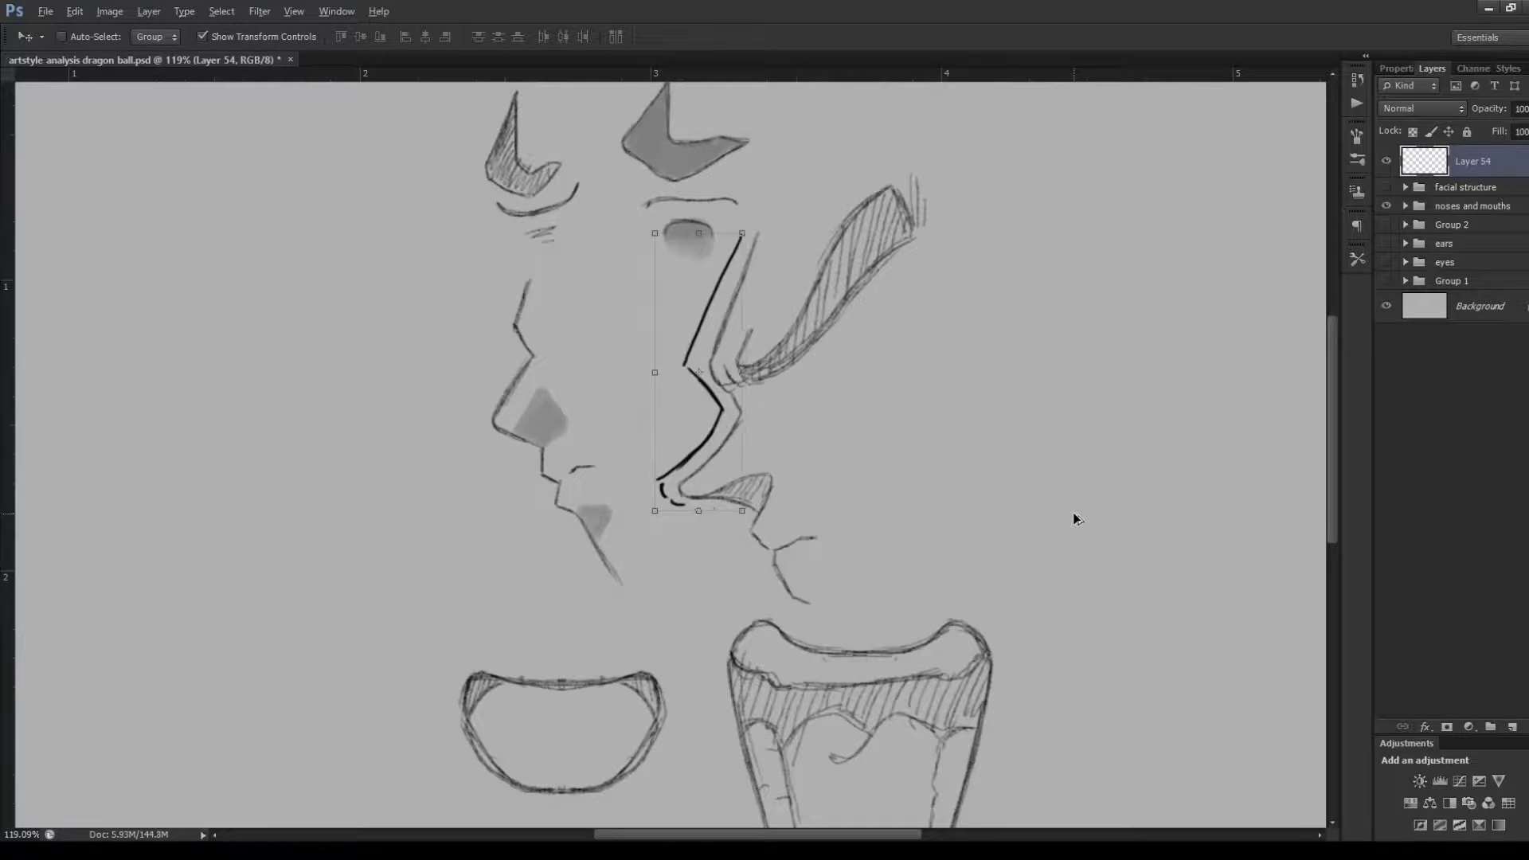
key("ctrl+alt+z")
key("ctrl+alt+z")
key("ctrl+alt+z")
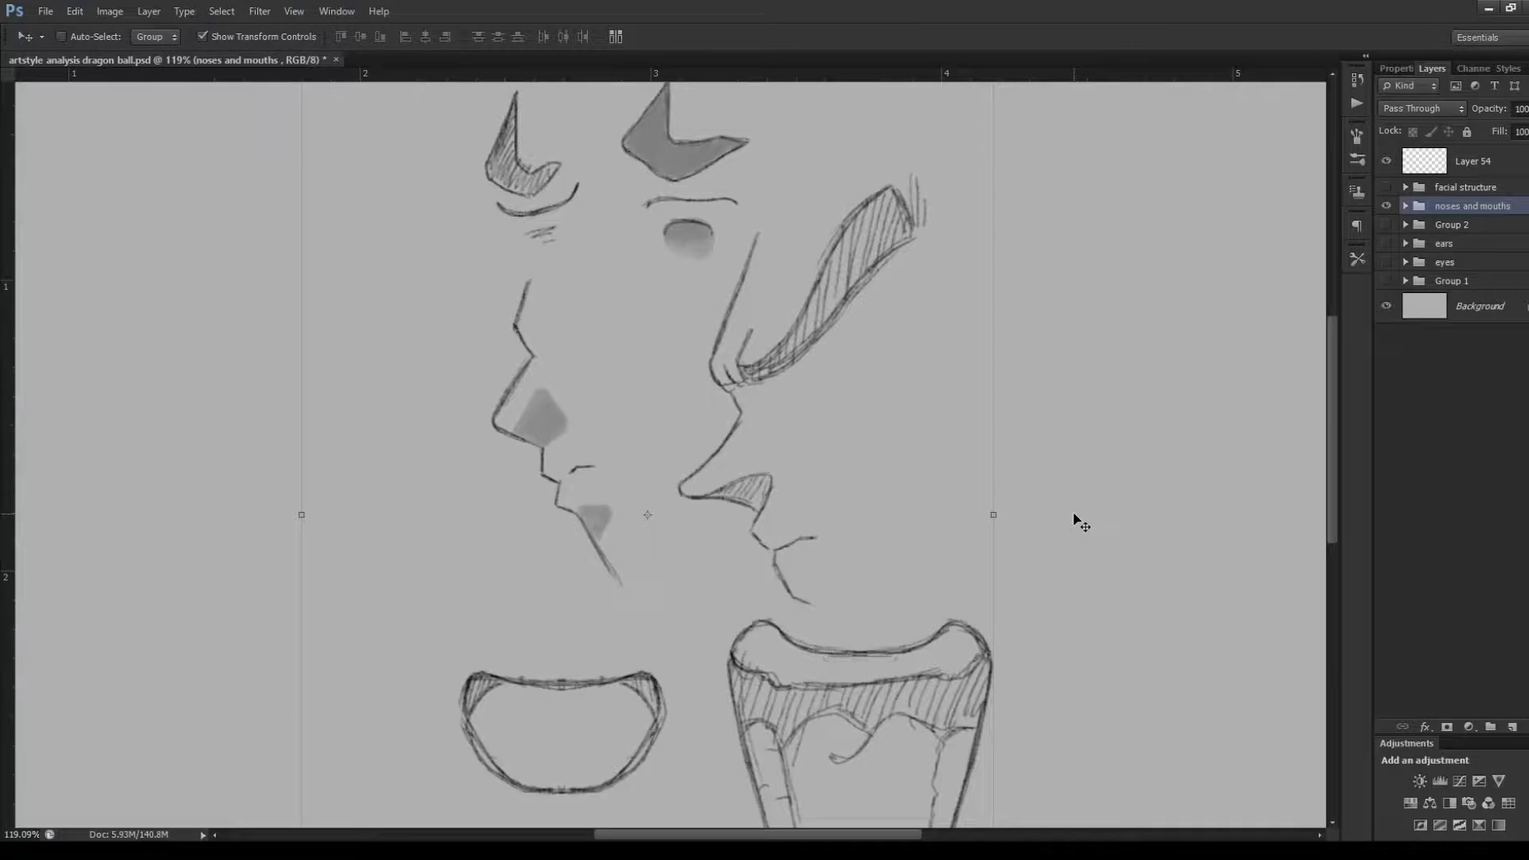
key("ctrl+shift+z")
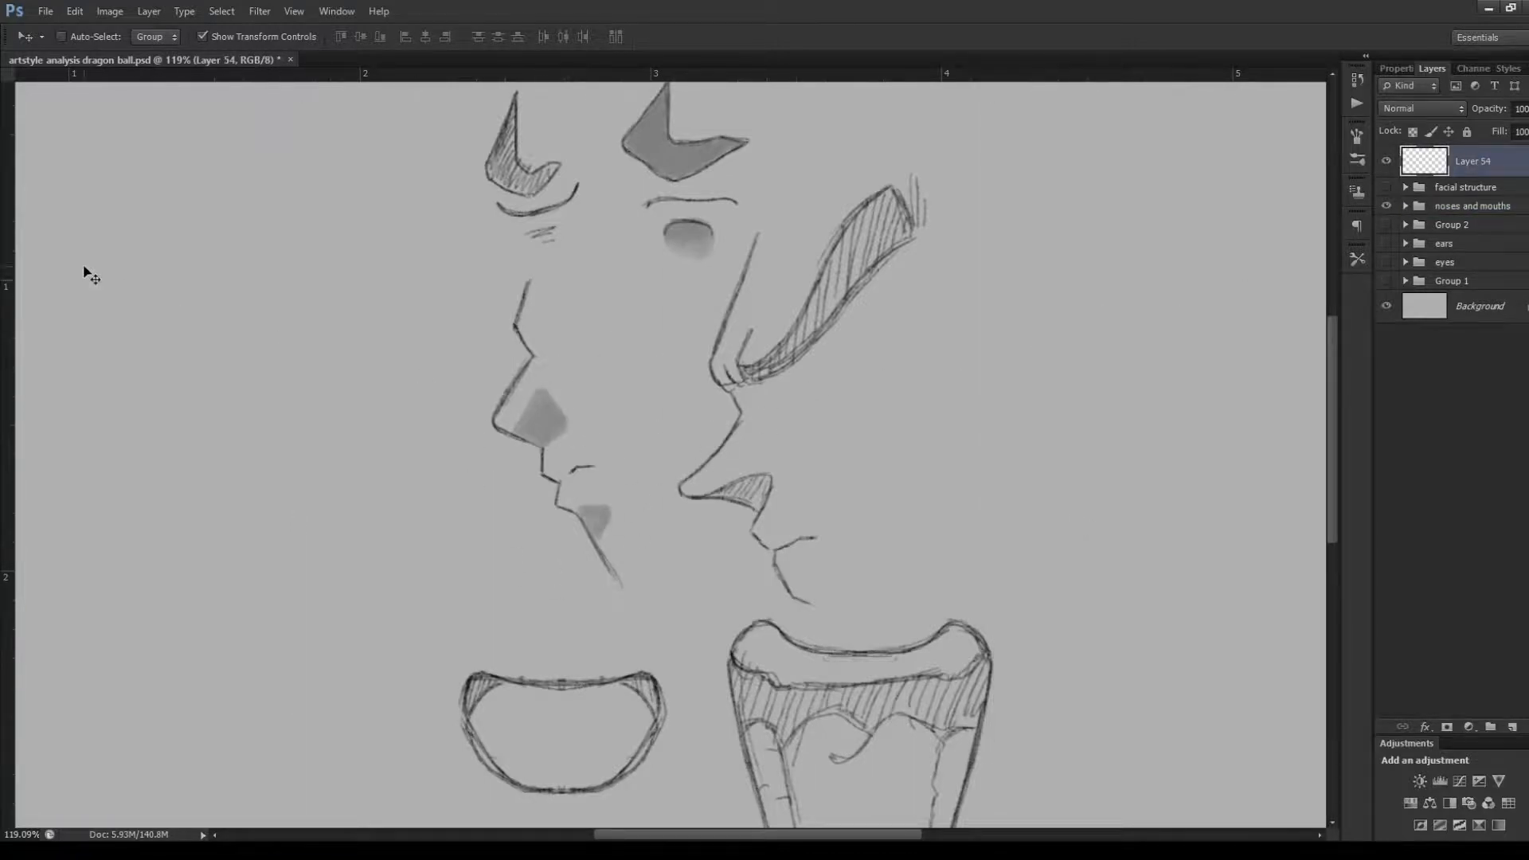
On Layer 54, trace the left-hand face profile with the Brush from forehead over the nose to the chin
key("b")
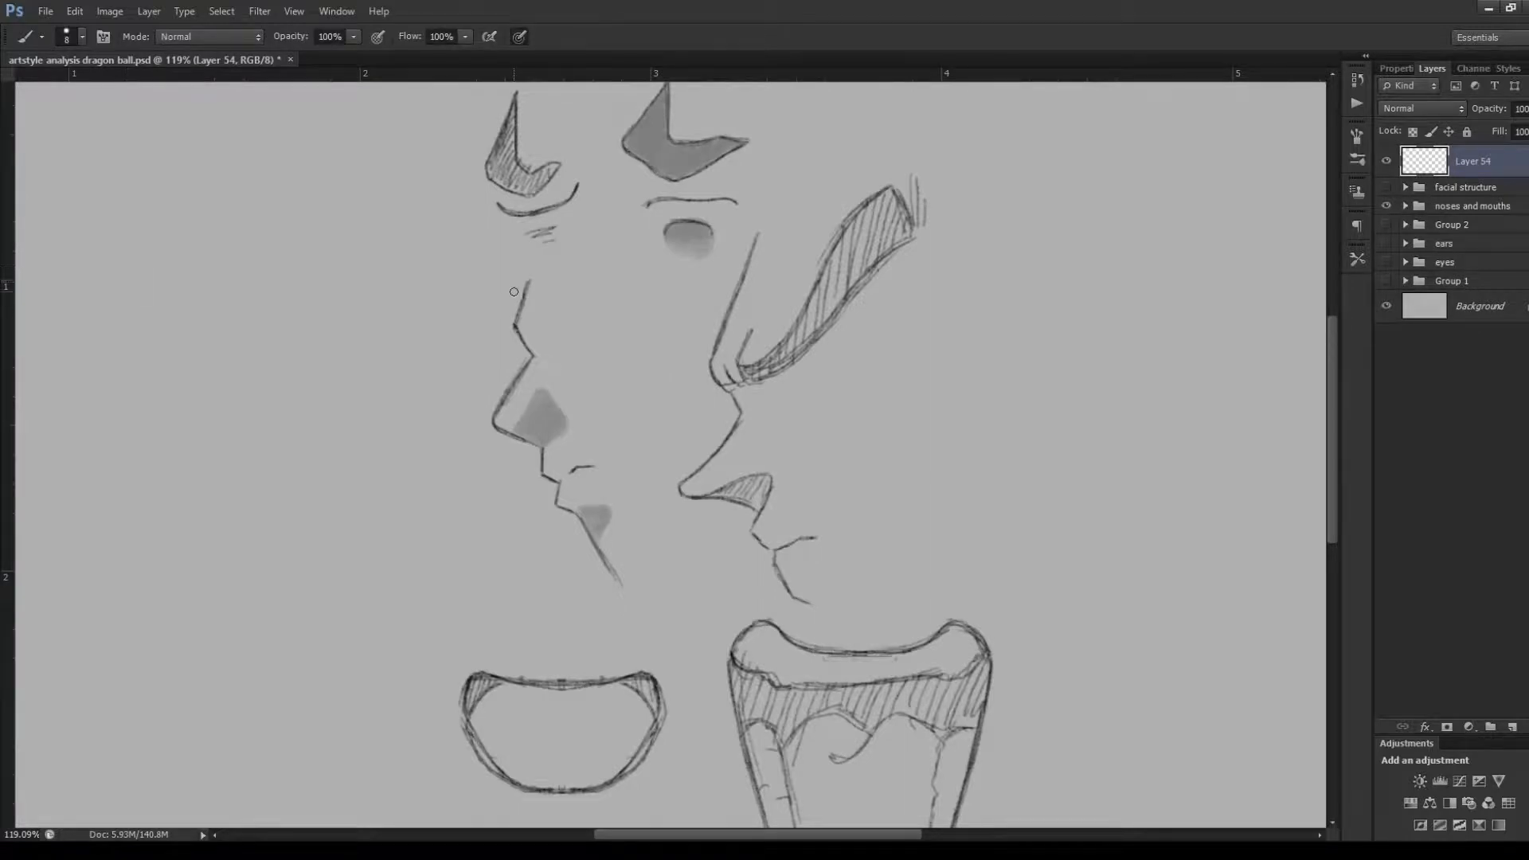
mouse_move(519, 270)
left_mouse_down()
mouse_move(505, 307)
mouse_move(518, 349)
left_mouse_up()
mouse_move(420, 339)
left_mouse_down()
mouse_move(405, 361)
mouse_move(417, 400)
left_mouse_up()
key("ctrl+z")
mouse_move(521, 352)
left_mouse_down()
mouse_move(484, 417)
mouse_move(539, 453)
left_mouse_up()
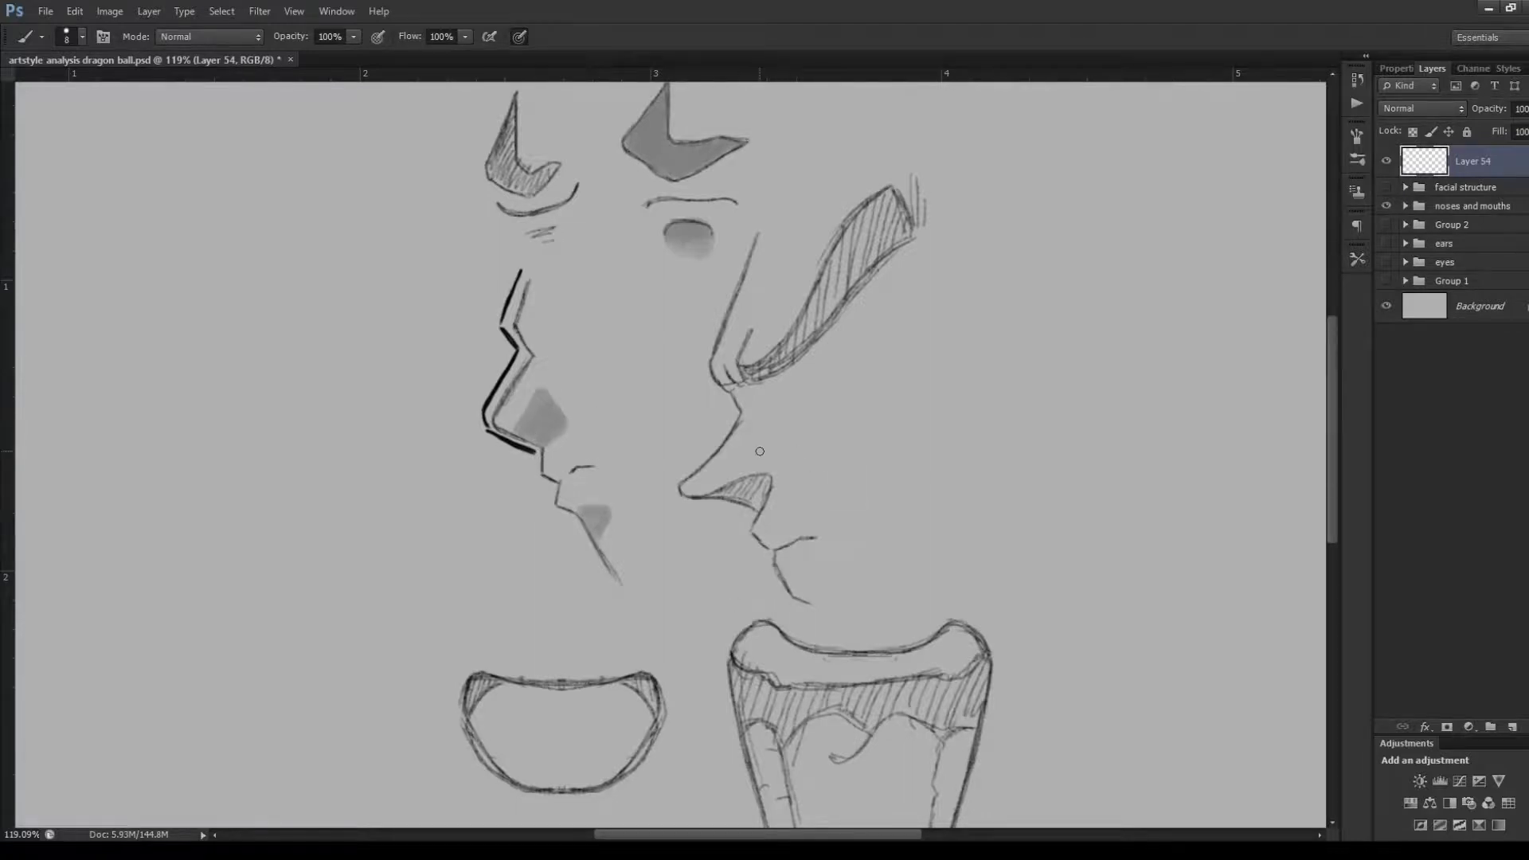
mouse_move(534, 452)
left_mouse_down()
mouse_move(532, 478)
mouse_move(560, 511)
mouse_move(548, 497)
mouse_move(545, 515)
mouse_move(574, 524)
mouse_move(612, 589)
left_mouse_up()
Undo all strokes of the left-hand profile tracing and make Layer 54 active again
key("ctrl+alt+z")
key("ctrl+alt+z")
key("ctrl+alt+z")
key("ctrl+alt+z")
key("ctrl+alt+z")
key("ctrl+alt+z")
key("ctrl+alt+z")
key("ctrl+alt+z")
key("ctrl+alt+z")
key("ctrl+alt+z")
key("ctrl+alt+z")
key("ctrl+alt+z")
key("ctrl+alt+z")
key("ctrl+alt+z")
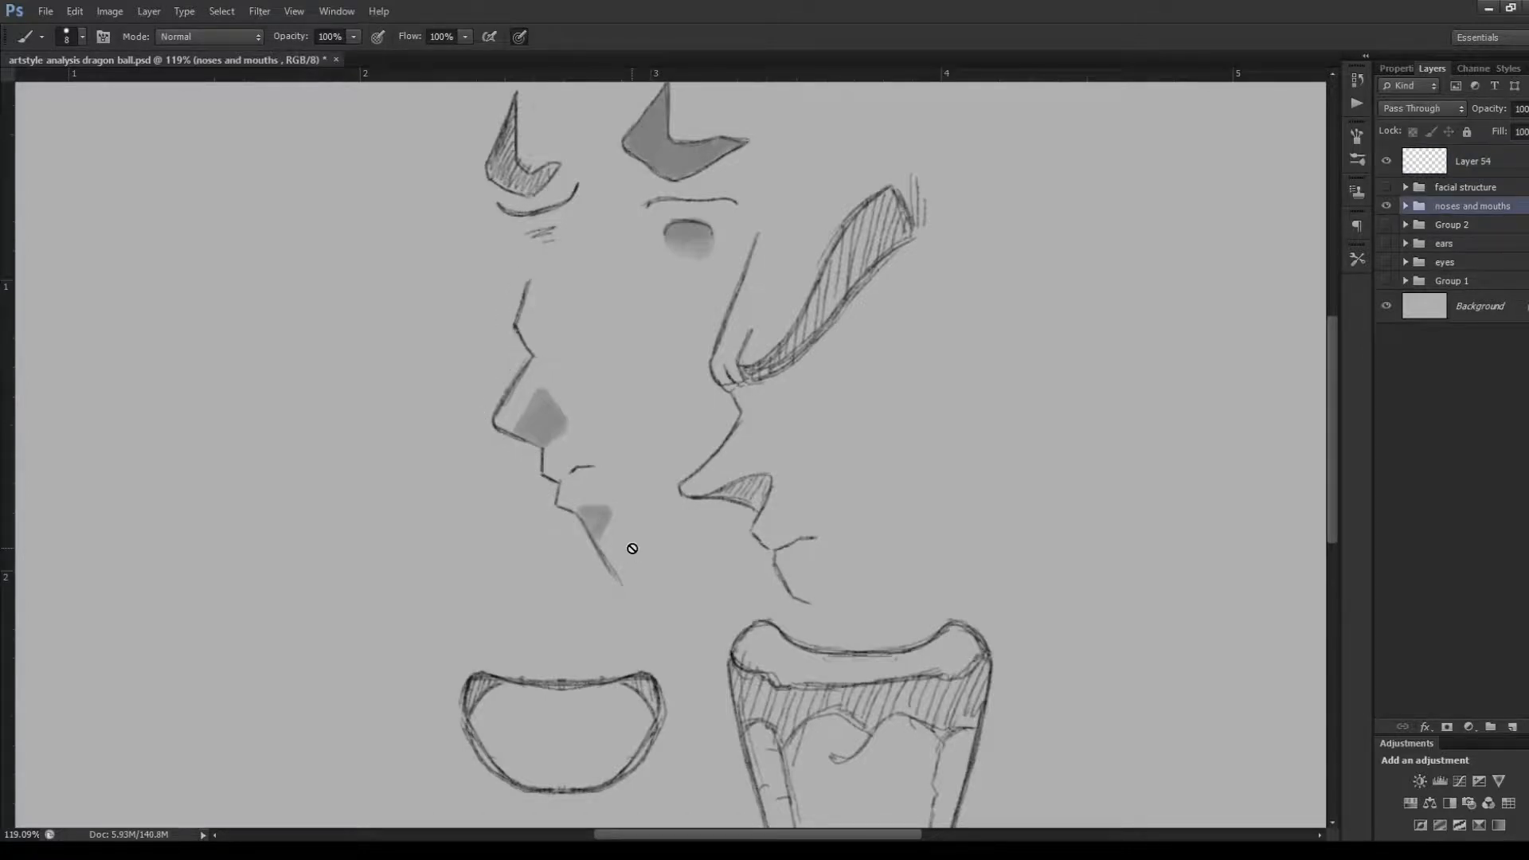
left_click(1428, 173)
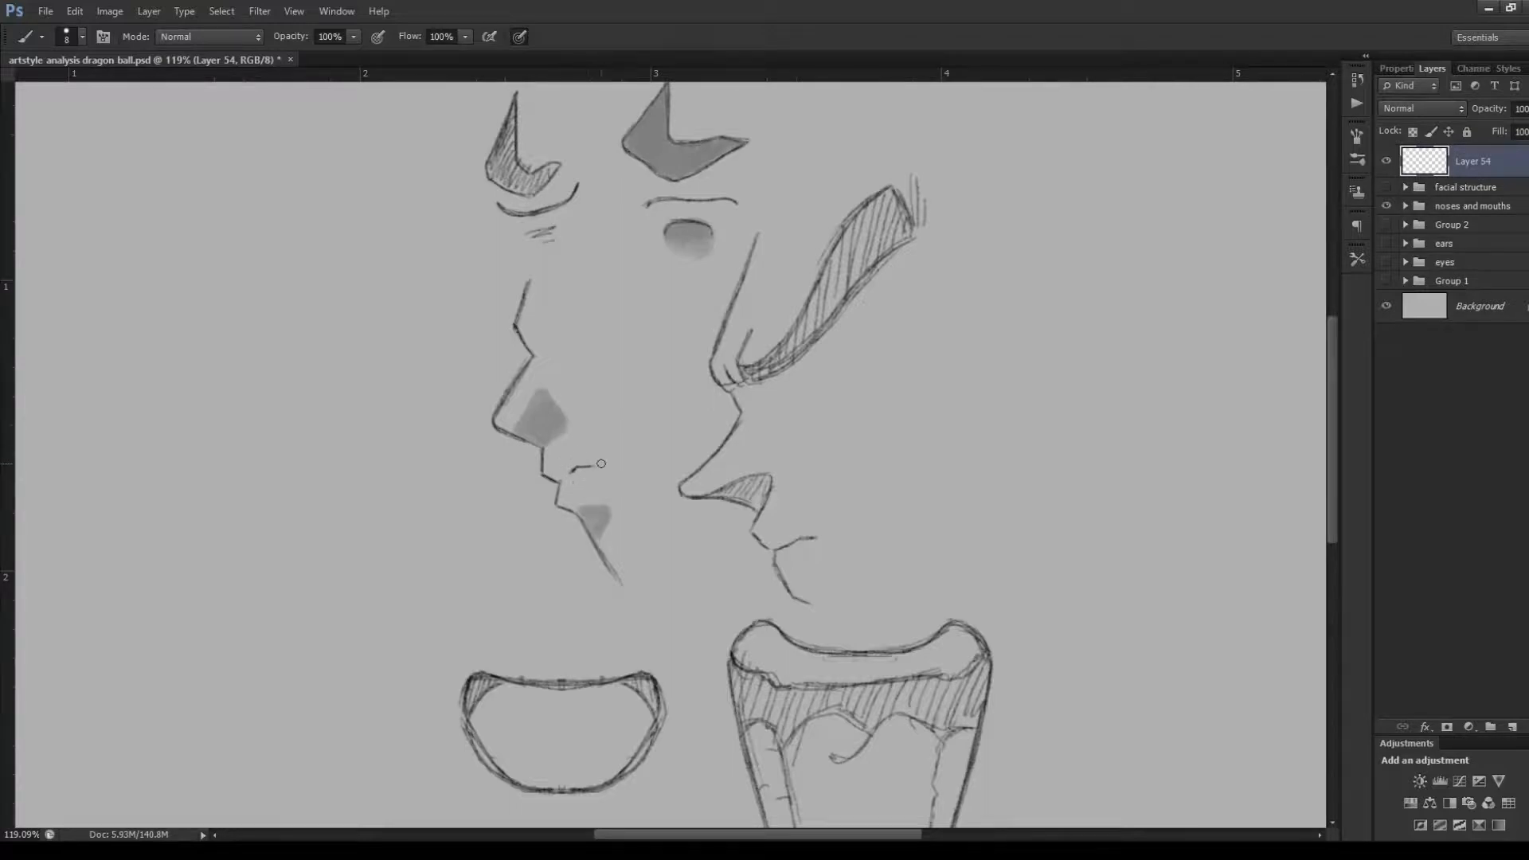
Try a short stroke beside the mouth line of the left-hand profile, and undo it
left_click_drag(605, 454, 629, 457)
key("ctrl+z")
key("ctrl+z")
On Layer 54, trace the outer contour of the large open mouth with bold strokes along all its sides
left_click_drag(1334, 443, 1326, 522)
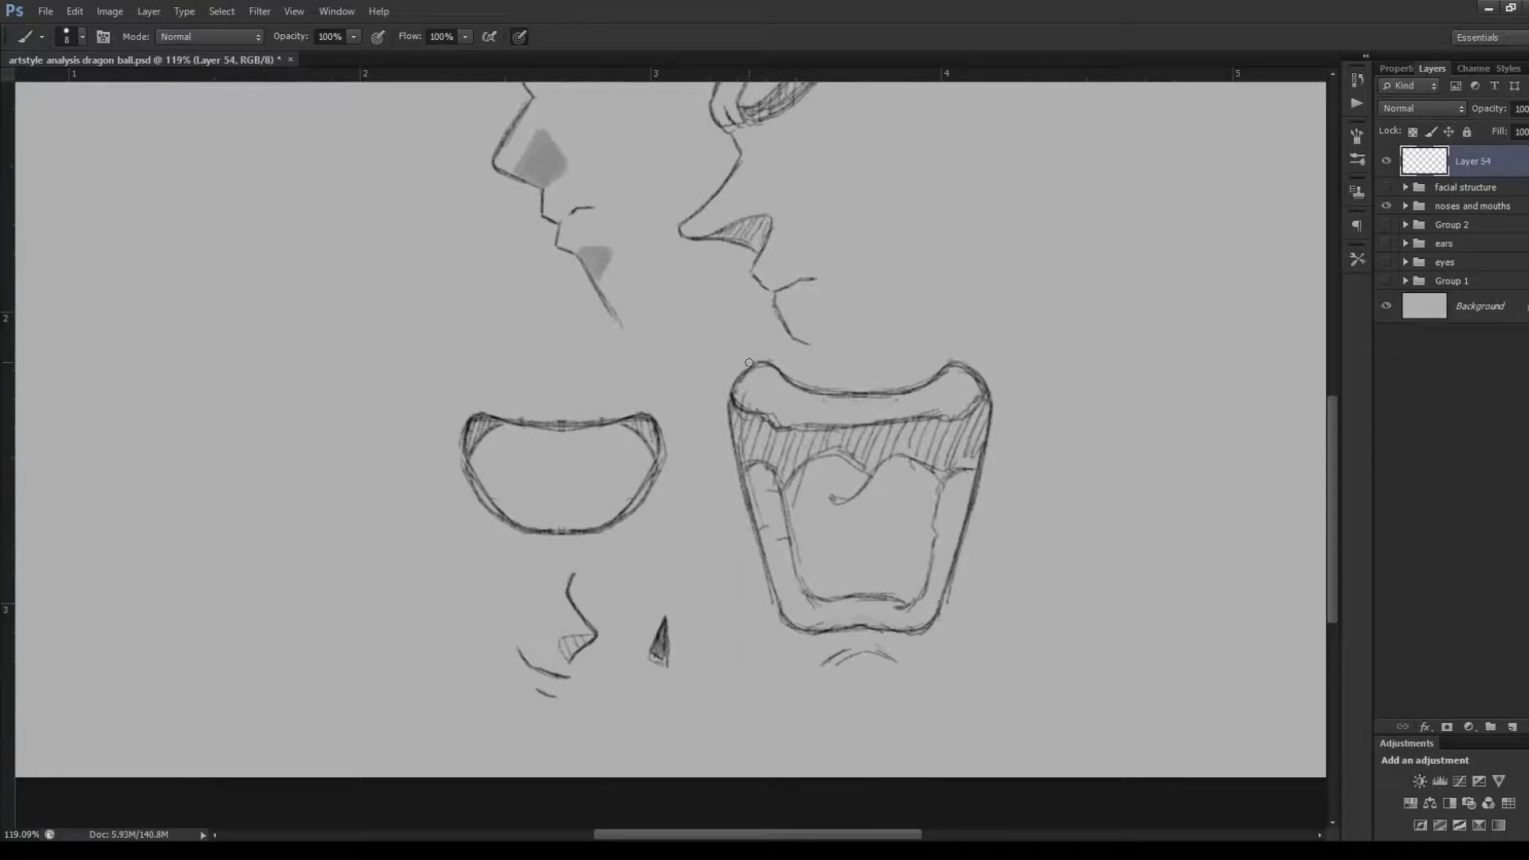
mouse_move(750, 352)
left_mouse_down()
mouse_move(772, 355)
mouse_move(740, 360)
mouse_move(719, 410)
mouse_move(772, 637)
left_mouse_up()
mouse_move(727, 499)
left_mouse_down()
mouse_move(774, 635)
mouse_move(887, 648)
left_mouse_up()
mouse_move(779, 647)
left_mouse_down()
mouse_move(893, 653)
mouse_move(953, 622)
mouse_move(786, 642)
left_mouse_up()
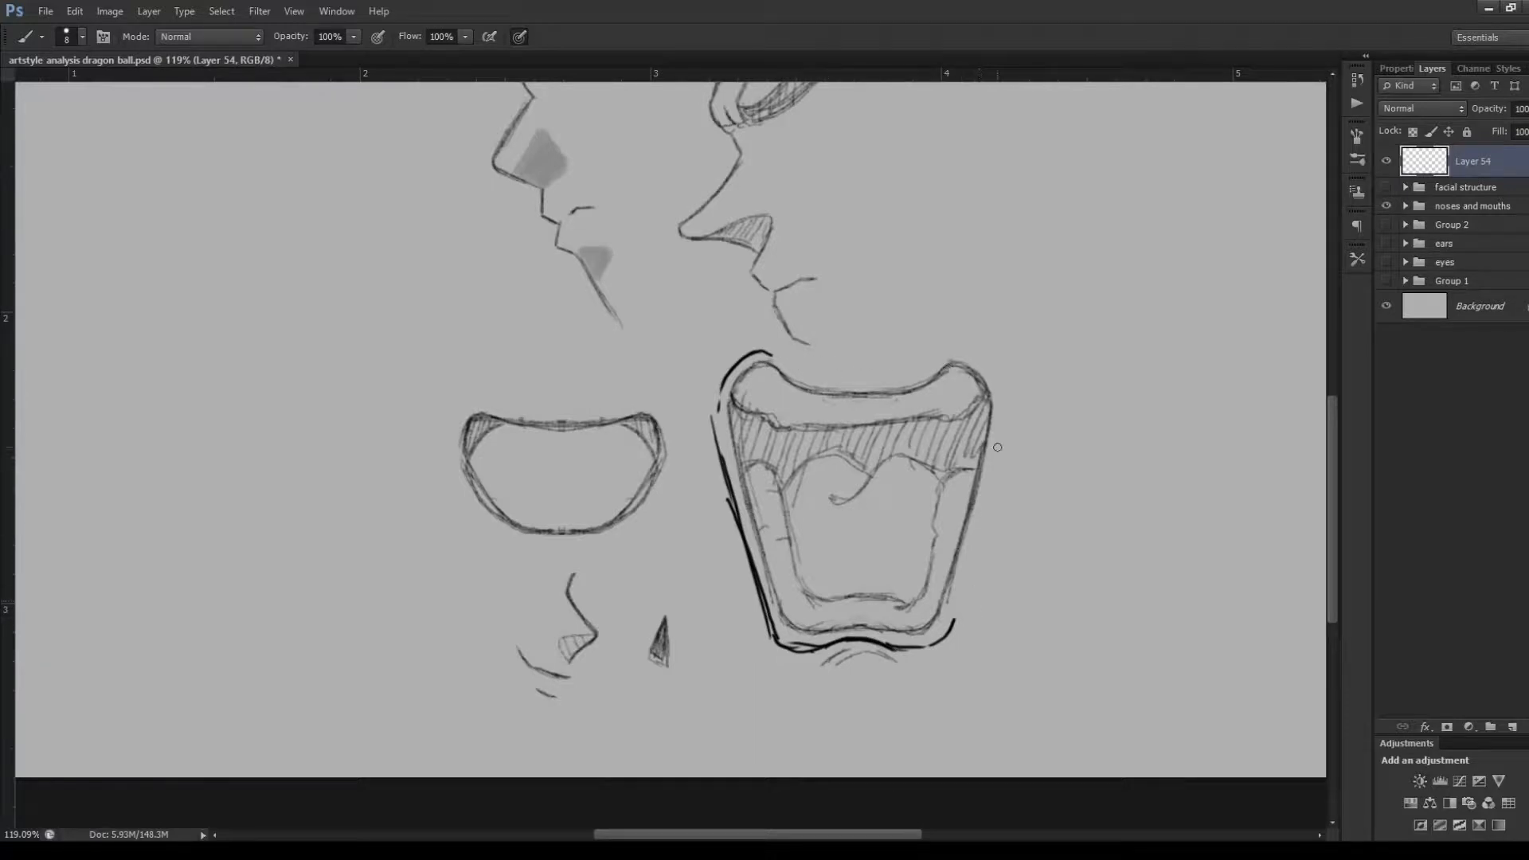
mouse_move(1000, 391)
left_mouse_down()
mouse_move(953, 651)
mouse_move(1000, 396)
mouse_move(974, 351)
mouse_move(1000, 382)
mouse_move(975, 351)
mouse_move(918, 383)
mouse_move(962, 357)
mouse_move(923, 379)
left_mouse_up()
mouse_move(777, 360)
left_mouse_down()
mouse_move(808, 383)
mouse_move(928, 372)
left_mouse_up()
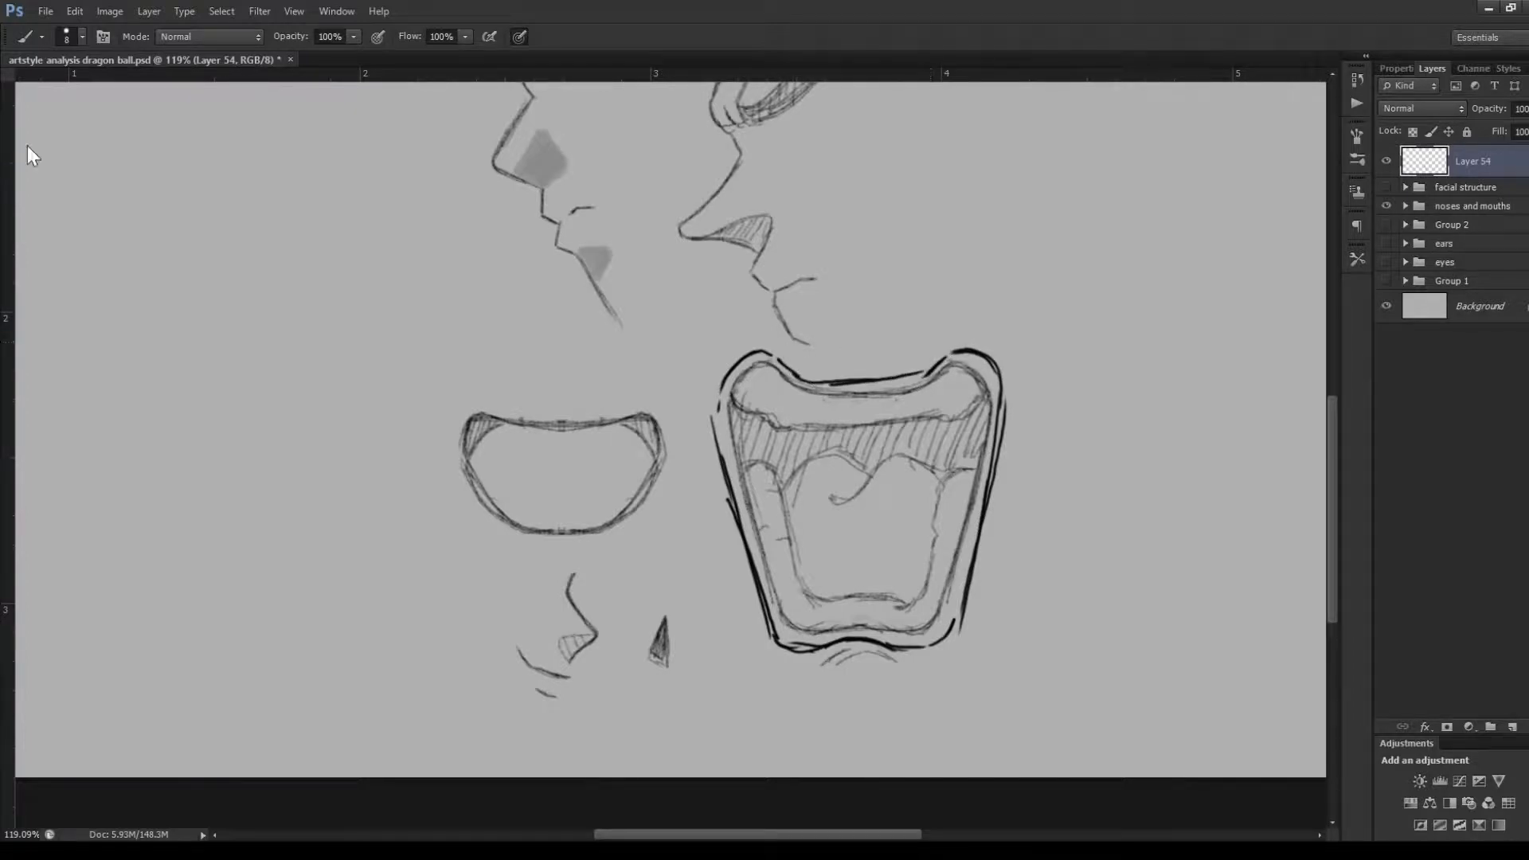
Move the large mouth outline into the empty area beside the drawing, and try stretching its height to 130.91%
key("v")
left_click_drag(927, 557, 1215, 555)
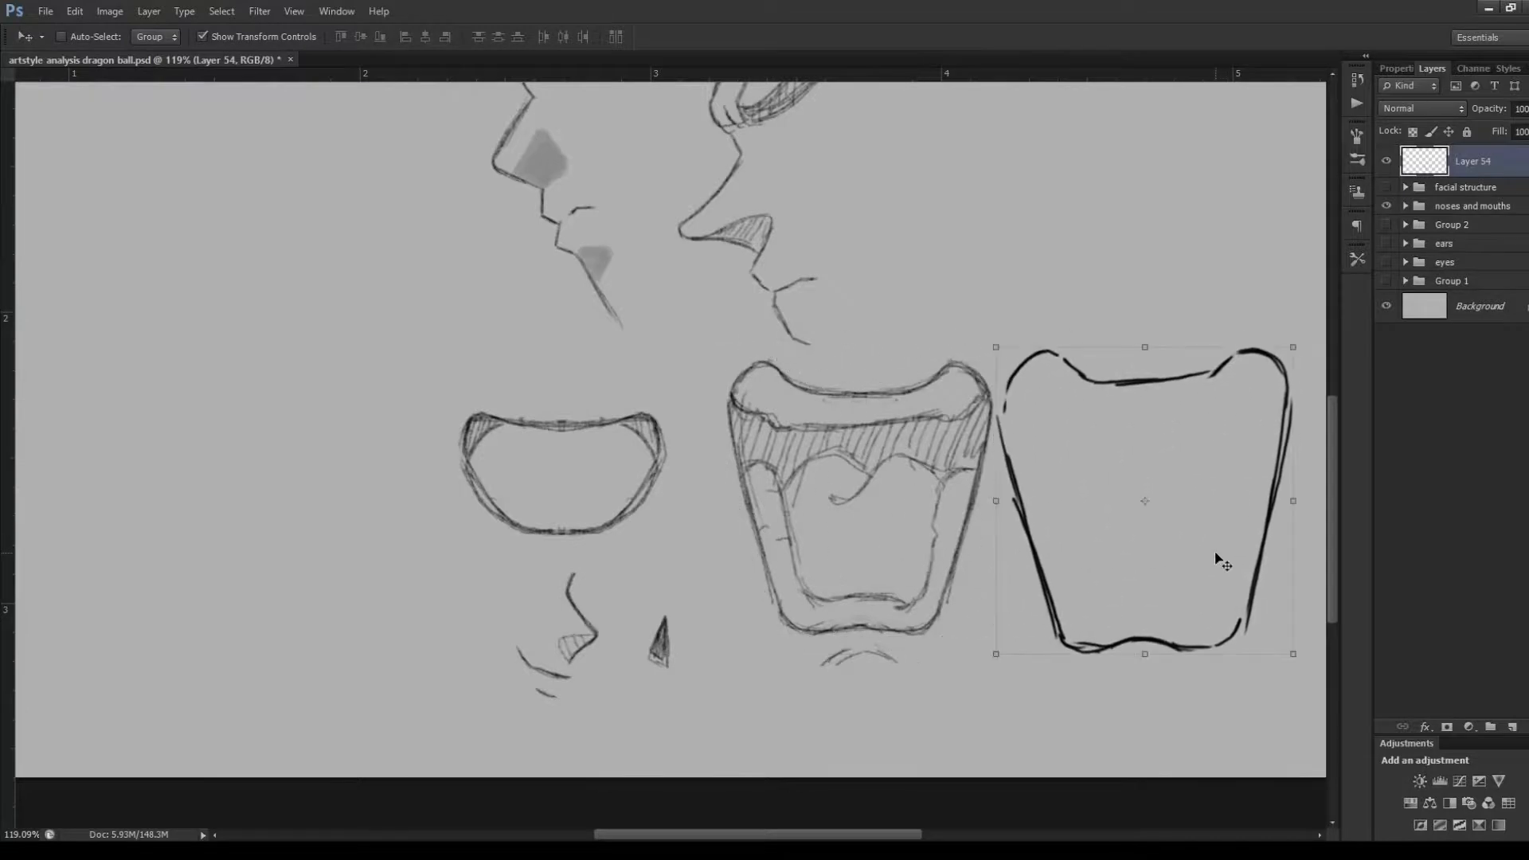
left_click_drag(1145, 347, 1150, 253)
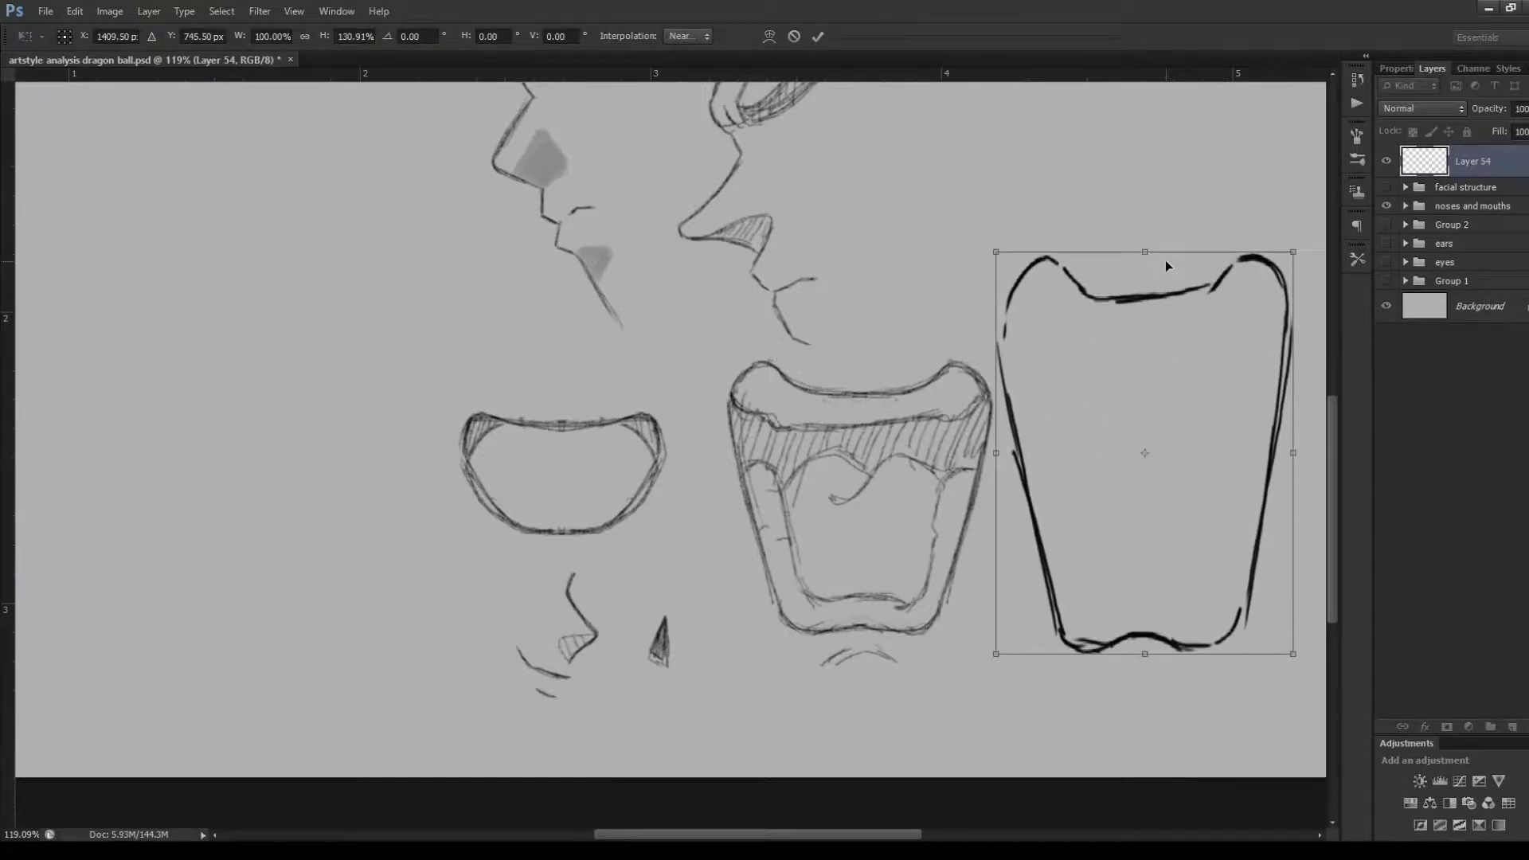
left_click(795, 35)
Delete the layer holding the large mouth outline and add a new empty layer for brush work
key("Delete")
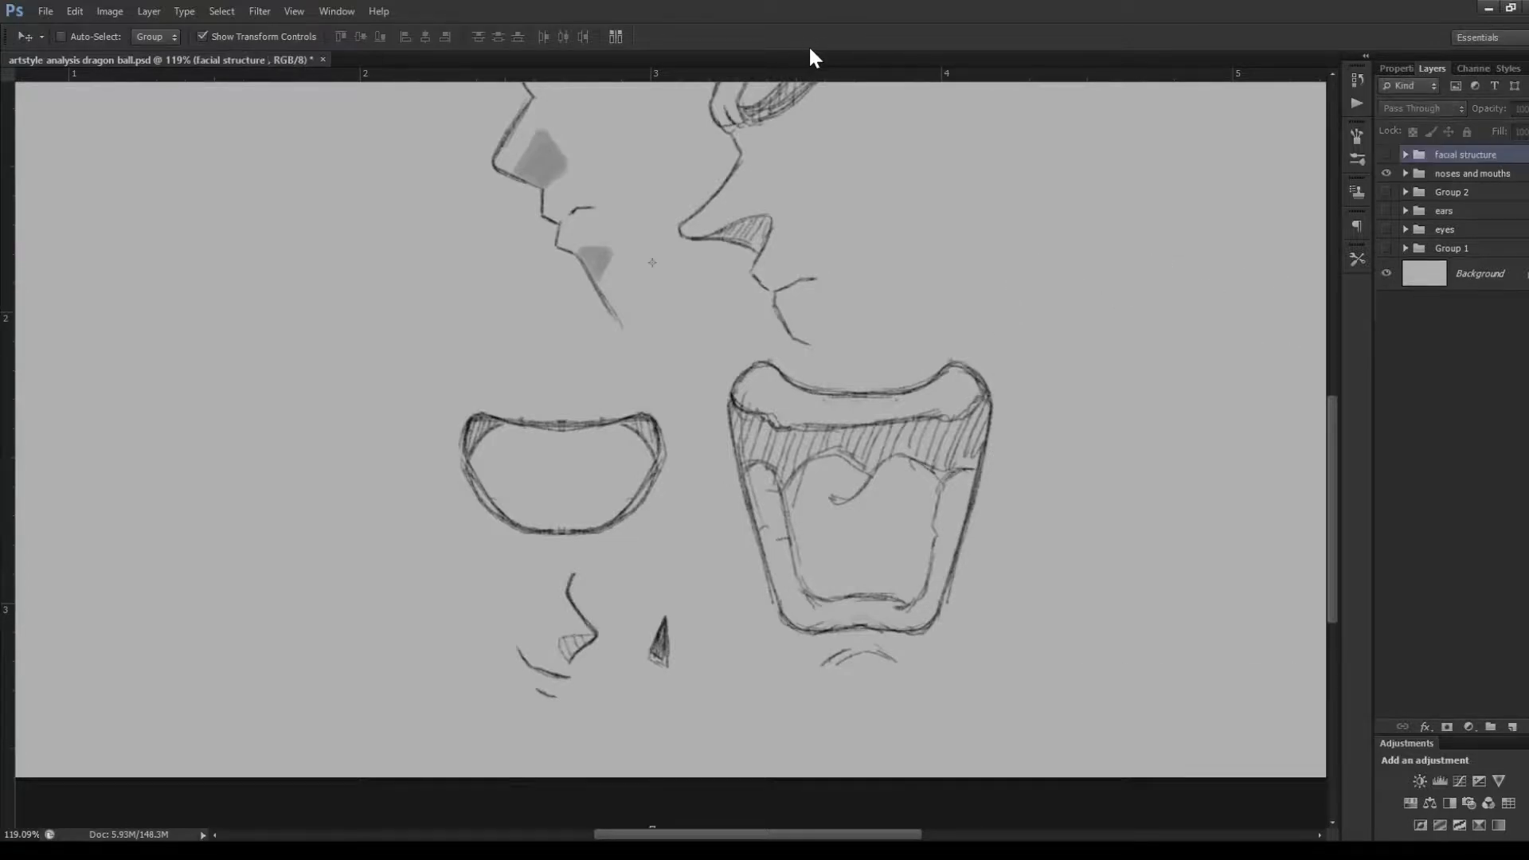
left_click(1513, 727)
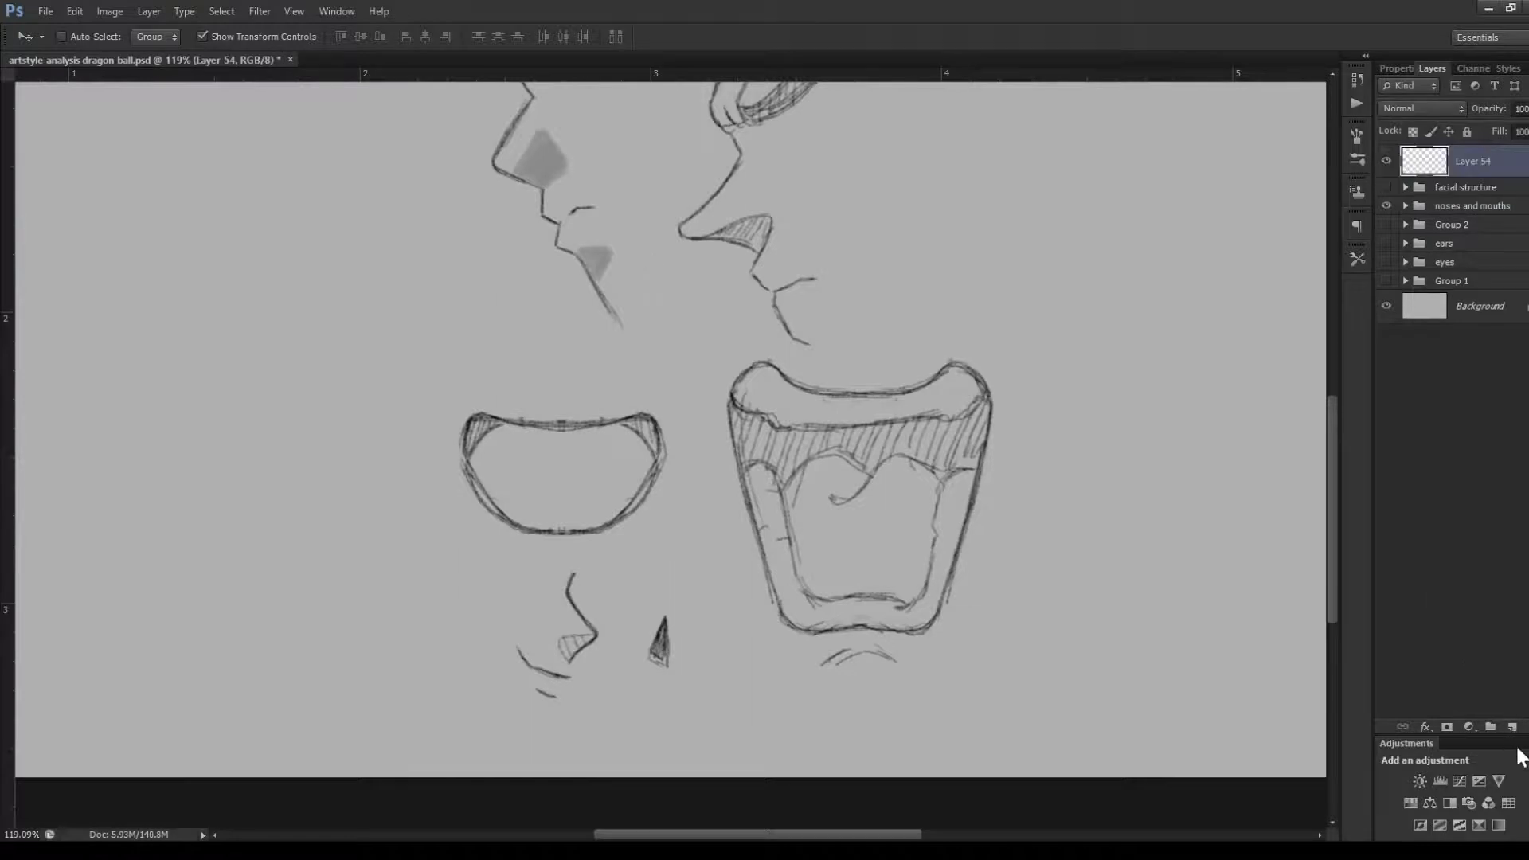
key("b")
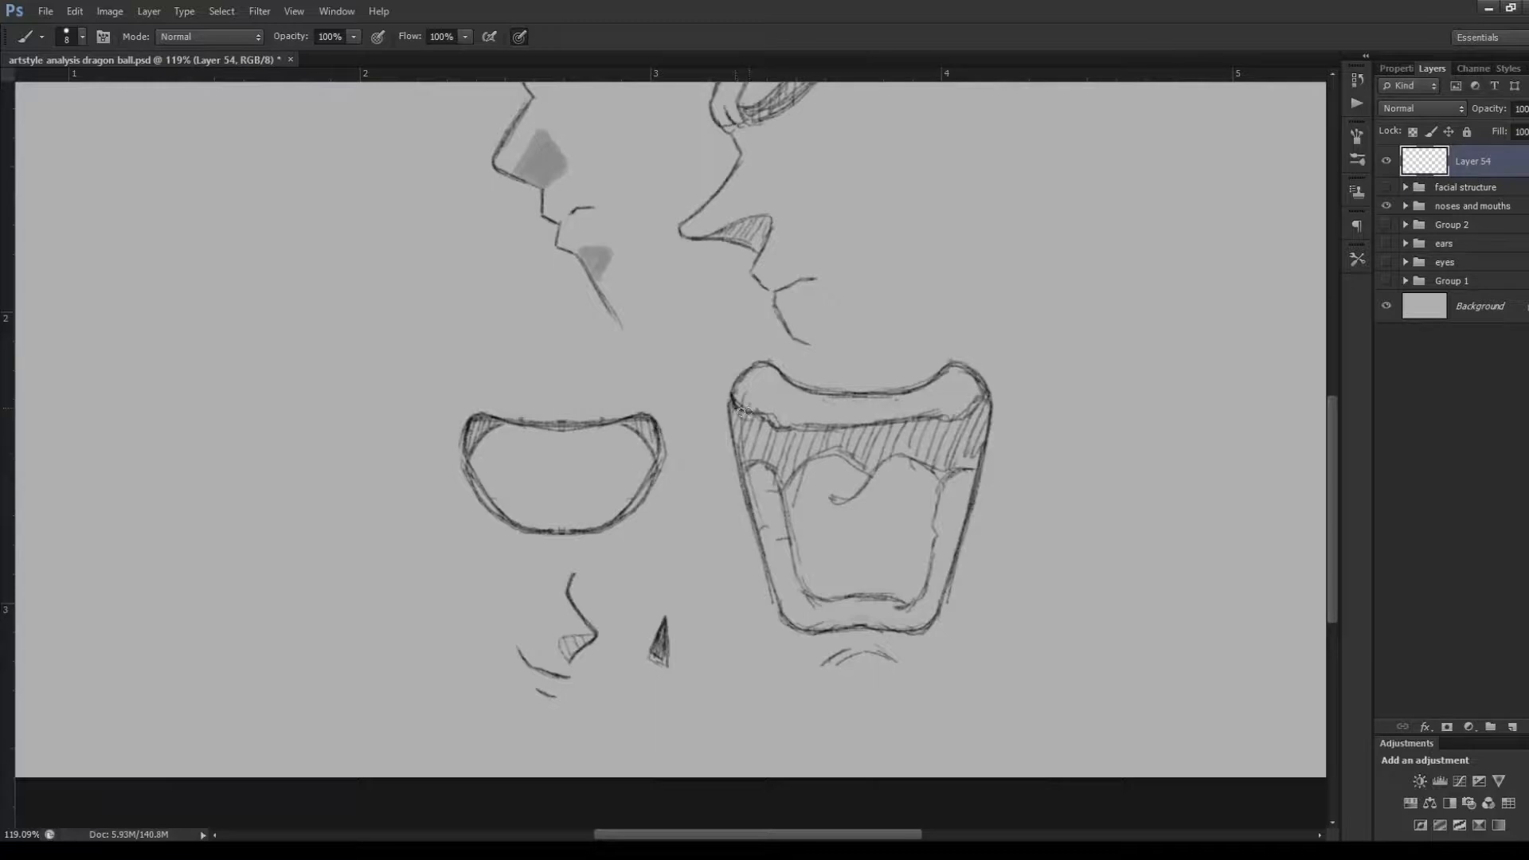
Trace the lower edge of the upper teeth and the inner contour of the lower teeth in the large mouth
mouse_move(733, 406)
left_mouse_down()
mouse_move(789, 428)
mouse_move(944, 419)
left_mouse_up()
mouse_move(811, 429)
left_mouse_down()
mouse_move(954, 423)
mouse_move(988, 394)
left_mouse_up()
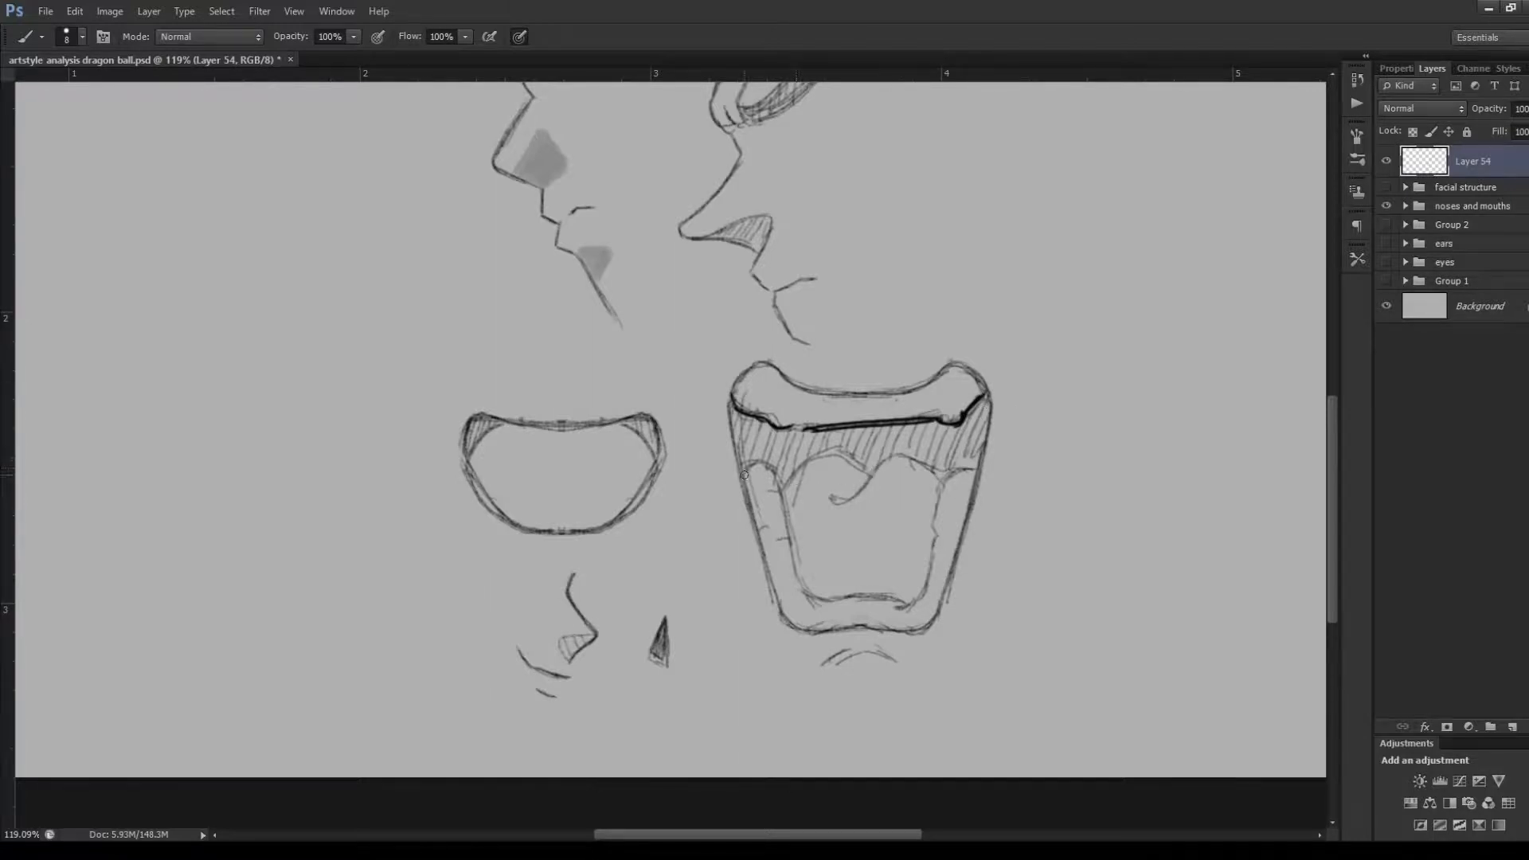
mouse_move(745, 477)
left_mouse_down()
mouse_move(778, 476)
mouse_move(791, 567)
mouse_move(828, 613)
mouse_move(861, 595)
mouse_move(908, 608)
mouse_move(948, 474)
mouse_move(1040, 476)
mouse_move(1074, 511)
mouse_move(1082, 626)
left_mouse_up()
Sketch the lower teeth band as a separate simplified shape in the empty area beside the large mouth
mouse_move(1034, 488)
left_mouse_down()
mouse_move(1049, 607)
mouse_move(1049, 592)
mouse_move(1097, 629)
mouse_move(1188, 627)
left_mouse_up()
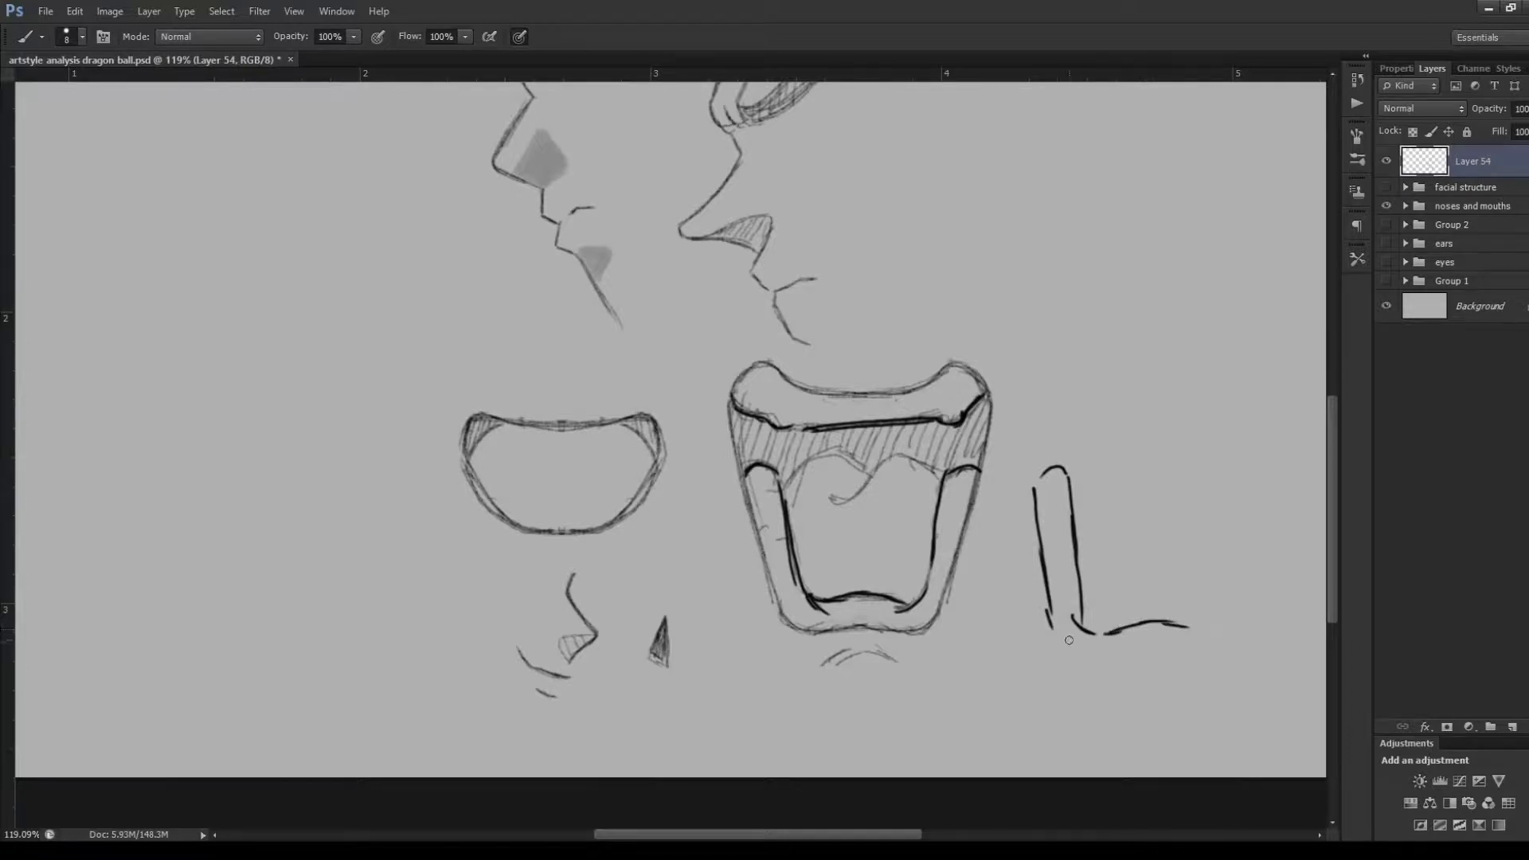
mouse_move(1050, 625)
left_mouse_down()
mouse_move(1112, 674)
mouse_move(1179, 657)
left_mouse_up()
left_click_drag(1065, 596, 1079, 560)
mouse_move(1099, 632)
left_mouse_down()
mouse_move(1094, 648)
mouse_move(1118, 649)
left_mouse_up()
Undo the strokes of the separate lower teeth sketch beside the large mouth
key("ctrl+alt+z")
key("ctrl+alt+z")
key("ctrl+alt+z")
key("ctrl+alt+z")
key("ctrl+alt+z")
key("ctrl+alt+z")
key("ctrl+alt+z")
key("ctrl+alt+z")
key("ctrl+alt+z")
key("ctrl+alt+z")
key("ctrl+alt+z")
Try tracing the small curved lines beneath the large mouth, and undo the strokes
key("ctrl+alt+z")
key("ctrl+alt+z")
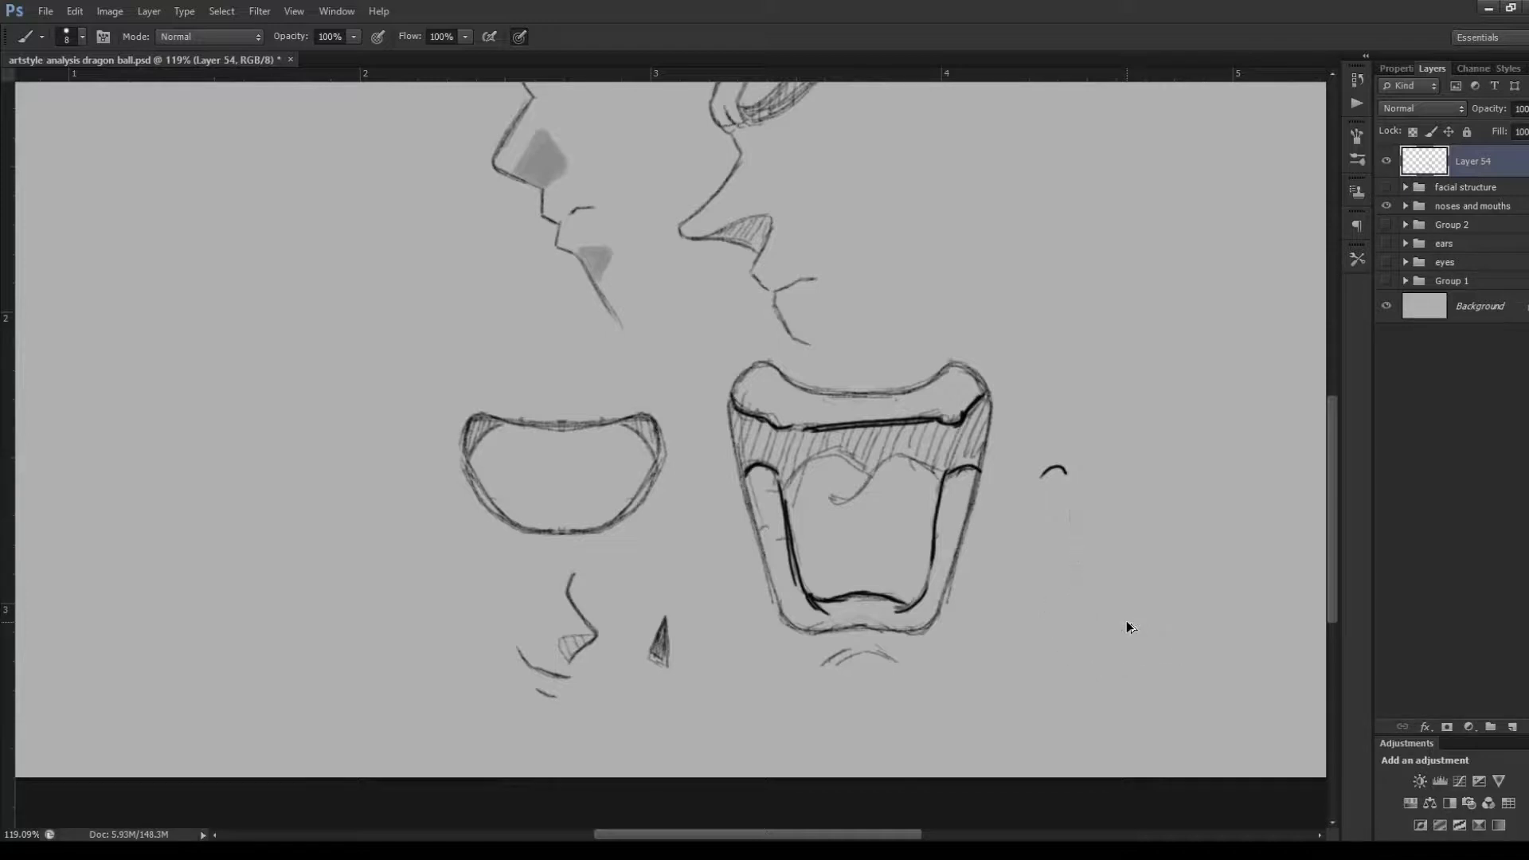
left_click_drag(847, 670, 884, 659)
left_click_drag(864, 673, 882, 669)
key("ctrl+alt+z")
key("ctrl+alt+z")
Trace the wavy tongue contour with its central curl inside the large mouth, undoing a stray stroke below it
mouse_move(808, 469)
left_mouse_down()
mouse_move(778, 499)
mouse_move(832, 459)
mouse_move(871, 484)
mouse_move(827, 500)
mouse_move(844, 502)
mouse_move(884, 462)
left_mouse_up()
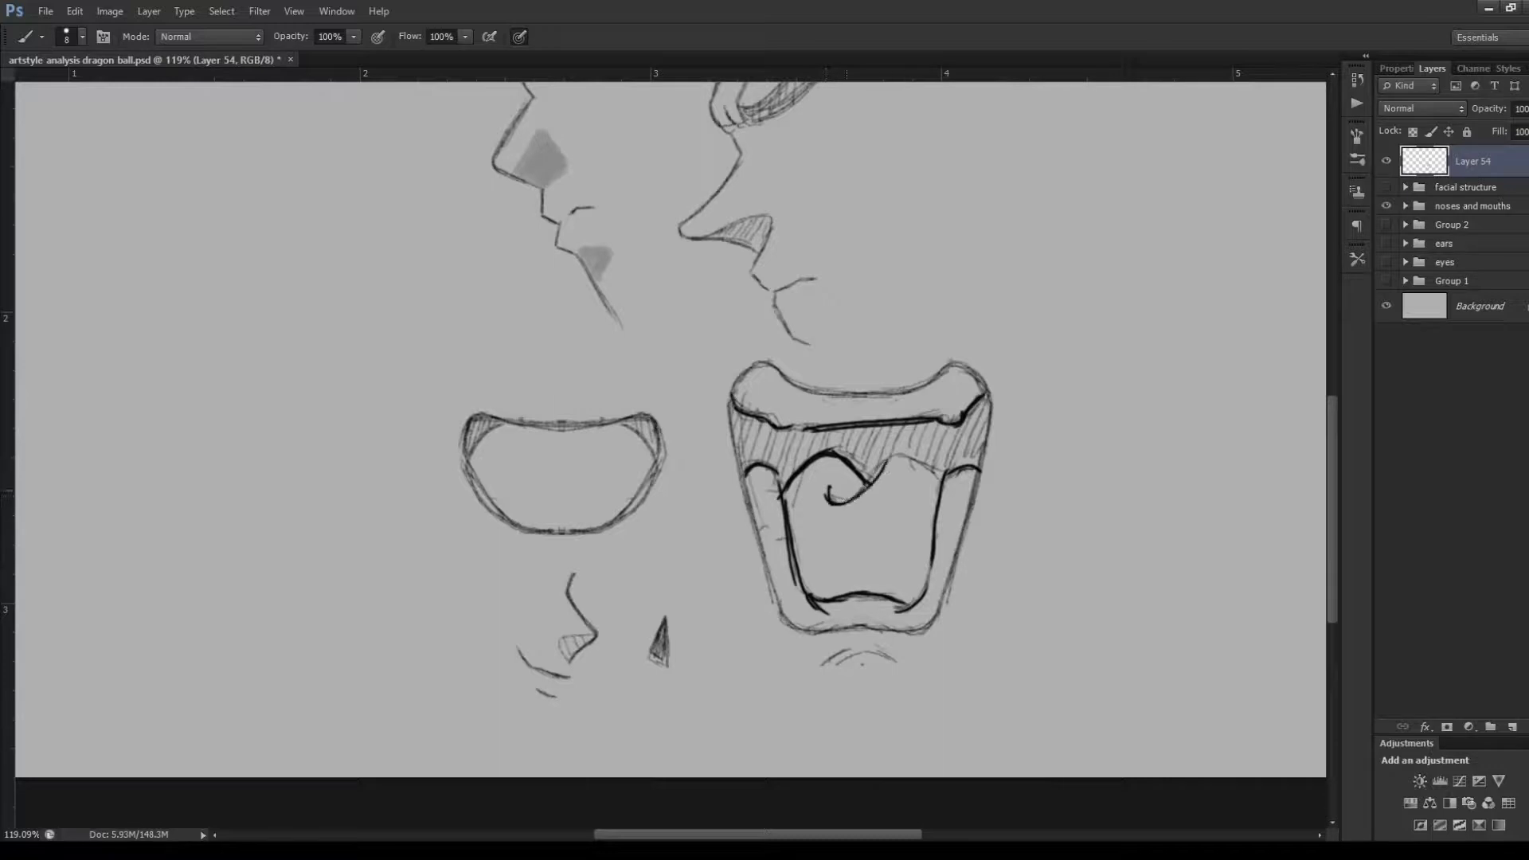
mouse_move(825, 515)
left_mouse_down()
mouse_move(874, 508)
mouse_move(825, 534)
mouse_move(872, 508)
left_mouse_up()
key("ctrl+alt+z")
Undo all the tongue and teeth lines traced inside the large mouth
key("ctrl+alt+z")
mouse_move(883, 463)
left_mouse_down()
mouse_move(912, 456)
mouse_move(942, 478)
left_mouse_up()
key("ctrl+alt+z")
key("ctrl+alt+z")
key("ctrl+alt+z")
key("ctrl+alt+z")
key("ctrl+alt+z")
key("ctrl+alt+z")
key("ctrl+alt+z")
key("ctrl+alt+z")
key("ctrl+alt+z")
key("ctrl+alt+z")
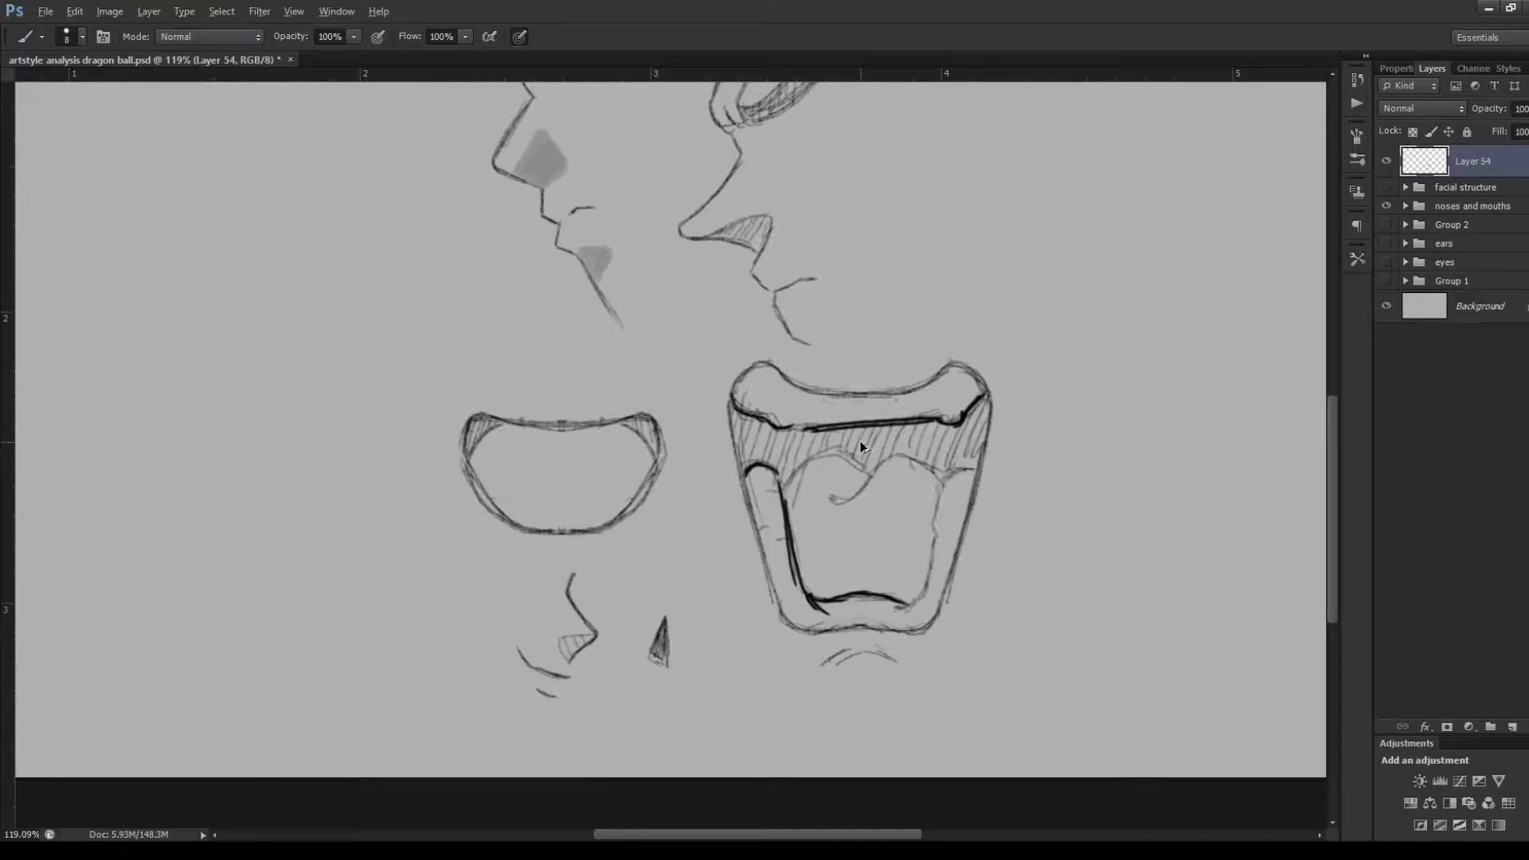
key("ctrl+alt+z")
key("ctrl+alt+z")
key("ctrl+alt+z")
key("ctrl+alt+z")
key("ctrl+alt+z")
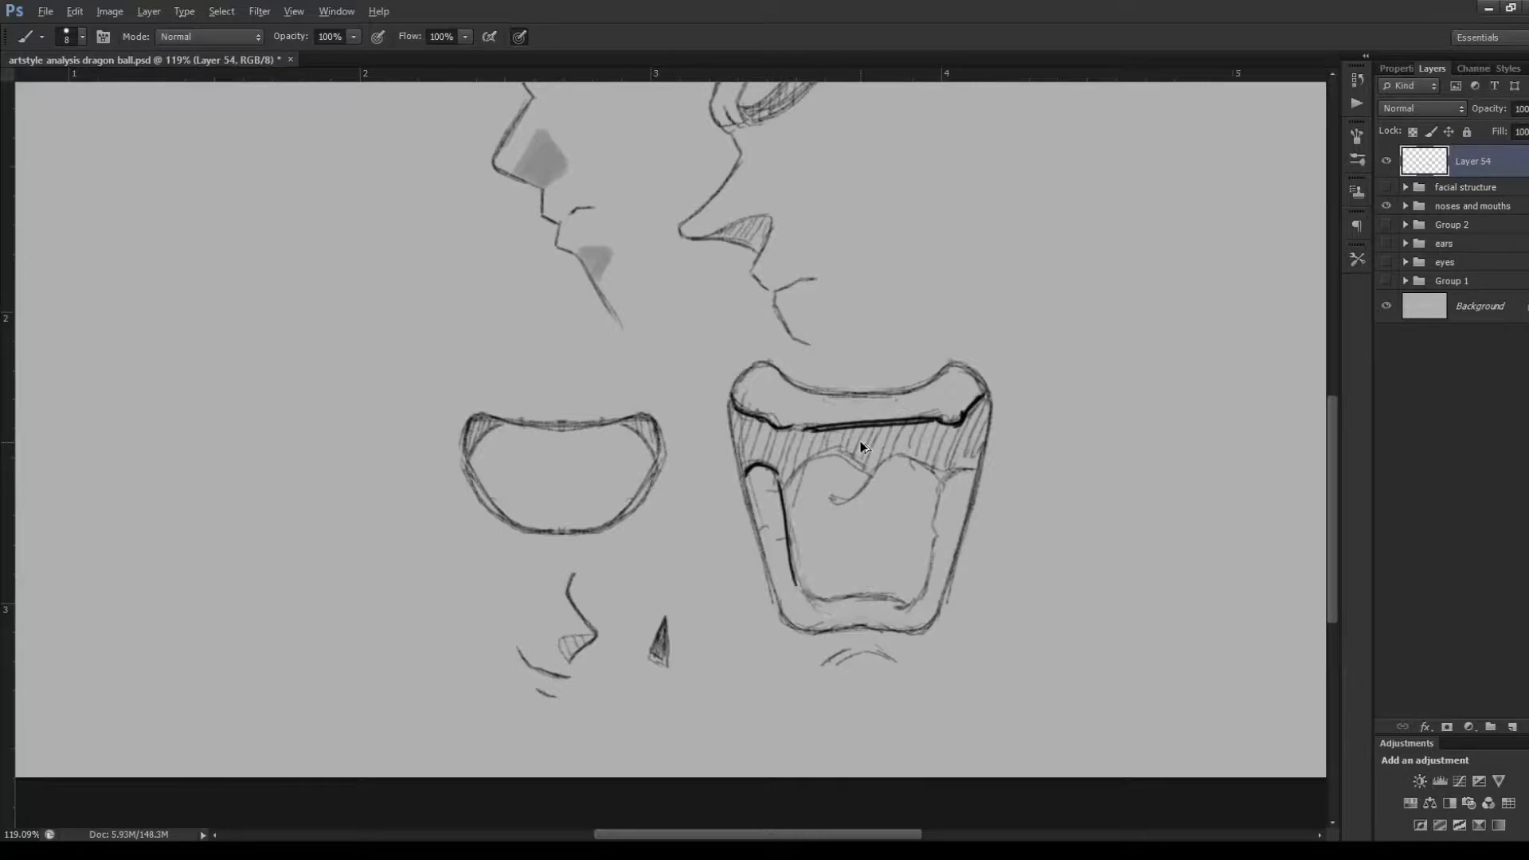
key("ctrl+alt+z")
key("ctrl+alt+z")
key("ctrl+alt+z")
key("ctrl+alt+z")
key("ctrl+alt+z")
key("ctrl+alt+z")
key("ctrl+alt+z")
key("ctrl+alt+z")
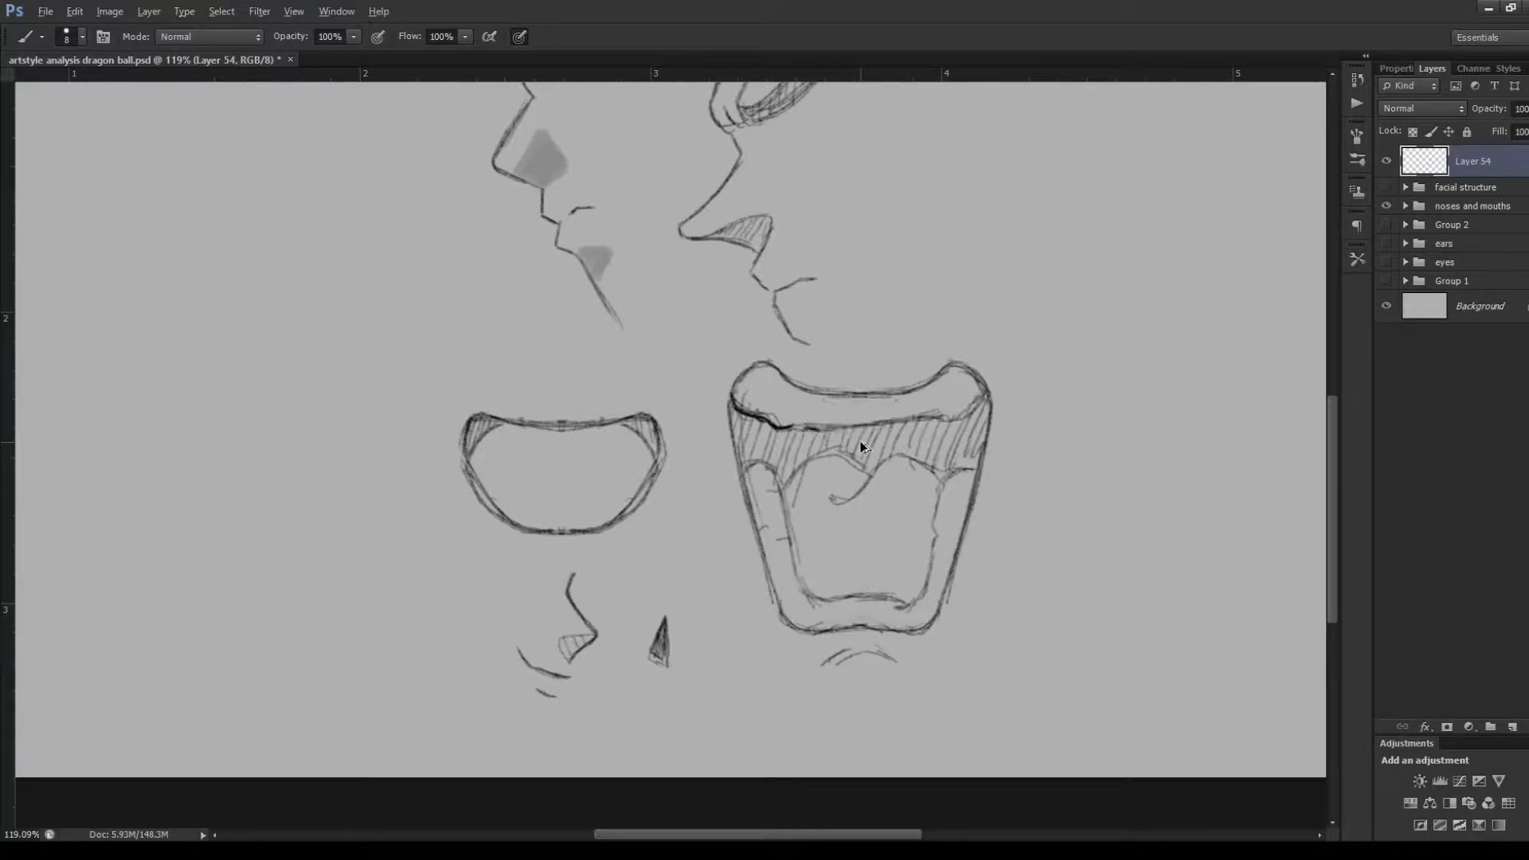
key("ctrl+alt+z")
key("ctrl+alt+z")
key("ctrl+alt+z")
Trace the full outer contour of the small open mouth with bold strokes on Layer 54
left_click_drag(452, 435, 471, 407)
left_click_drag(476, 404, 642, 401)
left_click_drag(551, 416, 647, 396)
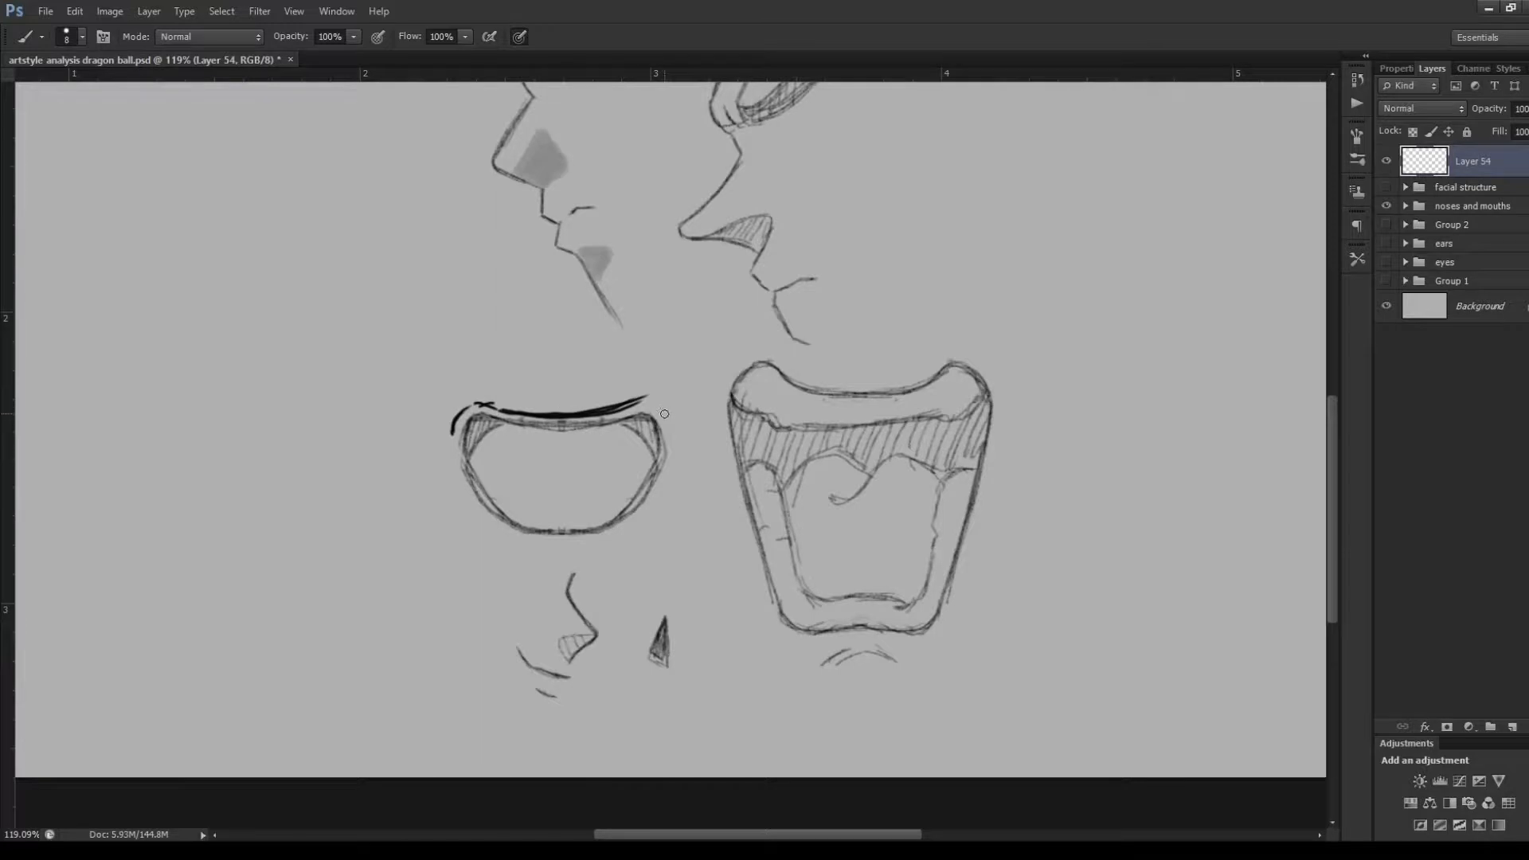
mouse_move(654, 400)
left_mouse_down()
mouse_move(675, 430)
mouse_move(634, 526)
left_mouse_up()
mouse_move(677, 435)
left_mouse_down()
mouse_move(626, 527)
mouse_move(541, 548)
left_mouse_up()
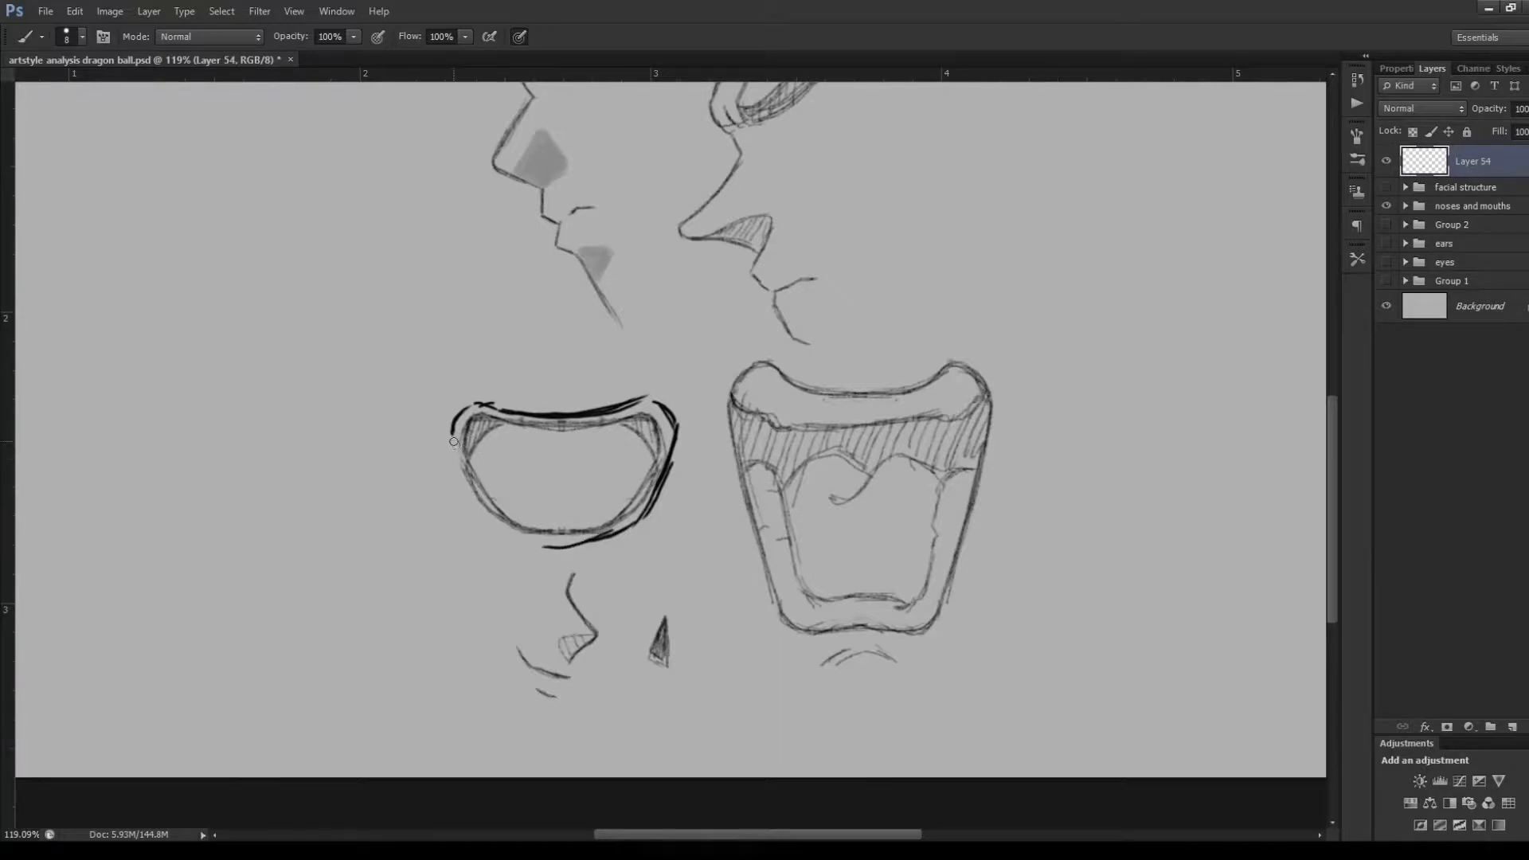
mouse_move(453, 430)
left_mouse_down()
mouse_move(466, 492)
mouse_move(545, 548)
left_mouse_up()
Move the small mouth outline to the empty area beside the large mouth and draw lines across its upper corners
key("v")
mouse_move(603, 493)
left_mouse_down()
mouse_move(844, 476)
mouse_move(1198, 497)
left_mouse_up()
key("b")
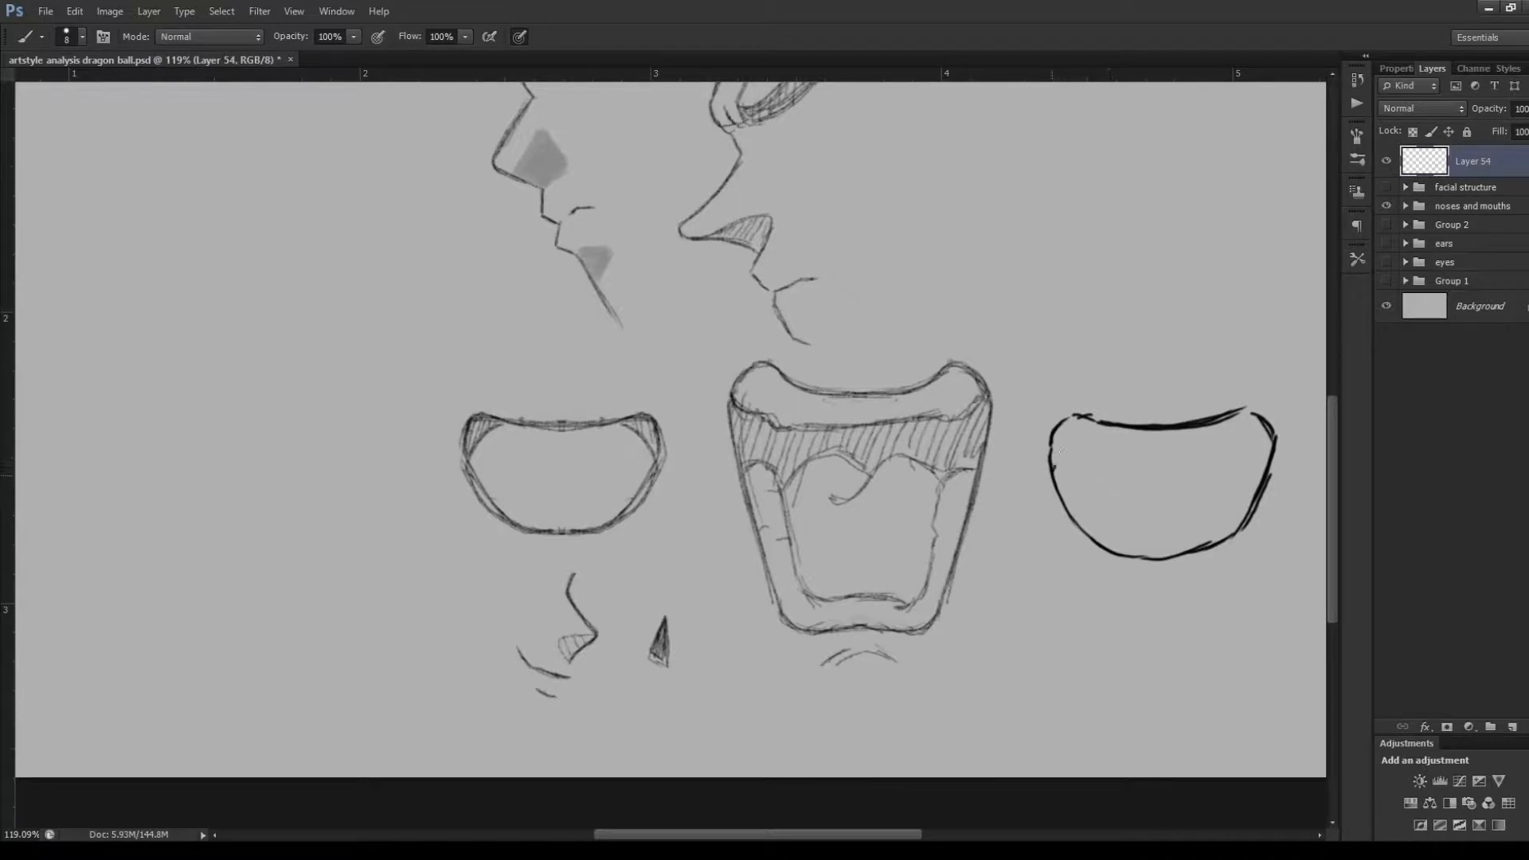
left_click_drag(1053, 468, 1097, 426)
left_click_drag(1224, 424, 1262, 469)
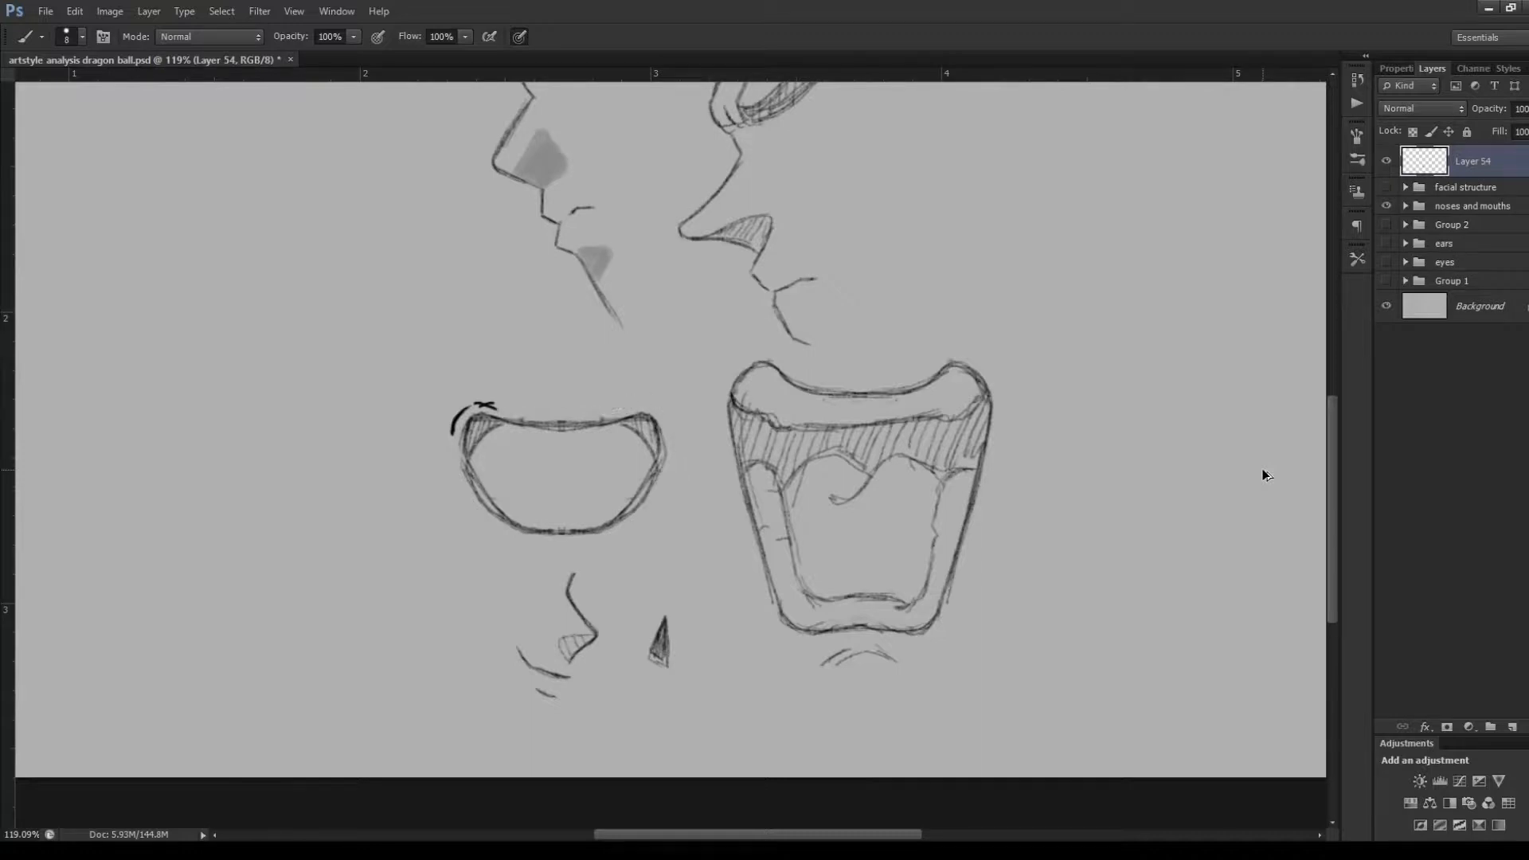
Undo the remaining small mouth tracing, and try a stroke beside the dark wedge-shaped nose shadow
key("ctrl+alt+z")
key("ctrl+alt+z")
left_click_drag(678, 622, 685, 665)
key("ctrl+z")
Trace the contour of the small nose below the small mouth, and undo the strokes
mouse_move(587, 572)
left_mouse_down()
mouse_move(583, 602)
mouse_move(614, 643)
mouse_move(585, 672)
left_mouse_up()
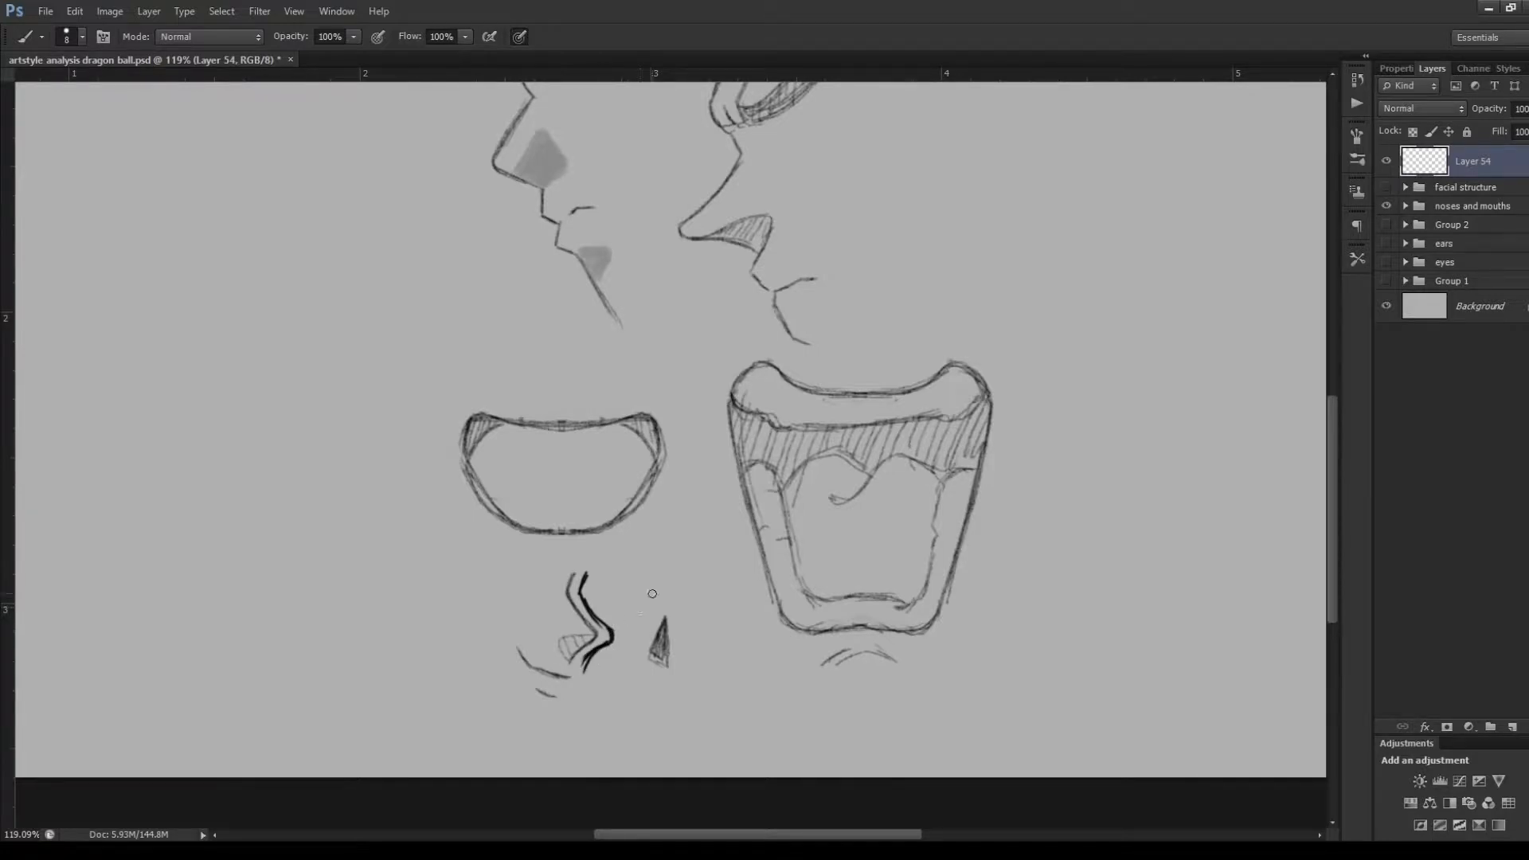
key("ctrl+alt+z")
key("ctrl+alt+z")
key("ctrl+alt+z")
key("ctrl+alt+z")
key("ctrl+alt+z")
key("ctrl+alt+z")
Try a stroke along the mouth line under the small nose, and undo it
key("ctrl+alt+z")
key("ctrl+alt+z")
left_click_drag(562, 670, 539, 659)
key("ctrl+alt+z")
key("ctrl+alt+z")
key("ctrl+alt+z")
Examine the shaded nose shapes and mouth lines in the upper part of the noses and mouths drawing
key("ctrl+0")
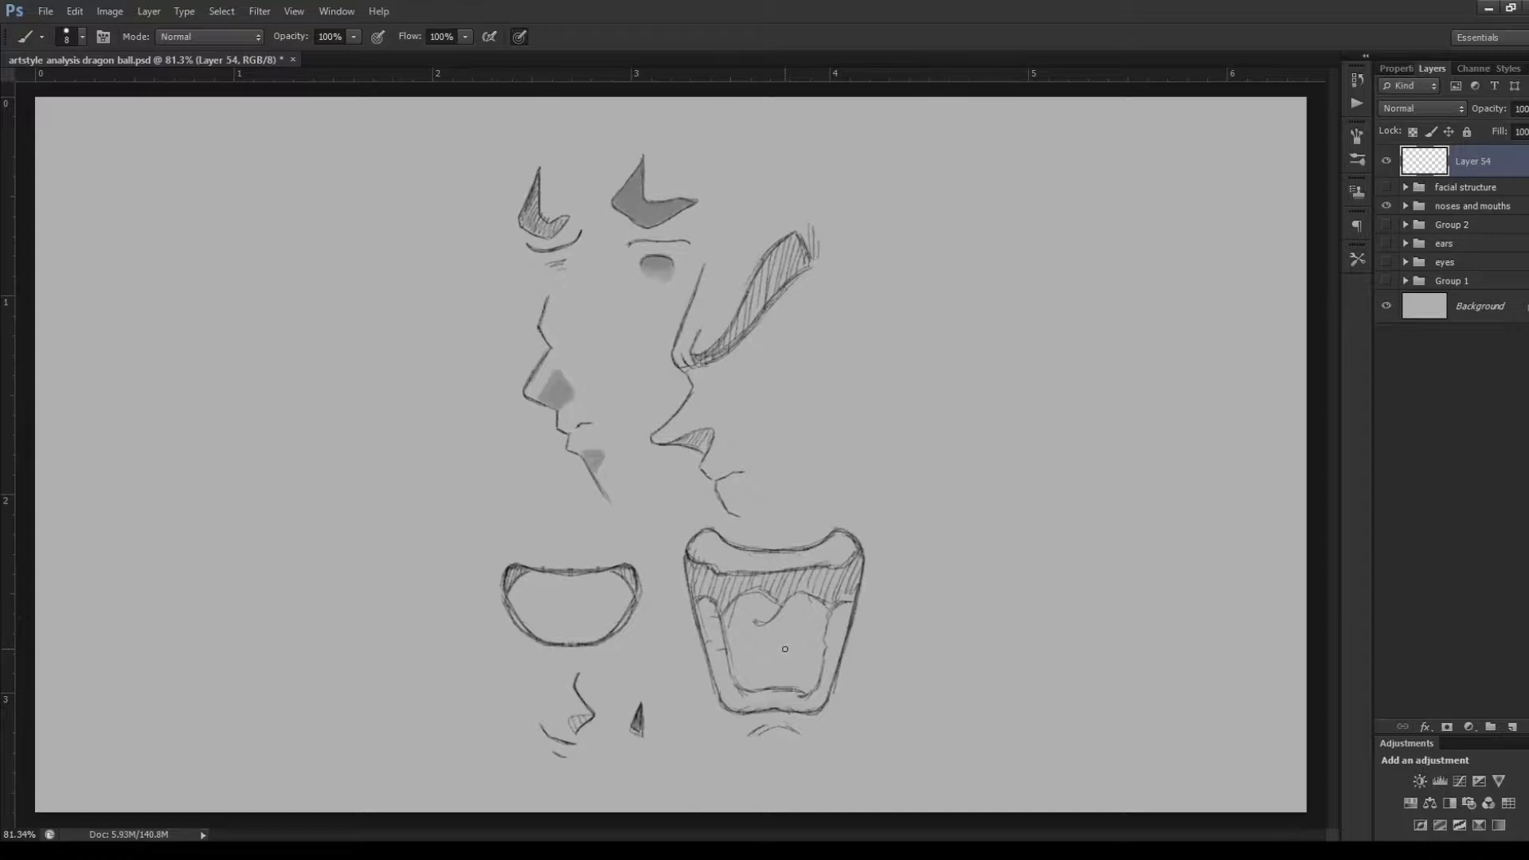
key("ctrl+plus")
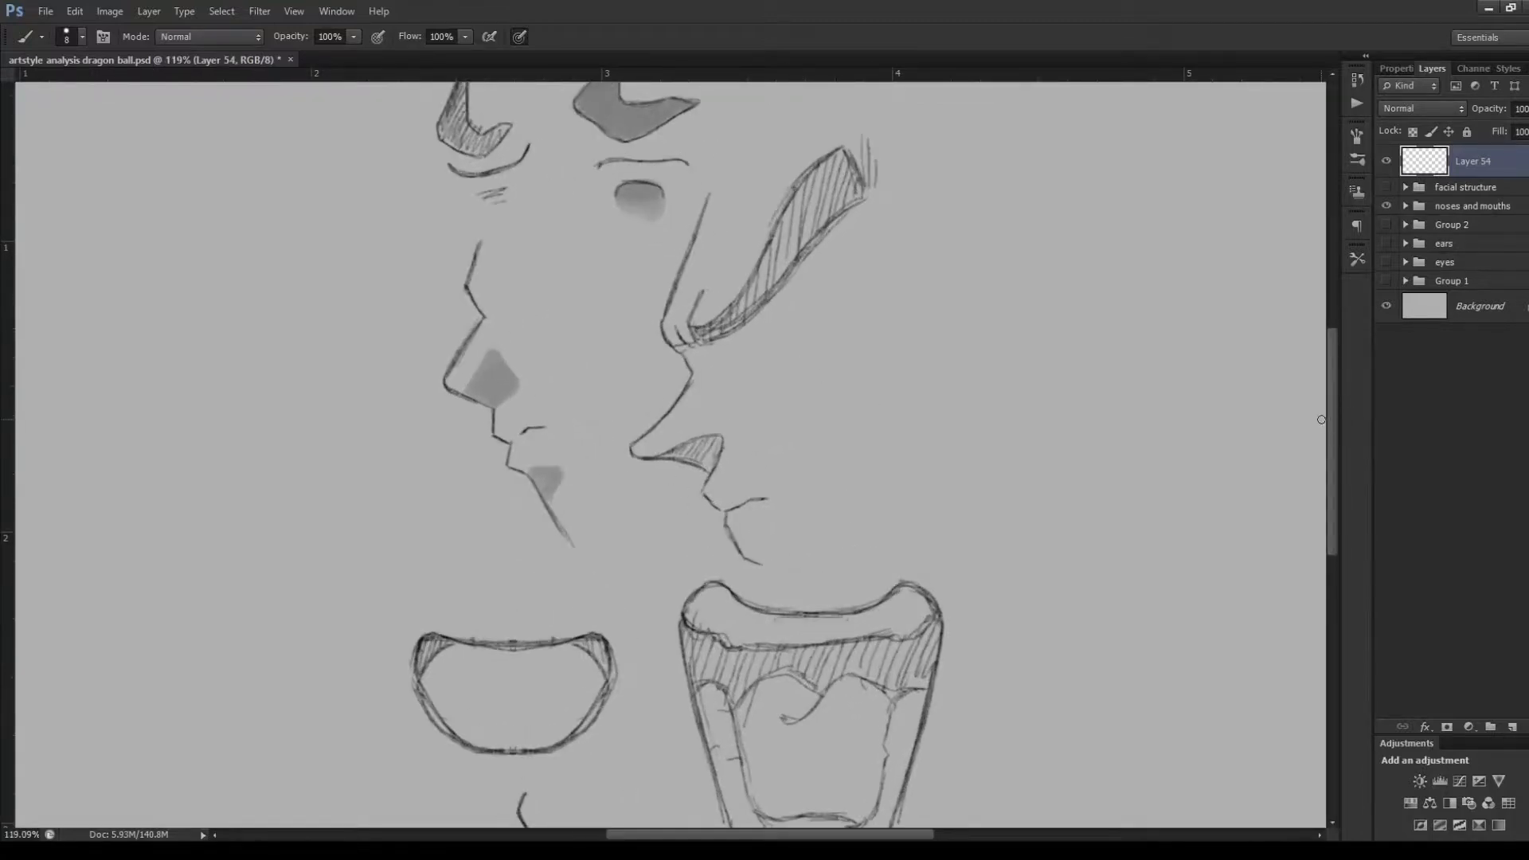
left_click_drag(1335, 432, 1346, 403)
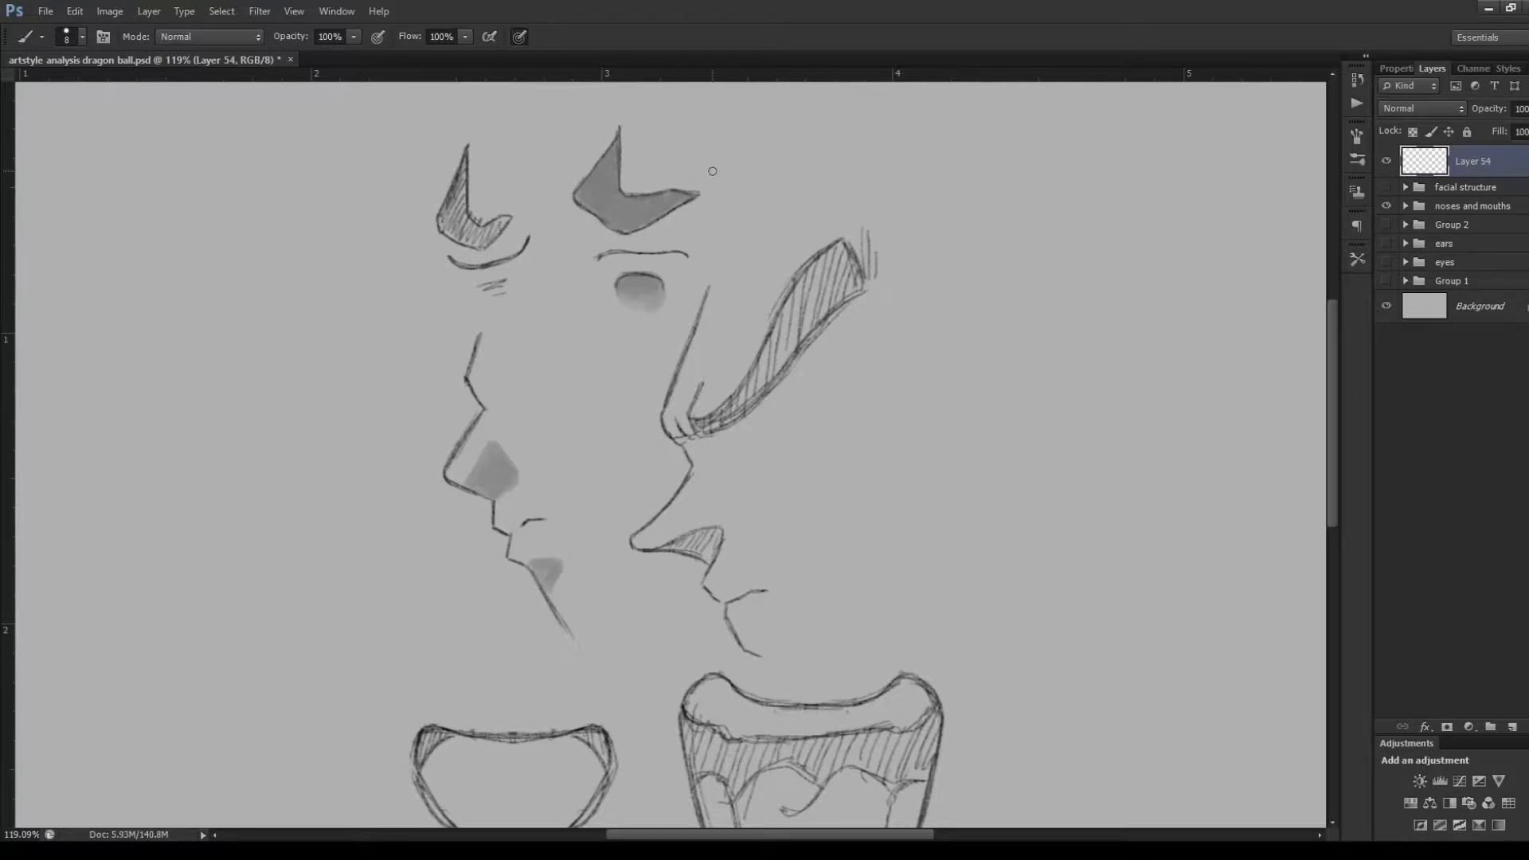
scroll(713, 171, "up", 5)
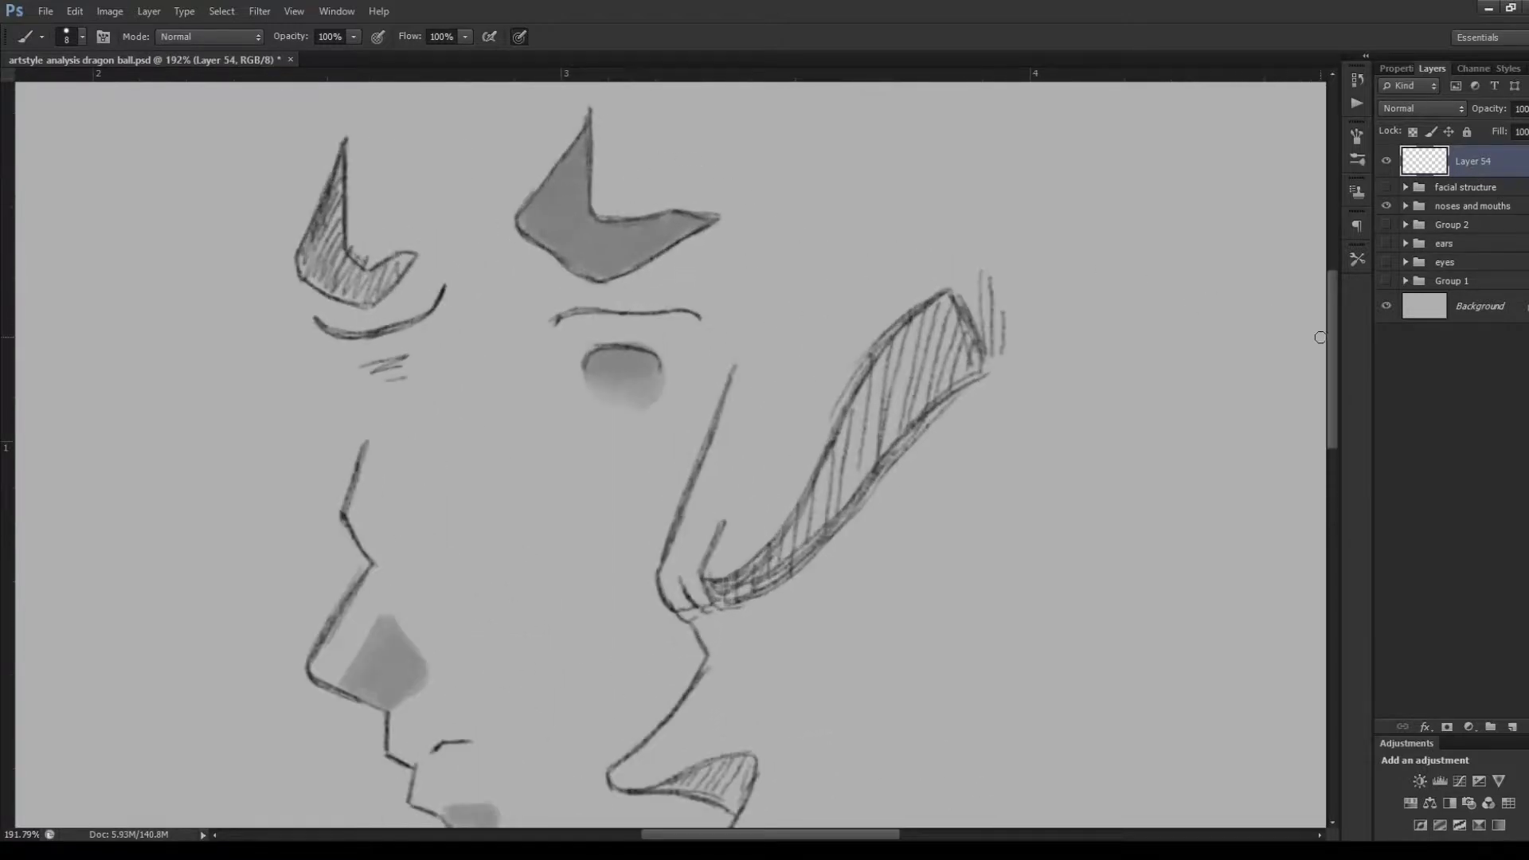
scroll(1338, 339, "up", 2)
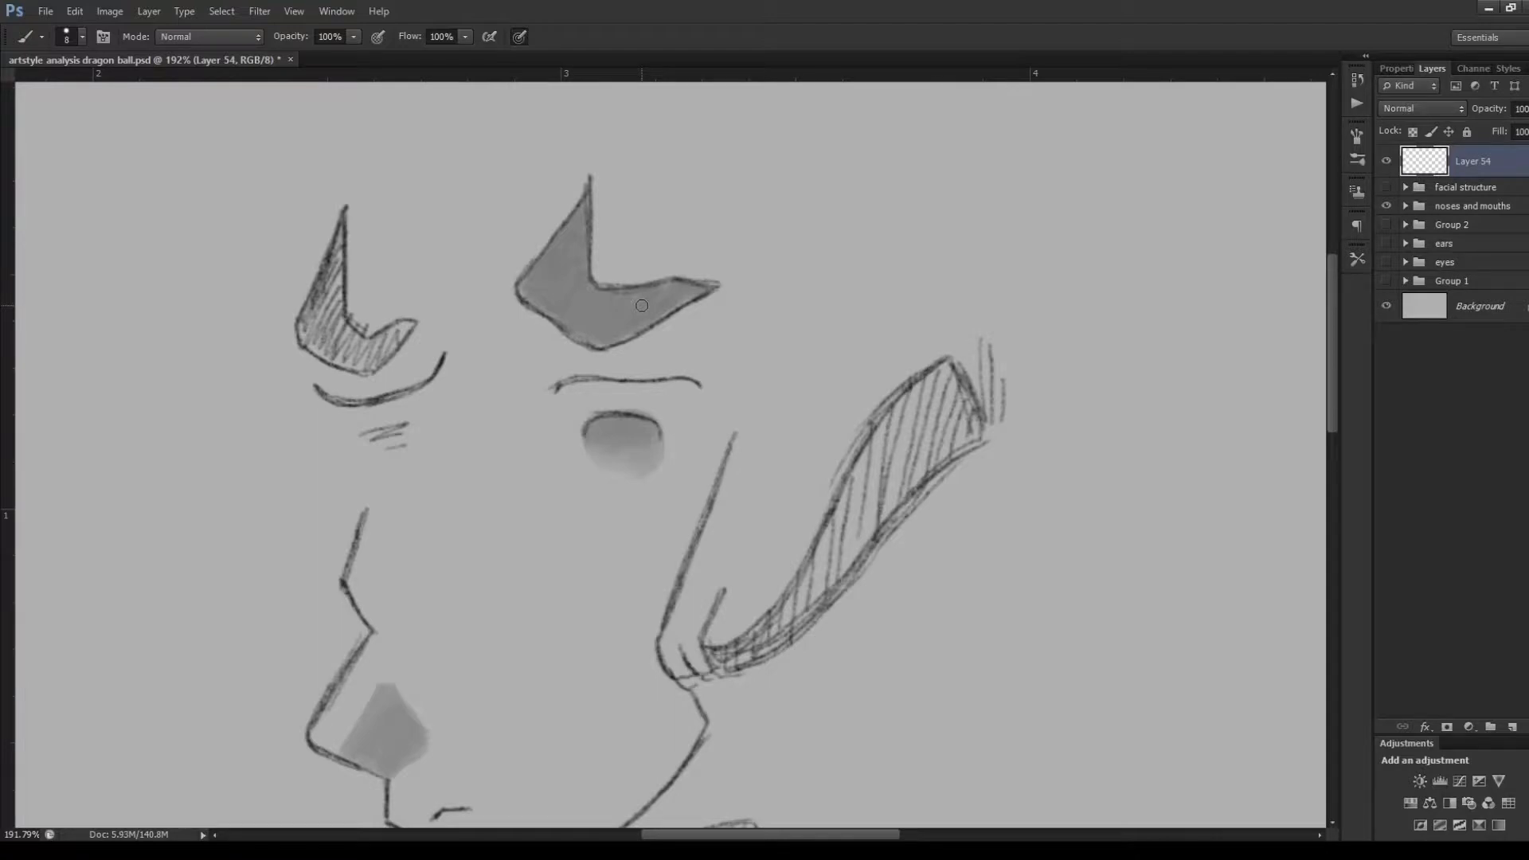
scroll(517, 175, "down", 5)
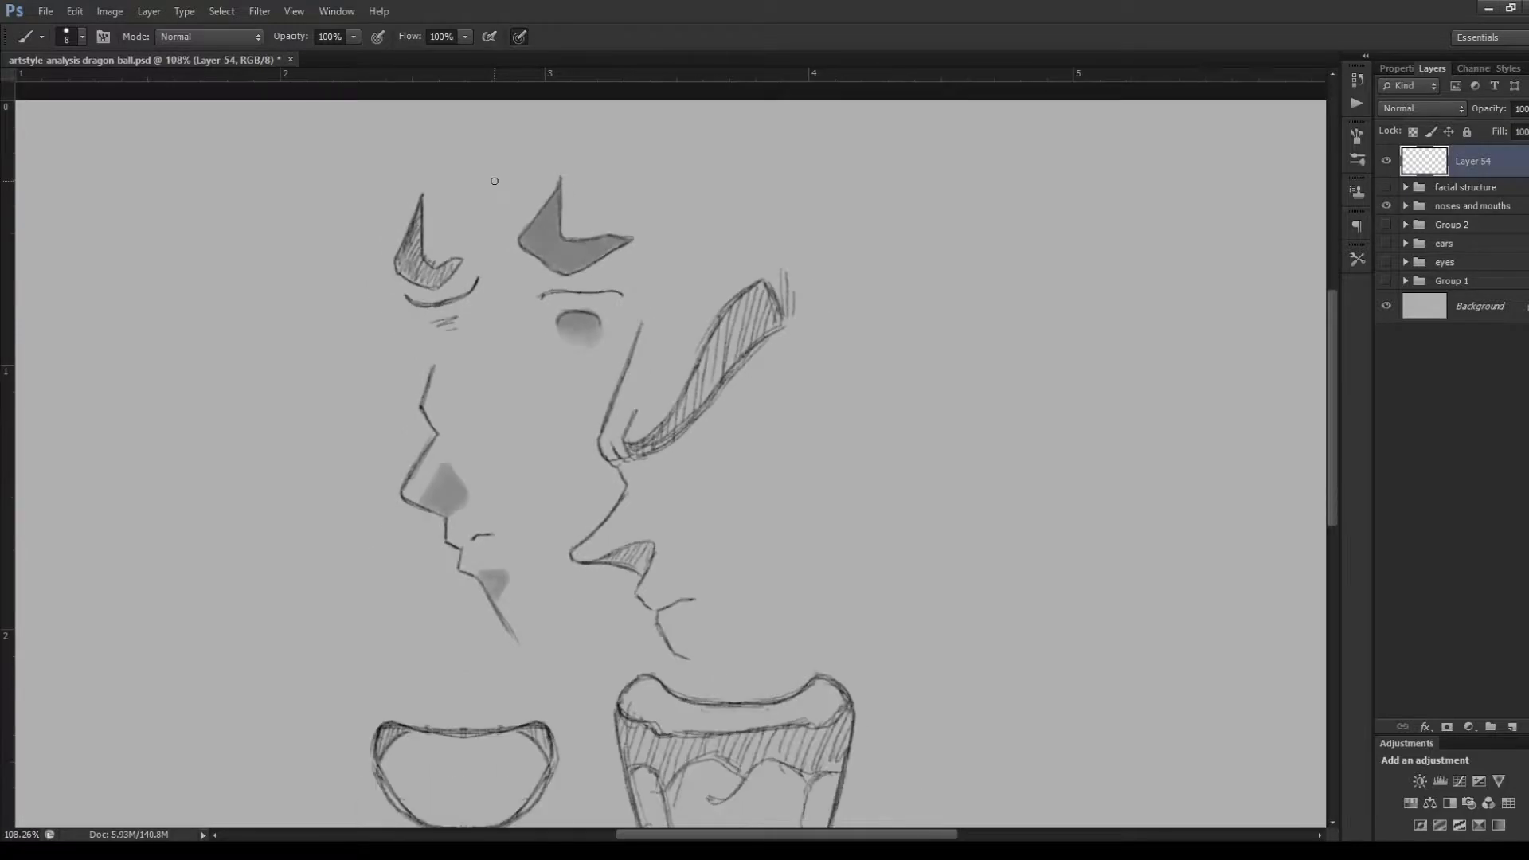
scroll(494, 181, "up", 3)
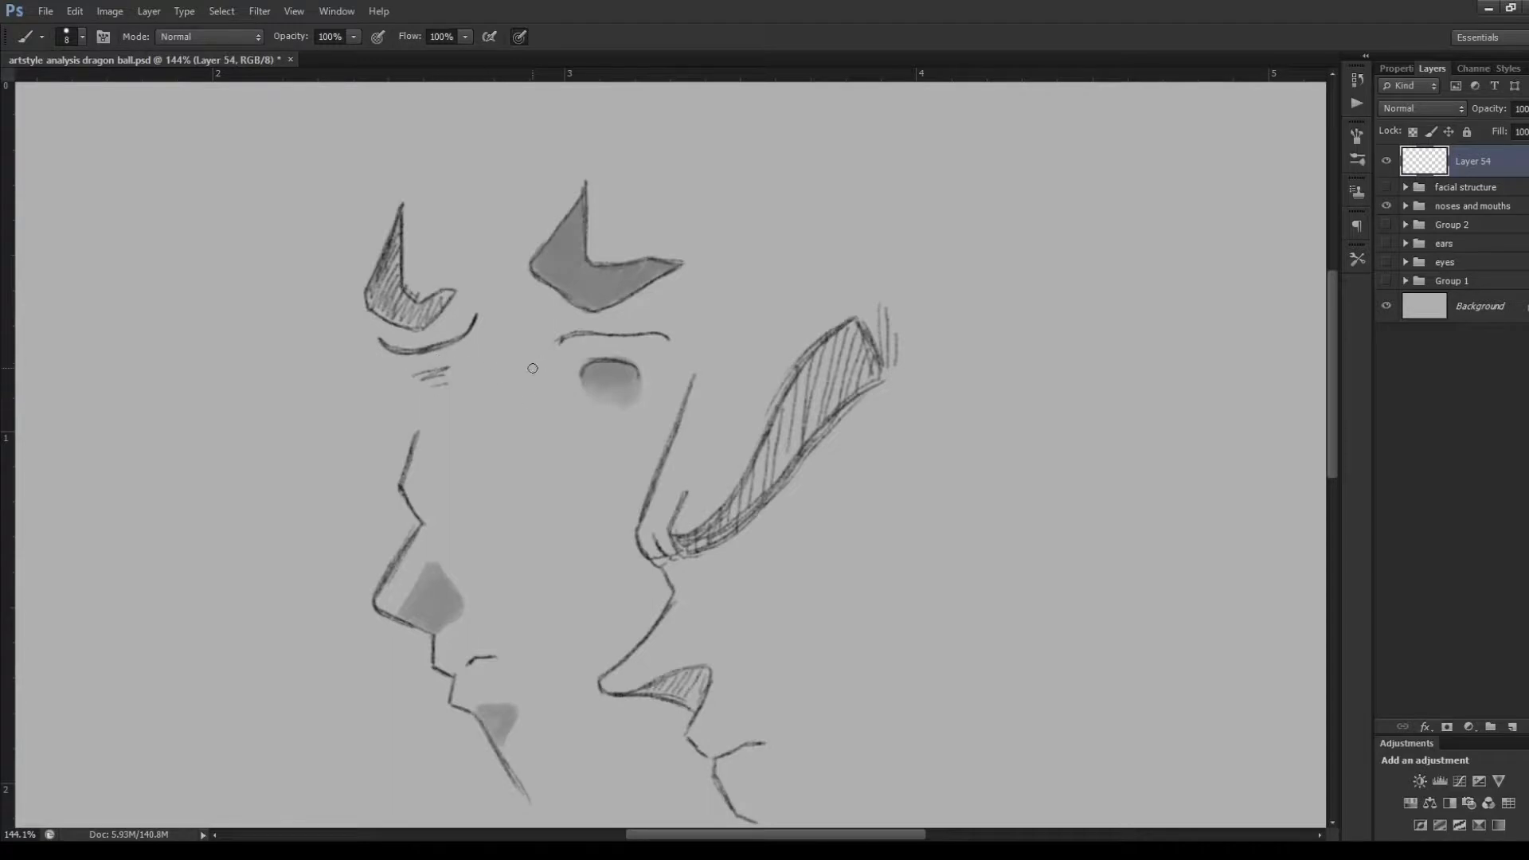
Try strokes beneath the upper mouth lines and lip shading, and undo them
mouse_move(458, 423)
left_mouse_down()
mouse_move(523, 422)
mouse_move(552, 409)
mouse_move(548, 390)
left_mouse_up()
key("ctrl+alt+z")
key("ctrl+alt+z")
key("ctrl+alt+z")
key("ctrl+alt+z")
Hide the noses and mouths group, and show the facial structure group with its layers expanded
scroll(466, 475, "down", 5)
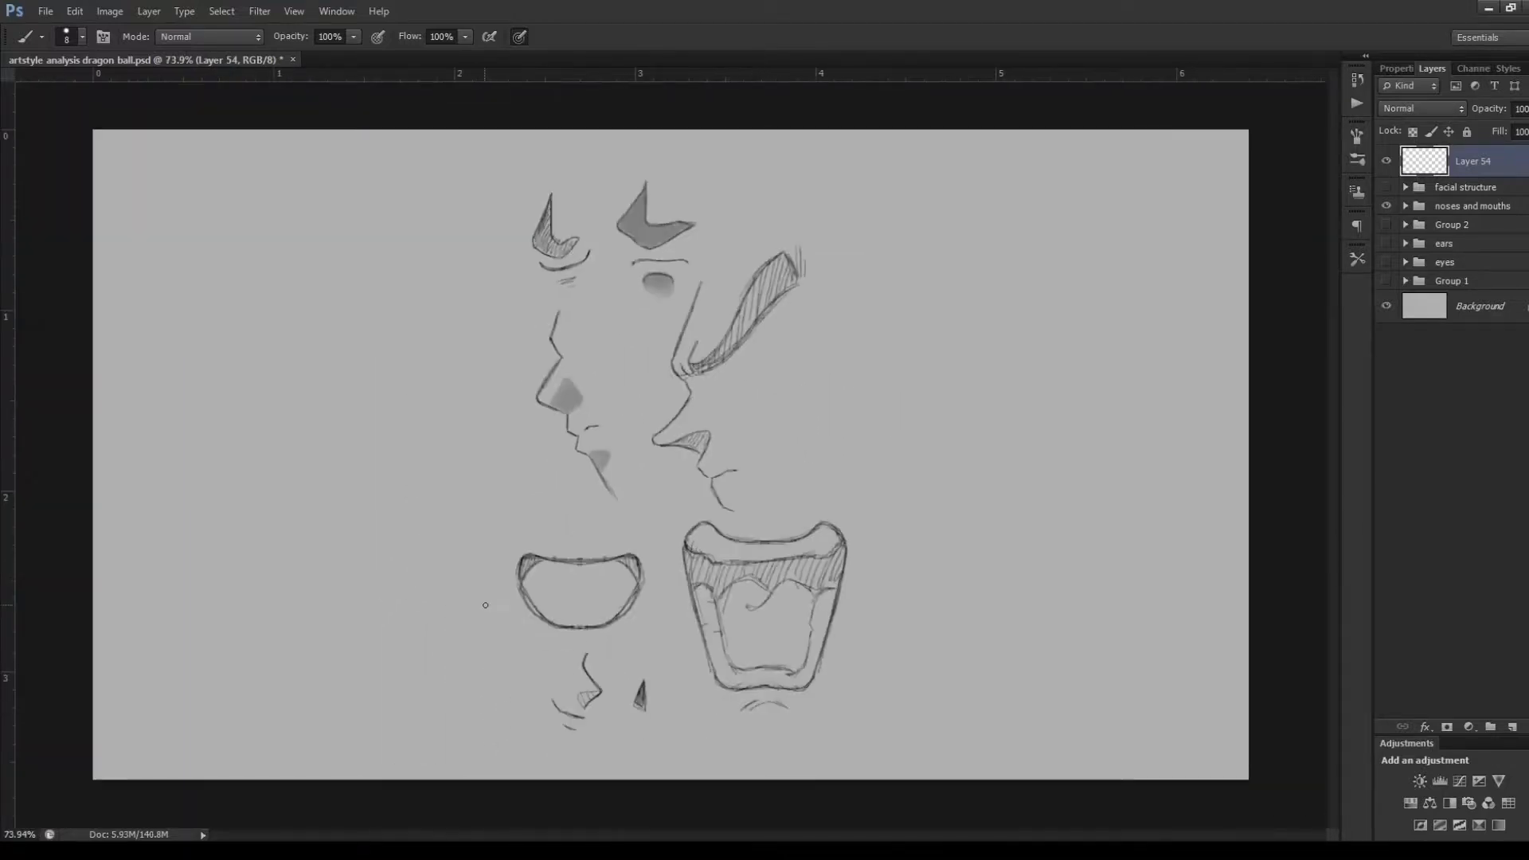
scroll(634, 621, "up", 1)
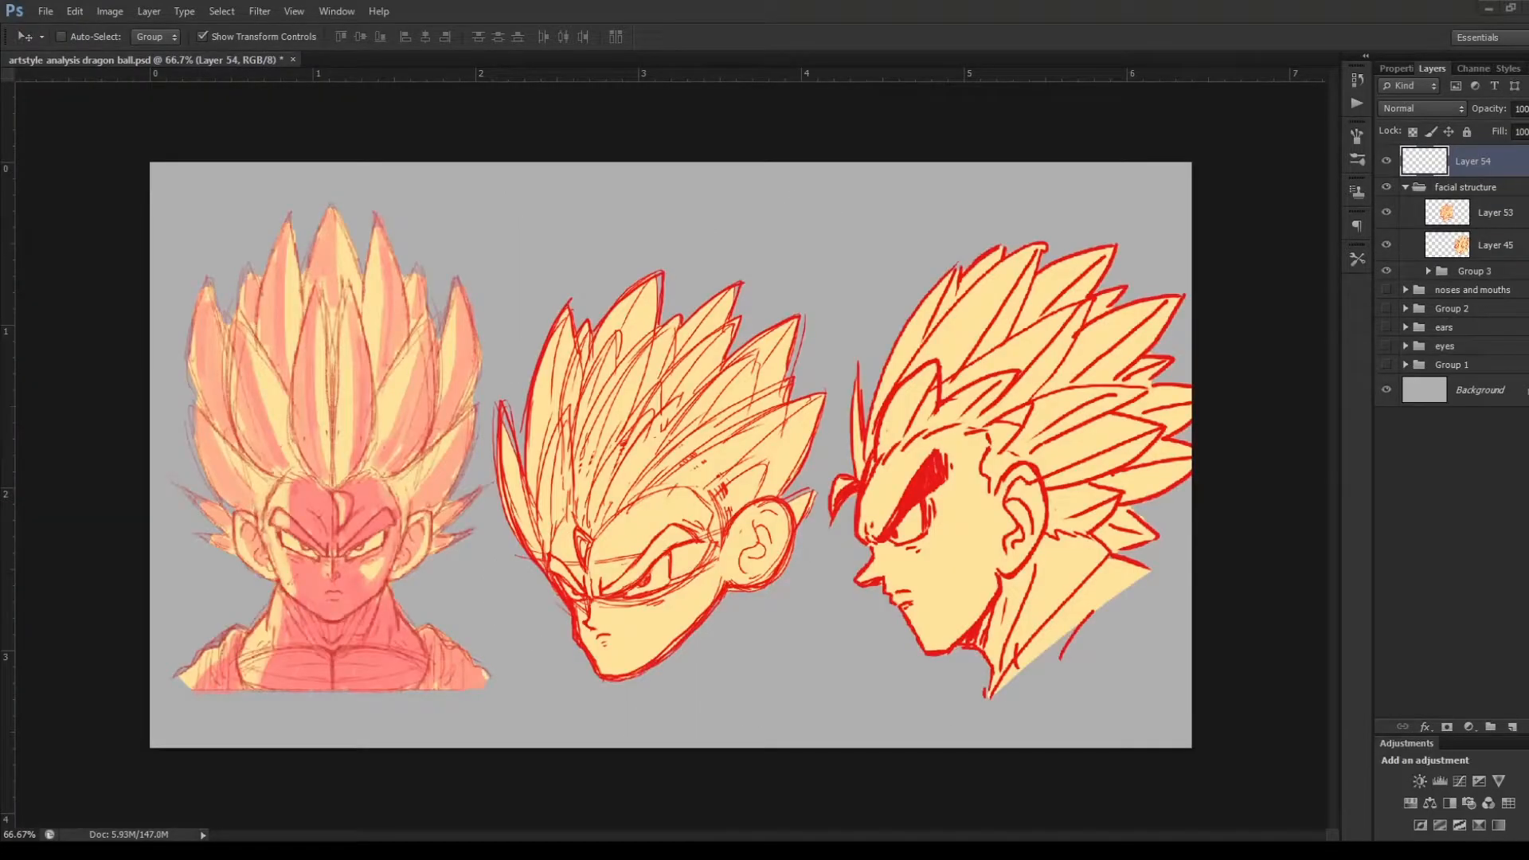
left_click(1146, 132)
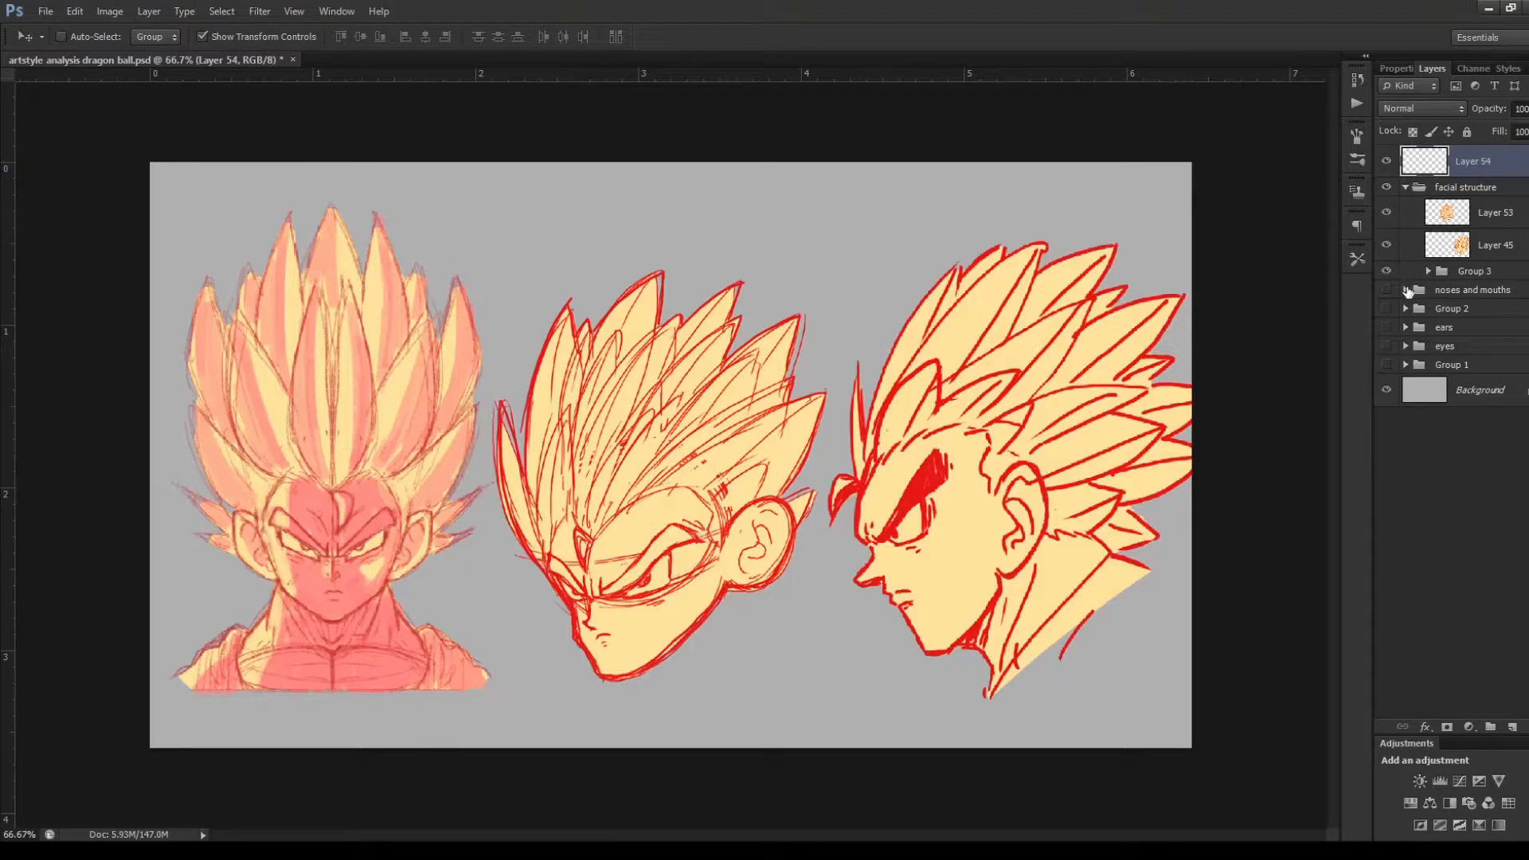
Hide Layers 45 and 53, and move the facial structure group so the front-view head sits near the middle of the canvas
left_click(1387, 244)
left_click(1386, 213)
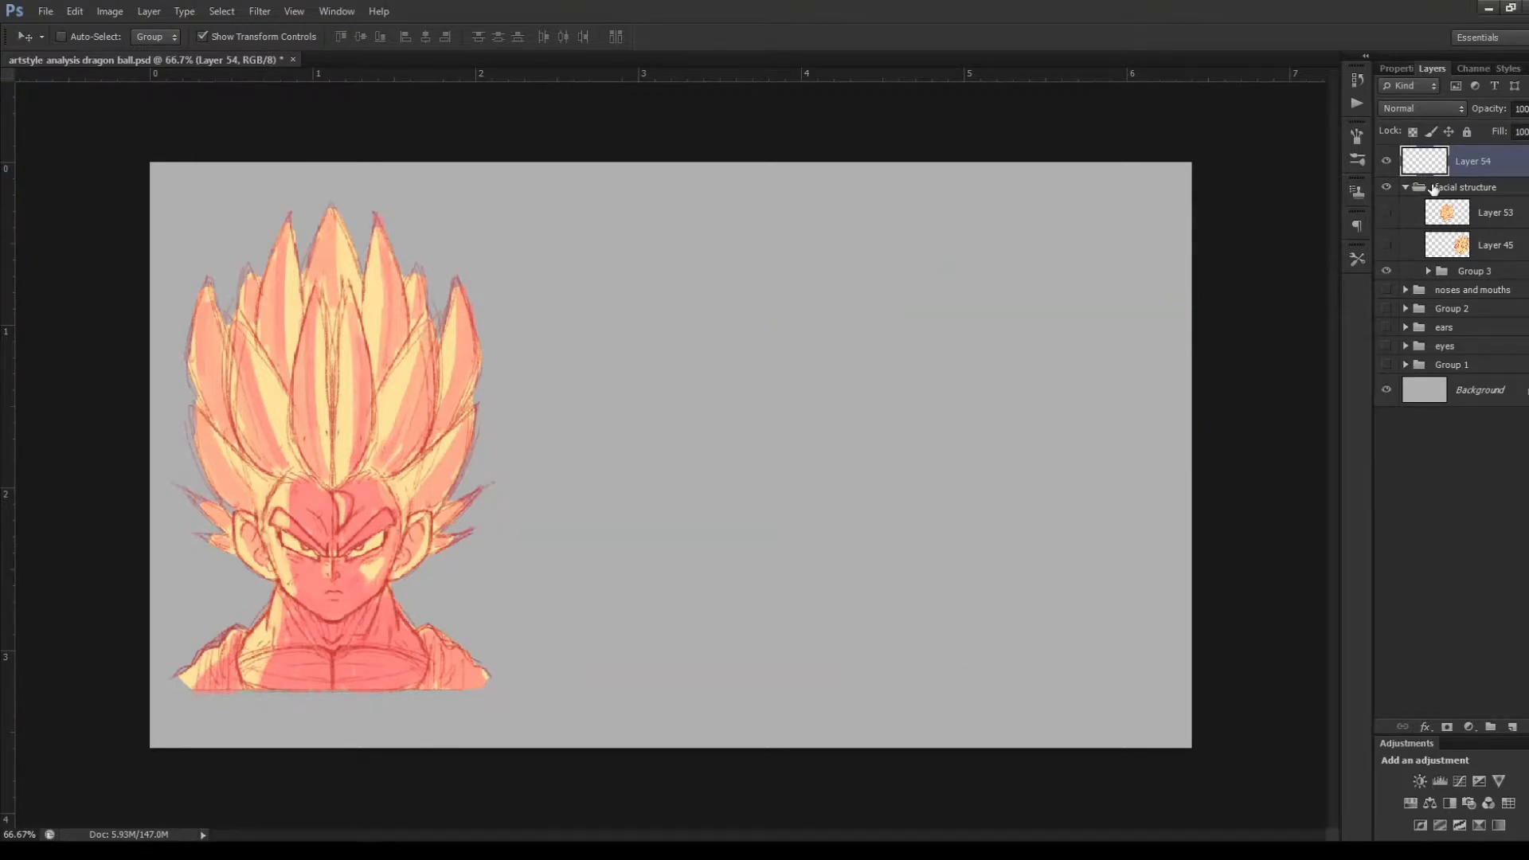
left_click(1433, 188)
left_click_drag(384, 428, 734, 415)
scroll(747, 528, "up", 6)
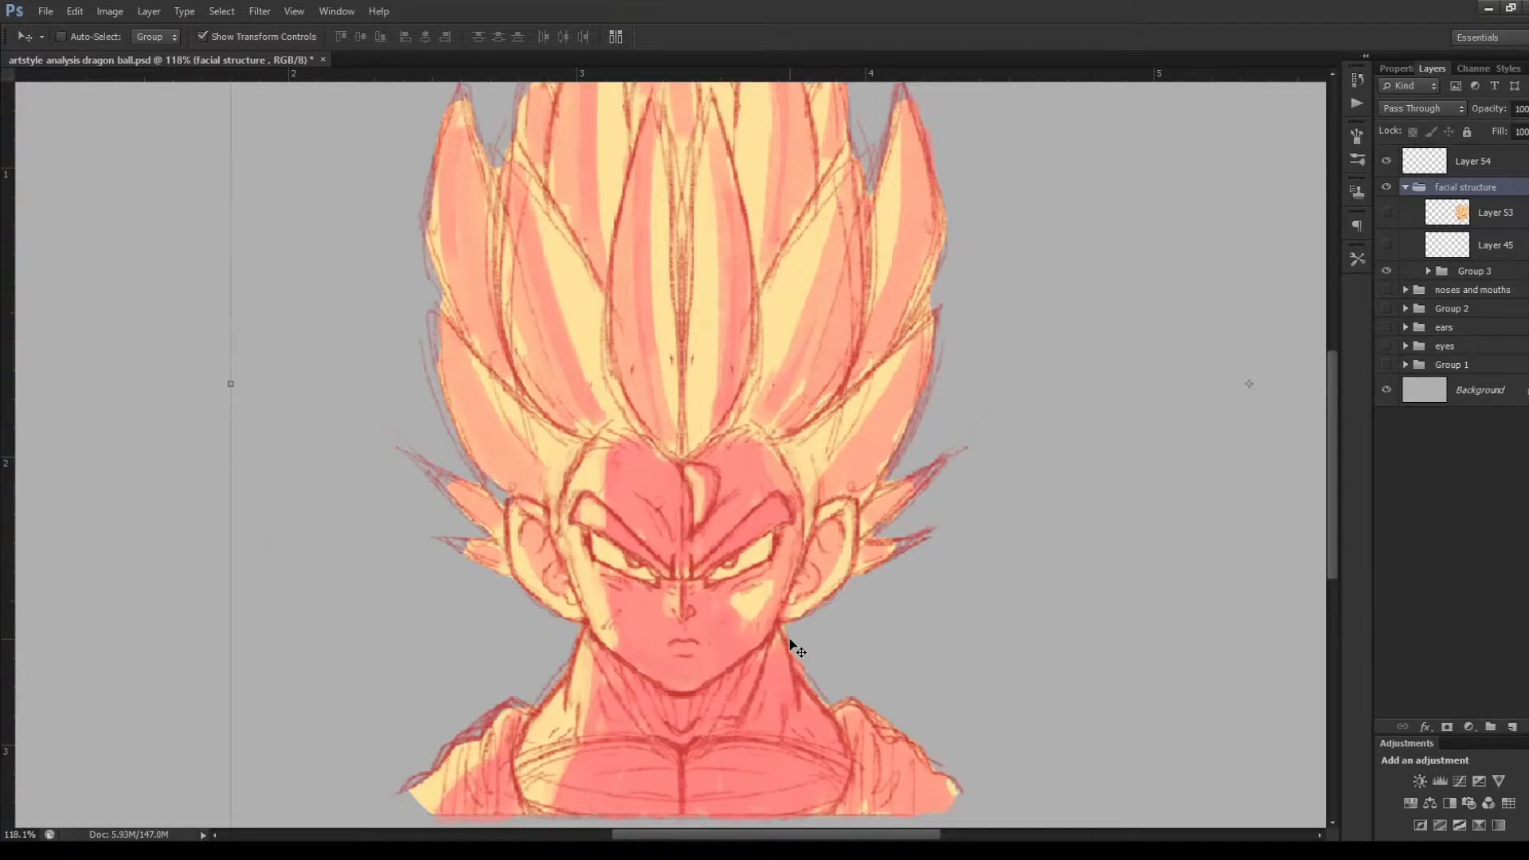
Brush a cranium circle over the front-view head on Layer 54, and add a vertical centre line down to the chin
key("b")
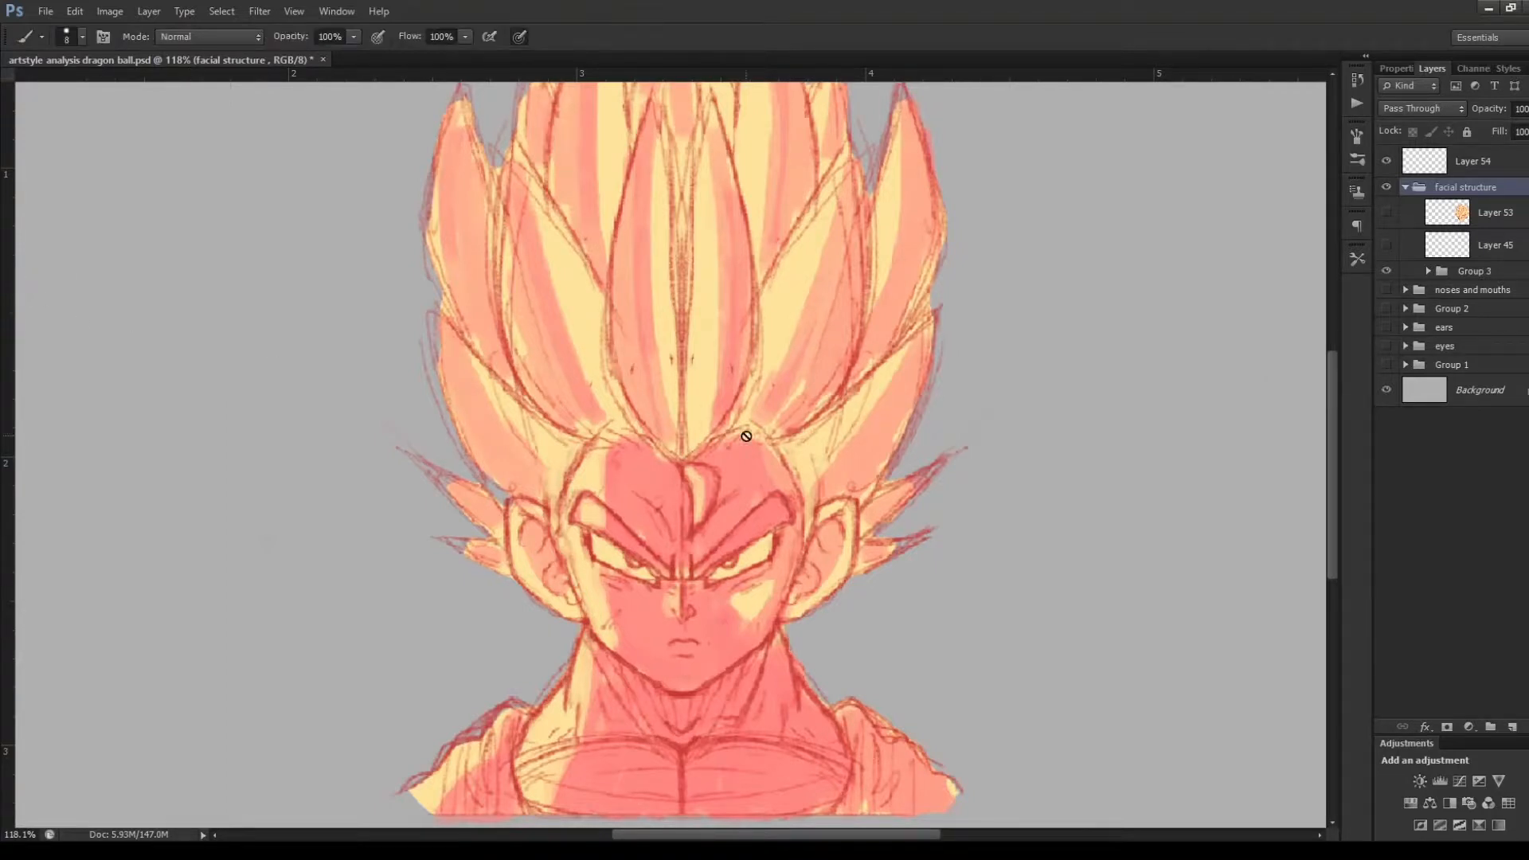
left_click(1431, 169)
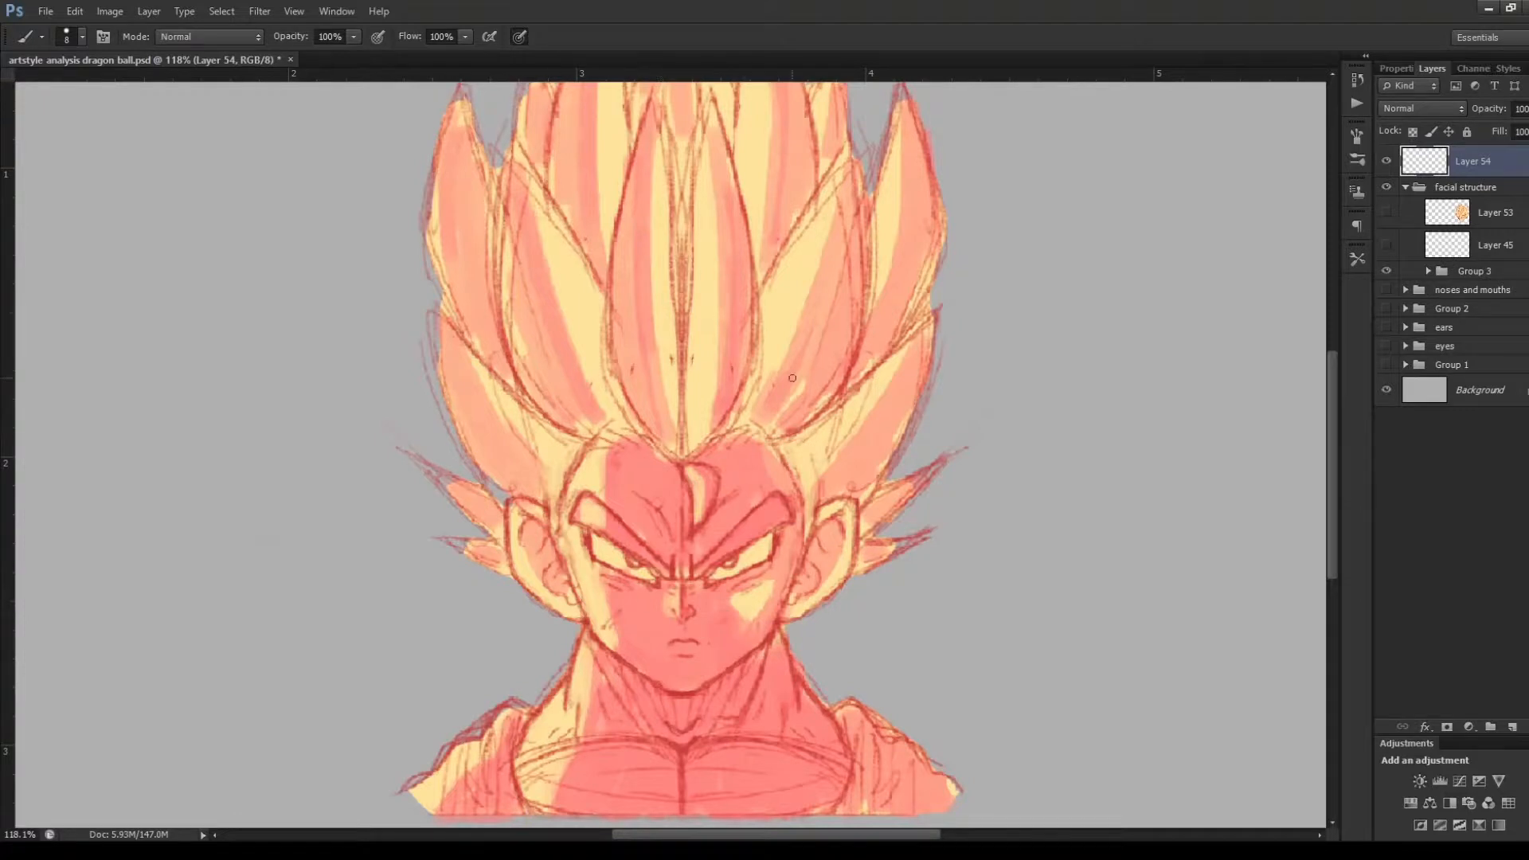
mouse_move(800, 443)
left_mouse_down()
mouse_move(549, 478)
mouse_move(574, 367)
mouse_move(784, 501)
mouse_move(595, 374)
mouse_move(816, 374)
mouse_move(589, 395)
left_mouse_up()
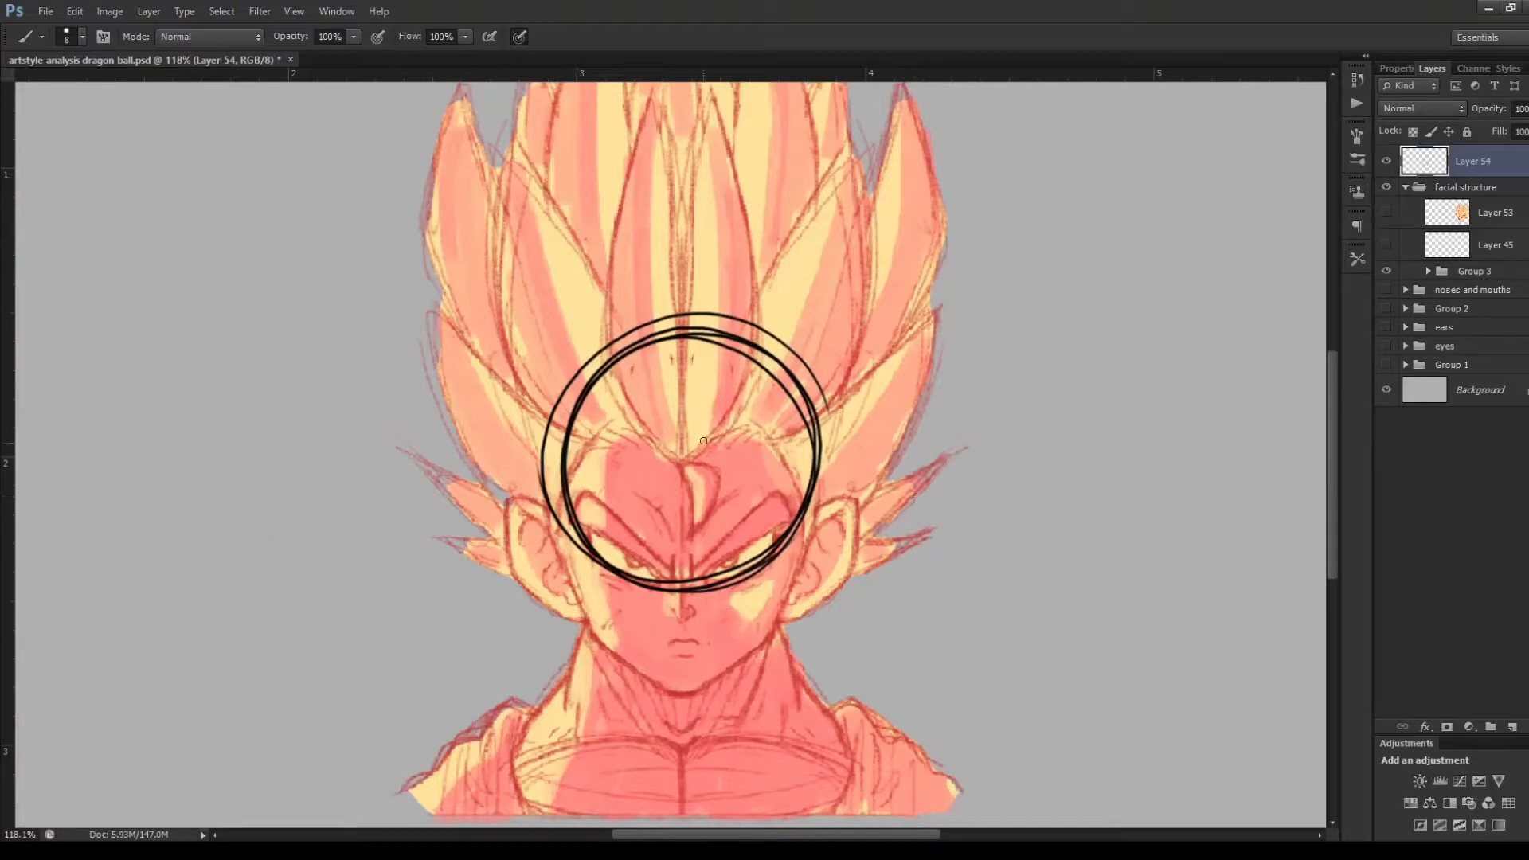
left_click_drag(679, 321, 679, 700)
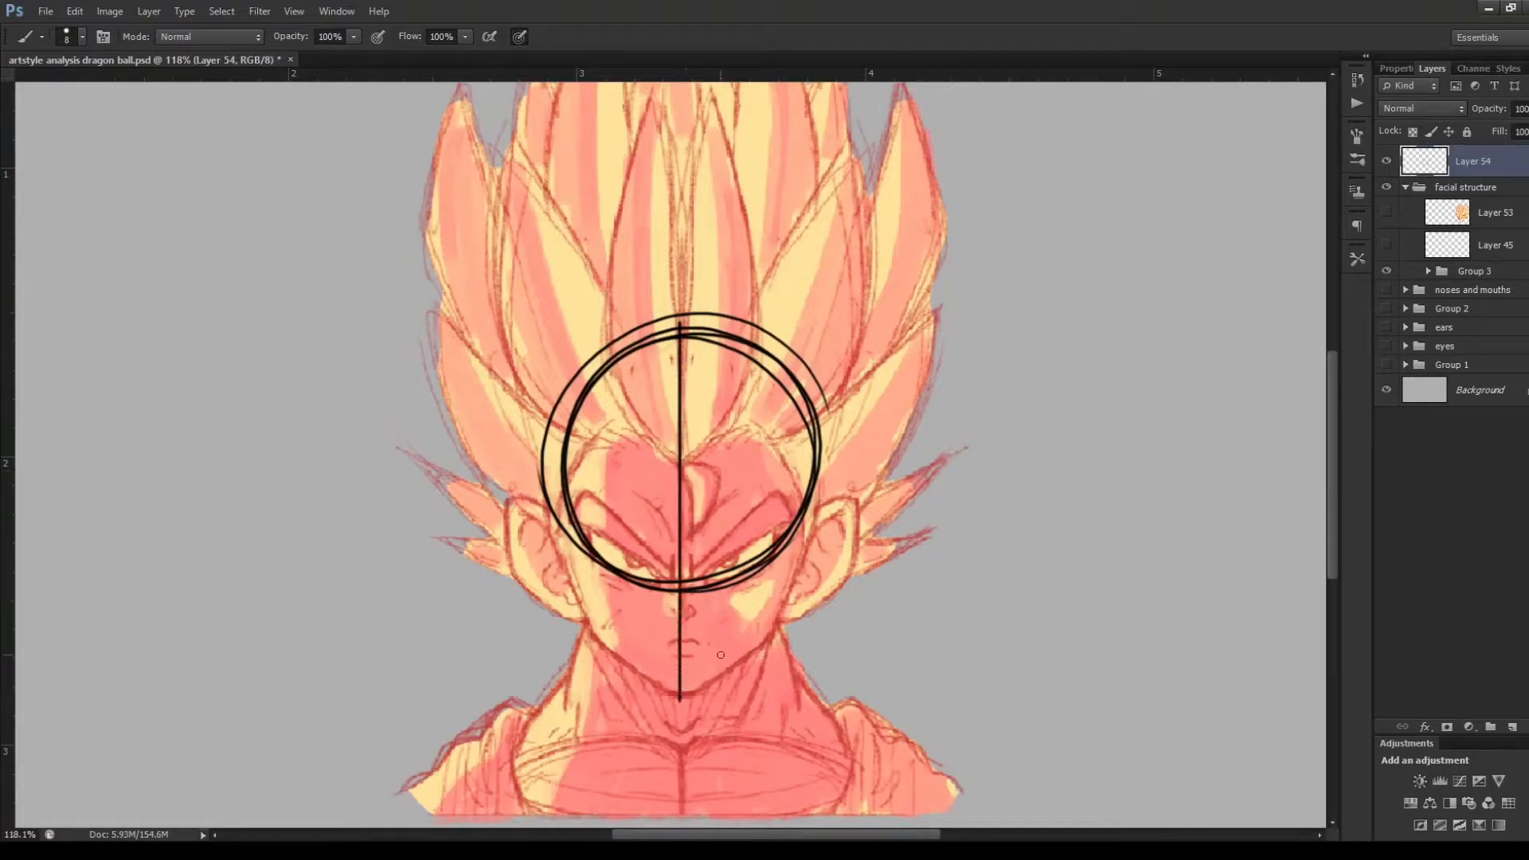
key("ctrl+z")
left_click_drag(683, 330, 683, 693)
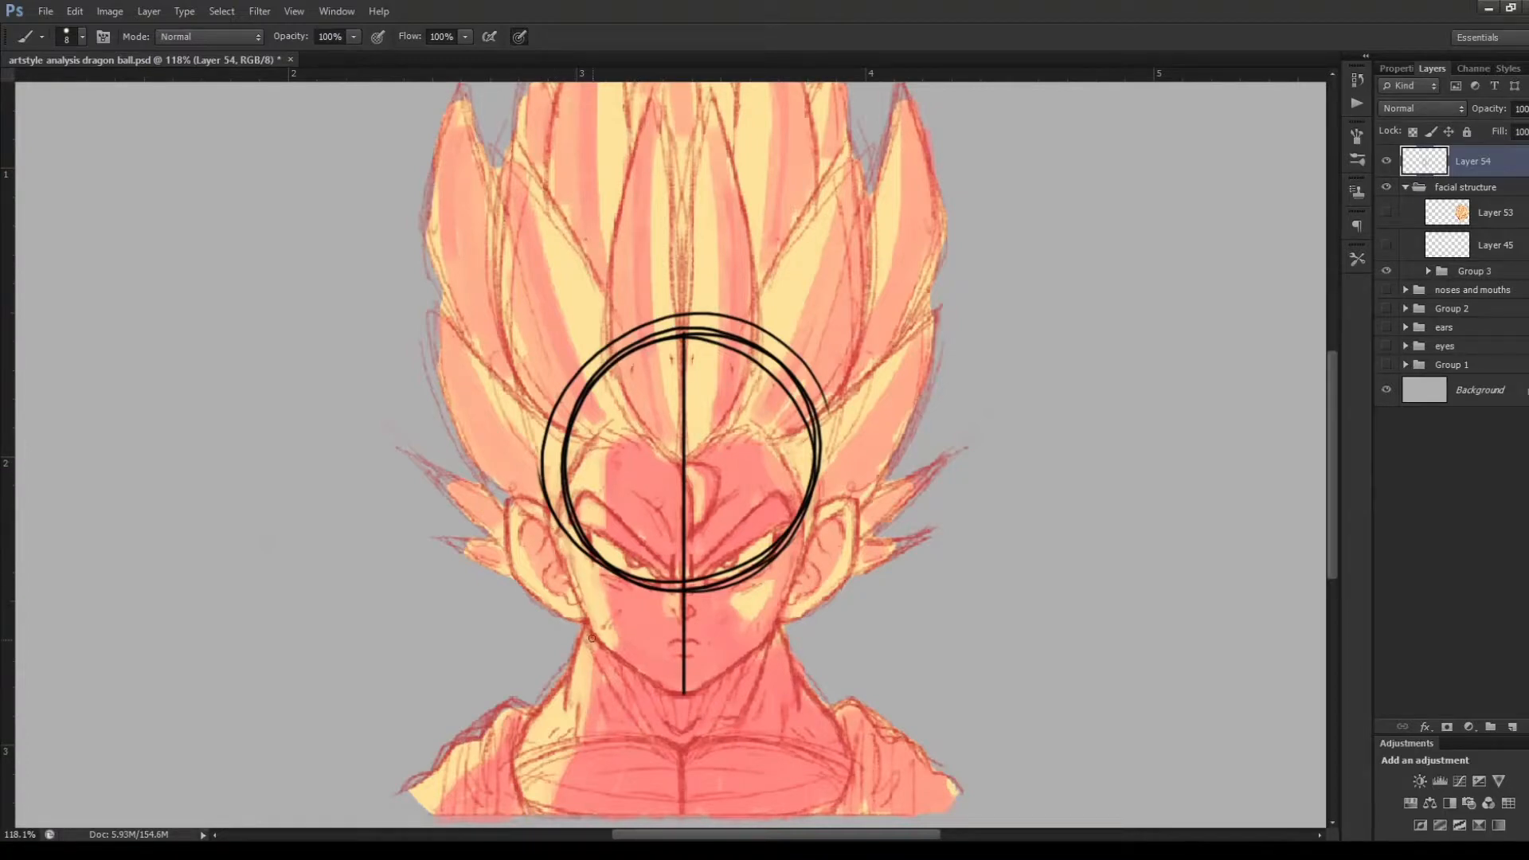
Trace both sides of the front-view face from the circle down the cheeks and along the jaw to the chin
mouse_move(548, 516)
left_mouse_down()
mouse_move(592, 631)
mouse_move(621, 637)
mouse_move(585, 625)
left_mouse_up()
key("ctrl+z")
left_click_drag(466, 607, 476, 633)
key("ctrl+z")
left_click_drag(610, 644, 657, 686)
mouse_move(588, 634)
left_mouse_down()
mouse_move(651, 685)
mouse_move(622, 660)
mouse_move(668, 691)
left_mouse_up()
mouse_move(623, 659)
left_mouse_down()
mouse_move(682, 694)
mouse_move(701, 687)
left_mouse_up()
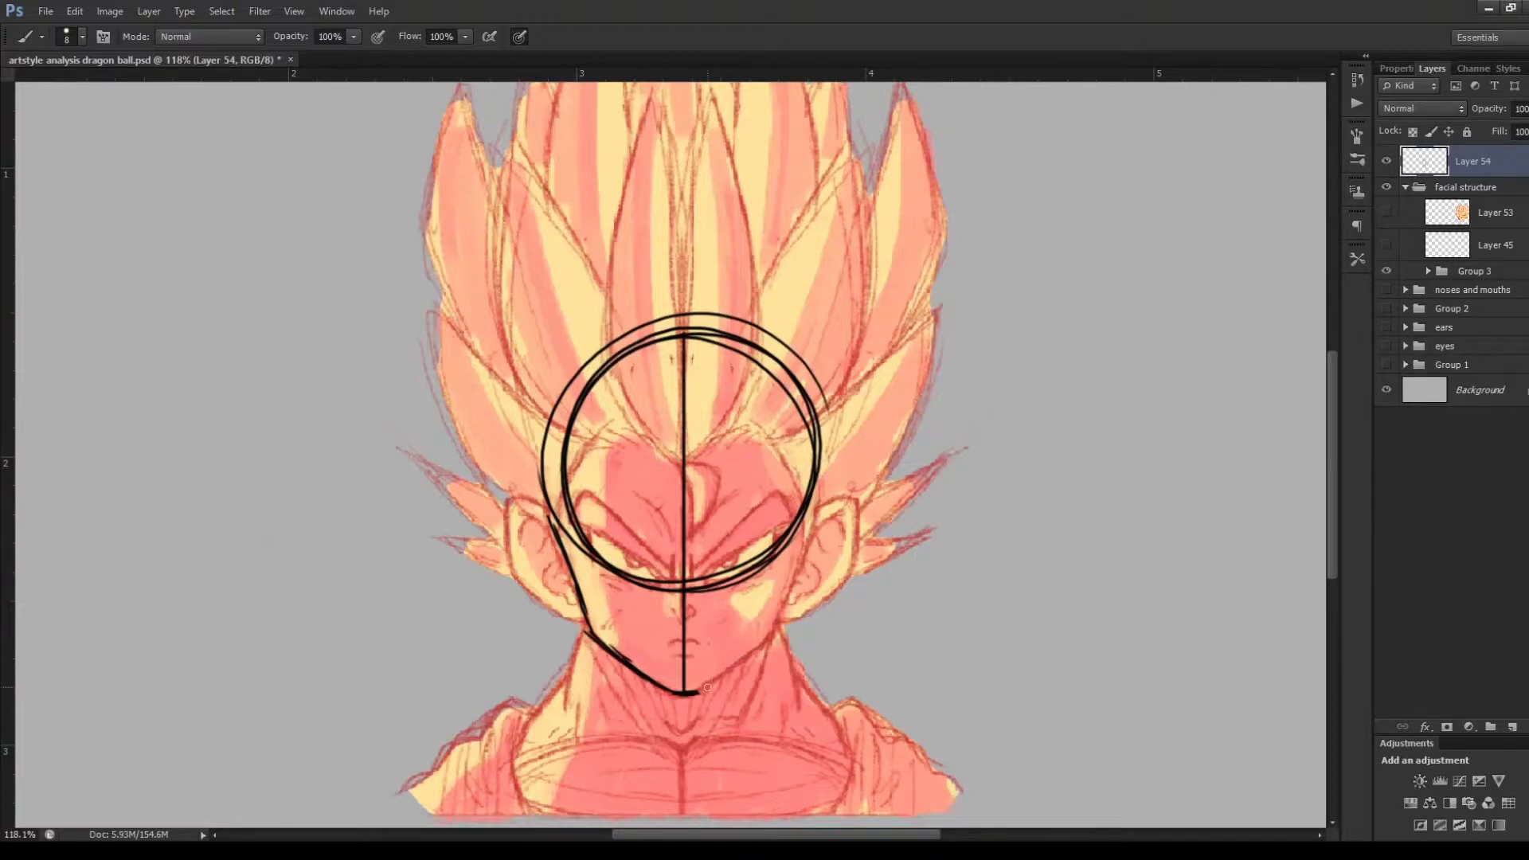
mouse_move(699, 691)
left_mouse_down()
mouse_move(774, 642)
mouse_move(777, 625)
left_mouse_up()
left_click_drag(815, 495, 782, 628)
left_click_drag(802, 539, 774, 641)
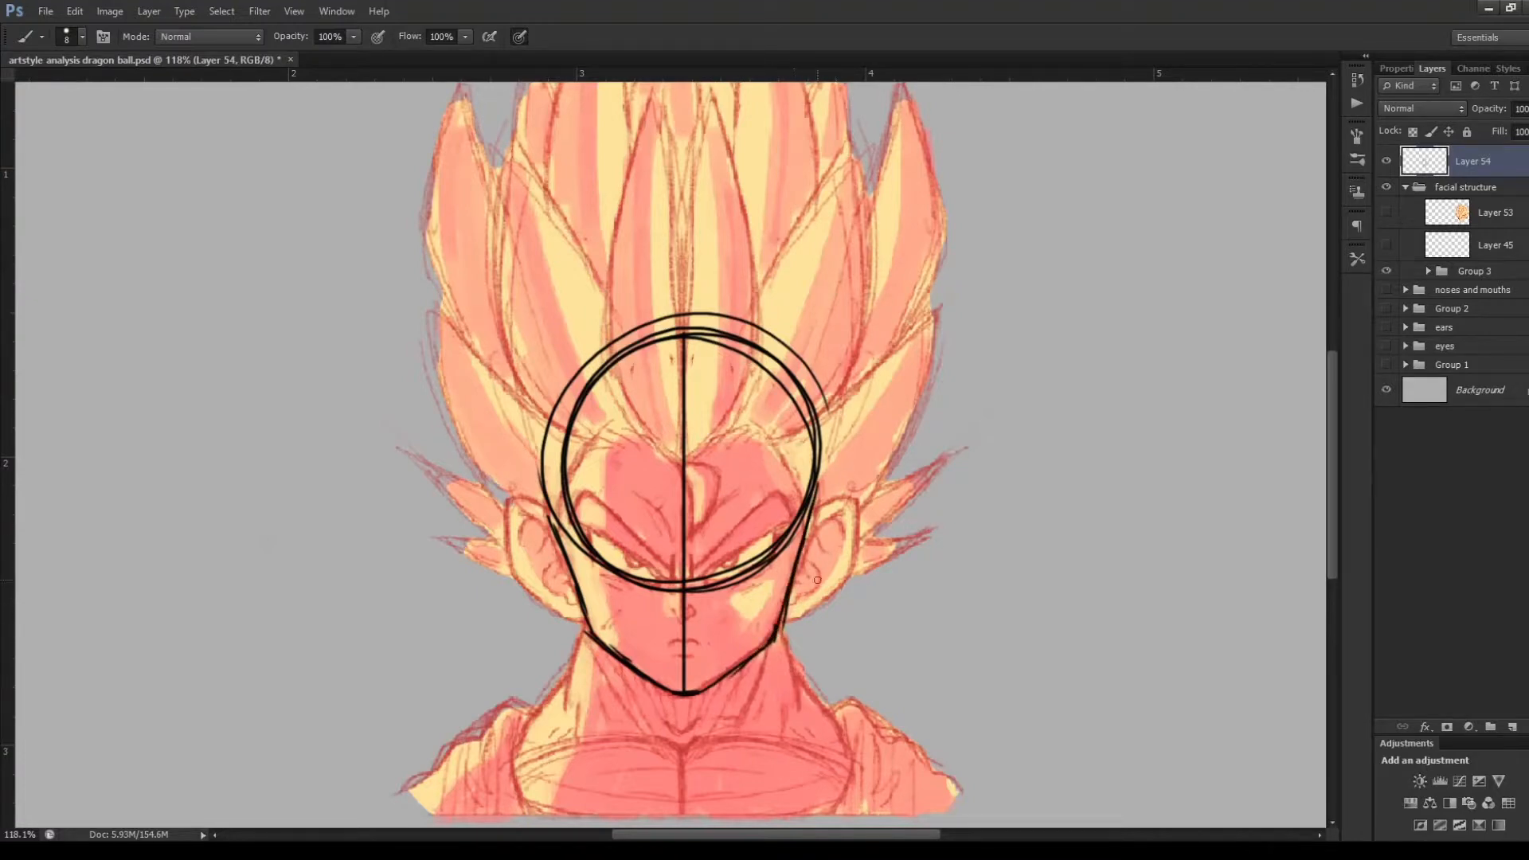
Mark the eye line, nose and mouth on the front-view construction, and outline both ears
mouse_move(583, 565)
left_mouse_down()
mouse_move(801, 561)
mouse_move(616, 577)
mouse_move(739, 577)
left_mouse_up()
mouse_move(664, 616)
left_mouse_down()
mouse_move(690, 614)
mouse_move(698, 638)
left_mouse_up()
mouse_move(559, 521)
left_mouse_down()
mouse_move(515, 524)
mouse_move(566, 617)
left_mouse_up()
mouse_move(812, 514)
left_mouse_down()
mouse_move(851, 521)
mouse_move(788, 620)
left_mouse_up()
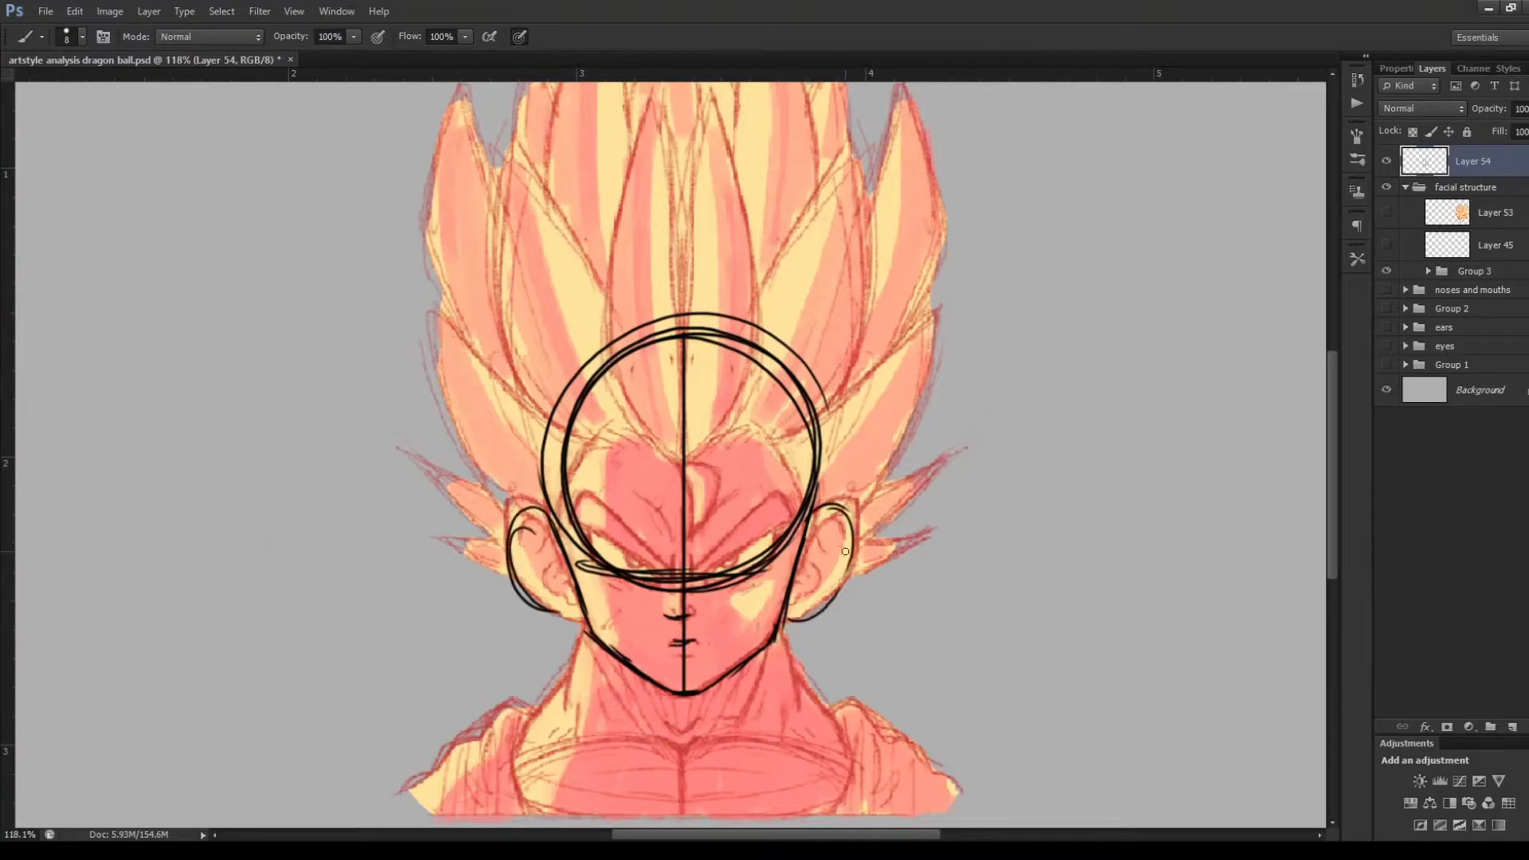
Move the front-view construction sketch beside the head, and delete its layer
mouse_move(852, 546)
left_mouse_down()
mouse_move(817, 618)
mouse_move(1154, 572)
mouse_move(1183, 623)
left_mouse_up()
key("v")
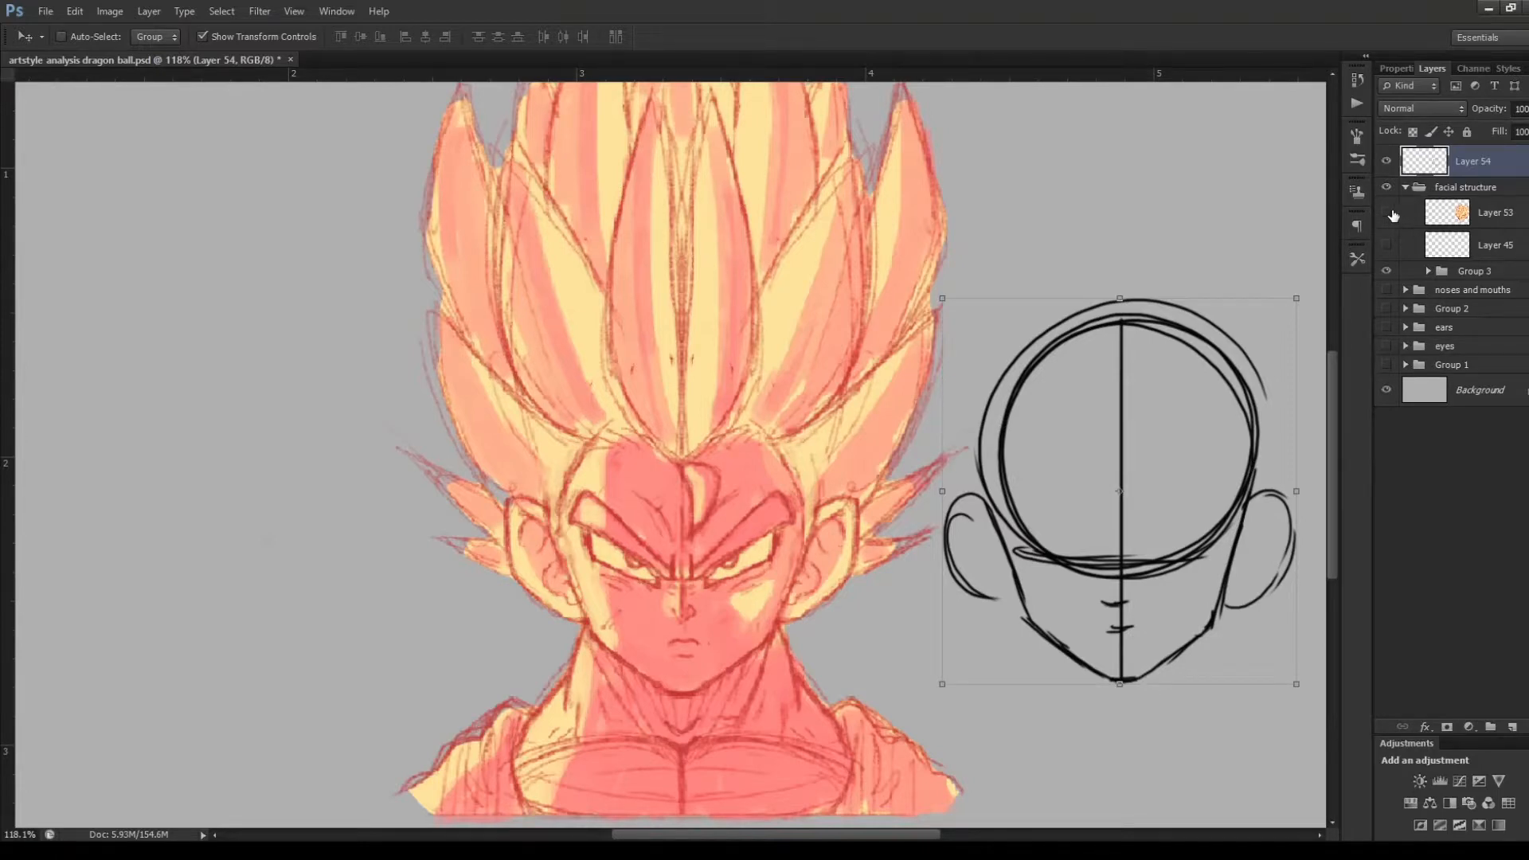
key("Delete")
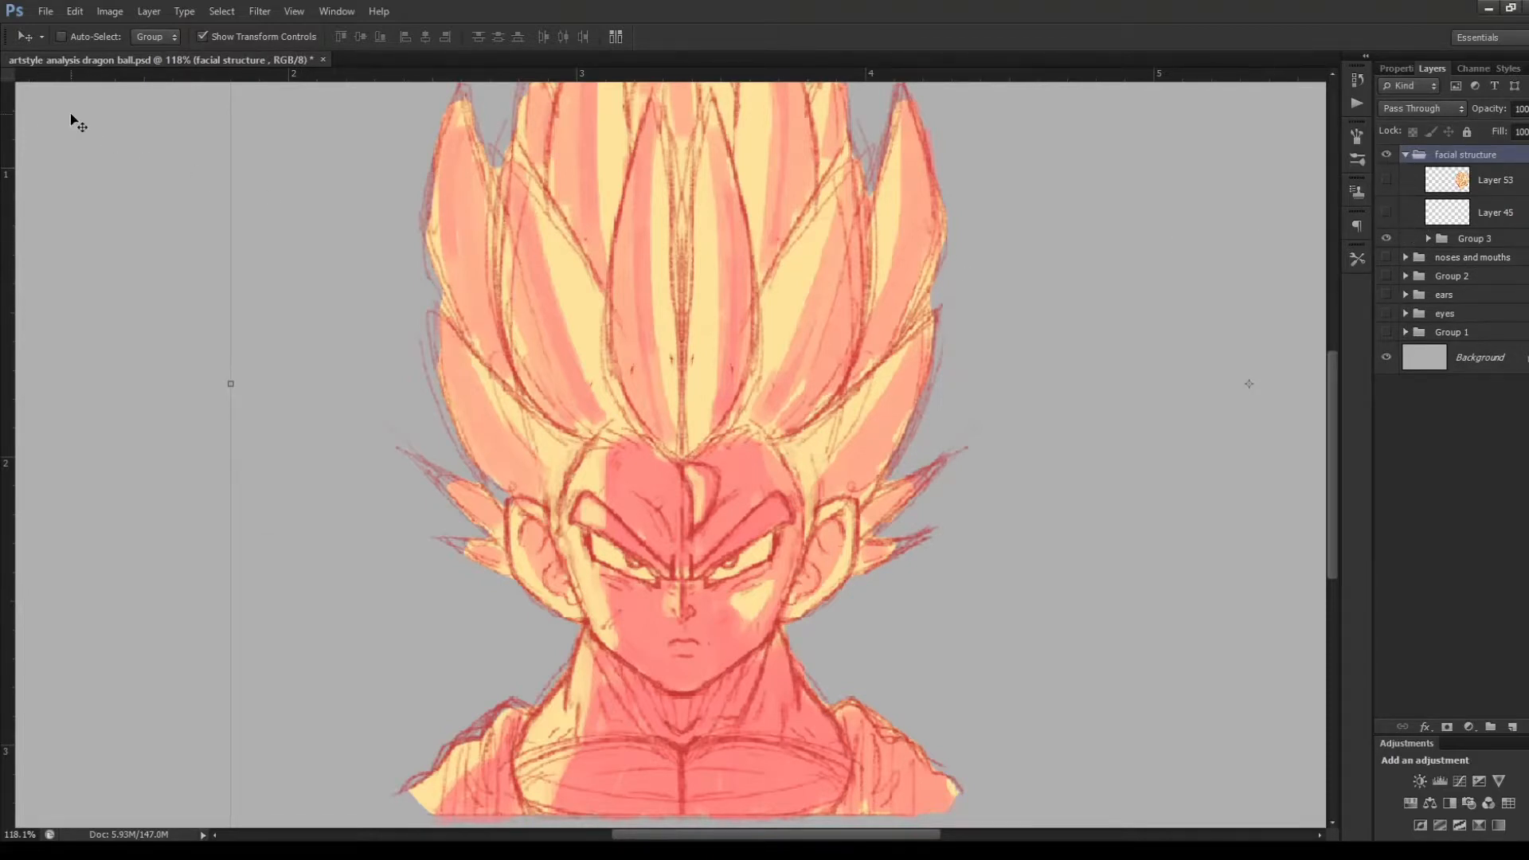
Move the facial structure group back to the left side of the canvas, and show Layers 53 and 45
scroll(605, 557, "down", 4)
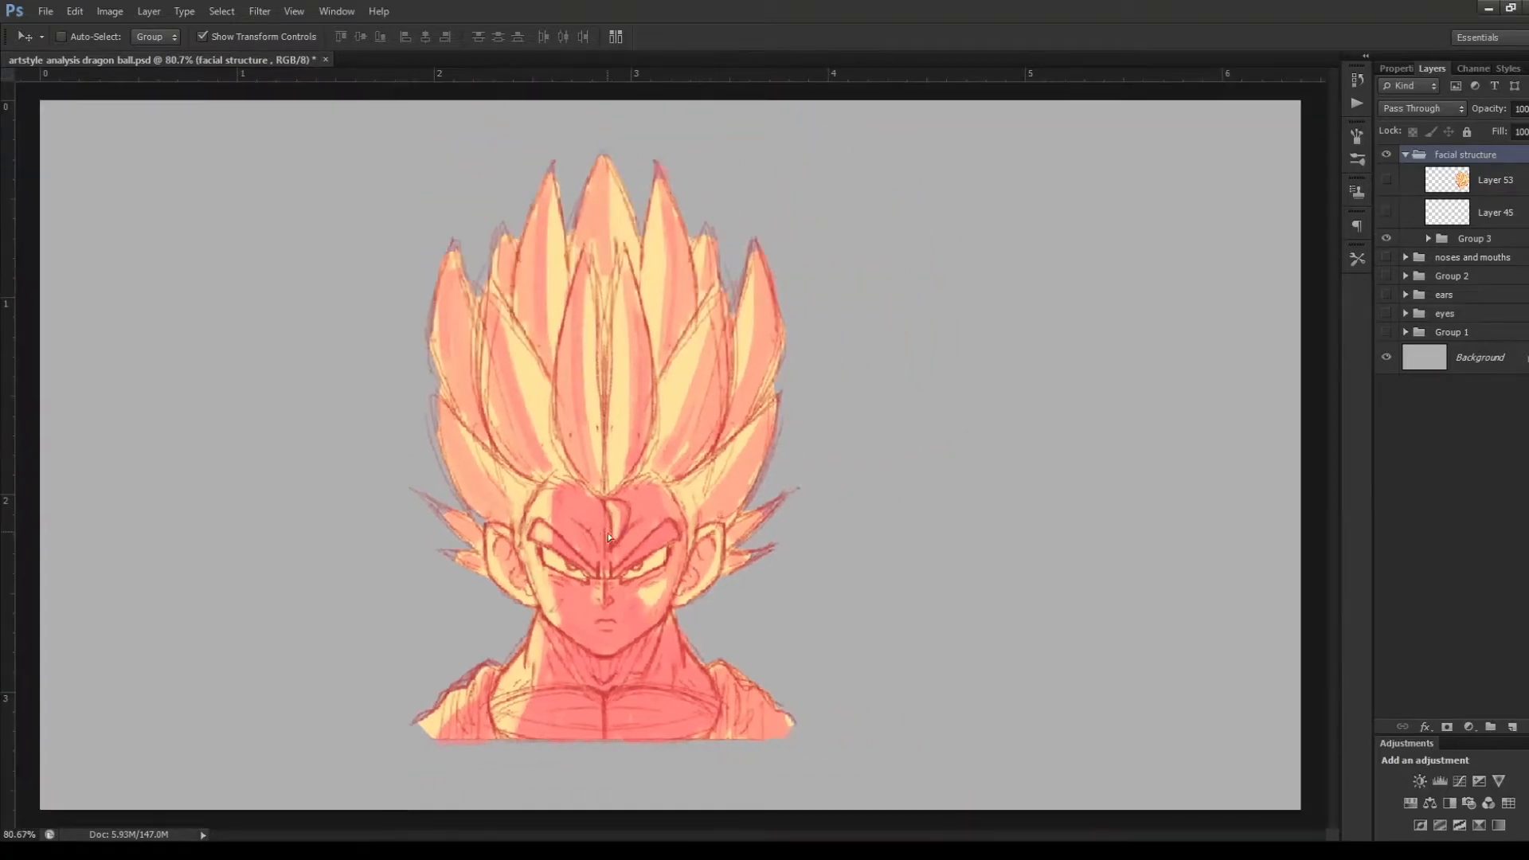
left_click_drag(609, 533, 292, 543)
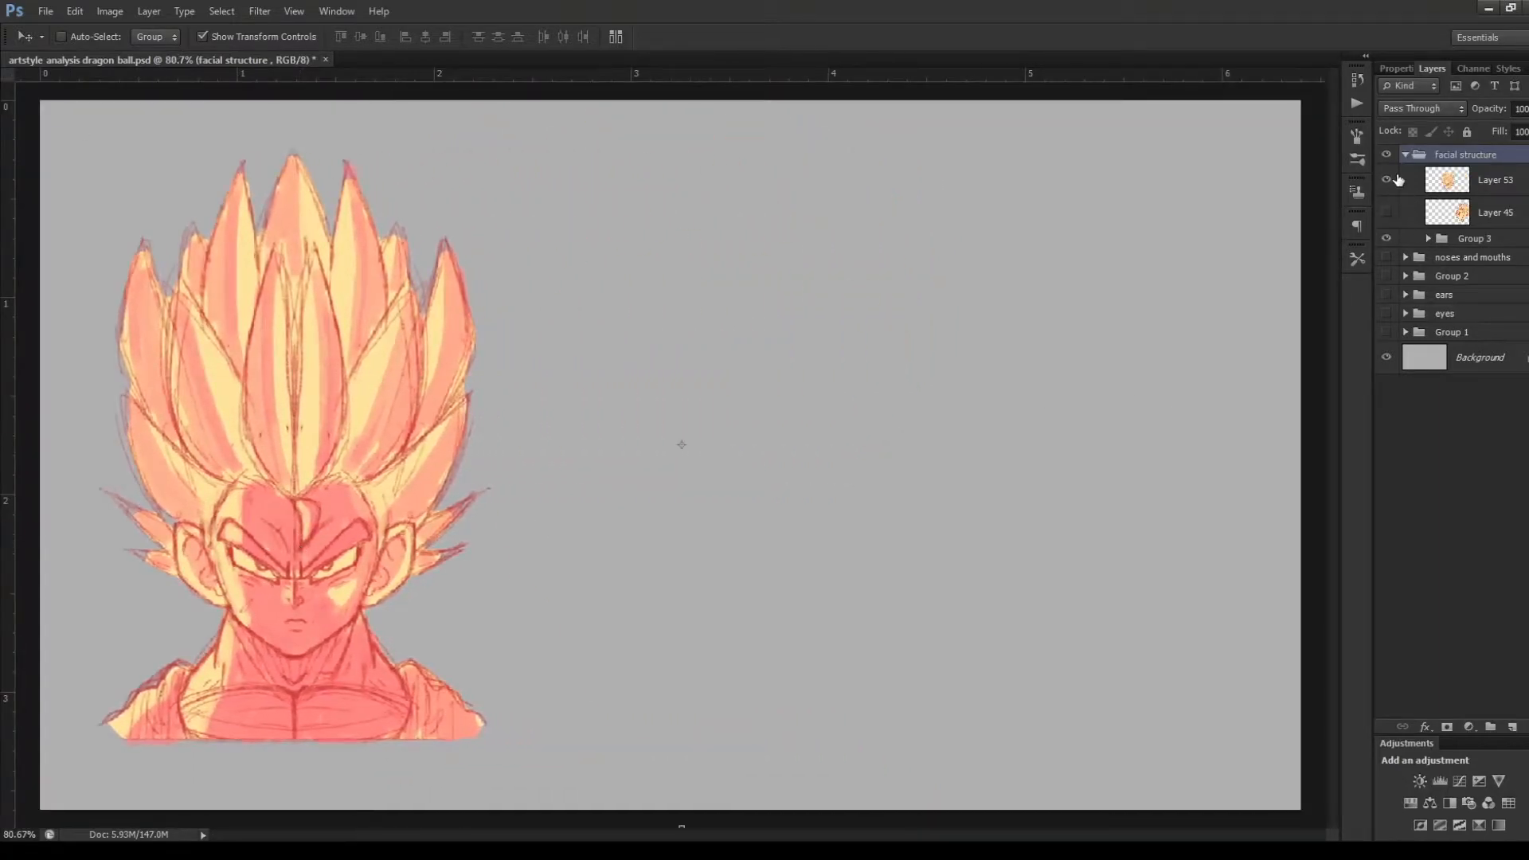
left_click(1387, 212)
left_click(1460, 185)
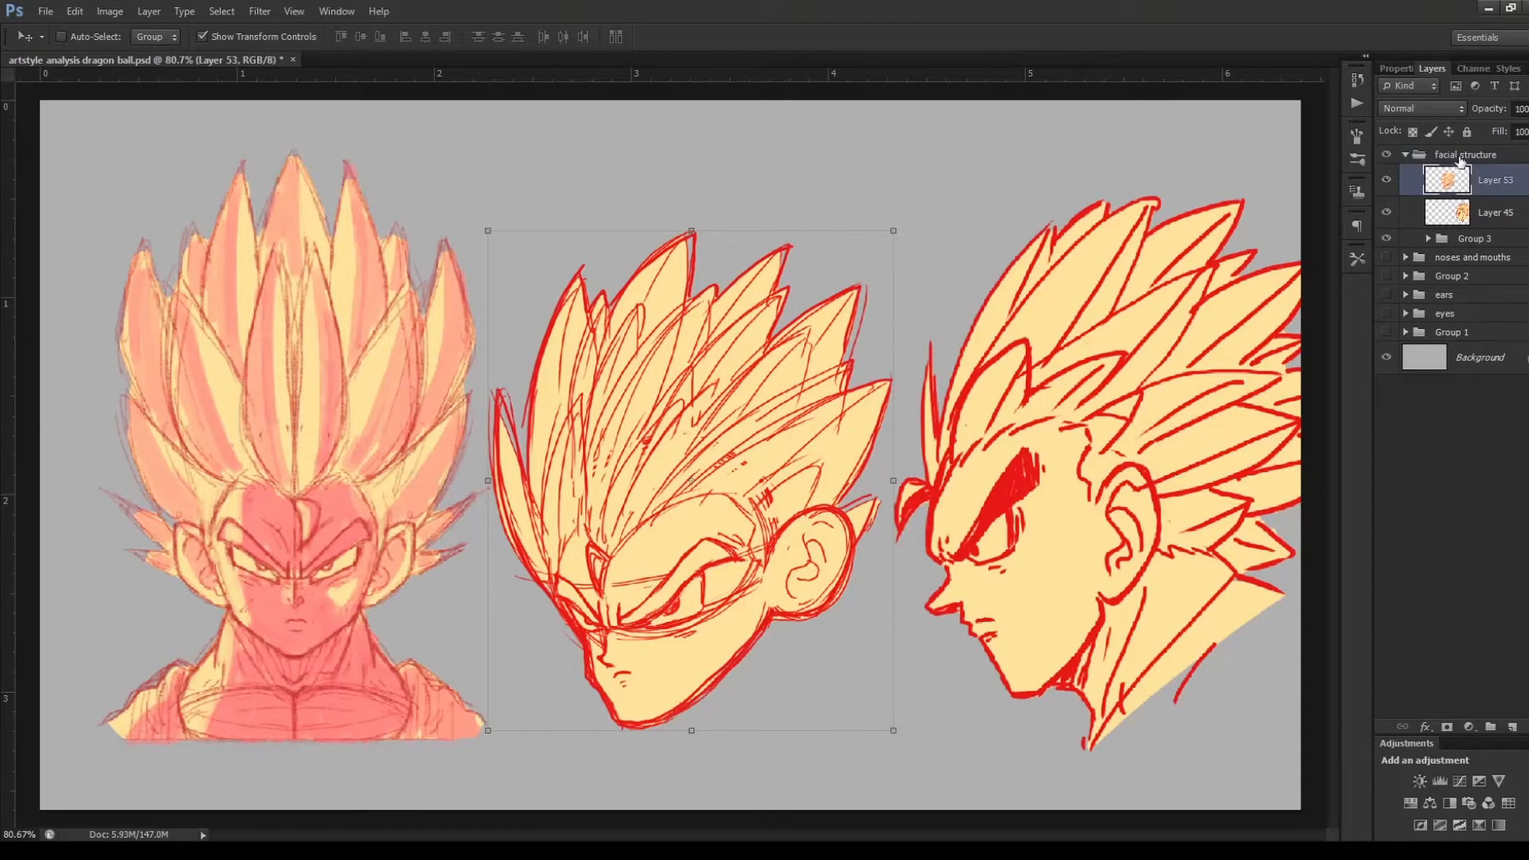
Add a new layer at the top of the facial structure group, and brush a cranium circle over the three-quarter head
left_click(1461, 155)
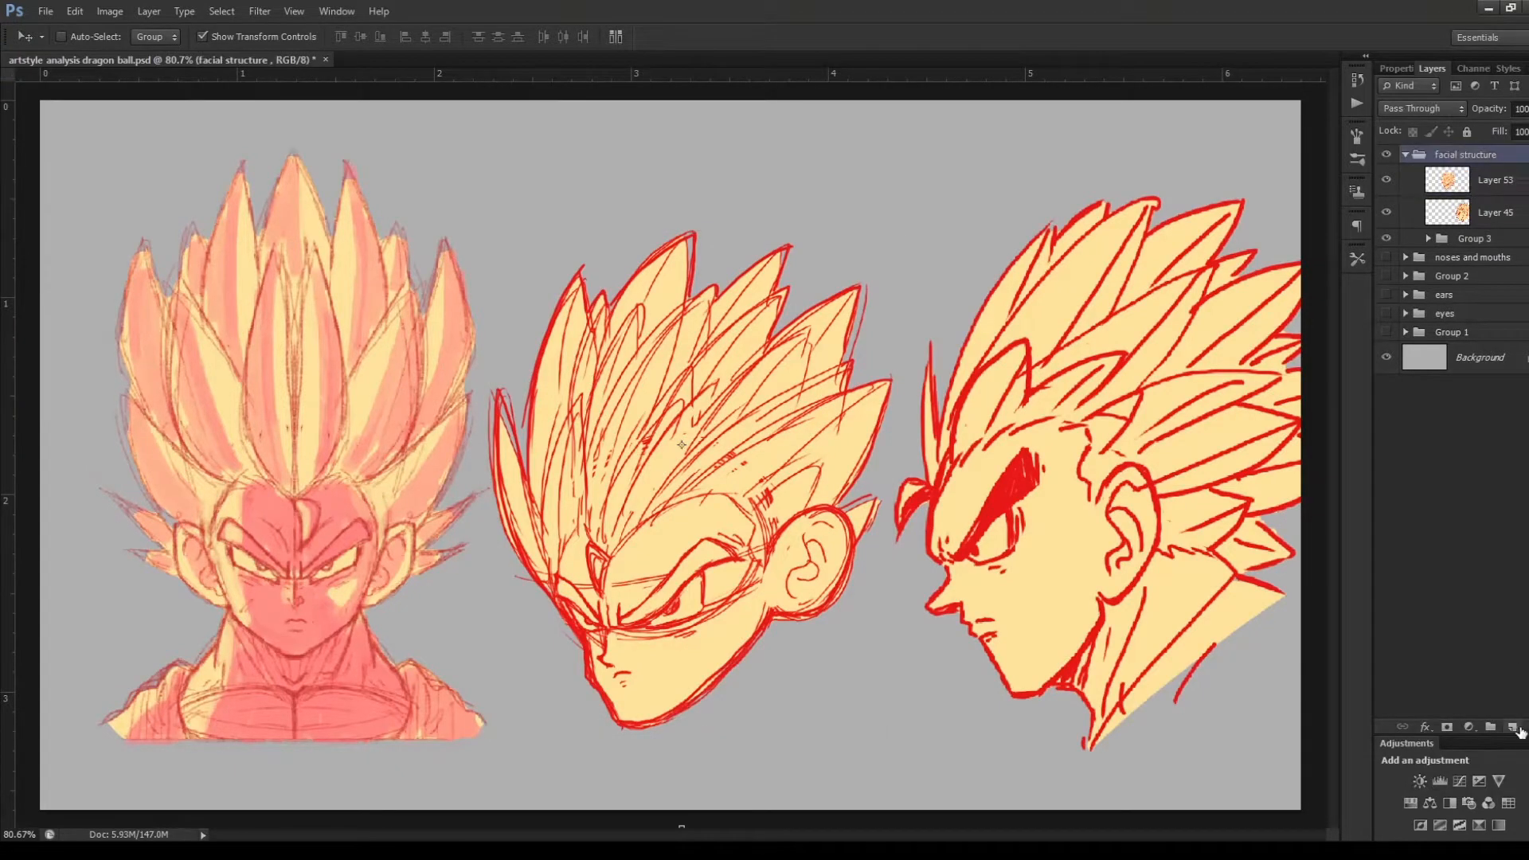
left_click(1513, 727)
scroll(717, 725, "up", 3)
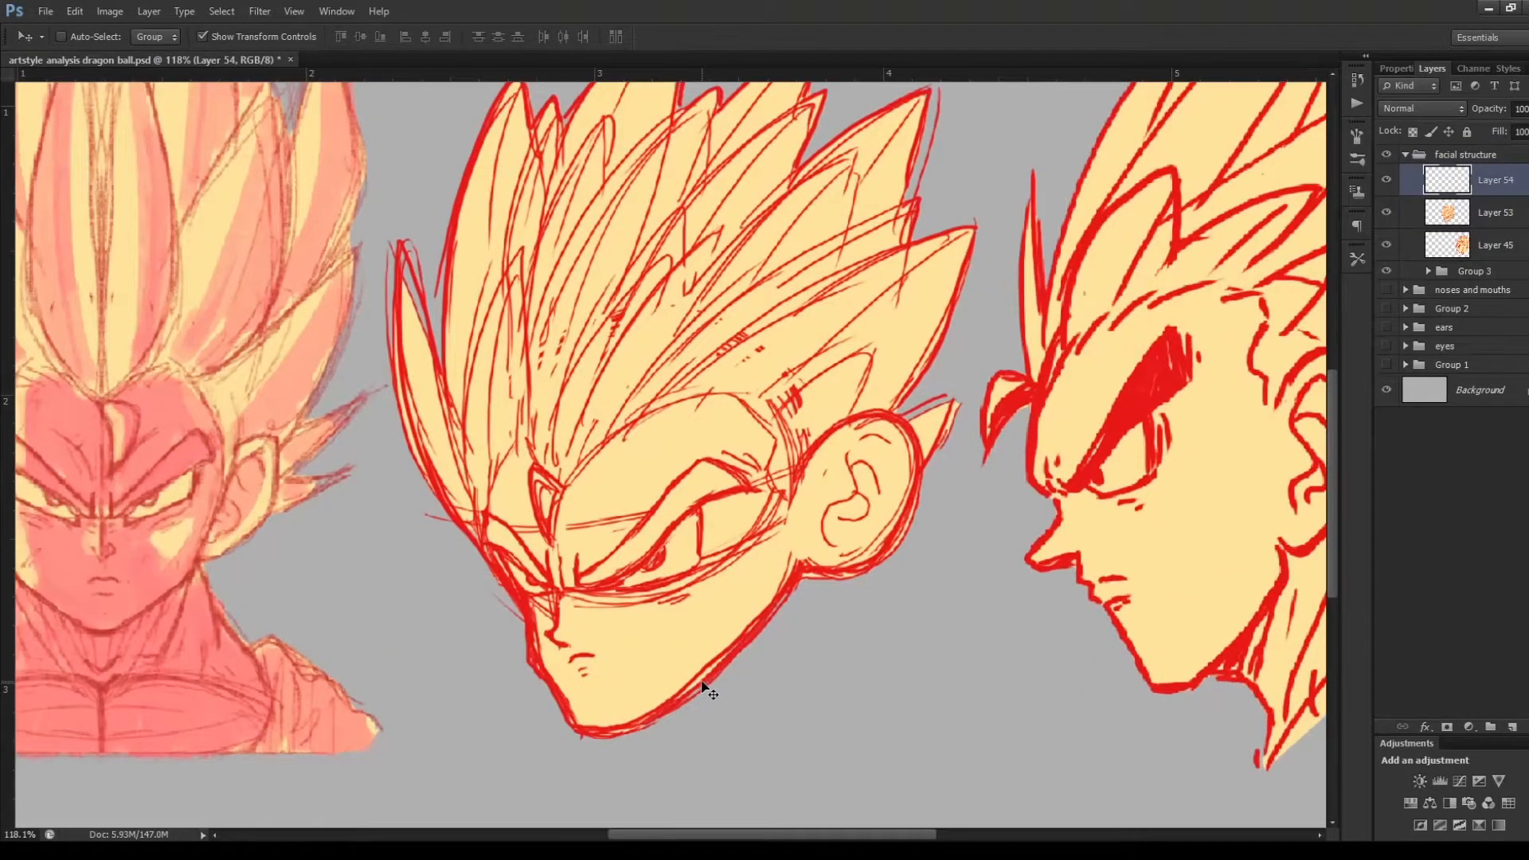
key("b")
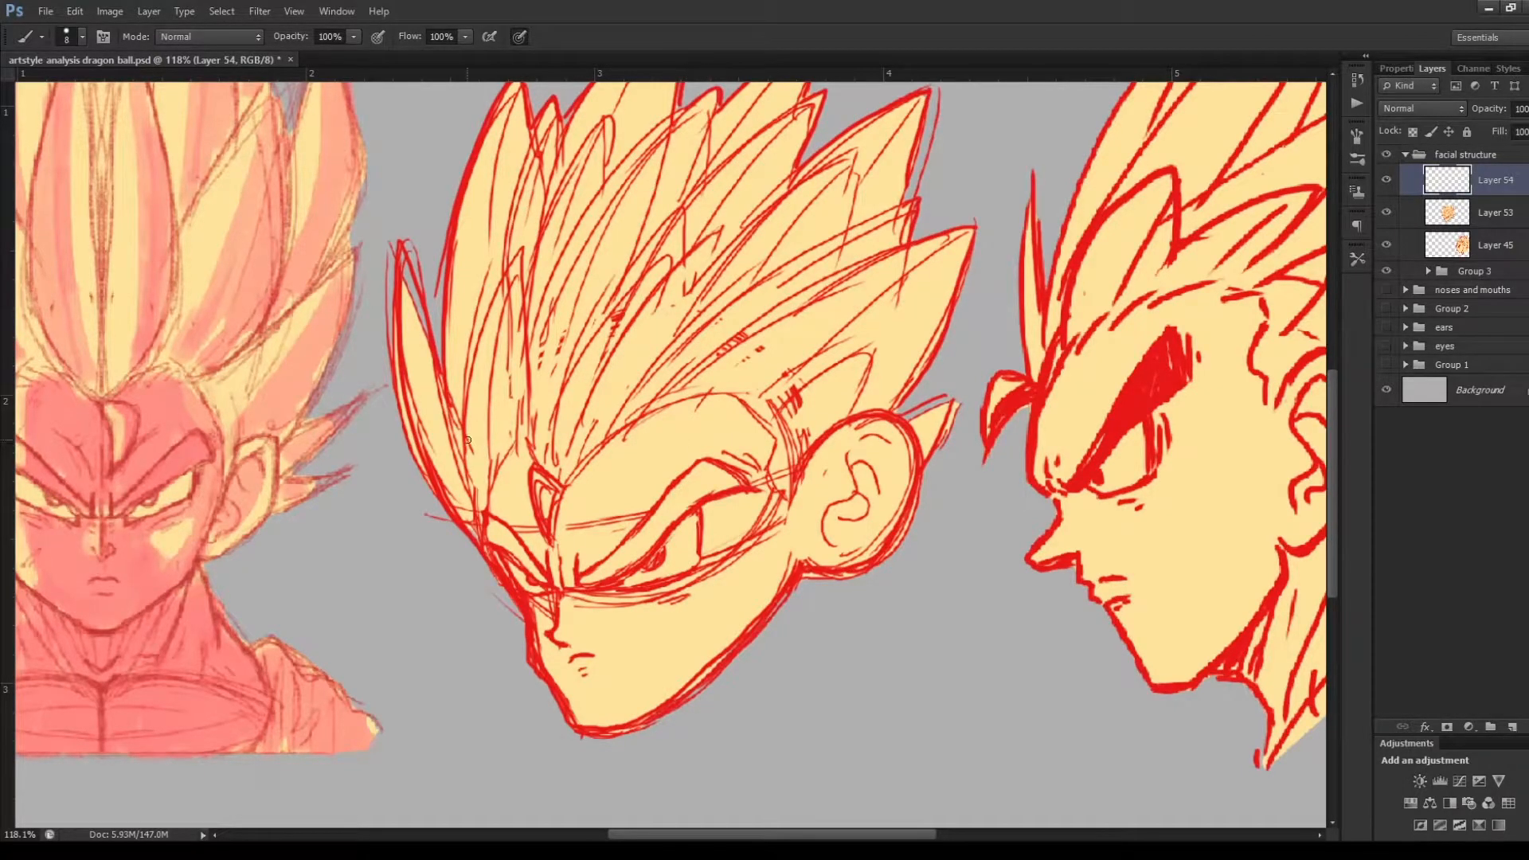
mouse_move(585, 265)
left_mouse_down()
mouse_move(476, 394)
mouse_move(590, 269)
mouse_move(713, 308)
mouse_move(701, 575)
mouse_move(451, 446)
mouse_move(470, 451)
left_mouse_up()
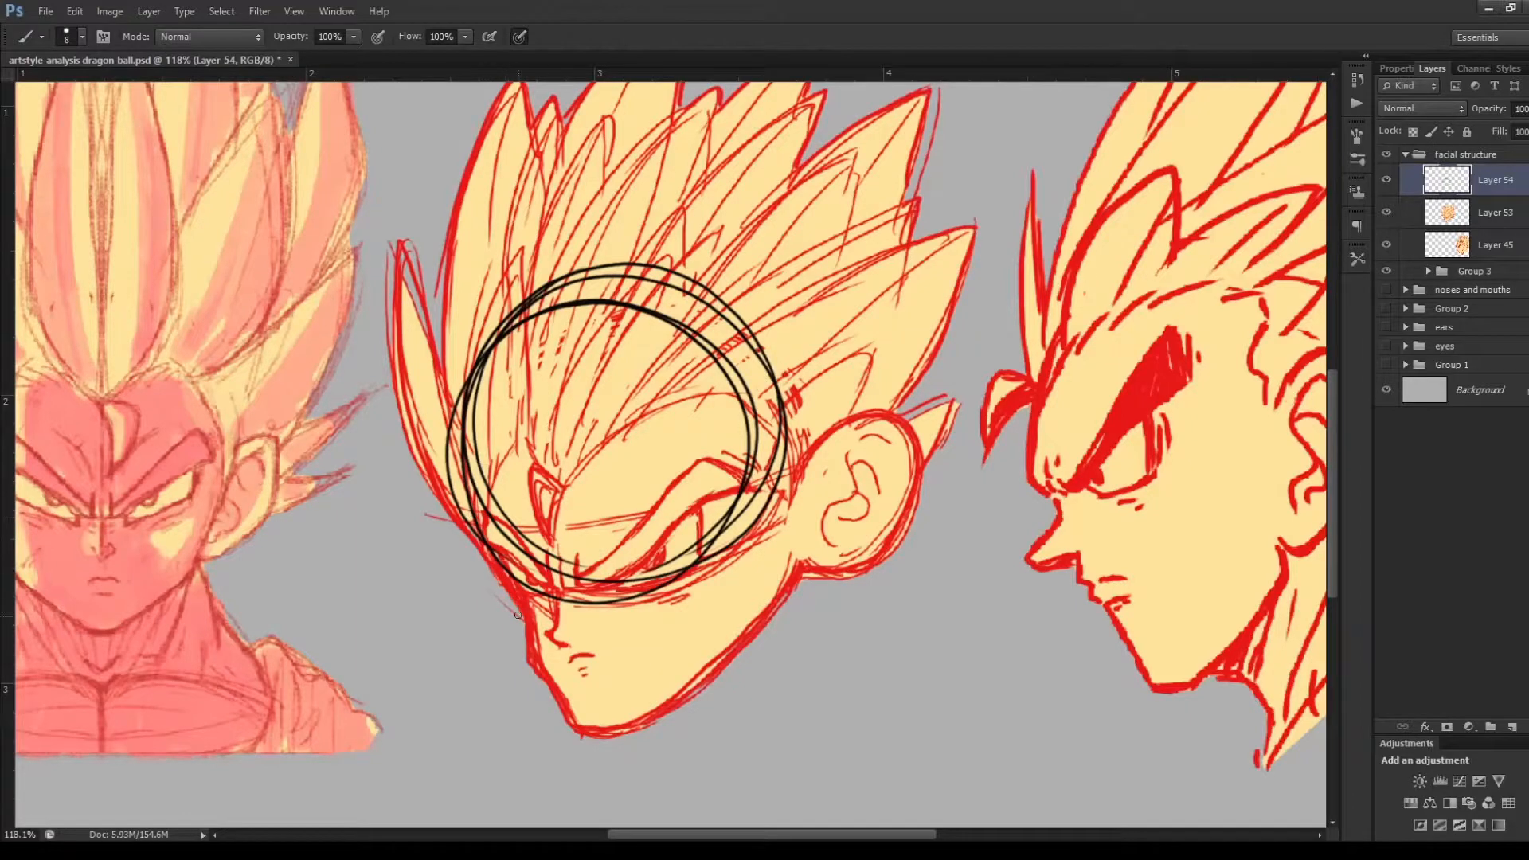
Trace the three-quarter head's far cheek, chin and jawline, and outline its ear as an oval
left_click_drag(447, 509, 511, 617)
mouse_move(483, 559)
left_mouse_down()
mouse_move(518, 665)
mouse_move(567, 739)
mouse_move(614, 744)
mouse_move(740, 655)
left_mouse_up()
left_click_drag(635, 732, 818, 566)
left_click_drag(814, 572, 611, 747)
left_click_drag(748, 639, 691, 690)
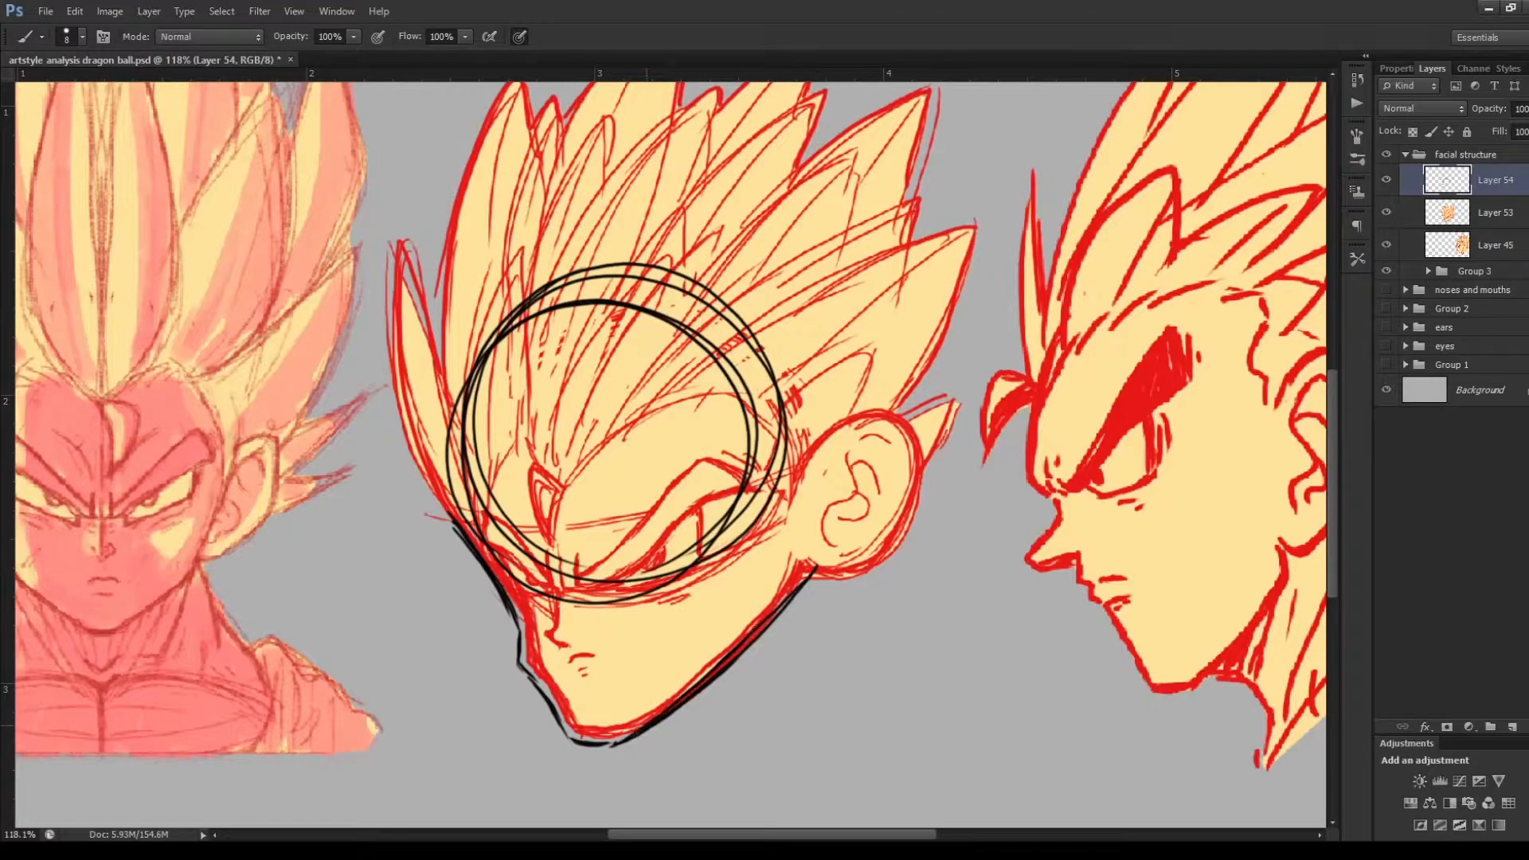
mouse_move(844, 415)
left_mouse_down()
mouse_move(819, 573)
mouse_move(788, 512)
left_mouse_up()
left_click_drag(817, 571, 731, 660)
left_click_drag(812, 586, 774, 621)
left_click_drag(645, 728, 604, 748)
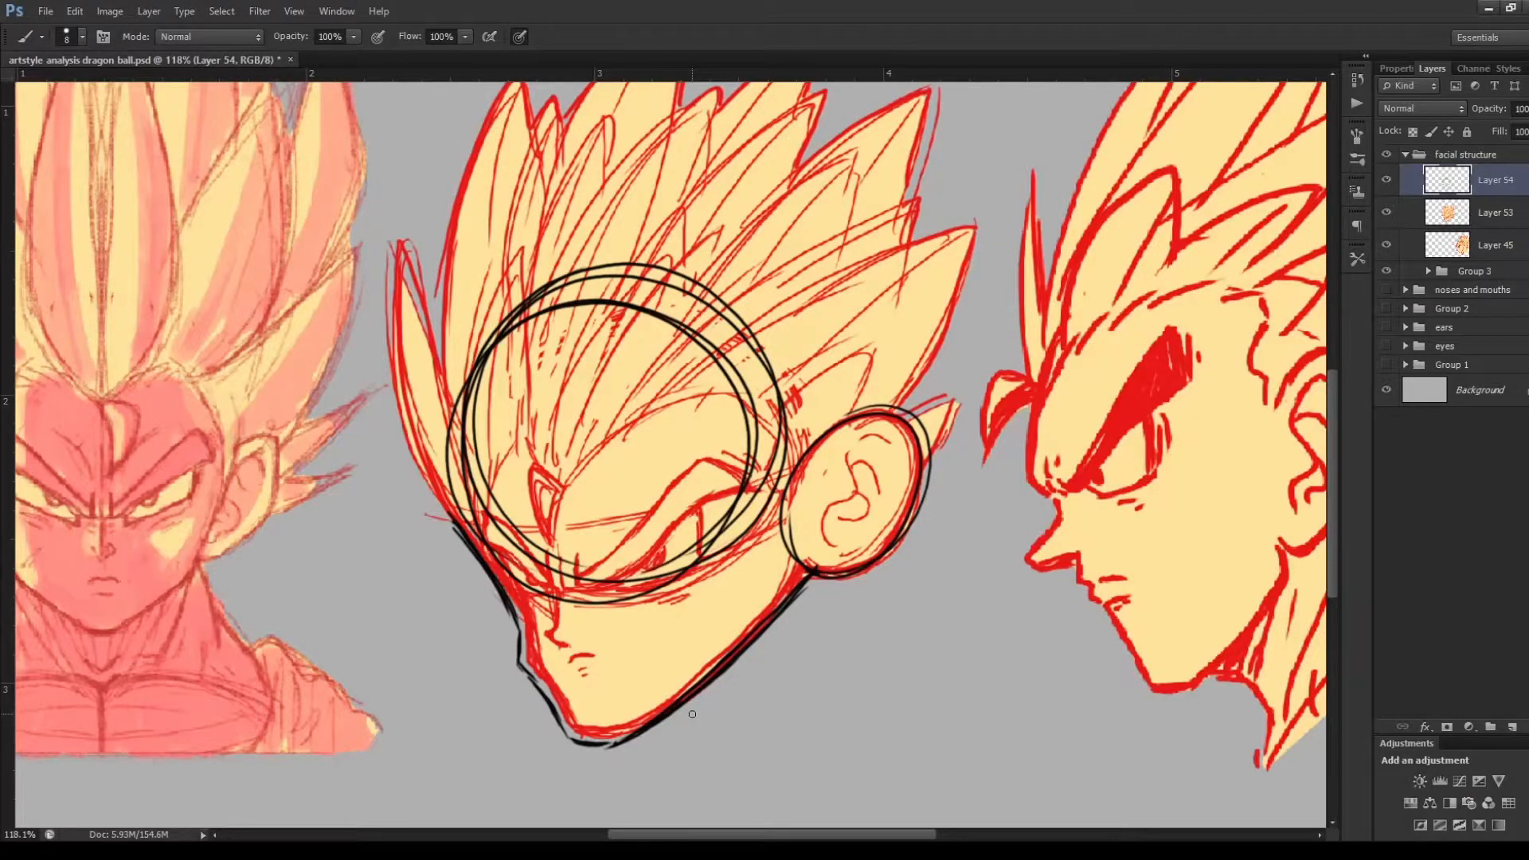
Hide Layer 53, and draw a curved line through the three-quarter construction from the top of the circle to the chin
left_click(1386, 212)
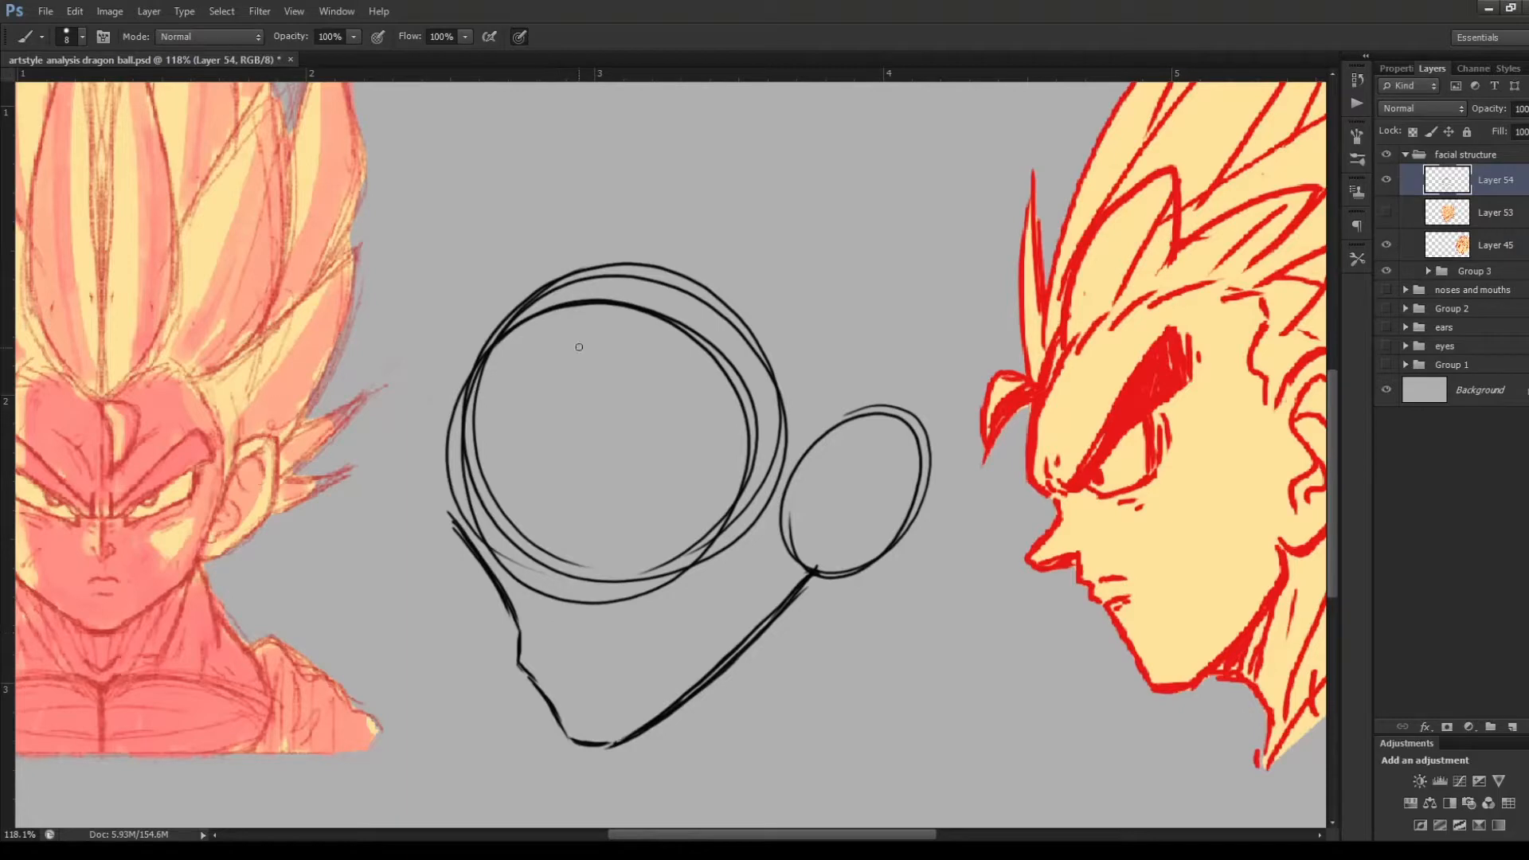
left_click_drag(536, 309, 524, 431)
mouse_move(530, 343)
left_mouse_down()
mouse_move(545, 584)
mouse_move(587, 736)
mouse_move(537, 565)
mouse_move(519, 358)
left_mouse_up()
mouse_move(569, 283)
left_mouse_down()
mouse_move(533, 335)
mouse_move(519, 490)
left_mouse_up()
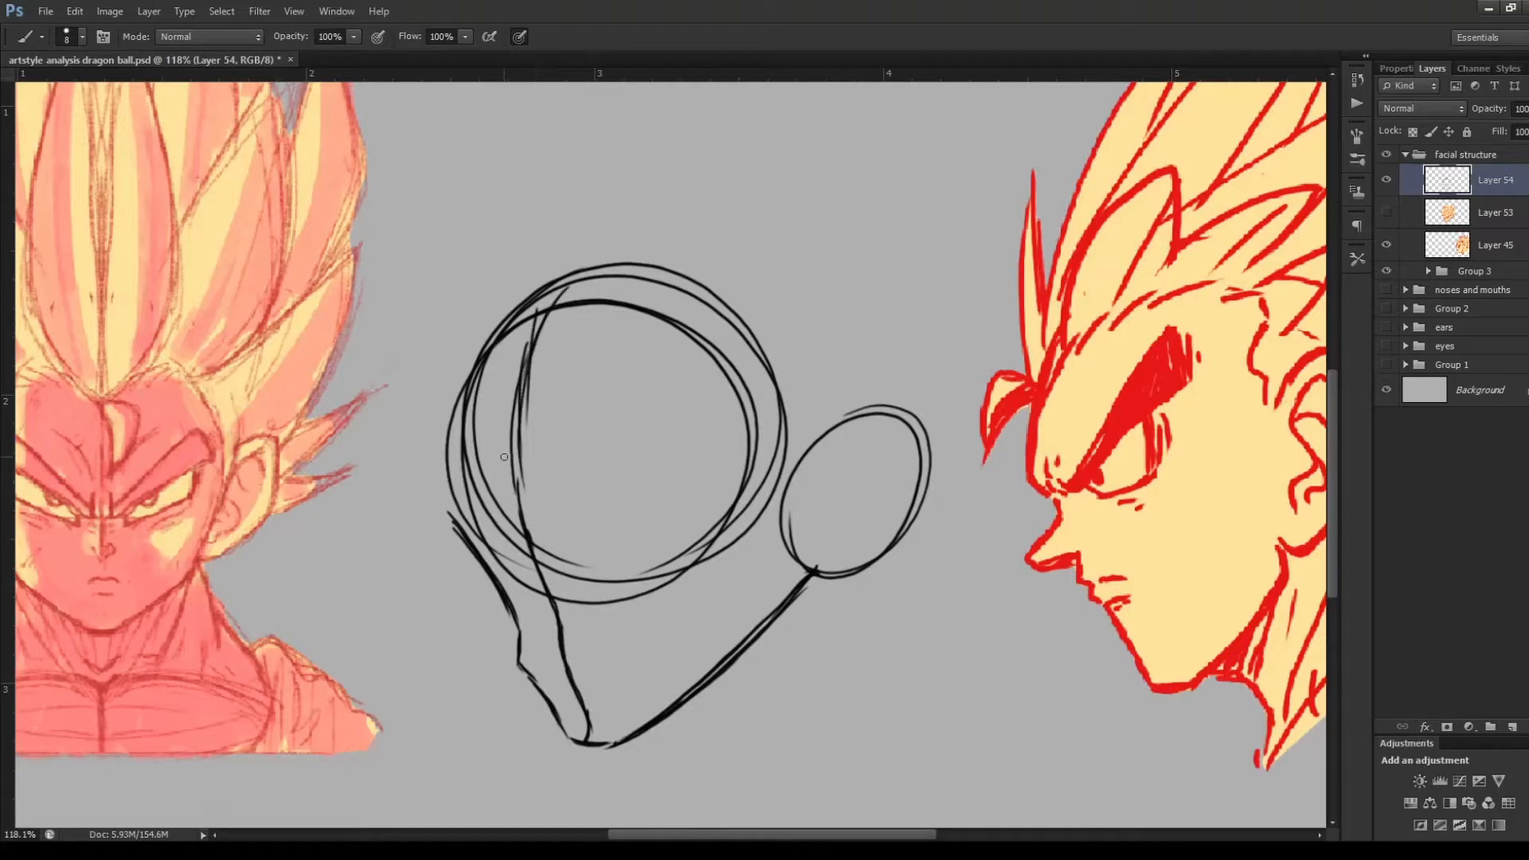
Reinforce the far contour of the three-quarter construction from the forehead past the cheek to the chin
left_click_drag(510, 303, 451, 538)
mouse_move(537, 282)
left_mouse_down()
mouse_move(449, 429)
mouse_move(450, 495)
mouse_move(517, 621)
mouse_move(465, 531)
mouse_move(517, 619)
left_mouse_up()
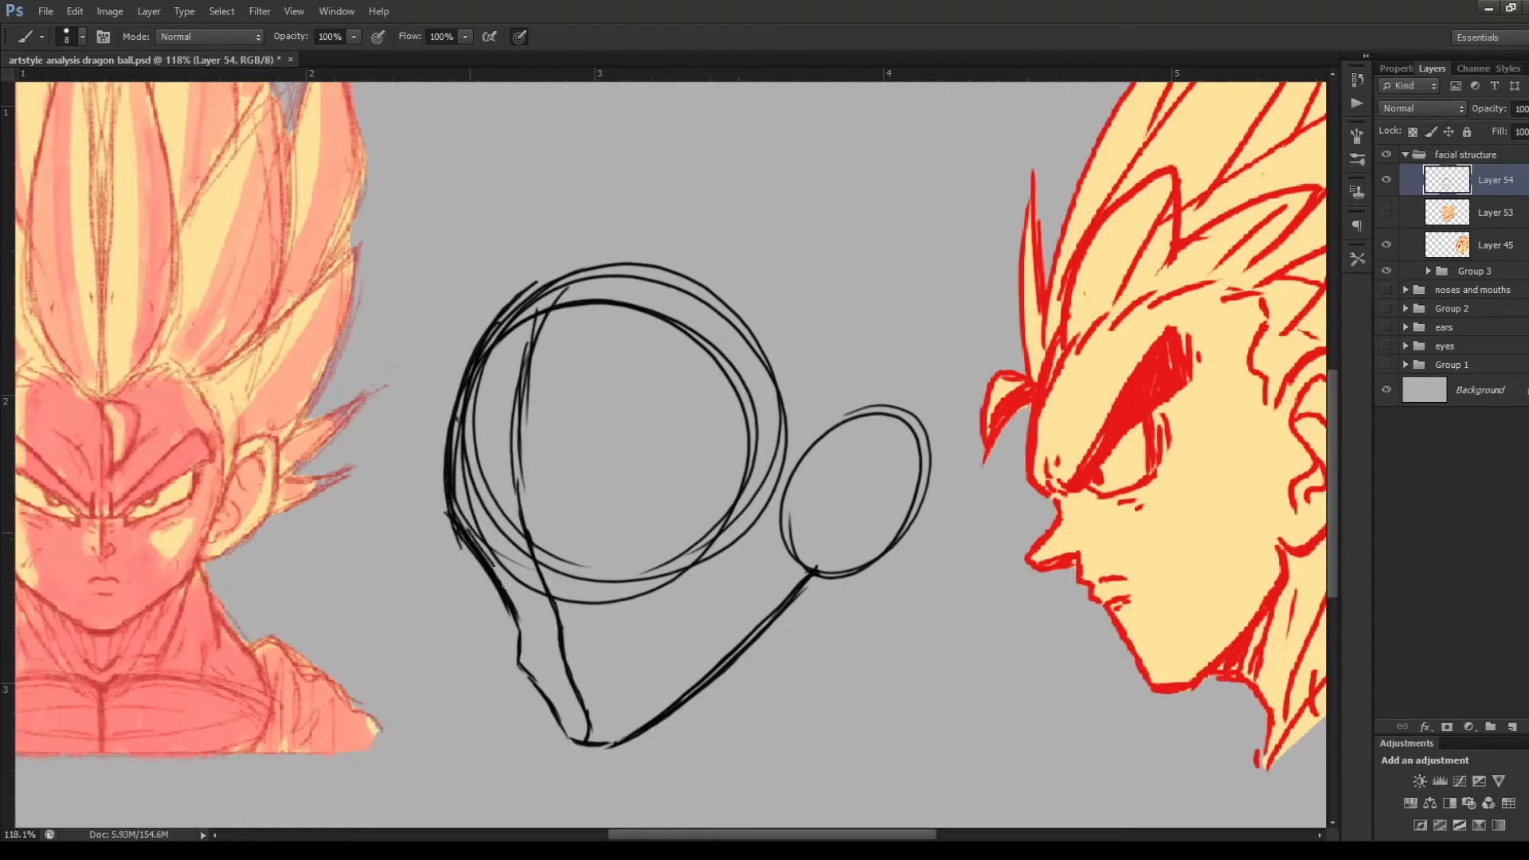
left_click_drag(471, 538, 519, 612)
mouse_move(517, 626)
left_mouse_down()
mouse_move(519, 666)
mouse_move(566, 725)
left_mouse_up()
left_click_drag(519, 665, 577, 741)
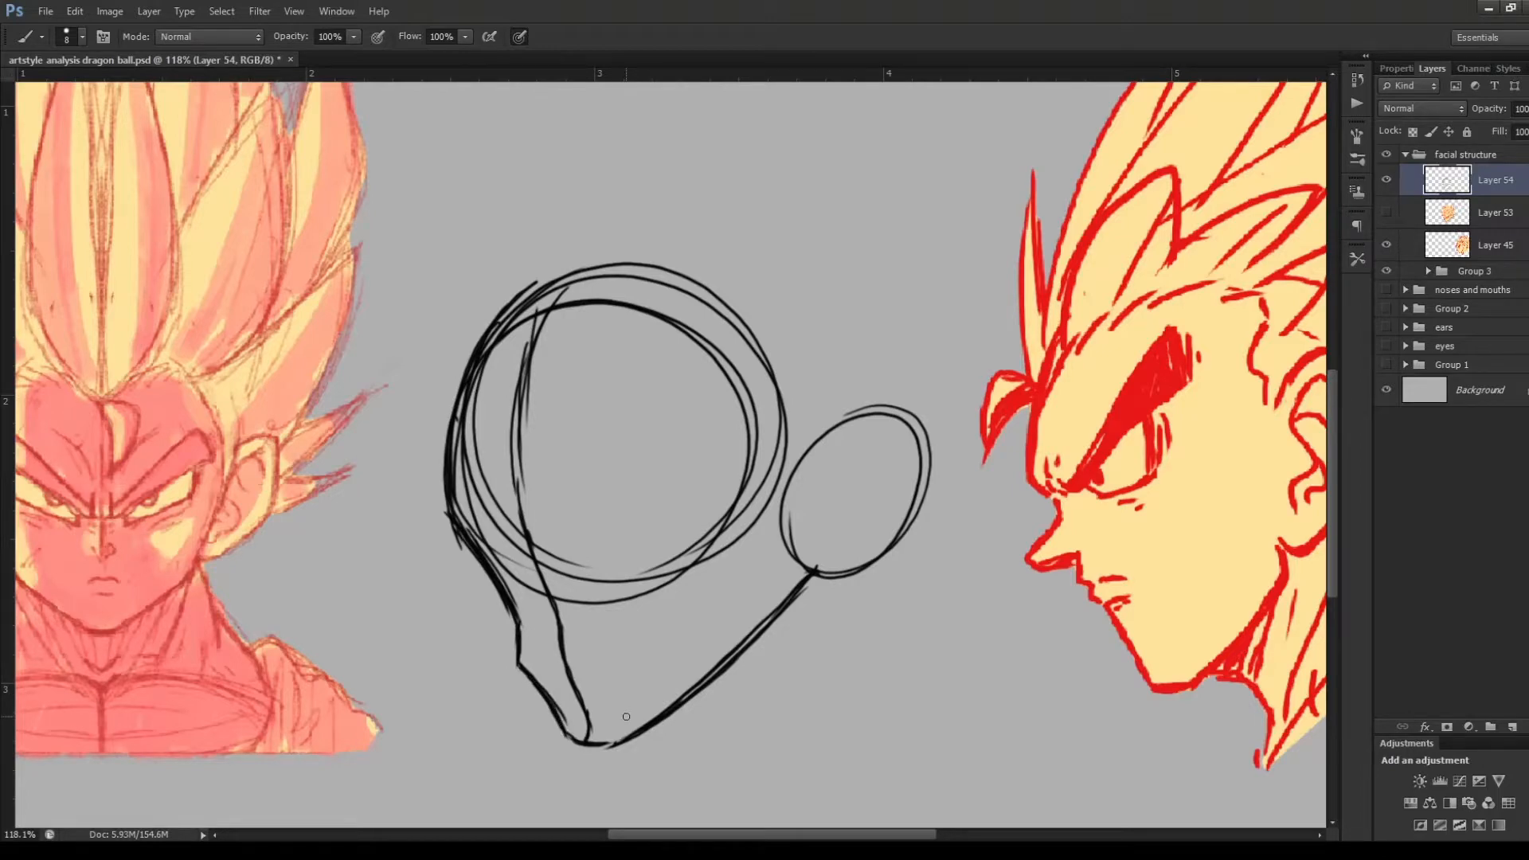
Draw a second outline just outside the three-quarter construction, following the forehead, cheek, chin and jaw up to the ear
mouse_move(456, 316)
left_mouse_down()
mouse_move(412, 471)
mouse_move(414, 545)
mouse_move(478, 607)
mouse_move(506, 683)
mouse_move(564, 757)
mouse_move(613, 760)
left_mouse_up()
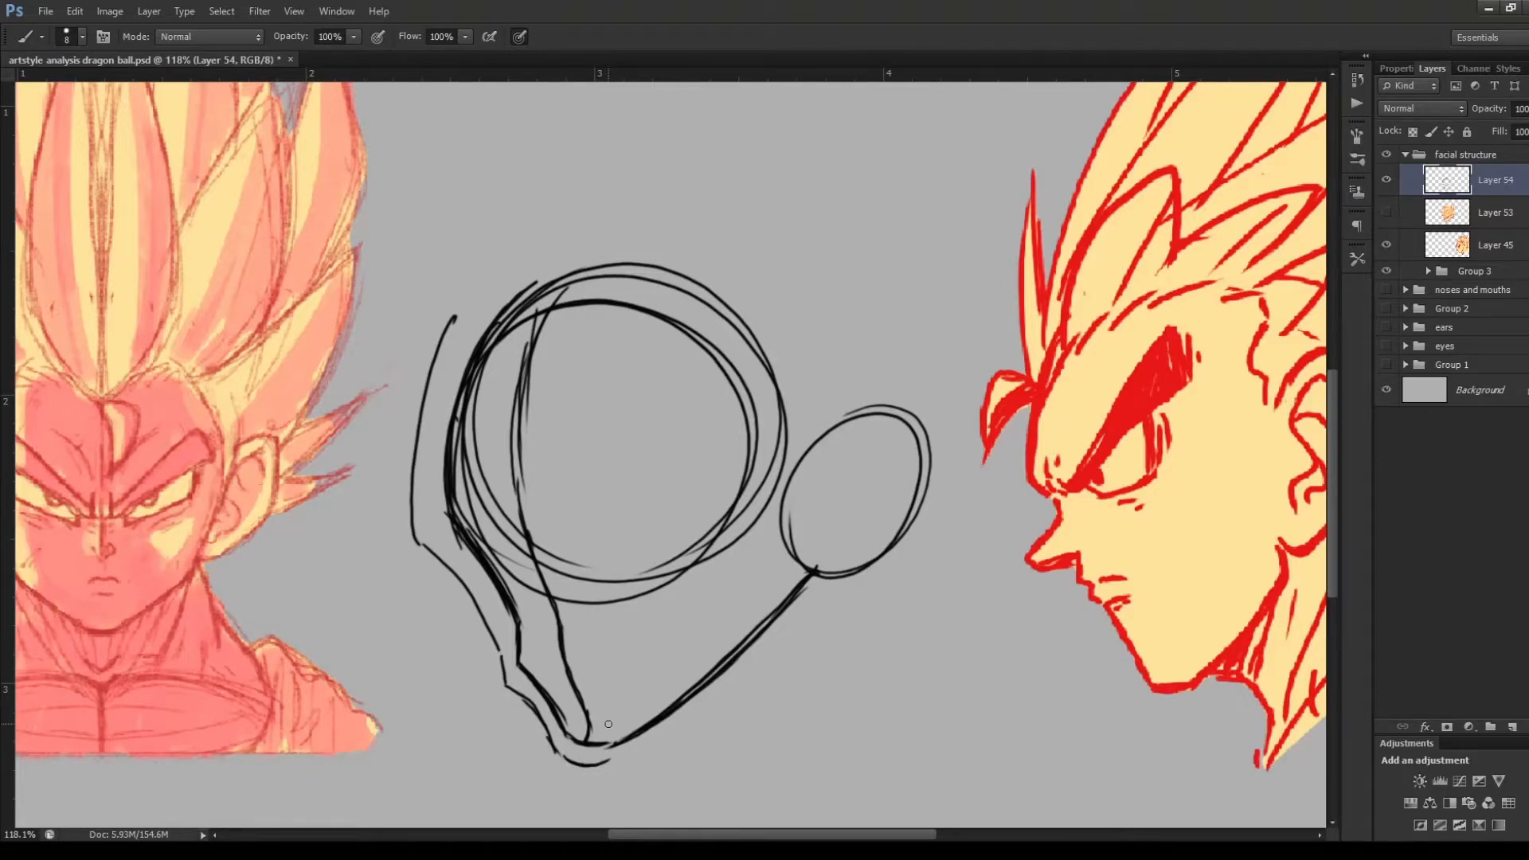
left_click_drag(605, 766, 819, 592)
left_click_drag(642, 750, 818, 593)
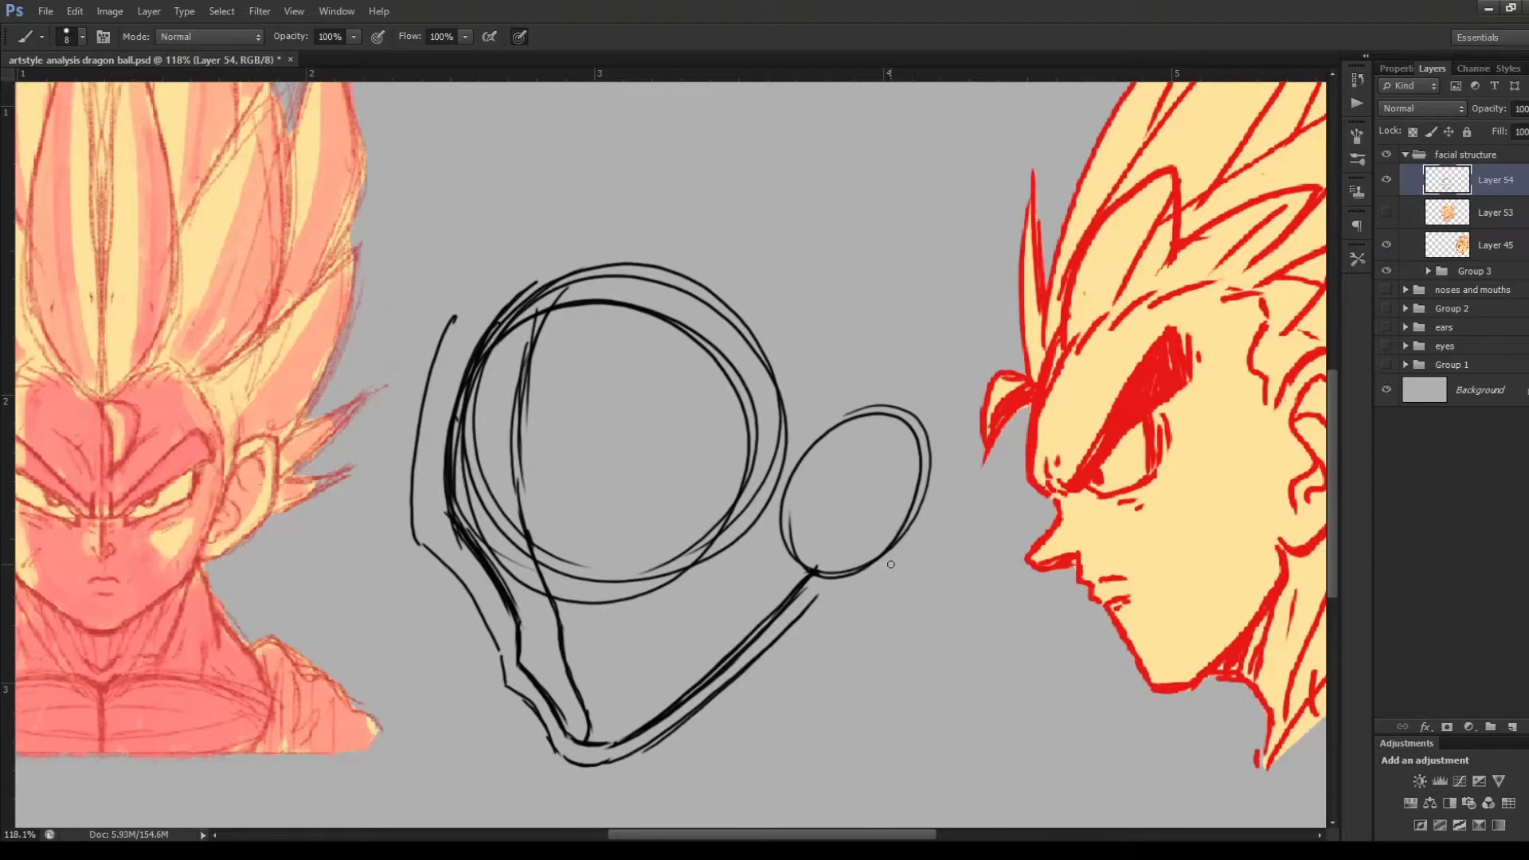
Draw the curved eye line across the lower cranium circle, and add arcs for the side plane near the ear
left_click_drag(495, 575, 757, 513)
left_click_drag(518, 597, 740, 516)
left_click_drag(626, 536, 629, 561)
mouse_move(796, 394)
left_mouse_down()
mouse_move(658, 485)
mouse_move(724, 614)
mouse_move(666, 499)
left_mouse_up()
left_click_drag(682, 430, 731, 610)
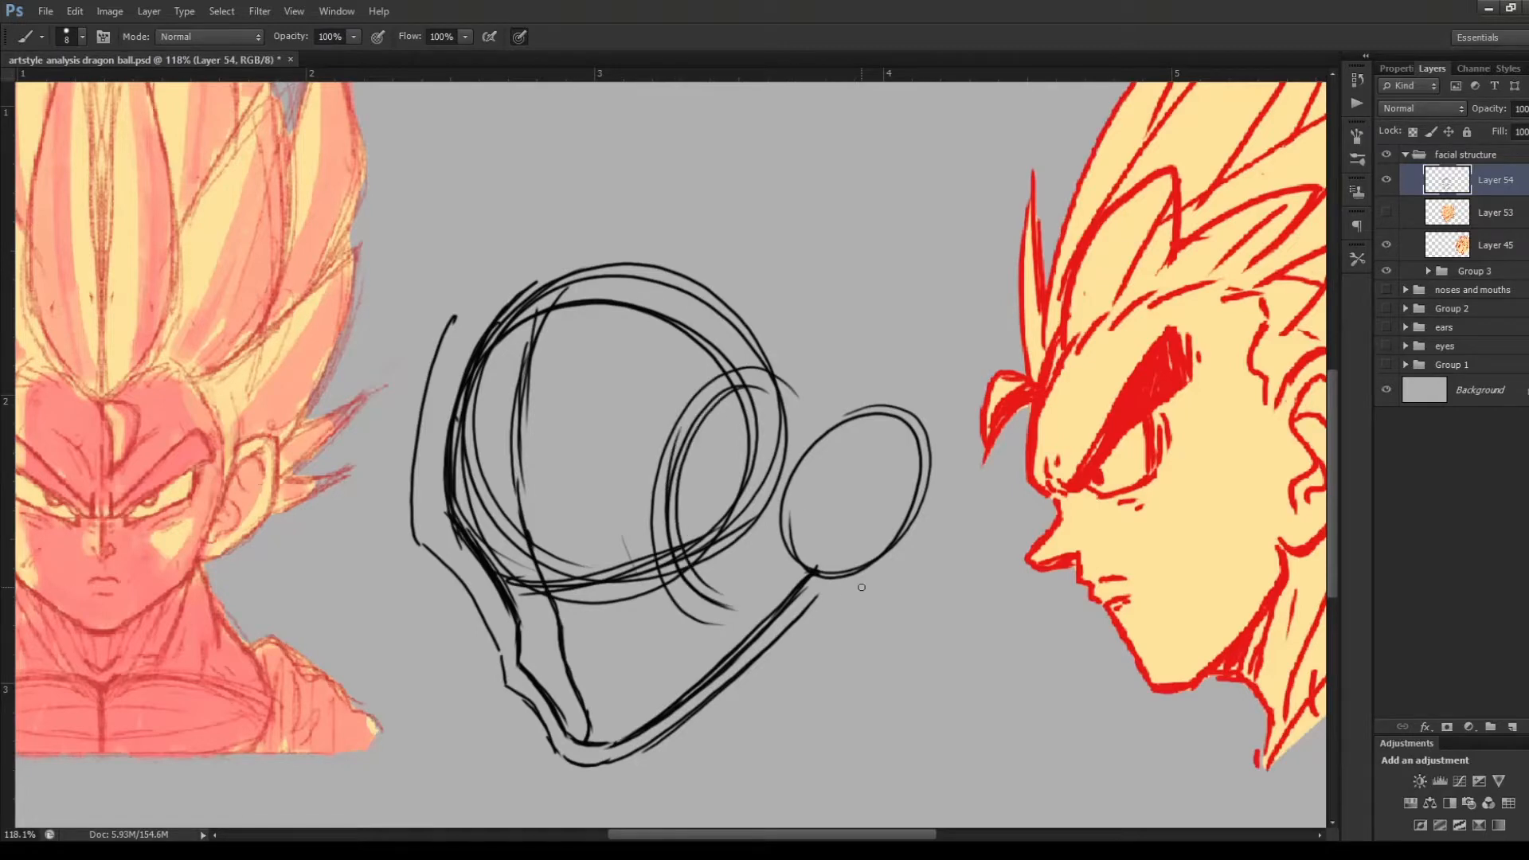
Sketch the hairline across the three-quarter forehead with short strokes around the middle of the brow
left_click_drag(473, 365, 495, 454)
left_click_drag(505, 379, 500, 461)
mouse_move(526, 402)
left_mouse_down()
mouse_move(507, 455)
mouse_move(628, 376)
mouse_move(719, 370)
left_mouse_up()
left_click_drag(642, 406, 739, 380)
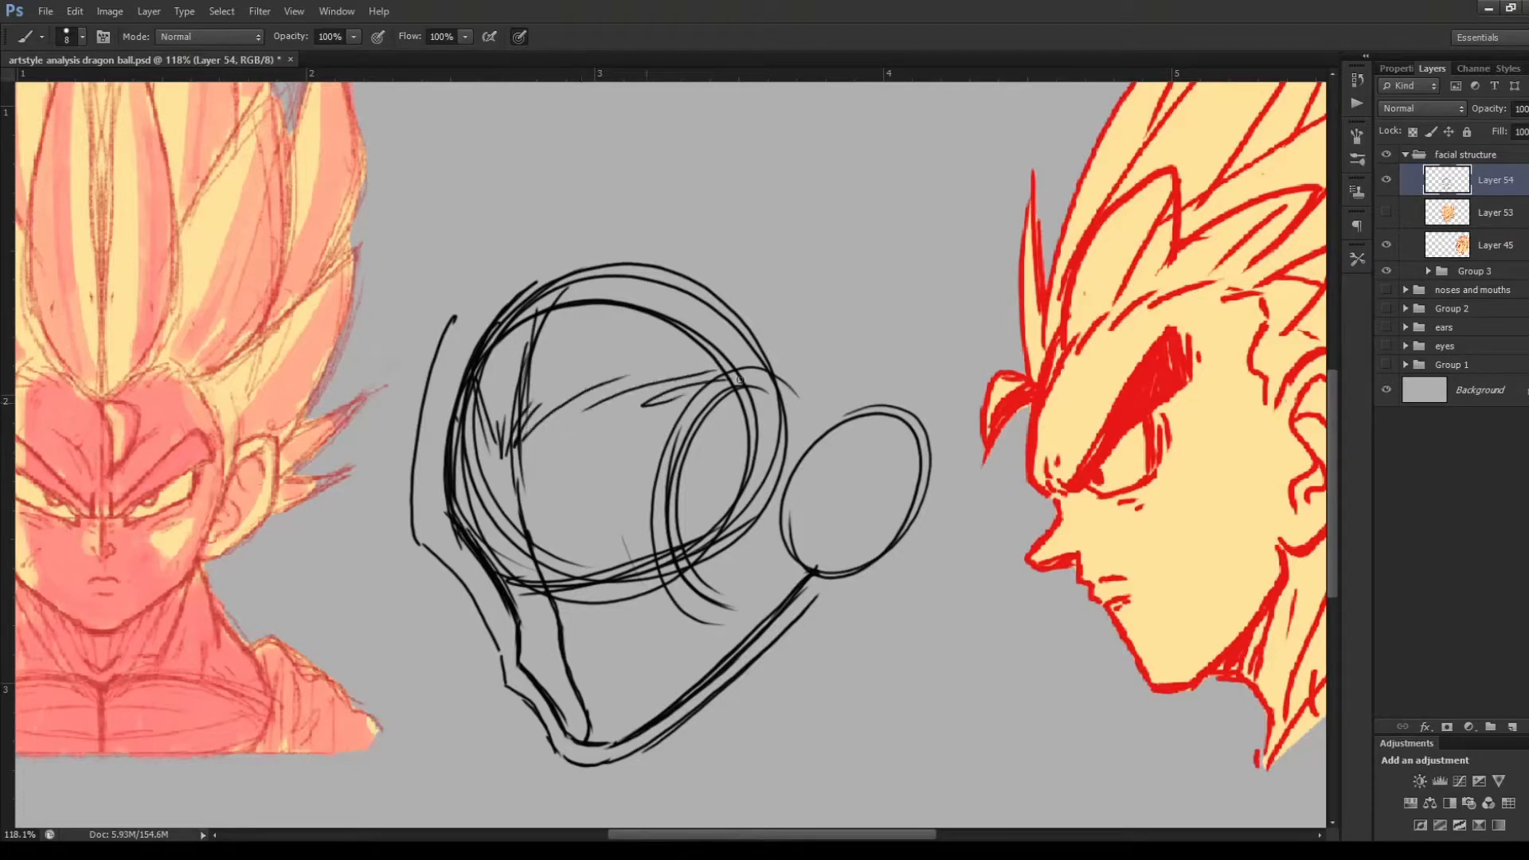
mouse_move(510, 454)
left_mouse_down()
mouse_move(492, 518)
mouse_move(468, 526)
mouse_move(493, 514)
left_mouse_up()
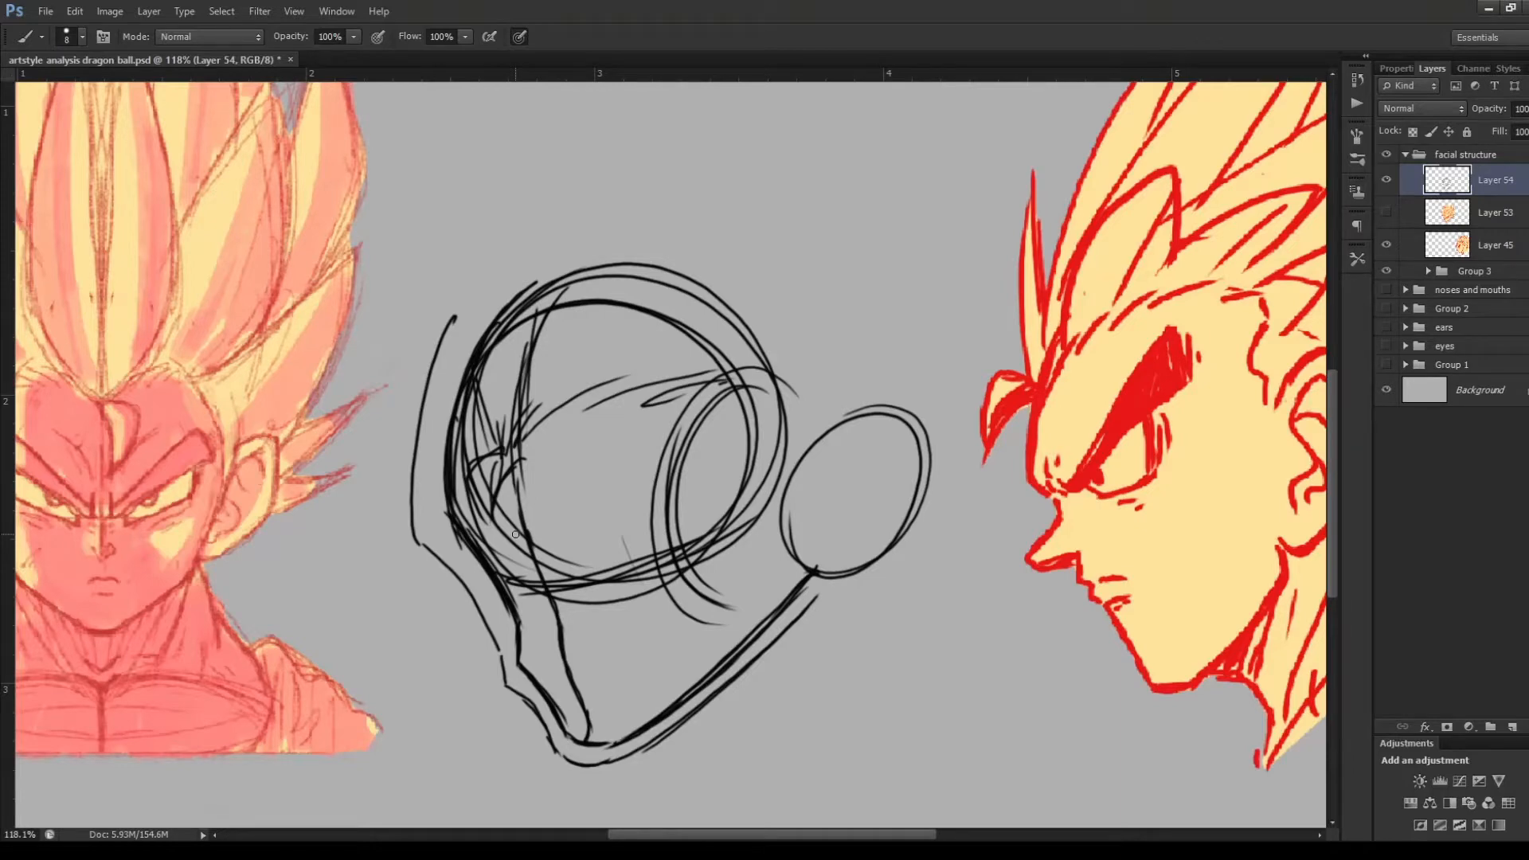
Delete the three-quarter construction layer, and hide Layer 53
key("Delete")
left_click(1386, 180)
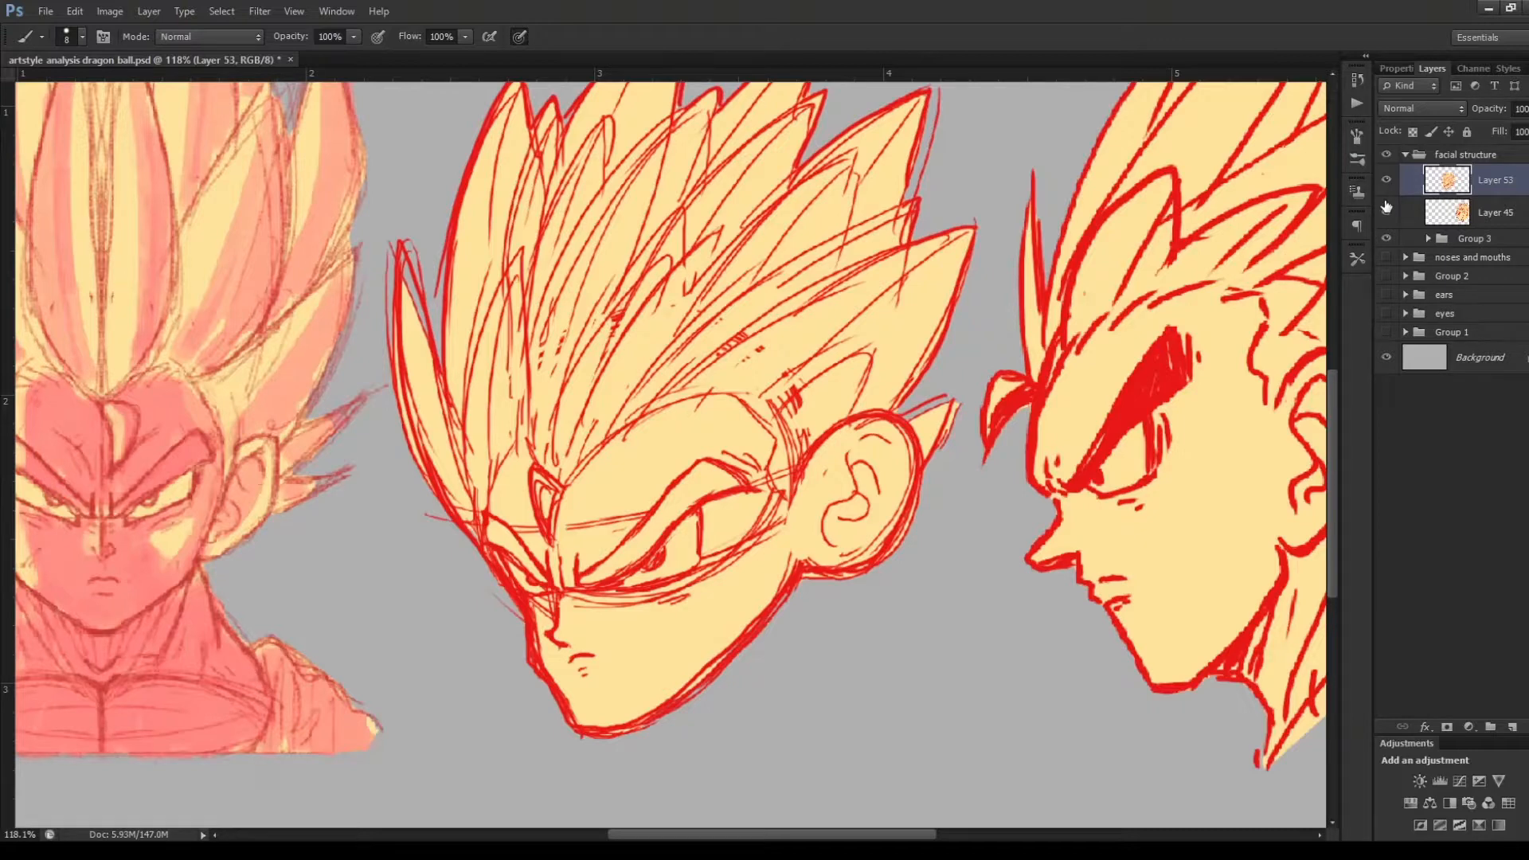
left_click(1386, 180)
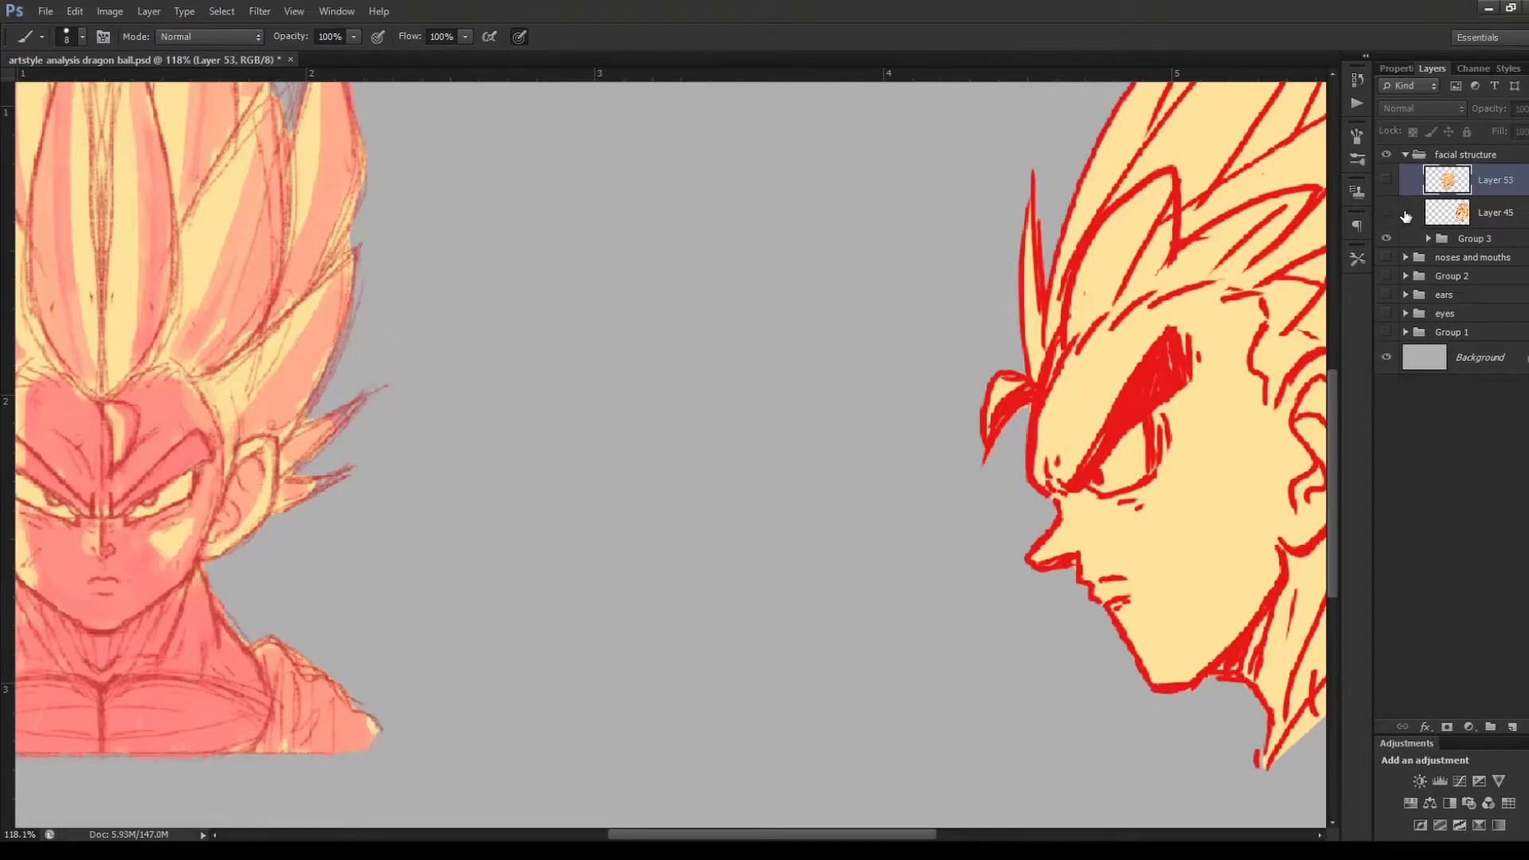
Move the profile head on Layer 45 left into the empty space beside the front-view head
left_click(1420, 221)
key("v")
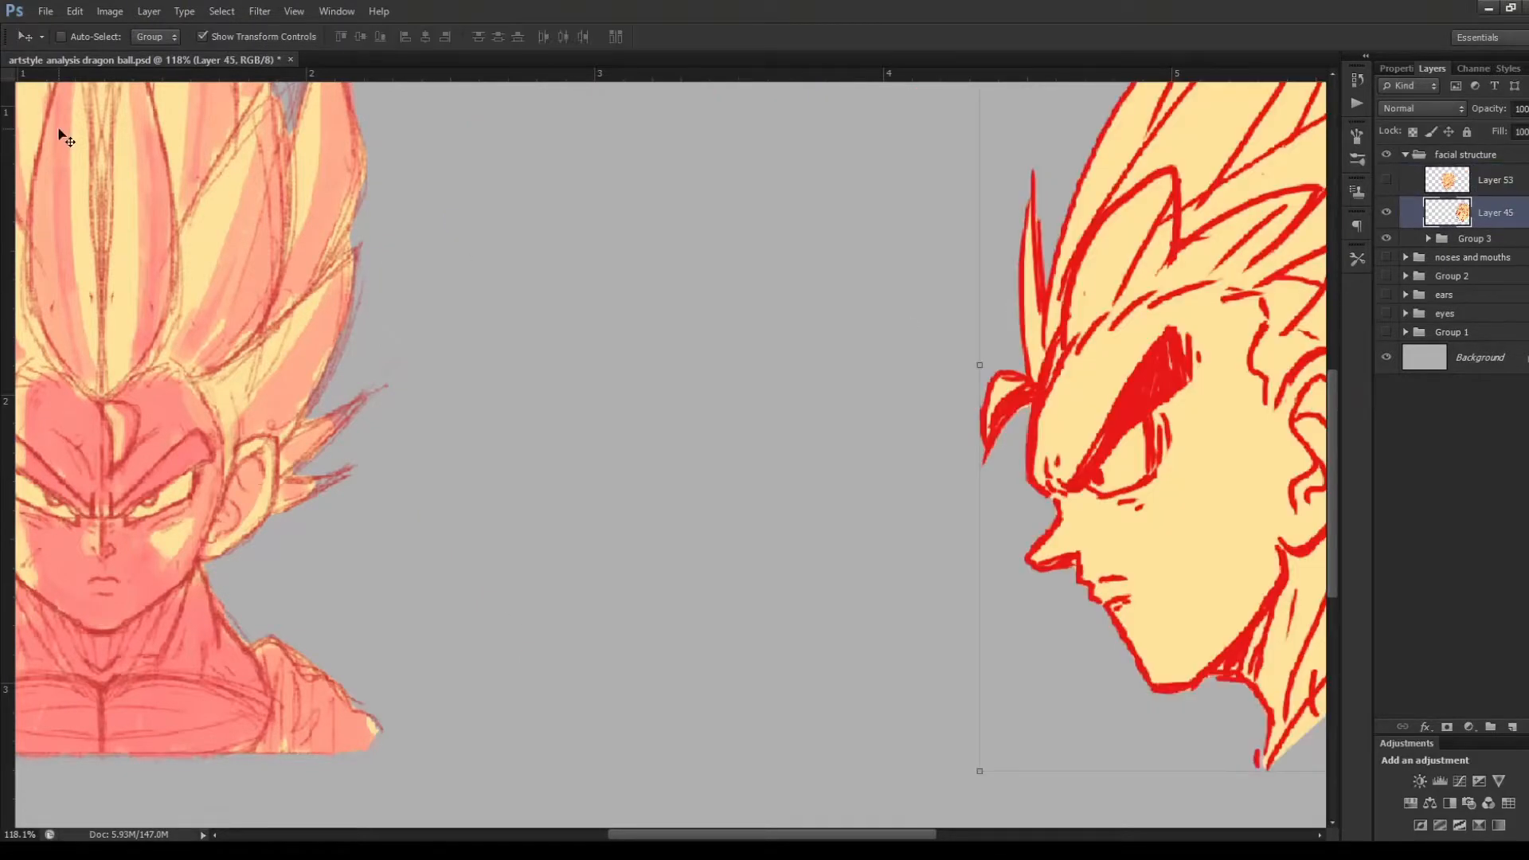
left_click_drag(1237, 575, 844, 595)
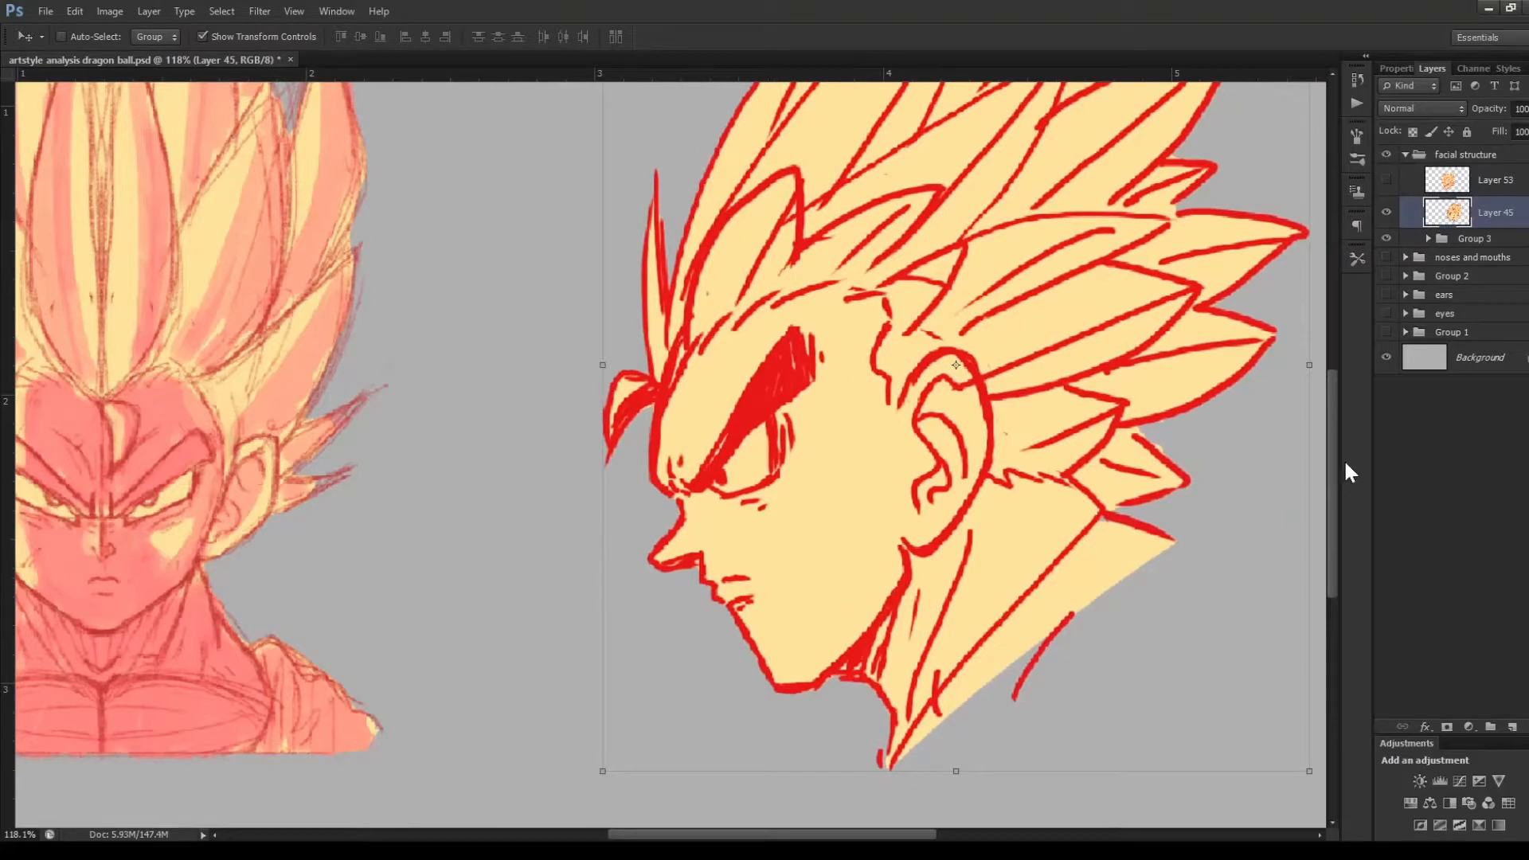
scroll(1340, 456, "up", 2)
left_click_drag(1335, 448, 1337, 426)
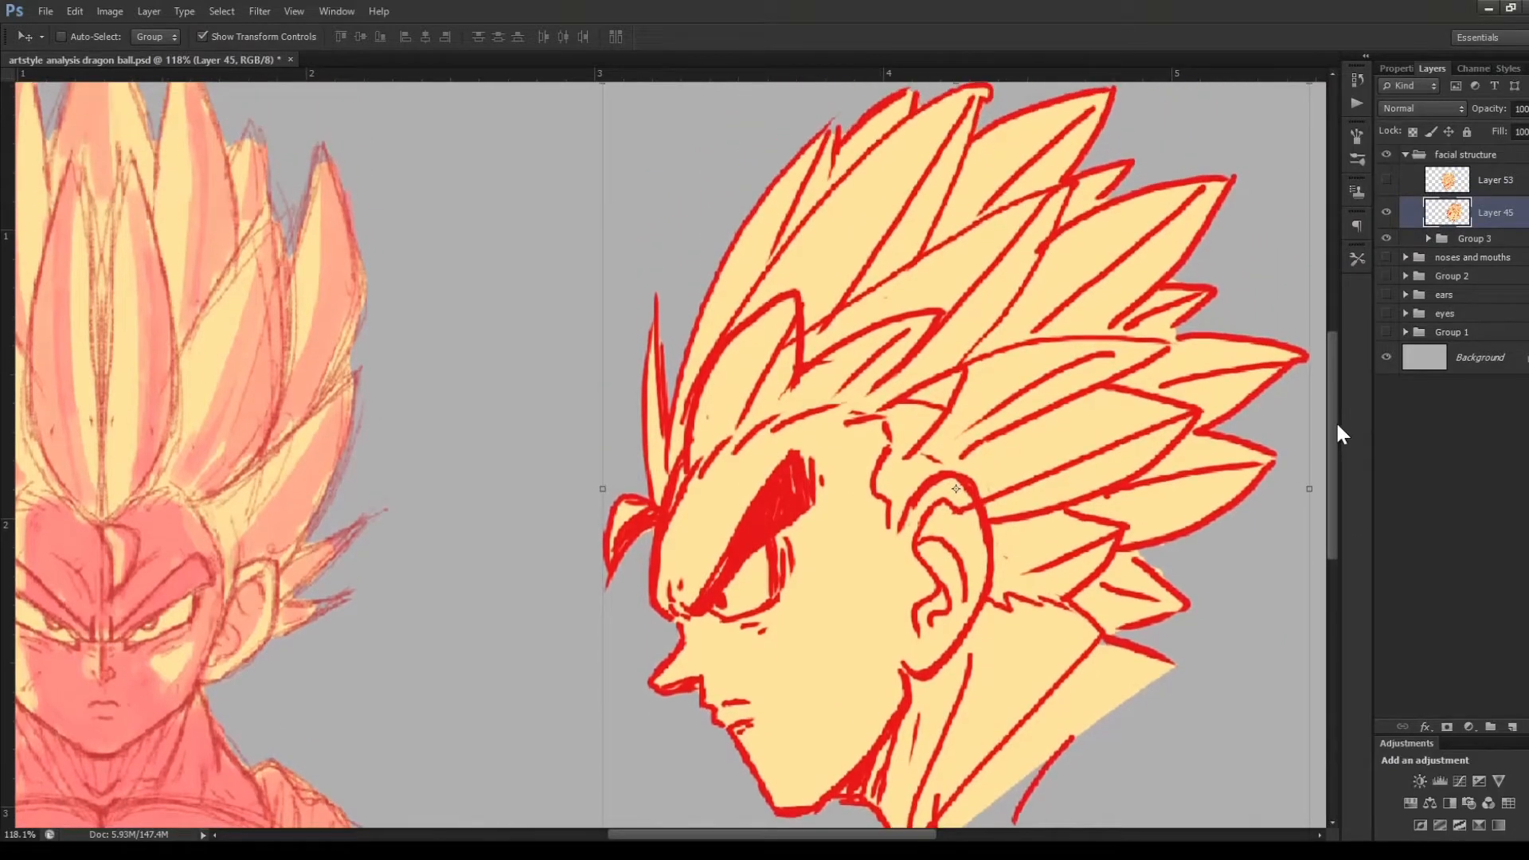
Lower the opacity of Layer 45 to 25% and add a new layer at the top of the facial structure group
key("b")
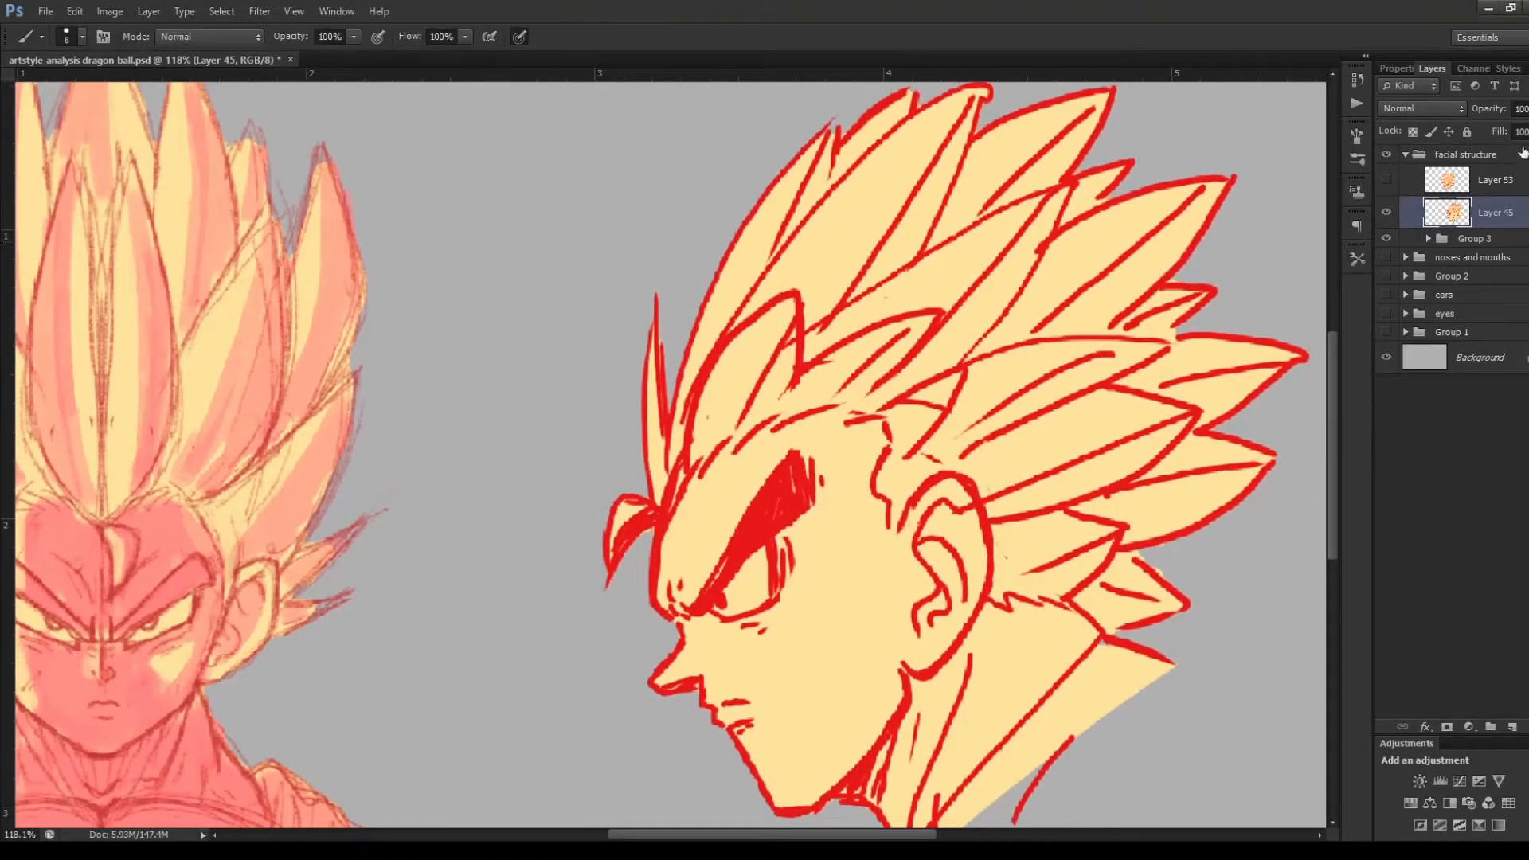
left_click_drag(1528, 134, 1496, 137)
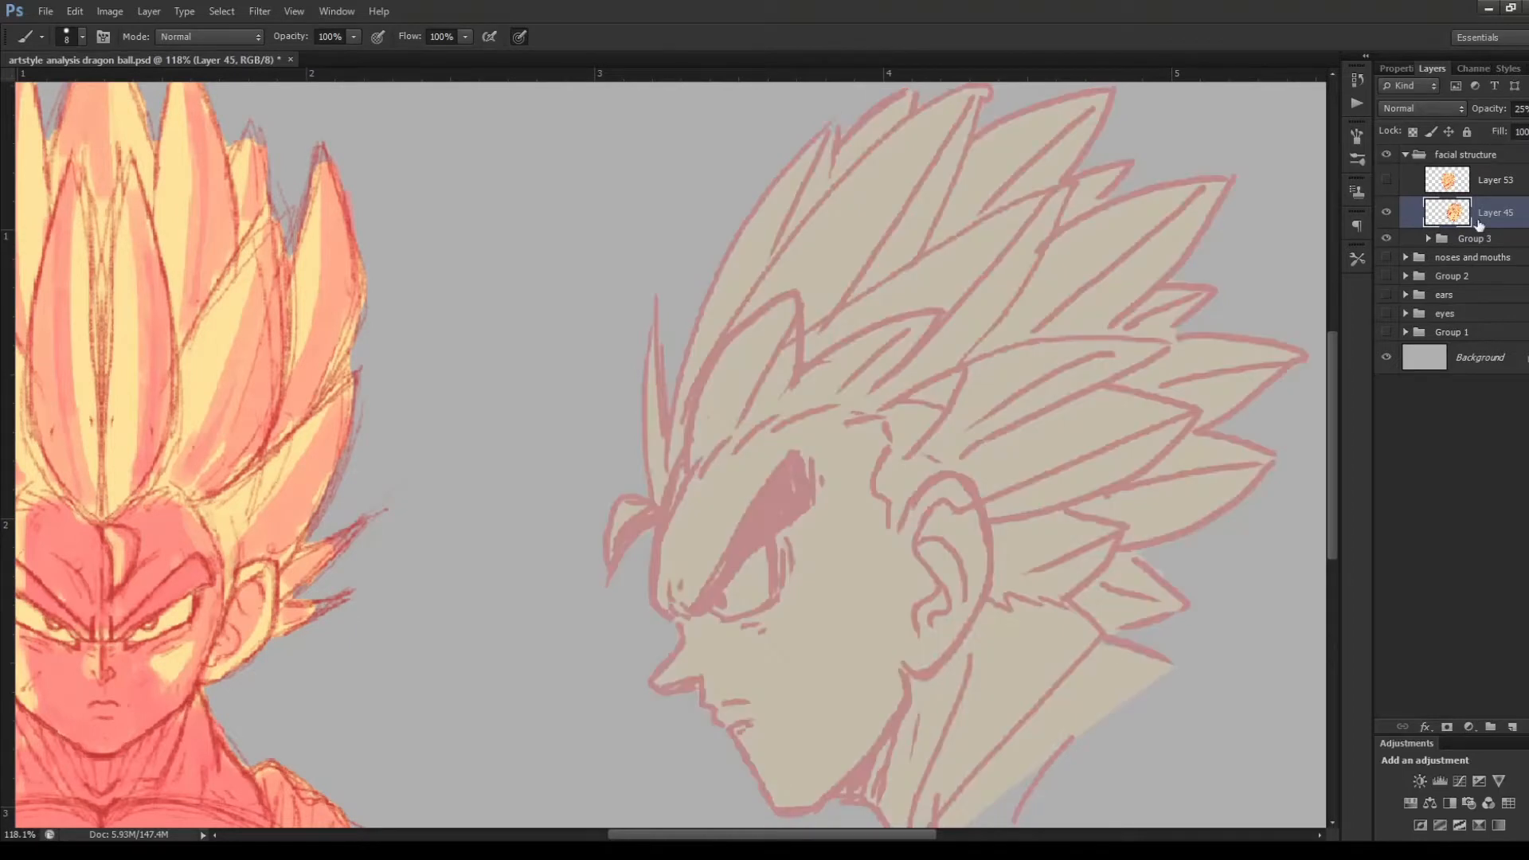
left_click(1483, 185)
left_click(1512, 727)
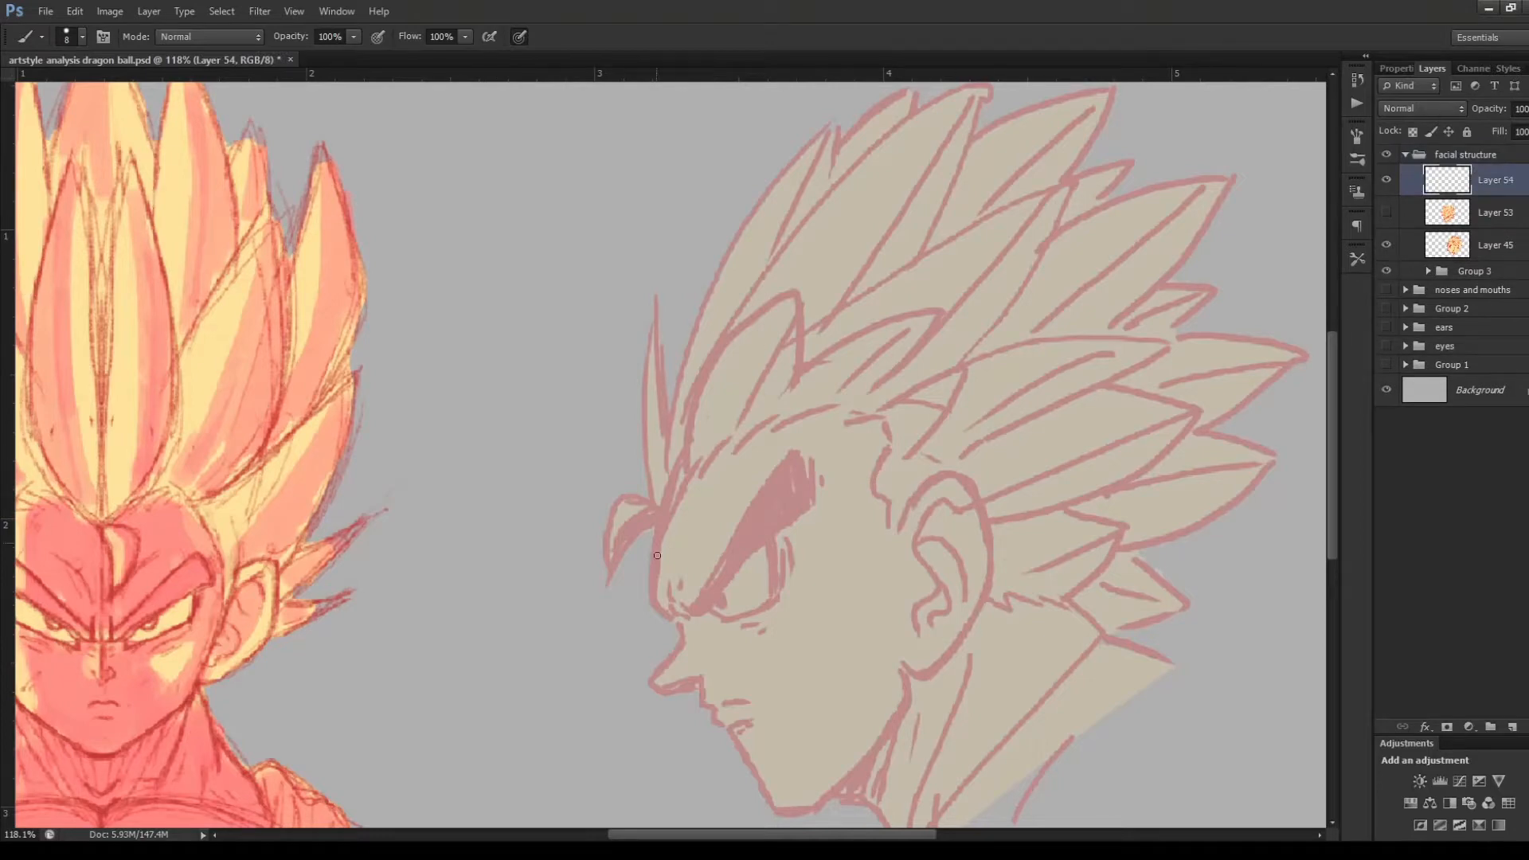
Sketch the cranium circle over the faded profile head, and trace the forehead, brow, nose and jaw contour with straight strokes
mouse_move(657, 555)
left_mouse_down()
mouse_move(683, 416)
mouse_move(966, 381)
mouse_move(844, 635)
mouse_move(945, 407)
mouse_move(952, 498)
mouse_move(692, 446)
left_mouse_up()
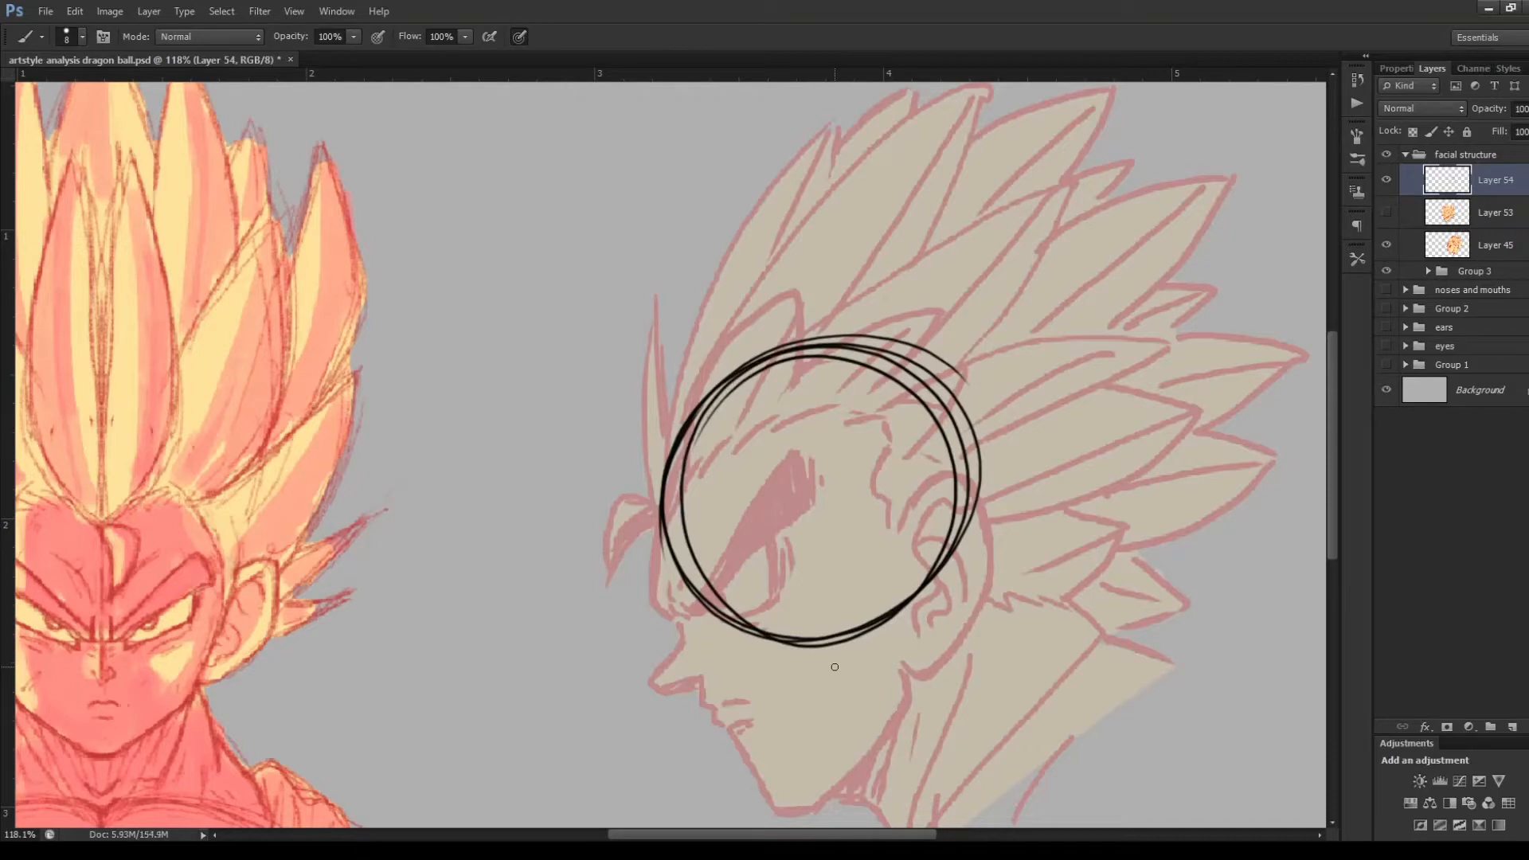
mouse_move(682, 443)
left_mouse_down()
mouse_move(661, 612)
mouse_move(675, 463)
mouse_move(659, 594)
mouse_move(686, 628)
left_mouse_up()
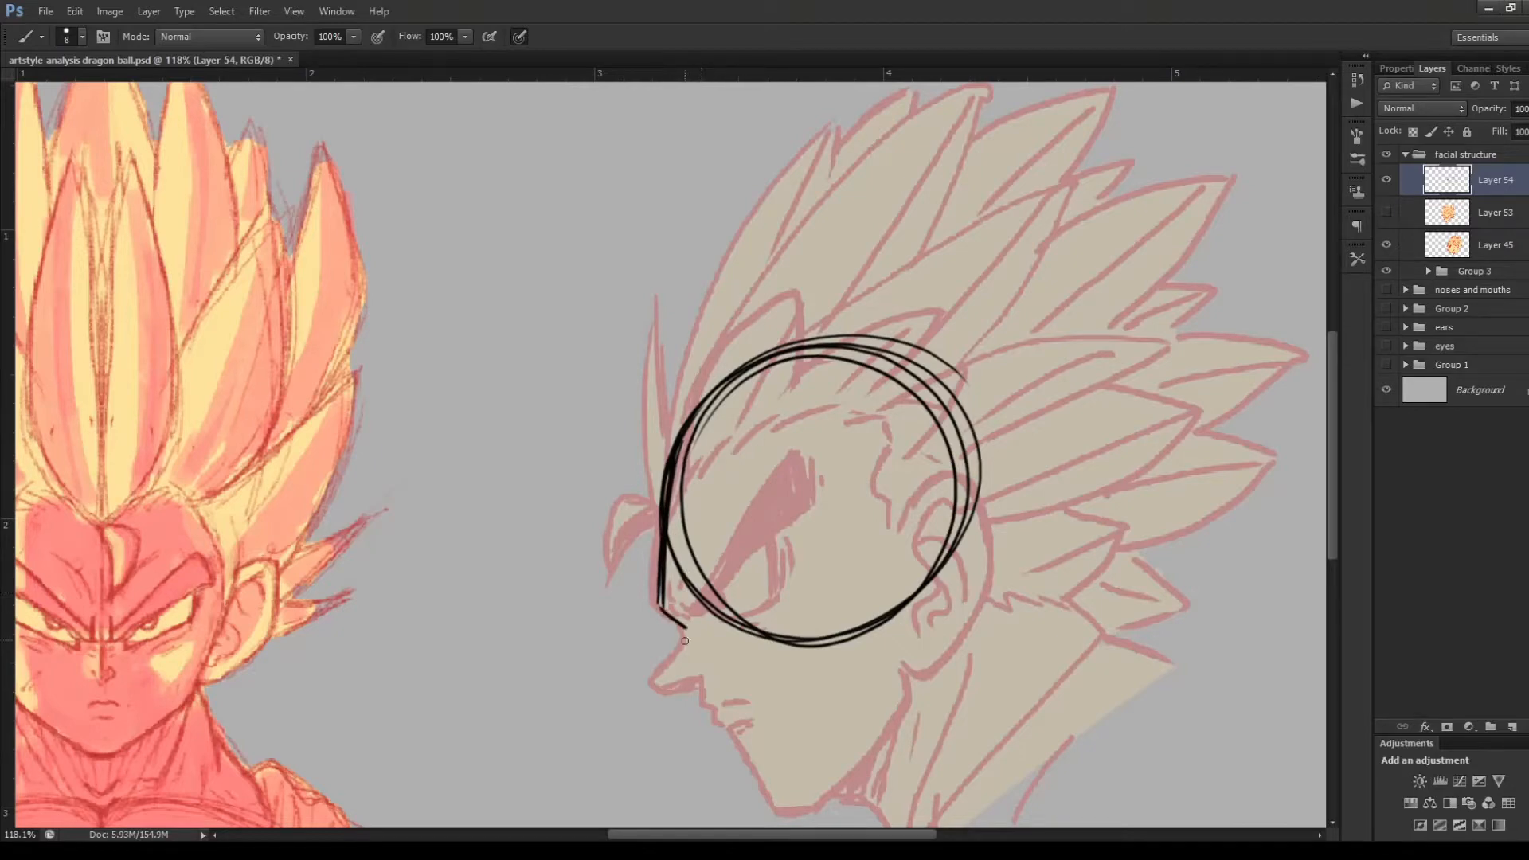
mouse_move(687, 629)
left_mouse_down()
mouse_move(669, 656)
mouse_move(746, 589)
mouse_move(669, 687)
mouse_move(698, 686)
mouse_move(778, 807)
mouse_move(825, 802)
mouse_move(906, 671)
mouse_move(914, 689)
mouse_move(963, 502)
mouse_move(978, 590)
left_mouse_up()
Draw the ear as a tilted oval overlapping the back of the cranium circle, and add the slanted eye line and mouth marks
mouse_move(952, 500)
left_mouse_down()
mouse_move(868, 599)
mouse_move(905, 663)
left_mouse_up()
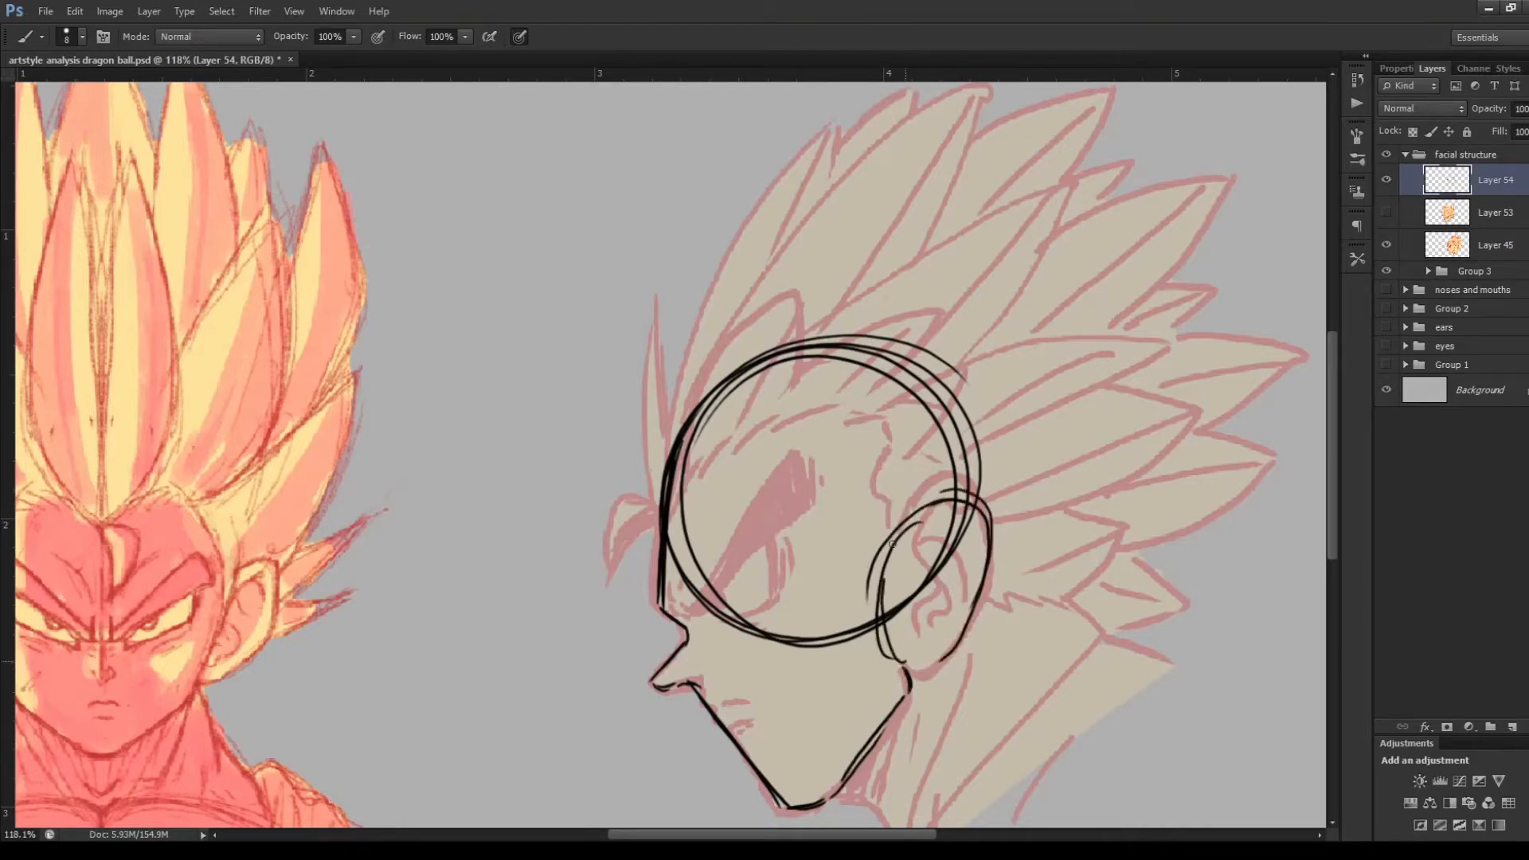
mouse_move(892, 543)
left_mouse_down()
mouse_move(953, 650)
mouse_move(918, 660)
left_mouse_up()
mouse_move(993, 551)
left_mouse_down()
mouse_move(925, 511)
mouse_move(902, 644)
left_mouse_up()
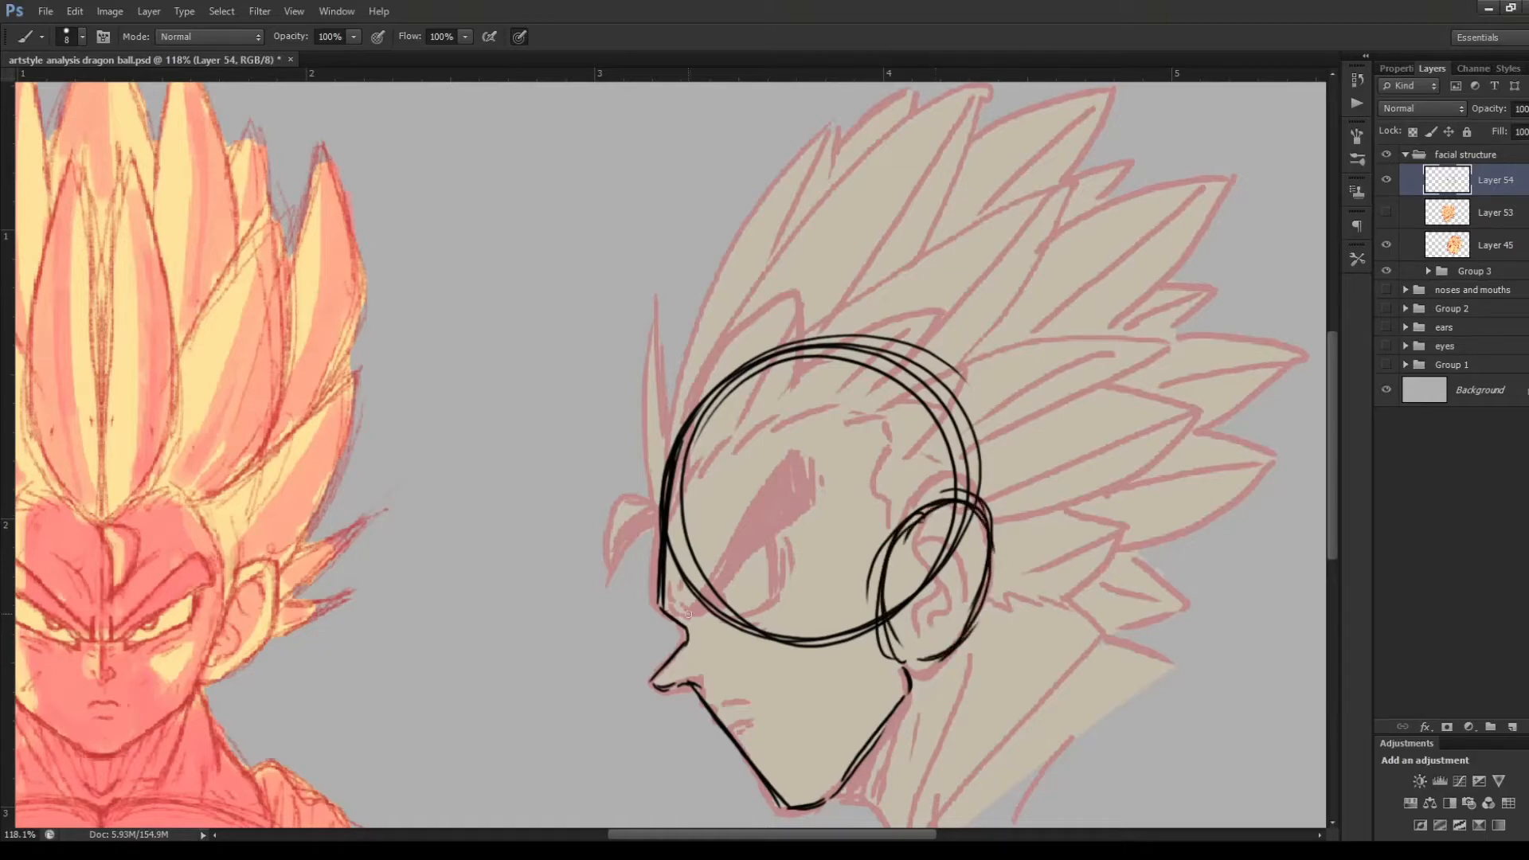
mouse_move(688, 614)
left_mouse_down()
mouse_move(858, 534)
mouse_move(791, 564)
left_mouse_up()
mouse_move(709, 702)
left_mouse_down()
mouse_move(725, 696)
mouse_move(721, 711)
left_mouse_up()
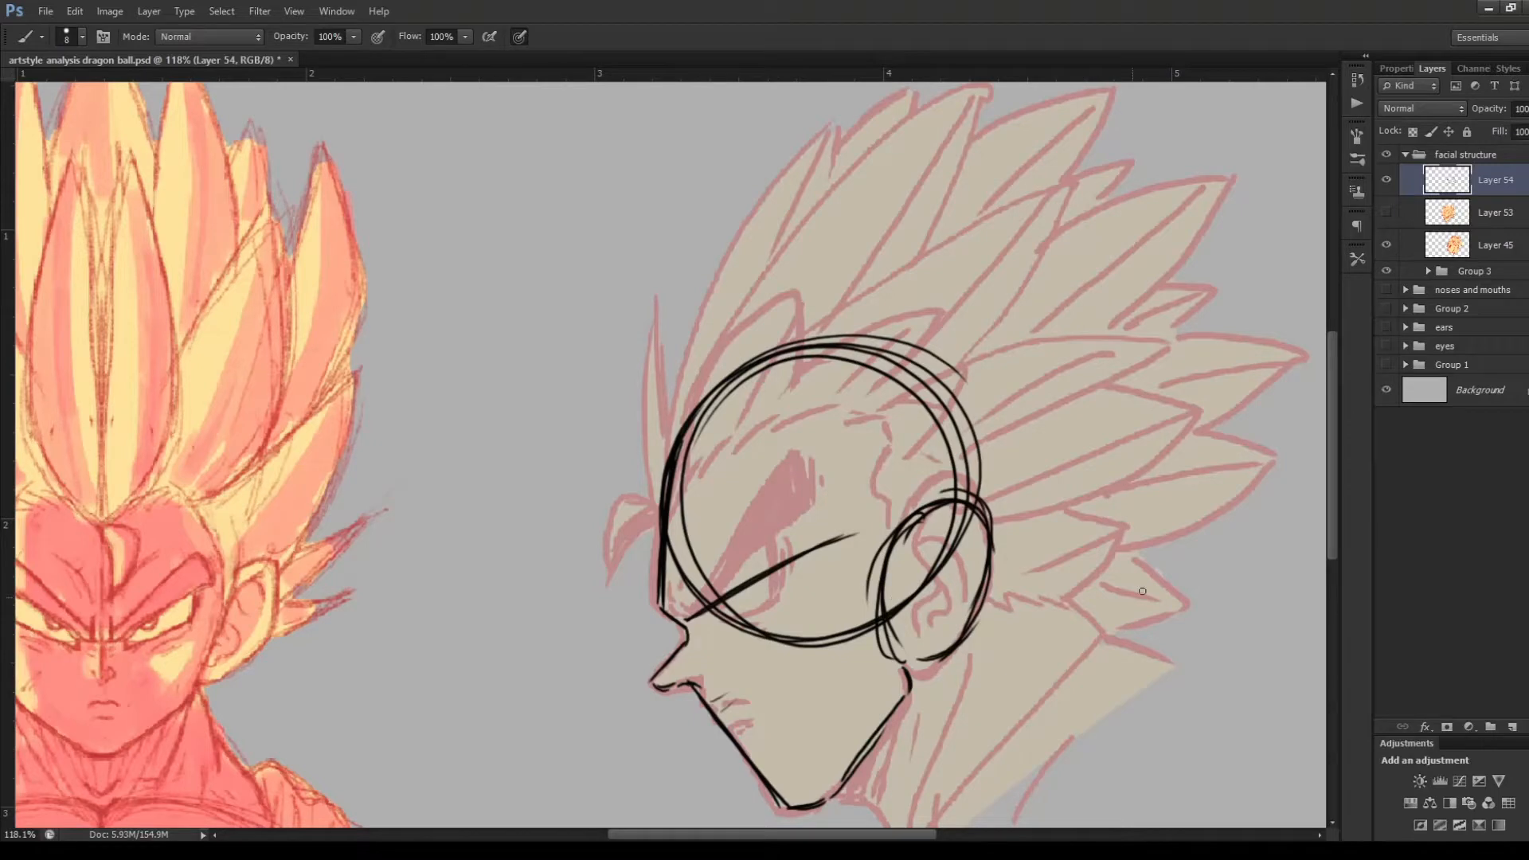
Hide Layer 45 and move the profile construction sketch left to free space beside it
scroll(1123, 595, "down", 3)
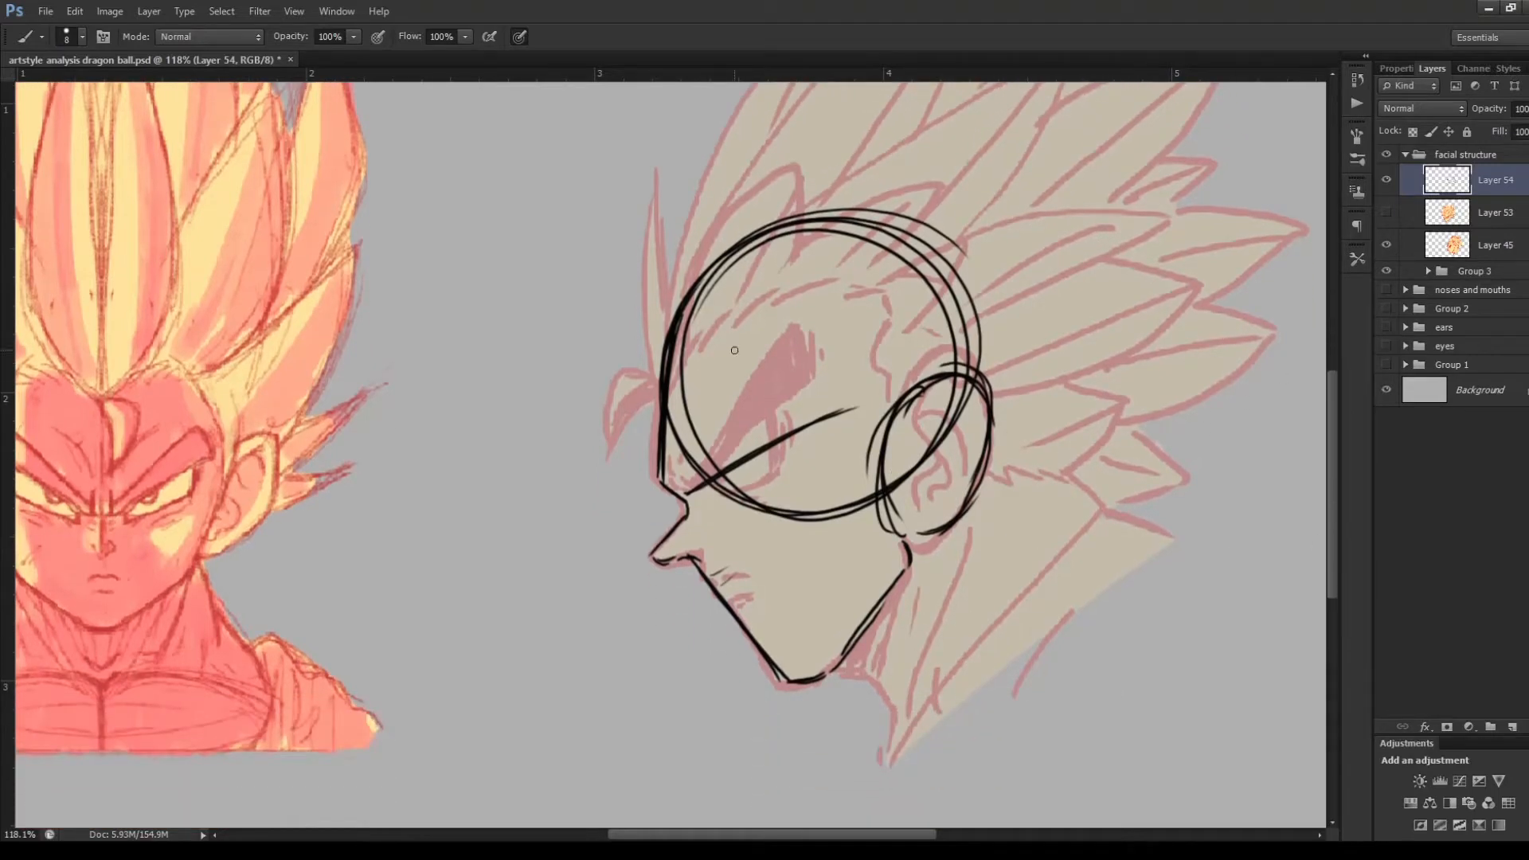
left_click(1390, 248)
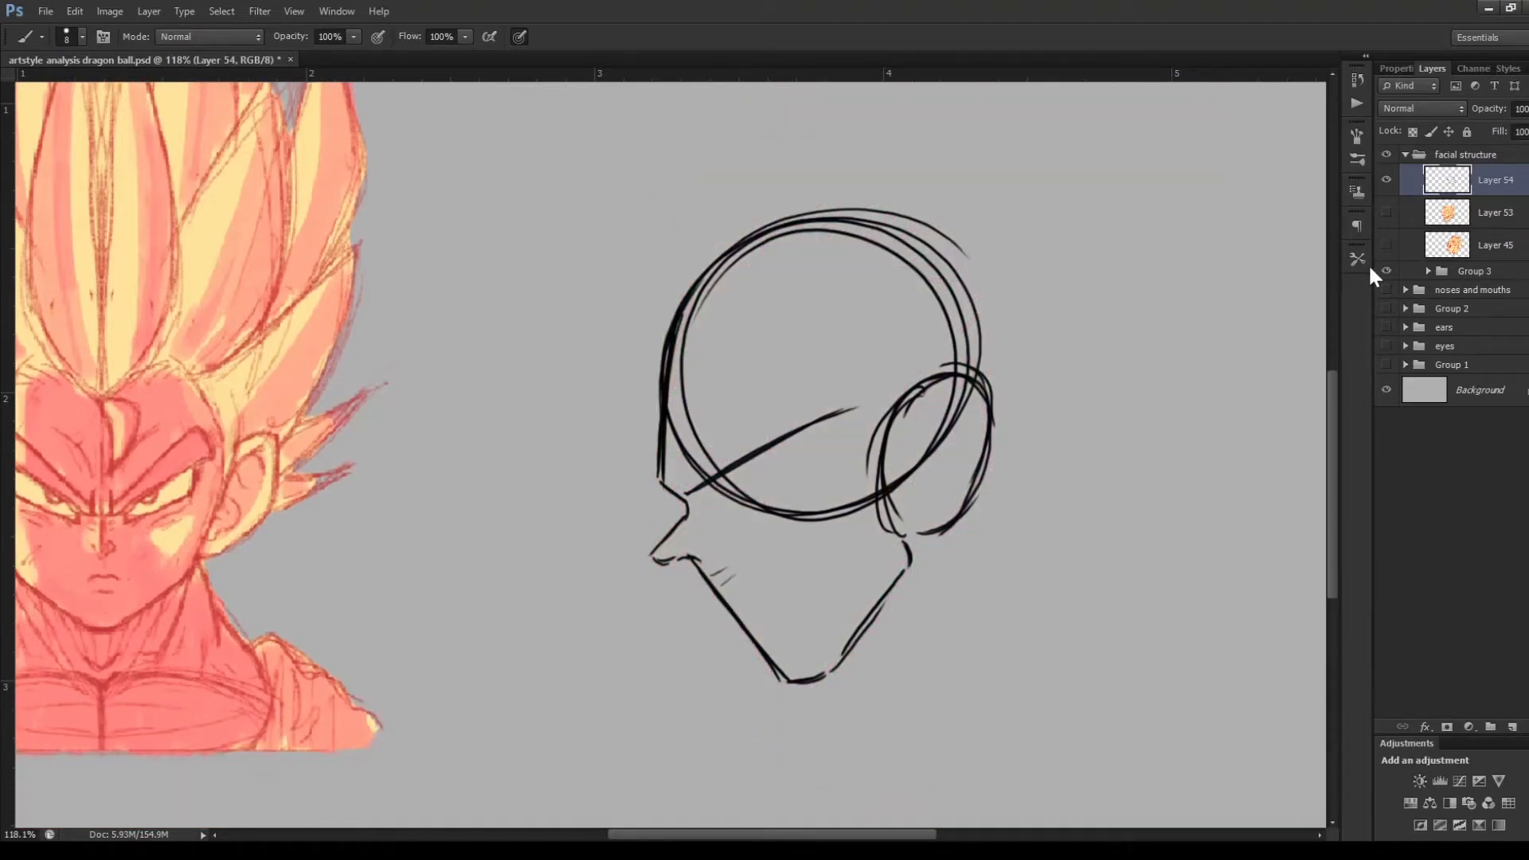
key("v")
left_click_drag(868, 442, 728, 437)
On a new layer, sketch a second profile beside the first, with a cranium circle, brow, nose, lips and front of the chin
left_click(1512, 727)
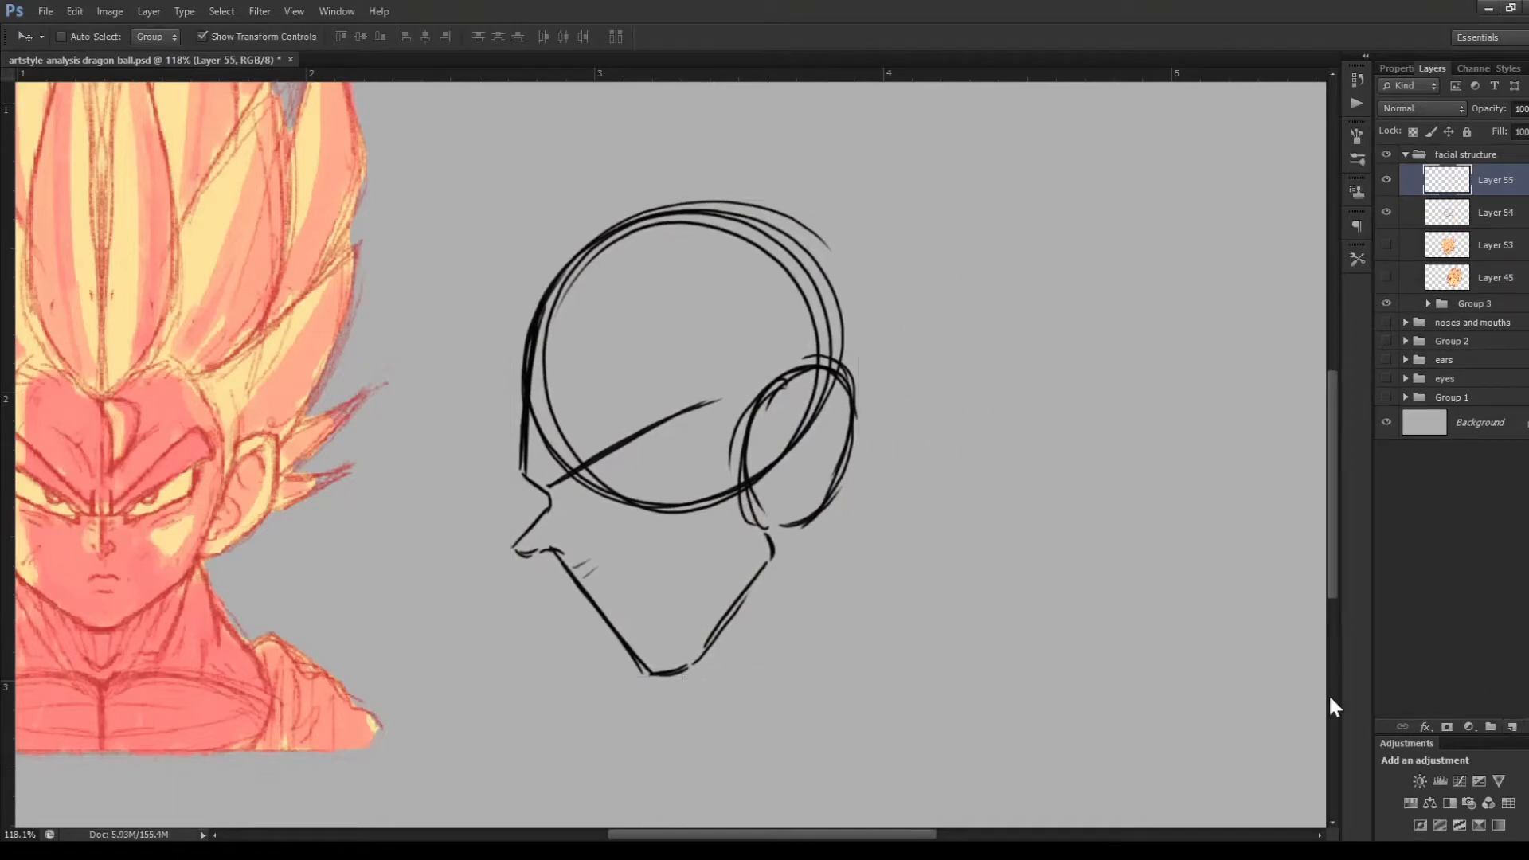
key("b")
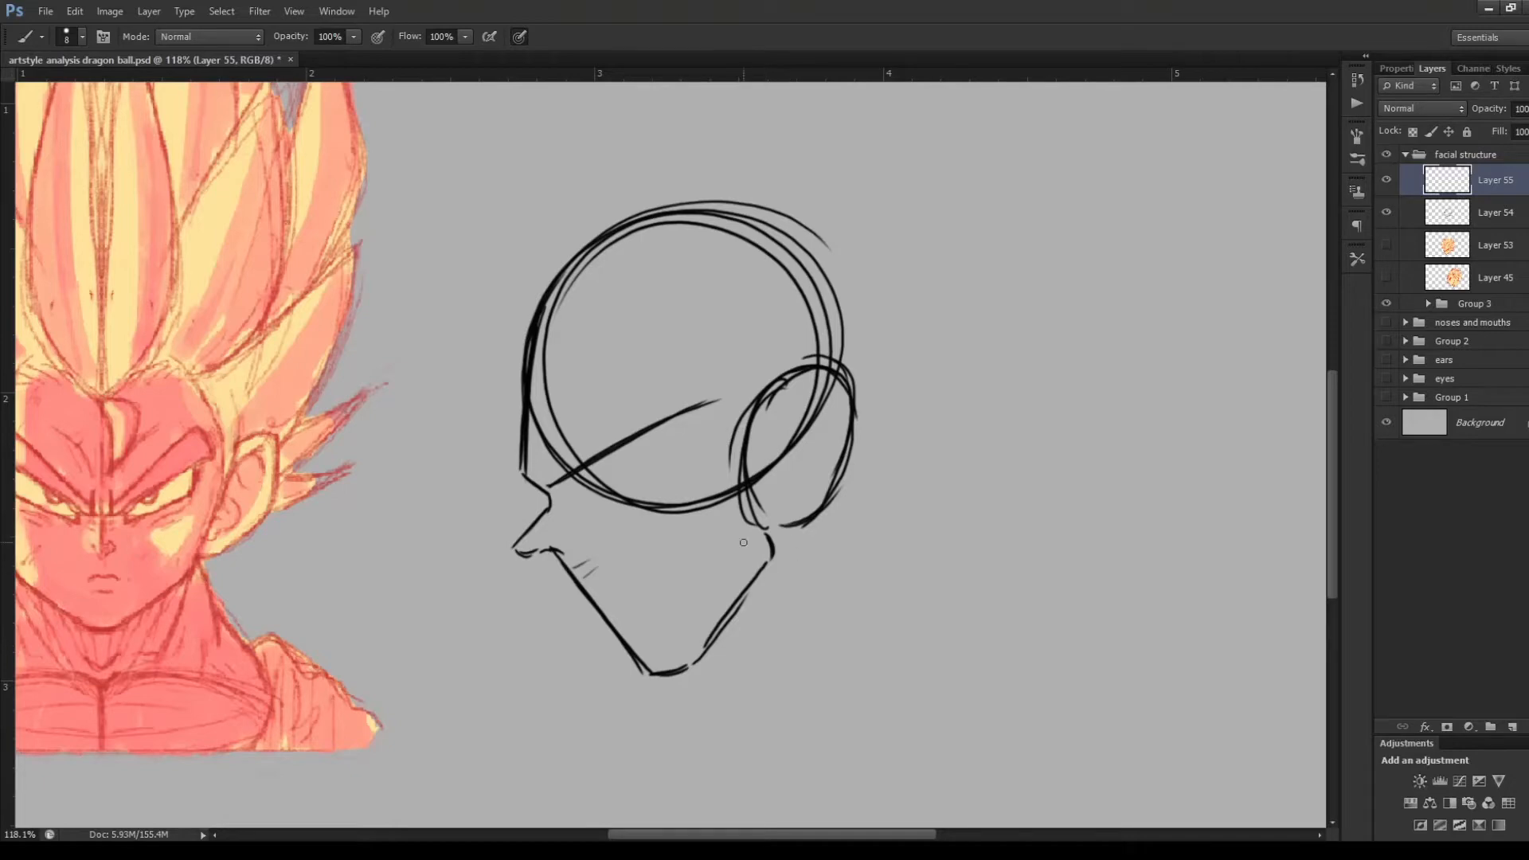
mouse_move(743, 543)
left_mouse_down()
mouse_move(777, 583)
mouse_move(813, 525)
left_mouse_up()
key("ctrl+z")
left_click_drag(953, 405, 956, 478)
mouse_move(1166, 300)
left_mouse_down()
mouse_move(1079, 530)
mouse_move(979, 411)
left_mouse_up()
mouse_move(1233, 376)
left_mouse_down()
mouse_move(1024, 315)
mouse_move(988, 383)
mouse_move(962, 513)
mouse_move(997, 538)
mouse_move(948, 576)
mouse_move(949, 596)
mouse_move(1013, 603)
mouse_move(1080, 750)
left_mouse_up()
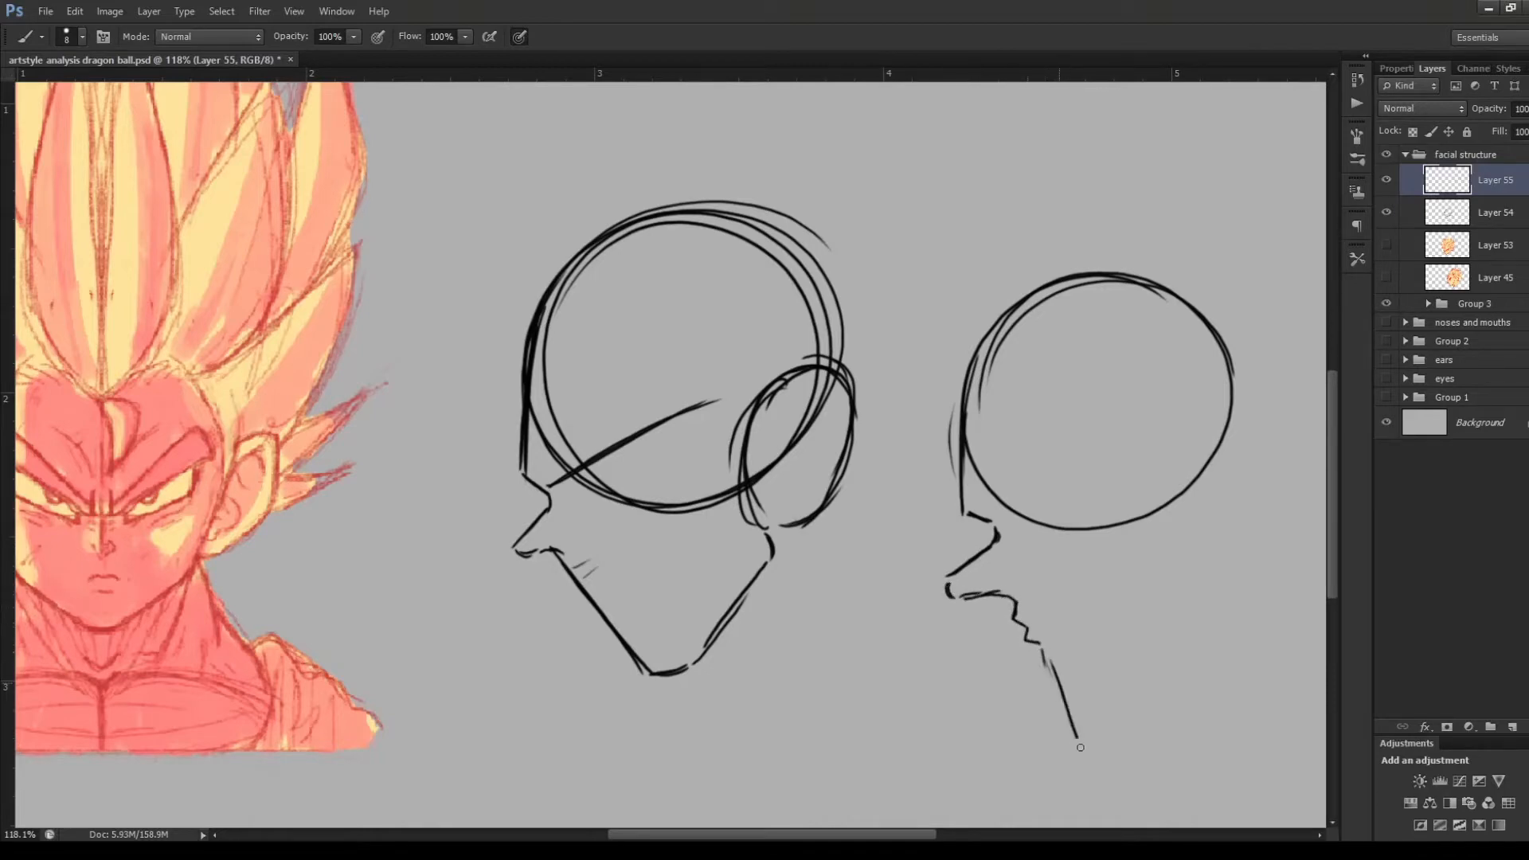
mouse_move(1042, 652)
left_mouse_down()
mouse_move(1073, 727)
mouse_move(1050, 629)
left_mouse_up()
Add the jaw line and a large ear oval to the second profile, and reinforce the arc over its cranium
mouse_move(1105, 748)
left_mouse_down()
mouse_move(1089, 753)
mouse_move(1185, 692)
mouse_move(1245, 605)
left_mouse_up()
left_click_drag(1192, 677, 1289, 466)
left_click_drag(1170, 395, 1183, 377)
mouse_move(1195, 376)
left_mouse_down()
mouse_move(1221, 370)
mouse_move(1275, 519)
mouse_move(1226, 382)
left_mouse_up()
left_click_drag(1177, 434, 1207, 521)
left_click_drag(1177, 384, 1155, 474)
left_click_drag(999, 331, 1229, 313)
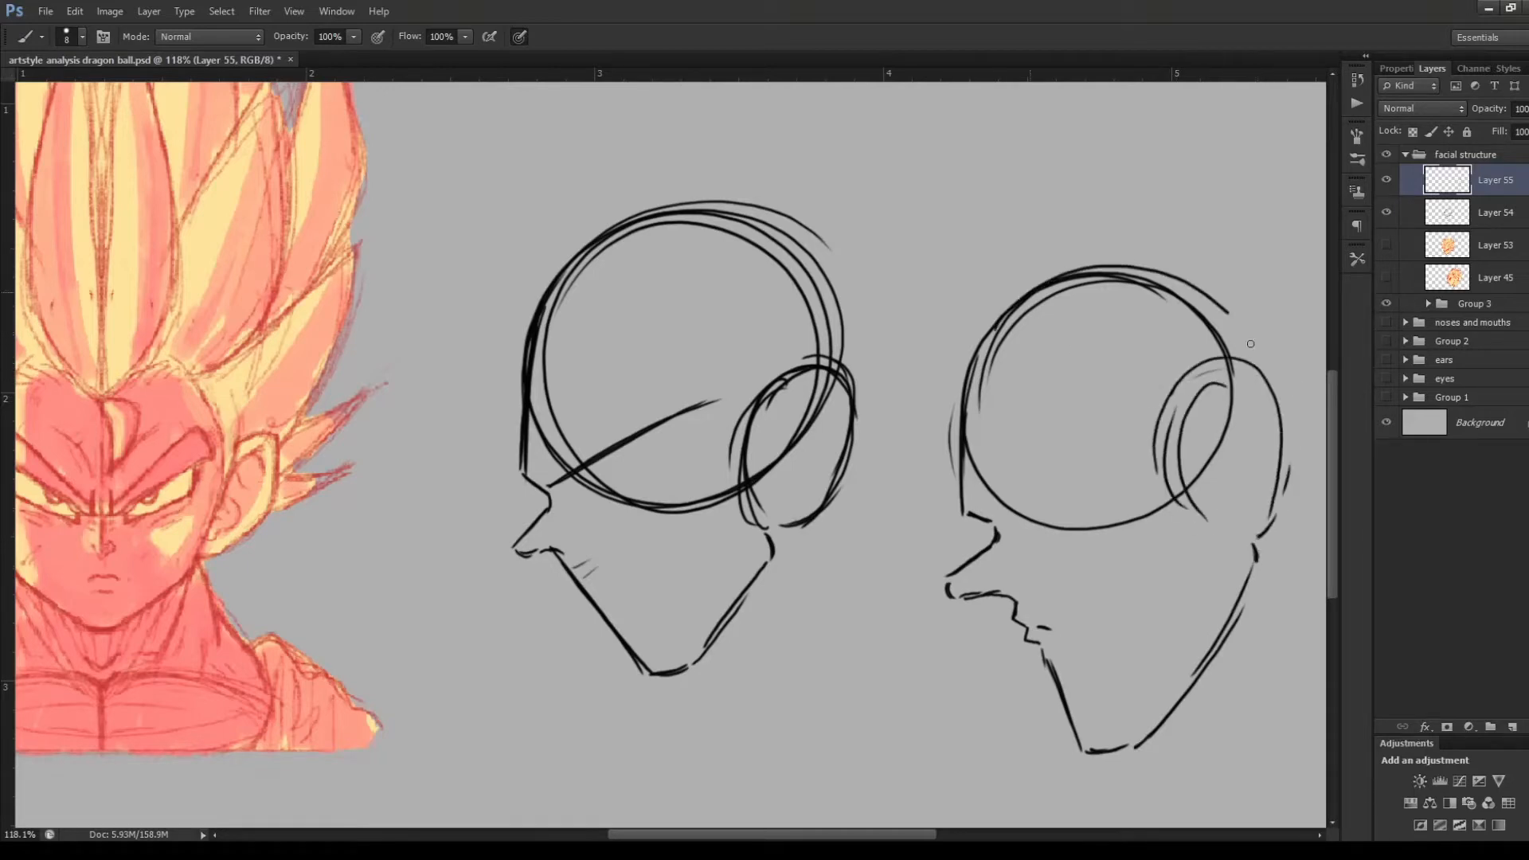
mouse_move(1257, 370)
left_mouse_down()
mouse_move(1143, 259)
mouse_move(966, 413)
left_mouse_up()
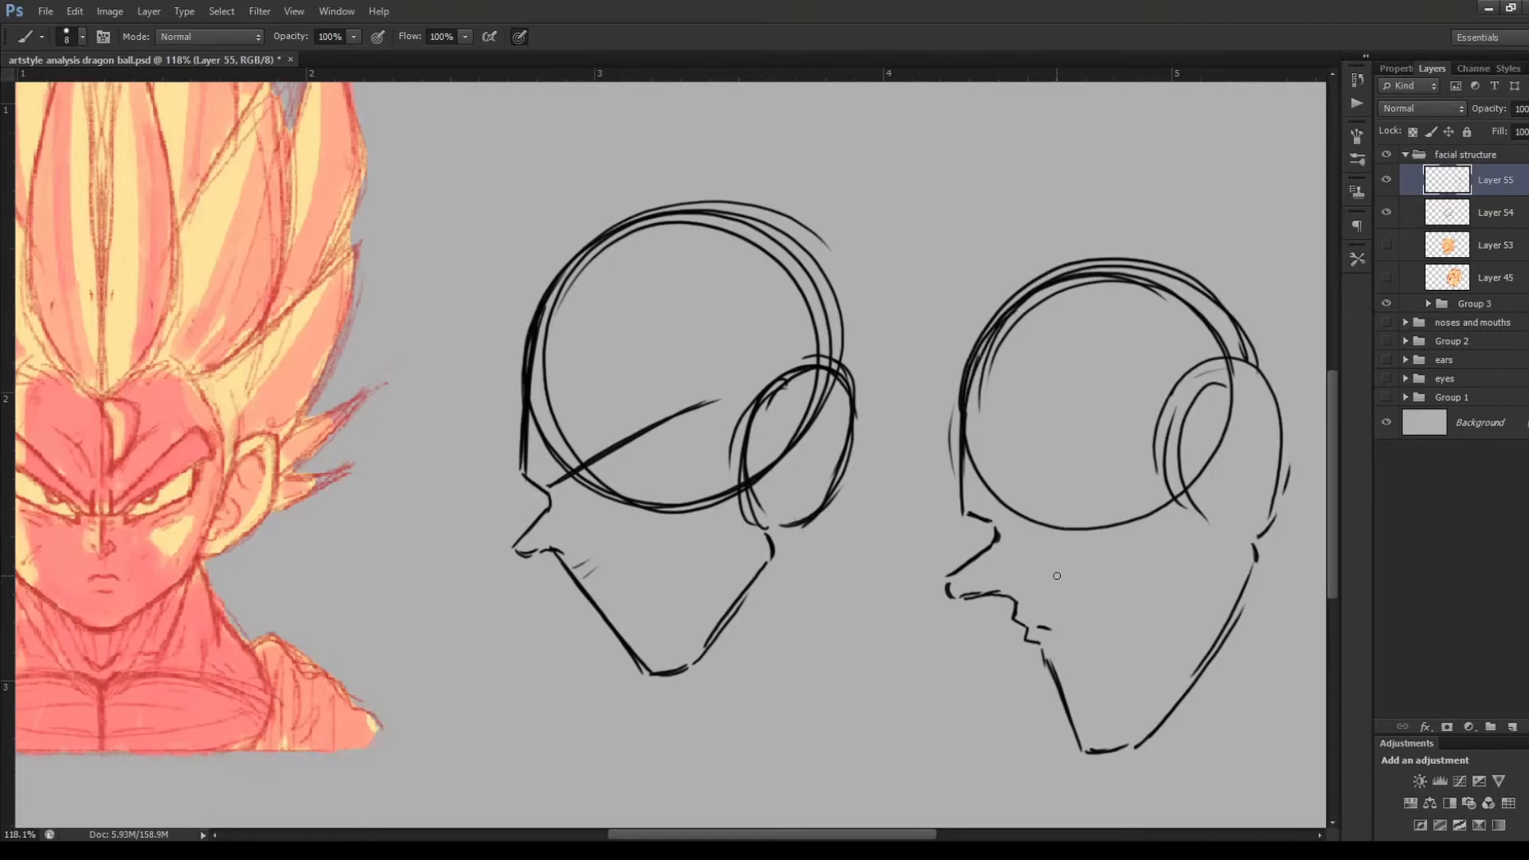
Delete both profile construction layers, and show Layer 45 and Layer 53 again
key("Delete")
key("Delete")
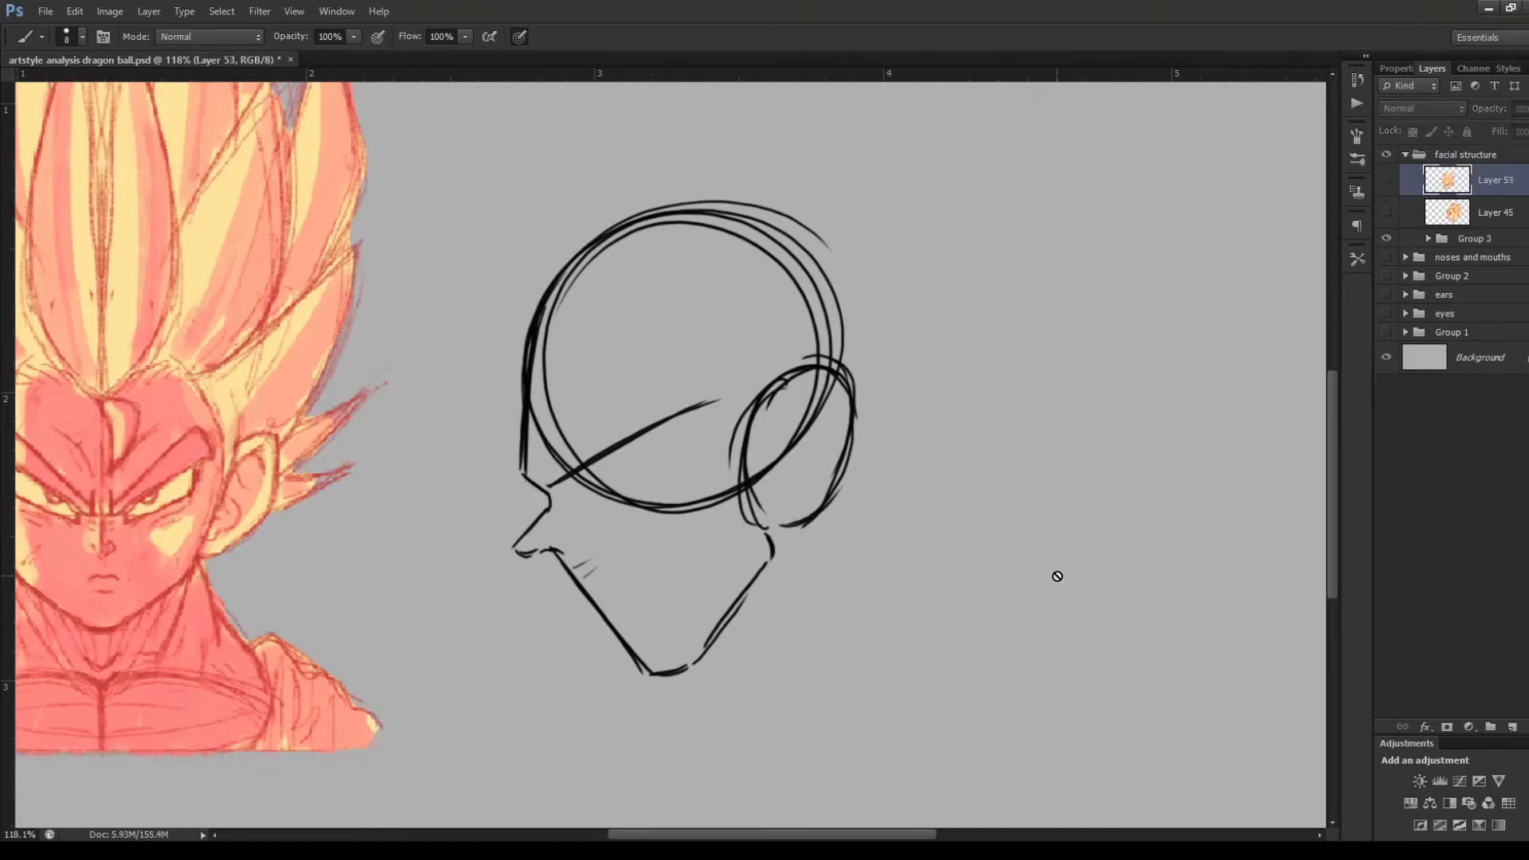
left_click(1387, 212)
left_click(1387, 180)
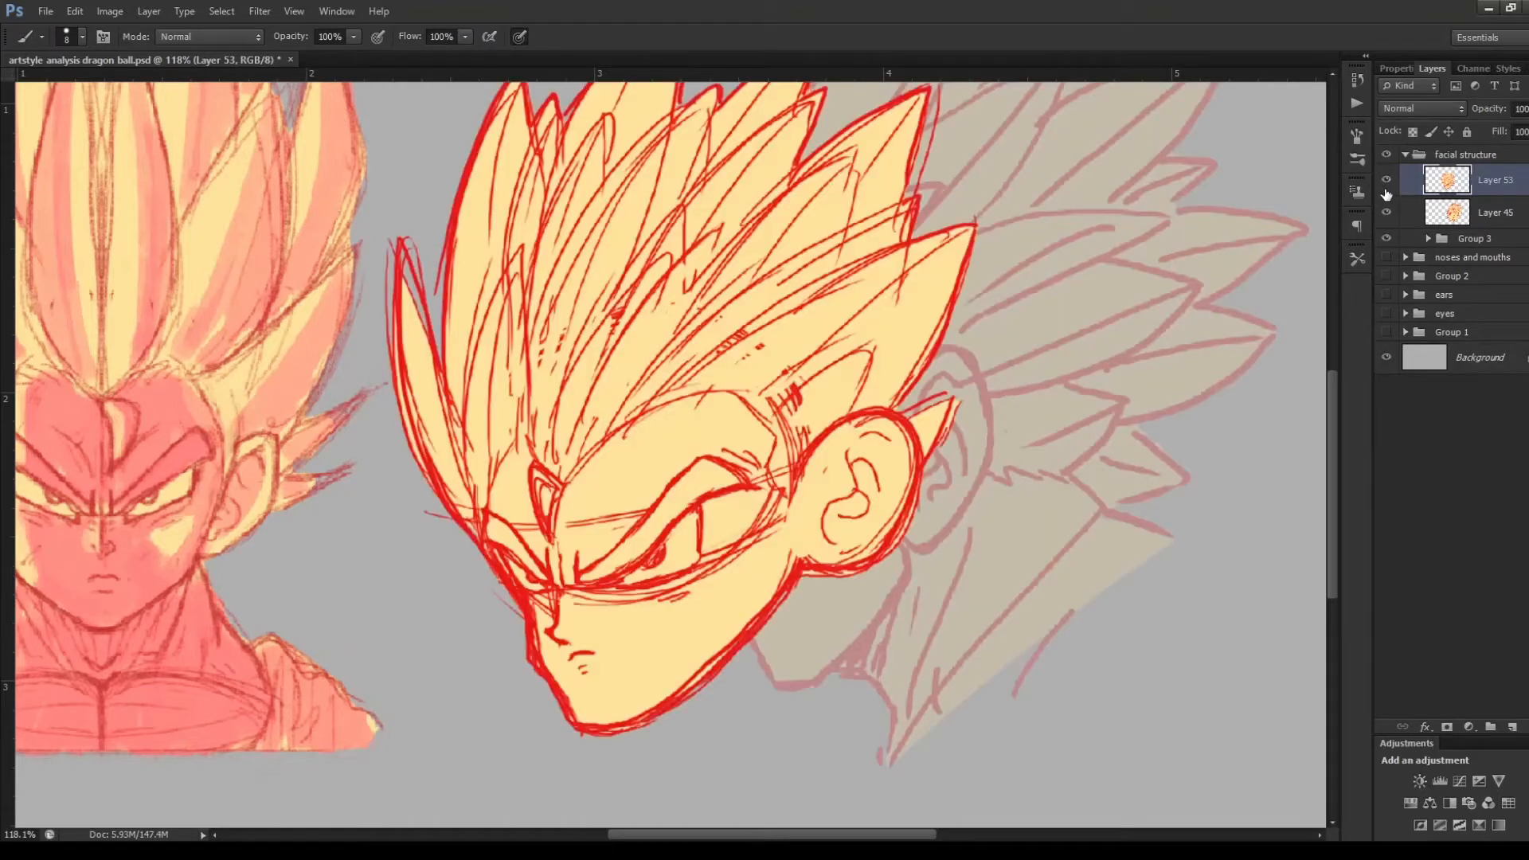
Shift the three-quarter head on Layer 53 slightly left, toward the front-view head
left_click(1442, 224)
scroll(802, 448, "down", 5)
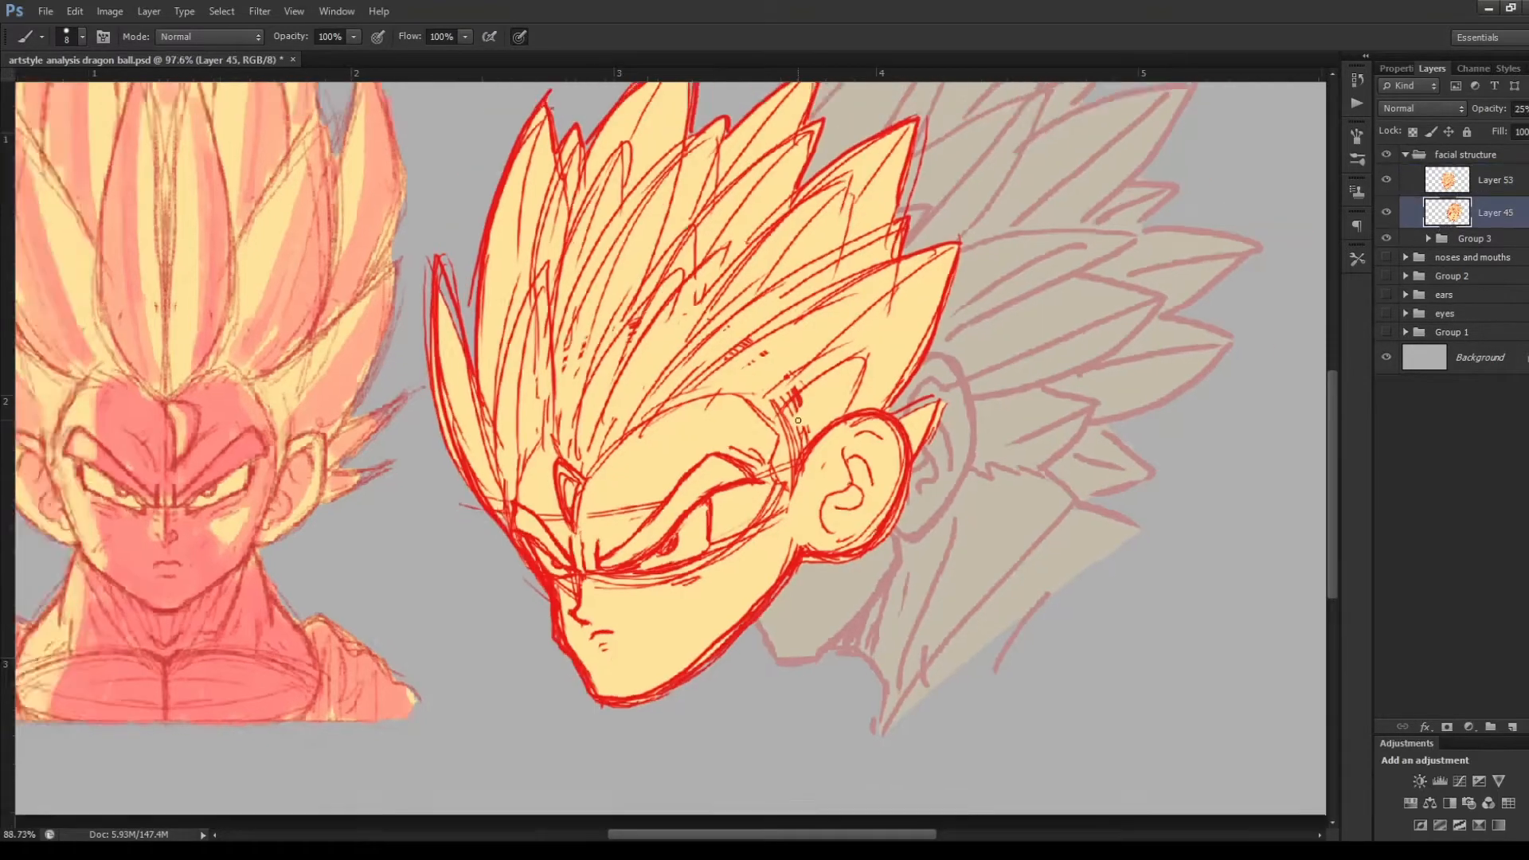
left_click(1448, 188)
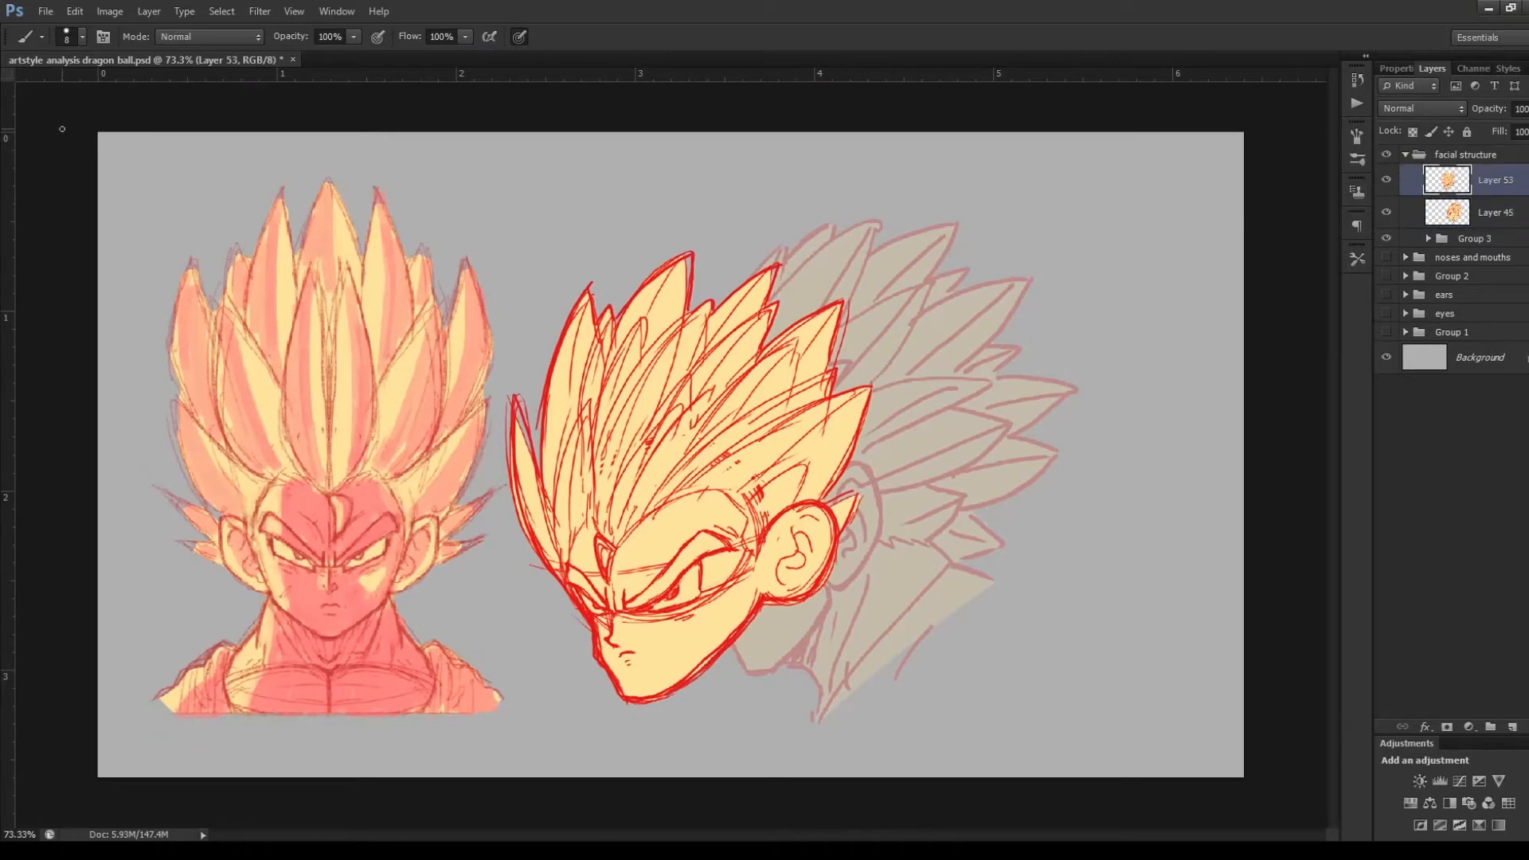
key("v")
left_click_drag(762, 495, 759, 493)
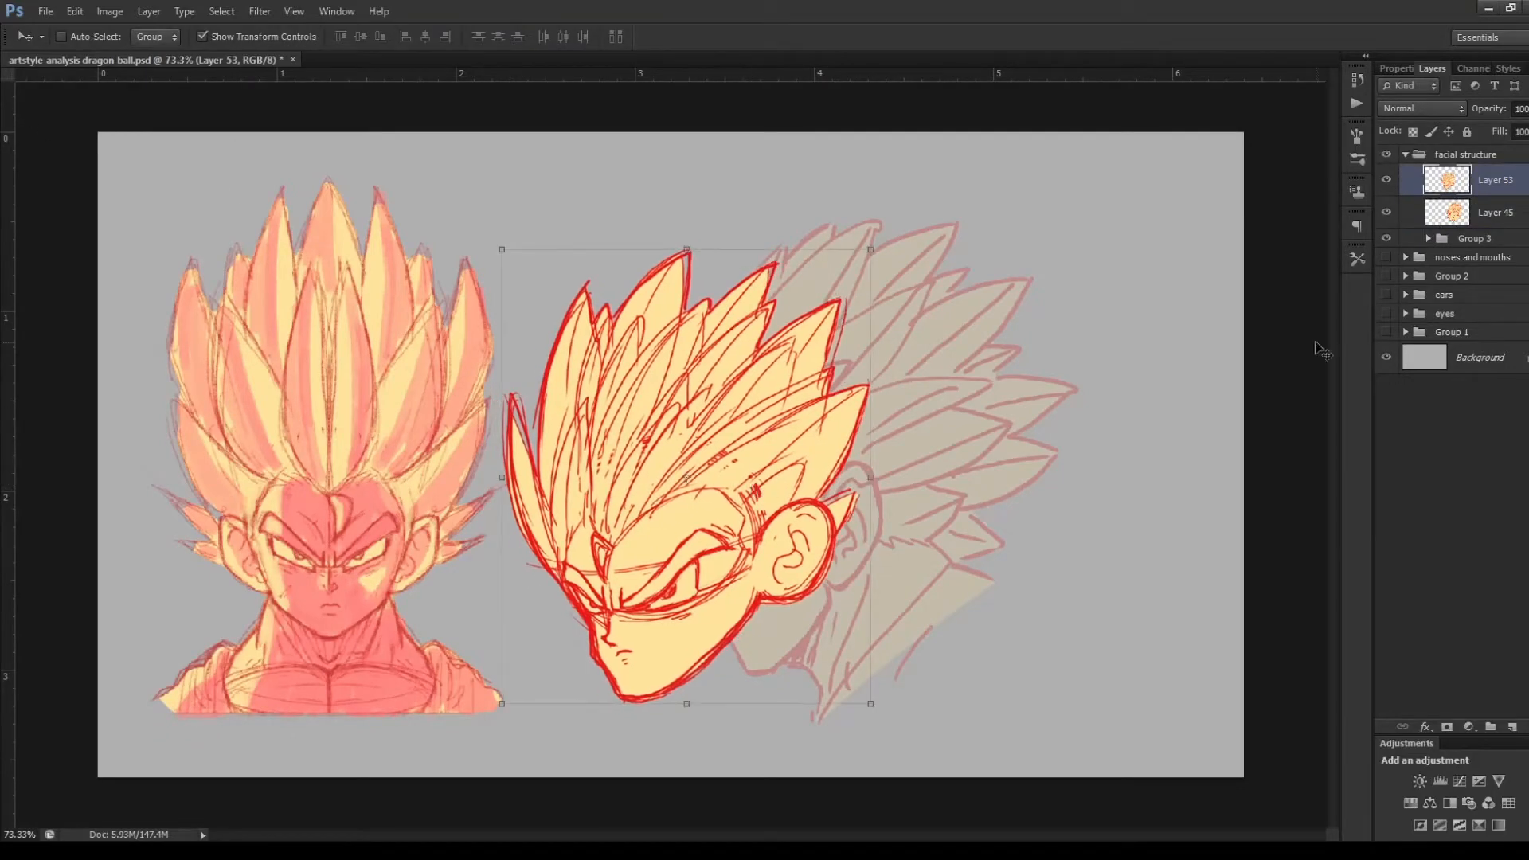
Move the profile head on Layer 45 to the right of the three-quarter head and set its opacity to 100%
left_click(1458, 208)
left_click_drag(994, 462, 1172, 444)
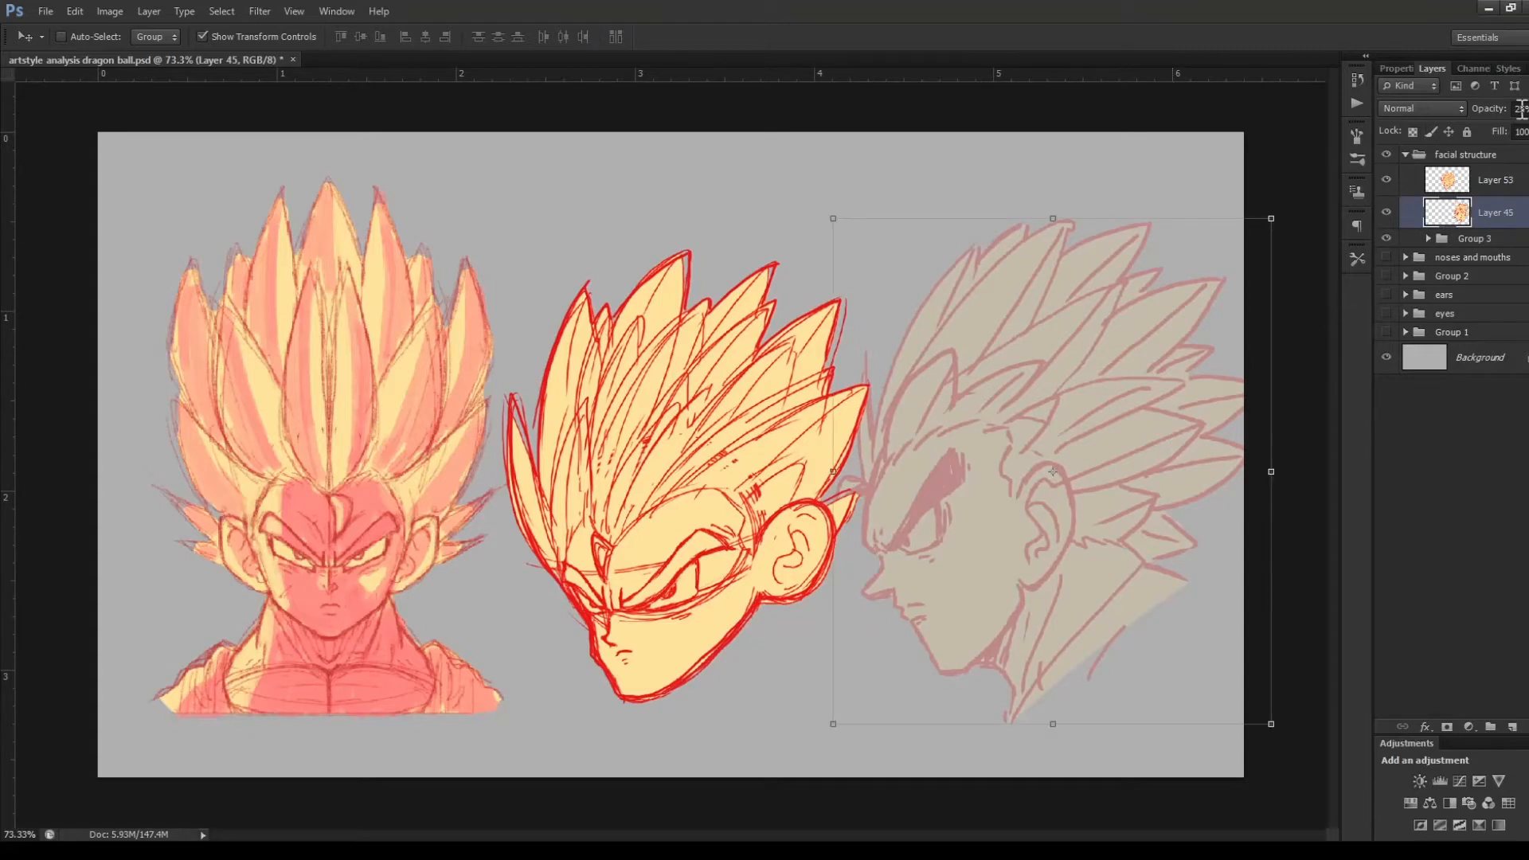
key("0")
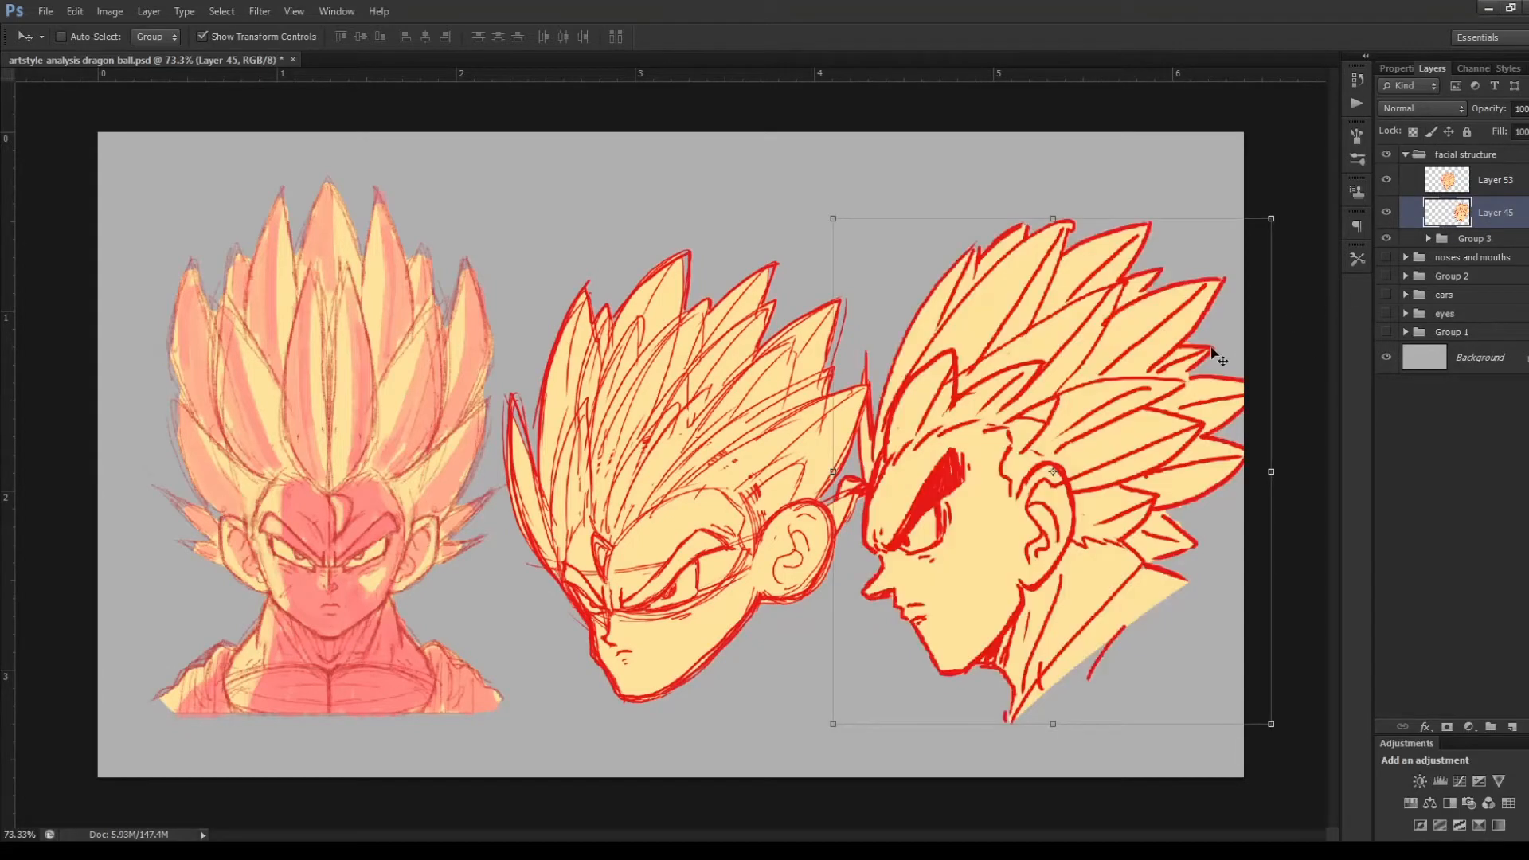
Examine the full-body character in Group 2, including the pose, clothing and fists, beside the gray three-quarter head sketch
scroll(930, 564, "up", 1)
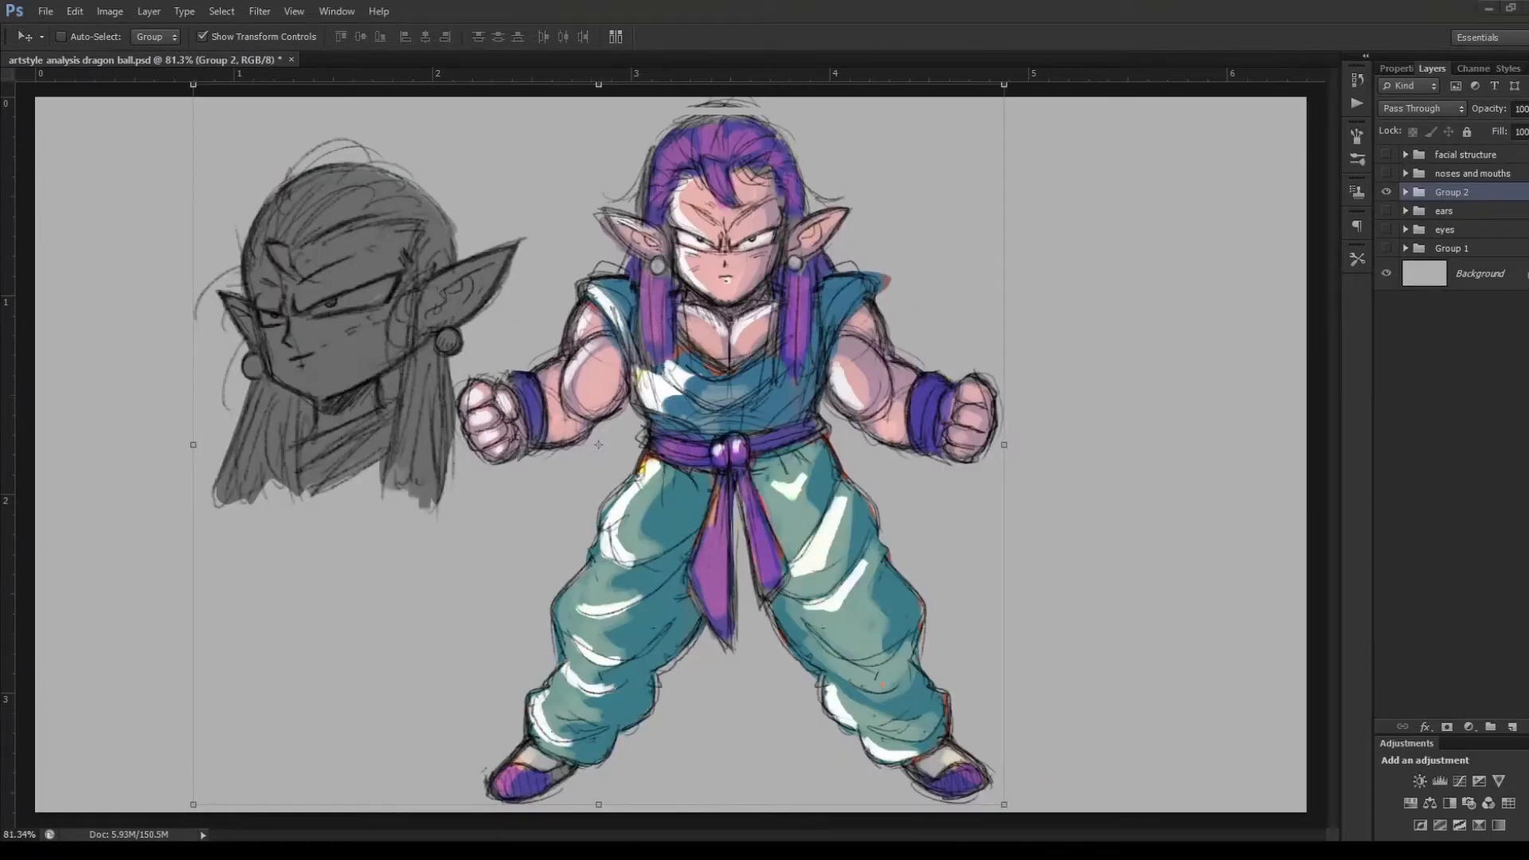
left_click(1171, 113)
scroll(800, 290, "up", 1)
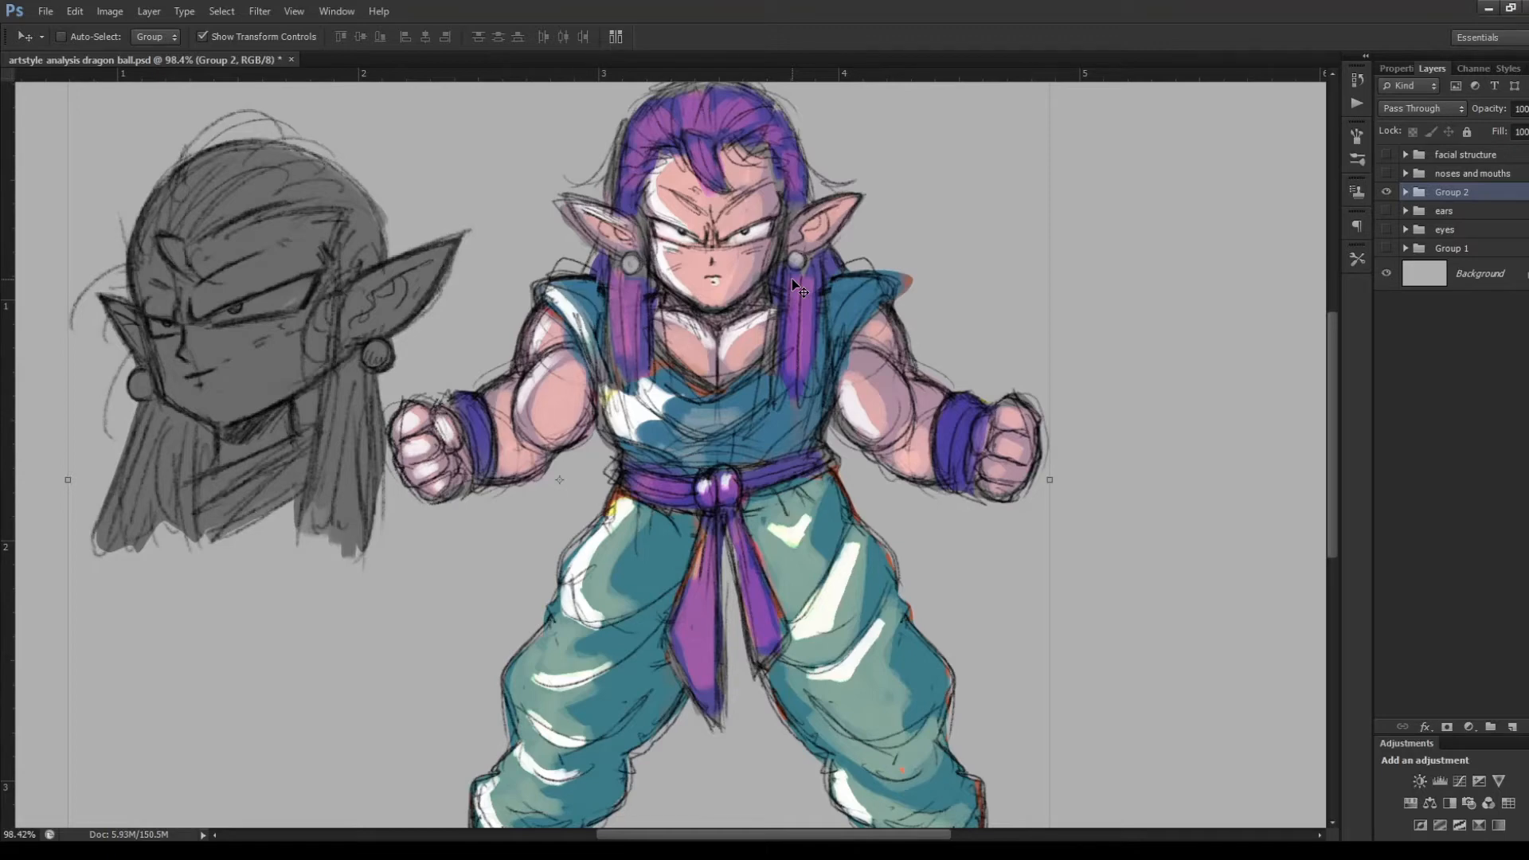
scroll(800, 290, "down", 2)
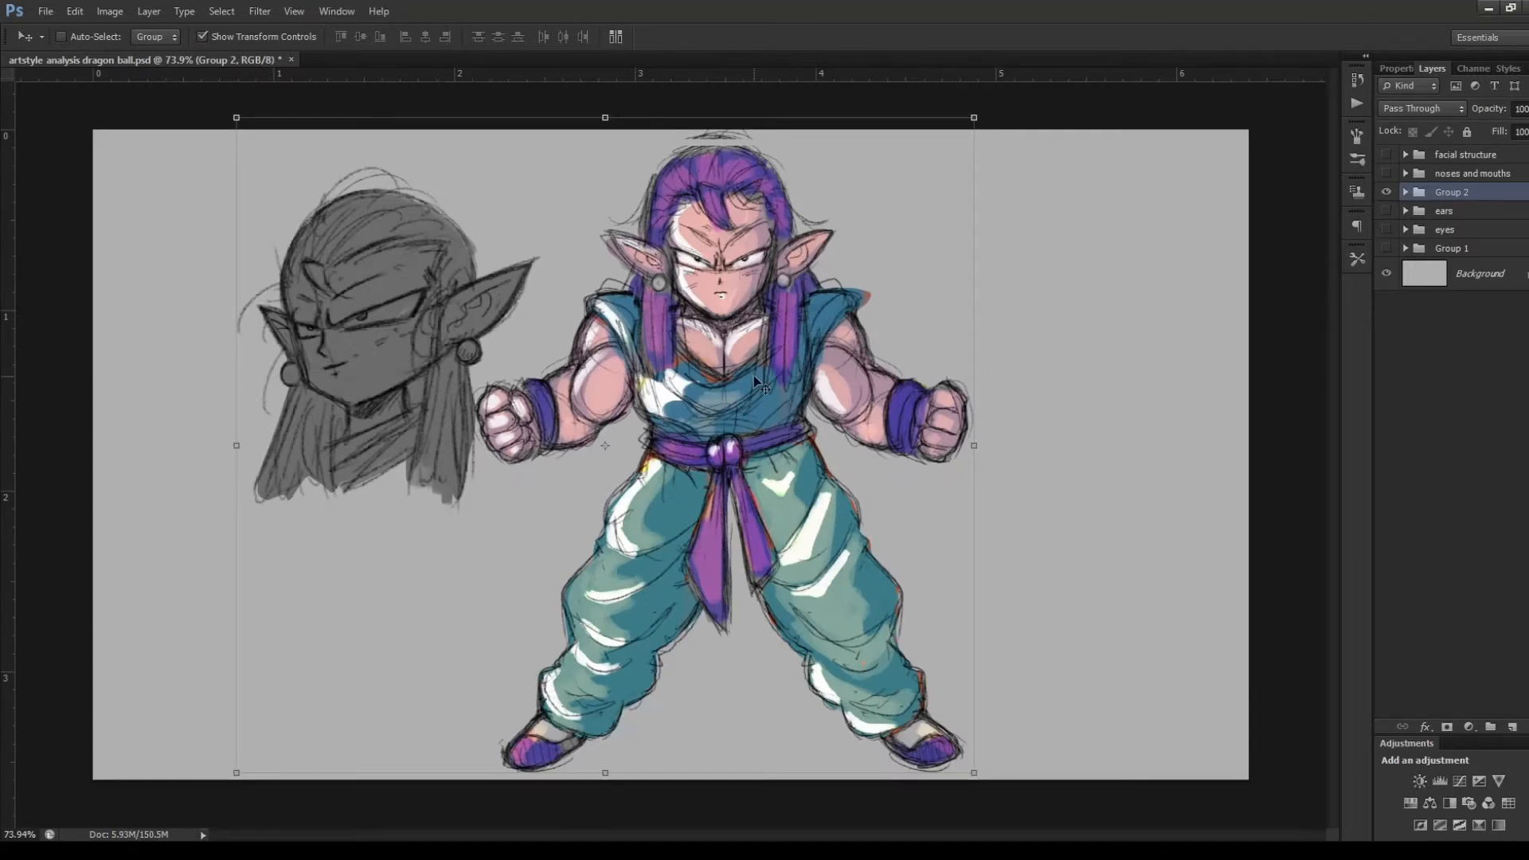
scroll(757, 384, "up", 1)
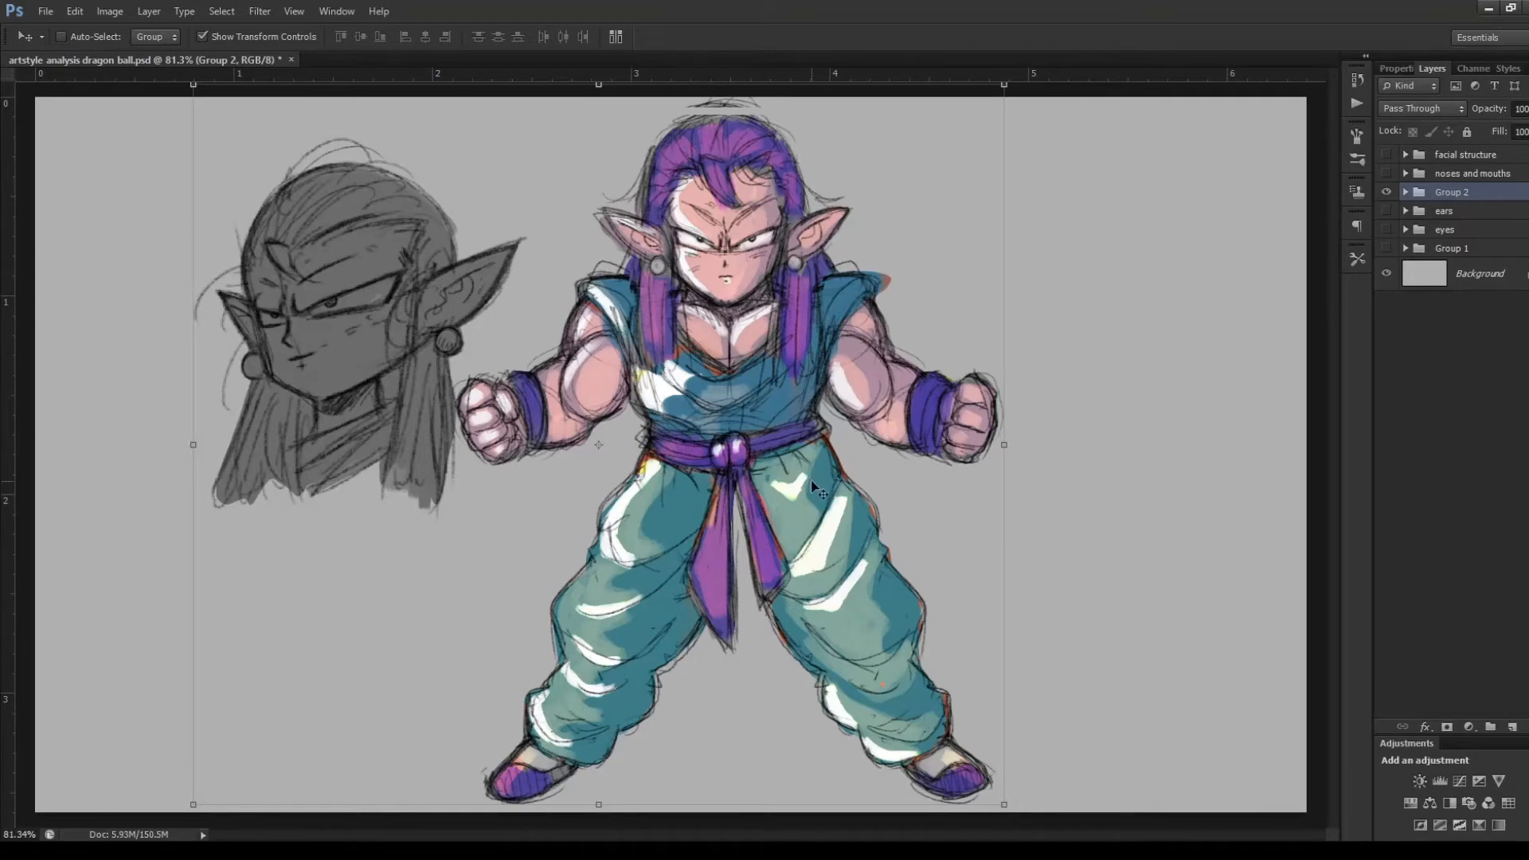
scroll(808, 483, "up", 1)
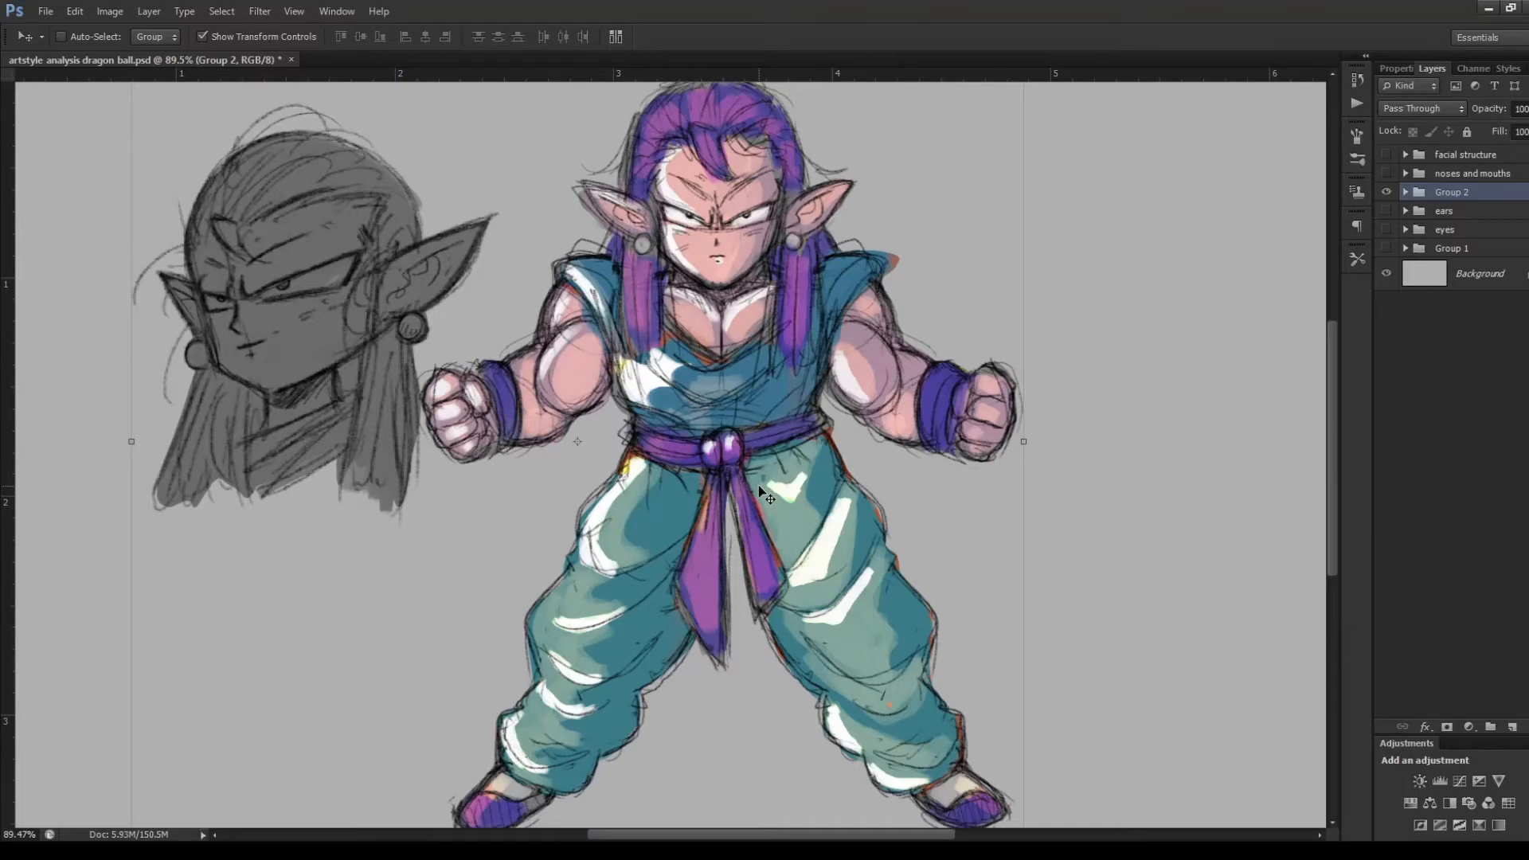
scroll(762, 485, "up", 1)
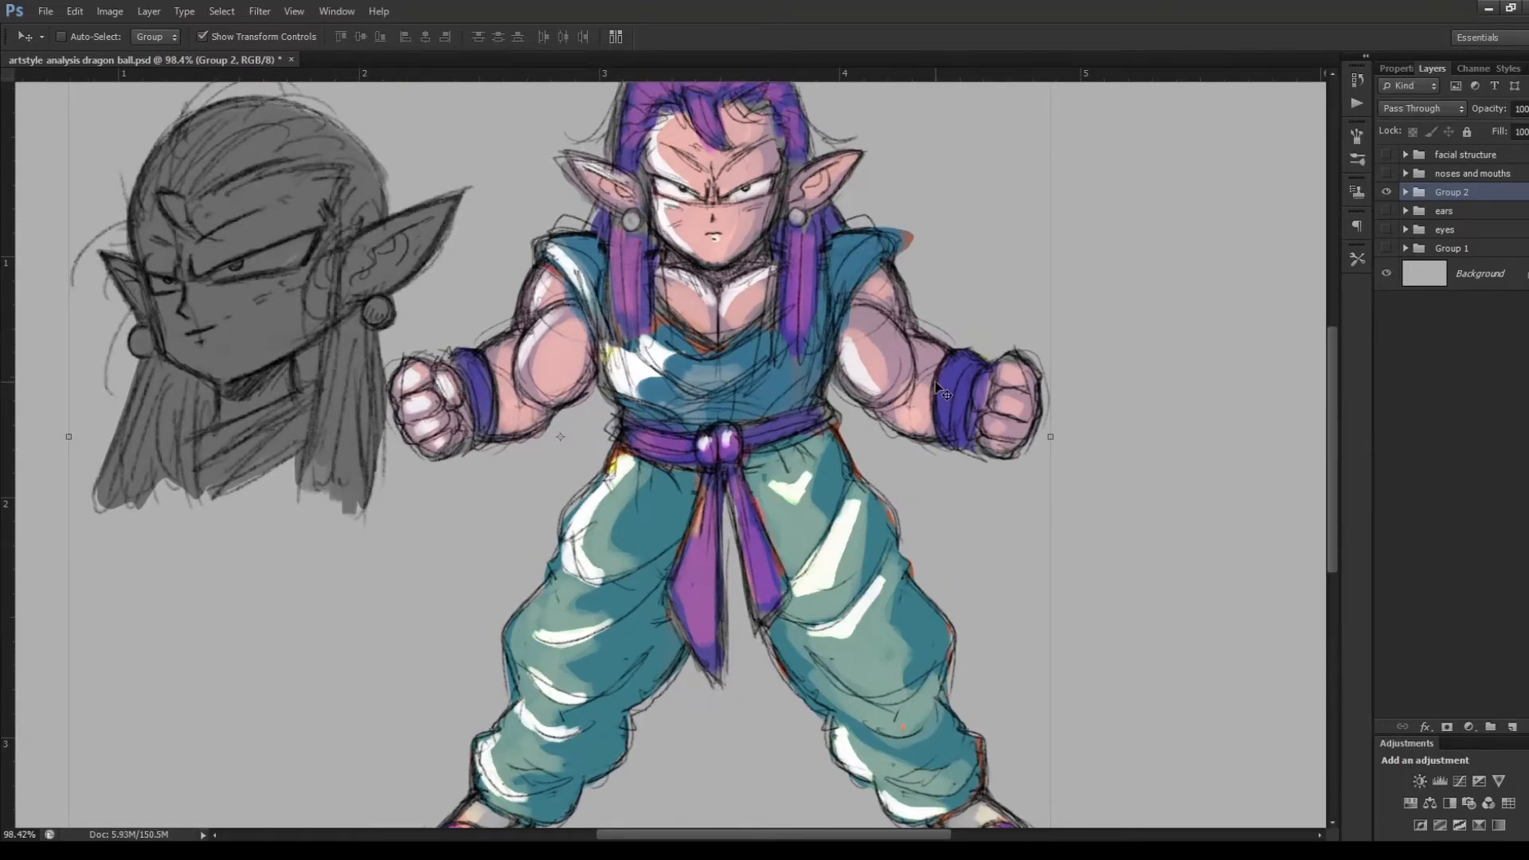
left_click_drag(1333, 356, 1332, 321)
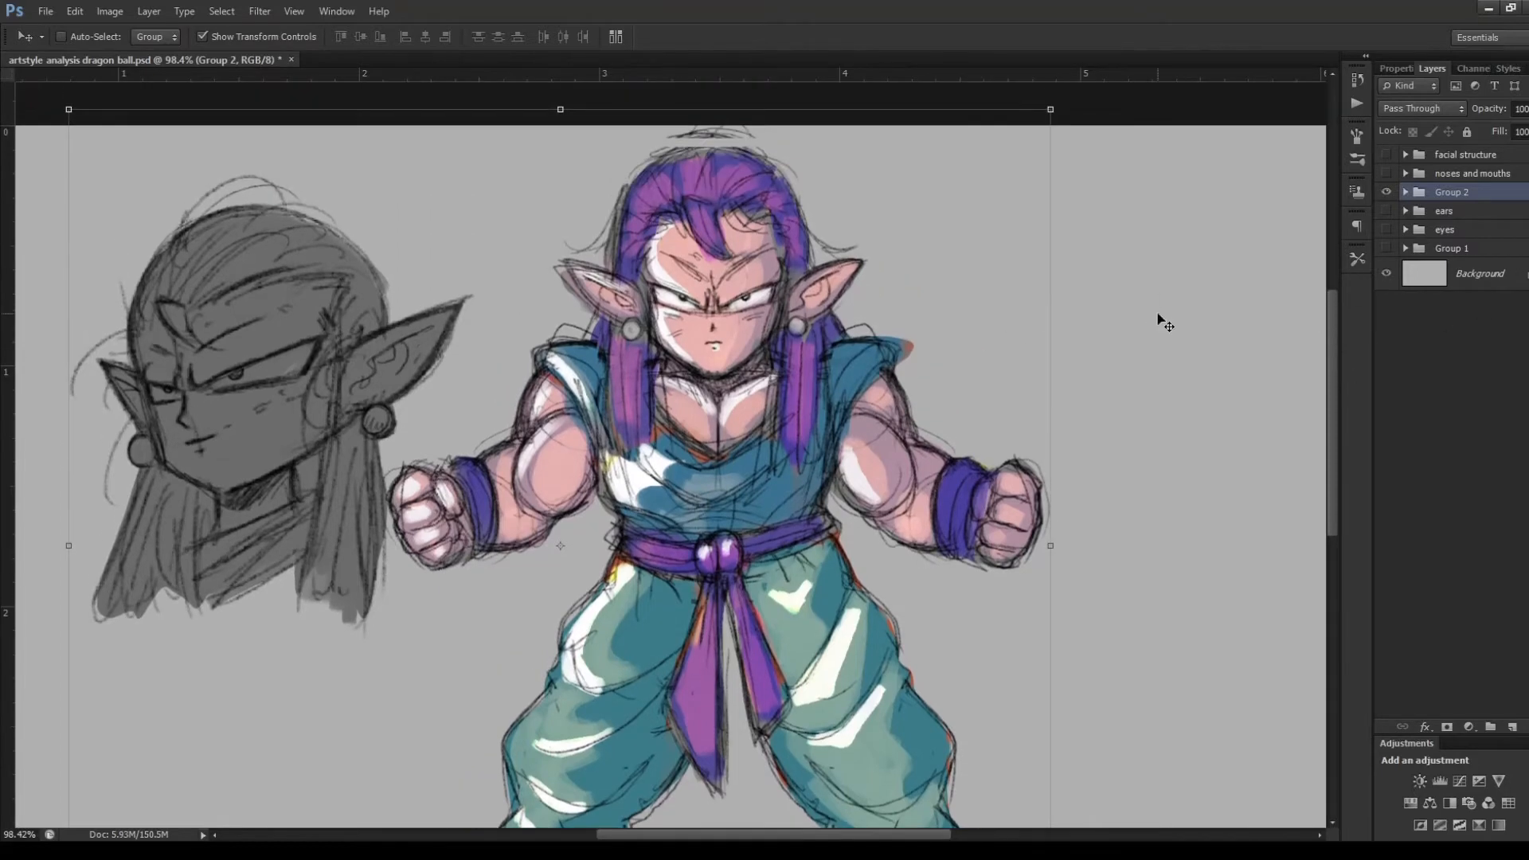
Examine the character's face, pointed ears, hair and upper body up close in Group 2
scroll(787, 278, "up", 4)
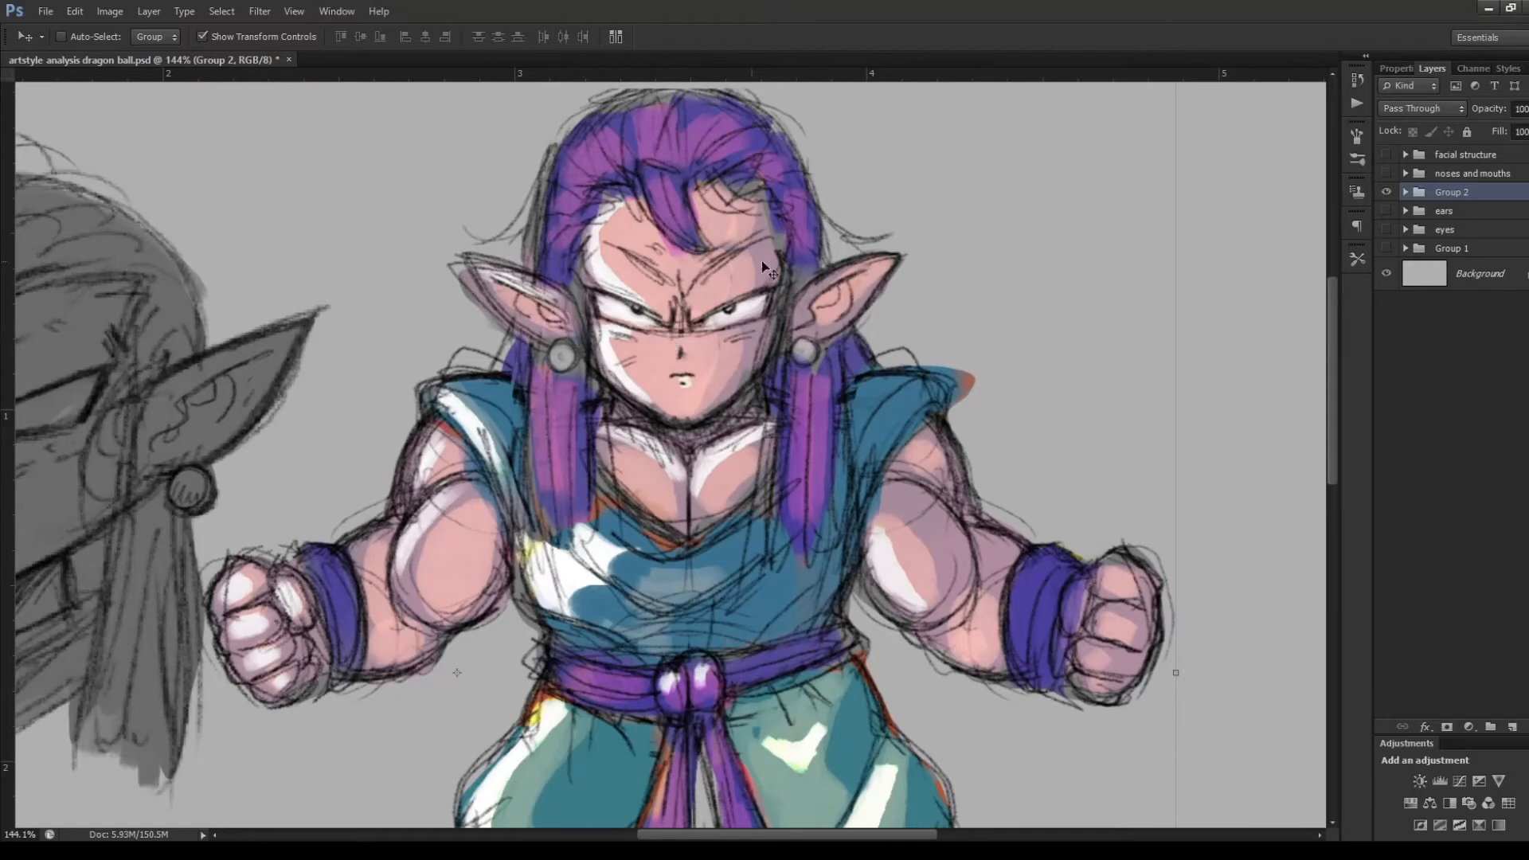
scroll(788, 267, "up", 4)
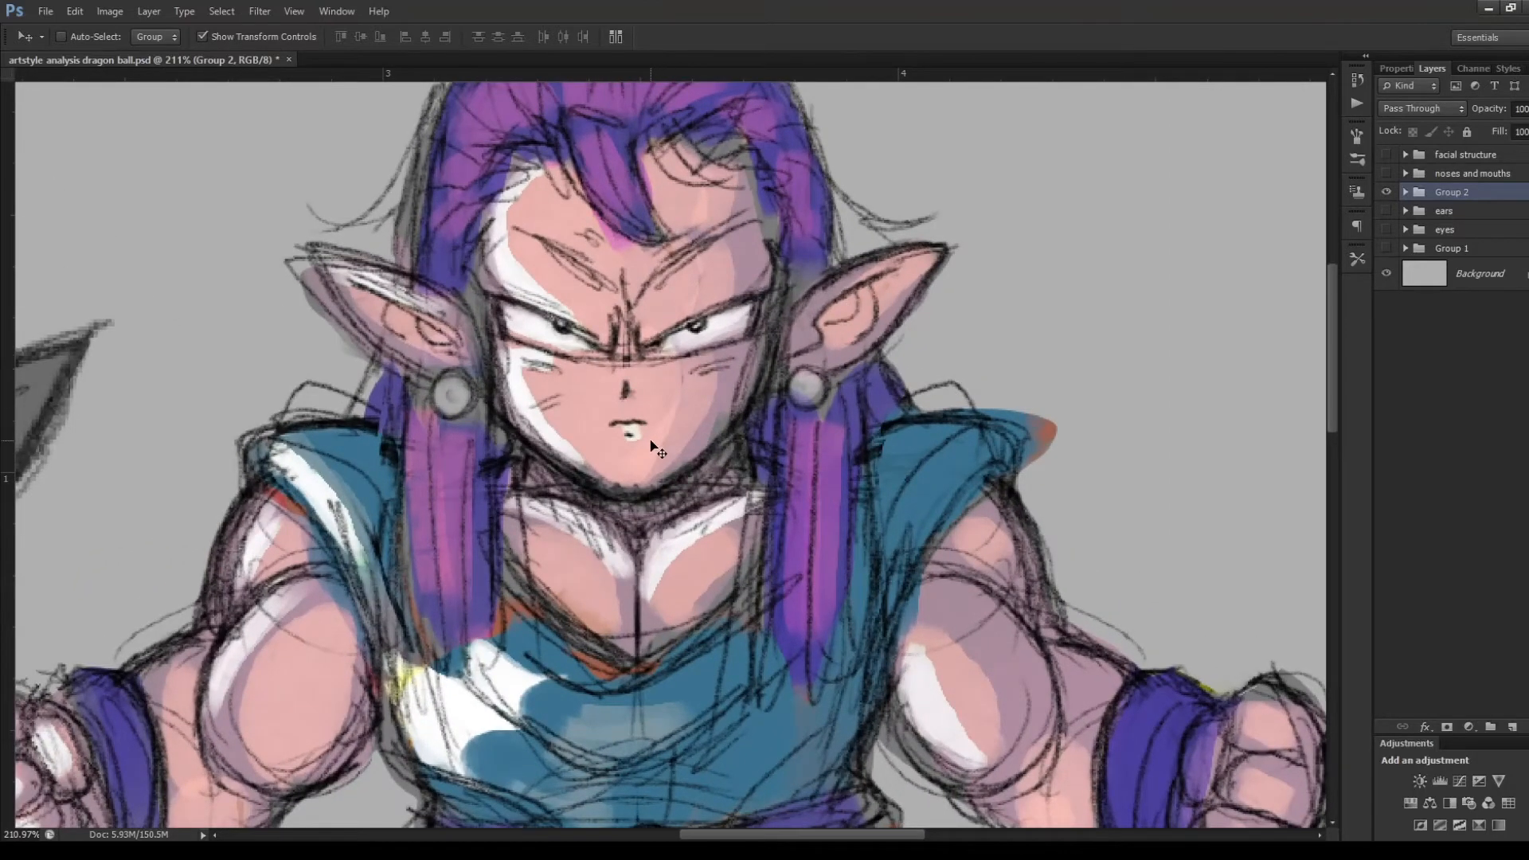
scroll(657, 450, "down", 4)
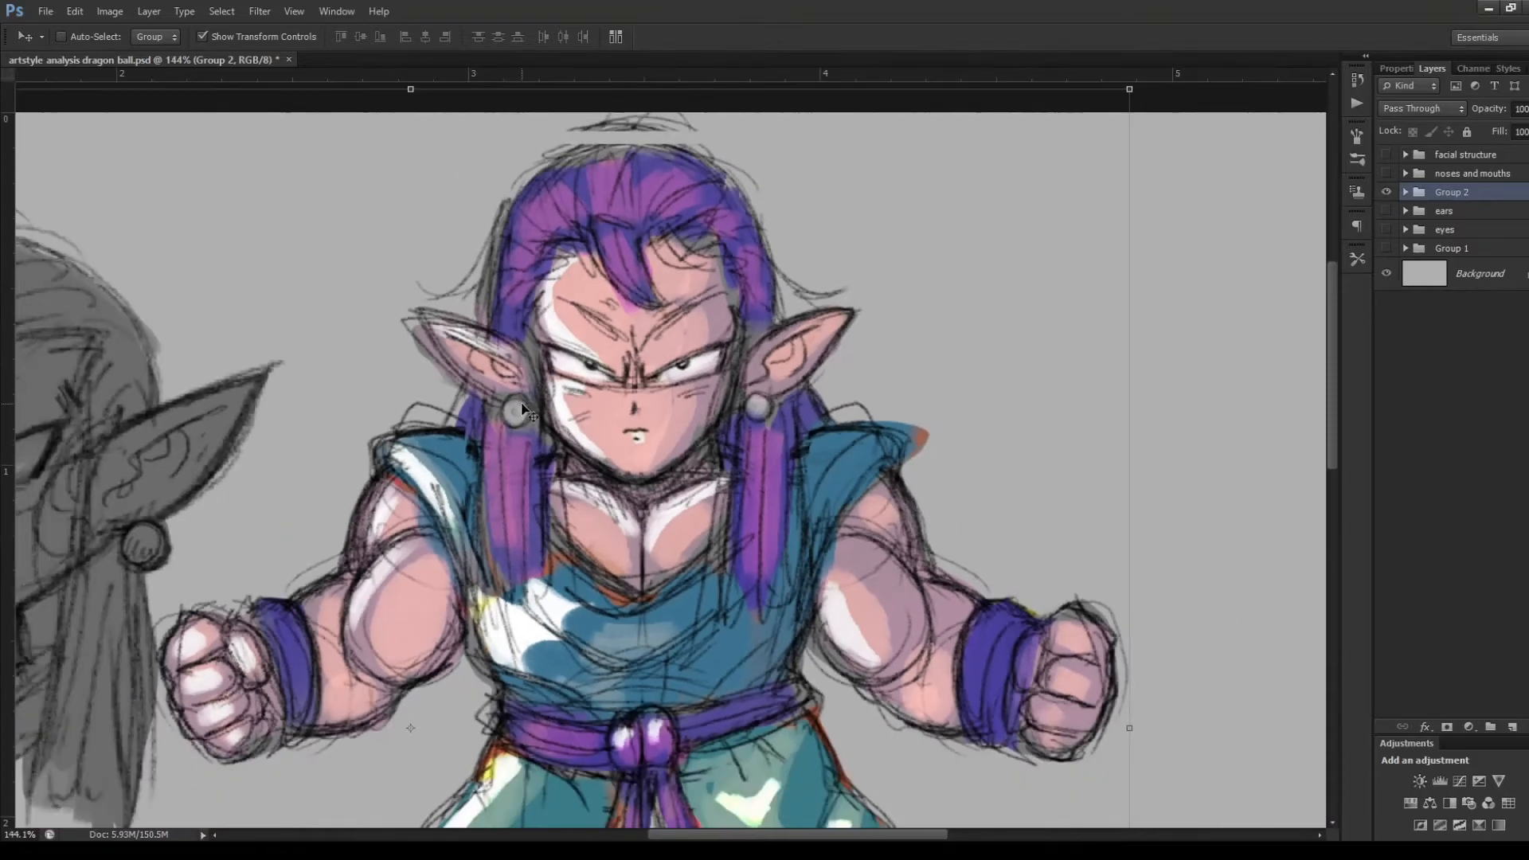
scroll(737, 428, "up", 3)
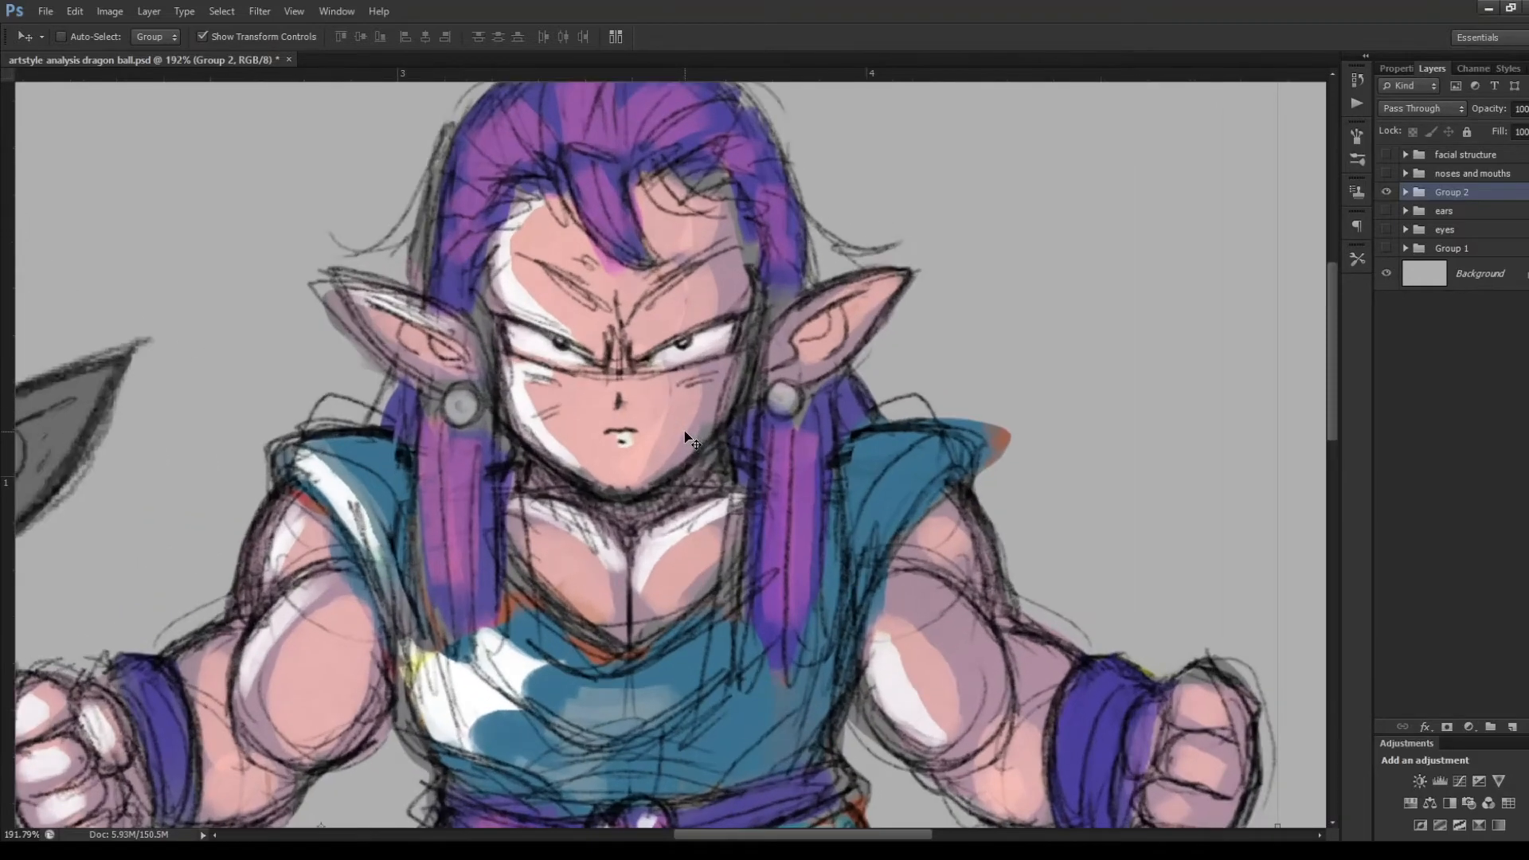
scroll(689, 439, "down", 2)
scroll(615, 200, "up", 1)
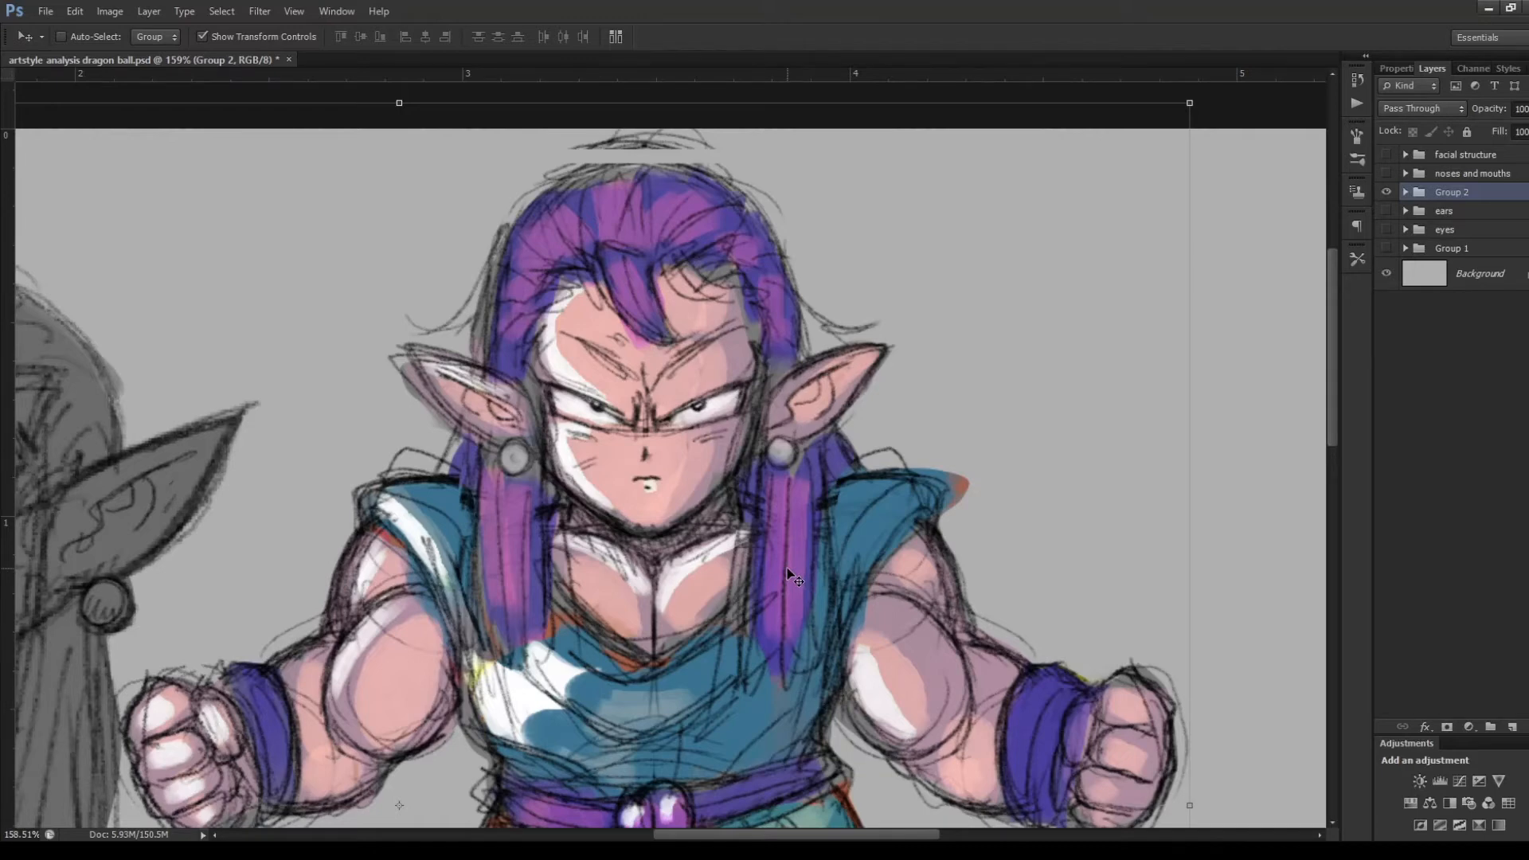
scroll(794, 575, "down", 3)
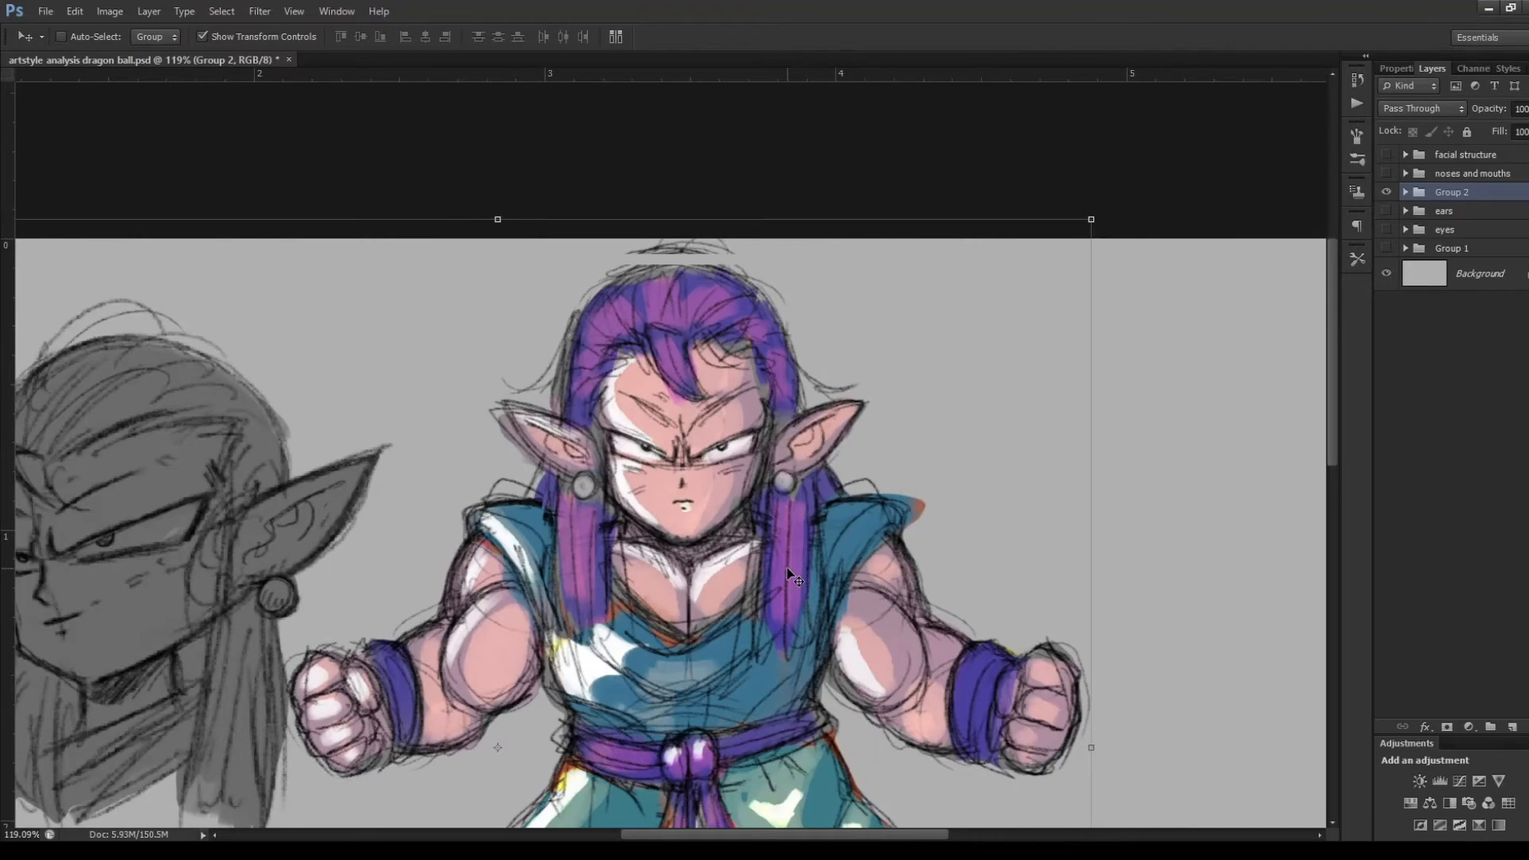
Examine the coloured front-view character in Group 2, comparing the close-up eyes, nose, ears and chest with the full-body proportions
scroll(794, 575, "down", 3)
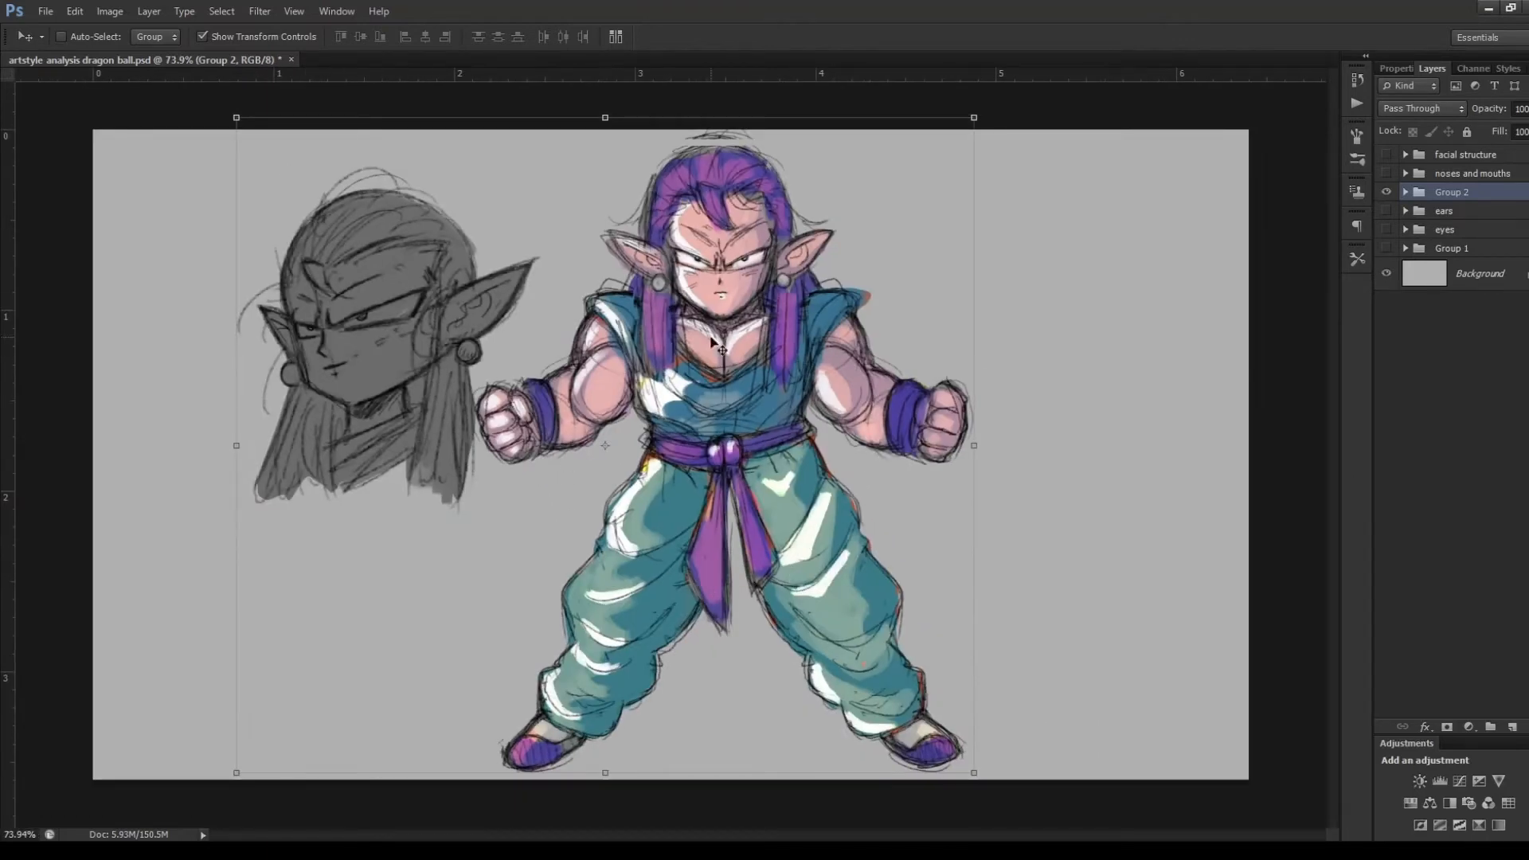
scroll(719, 347, "up", 5)
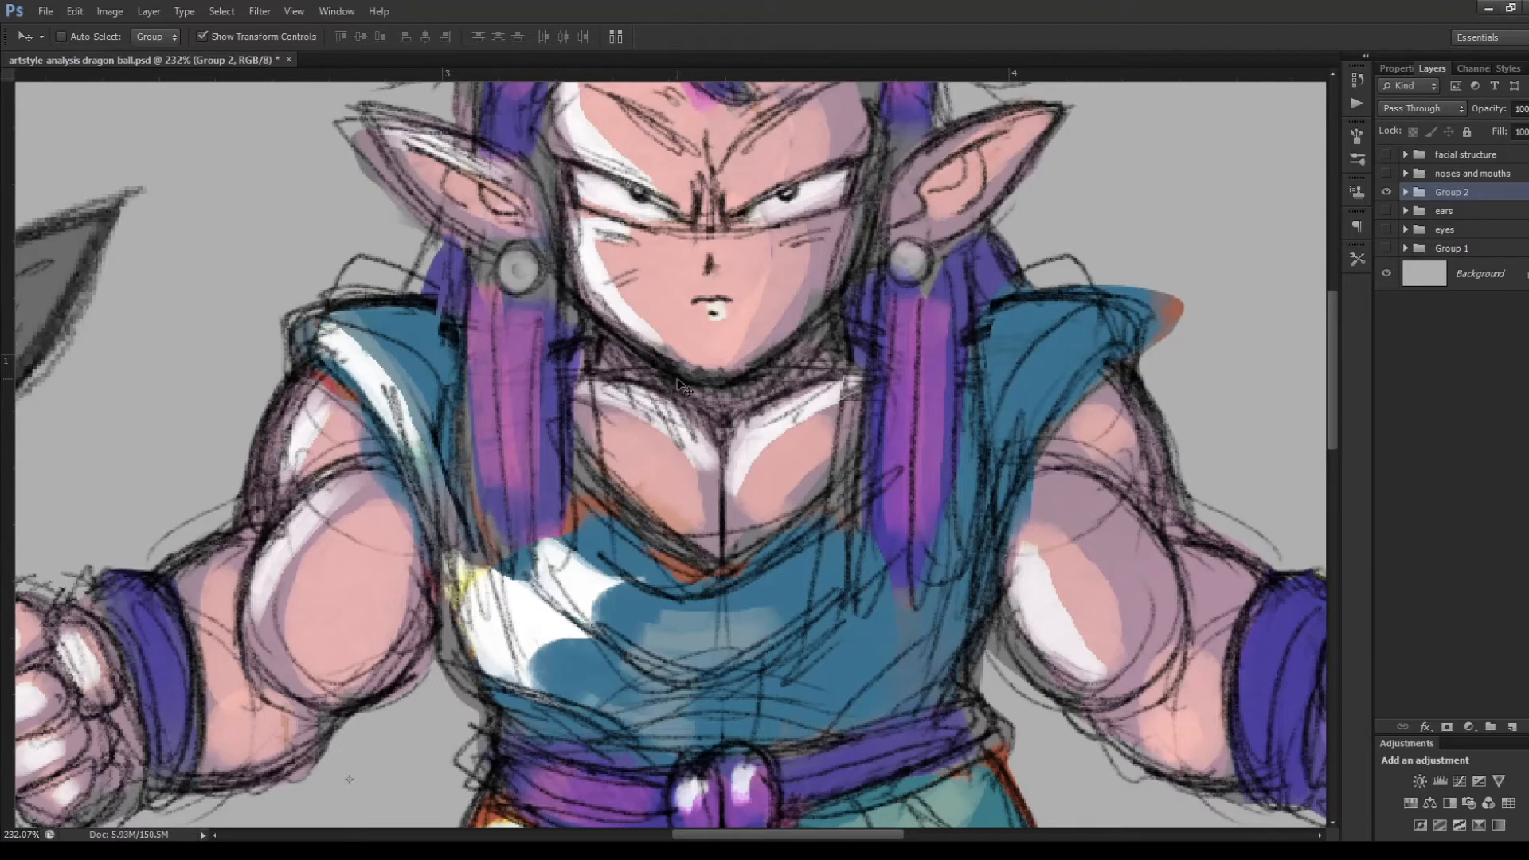
scroll(719, 394, "down", 2)
scroll(760, 176, "up", 2)
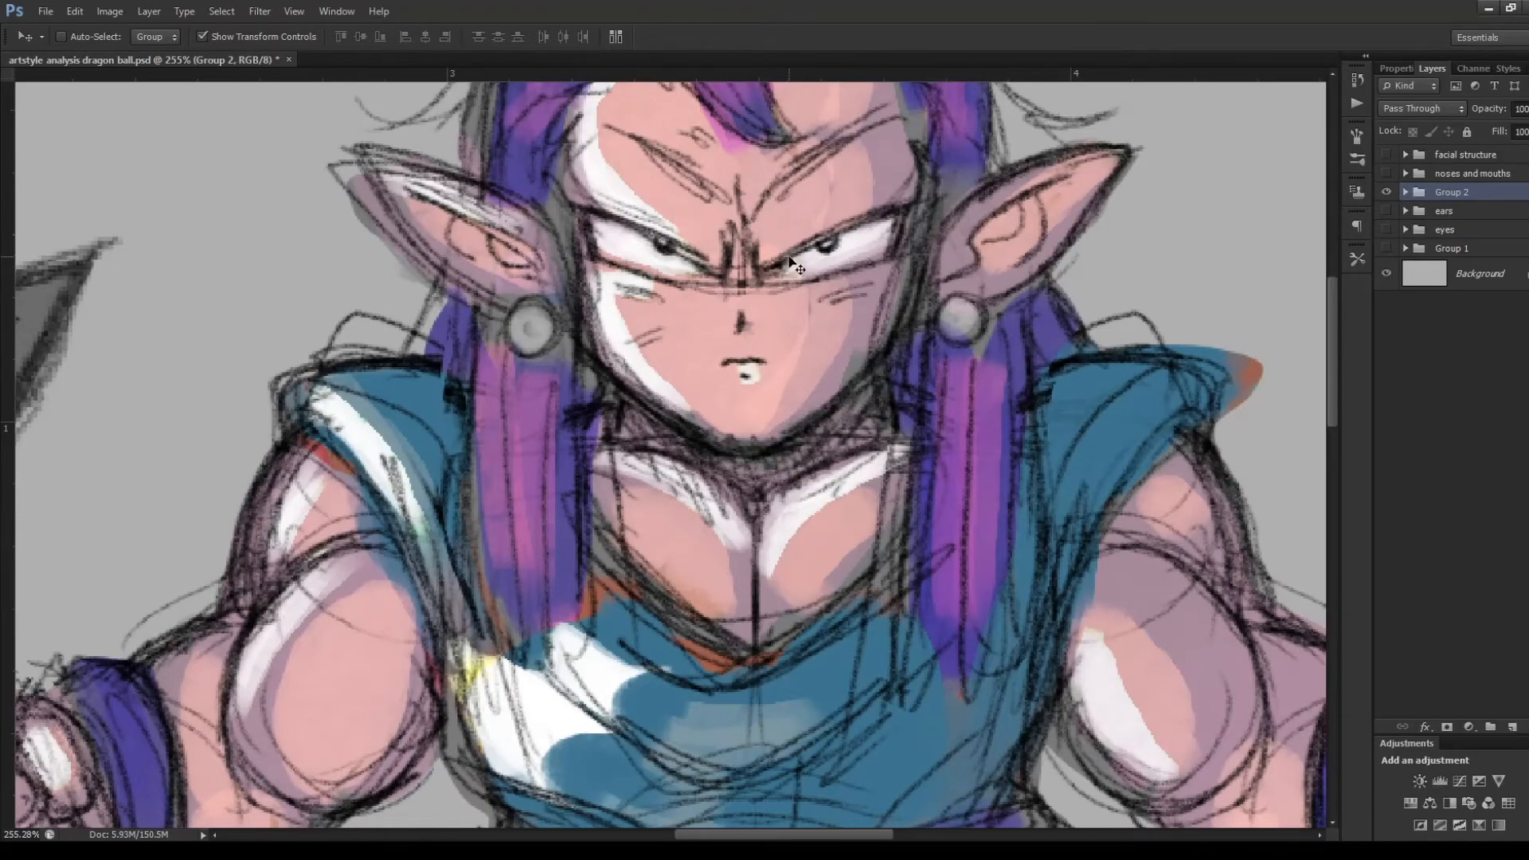
scroll(792, 267, "down", 4)
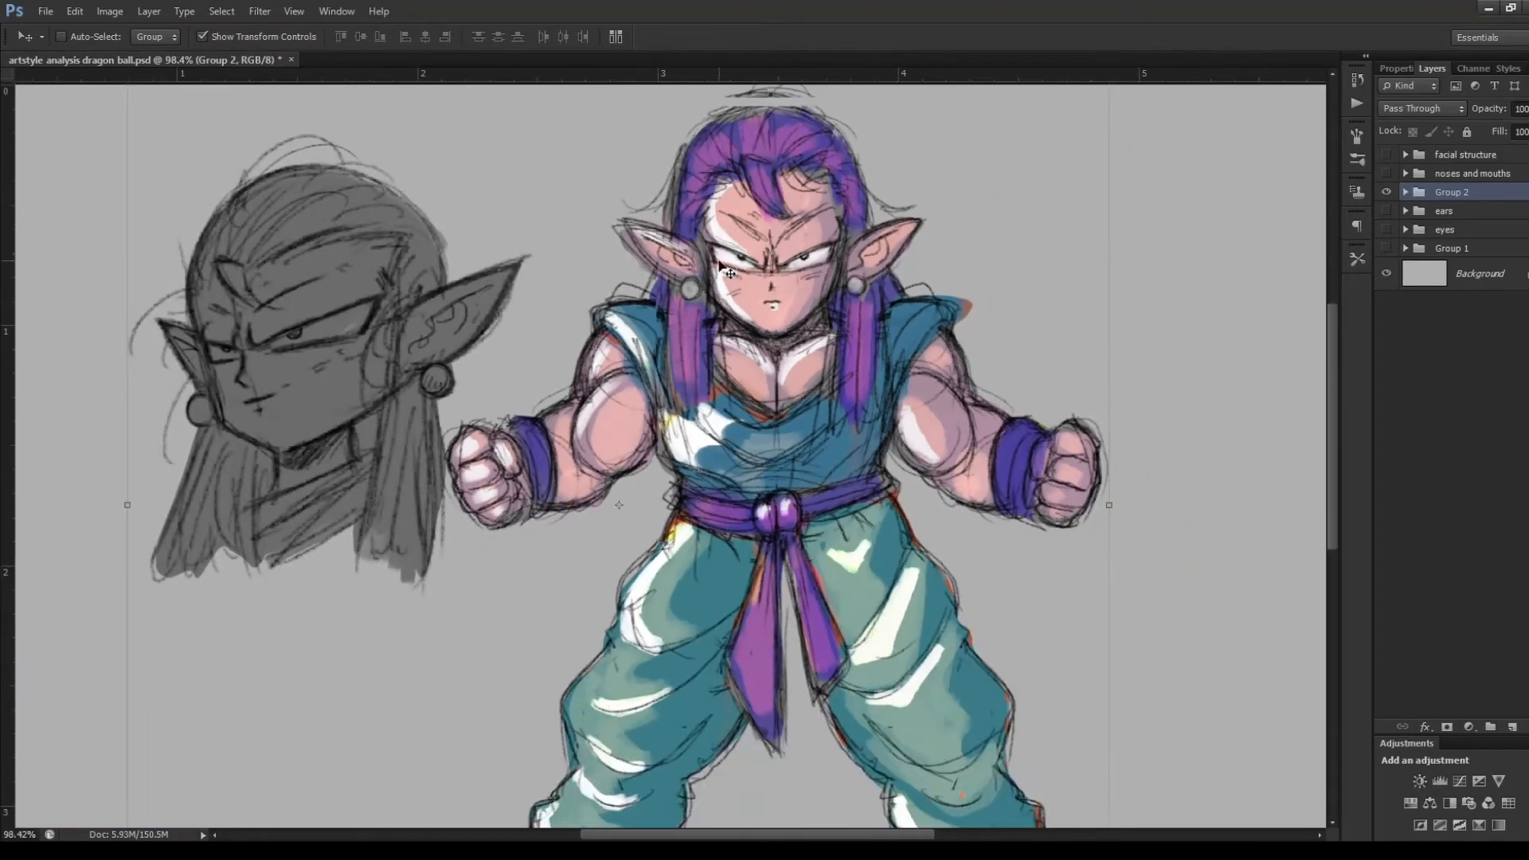
scroll(784, 266, "up", 3)
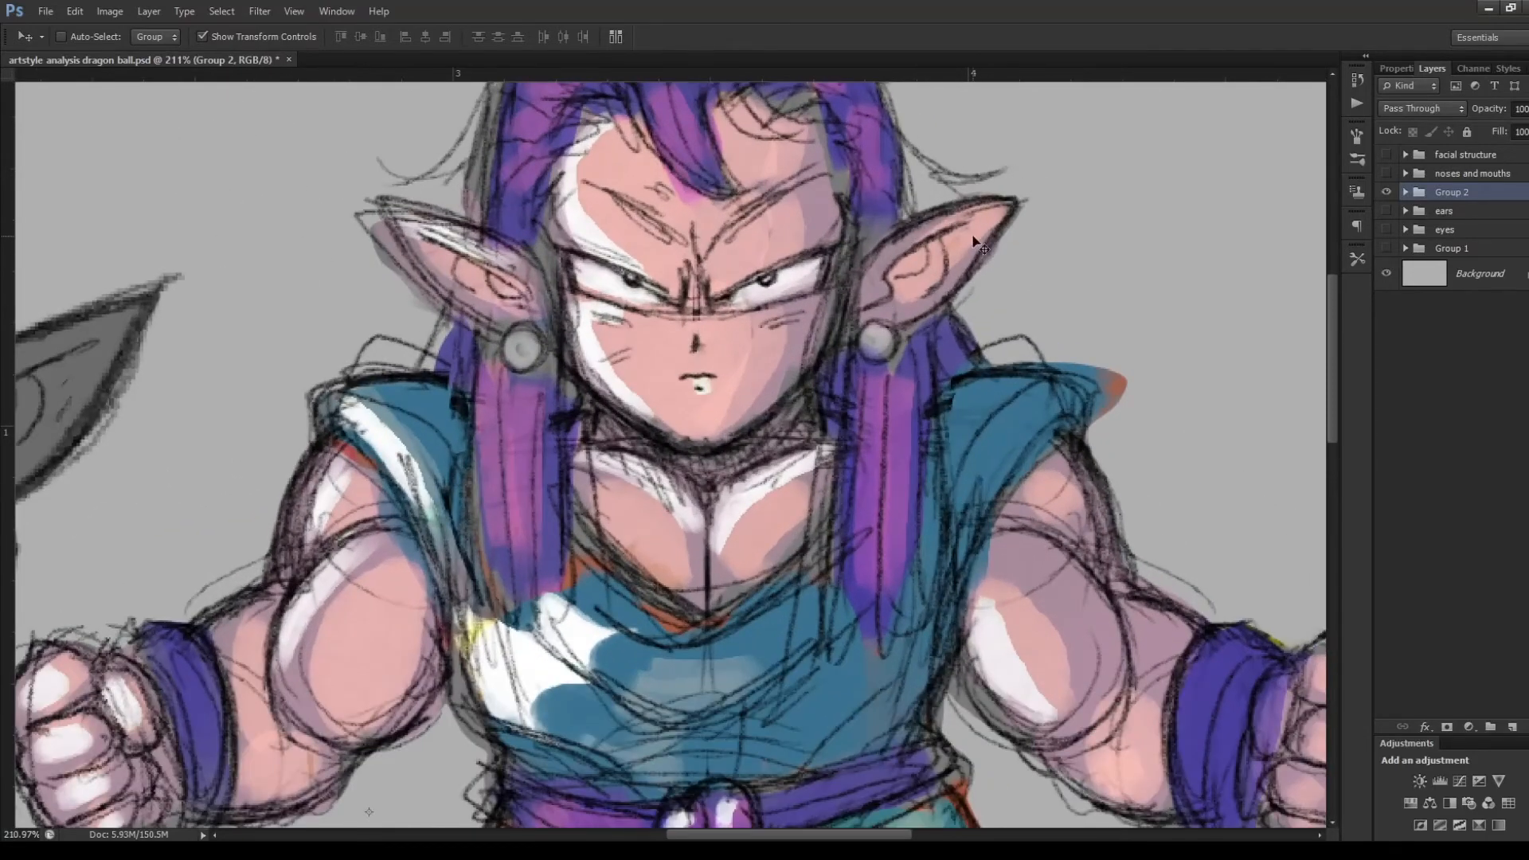
scroll(946, 262, "down", 4)
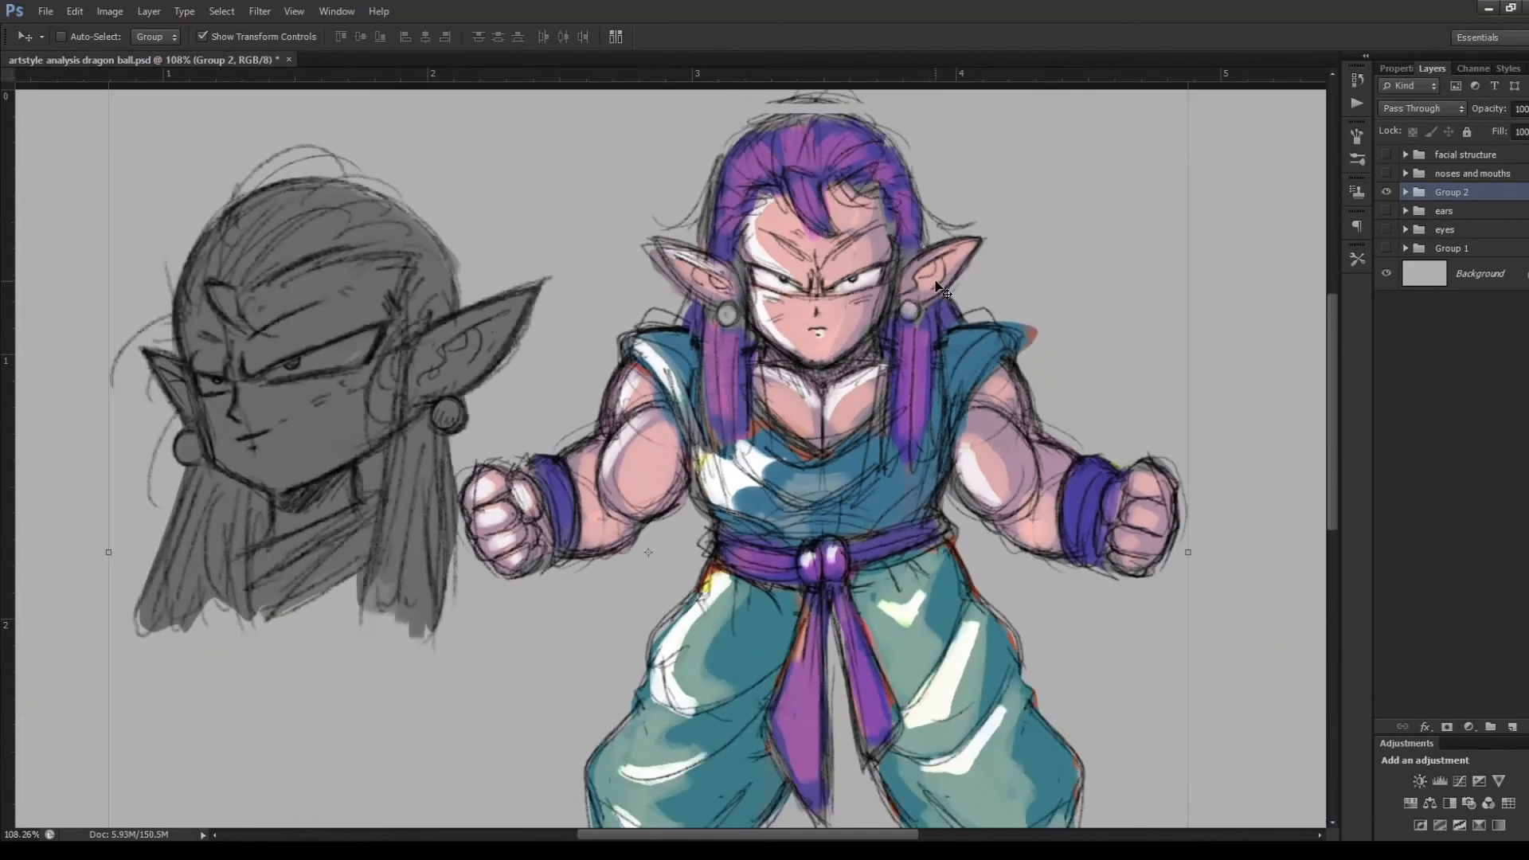
scroll(883, 411, "down", 2)
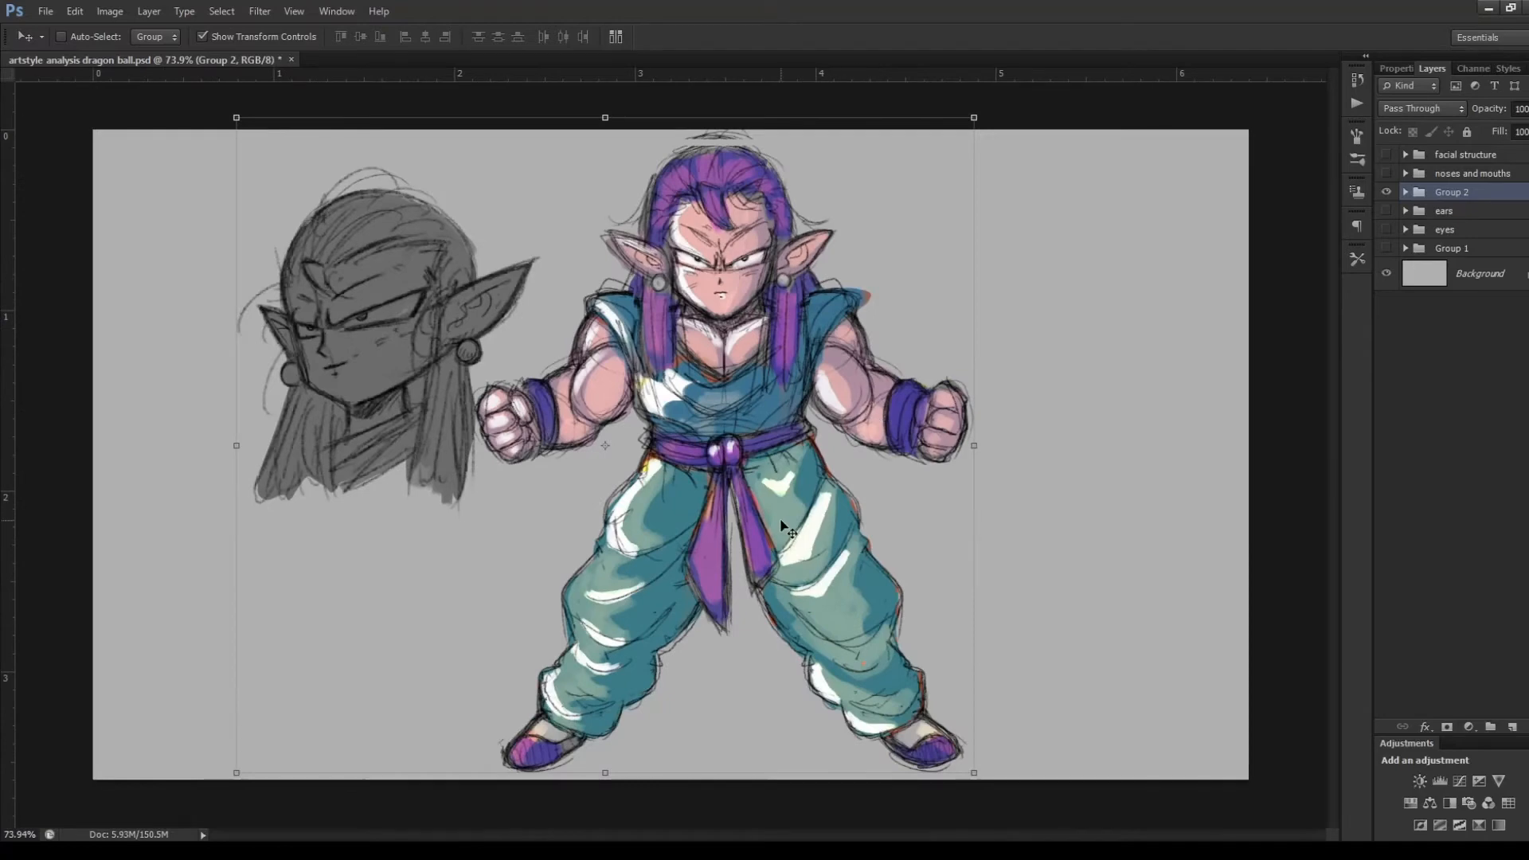
scroll(574, 505, "up", 2)
scroll(638, 480, "down", 1)
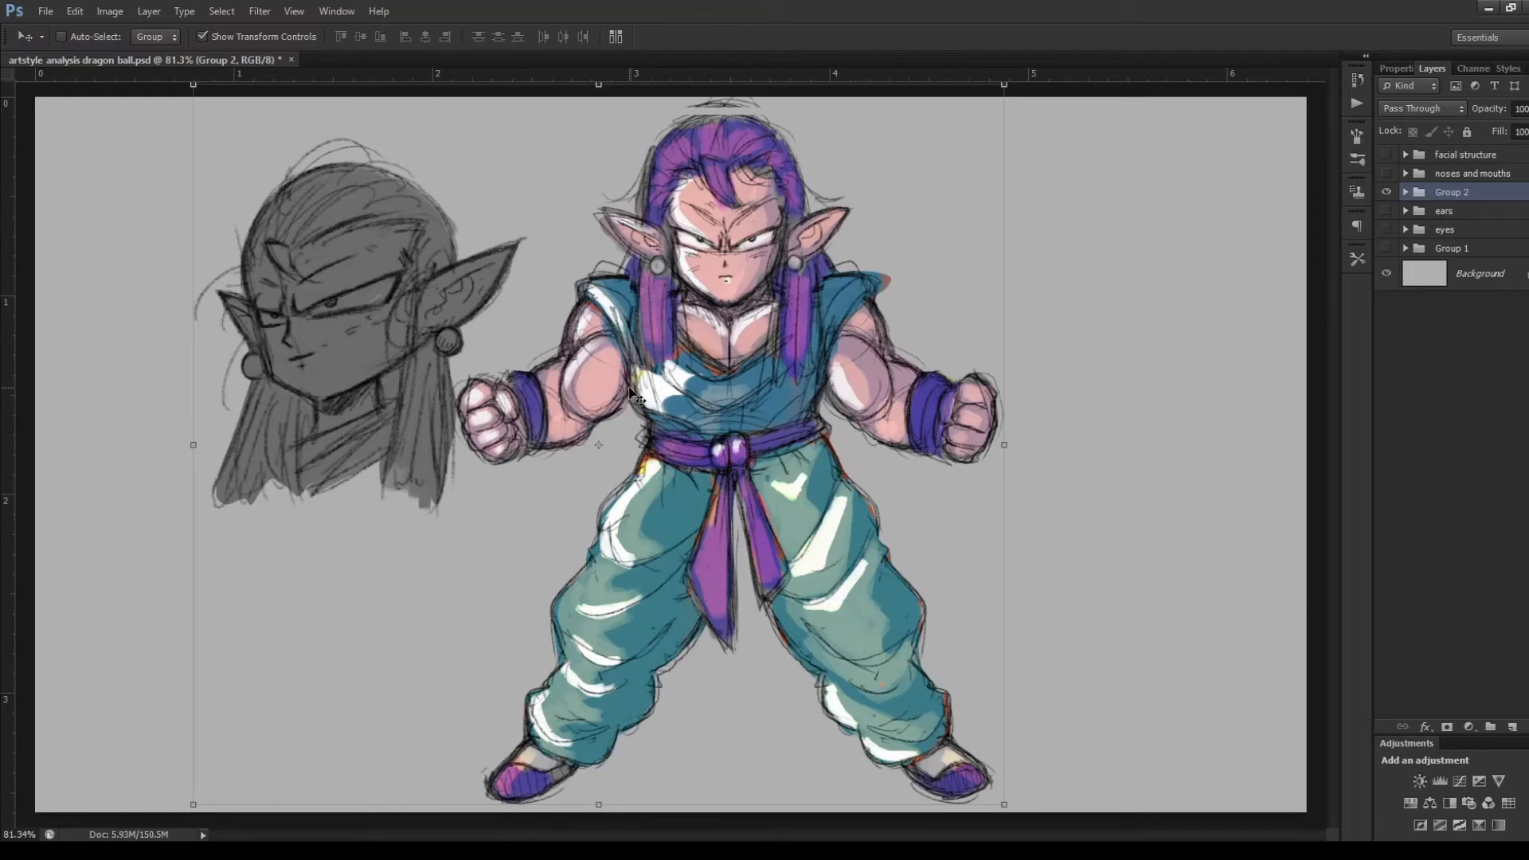
Examine the gray three-quarter head sketch's face, hair, ears and earrings up close, and compare it with the full-body character
scroll(179, 267, "up", 4)
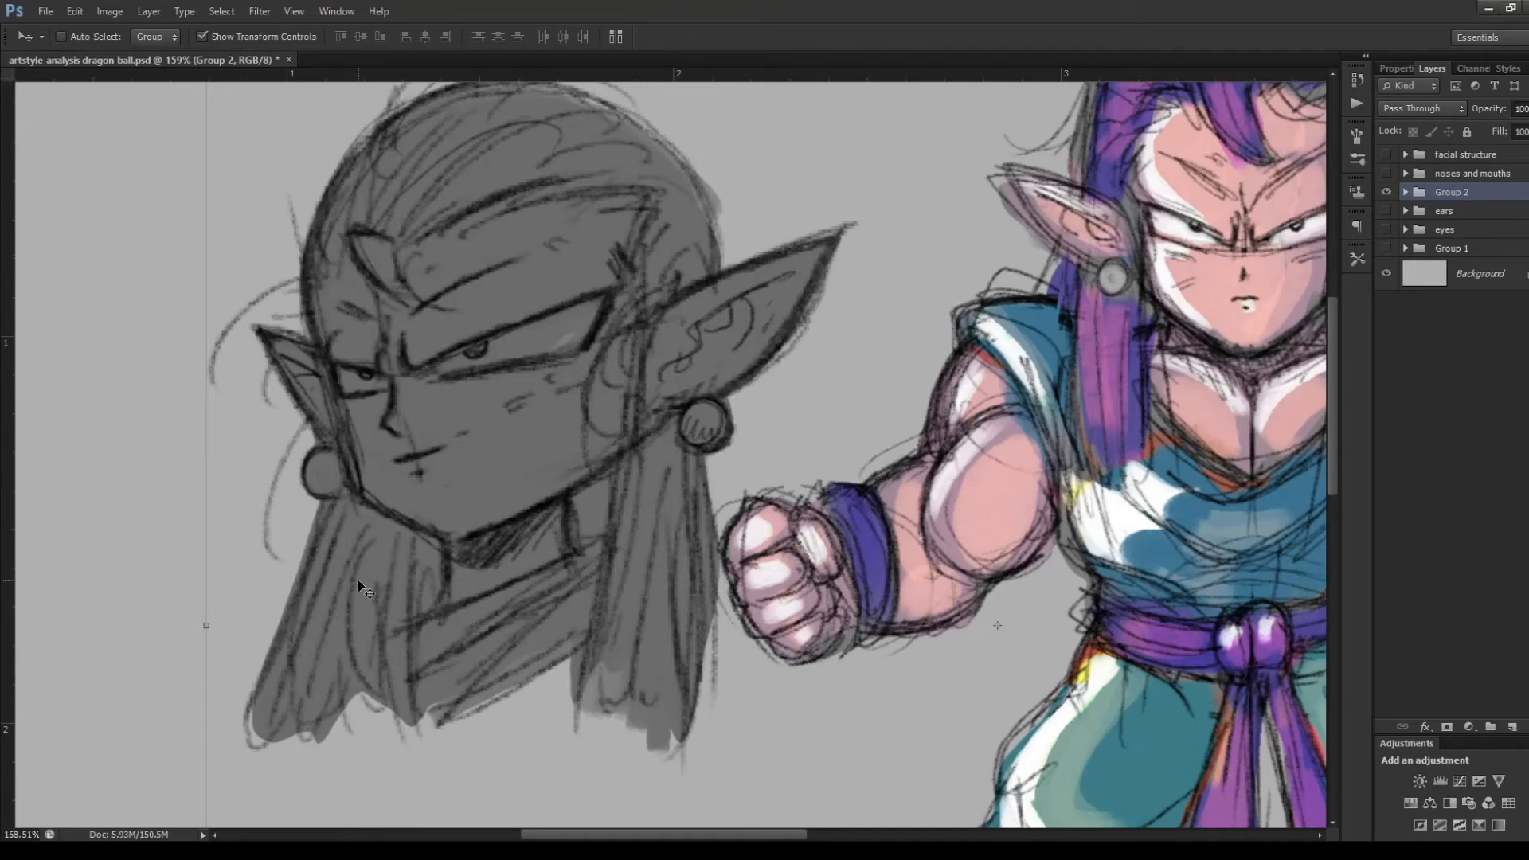
scroll(403, 521, "down", 2)
scroll(362, 333, "up", 1)
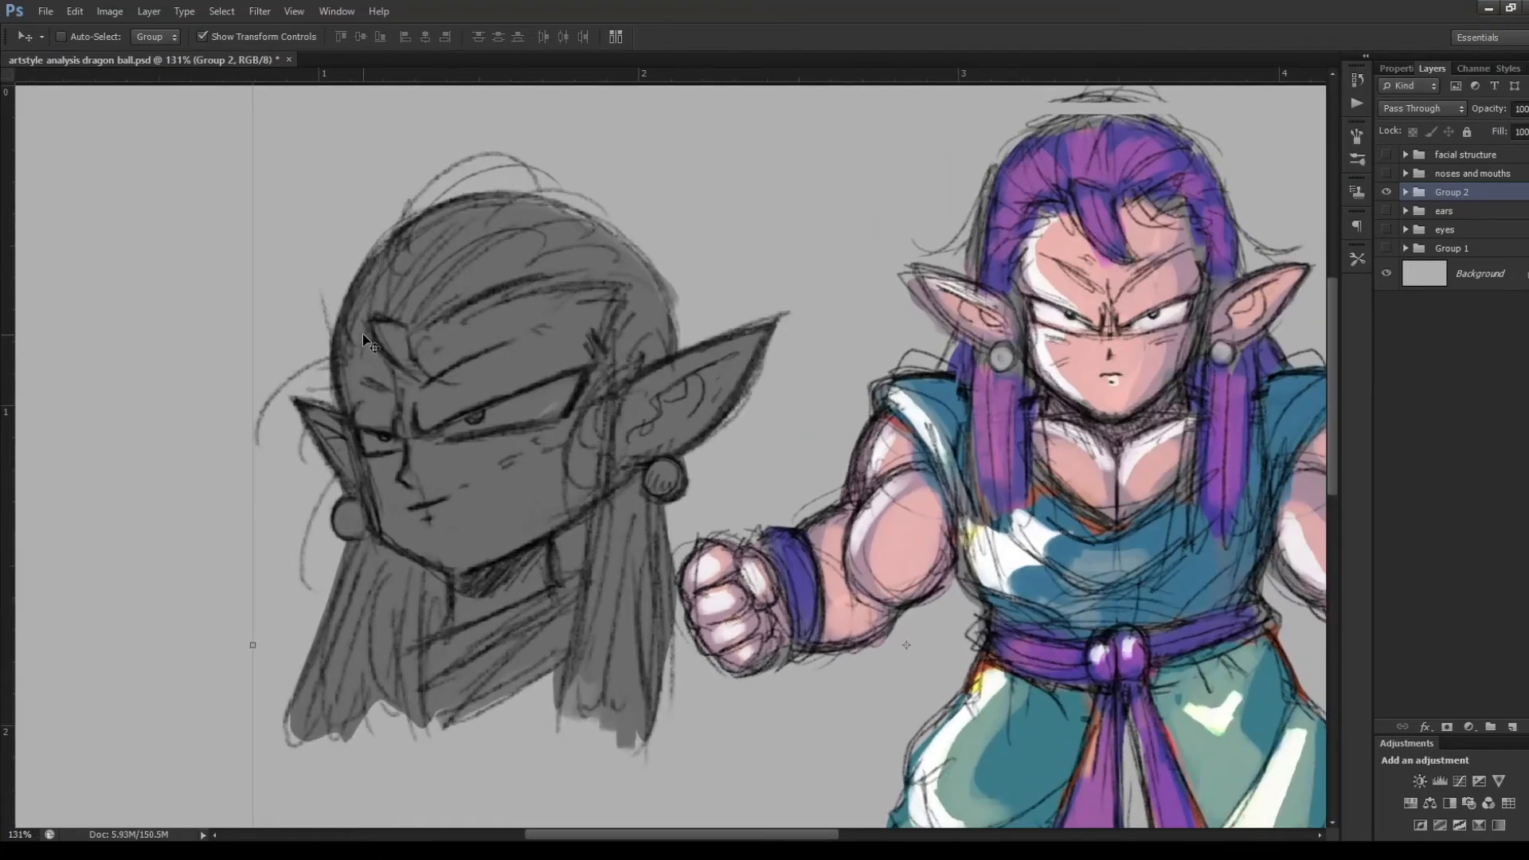
scroll(389, 333, "up", 1)
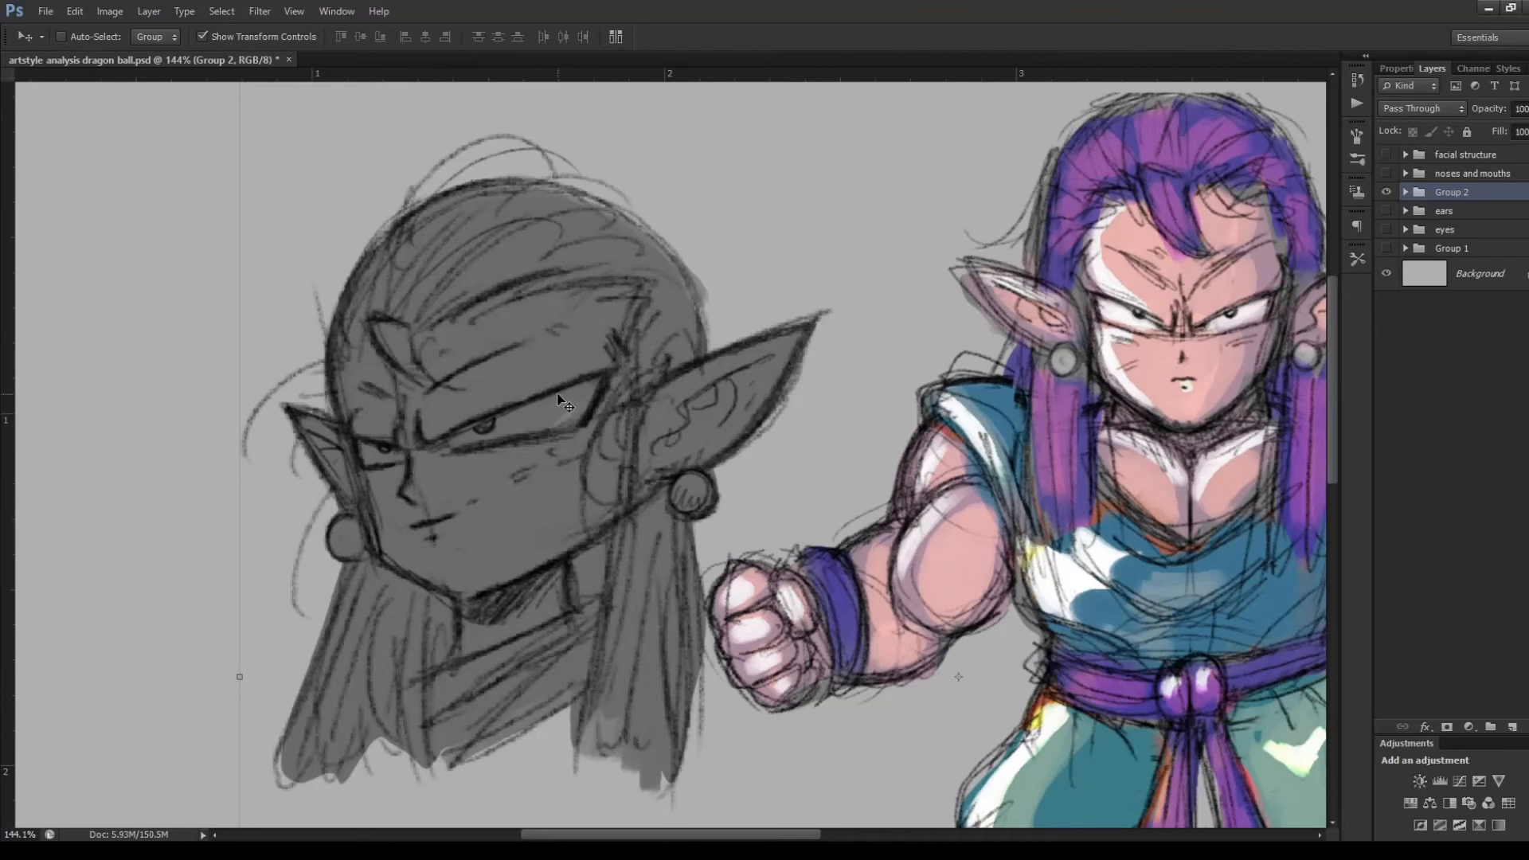
scroll(546, 410, "down", 3)
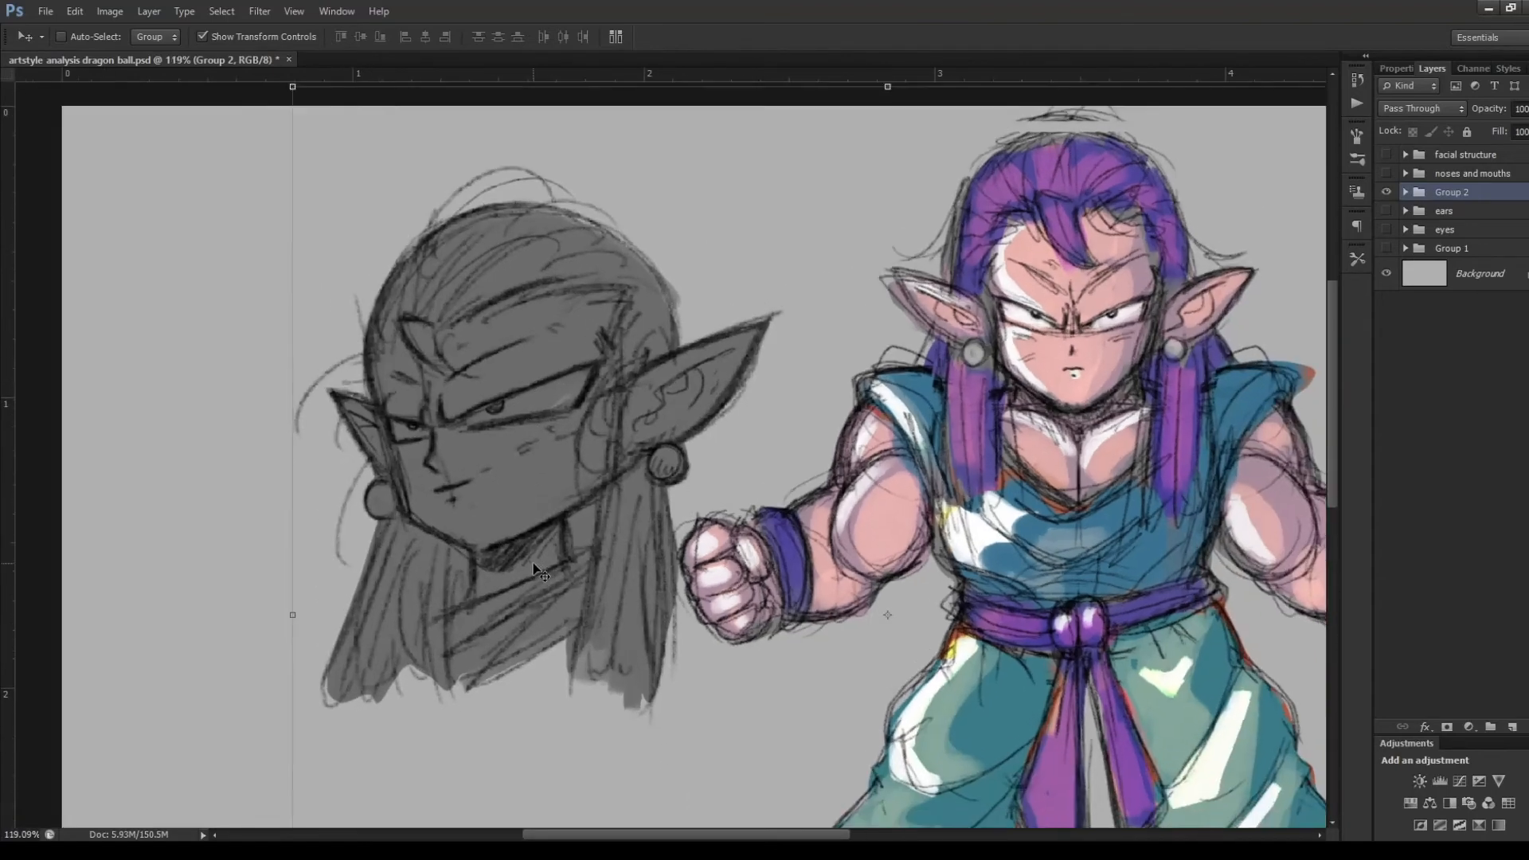
scroll(540, 572, "down", 2)
scroll(483, 389, "down", 2)
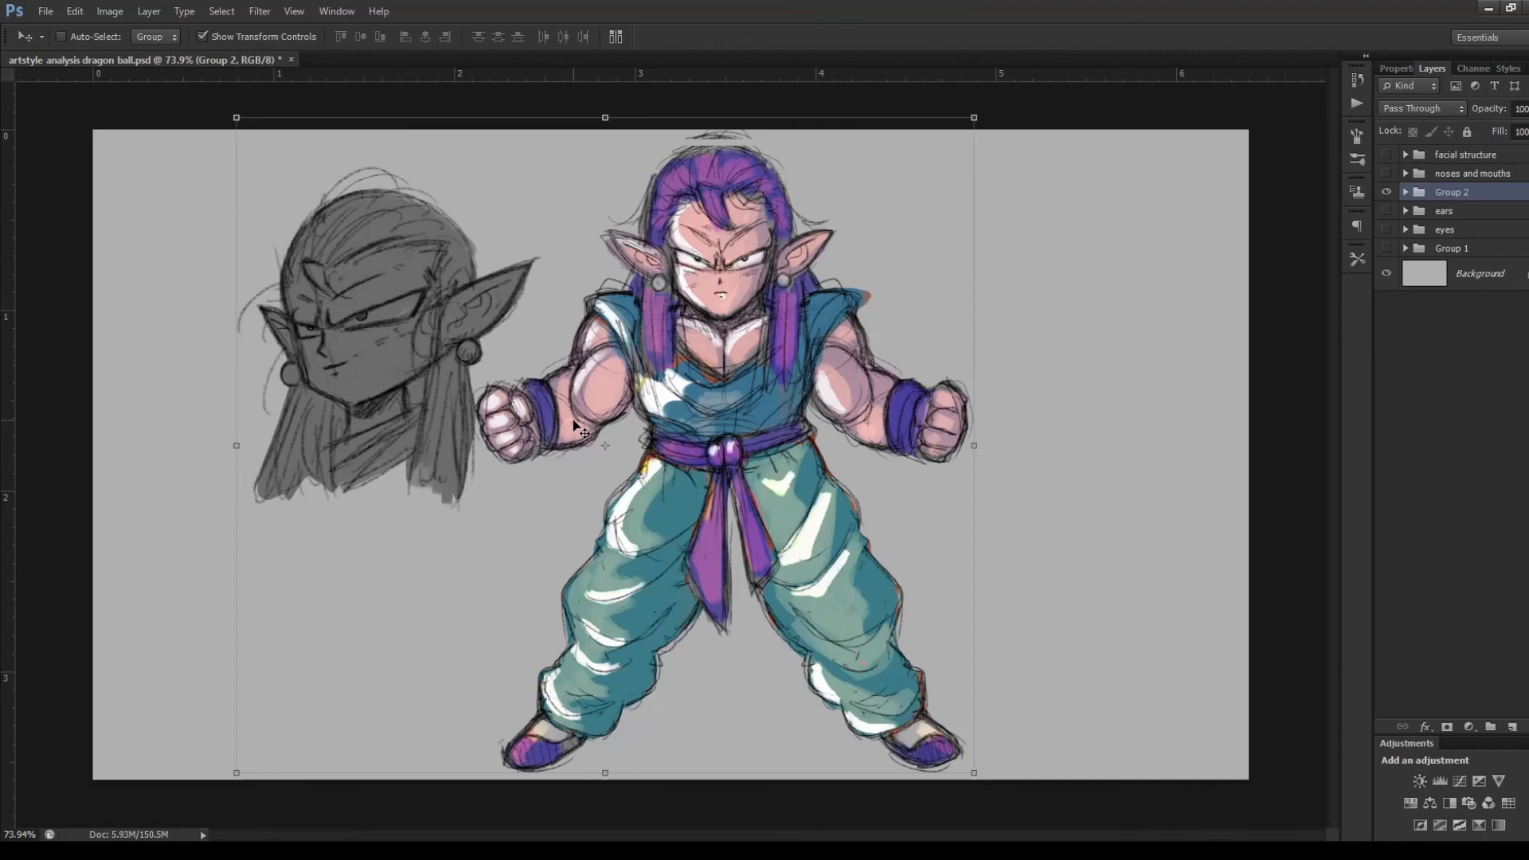
left_click(1056, 851)
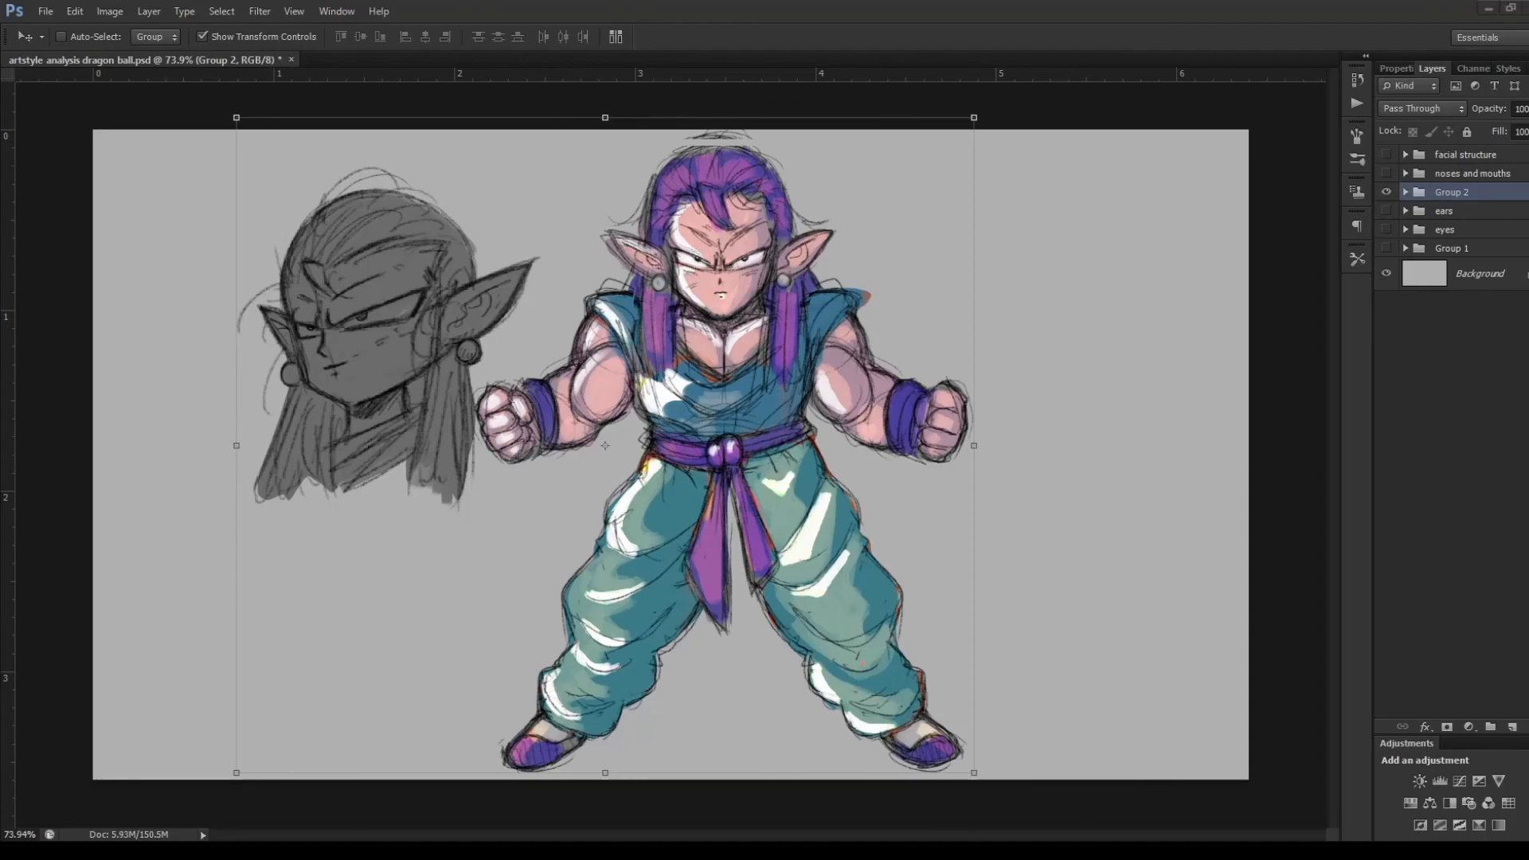